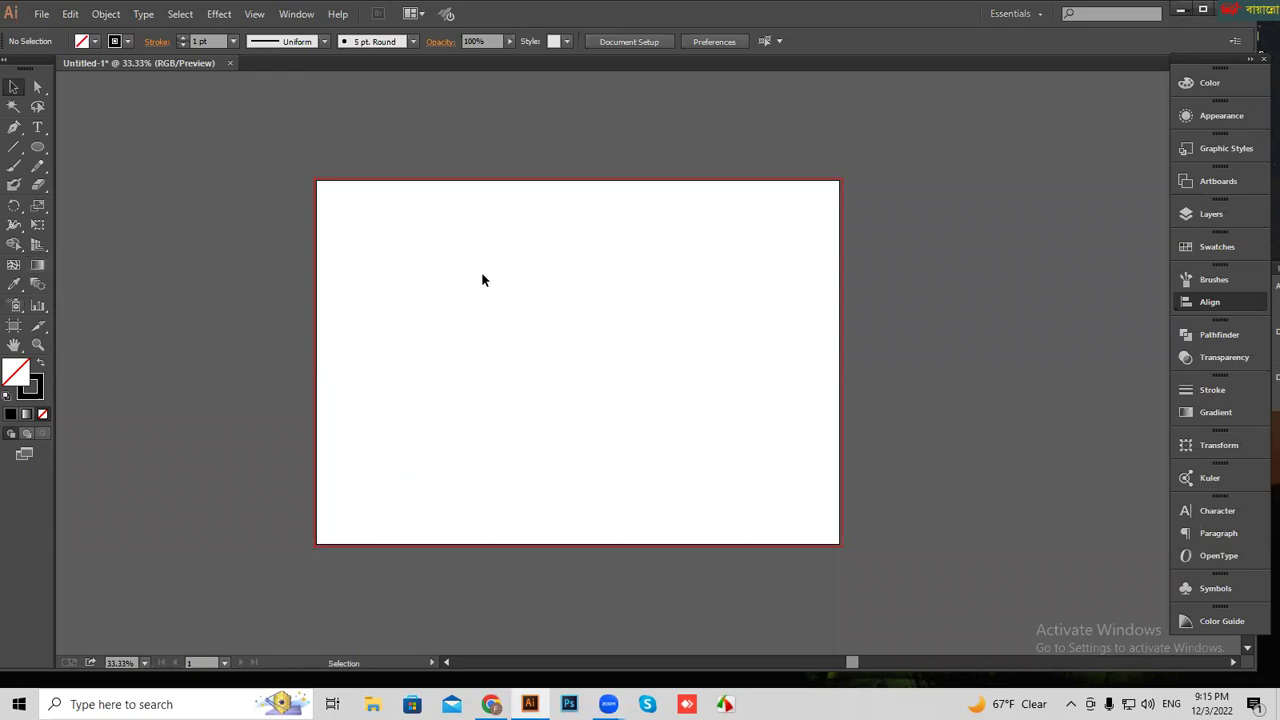
- Start a new document named 'desk calendar design' with pixel units
{"action": "left_click", "coordinate": [44, 15]}
{"action": "left_click", "coordinate": [60, 32]}
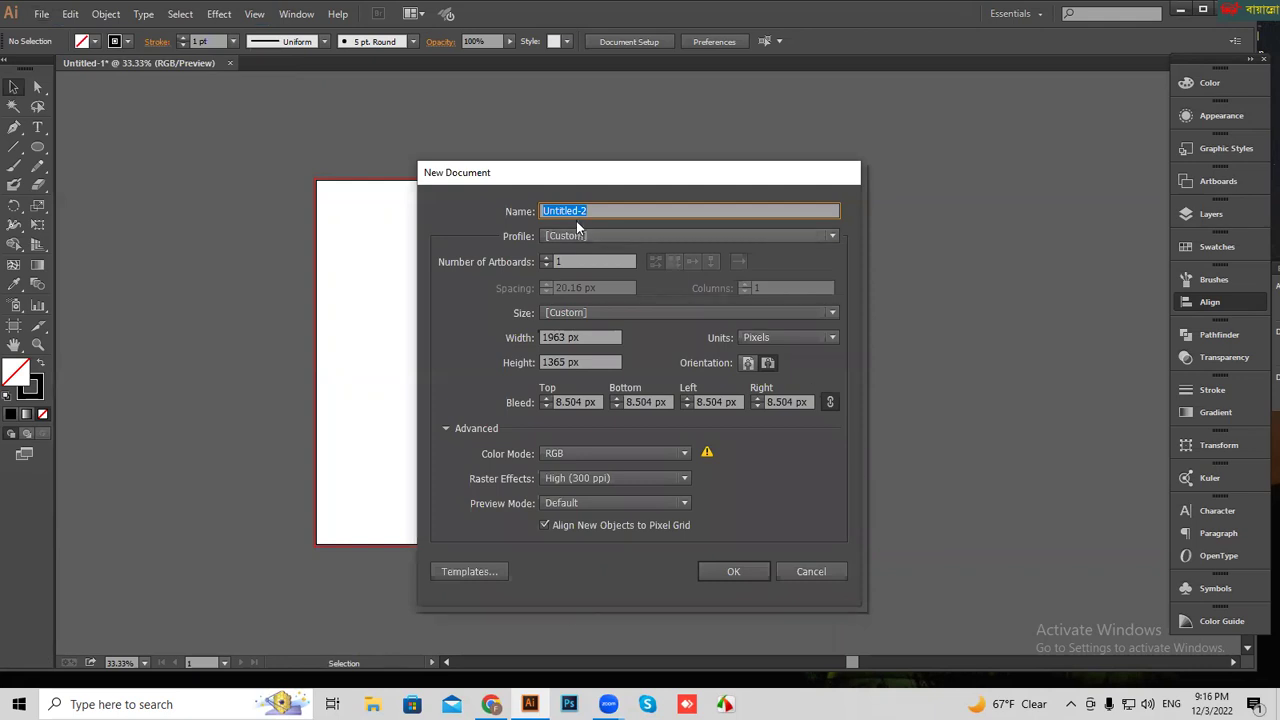
{"action": "type", "text": "desk calendar design"}
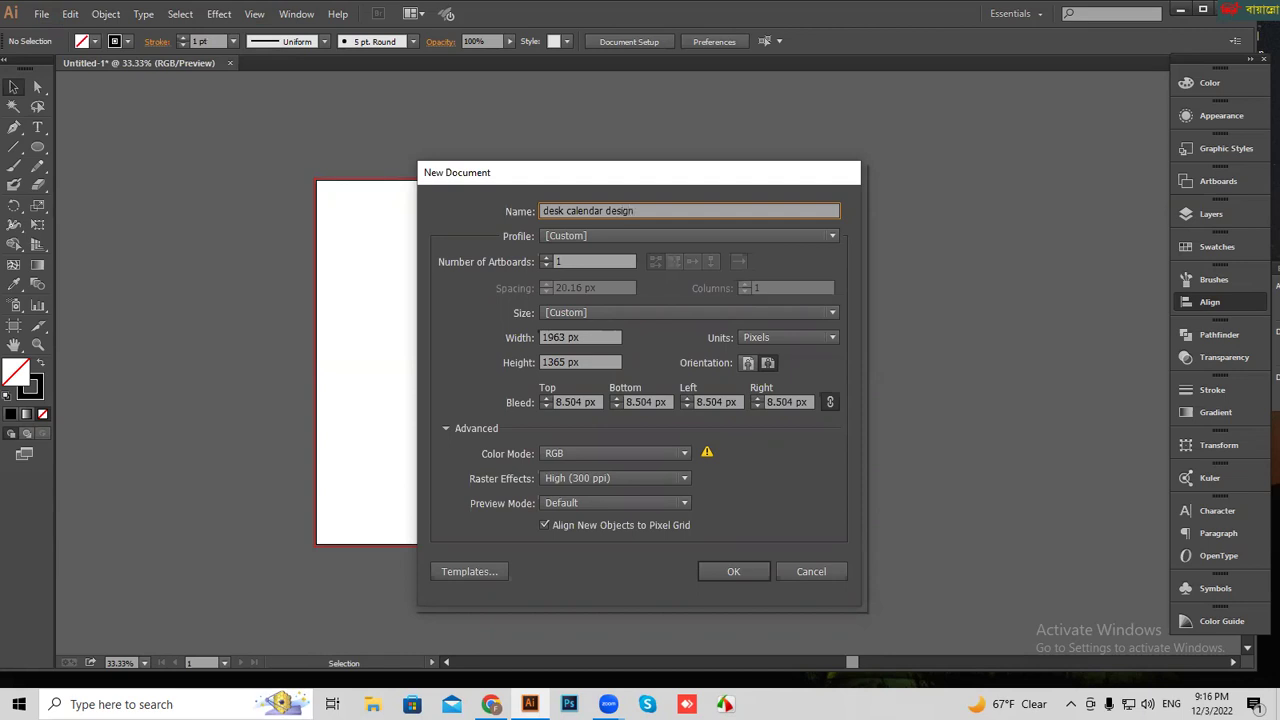
{"action": "left_click", "coordinate": [570, 262]}
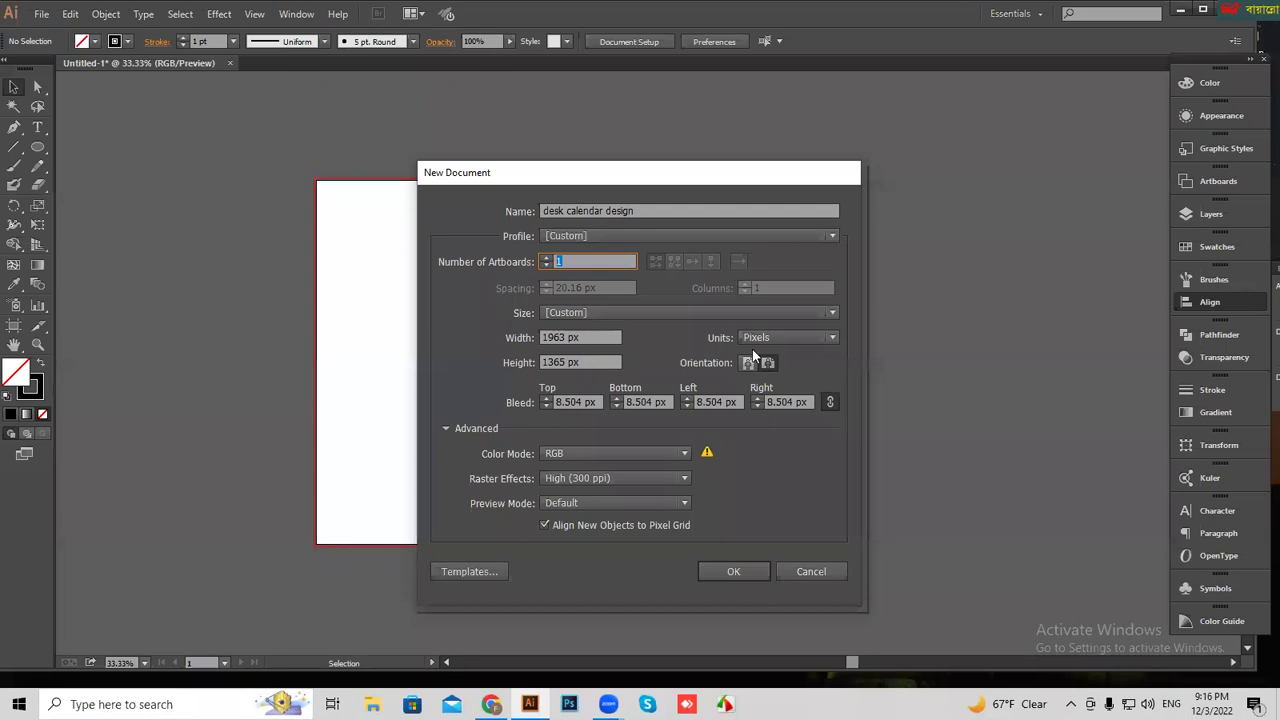
{"action": "left_click", "coordinate": [776, 337]}
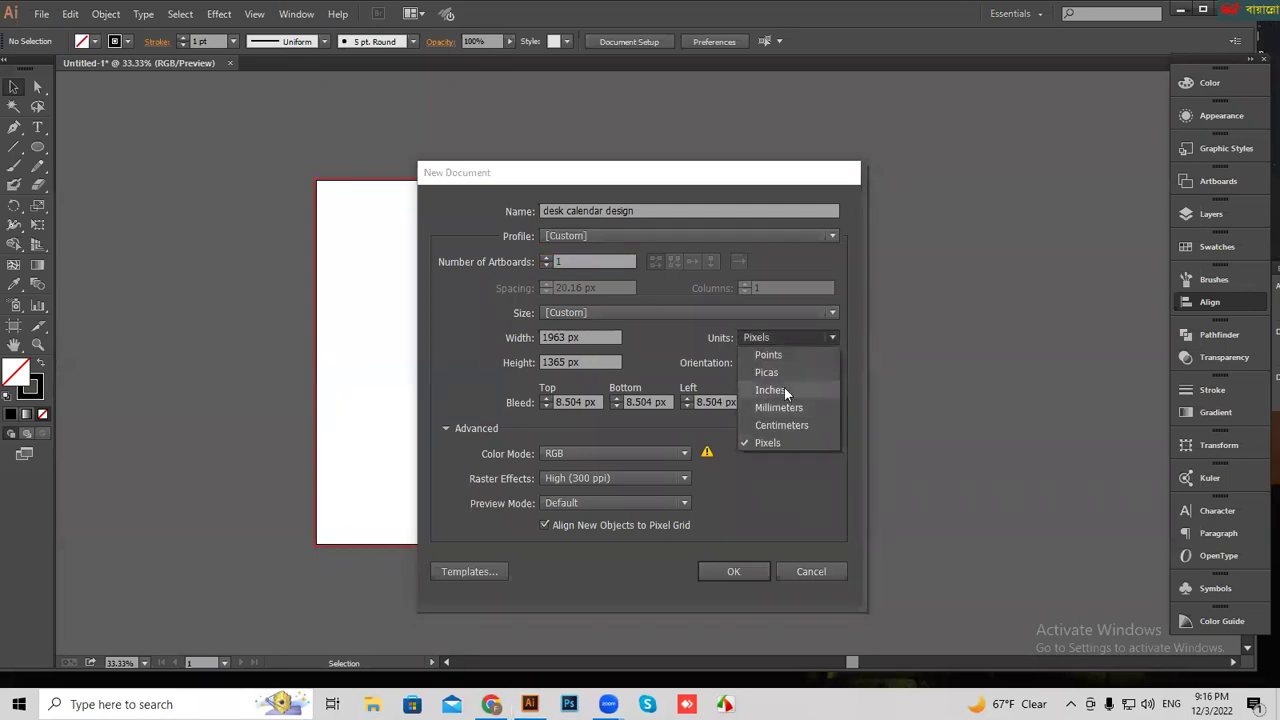
{"action": "left_click", "coordinate": [766, 389]}
{"action": "left_click", "coordinate": [784, 337]}
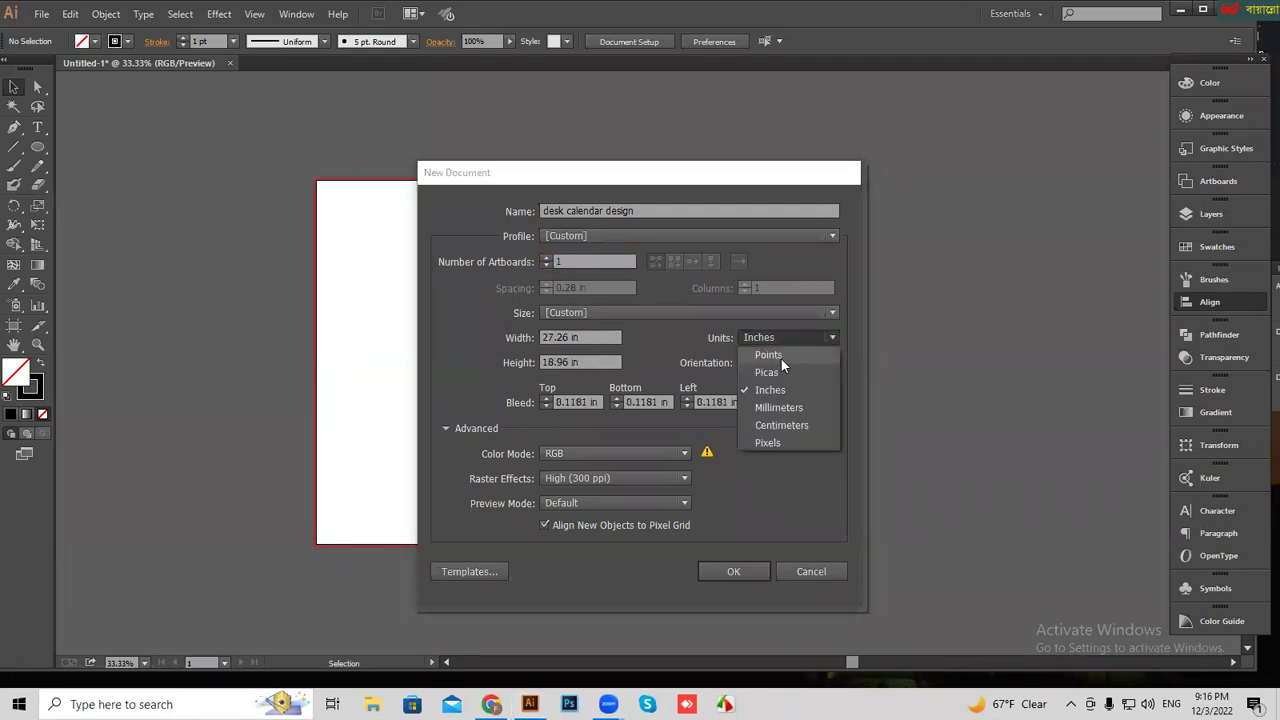
{"action": "left_click", "coordinate": [764, 442]}
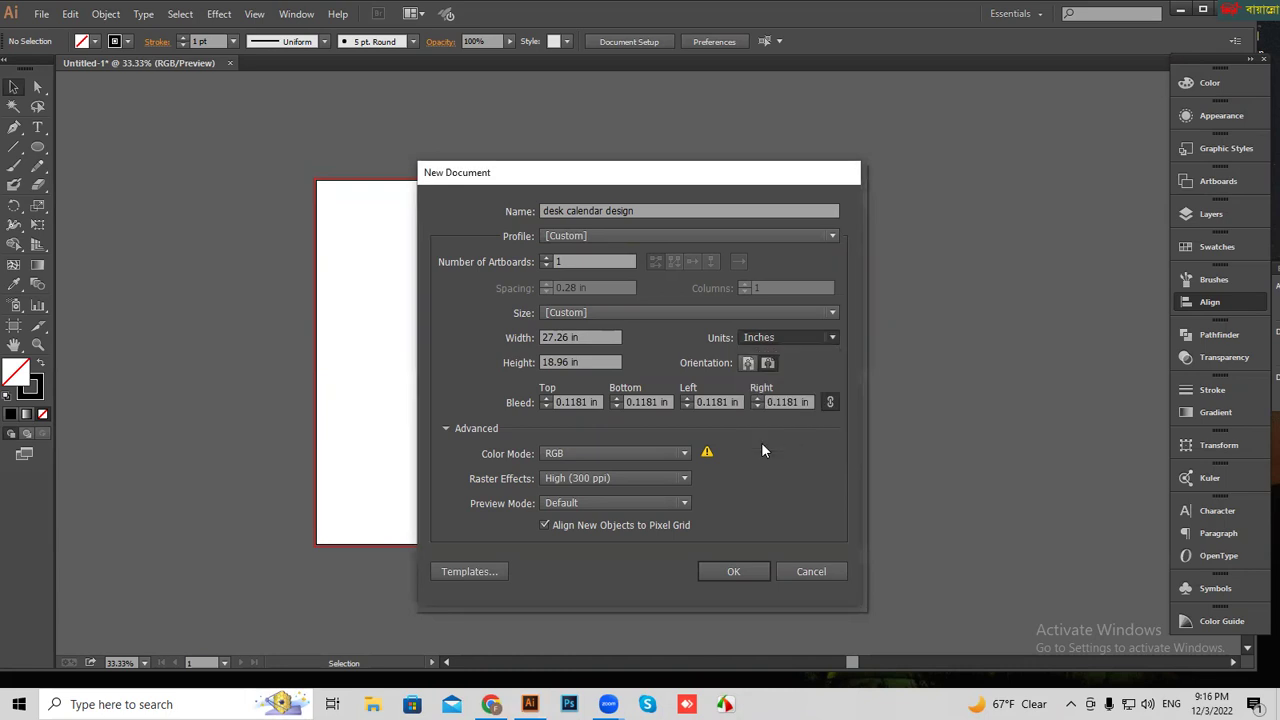
- Make the document 1973 × 1365 px in CMYK colour mode and create it
{"action": "left_click", "coordinate": [582, 343]}
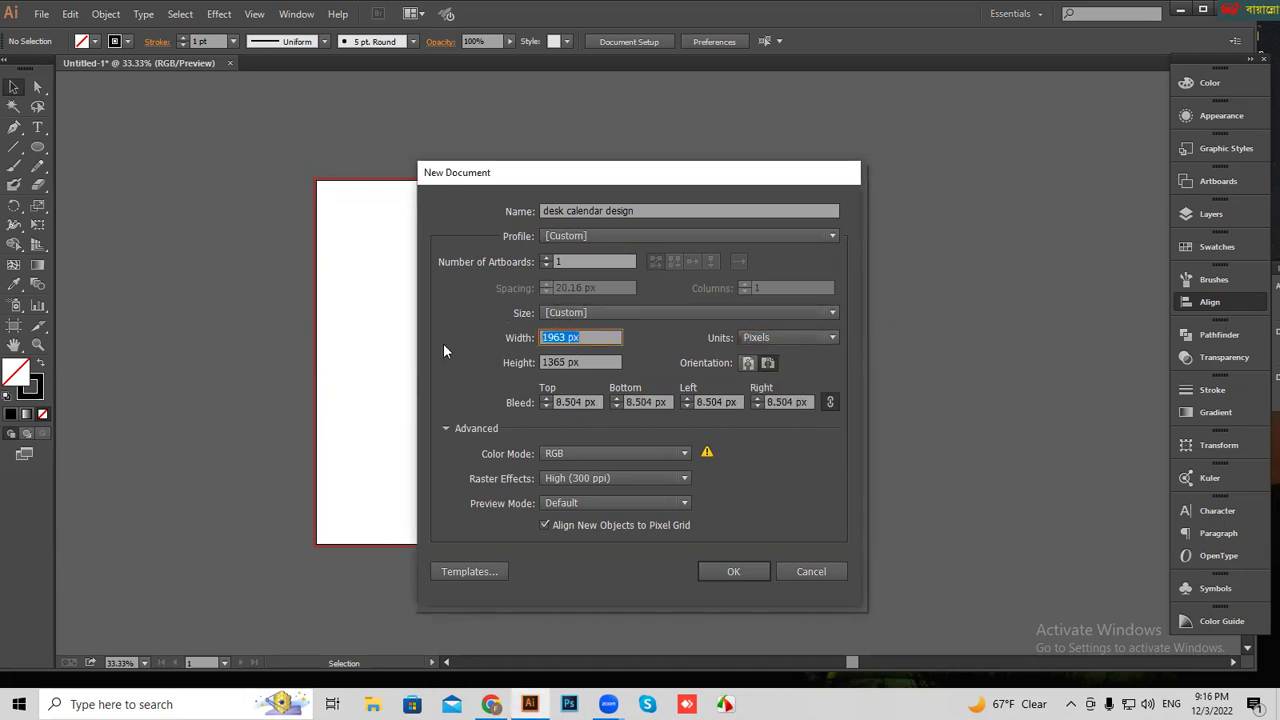
{"action": "type", "text": "19"}
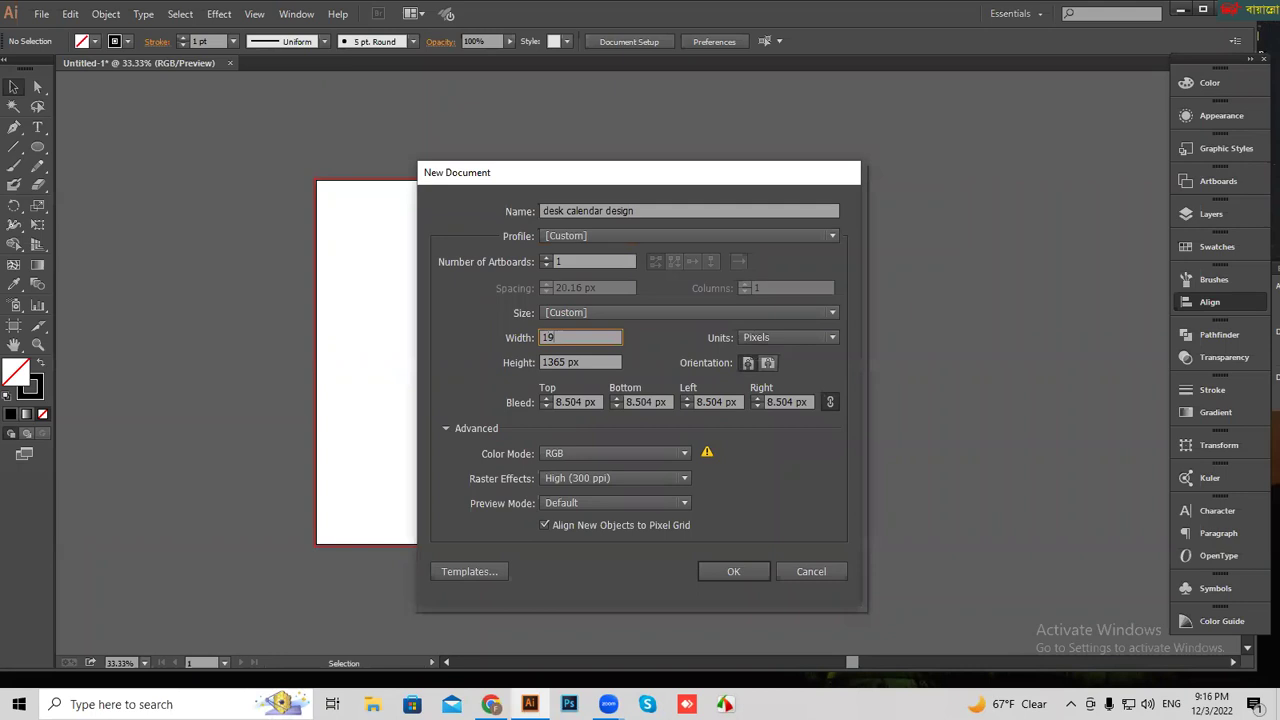
{"action": "type", "text": "73"}
{"action": "key", "text": "Tab"}
{"action": "type", "text": "1365"}
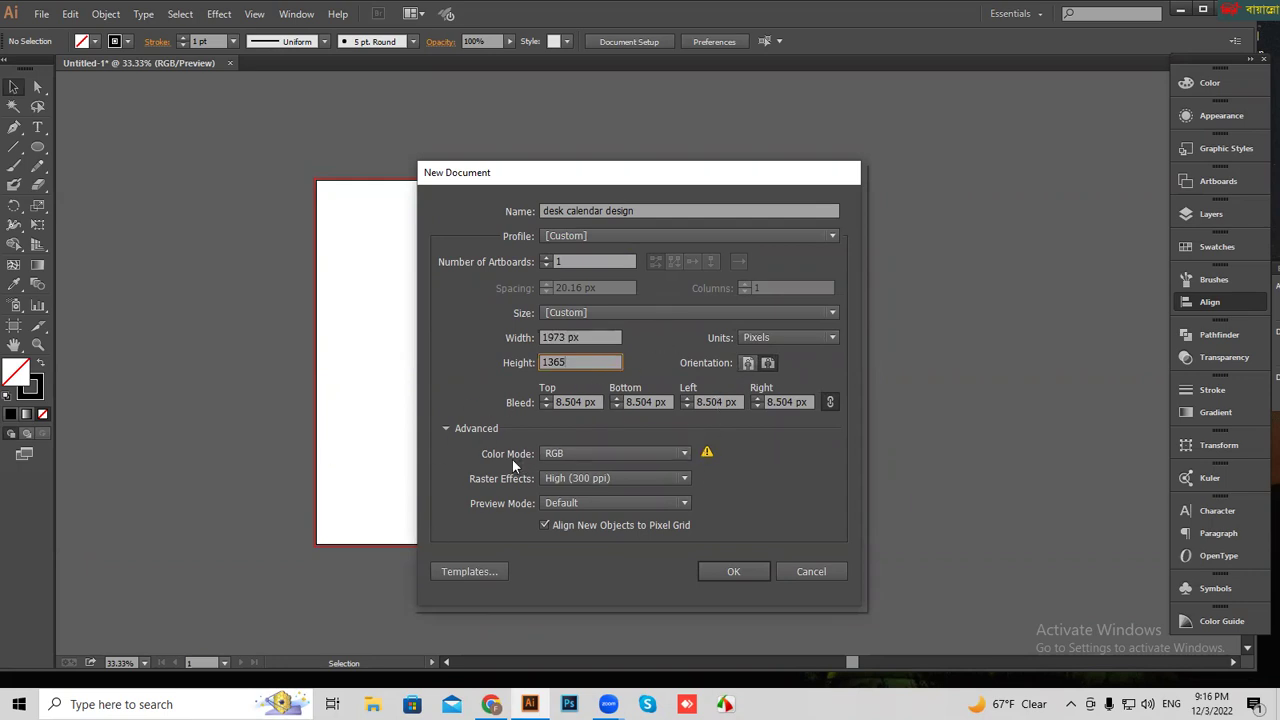
{"action": "left_click", "coordinate": [678, 455]}
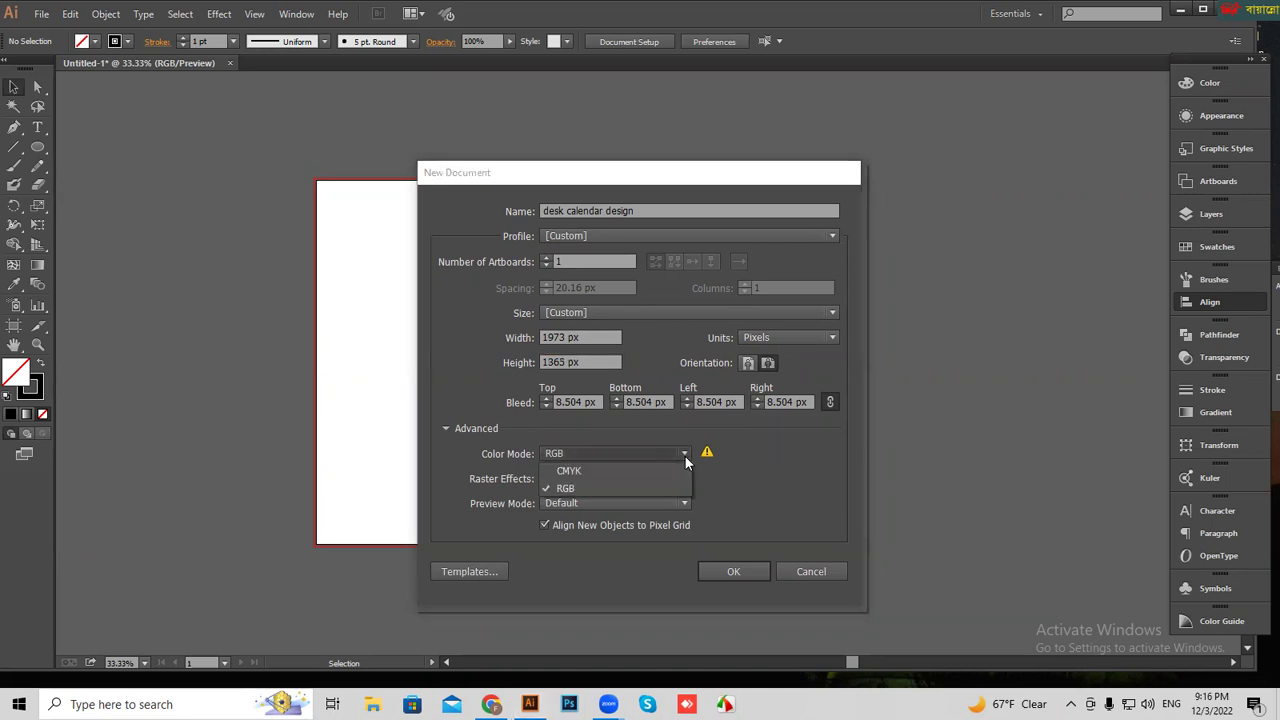
{"action": "left_click", "coordinate": [567, 471]}
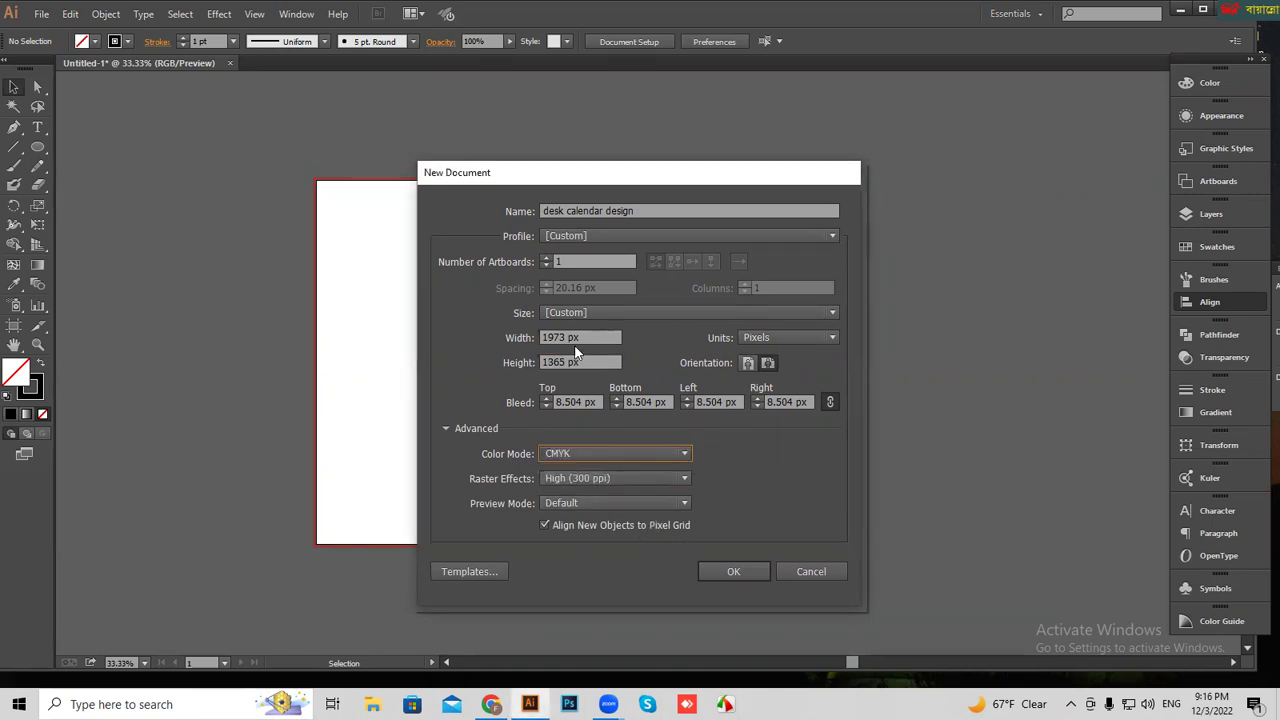
{"action": "left_click", "coordinate": [734, 572]}
{"action": "key", "text": "ctrl+minus"}
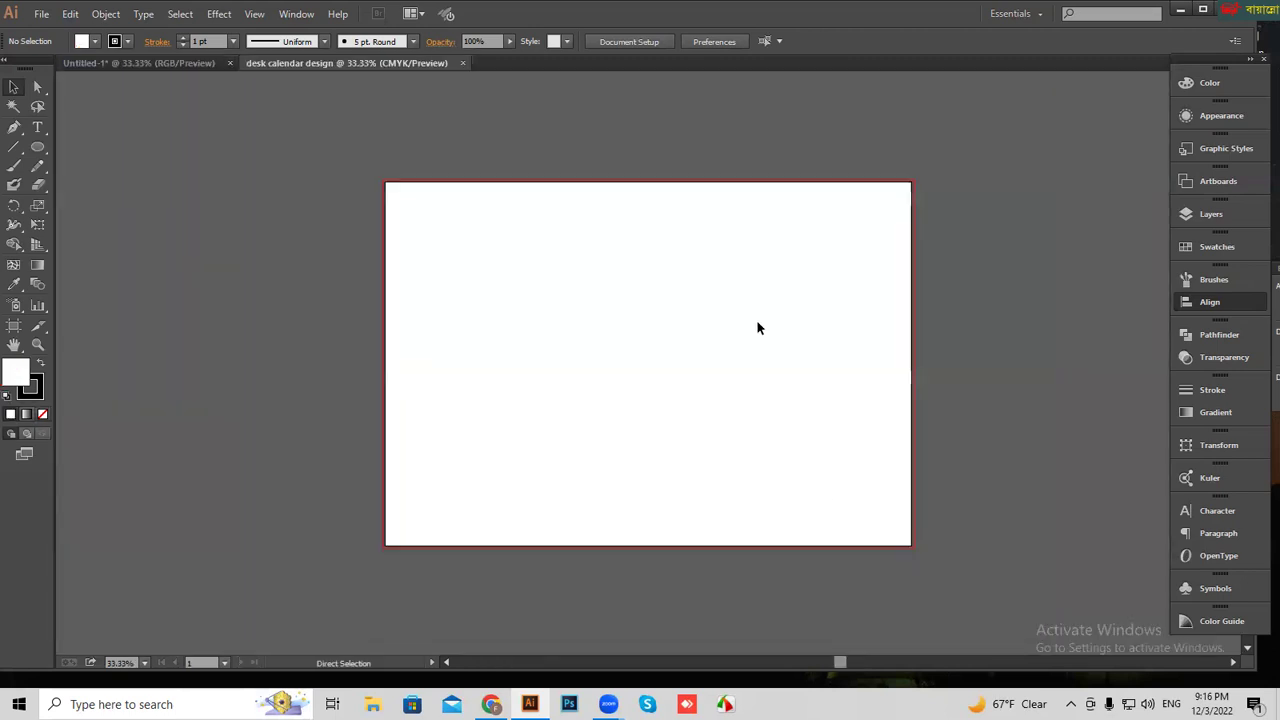
{"action": "left_click_drag", "start_coordinate": [763, 391], "coordinate": [694, 401]}
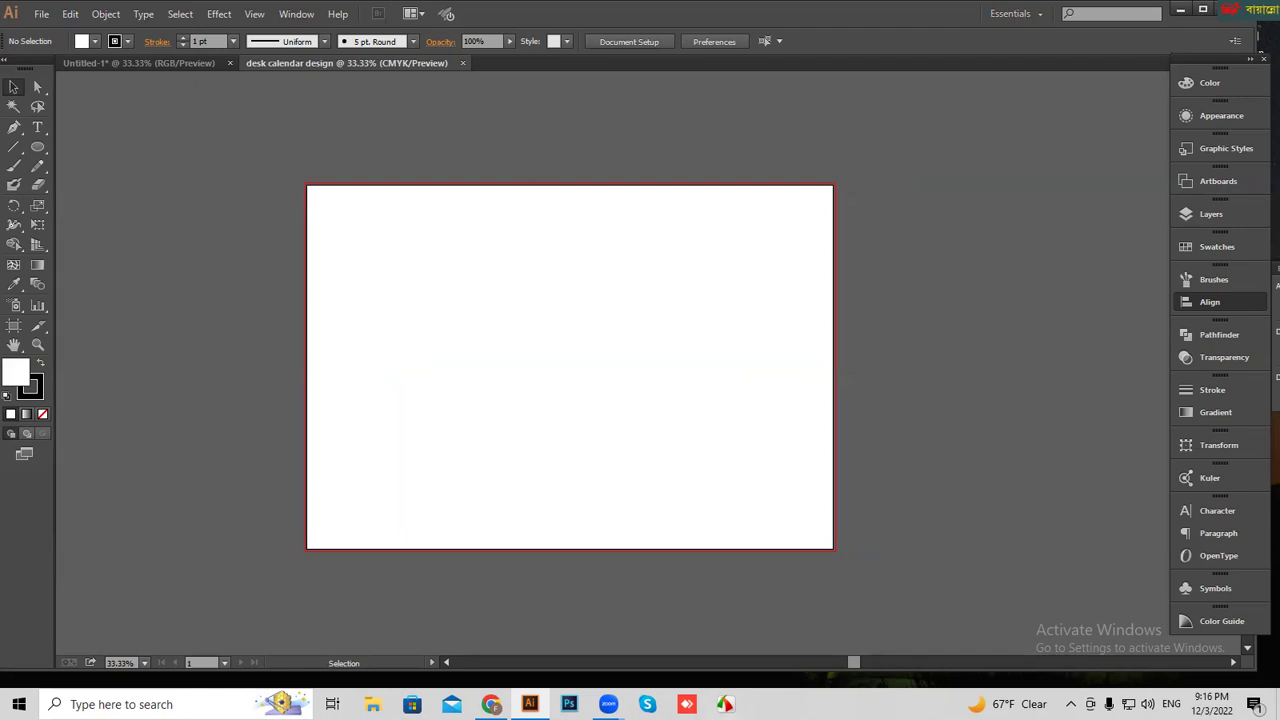
{"action": "left_click_drag", "start_coordinate": [589, 535], "coordinate": [640, 540]}
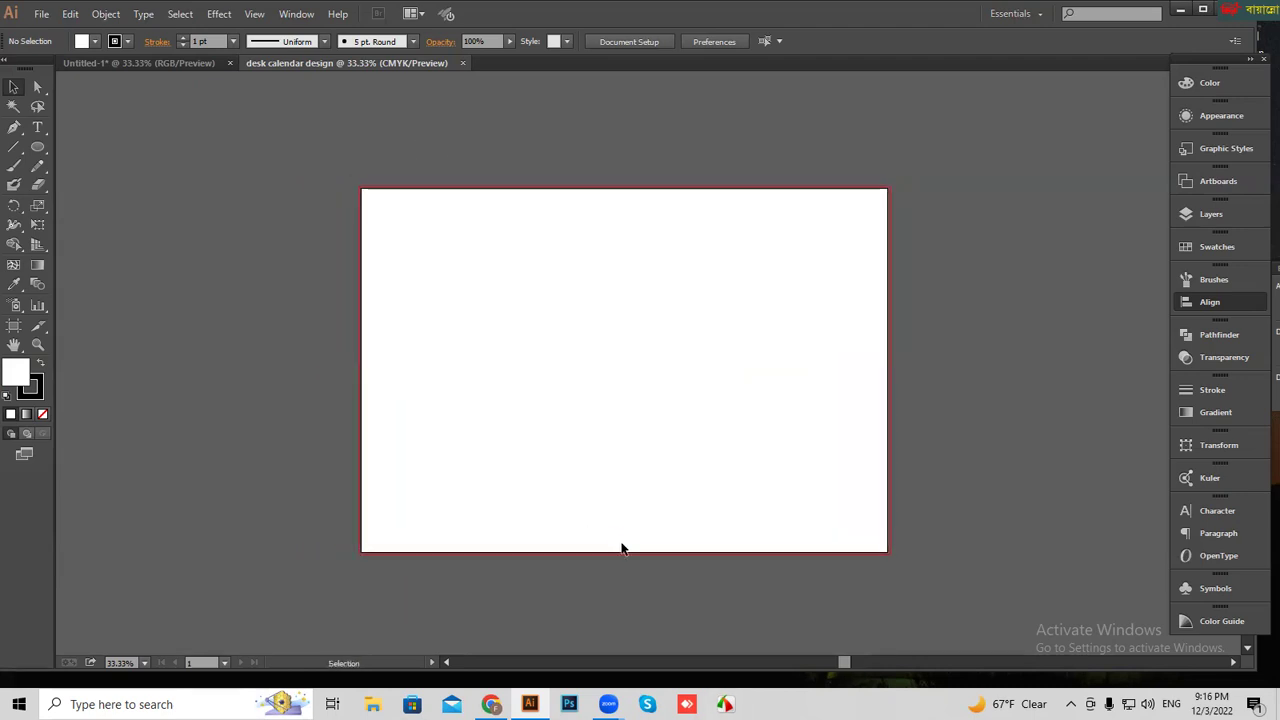
{"action": "key", "text": "ctrl+equal"}
{"action": "key", "text": "ctrl+minus"}
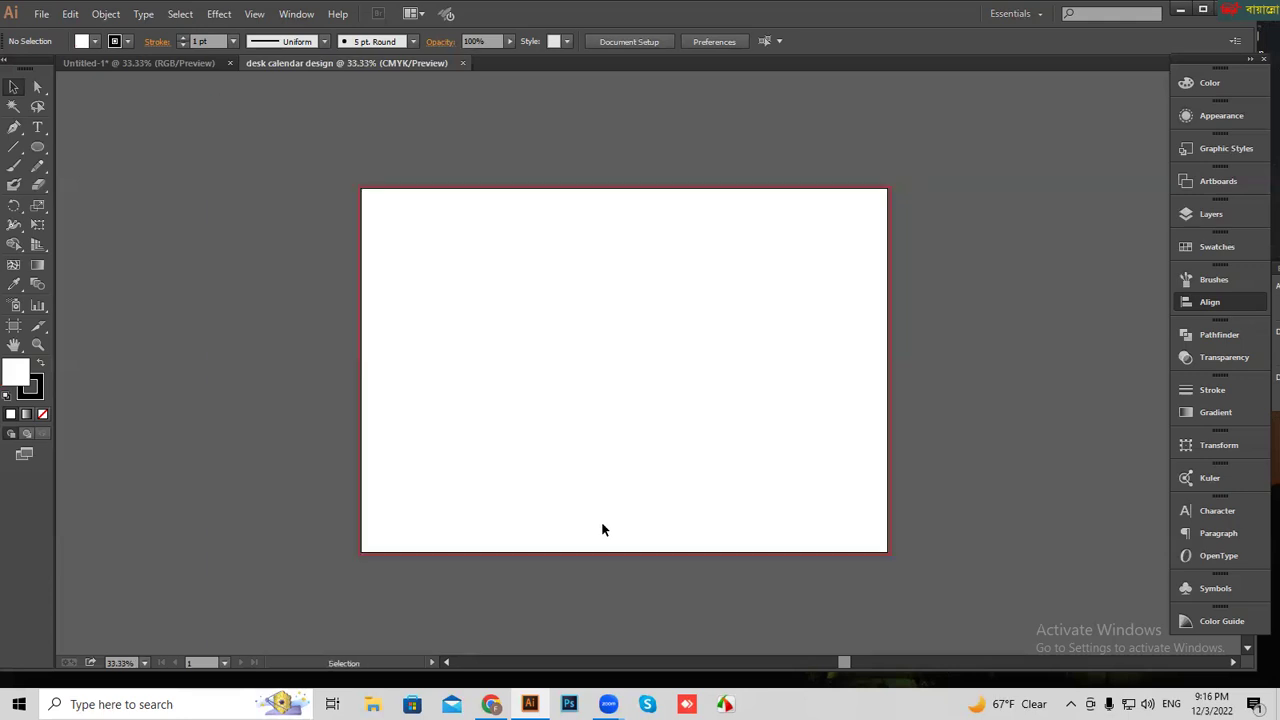
{"action": "left_click", "coordinate": [12, 128]}
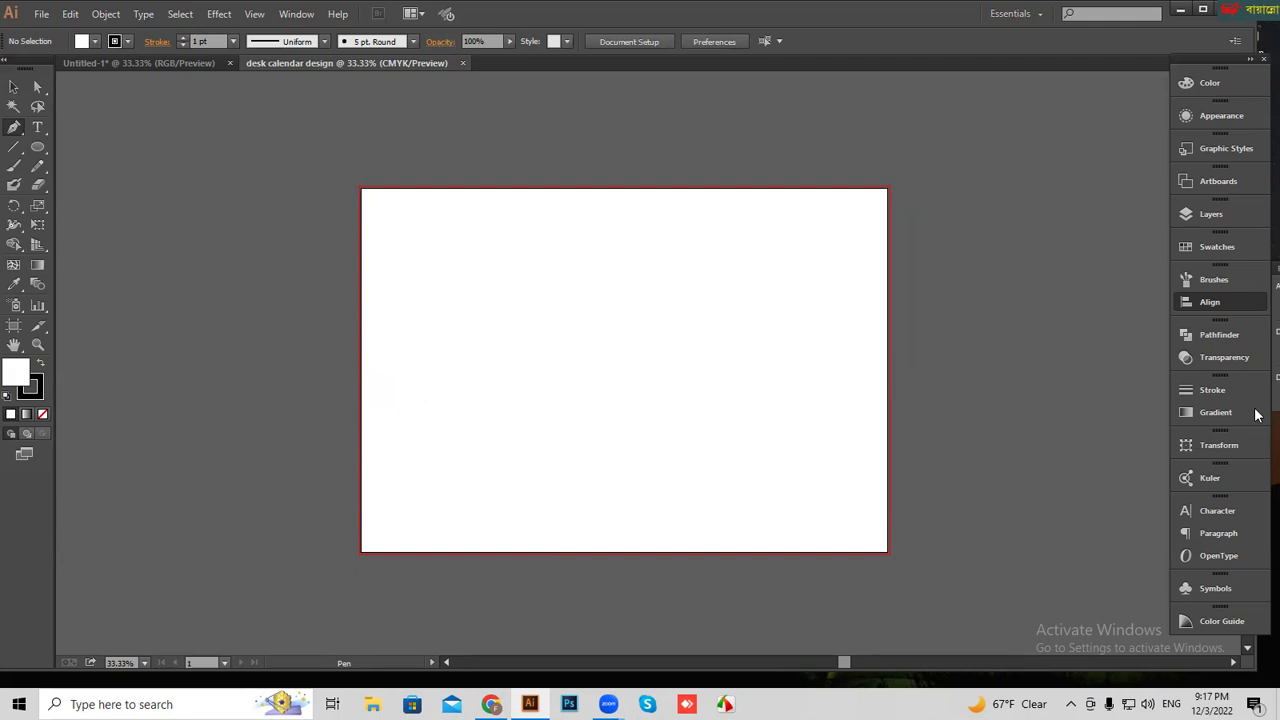
{"action": "left_click", "coordinate": [9, 88]}
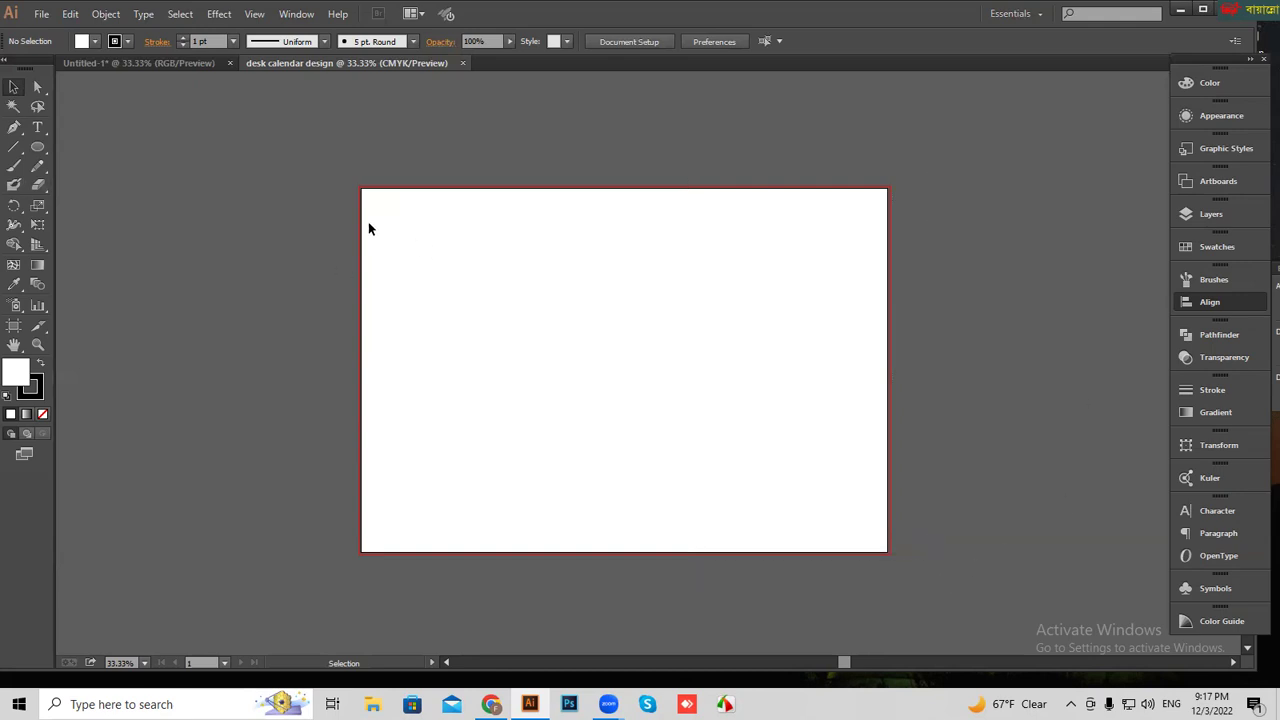
{"action": "left_click", "coordinate": [13, 127]}
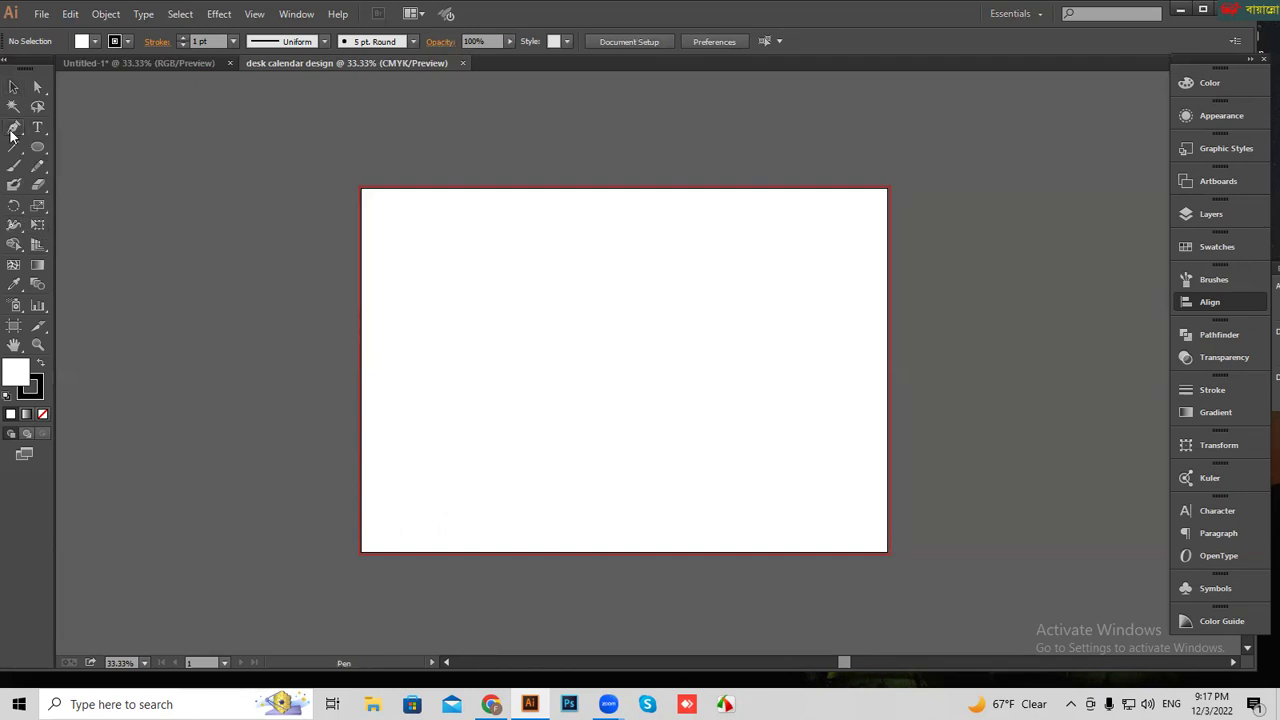
- Draw a four-point shape on the right with a slanted left edge, black fill, no stroke
{"action": "left_click", "coordinate": [748, 178]}
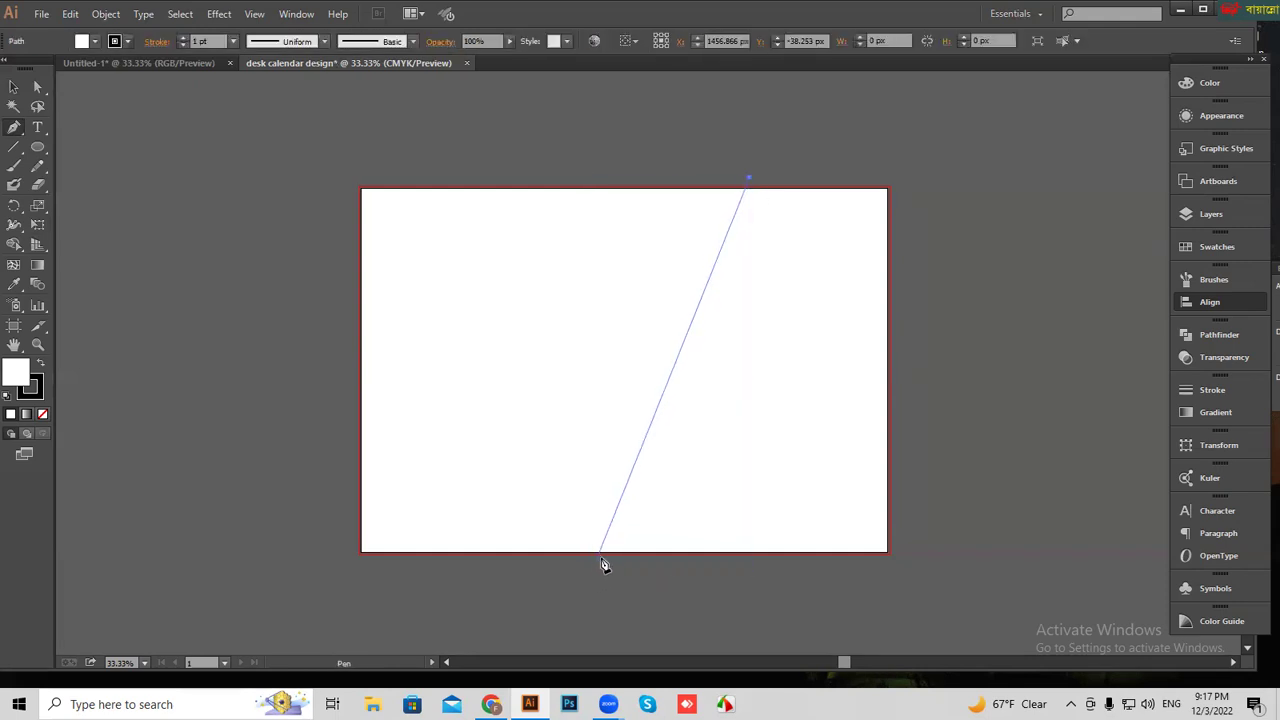
{"action": "left_click", "coordinate": [599, 556]}
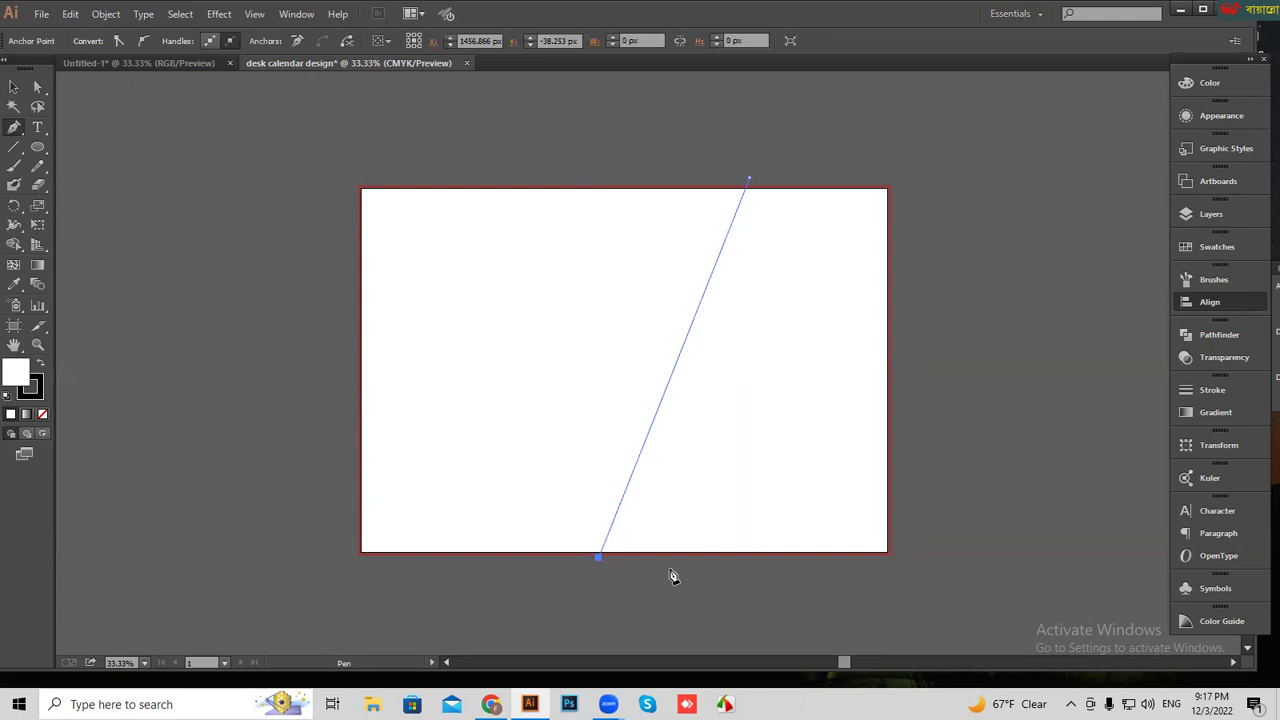
{"action": "left_click", "coordinate": [889, 554]}
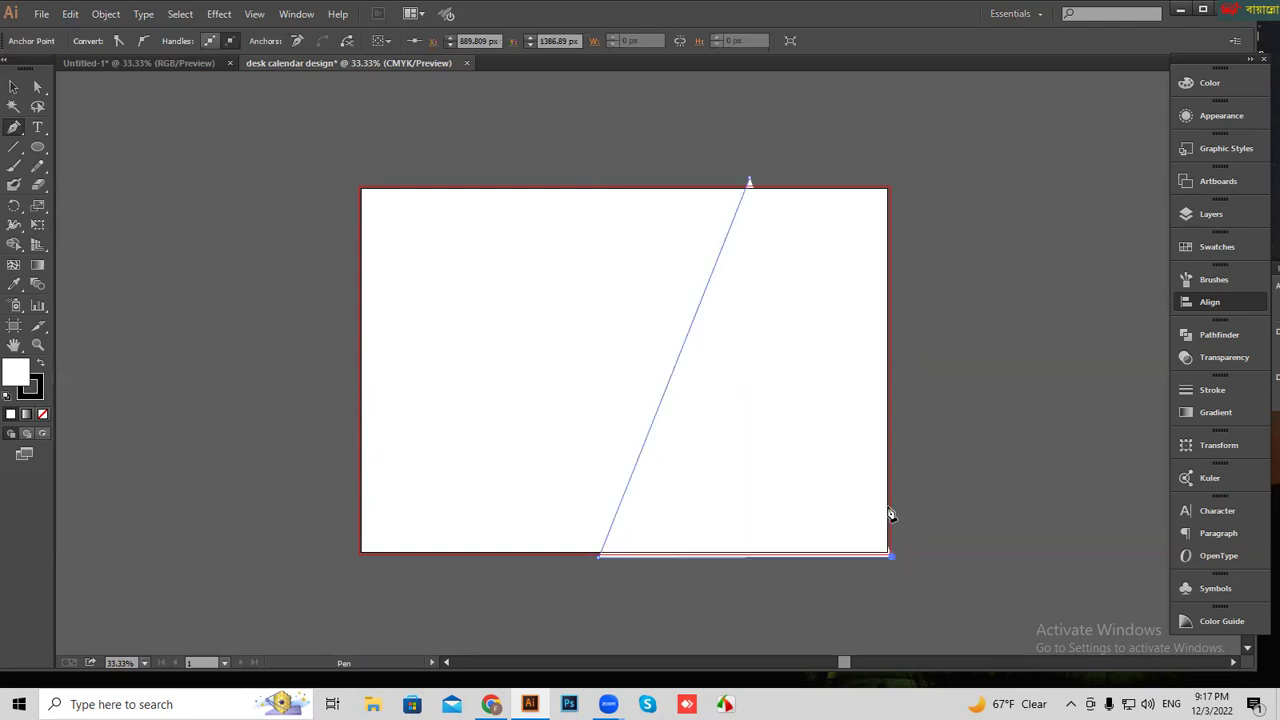
{"action": "left_click", "coordinate": [891, 186]}
{"action": "left_click", "coordinate": [750, 183]}
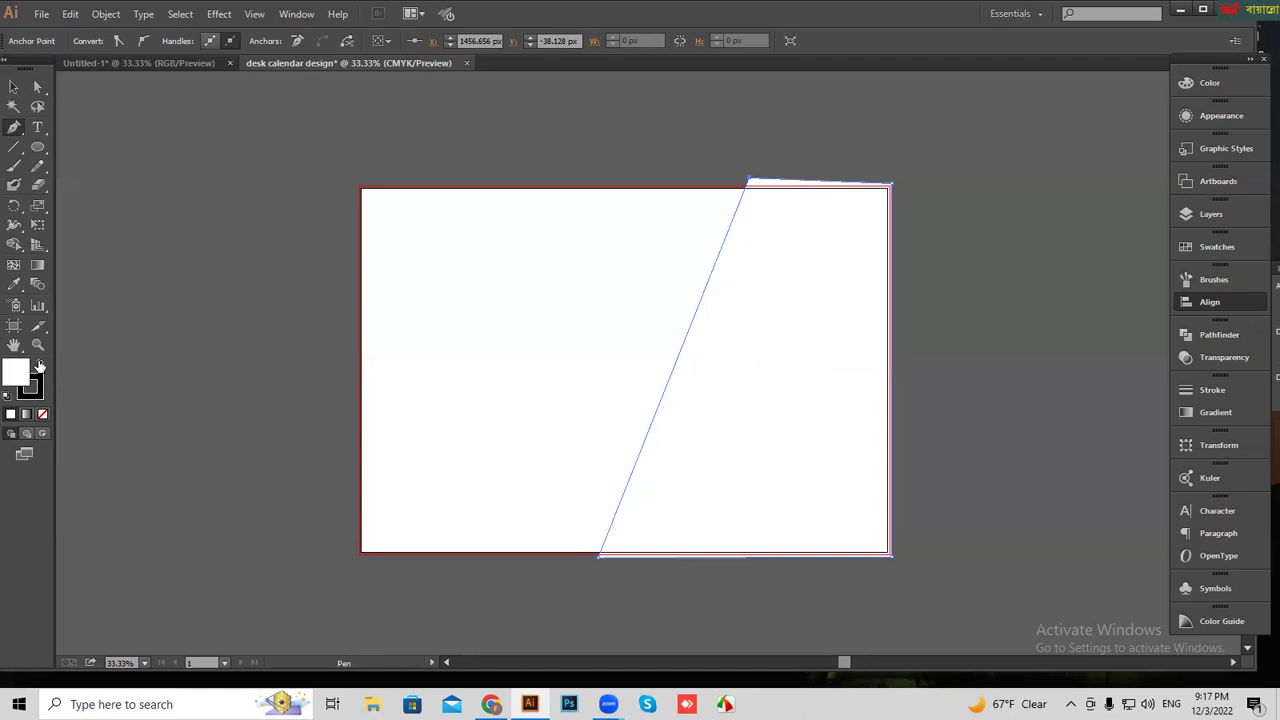
{"action": "left_click", "coordinate": [40, 363]}
{"action": "left_click", "coordinate": [41, 415]}
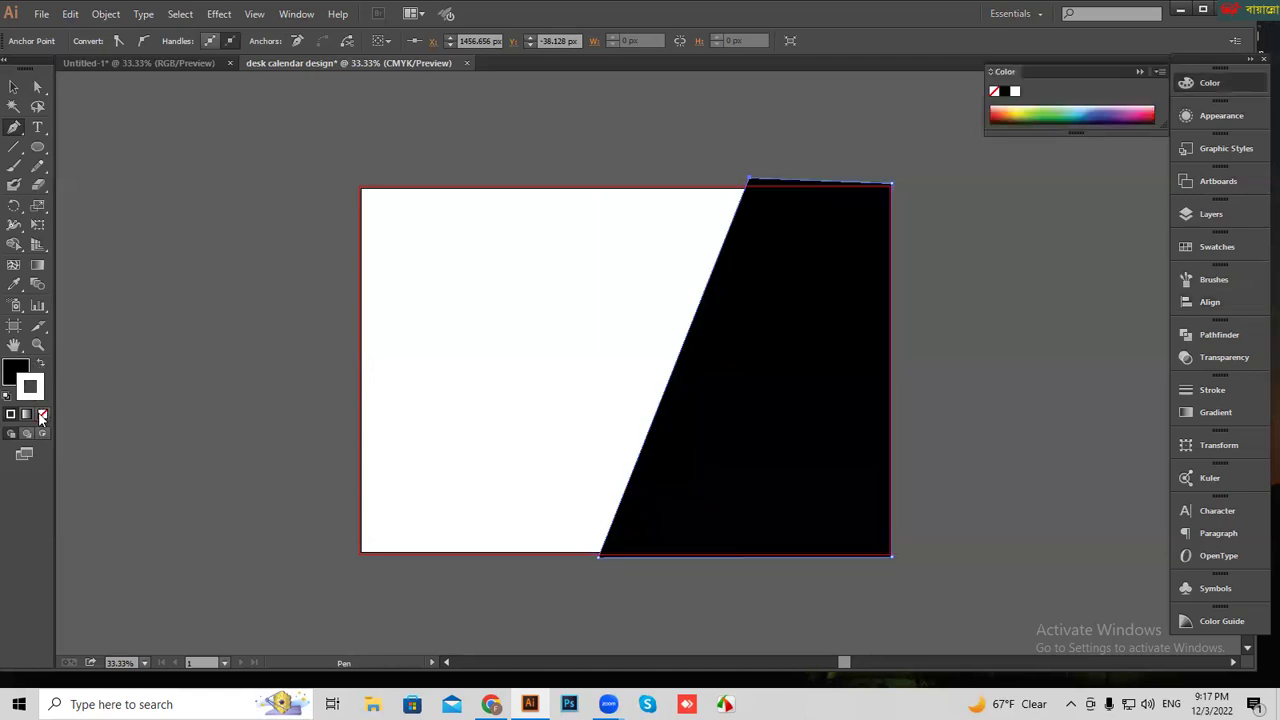
- Move the slanted edge's top anchor left onto the artboard's top edge
{"action": "left_click", "coordinate": [37, 87]}
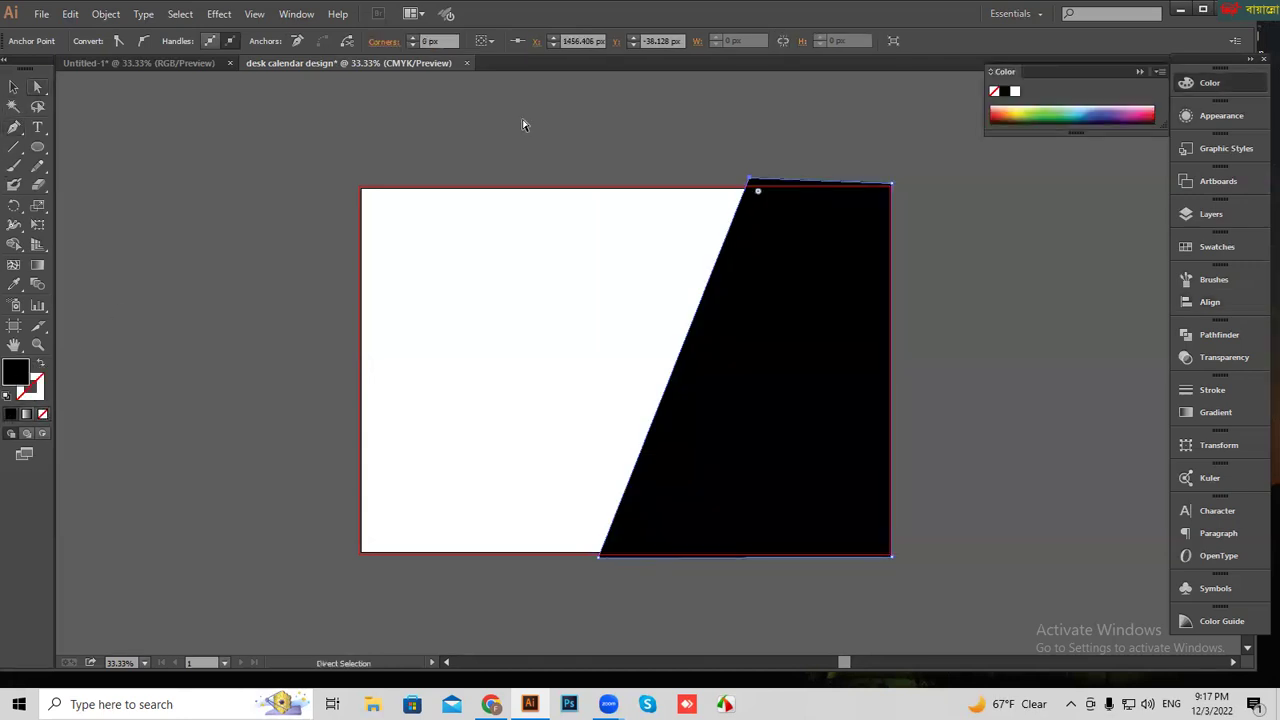
{"action": "left_click_drag", "start_coordinate": [752, 182], "coordinate": [731, 184]}
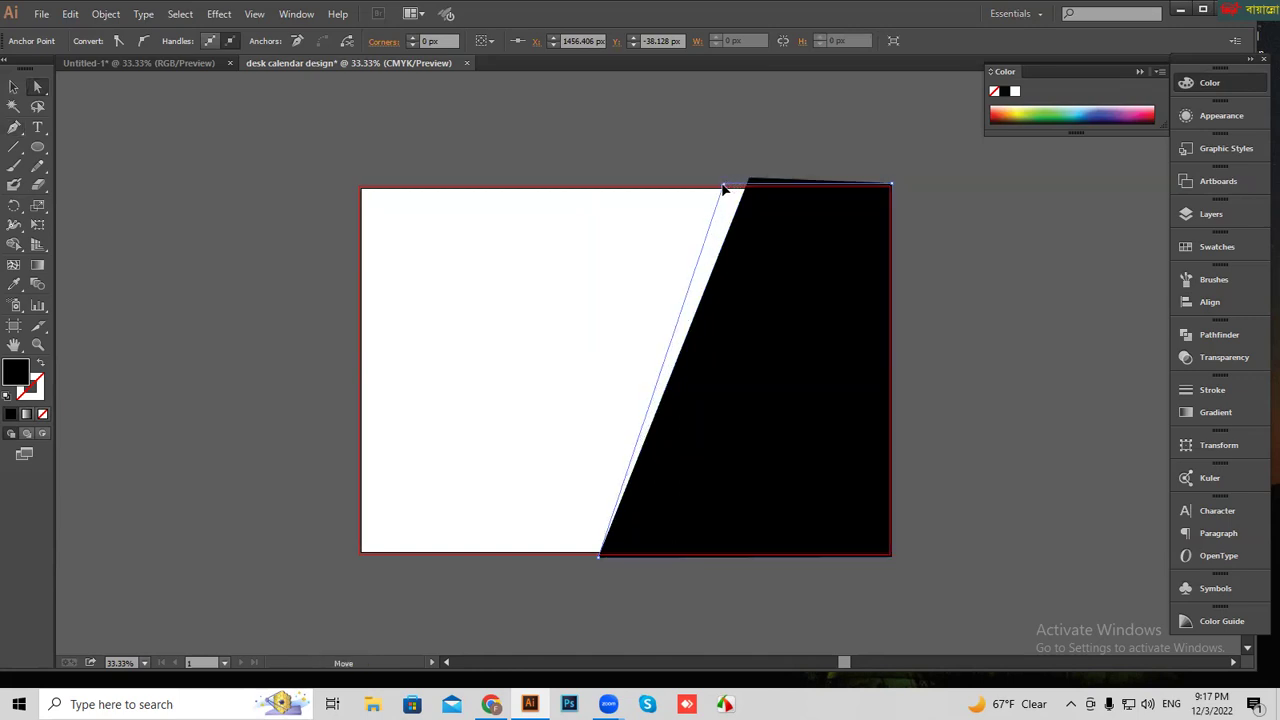
{"action": "left_click_drag", "start_coordinate": [731, 184], "coordinate": [721, 184]}
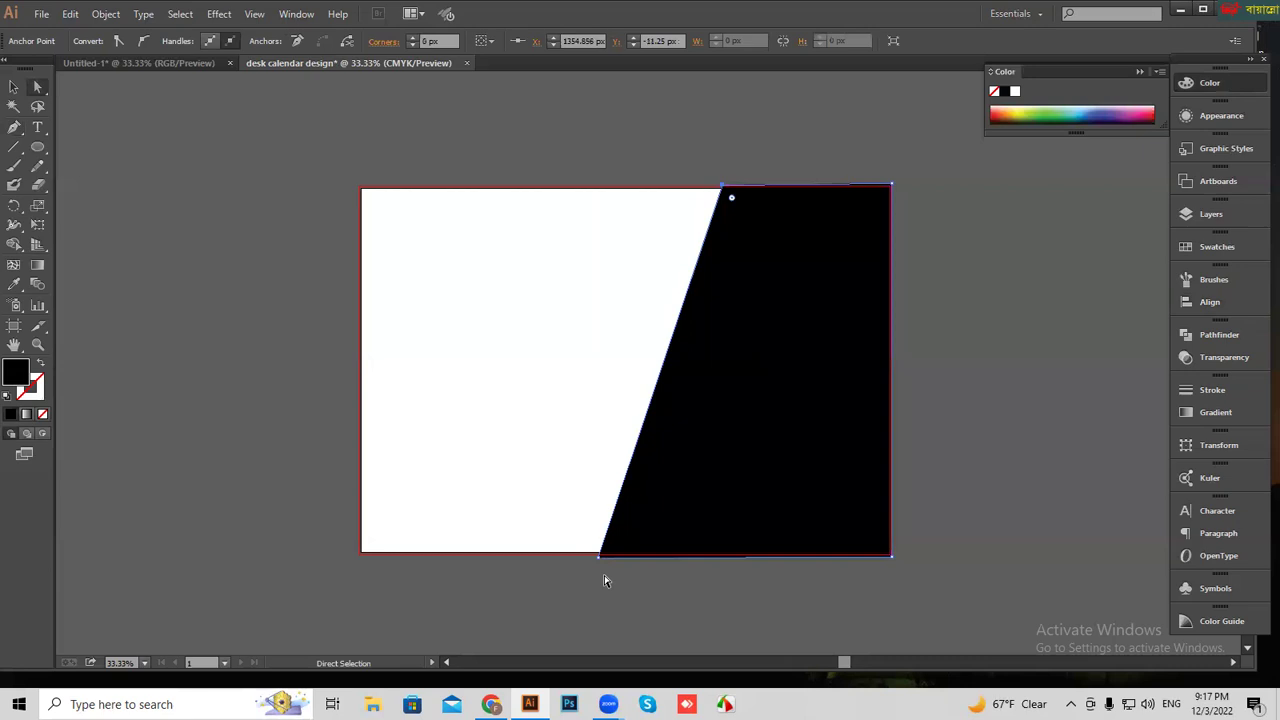
{"action": "left_click_drag", "start_coordinate": [726, 188], "coordinate": [719, 184]}
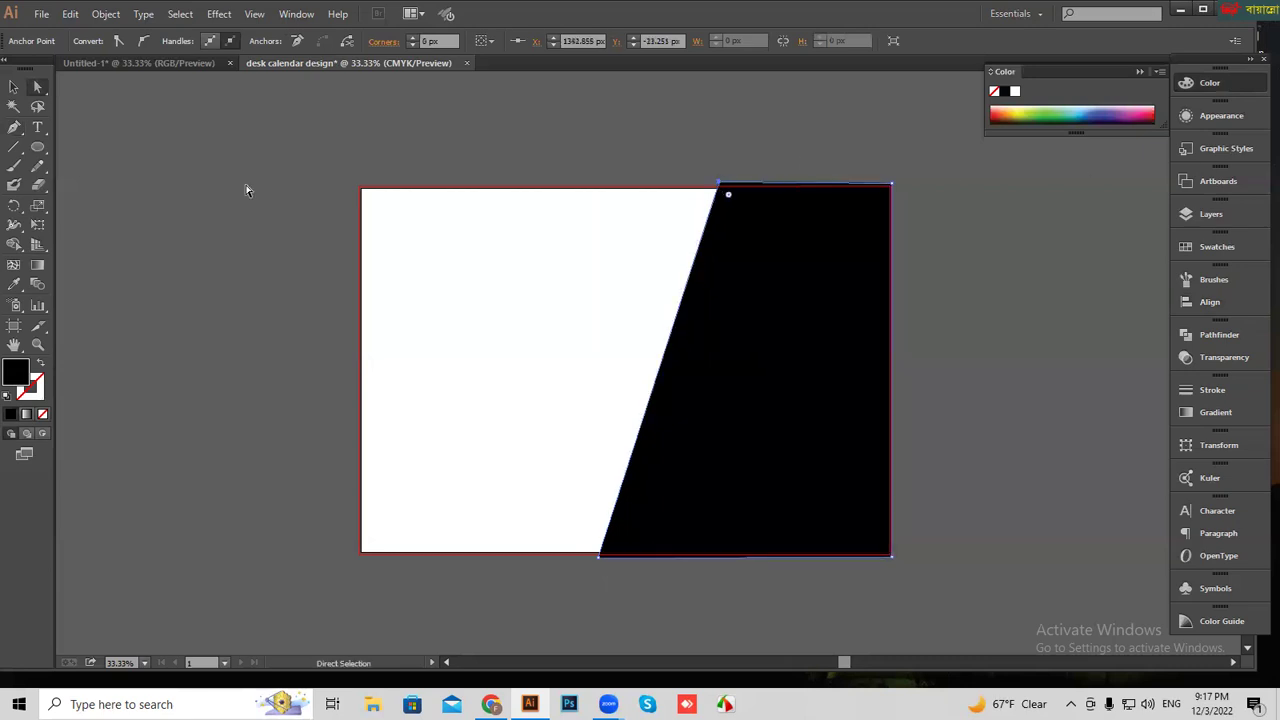
- Draw a yellow hexagon near the artboard centre with the Polygon tool
{"action": "left_click", "coordinate": [37, 148]}
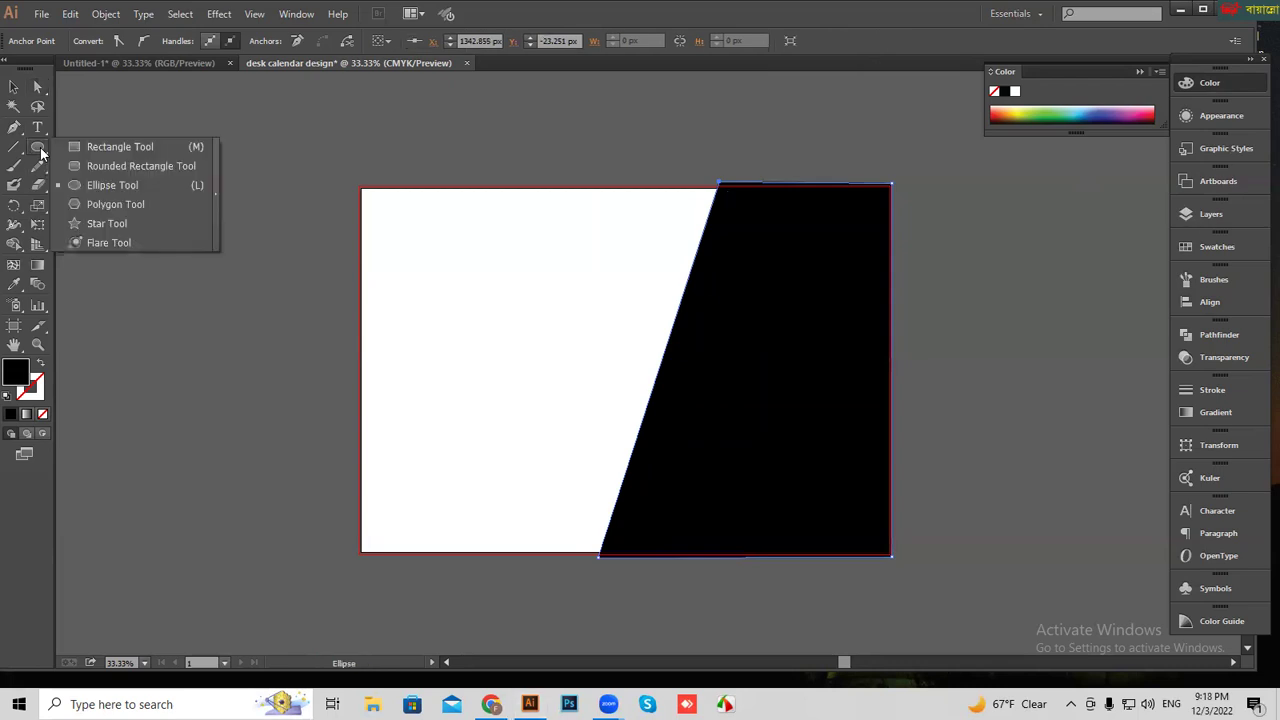
{"action": "left_click", "coordinate": [88, 204]}
{"action": "left_click_drag", "start_coordinate": [657, 340], "coordinate": [707, 417]}
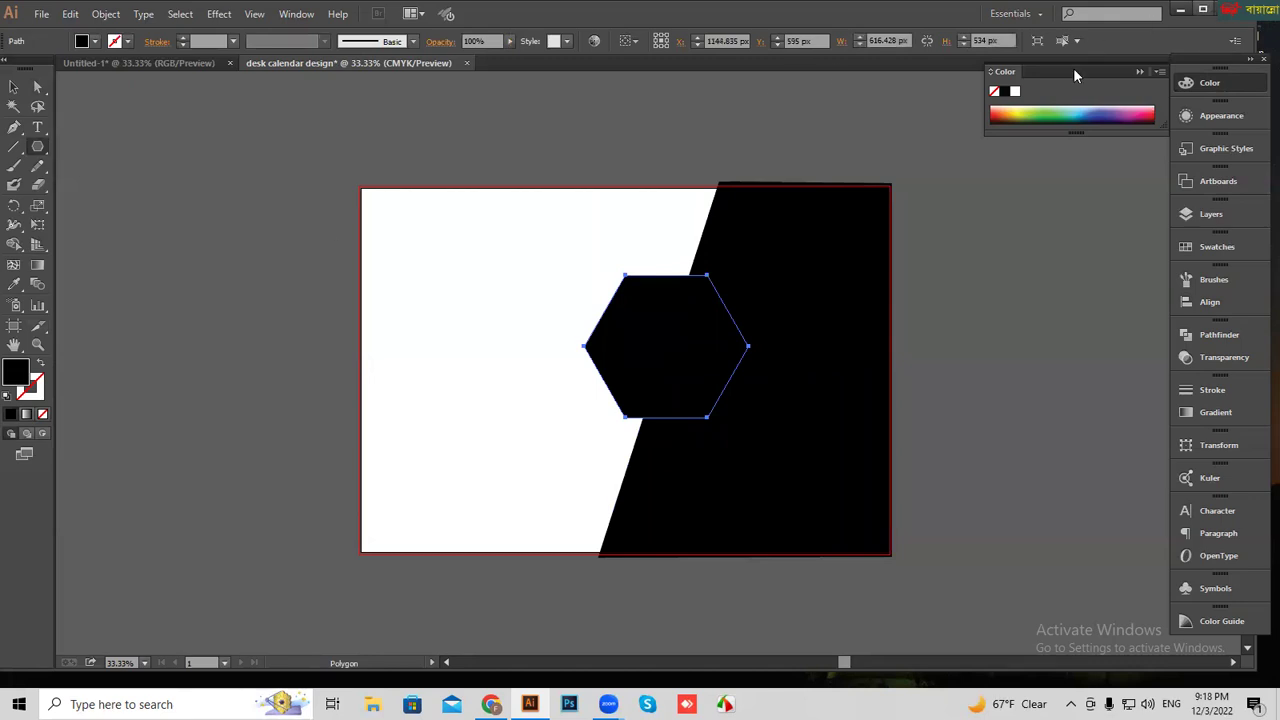
{"action": "left_click", "coordinate": [1018, 111]}
{"action": "left_click", "coordinate": [13, 86]}
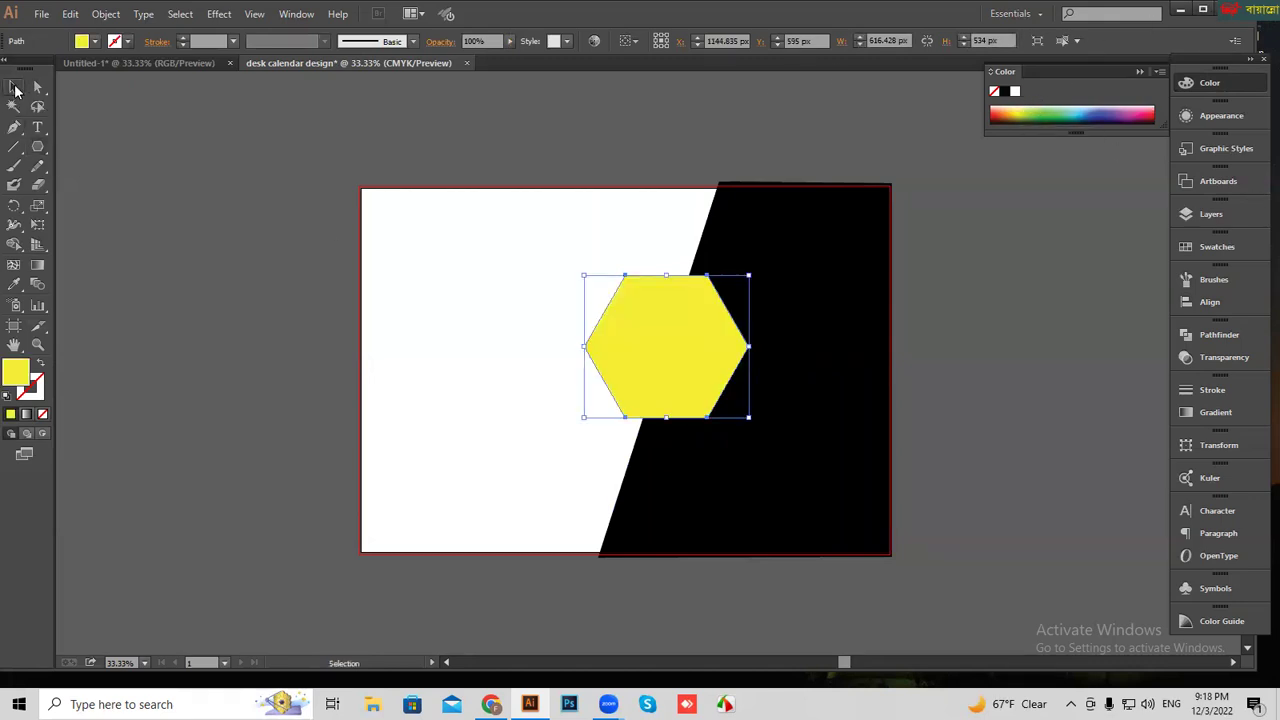
{"action": "left_click", "coordinate": [158, 117]}
- Recolour the hexagon red and rotate it about 15° clockwise
{"action": "key", "text": "ctrl+plus"}
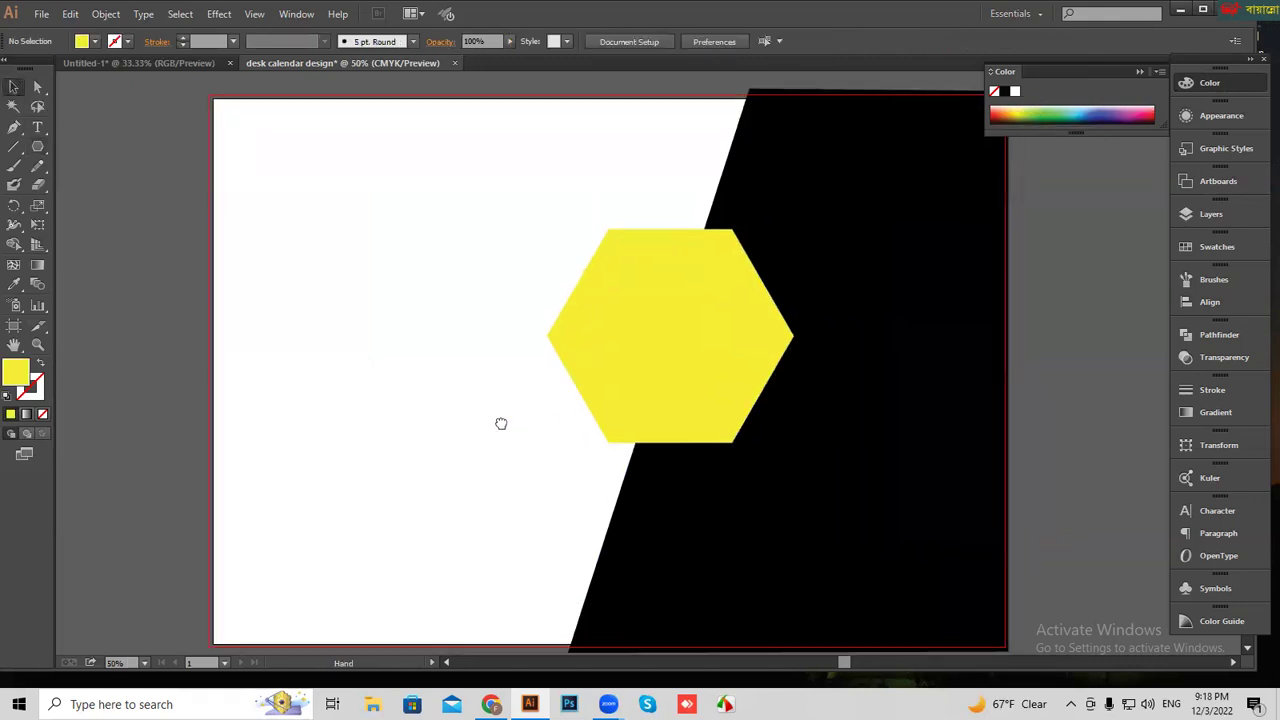
{"action": "left_click_drag", "start_coordinate": [500, 423], "coordinate": [408, 414]}
{"action": "left_click", "coordinate": [560, 340]}
{"action": "left_click", "coordinate": [996, 108]}
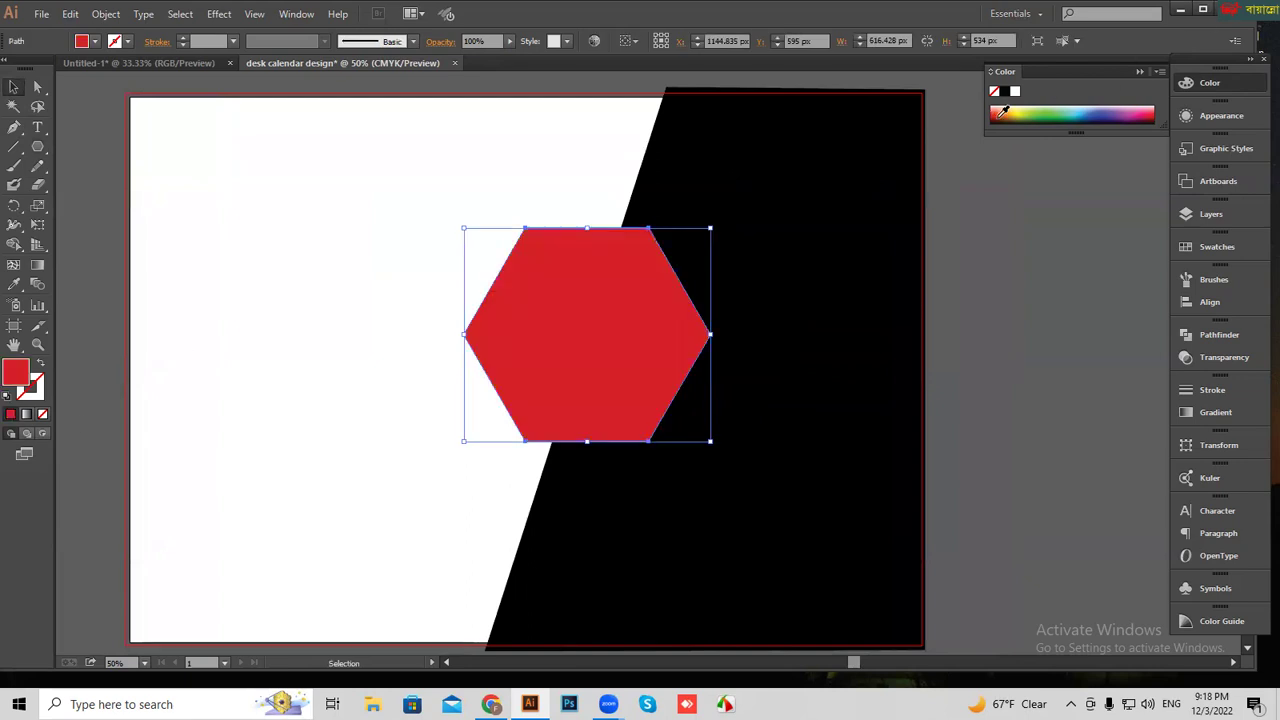
{"action": "left_click_drag", "start_coordinate": [717, 221], "coordinate": [726, 251]}
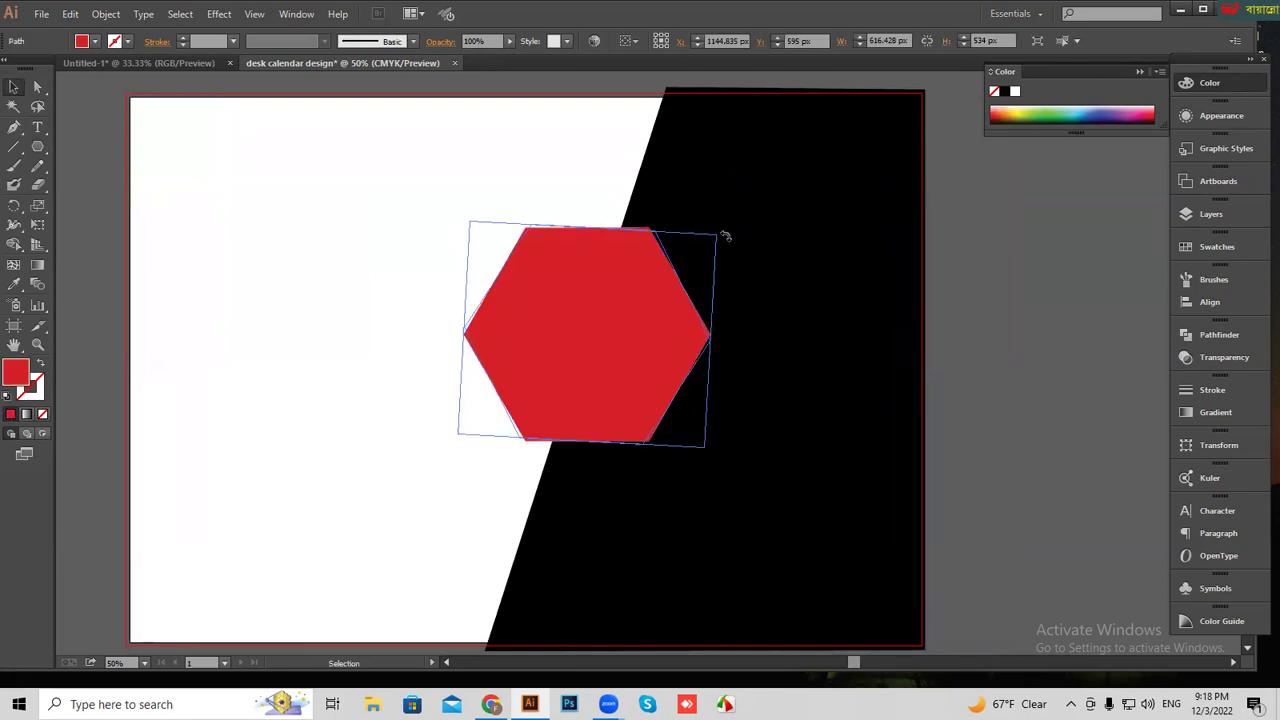
{"action": "left_click", "coordinate": [1005, 313]}
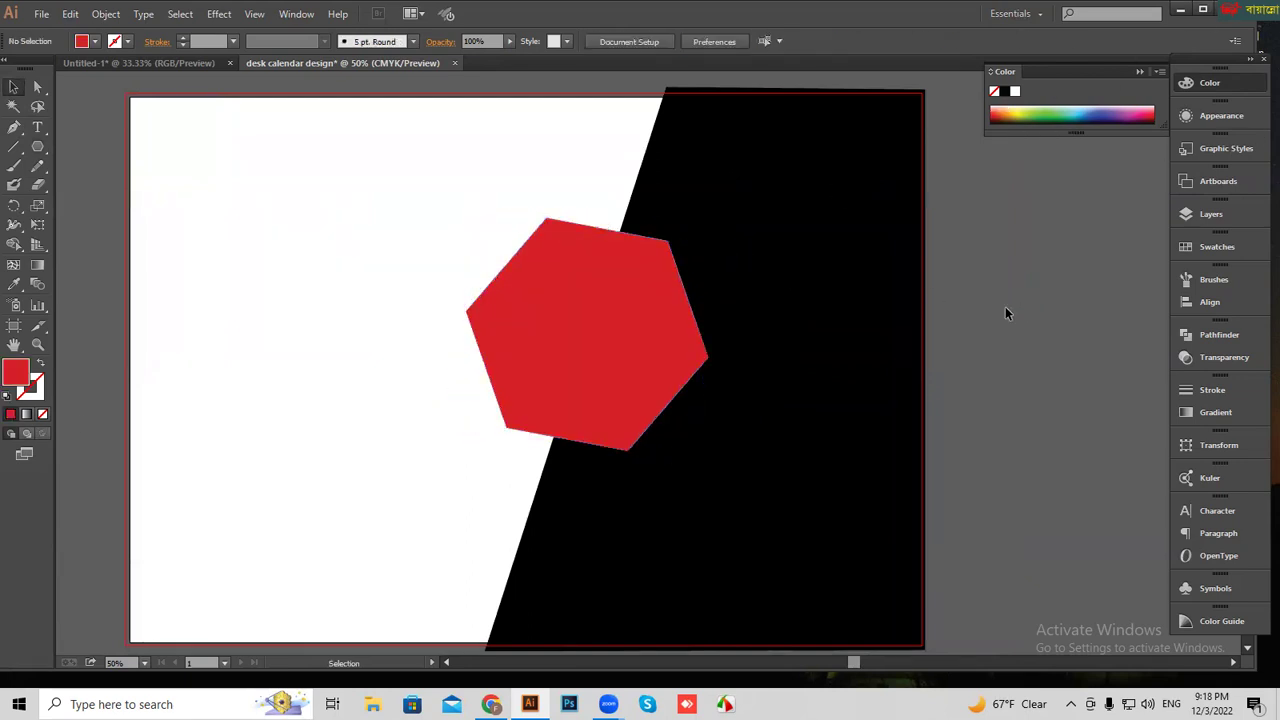
- Delete the hexagon and draw a circle at the artboard centre with the Ellipse tool
{"action": "left_click", "coordinate": [628, 365]}
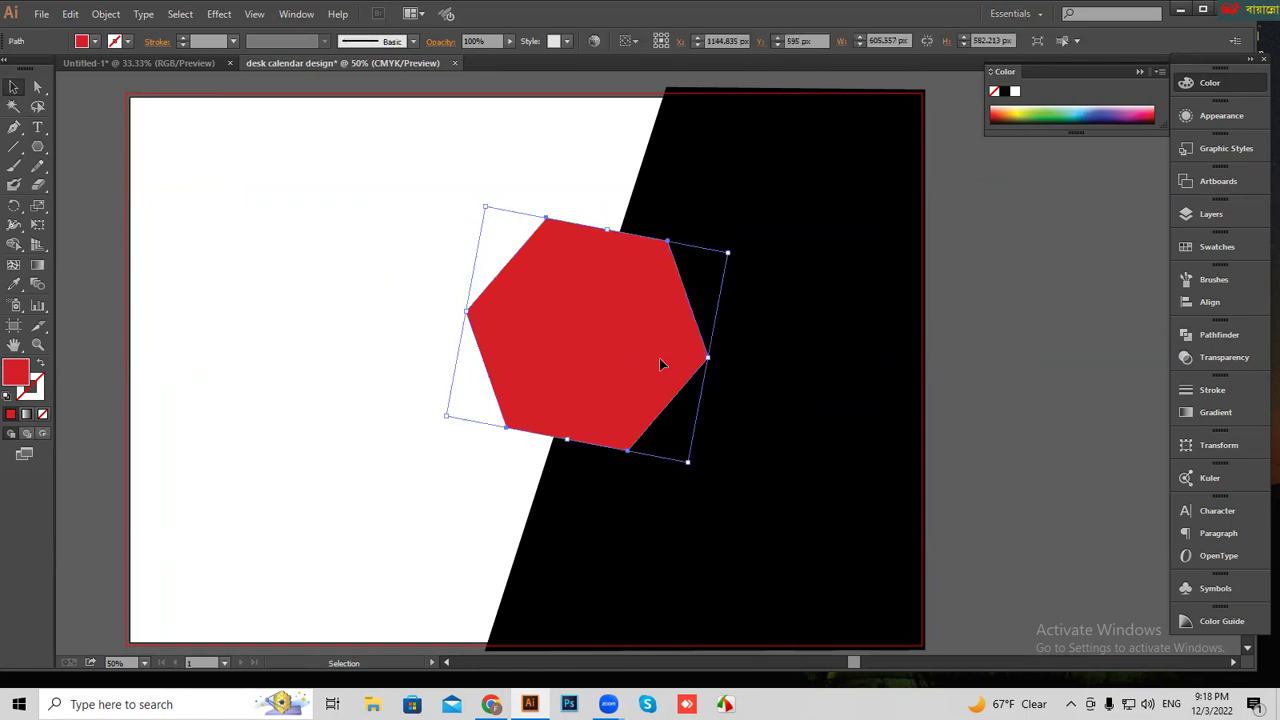
{"action": "key", "text": "Delete"}
{"action": "left_click_drag", "start_coordinate": [38, 146], "coordinate": [91, 186]}
{"action": "mouse_move", "coordinate": [611, 380]}
{"action": "left_mouse_down"}
{"action": "mouse_move", "coordinate": [661, 502]}
{"action": "mouse_move", "coordinate": [651, 372]}
{"action": "mouse_move", "coordinate": [671, 467]}
{"action": "left_mouse_up"}
- Duplicate the red circle, keeping the copy aligned over the original
{"action": "key", "text": "alt+space"}
{"action": "key", "text": "Escape"}
{"action": "key", "text": "v"}
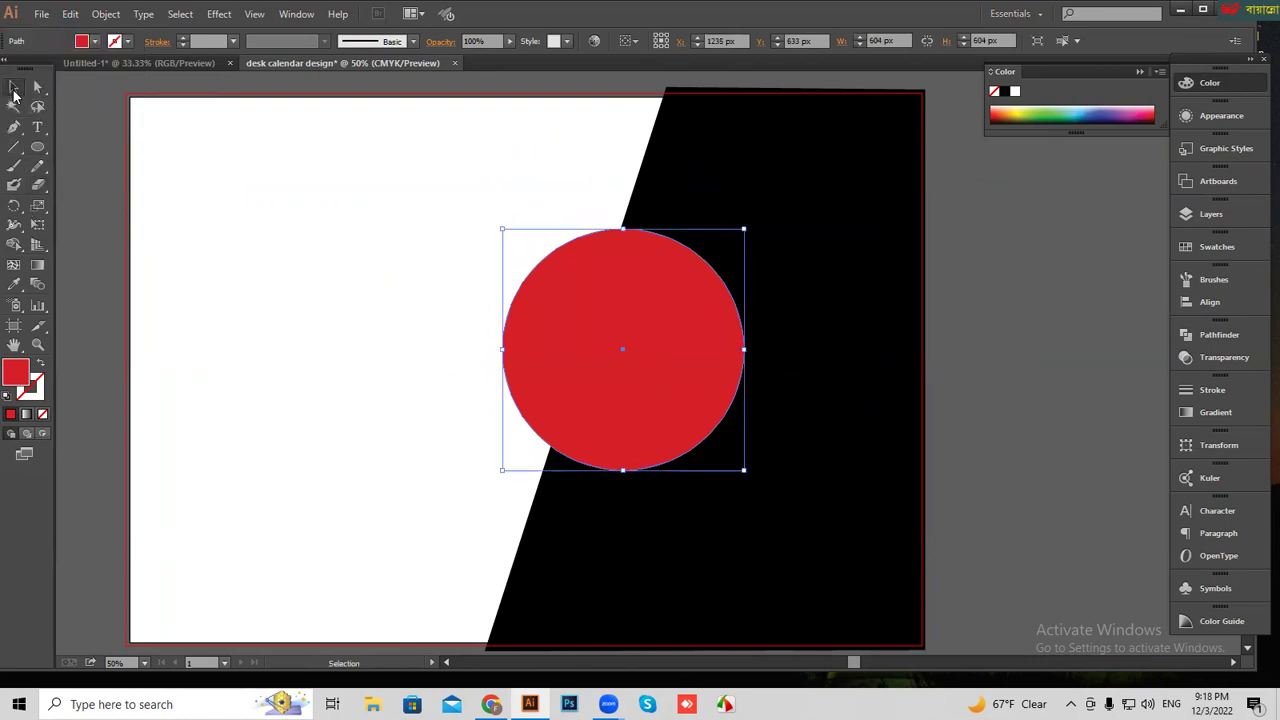
{"action": "left_click", "coordinate": [283, 260]}
{"action": "scroll", "coordinate": [417, 351], "scroll_direction": "down", "scroll_amount": 2}
{"action": "left_click", "coordinate": [661, 357]}
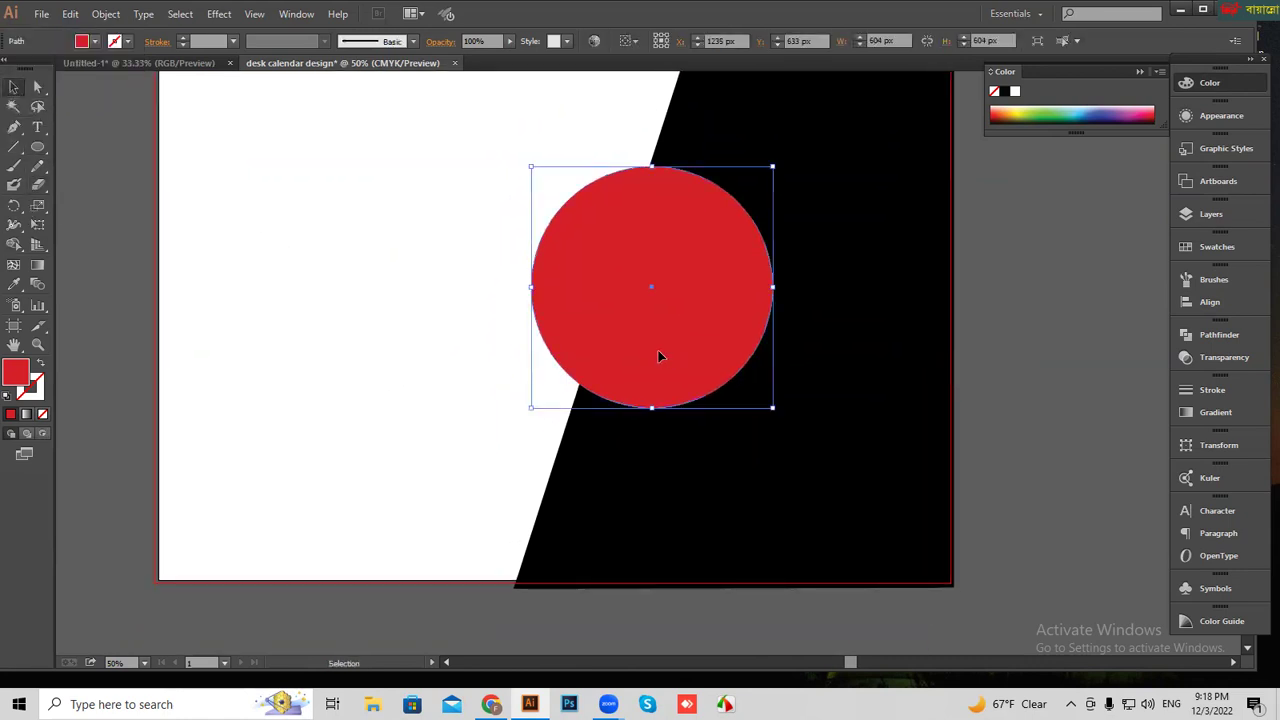
{"action": "left_click_drag", "start_coordinate": [658, 348], "coordinate": [648, 350]}
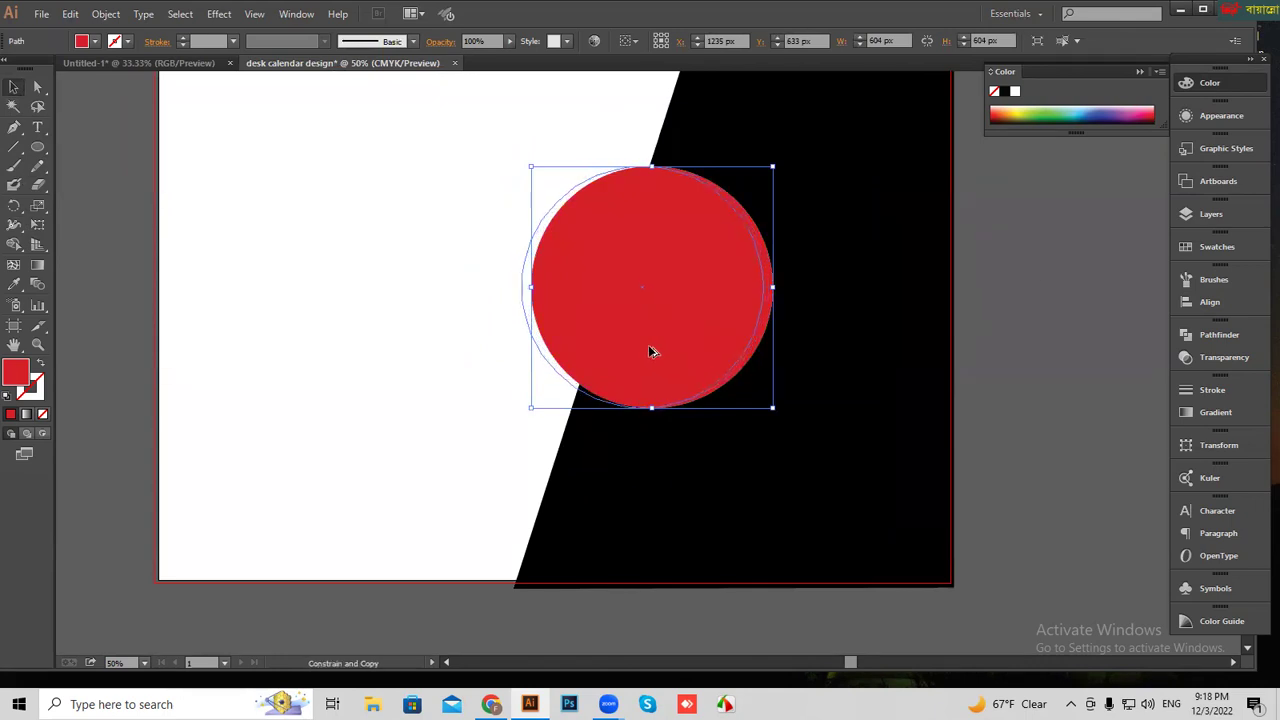
{"action": "key", "text": "alt+shift"}
{"action": "left_click_drag", "start_coordinate": [647, 350], "coordinate": [656, 348]}
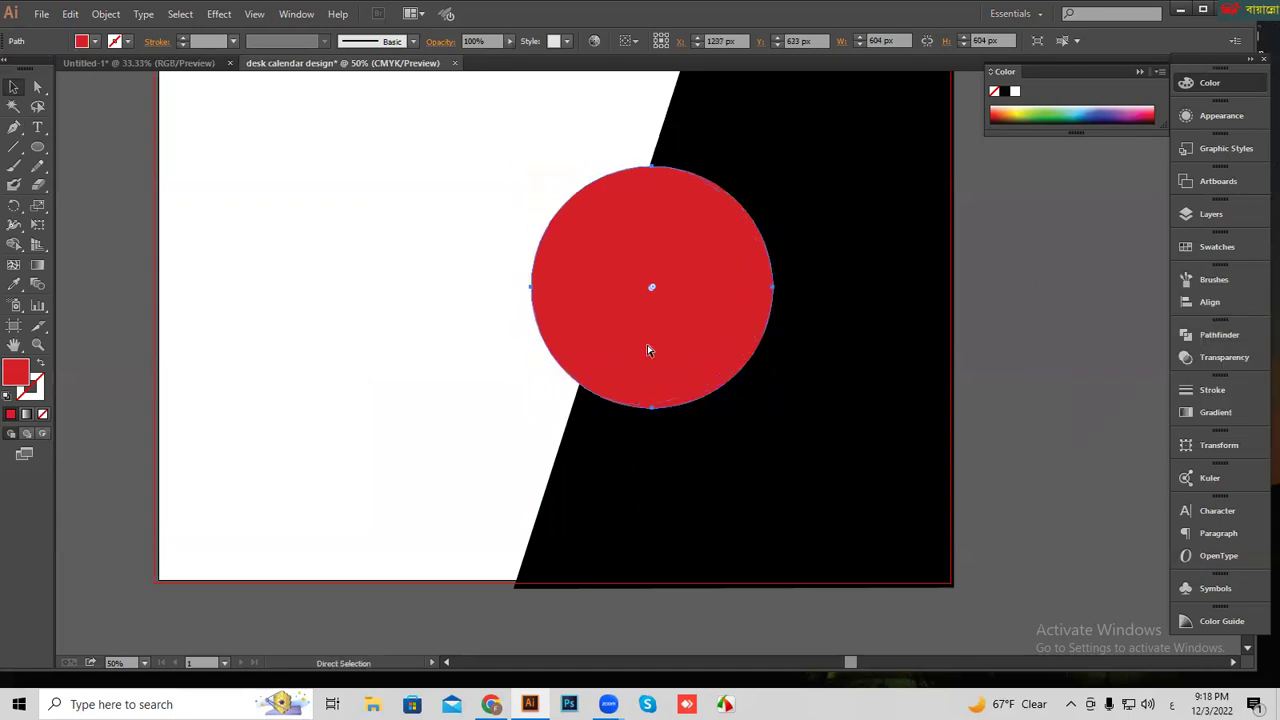
- Enlarge the copy to 660 px as a fill-free outline ring, then zoom out to 33.33%
{"action": "left_click", "coordinate": [666, 318]}
{"action": "left_click_drag", "start_coordinate": [773, 168], "coordinate": [784, 155]}
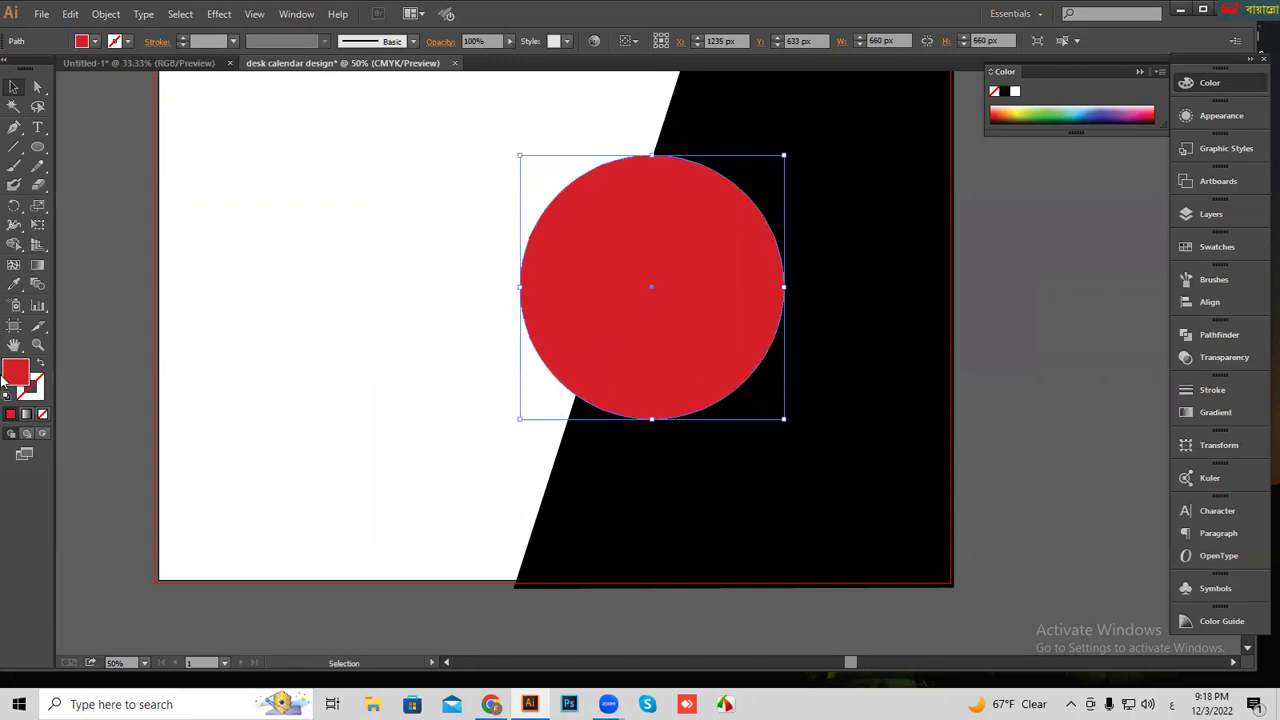
{"action": "left_click", "coordinate": [1004, 112]}
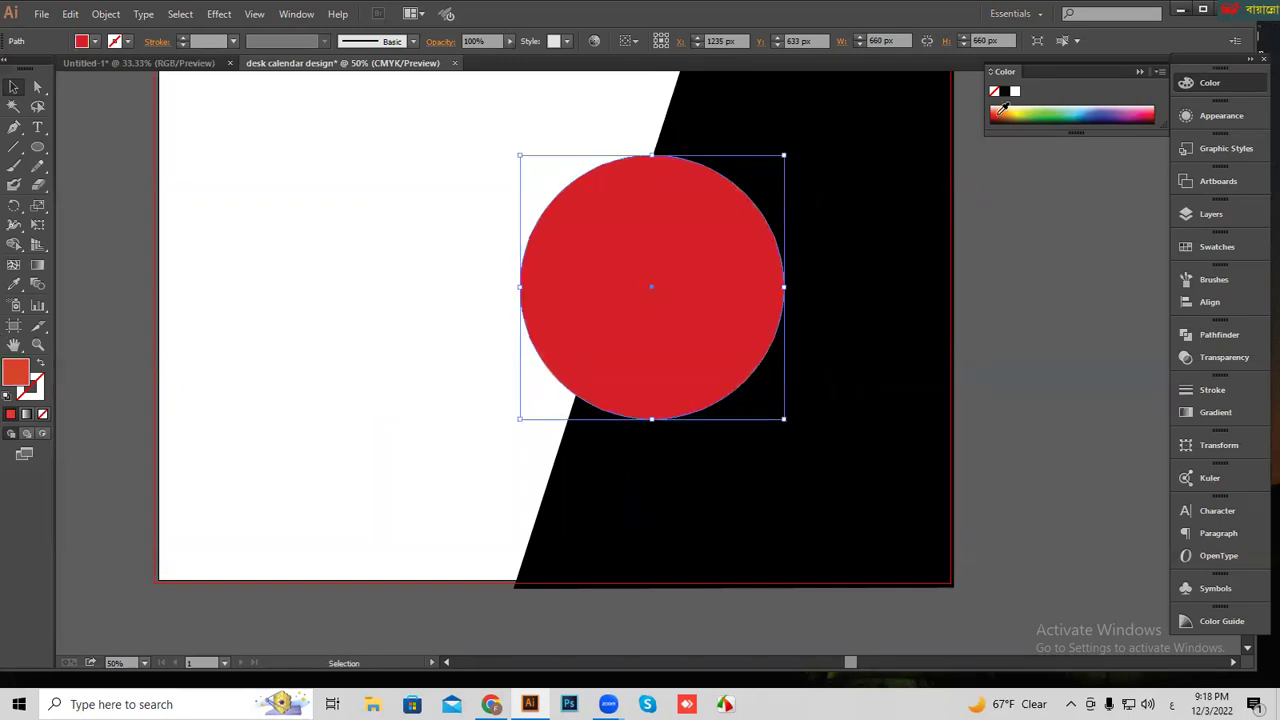
{"action": "left_click", "coordinate": [37, 365]}
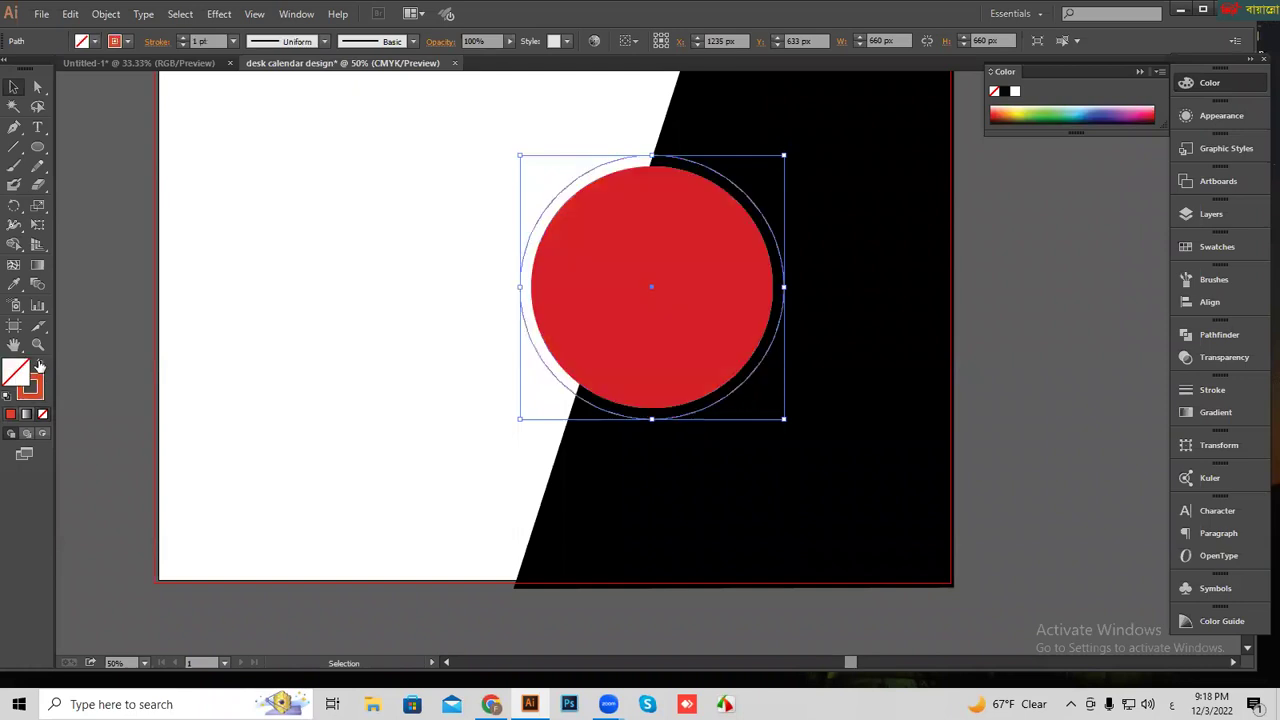
{"action": "left_click", "coordinate": [163, 164]}
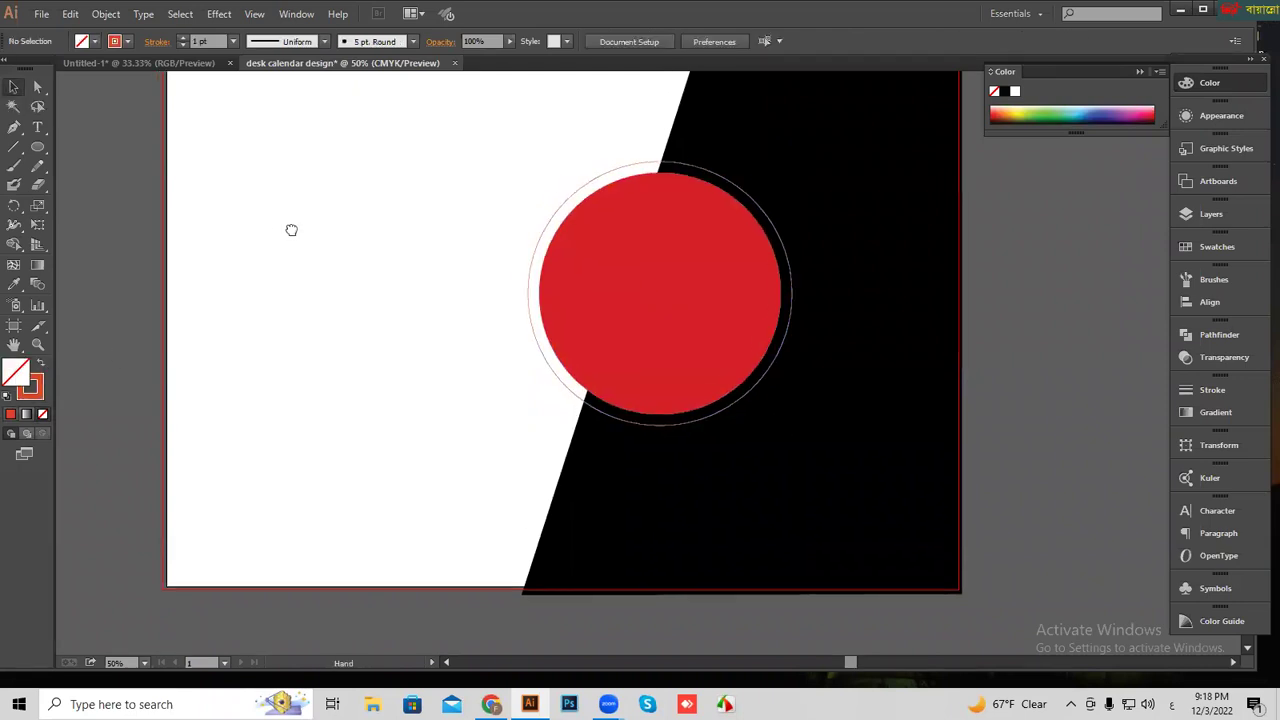
{"action": "key", "text": "ctrl+minus"}
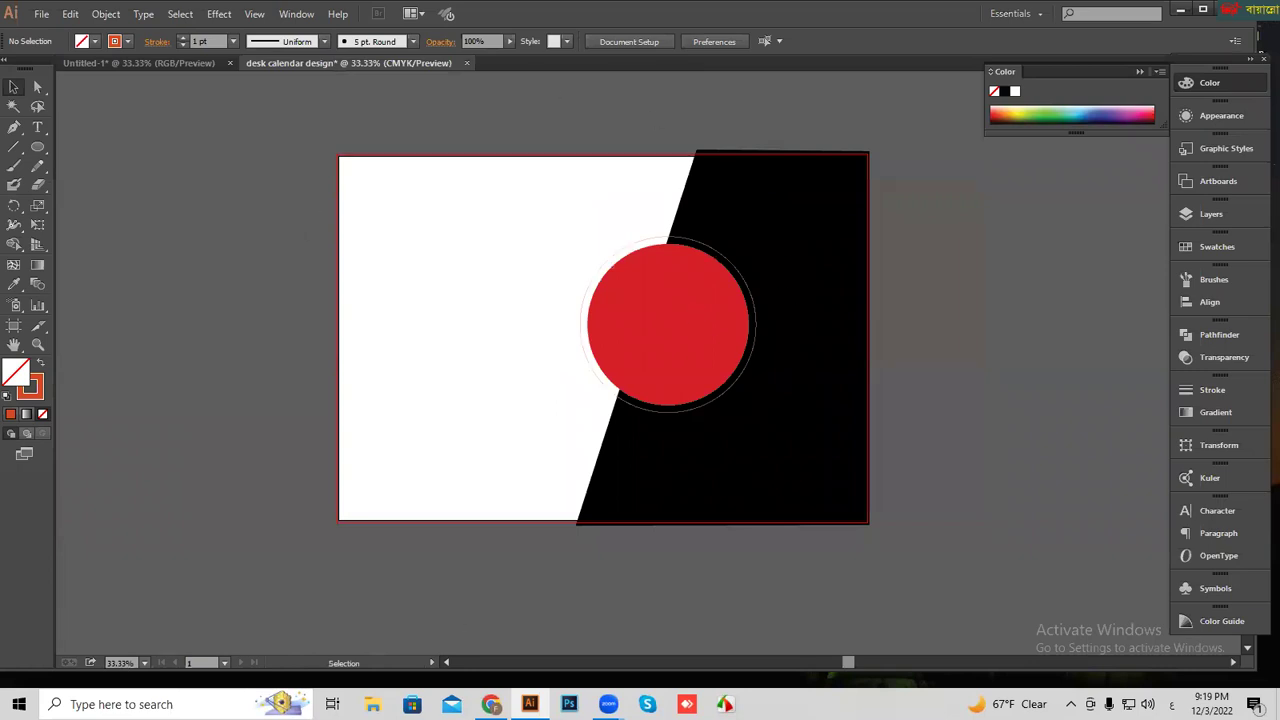
- Search Google in Chrome for "natural bird pic"
{"action": "left_click", "coordinate": [491, 704]}
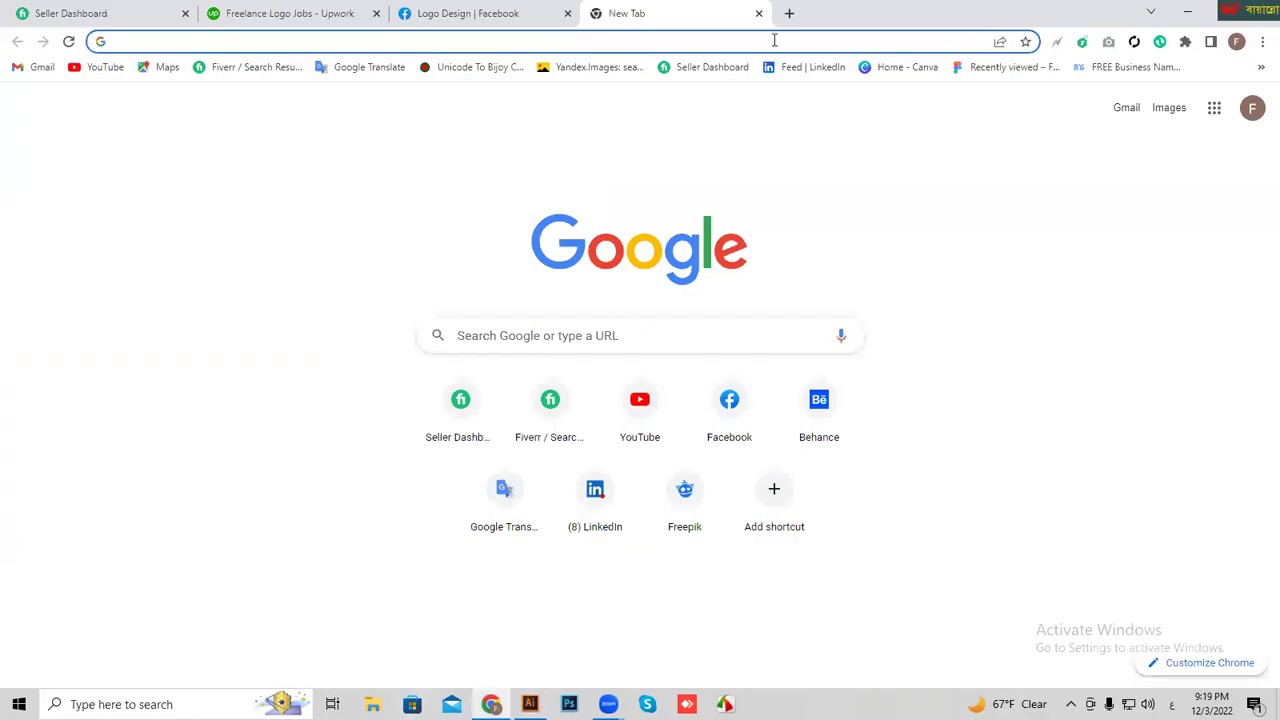
{"action": "left_click", "coordinate": [640, 41]}
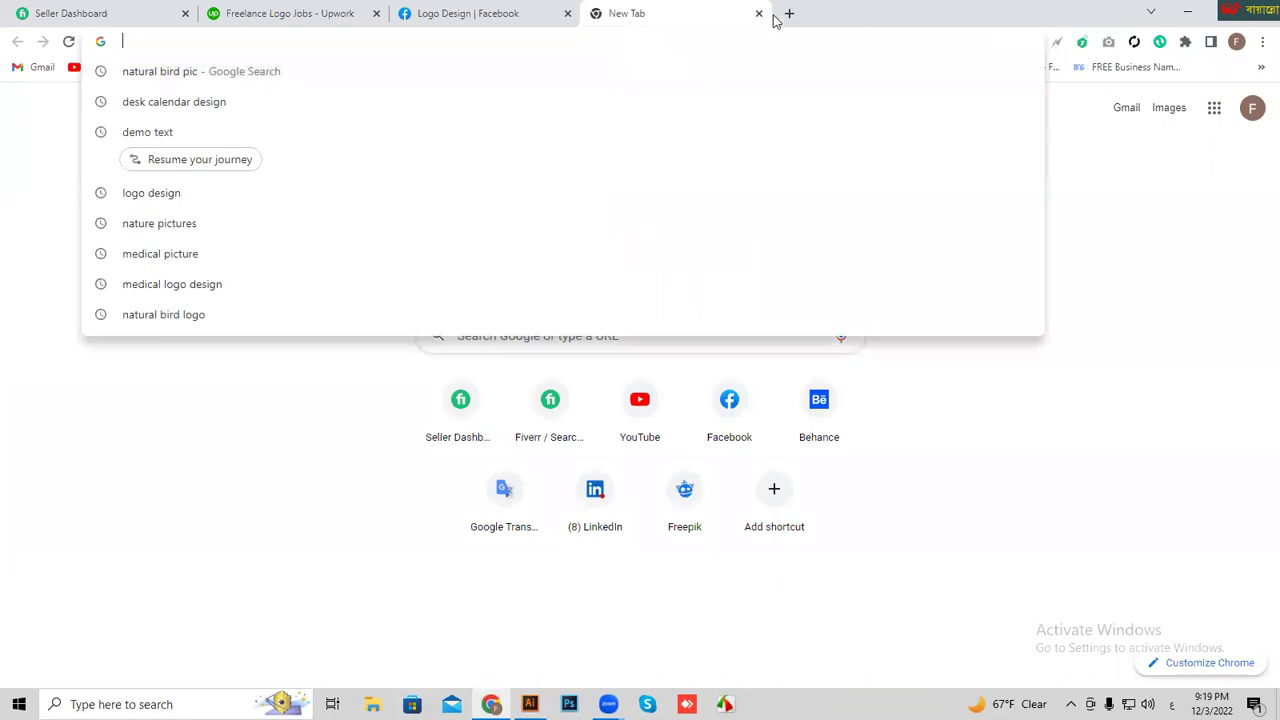
{"action": "type", "text": "ىشفع"}
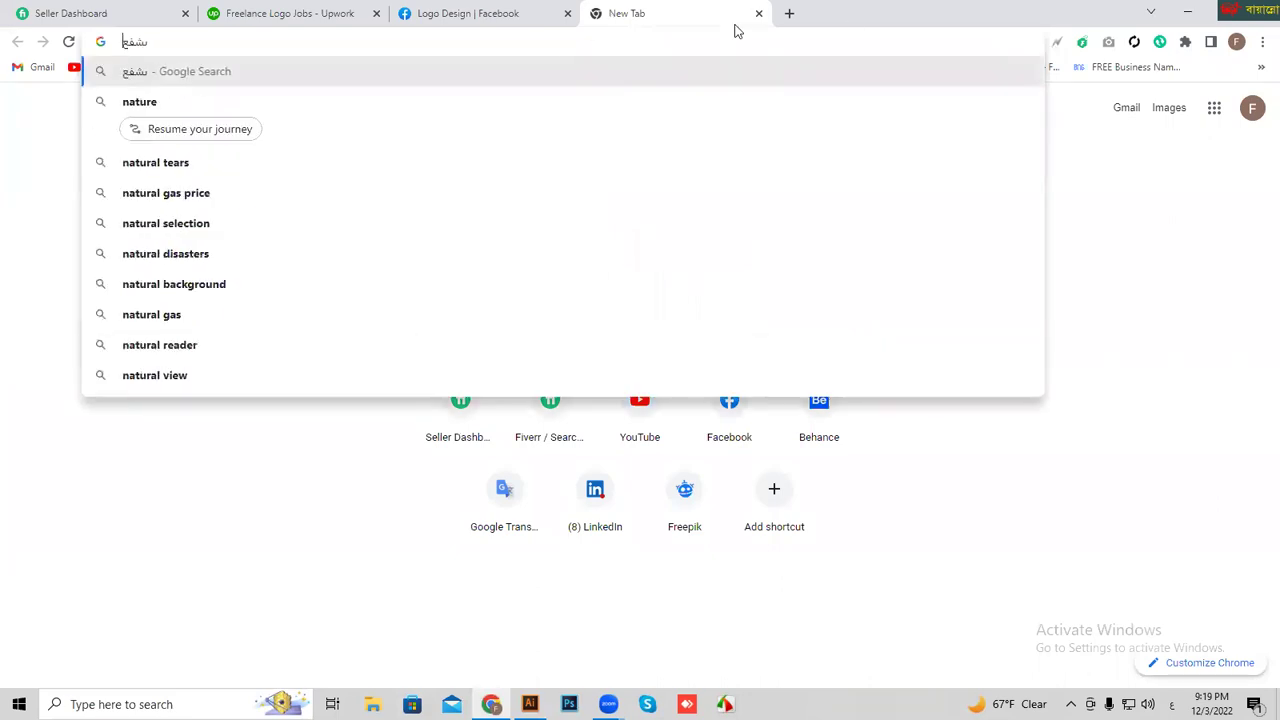
{"action": "type", "text": "قشم"}
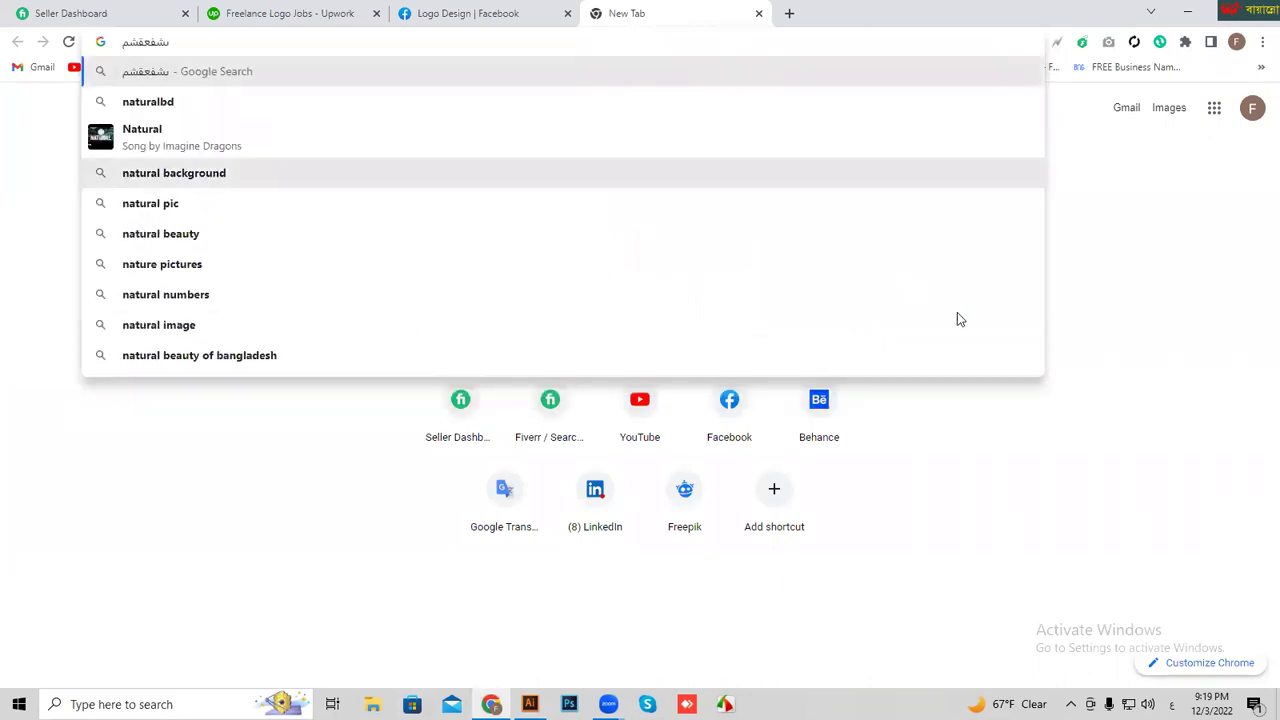
{"action": "left_click", "coordinate": [1171, 704]}
{"action": "left_click", "coordinate": [1100, 512]}
{"action": "left_click_drag", "start_coordinate": [209, 43], "coordinate": [62, 40]}
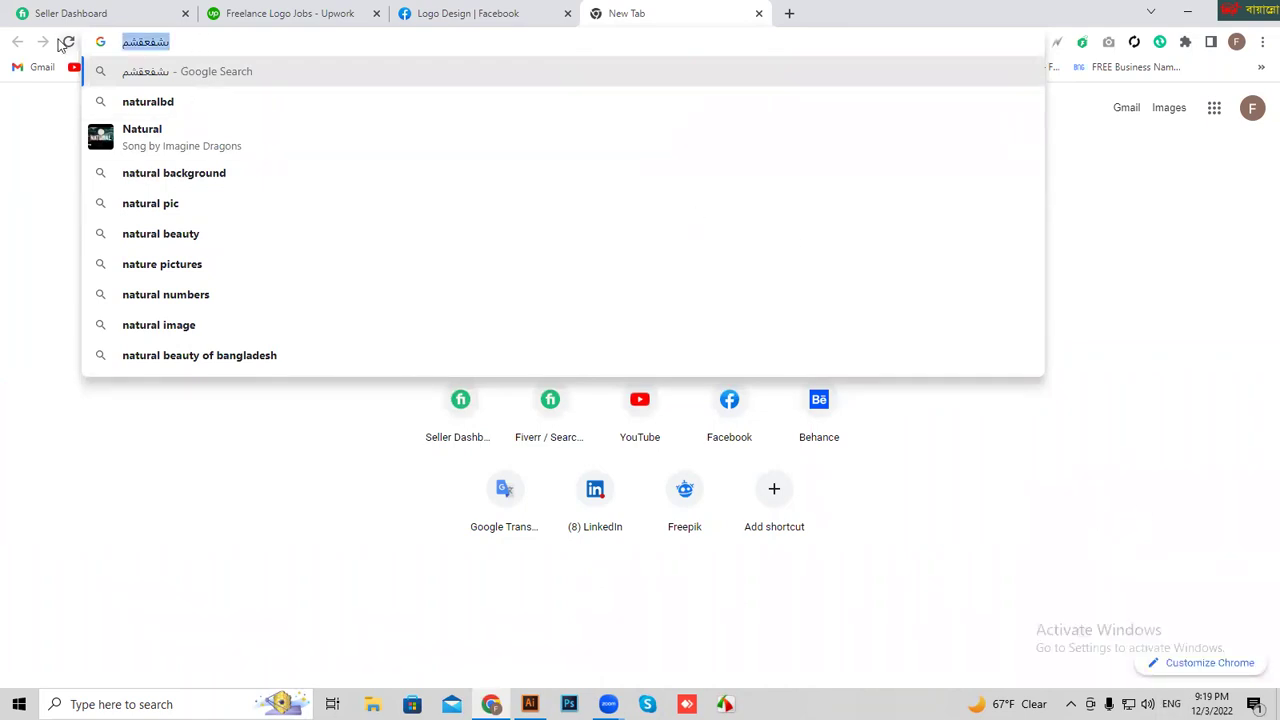
{"action": "type", "text": "natural"}
{"action": "key", "text": "Return"}
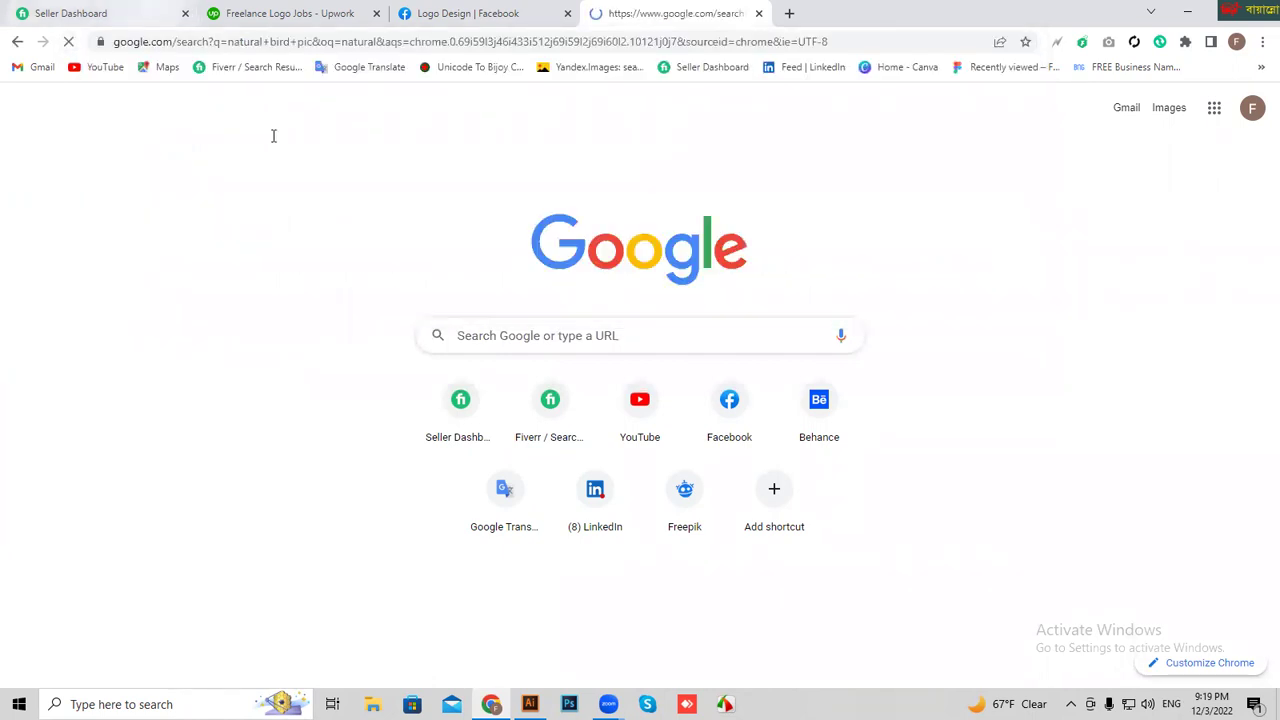
- Copy the image result of two small birds on a branch among autumn leaves
{"action": "left_click", "coordinate": [418, 630]}
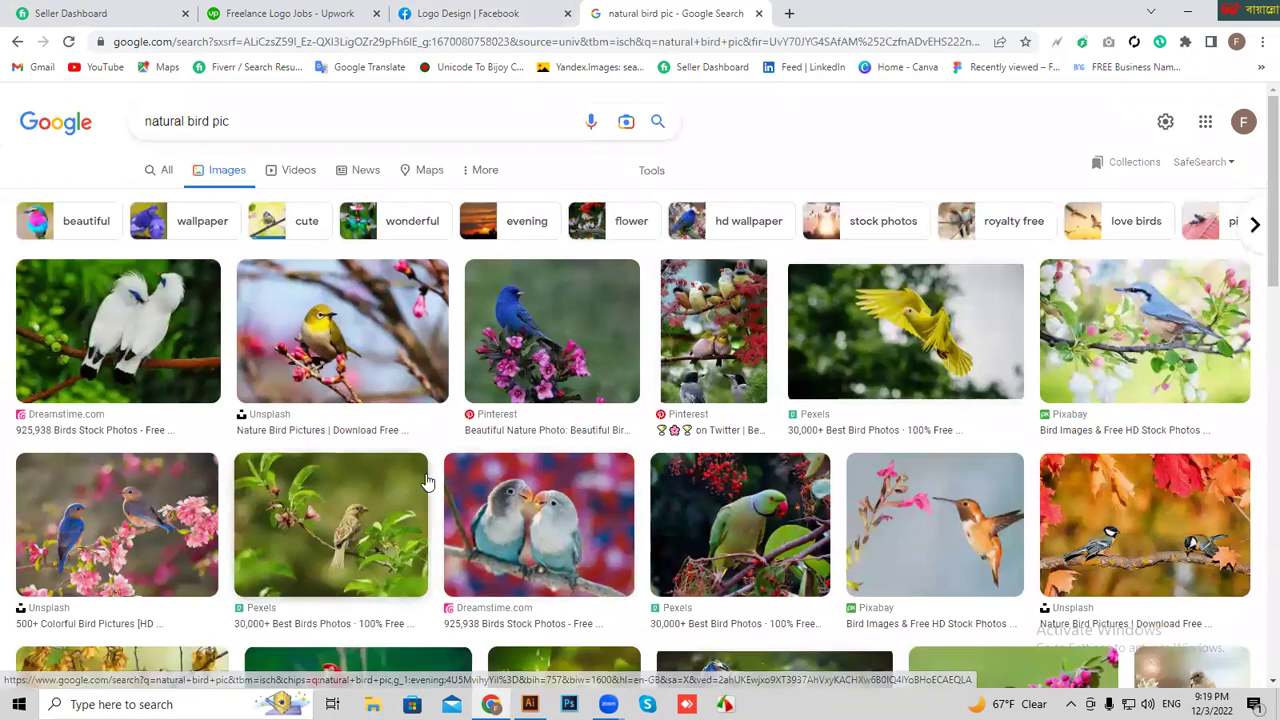
{"action": "scroll", "coordinate": [450, 483], "scroll_direction": "down", "scroll_amount": 1}
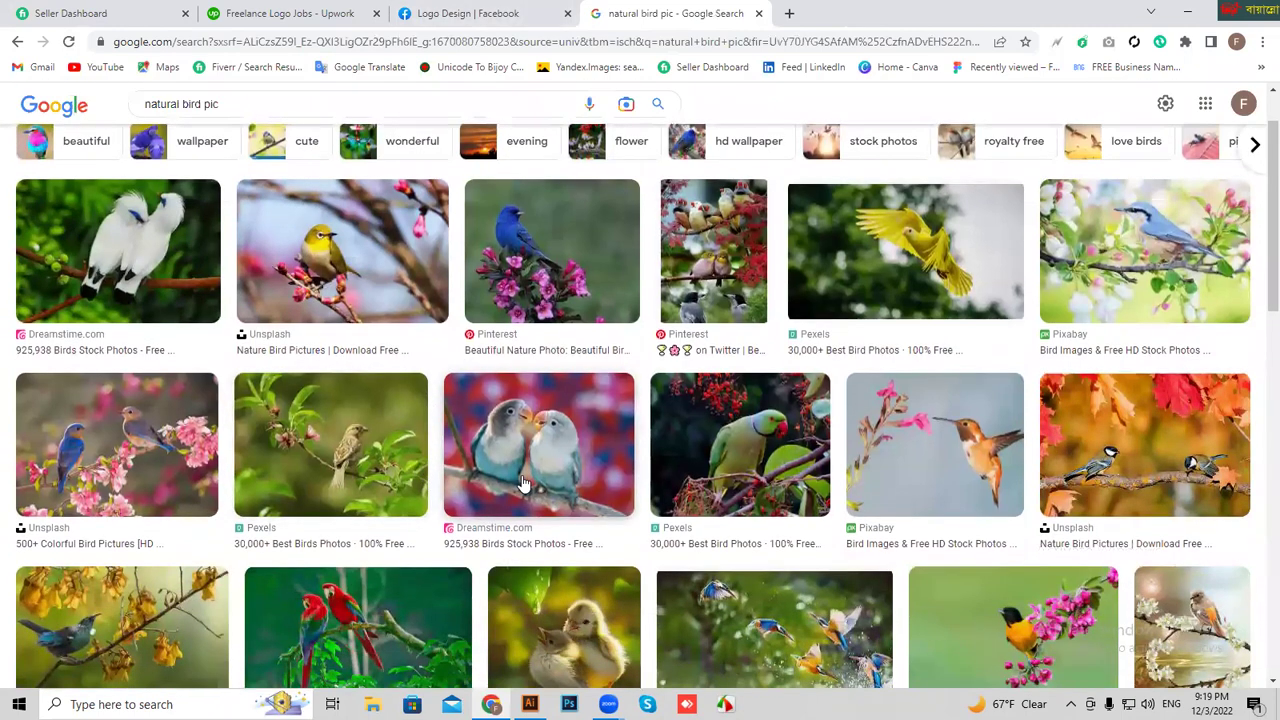
{"action": "scroll", "coordinate": [522, 483], "scroll_direction": "down", "scroll_amount": 3}
{"action": "scroll", "coordinate": [522, 483], "scroll_direction": "up", "scroll_amount": 2}
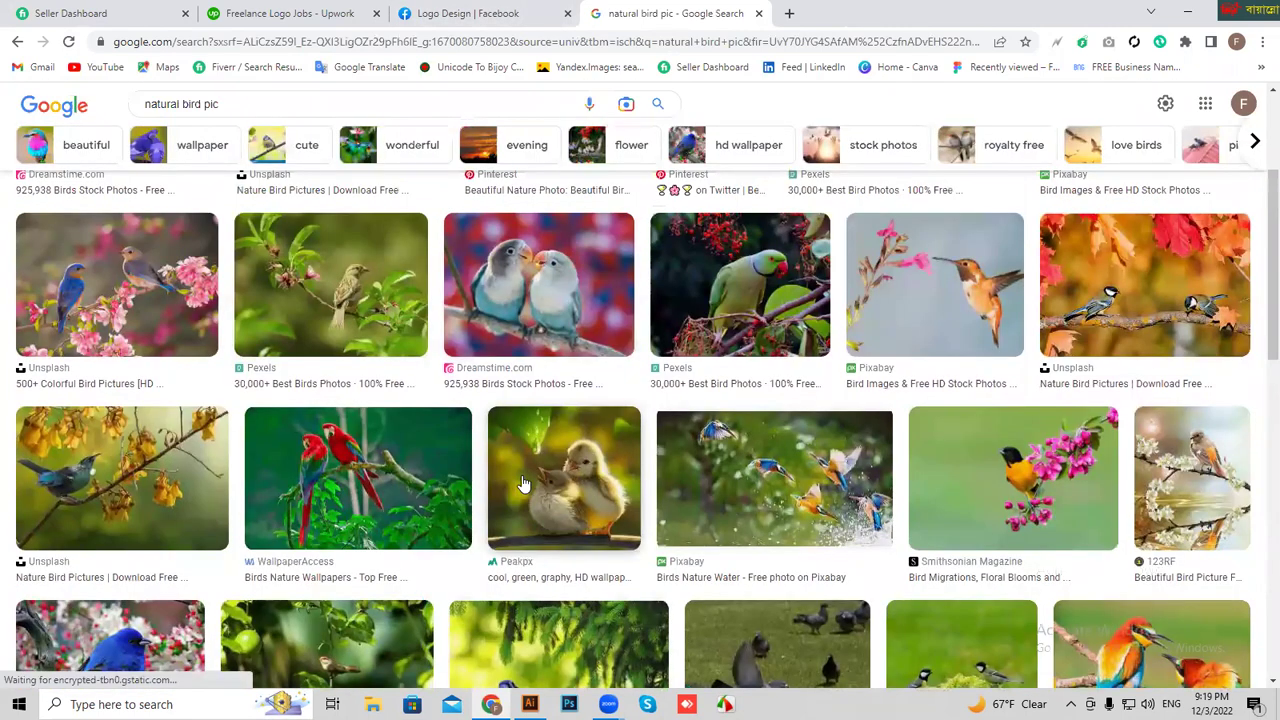
{"action": "left_click", "coordinate": [1121, 311]}
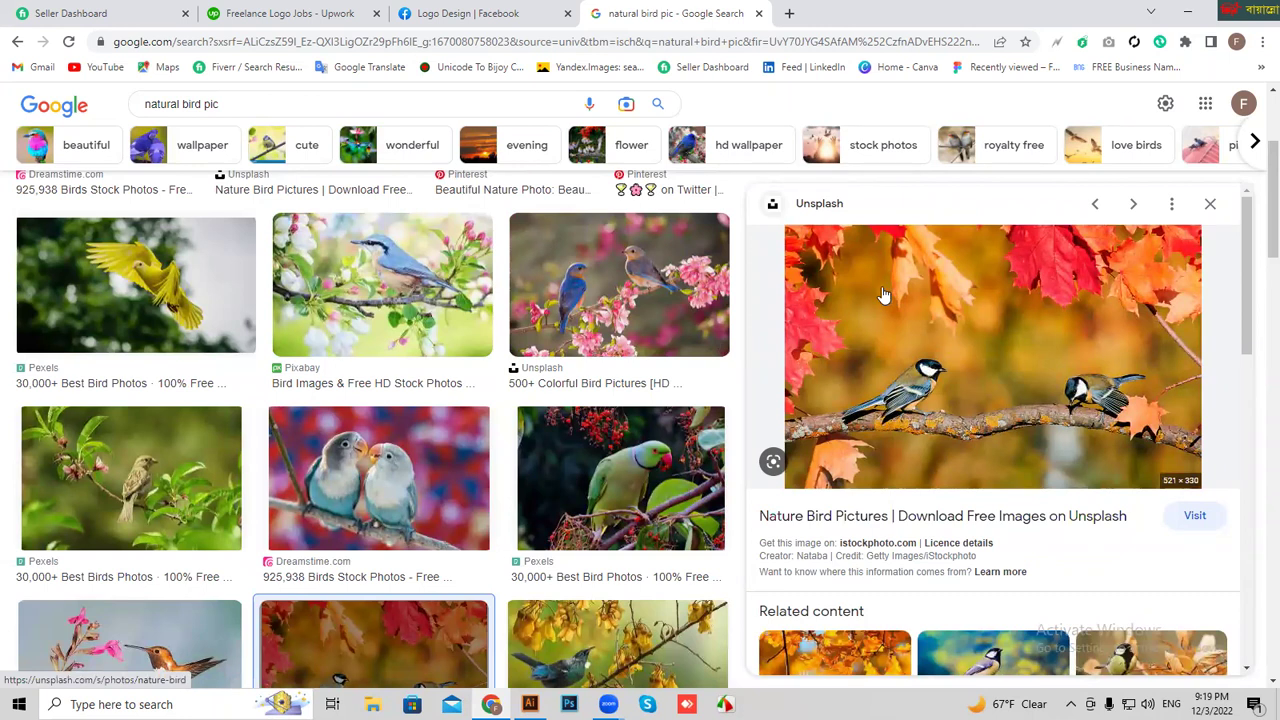
{"action": "right_click", "coordinate": [881, 285]}
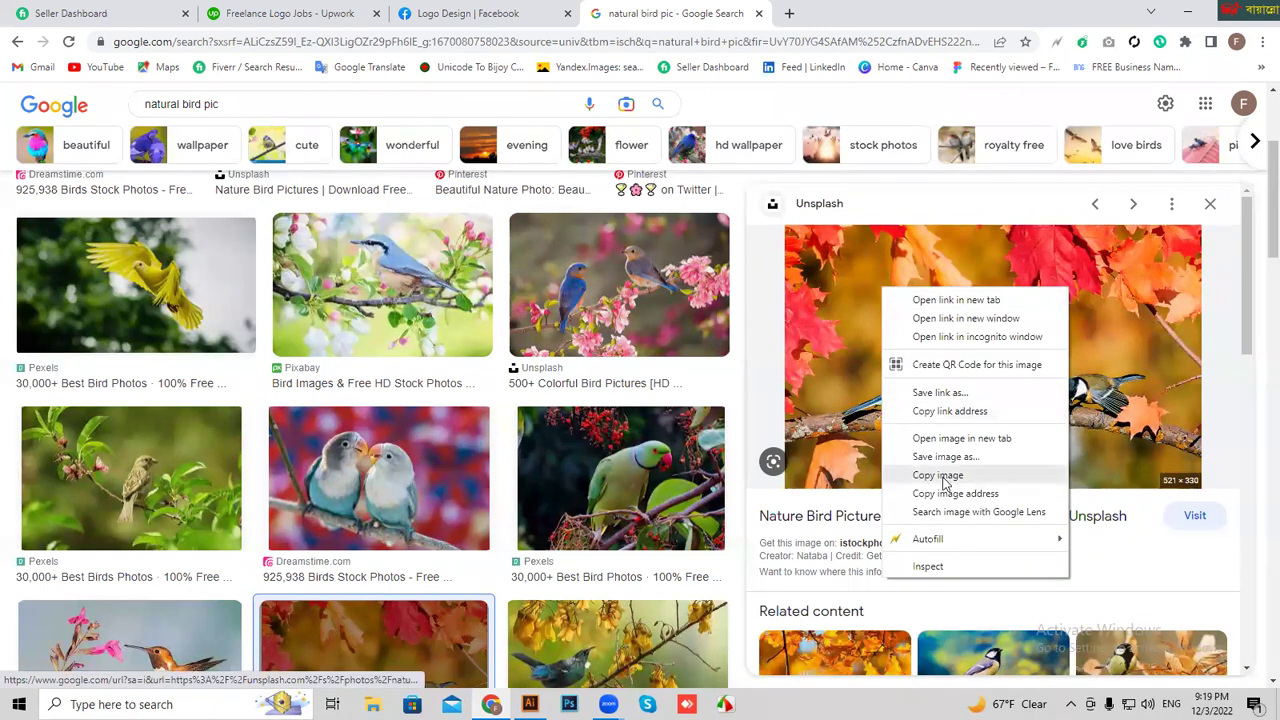
{"action": "left_click", "coordinate": [950, 474]}
{"action": "left_click", "coordinate": [530, 704]}
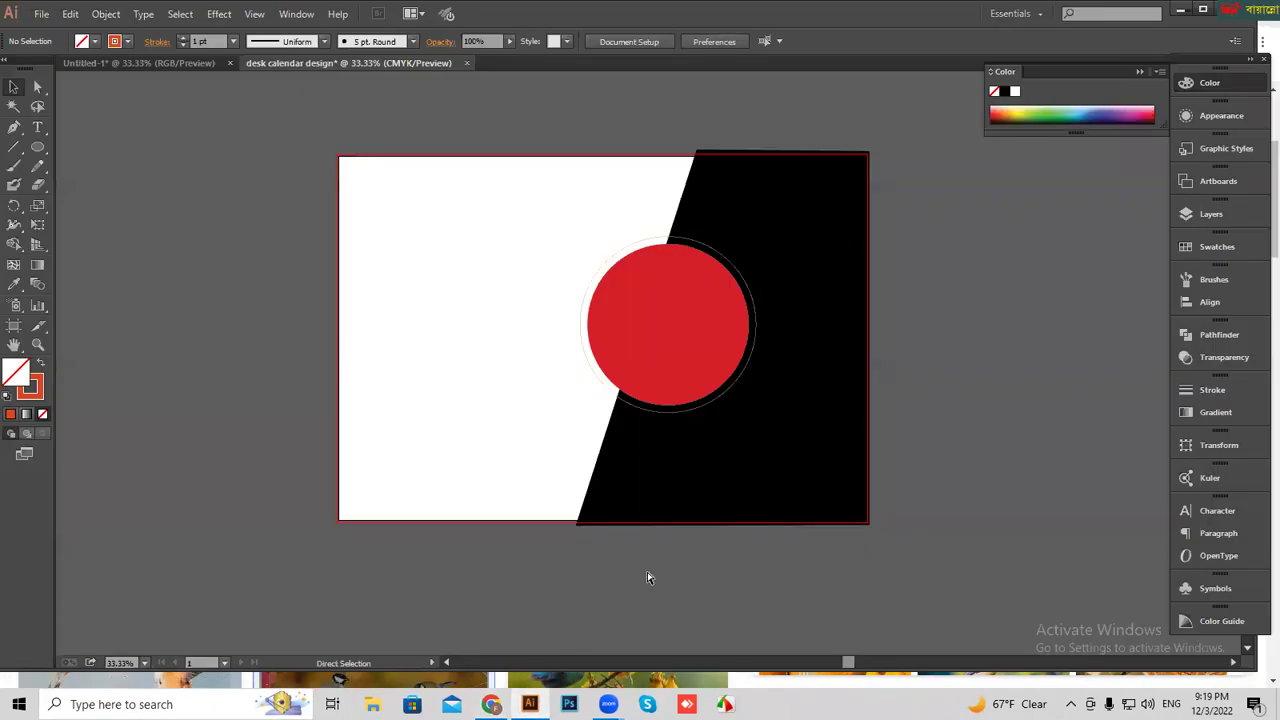
- Paste the autumn bird photo, enlarge it to about 1005 × 636 px, and send it behind the circle
{"action": "key", "text": "ctrl+v"}
{"action": "mouse_move", "coordinate": [718, 407]}
{"action": "left_mouse_down"}
{"action": "mouse_move", "coordinate": [763, 459]}
{"action": "mouse_move", "coordinate": [770, 393]}
{"action": "mouse_move", "coordinate": [788, 400]}
{"action": "mouse_move", "coordinate": [761, 388]}
{"action": "left_mouse_up"}
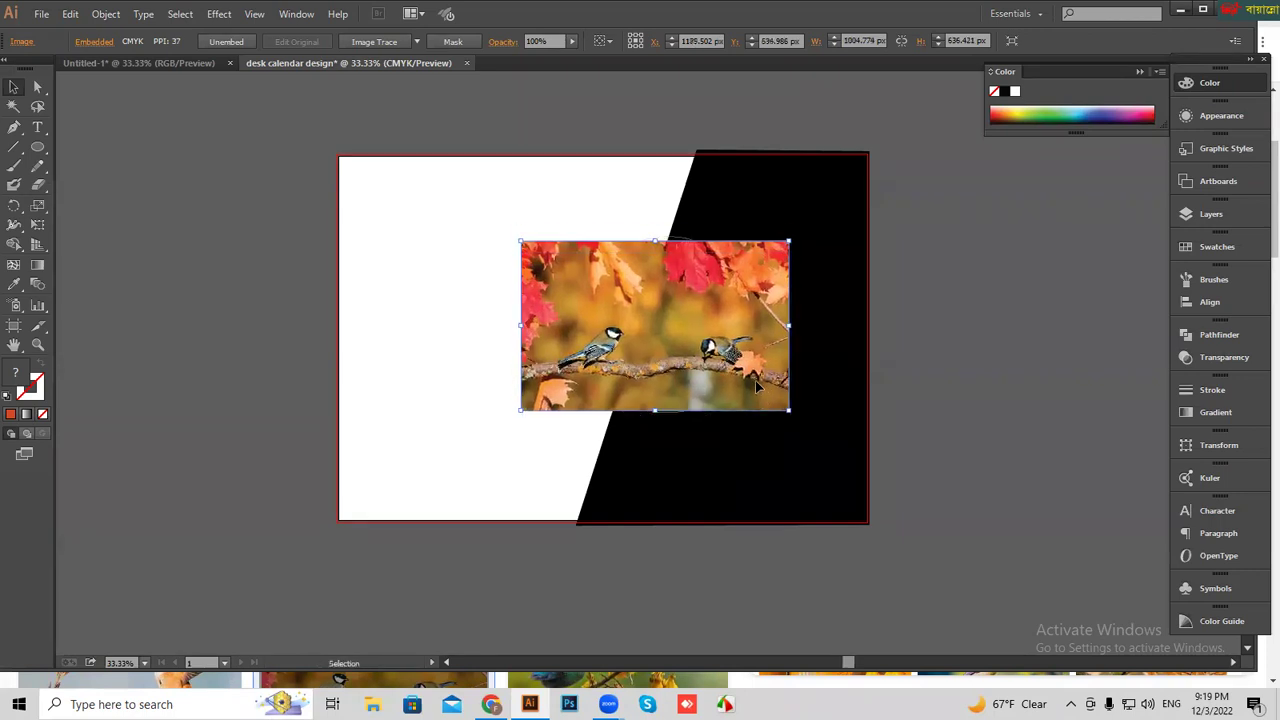
{"action": "right_click", "coordinate": [715, 343]}
{"action": "mouse_move", "coordinate": [760, 434]}
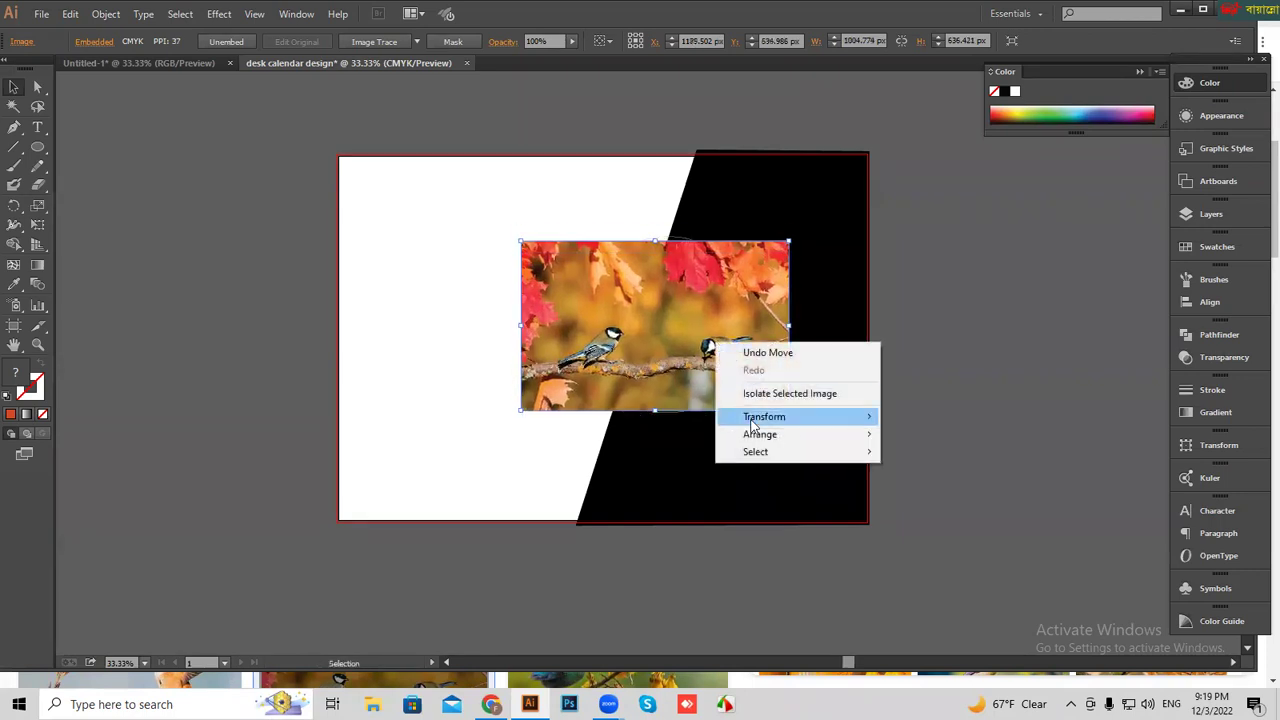
{"action": "left_click", "coordinate": [912, 488]}
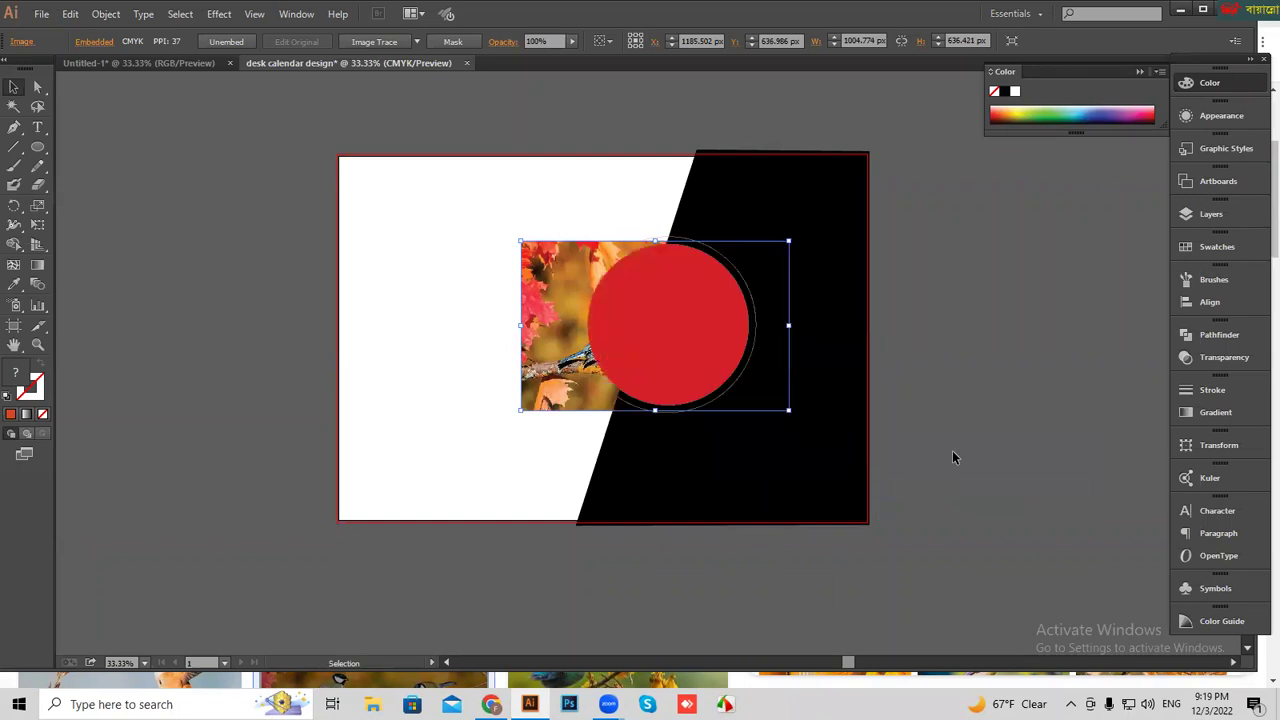
{"action": "left_click", "coordinate": [952, 457]}
- Copy the Wallpaper Flare photo of a small bird on a green vine from the image results
{"action": "left_click", "coordinate": [491, 704]}
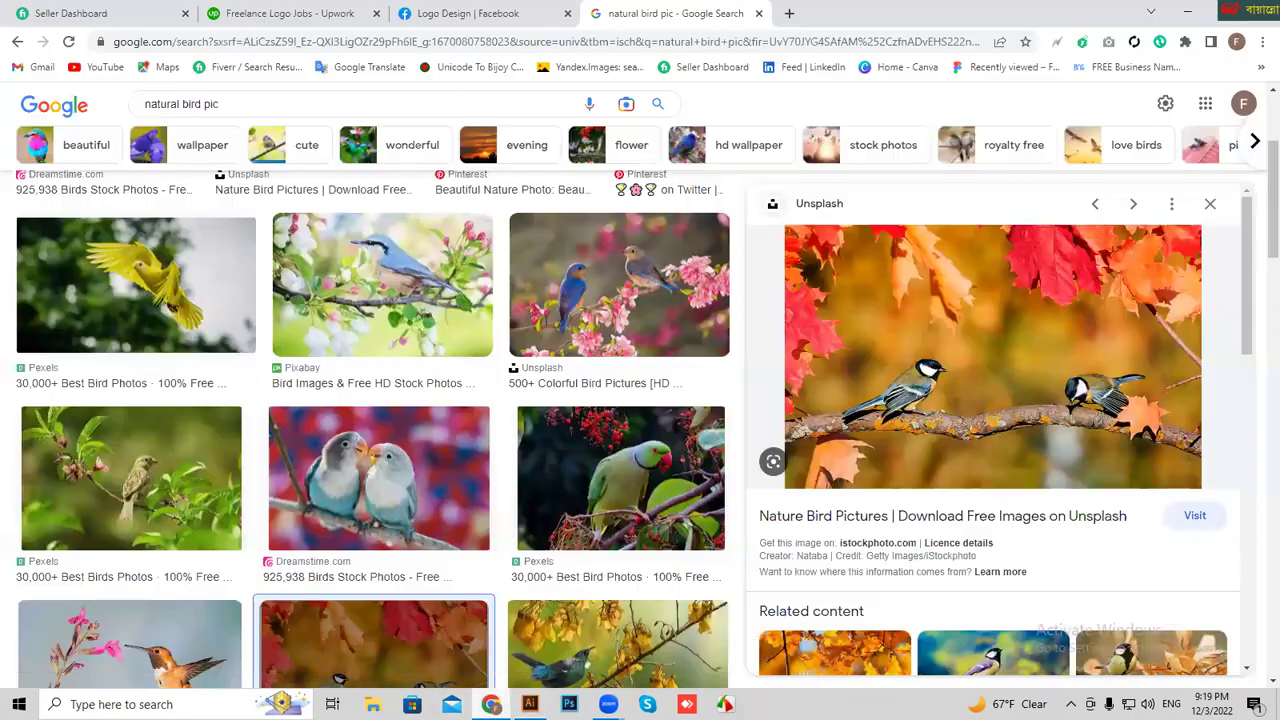
{"action": "scroll", "coordinate": [919, 485], "scroll_direction": "down", "scroll_amount": 5}
{"action": "scroll", "coordinate": [385, 578], "scroll_direction": "down", "scroll_amount": 5}
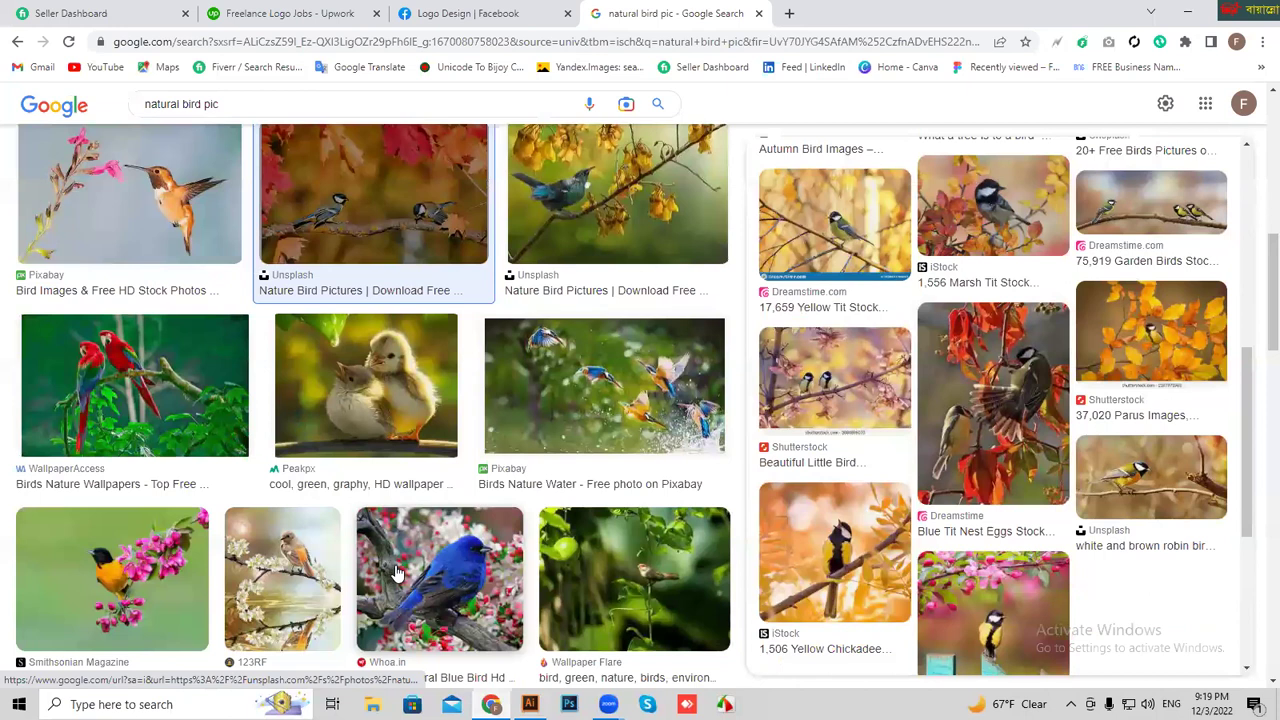
{"action": "scroll", "coordinate": [410, 580], "scroll_direction": "down", "scroll_amount": 2}
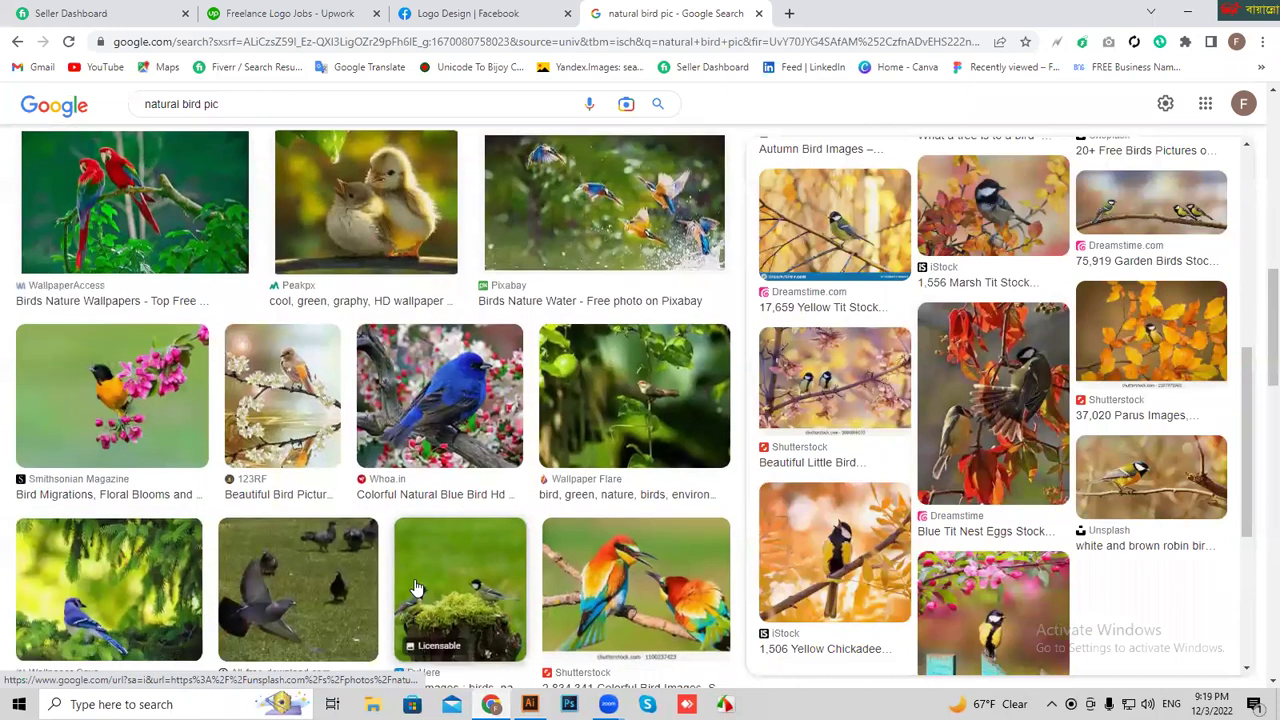
{"action": "scroll", "coordinate": [417, 588], "scroll_direction": "up", "scroll_amount": 1}
{"action": "left_click", "coordinate": [553, 412]}
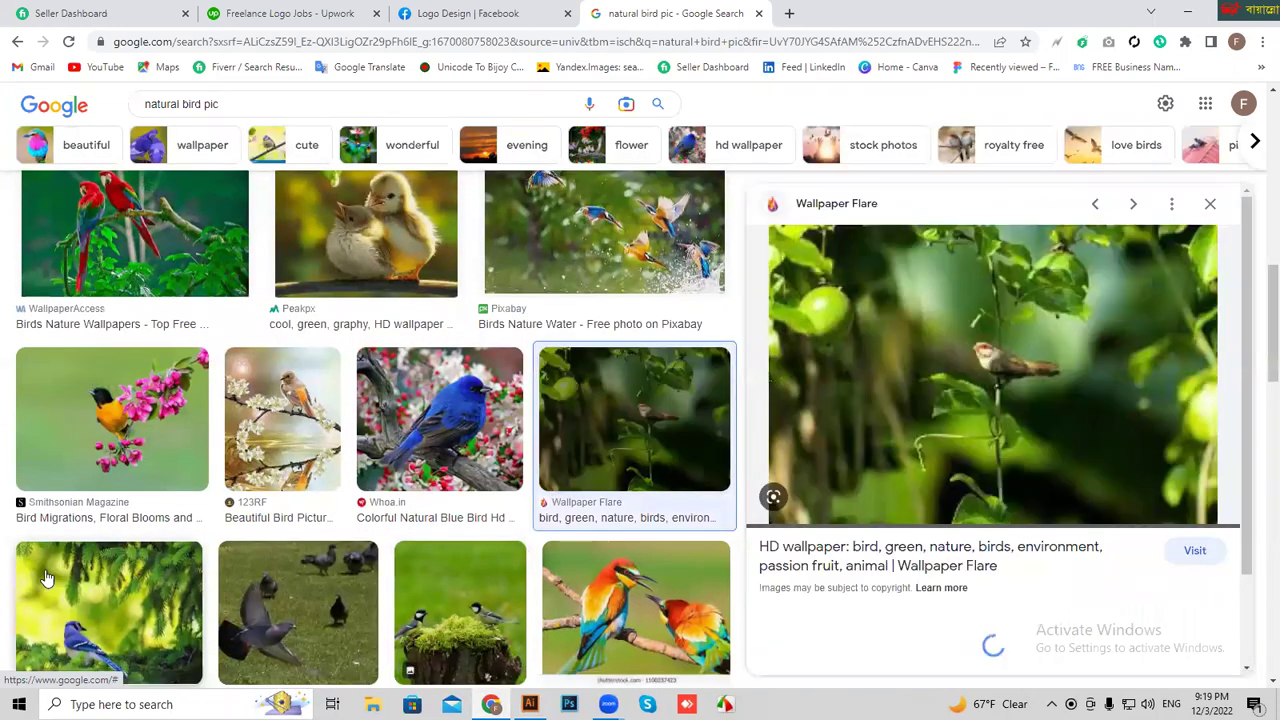
{"action": "scroll", "coordinate": [860, 528], "scroll_direction": "down", "scroll_amount": 4}
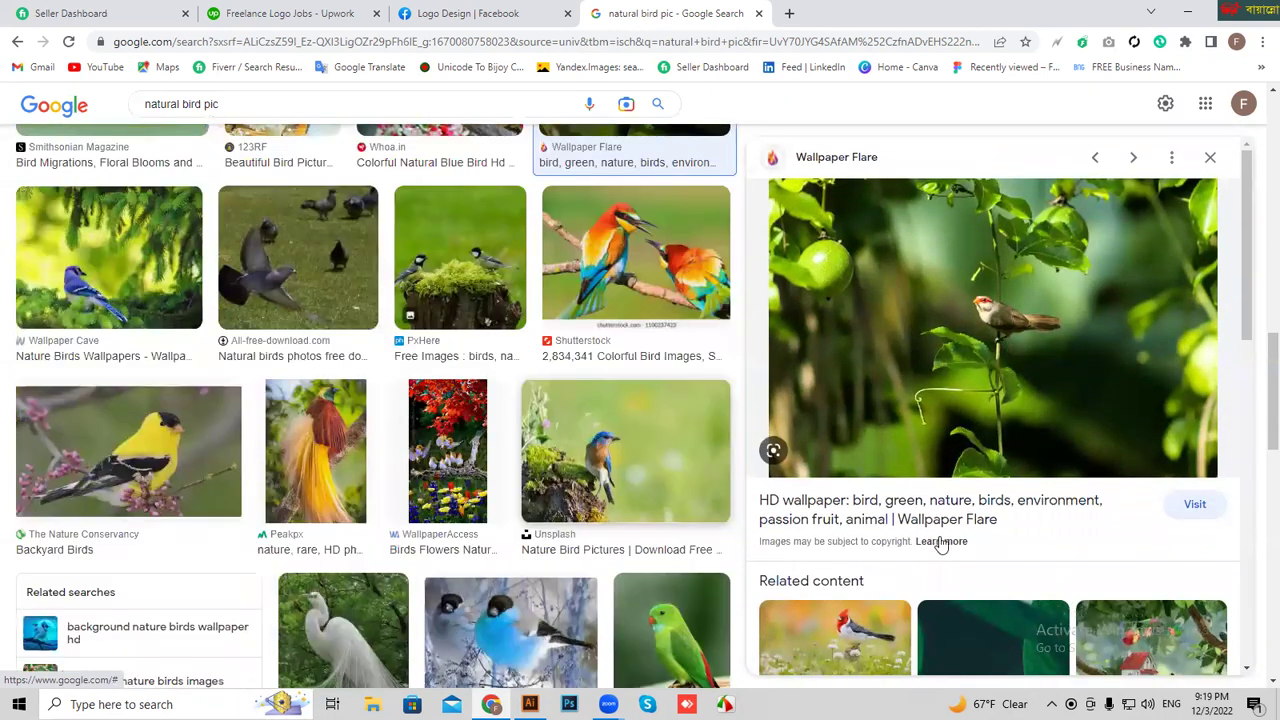
{"action": "scroll", "coordinate": [877, 560], "scroll_direction": "down", "scroll_amount": 5}
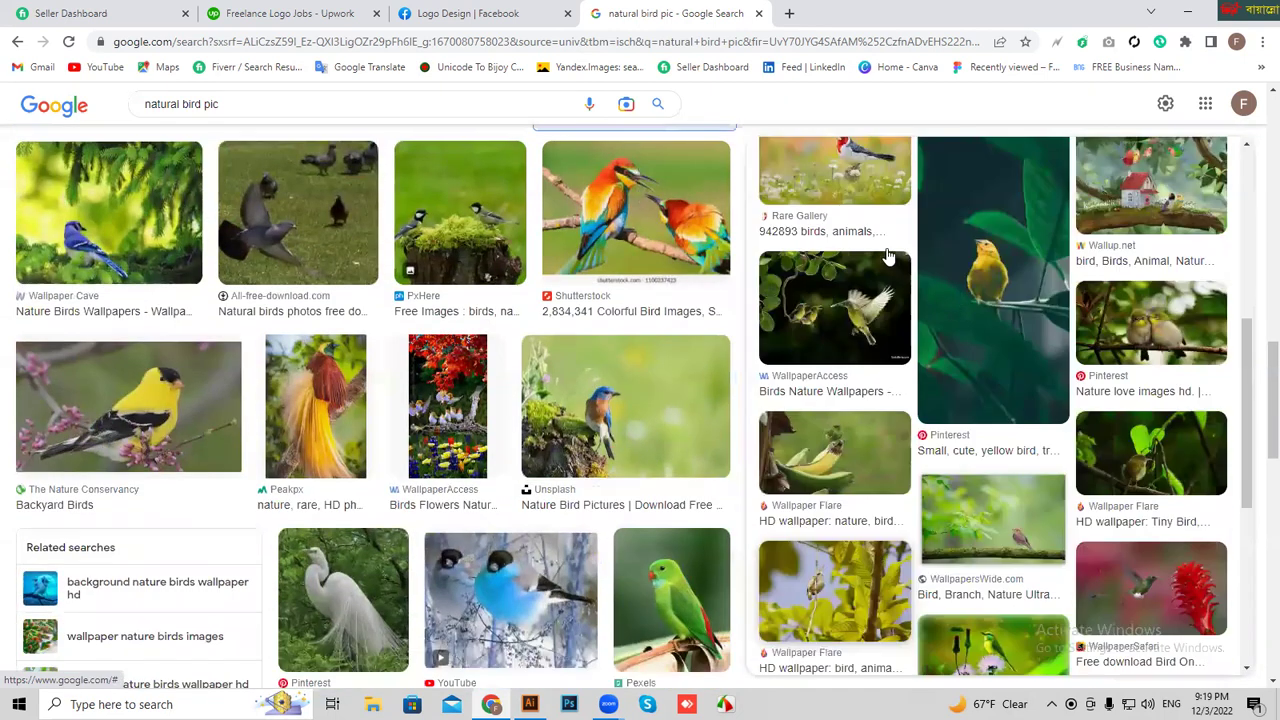
{"action": "scroll", "coordinate": [888, 257], "scroll_direction": "up", "scroll_amount": 5}
{"action": "right_click", "coordinate": [835, 243]}
{"action": "left_click", "coordinate": [893, 428]}
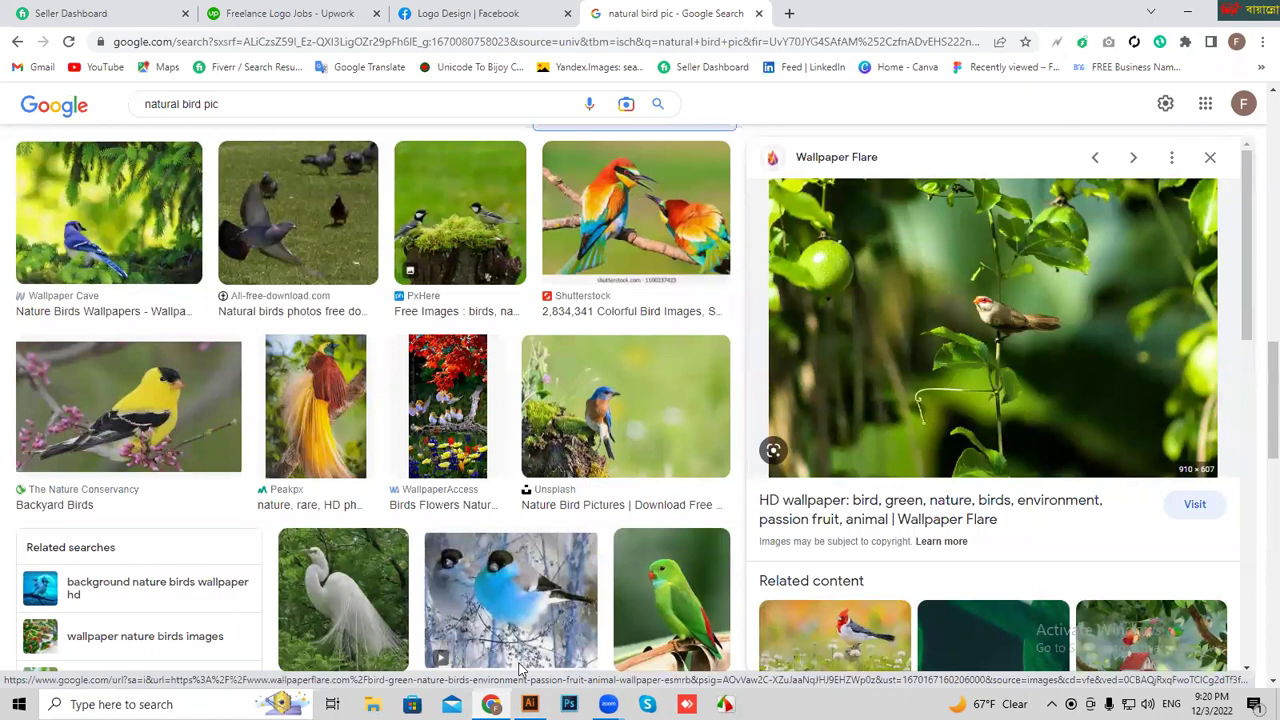
{"action": "left_click", "coordinate": [530, 704]}
- Paste the green vine bird photo and stretch it to cover the artboard top to bottom
{"action": "key", "text": "ctrl+v"}
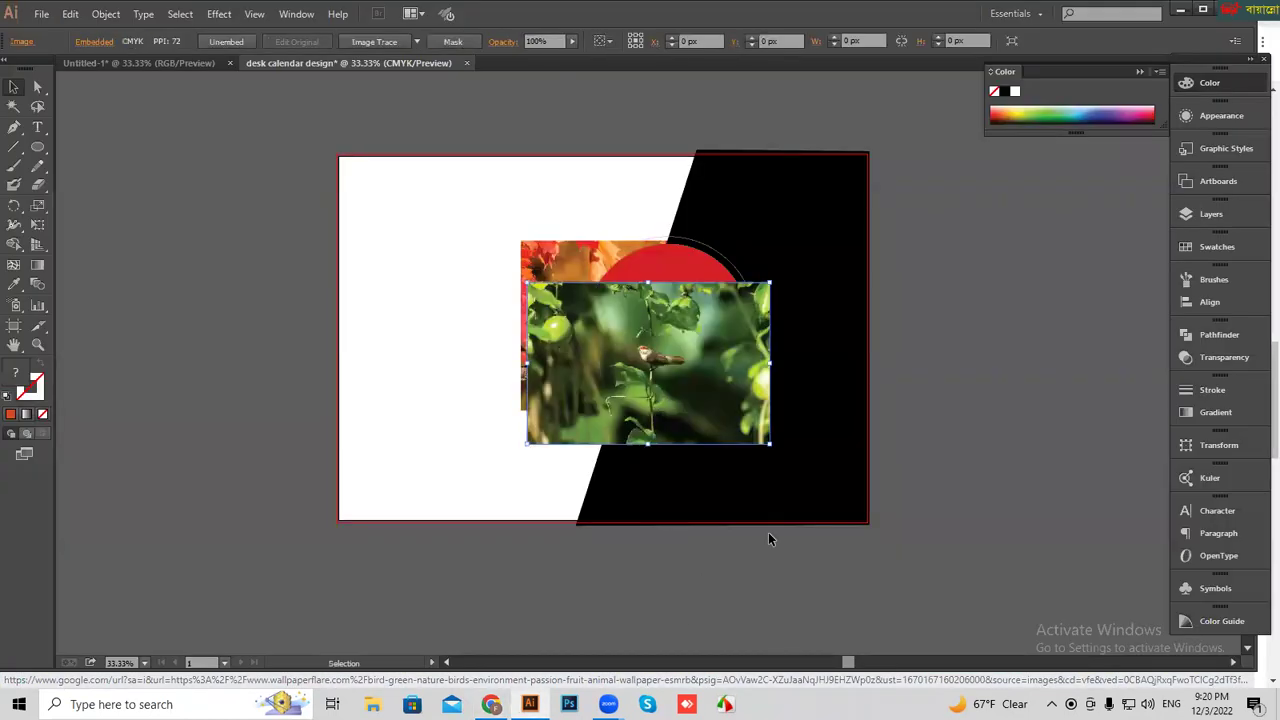
{"action": "mouse_move", "coordinate": [769, 443]}
{"action": "left_mouse_down"}
{"action": "mouse_move", "coordinate": [903, 505]}
{"action": "mouse_move", "coordinate": [868, 533]}
{"action": "left_mouse_up"}
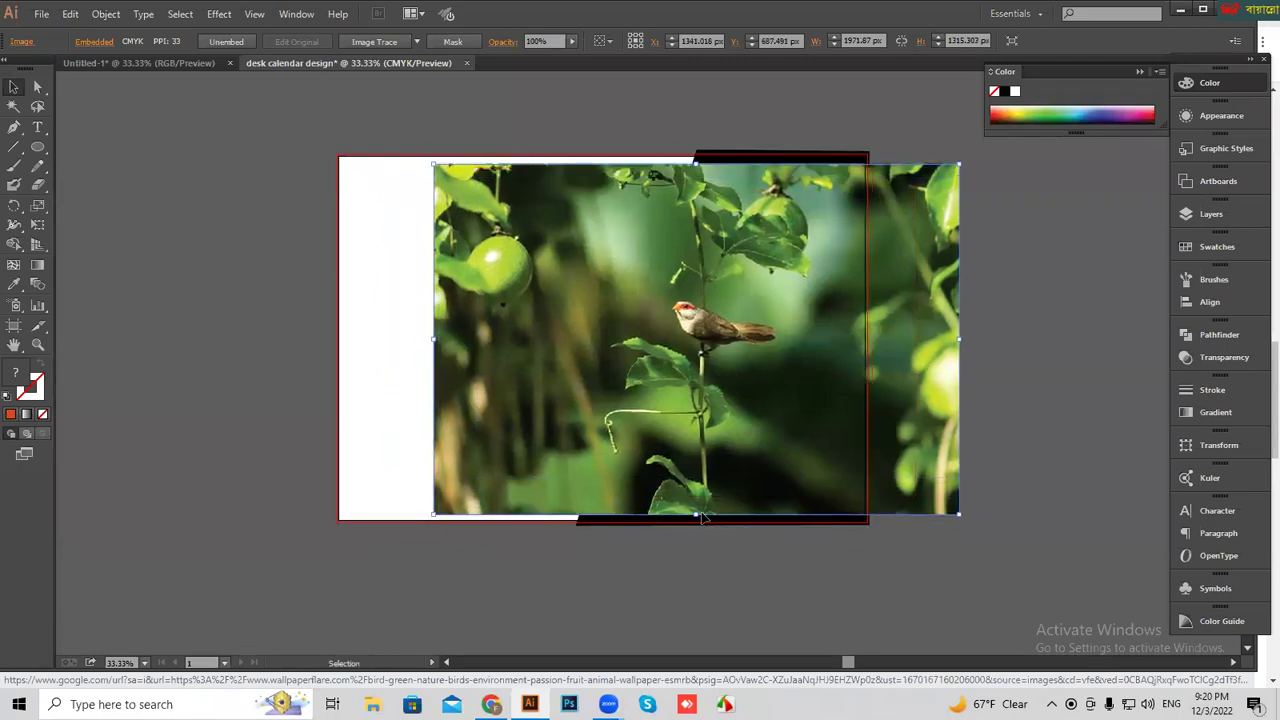
{"action": "left_click_drag", "start_coordinate": [700, 517], "coordinate": [696, 525]}
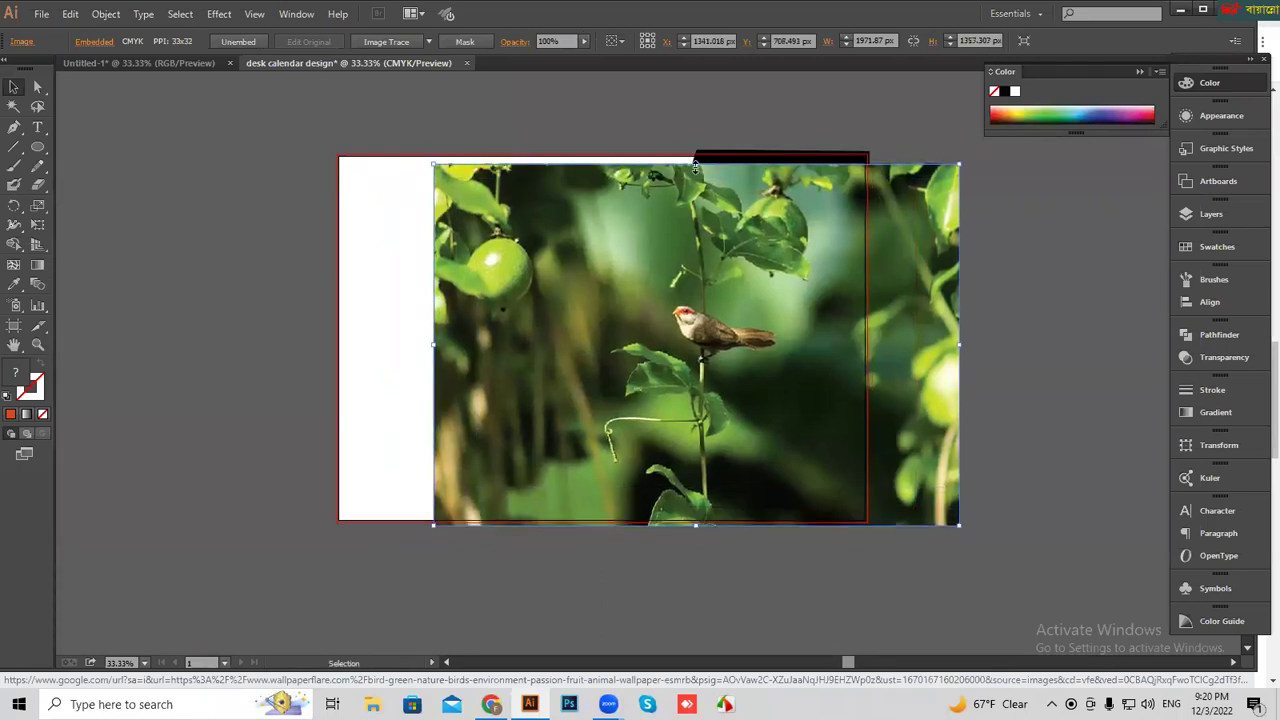
{"action": "left_click_drag", "start_coordinate": [695, 165], "coordinate": [695, 150]}
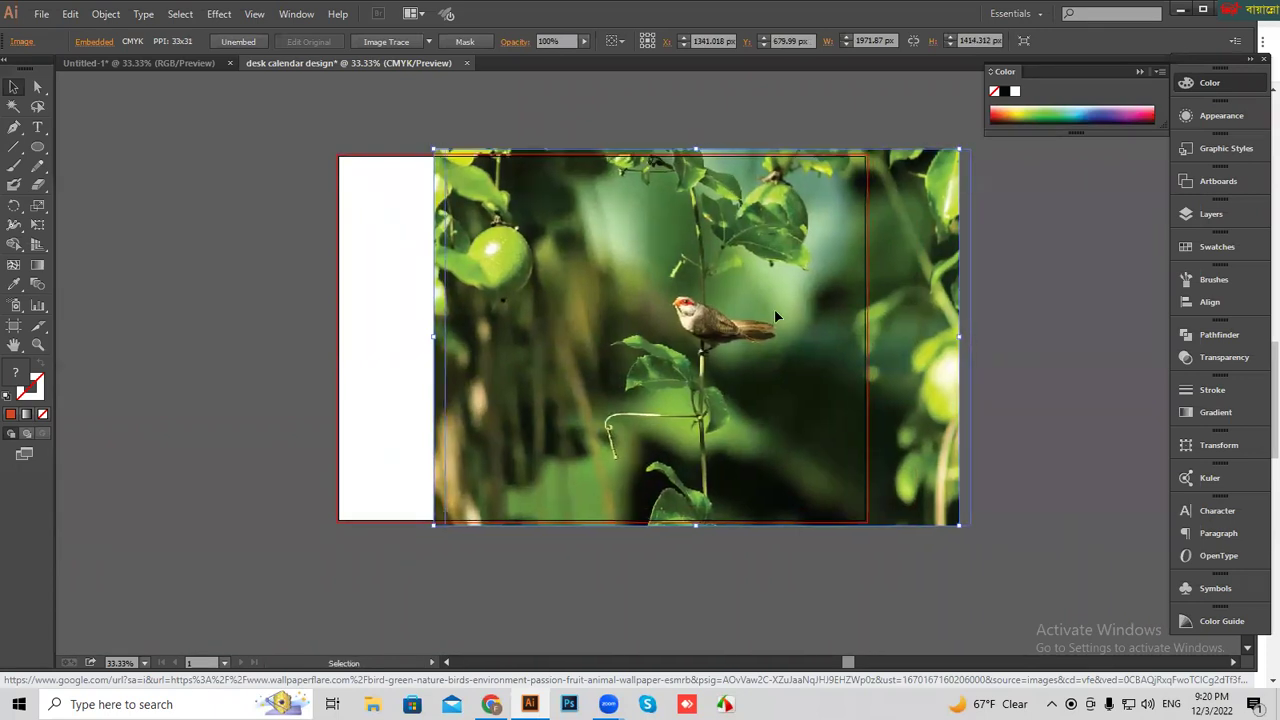
{"action": "left_click_drag", "start_coordinate": [776, 316], "coordinate": [788, 316]}
- Send the photo to the back and clip it inside the slanted black shape
{"action": "right_click", "coordinate": [795, 326]}
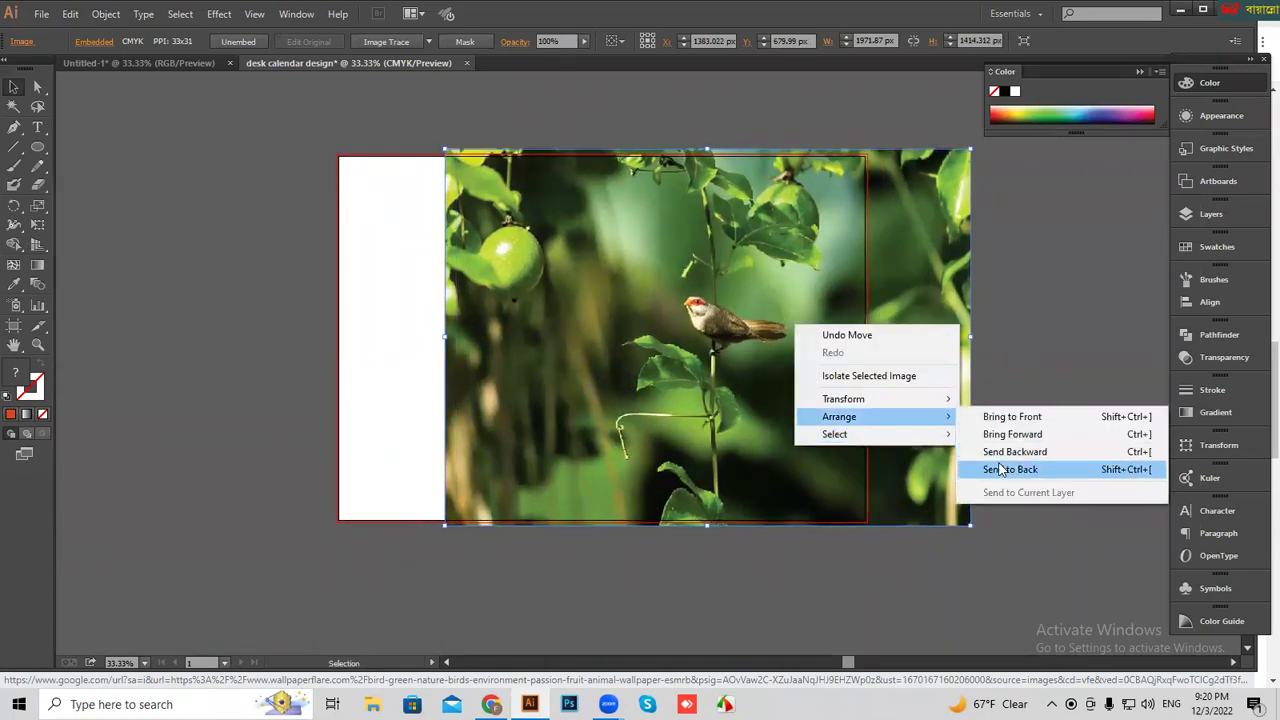
{"action": "left_click", "coordinate": [1000, 469]}
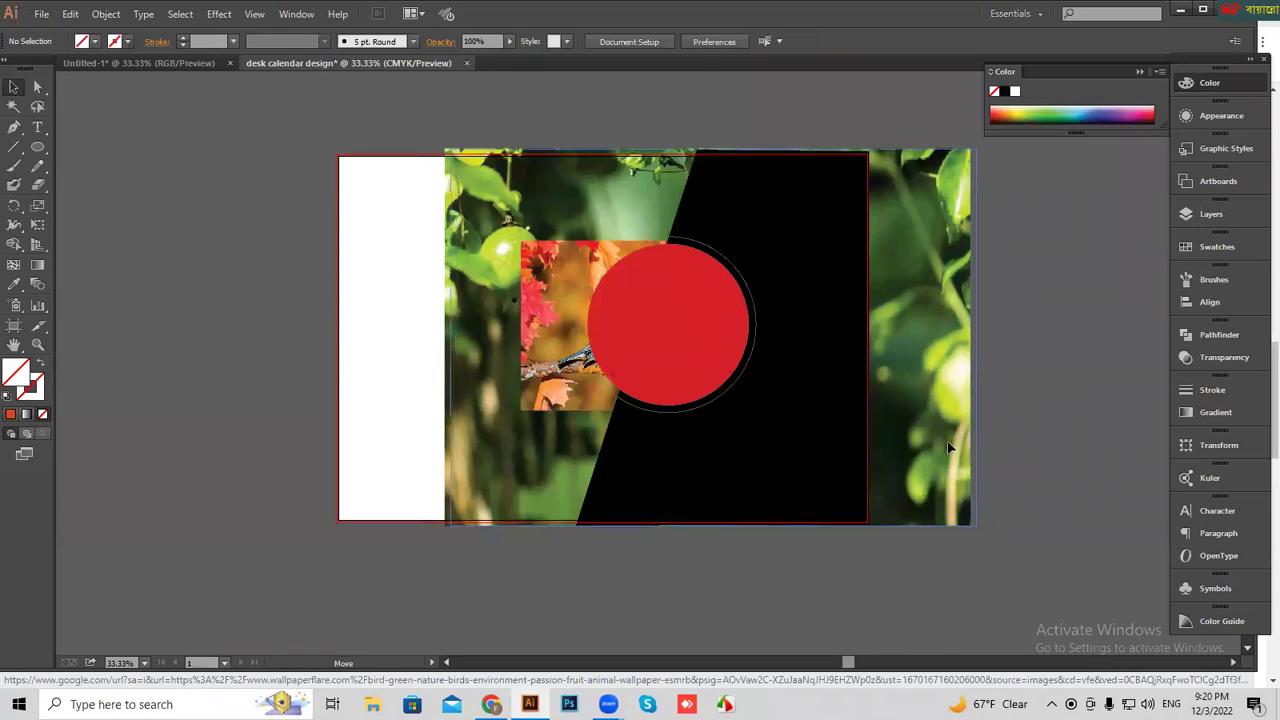
{"action": "left_click_drag", "start_coordinate": [941, 446], "coordinate": [948, 446]}
{"action": "right_click", "coordinate": [820, 328]}
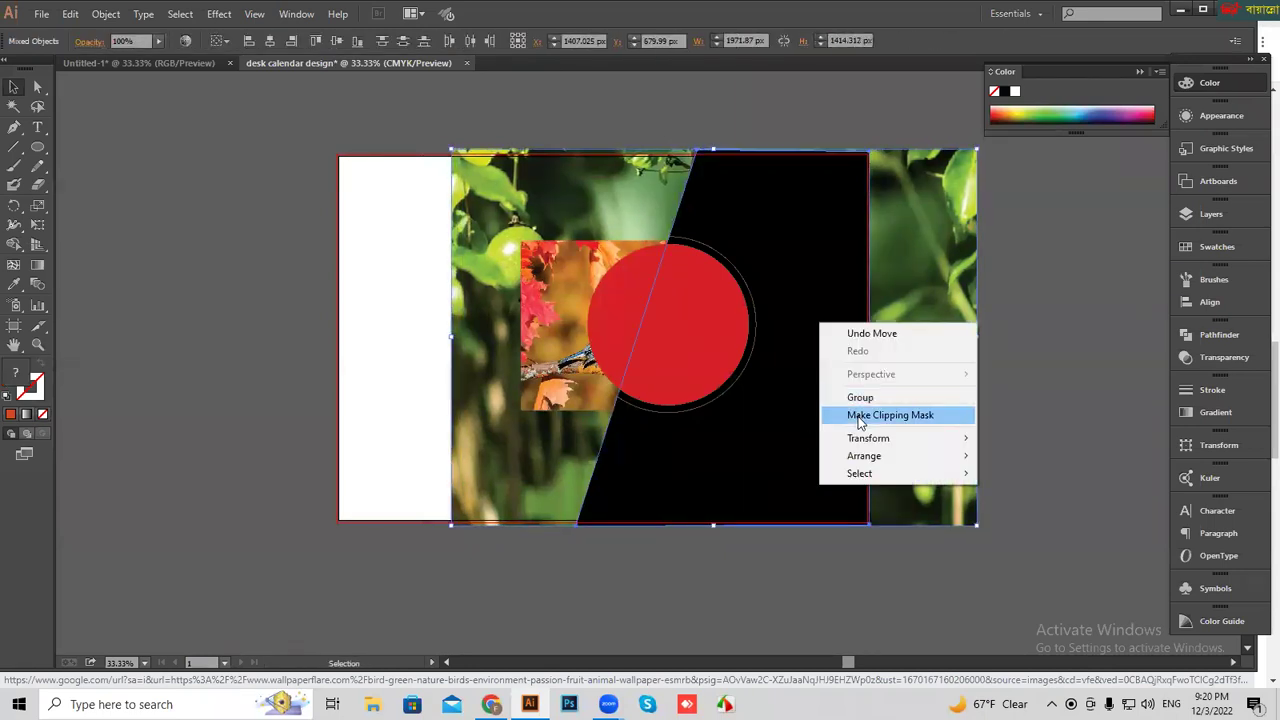
{"action": "left_click", "coordinate": [857, 418]}
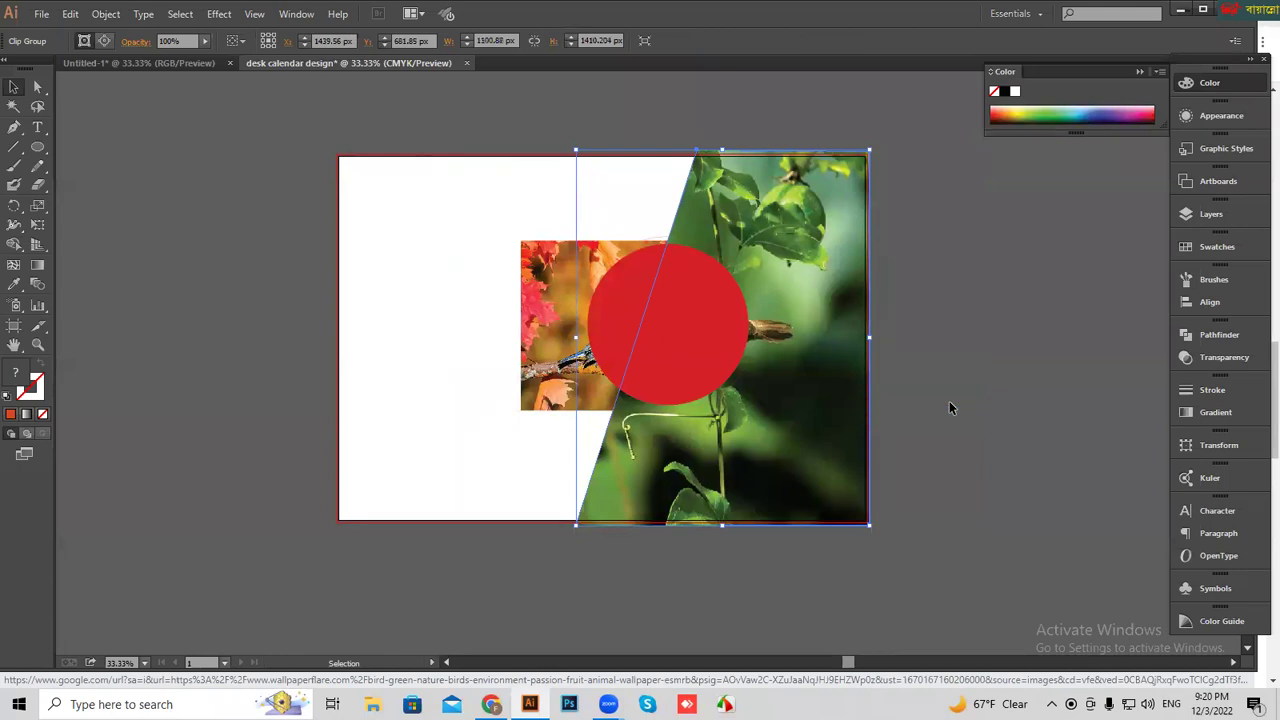
{"action": "left_click", "coordinate": [953, 422]}
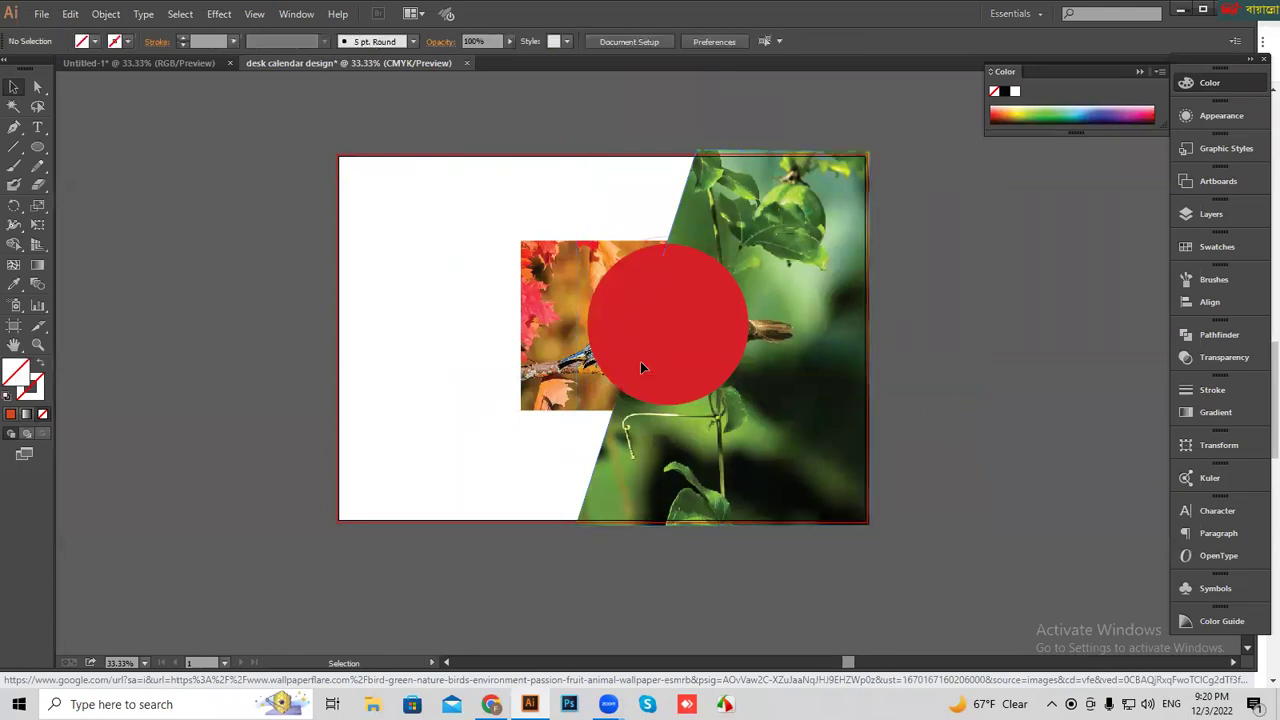
- Make a clipping mask of the red circle over the autumn bird photo, then zoom to 50%
{"action": "left_click", "coordinate": [540, 355]}
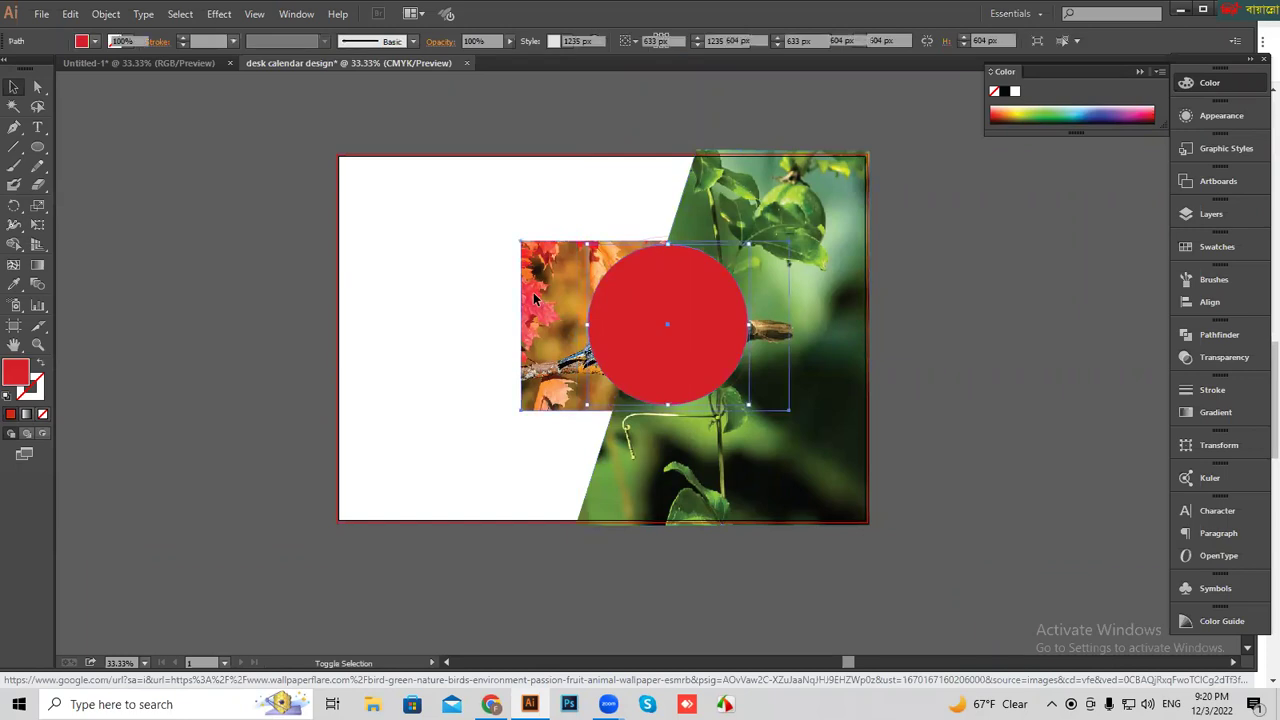
{"action": "left_click", "coordinate": [660, 320], "text": "shift"}
{"action": "right_click", "coordinate": [577, 257]}
{"action": "left_click", "coordinate": [613, 350]}
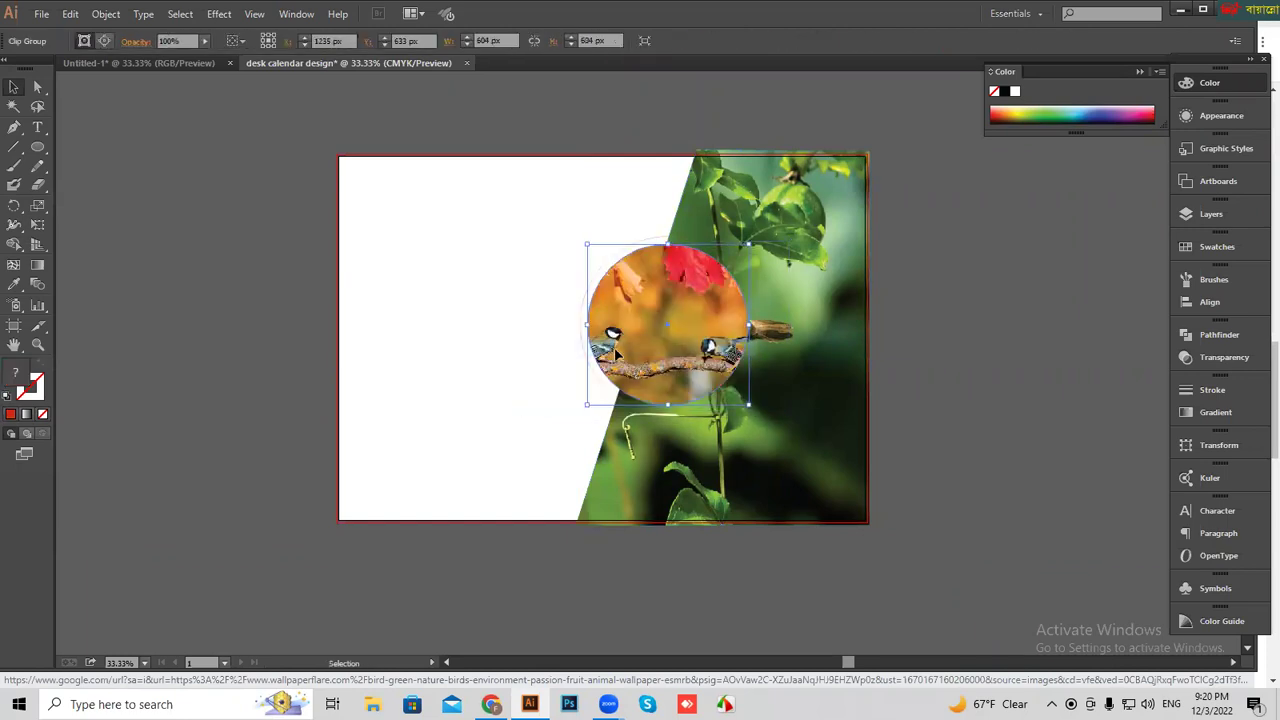
{"action": "left_click", "coordinate": [926, 363]}
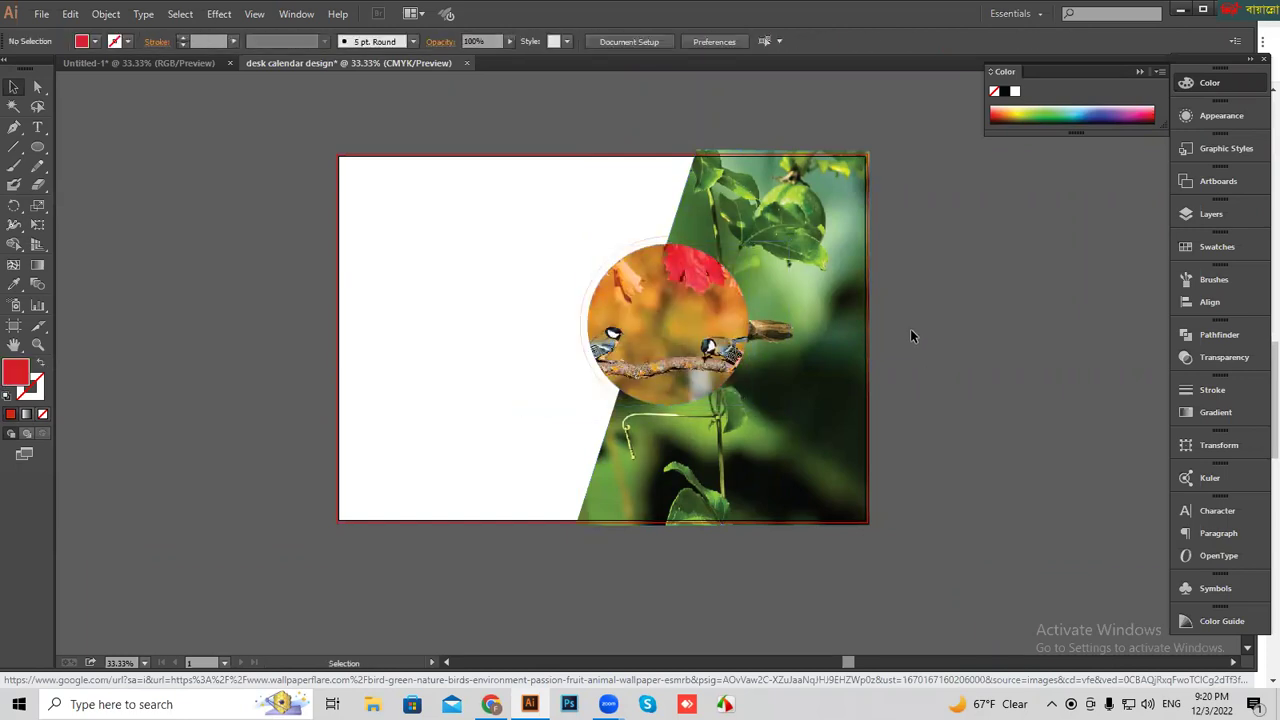
{"action": "key", "text": "ctrl+plus"}
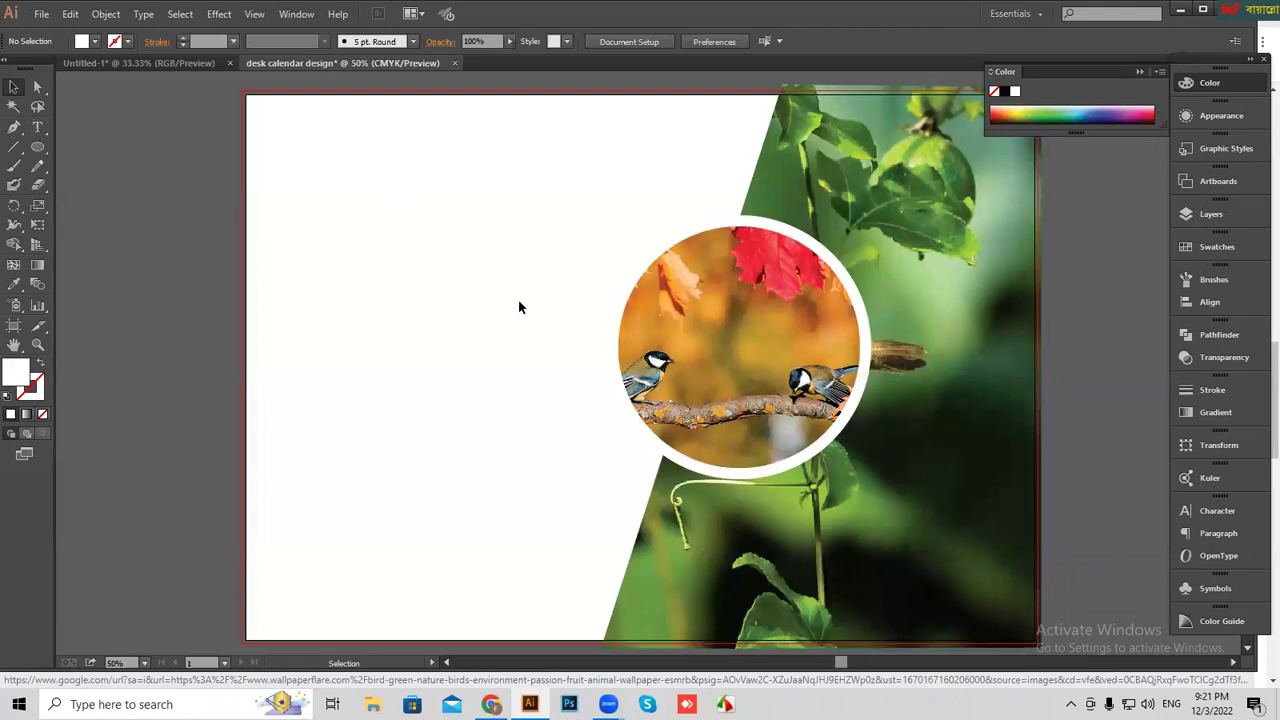
- Draw a large area text box on the artboard's left side
{"action": "left_click_drag", "start_coordinate": [276, 206], "coordinate": [496, 418]}
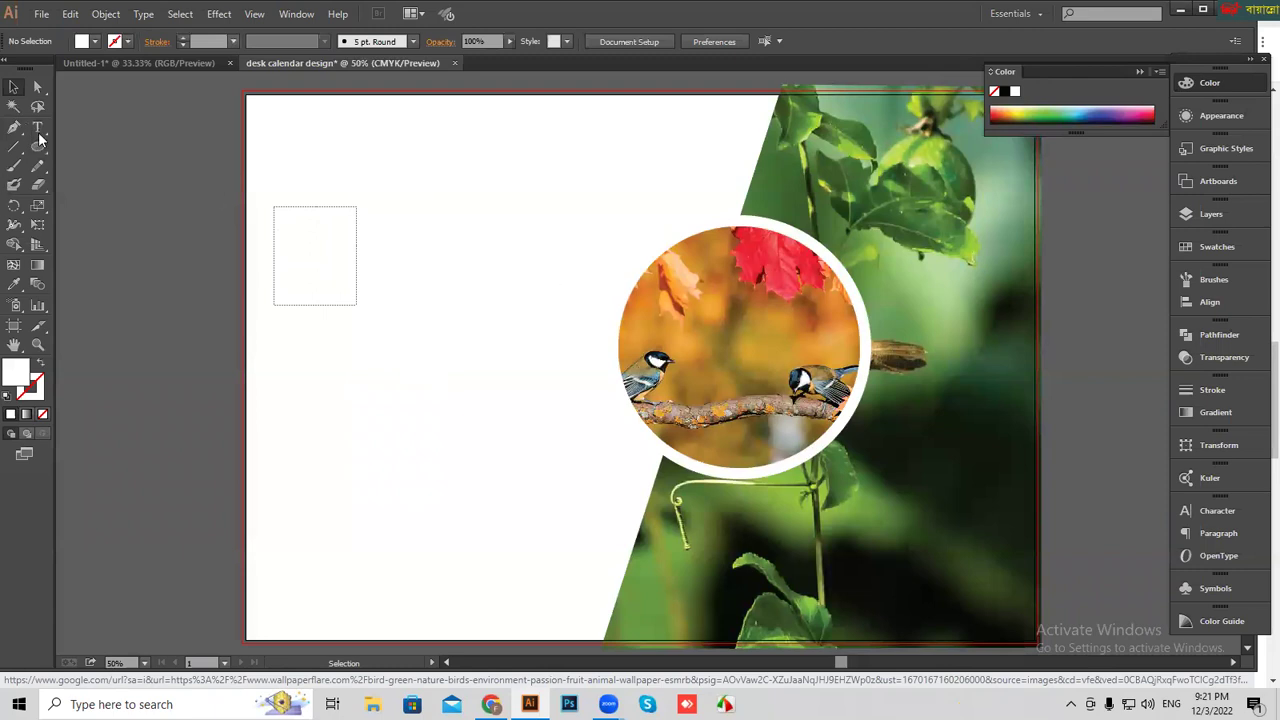
{"action": "left_click_drag", "start_coordinate": [37, 128], "coordinate": [118, 135]}
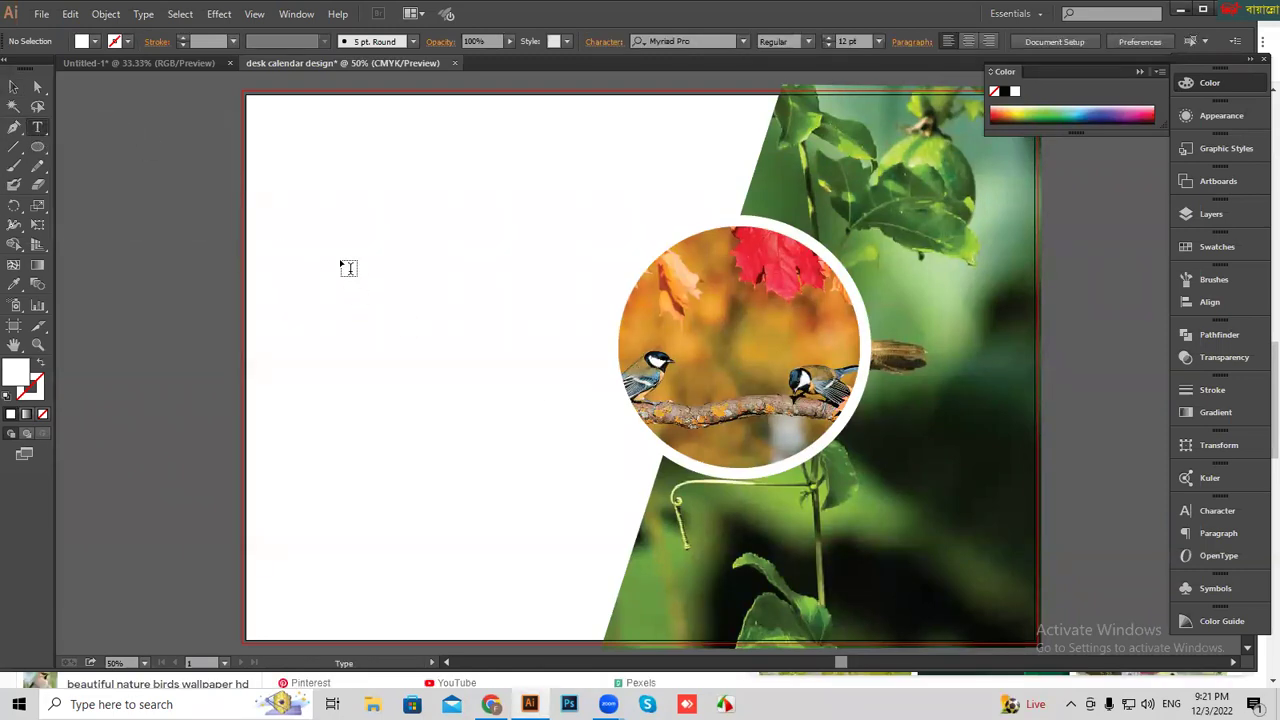
{"action": "left_click", "coordinate": [288, 236]}
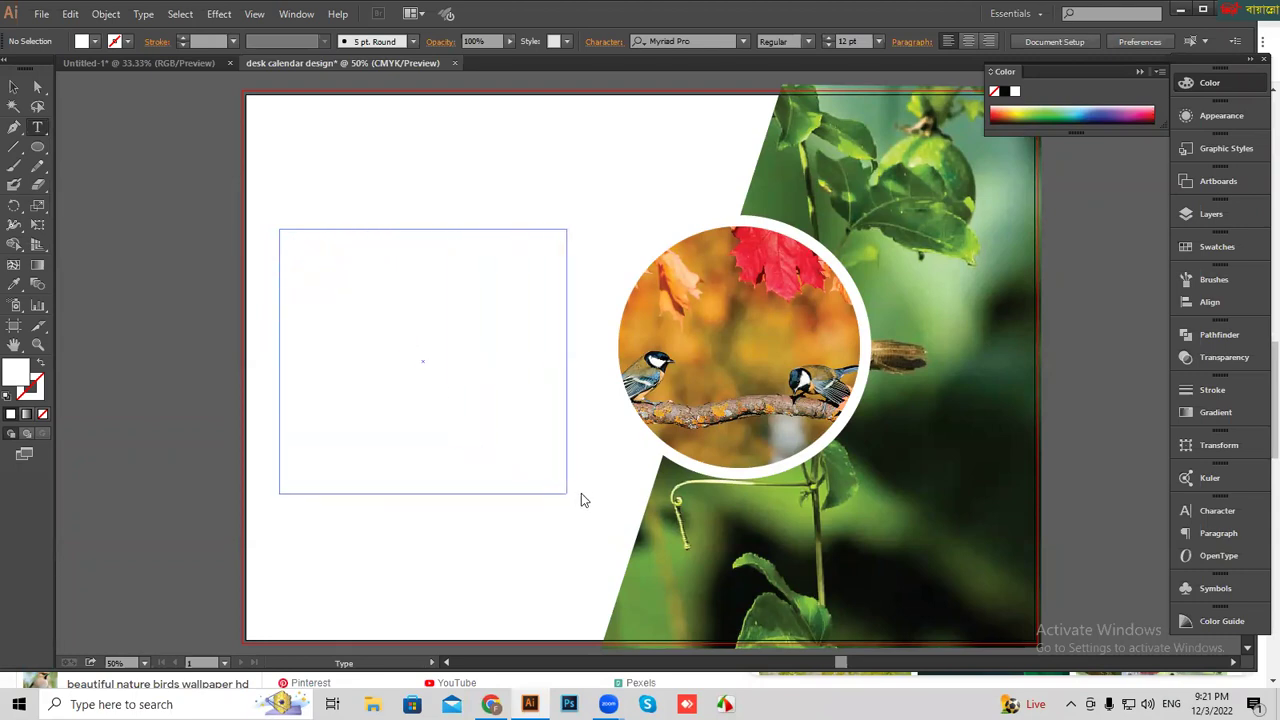
{"action": "left_click_drag", "start_coordinate": [313, 258], "coordinate": [618, 500]}
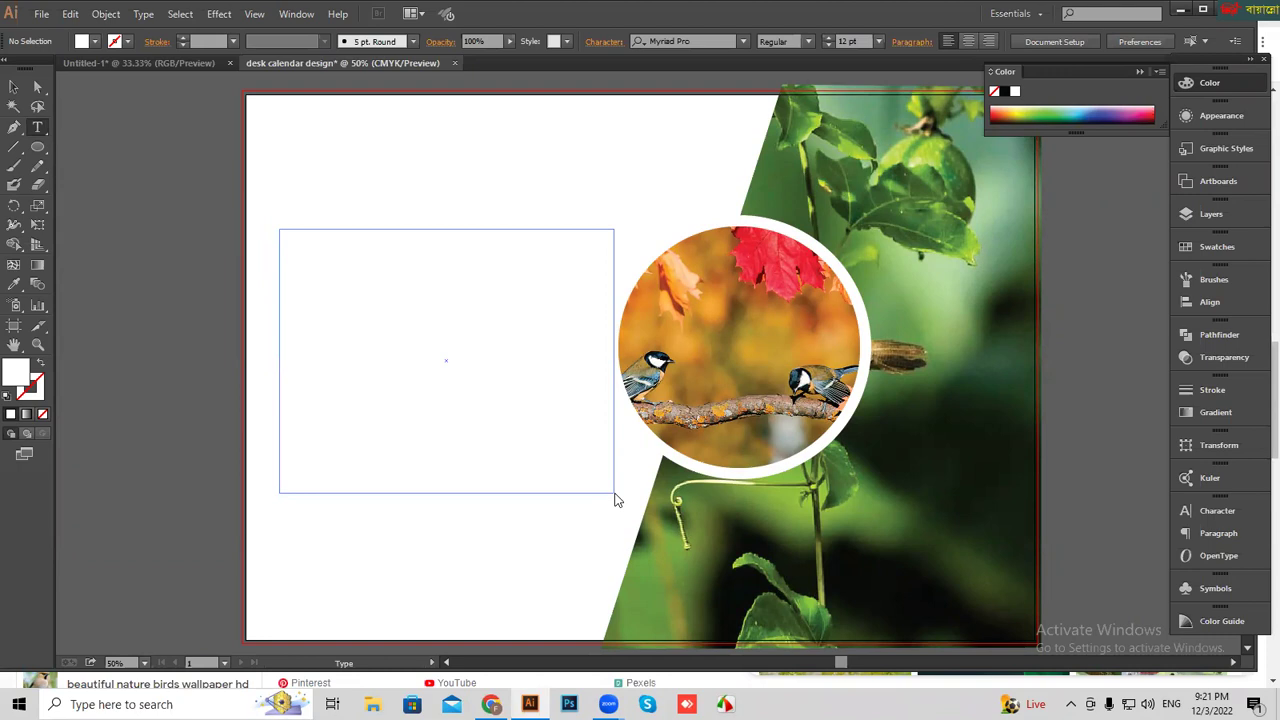
{"action": "left_click_drag", "start_coordinate": [615, 495], "coordinate": [614, 494]}
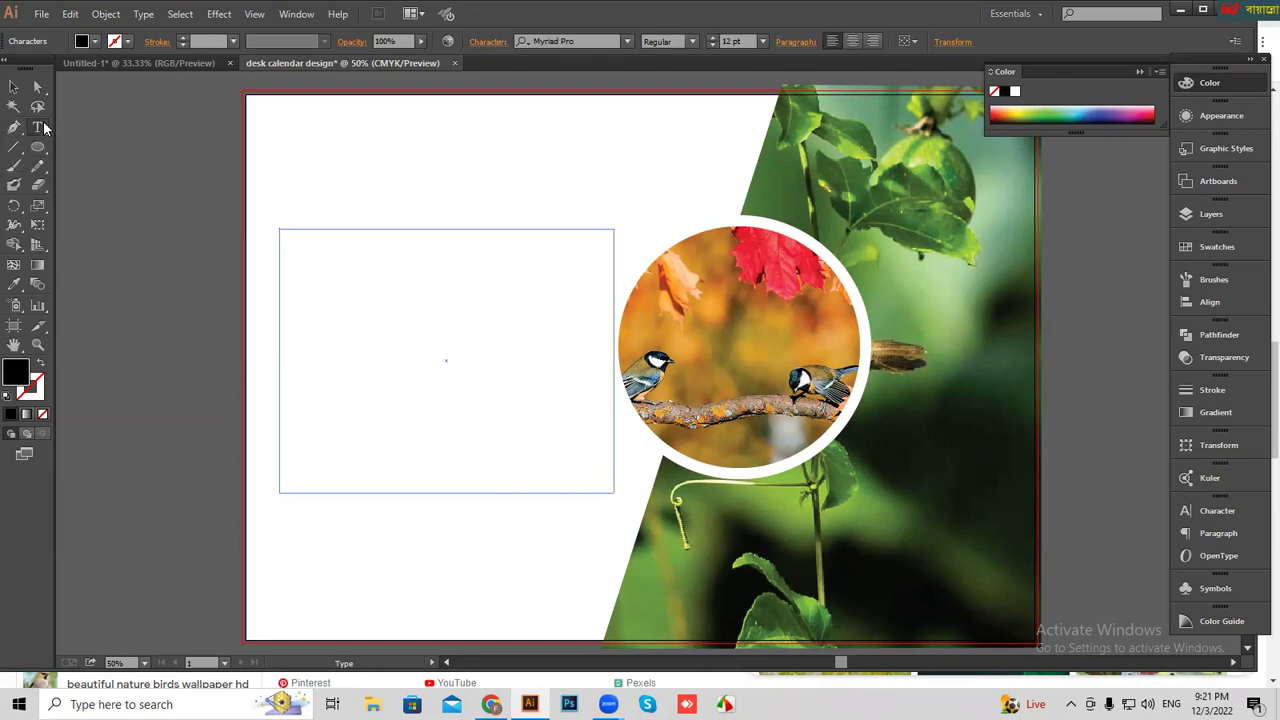
{"action": "left_click", "coordinate": [286, 237]}
- Set the text font size to 57 pt
{"action": "left_click", "coordinate": [741, 40]}
{"action": "scroll", "coordinate": [741, 40], "scroll_direction": "up", "scroll_amount": 6}
{"action": "scroll", "coordinate": [741, 40], "scroll_direction": "up", "scroll_amount": 7}
{"action": "scroll", "coordinate": [741, 40], "scroll_direction": "up", "scroll_amount": 6}
{"action": "scroll", "coordinate": [741, 40], "scroll_direction": "up", "scroll_amount": 7}
{"action": "scroll", "coordinate": [741, 40], "scroll_direction": "up", "scroll_amount": 6}
{"action": "scroll", "coordinate": [741, 40], "scroll_direction": "up", "scroll_amount": 7}
{"action": "scroll", "coordinate": [741, 40], "scroll_direction": "up", "scroll_amount": 6}
{"action": "type", "text": "sun"}
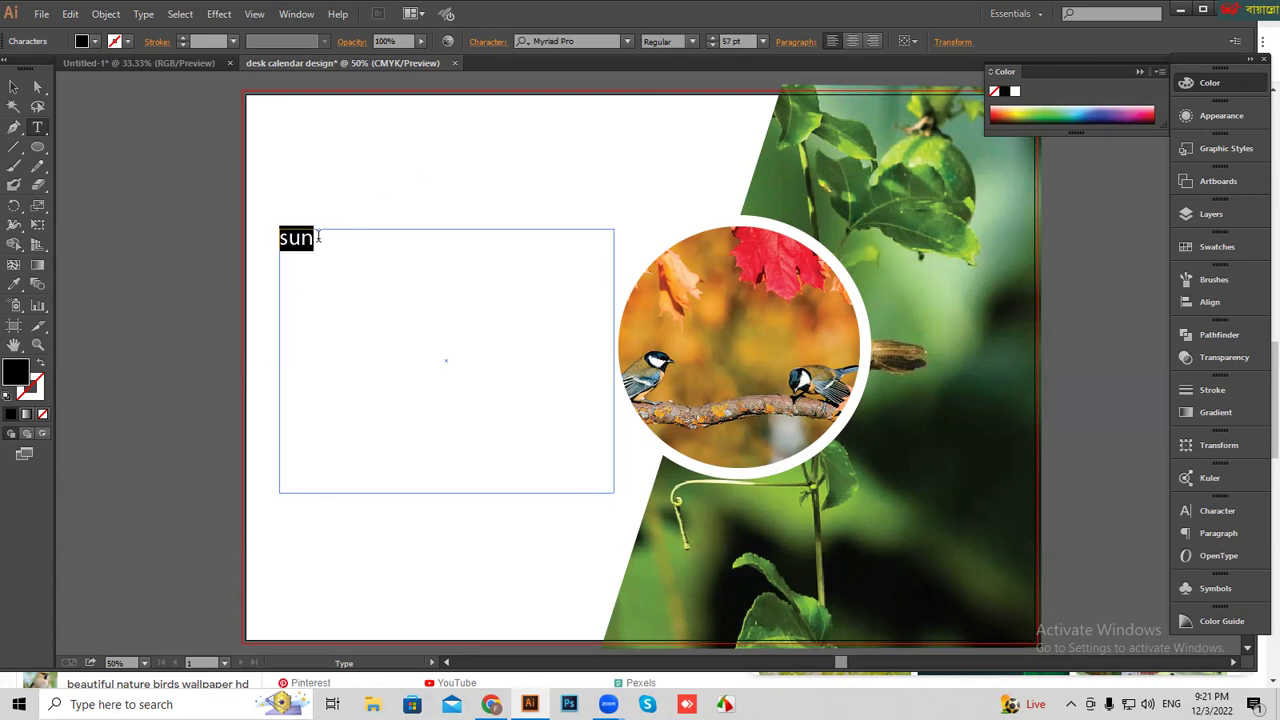
- Type SUN, MON, TUE, WED, THU, FRI, SAT on separate lines and finish editing
{"action": "type", "text": "SUN"}
{"action": "key", "text": "Return"}
{"action": "type", "text": "MON "}
{"action": "type", "text": "TU"}
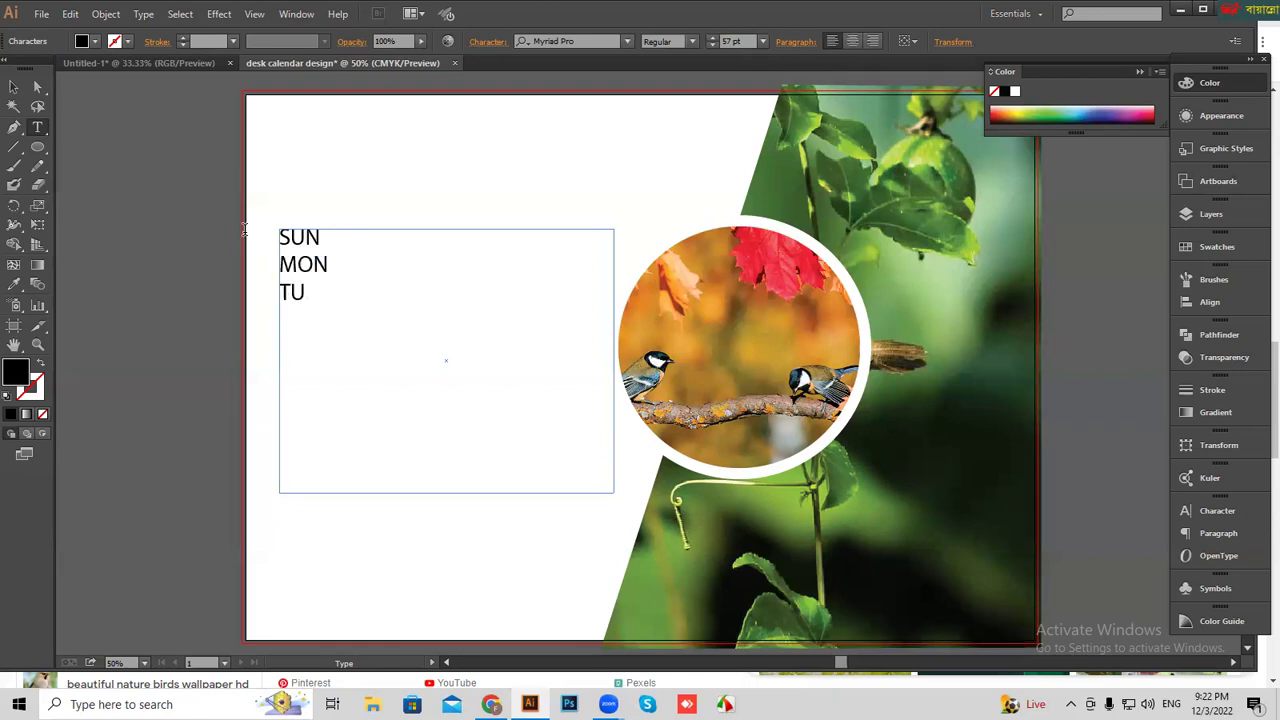
{"action": "type", "text": "E"}
{"action": "type", "text": "WED"}
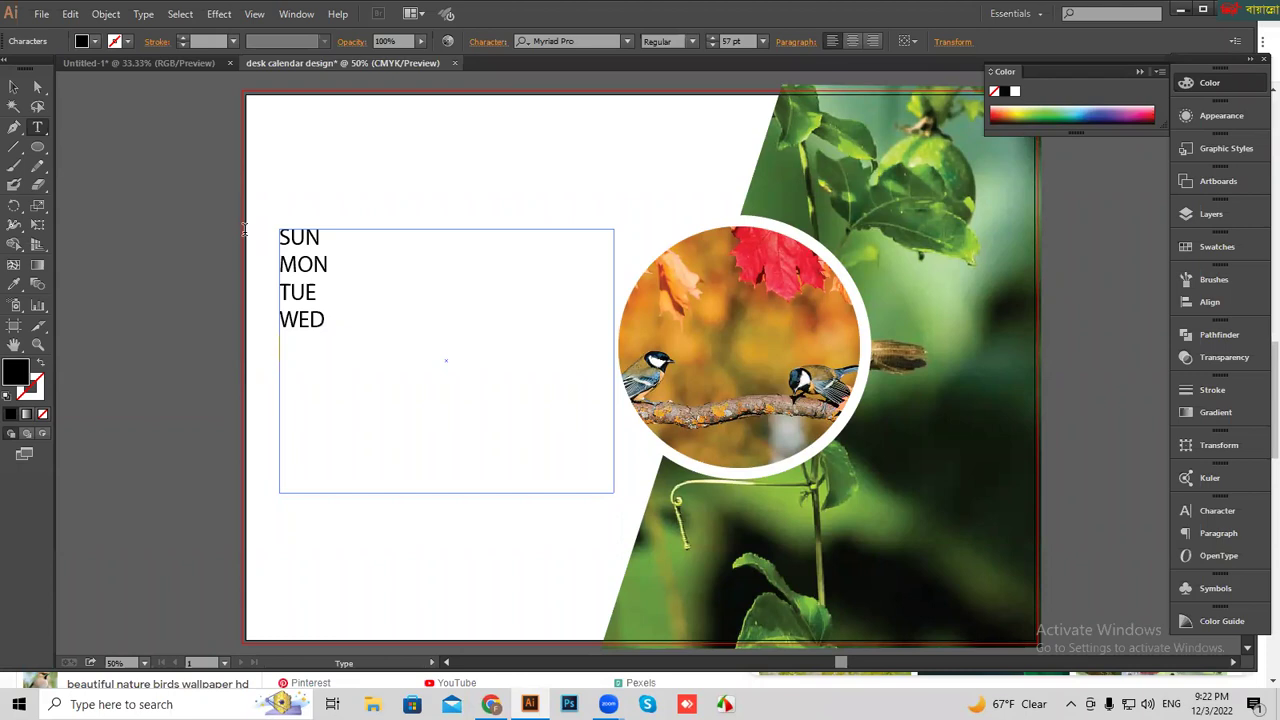
{"action": "type", "text": " THU "}
{"action": "type", "text": "FRI"}
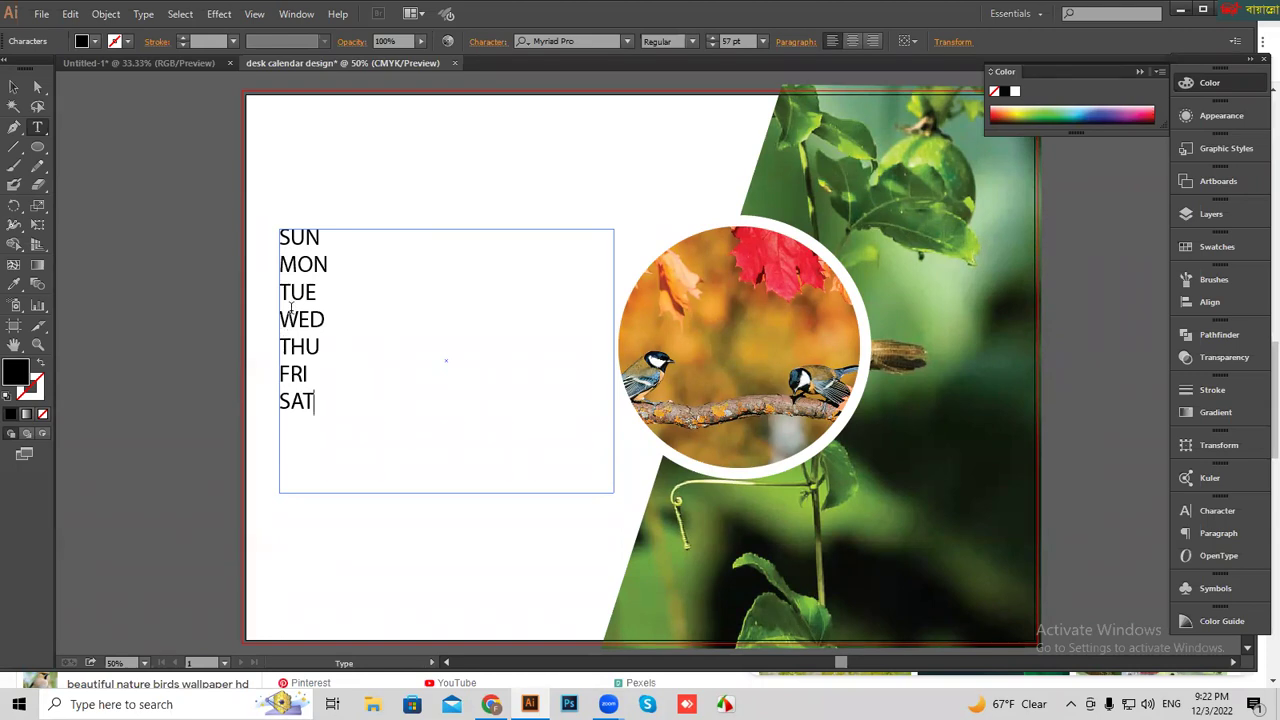
{"action": "left_click", "coordinate": [13, 87]}
{"action": "key", "text": "ctrl+shift+a"}
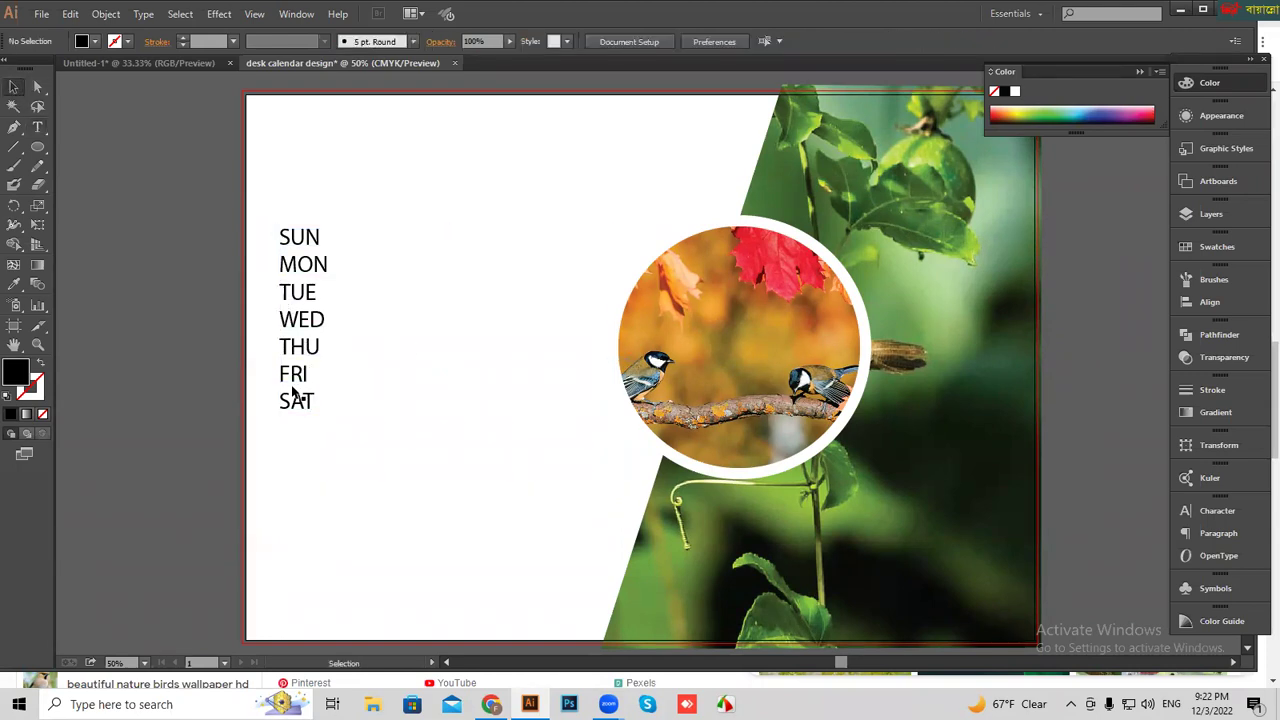
- Change the weekday list's typeface from Myriad Pro to Nexa Bold, keeping 57 pt
{"action": "left_click", "coordinate": [292, 393]}
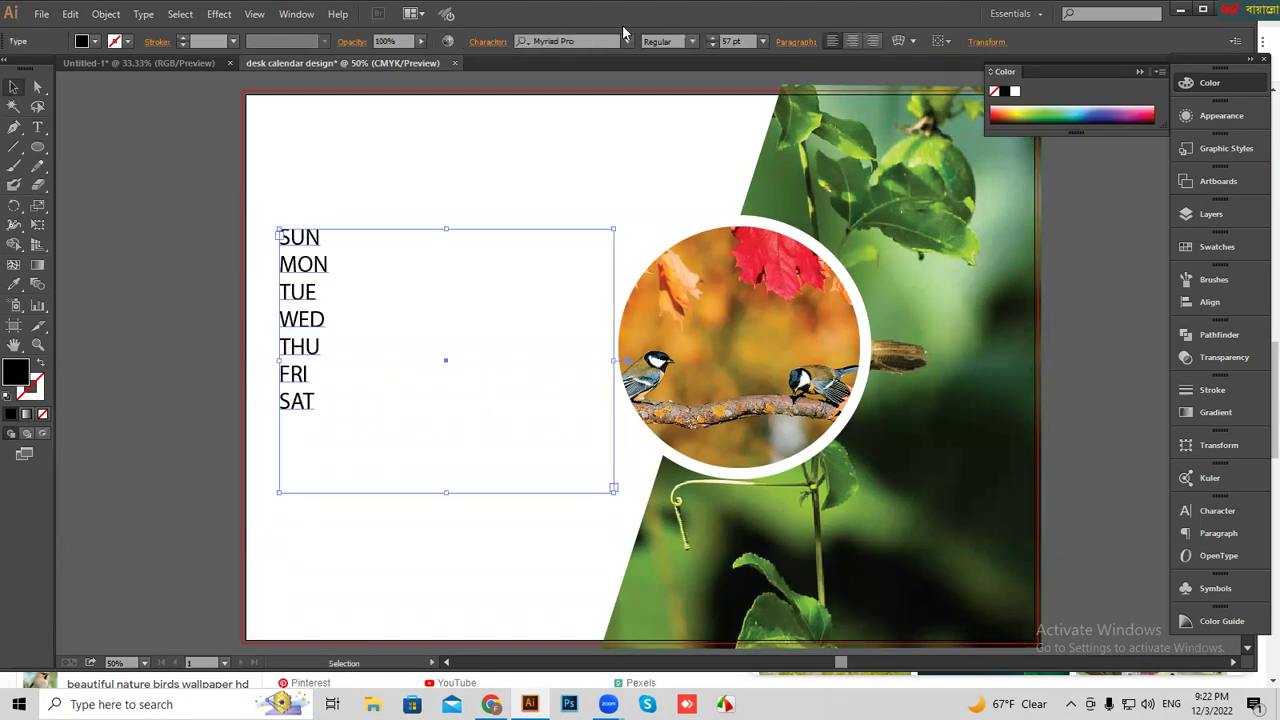
{"action": "left_click", "coordinate": [553, 41]}
{"action": "type", "text": "MuhuriMJ"}
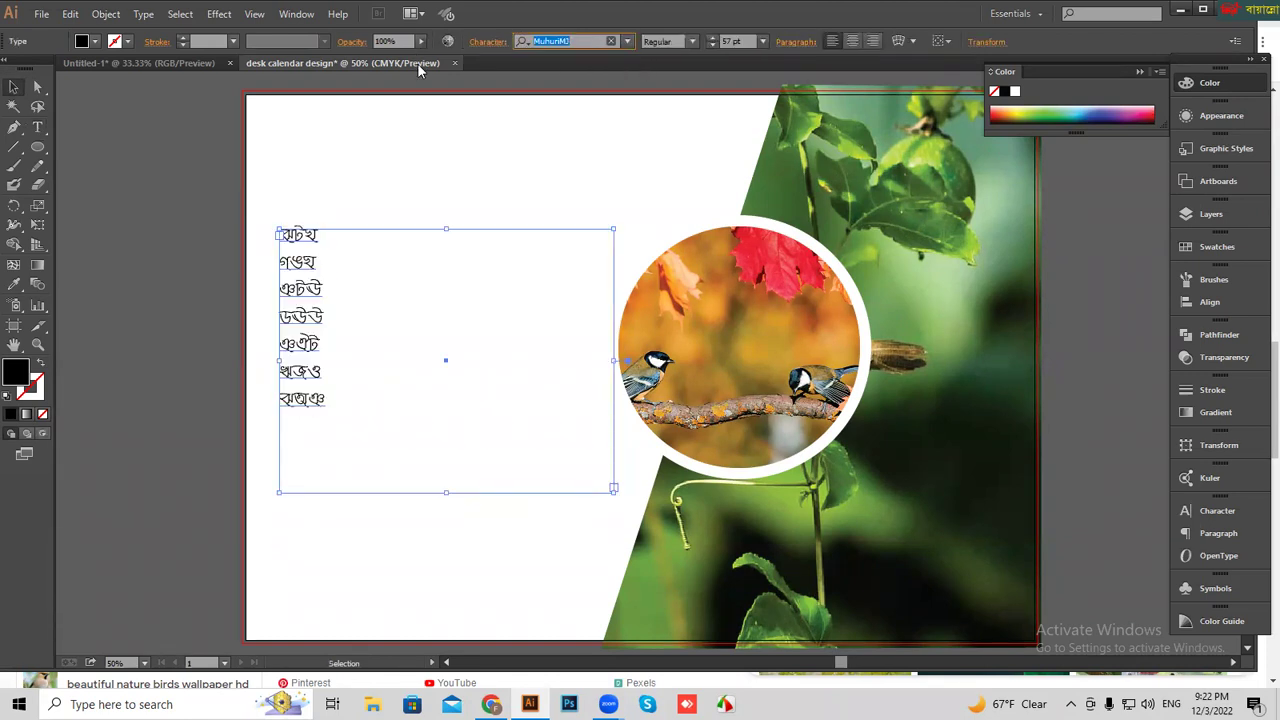
{"action": "type", "text": "n"}
{"action": "left_click", "coordinate": [562, 108]}
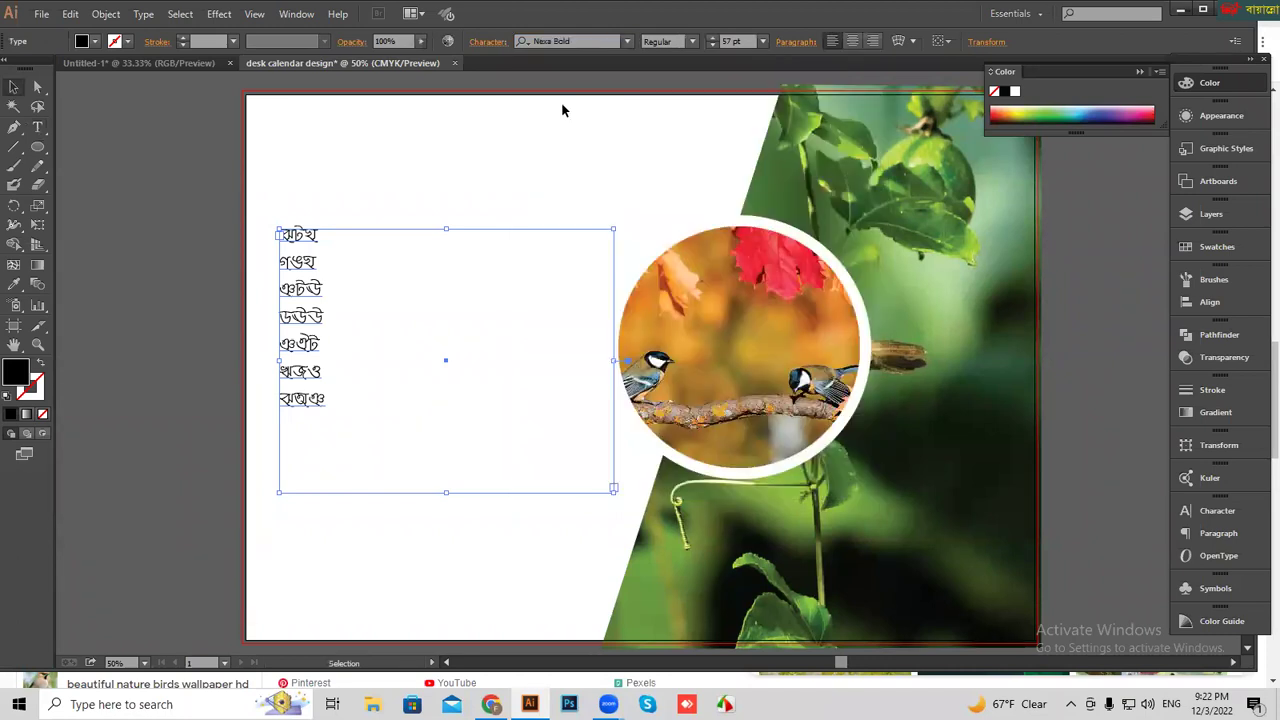
{"action": "left_click", "coordinate": [313, 189]}
{"action": "left_click", "coordinate": [307, 293]}
{"action": "left_click", "coordinate": [143, 14]}
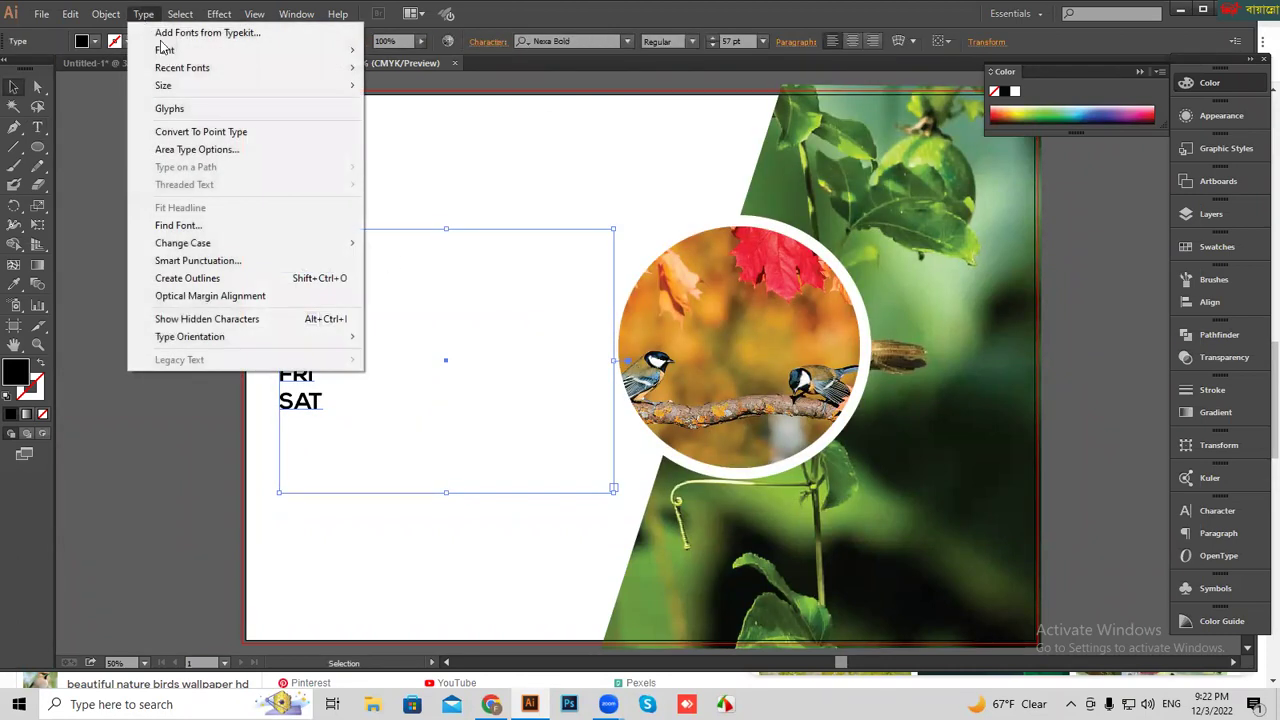
- In Area Type Options with preview, set 6 rows and 7 columns, a 12 px row gutter and no column gutter
{"action": "left_click", "coordinate": [218, 152]}
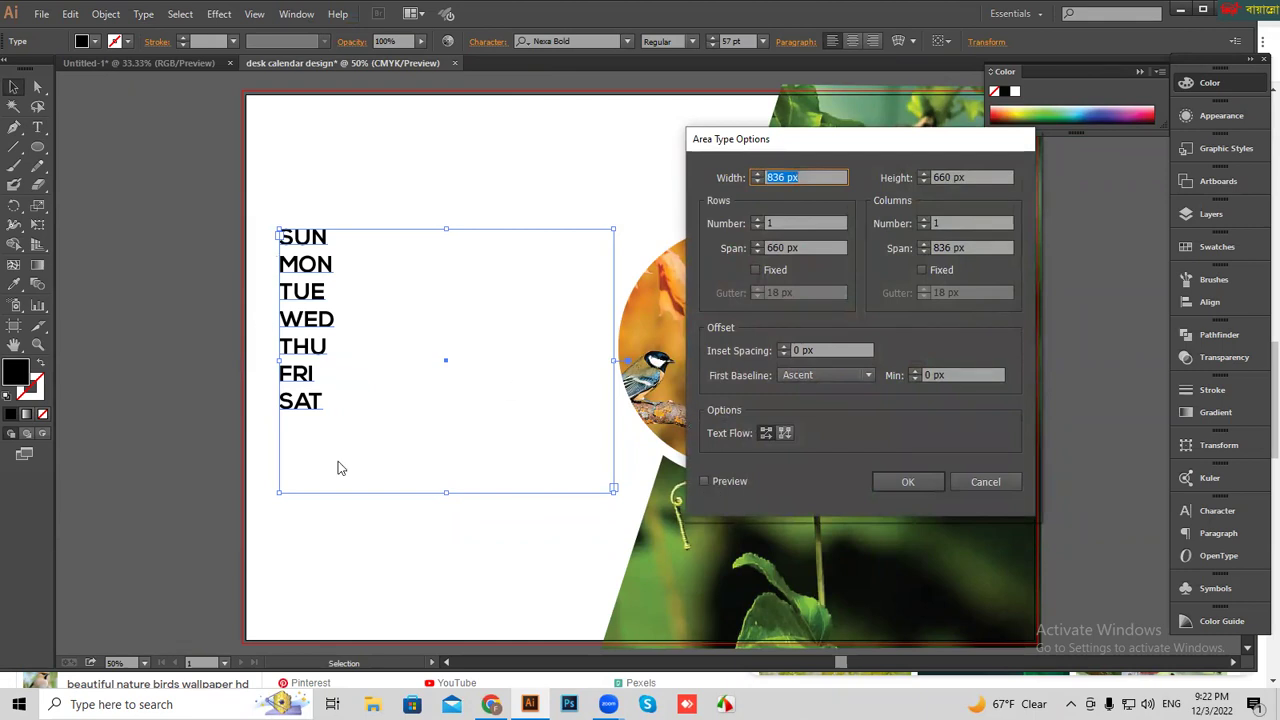
{"action": "left_click", "coordinate": [704, 481]}
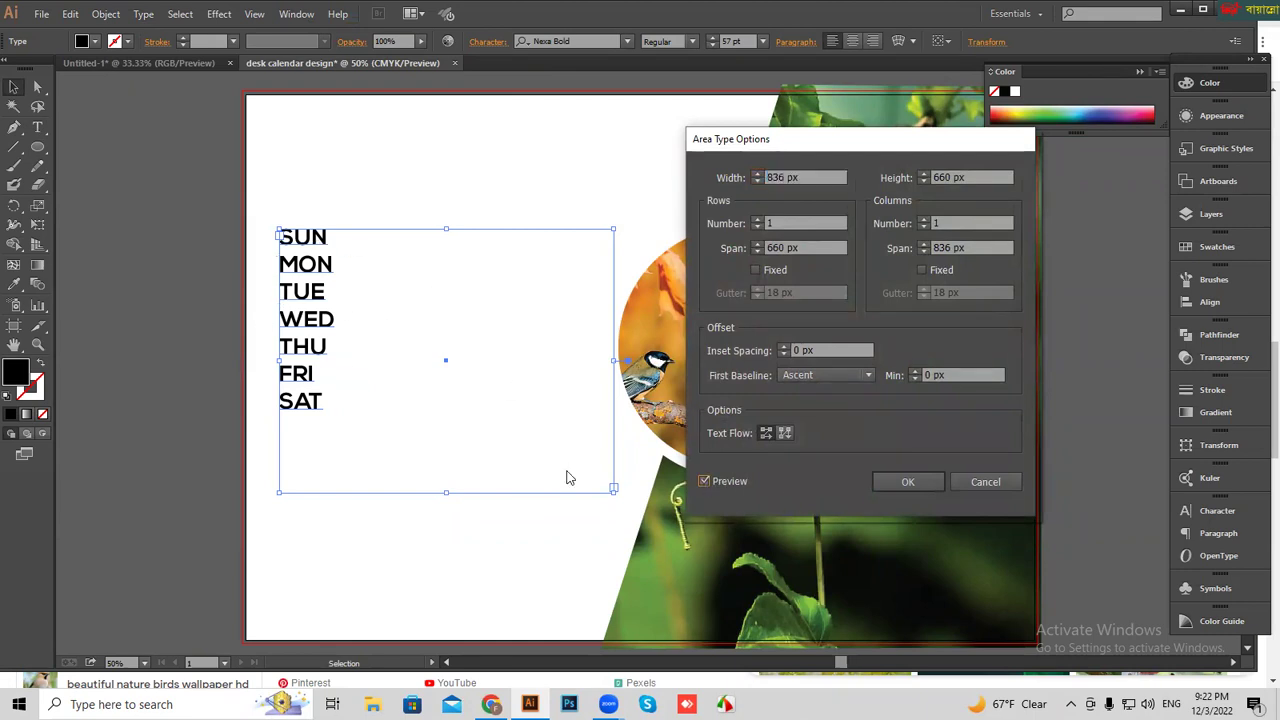
{"action": "left_click", "coordinate": [770, 223]}
{"action": "type", "text": "6"}
{"action": "left_click", "coordinate": [940, 222]}
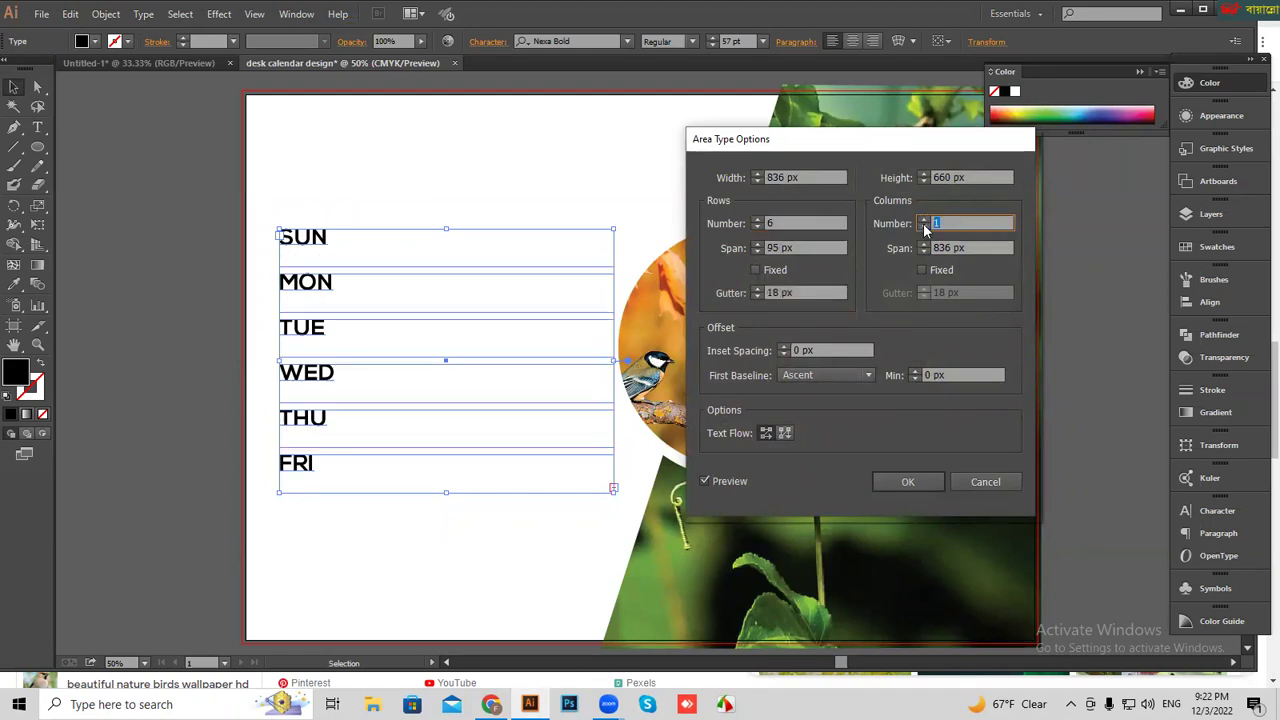
{"action": "type", "text": "7"}
{"action": "left_click", "coordinate": [804, 293]}
{"action": "key", "text": "Up"}
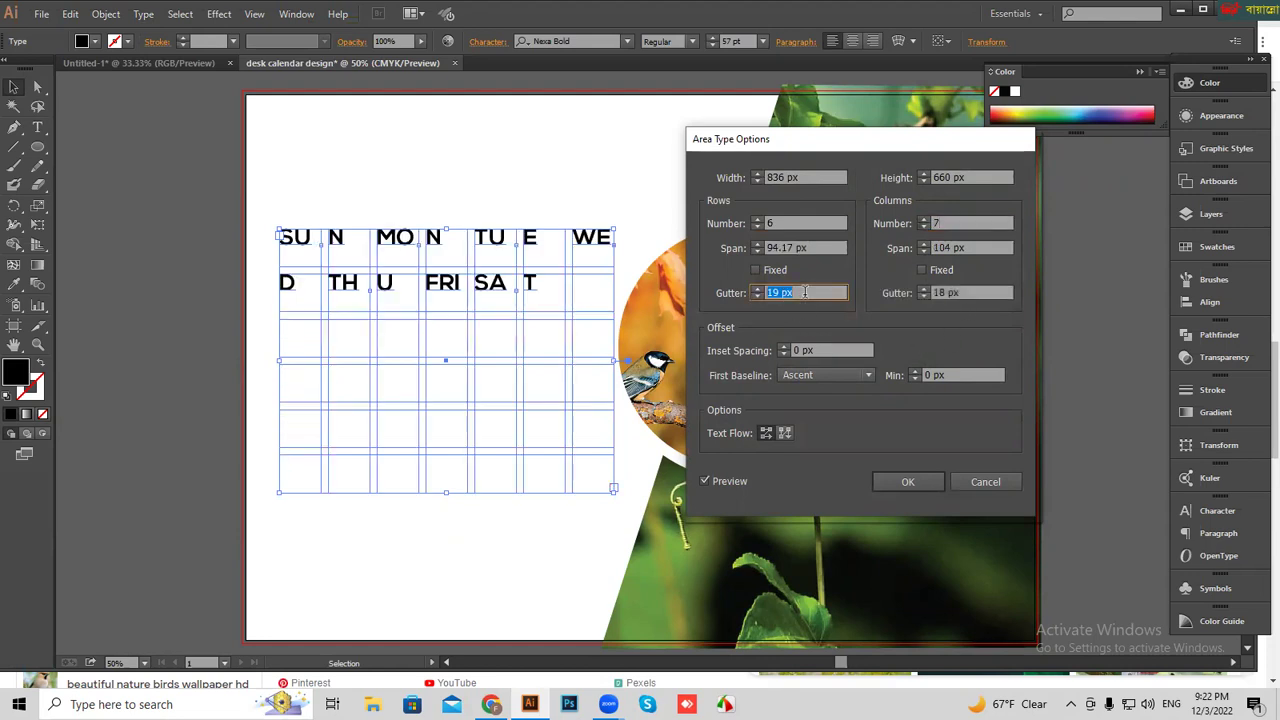
{"action": "key", "text": "Down"}
{"action": "key", "text": "Down"}
{"action": "key", "text": "Down"}
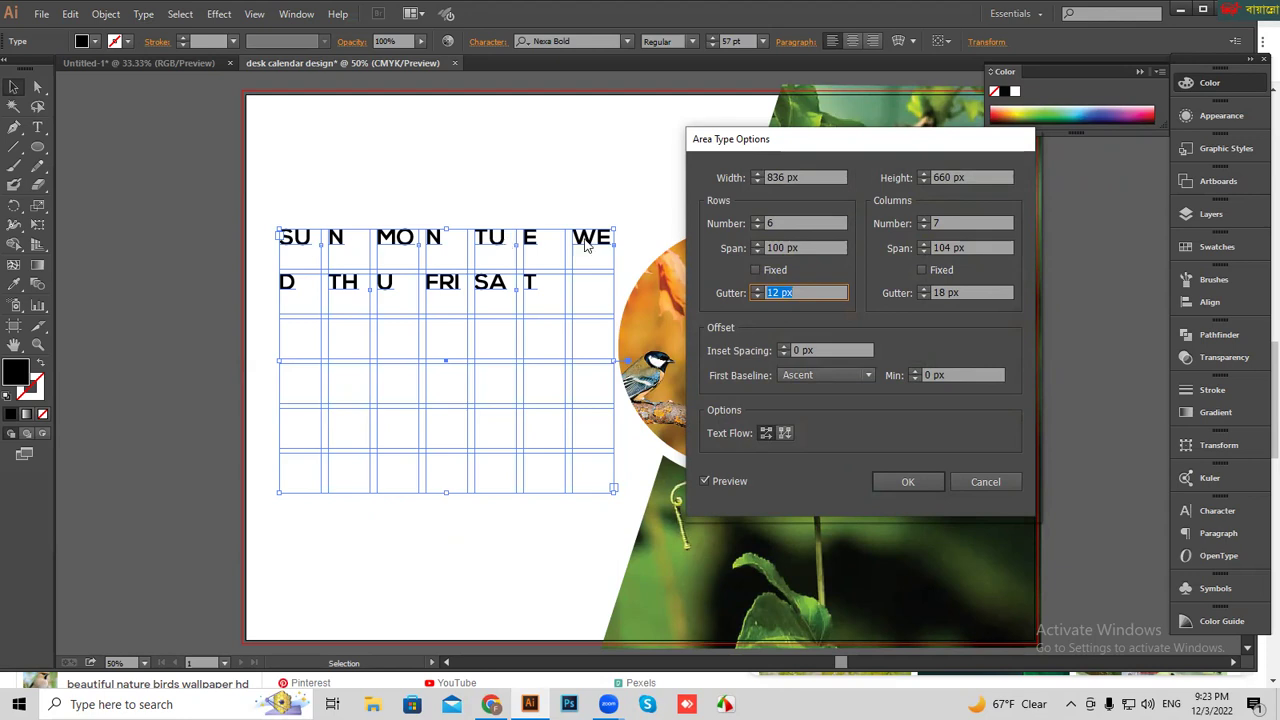
{"action": "left_click", "coordinate": [976, 290]}
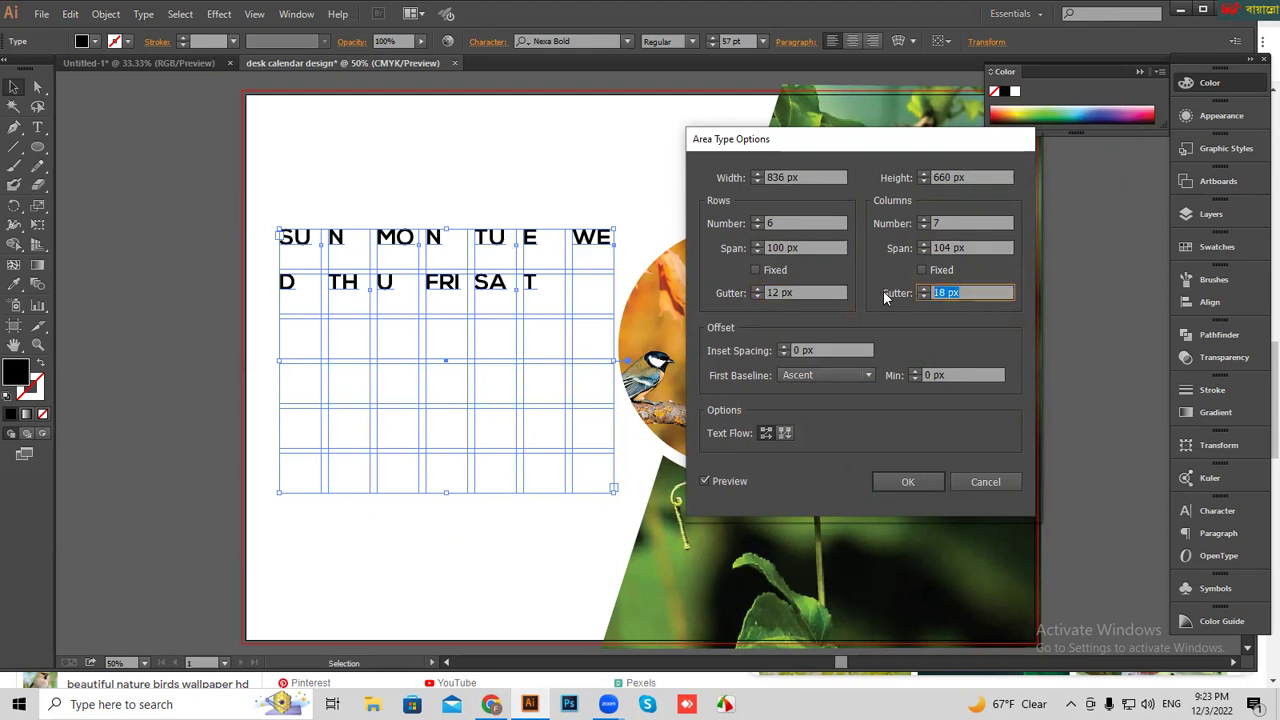
{"action": "key", "text": "Down"}
{"action": "key", "text": "Down"}
{"action": "key", "text": "Down"}
{"action": "key", "text": "Down"}
{"action": "key", "text": "Down"}
{"action": "key", "text": "Down"}
{"action": "key", "text": "Down"}
{"action": "key", "text": "Down"}
{"action": "key", "text": "Down"}
{"action": "key", "text": "Down"}
{"action": "key", "text": "Down"}
{"action": "key", "text": "Down"}
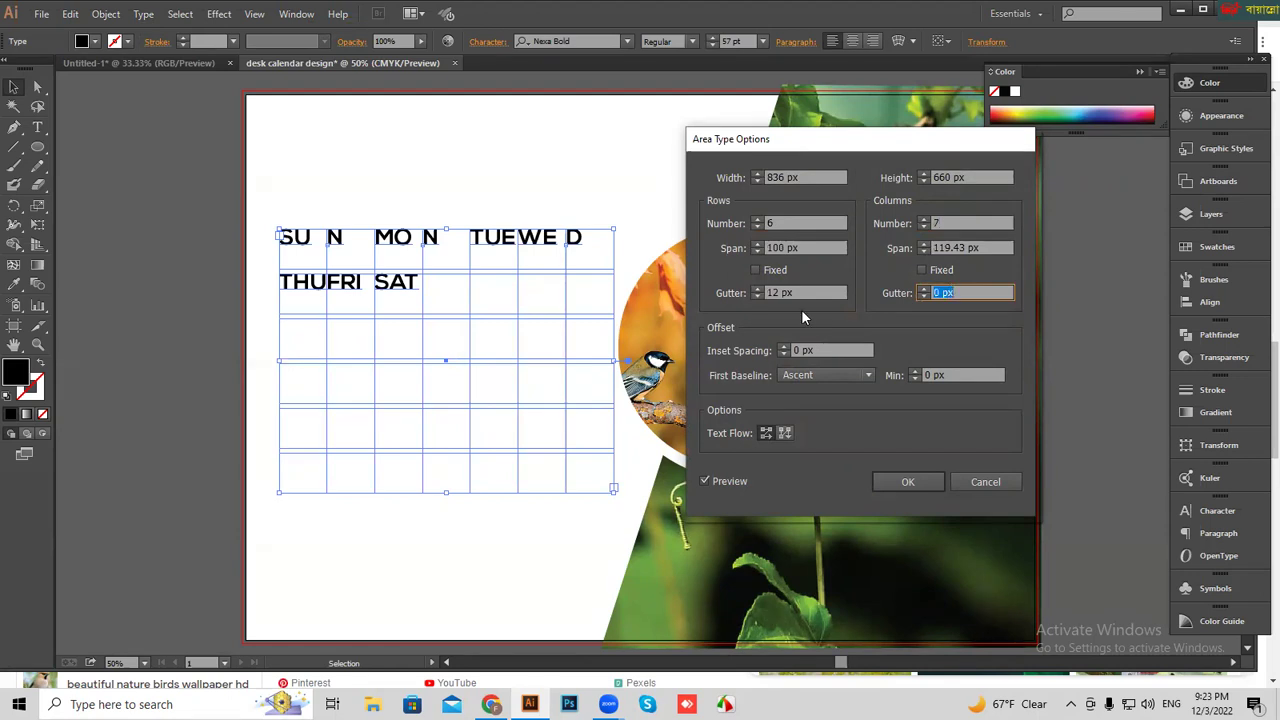
- Adjust the row and column spans so the grid measures 1000 × 660 px with SUN–SAT across the top
{"action": "scroll", "coordinate": [798, 291], "scroll_direction": "down", "scroll_amount": 3}
{"action": "scroll", "coordinate": [804, 290], "scroll_direction": "down", "scroll_amount": 3}
{"action": "scroll", "coordinate": [806, 289], "scroll_direction": "down", "scroll_amount": 2}
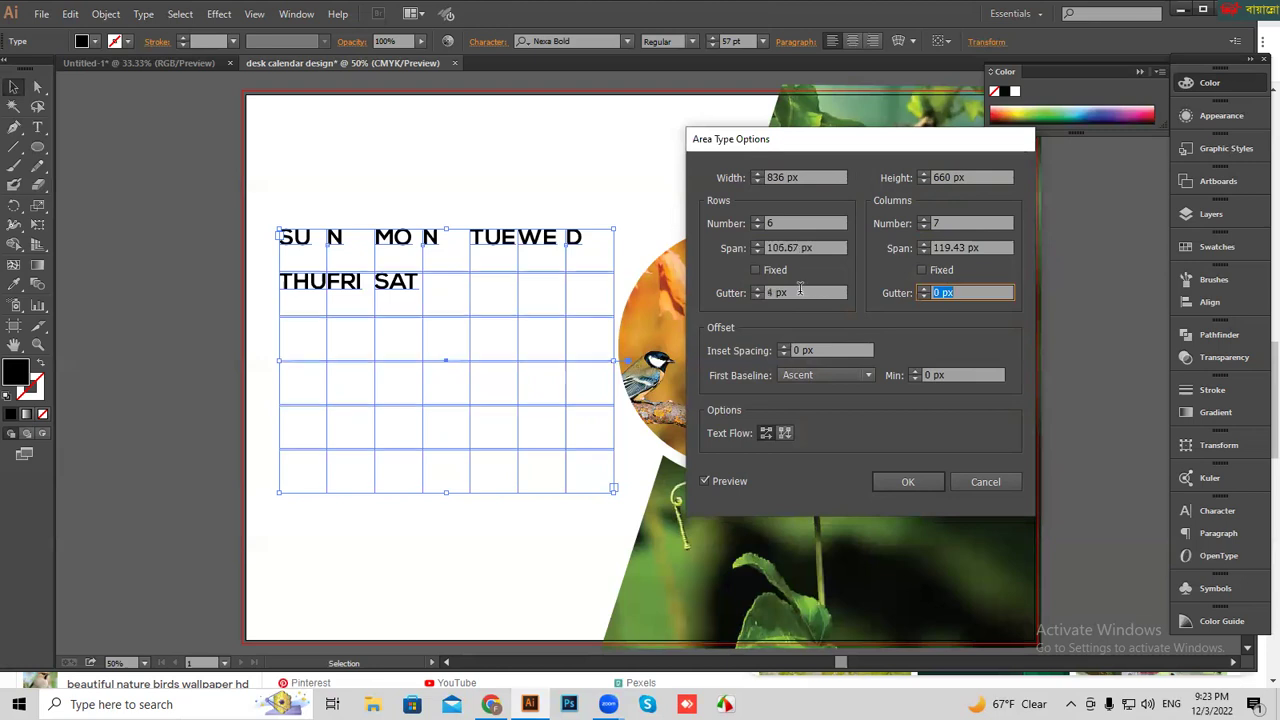
{"action": "scroll", "coordinate": [800, 289], "scroll_direction": "down", "scroll_amount": 3}
{"action": "scroll", "coordinate": [800, 289], "scroll_direction": "down", "scroll_amount": 1}
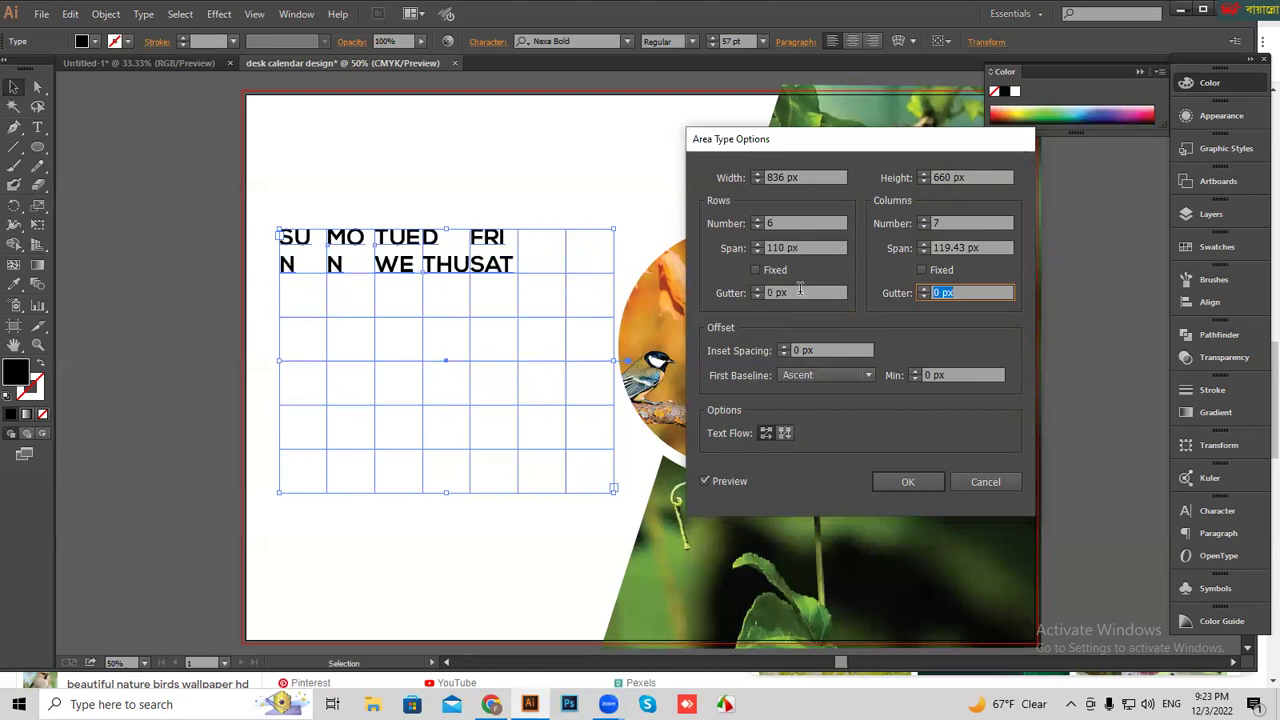
{"action": "scroll", "coordinate": [800, 289], "scroll_direction": "up", "scroll_amount": 7}
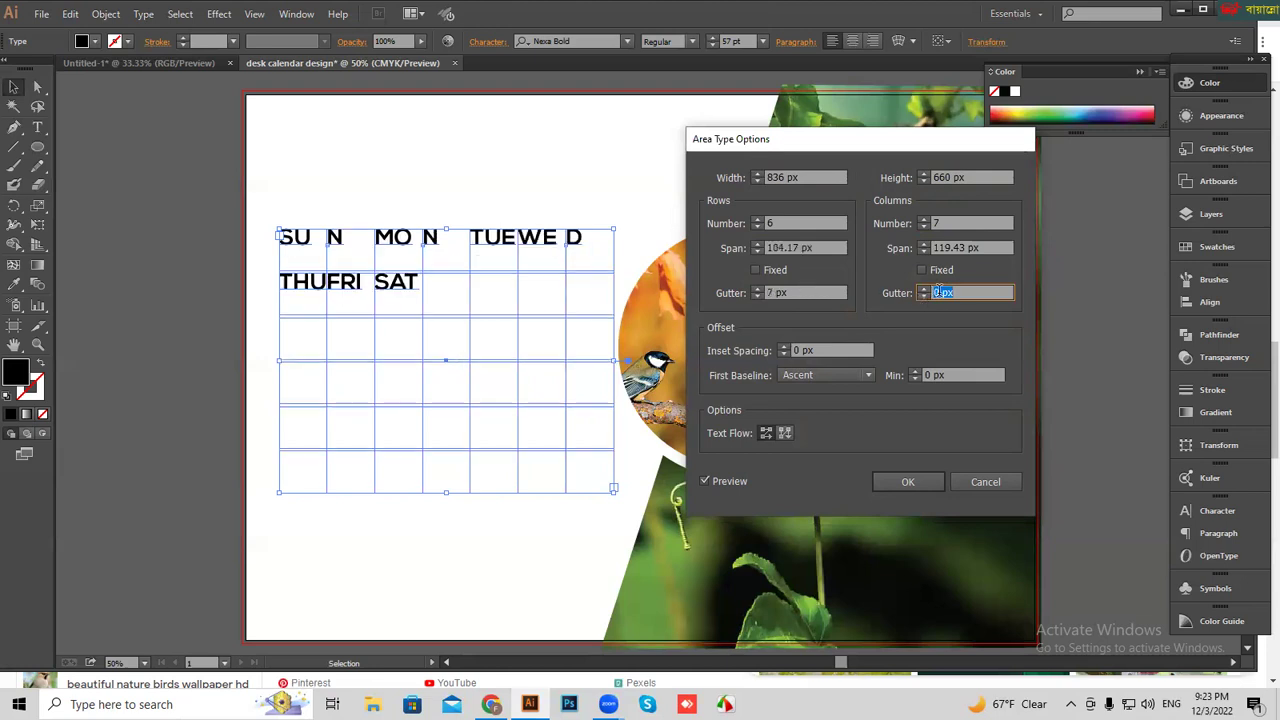
{"action": "scroll", "coordinate": [961, 291], "scroll_direction": "up", "scroll_amount": 2}
{"action": "scroll", "coordinate": [961, 291], "scroll_direction": "up", "scroll_amount": 2}
{"action": "scroll", "coordinate": [961, 291], "scroll_direction": "up", "scroll_amount": 2}
{"action": "scroll", "coordinate": [961, 291], "scroll_direction": "up", "scroll_amount": 1}
{"action": "scroll", "coordinate": [961, 291], "scroll_direction": "down", "scroll_amount": 7}
{"action": "scroll", "coordinate": [955, 245], "scroll_direction": "up", "scroll_amount": 2}
{"action": "scroll", "coordinate": [955, 245], "scroll_direction": "up", "scroll_amount": 3}
{"action": "scroll", "coordinate": [955, 245], "scroll_direction": "up", "scroll_amount": 2}
{"action": "scroll", "coordinate": [955, 245], "scroll_direction": "up", "scroll_amount": 3}
{"action": "scroll", "coordinate": [955, 245], "scroll_direction": "up", "scroll_amount": 2}
{"action": "scroll", "coordinate": [955, 245], "scroll_direction": "up", "scroll_amount": 3}
{"action": "scroll", "coordinate": [955, 245], "scroll_direction": "up", "scroll_amount": 3}
{"action": "scroll", "coordinate": [955, 245], "scroll_direction": "up", "scroll_amount": 2}
{"action": "scroll", "coordinate": [955, 245], "scroll_direction": "up", "scroll_amount": 2}
{"action": "scroll", "coordinate": [955, 245], "scroll_direction": "up", "scroll_amount": 2}
{"action": "scroll", "coordinate": [955, 245], "scroll_direction": "up", "scroll_amount": 2}
{"action": "scroll", "coordinate": [955, 245], "scroll_direction": "up", "scroll_amount": 2}
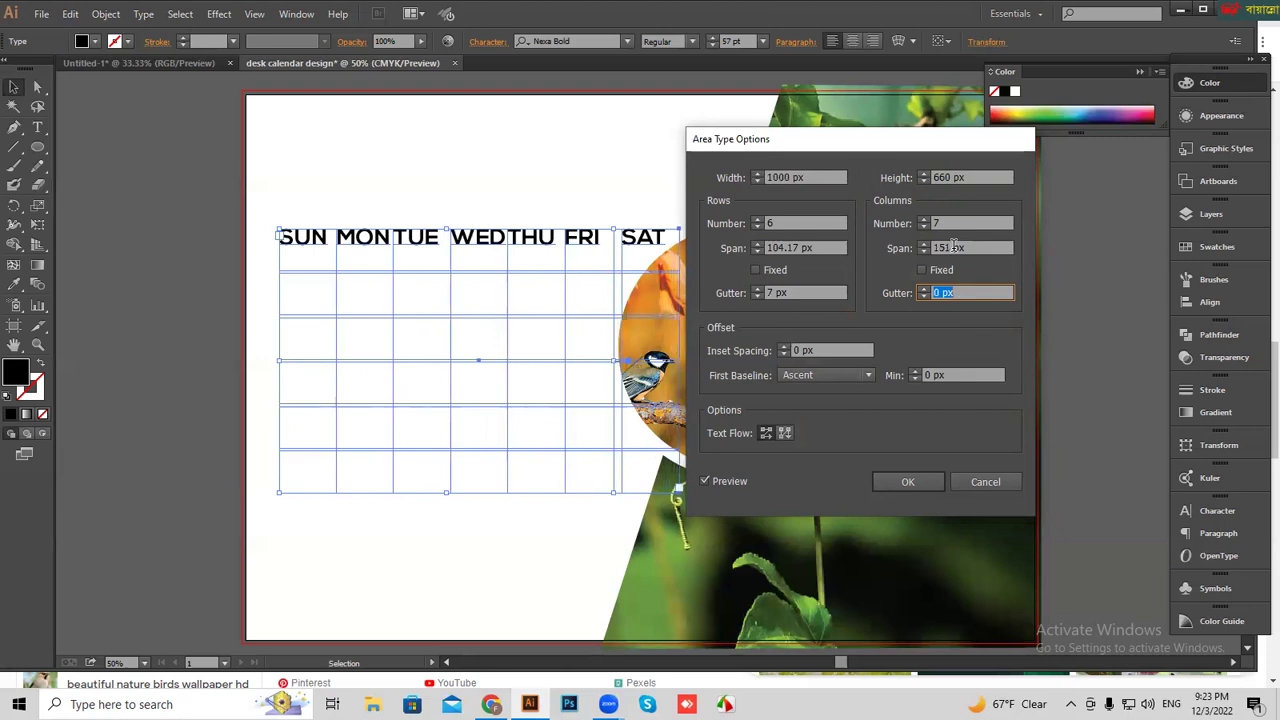
{"action": "scroll", "coordinate": [962, 291], "scroll_direction": "up", "scroll_amount": 2}
{"action": "scroll", "coordinate": [962, 291], "scroll_direction": "up", "scroll_amount": 2}
{"action": "scroll", "coordinate": [962, 291], "scroll_direction": "up", "scroll_amount": 1}
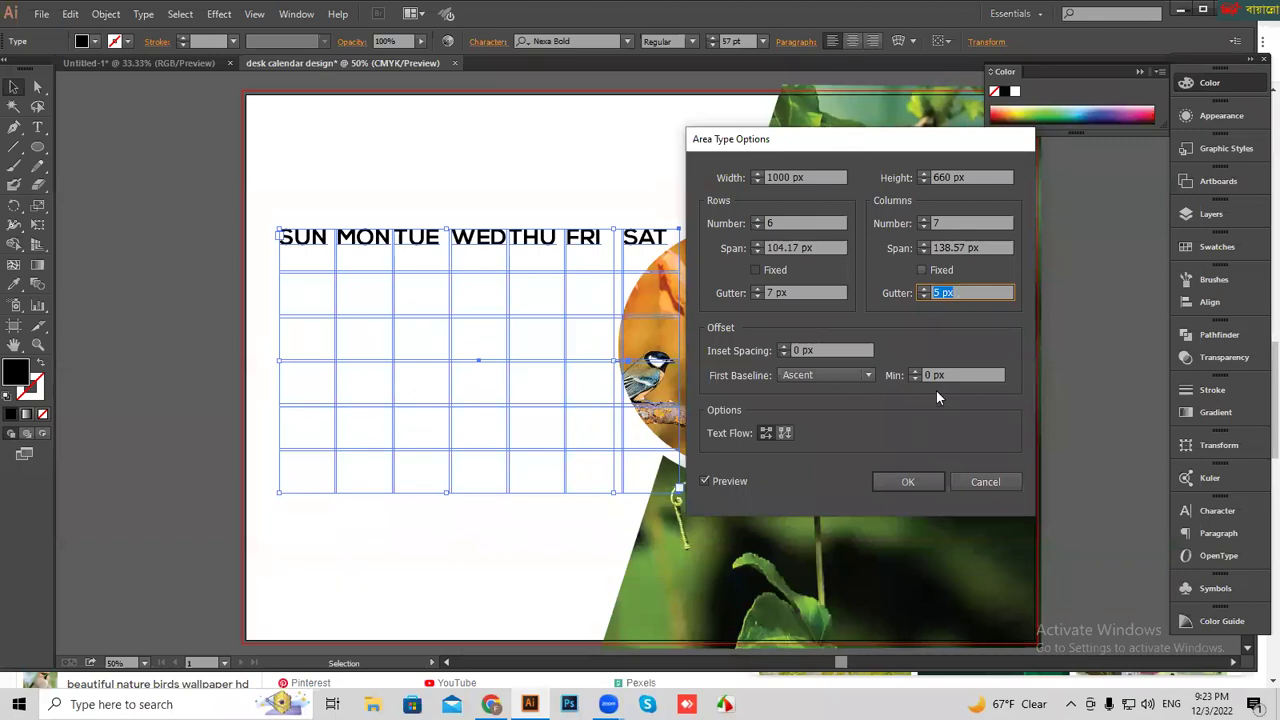
{"action": "scroll", "coordinate": [829, 349], "scroll_direction": "up", "scroll_amount": 1}
{"action": "scroll", "coordinate": [829, 349], "scroll_direction": "up", "scroll_amount": 1}
{"action": "scroll", "coordinate": [829, 349], "scroll_direction": "up", "scroll_amount": 1}
{"action": "scroll", "coordinate": [829, 349], "scroll_direction": "down", "scroll_amount": 1}
{"action": "scroll", "coordinate": [829, 349], "scroll_direction": "down", "scroll_amount": 2}
{"action": "scroll", "coordinate": [829, 349], "scroll_direction": "down", "scroll_amount": 1}
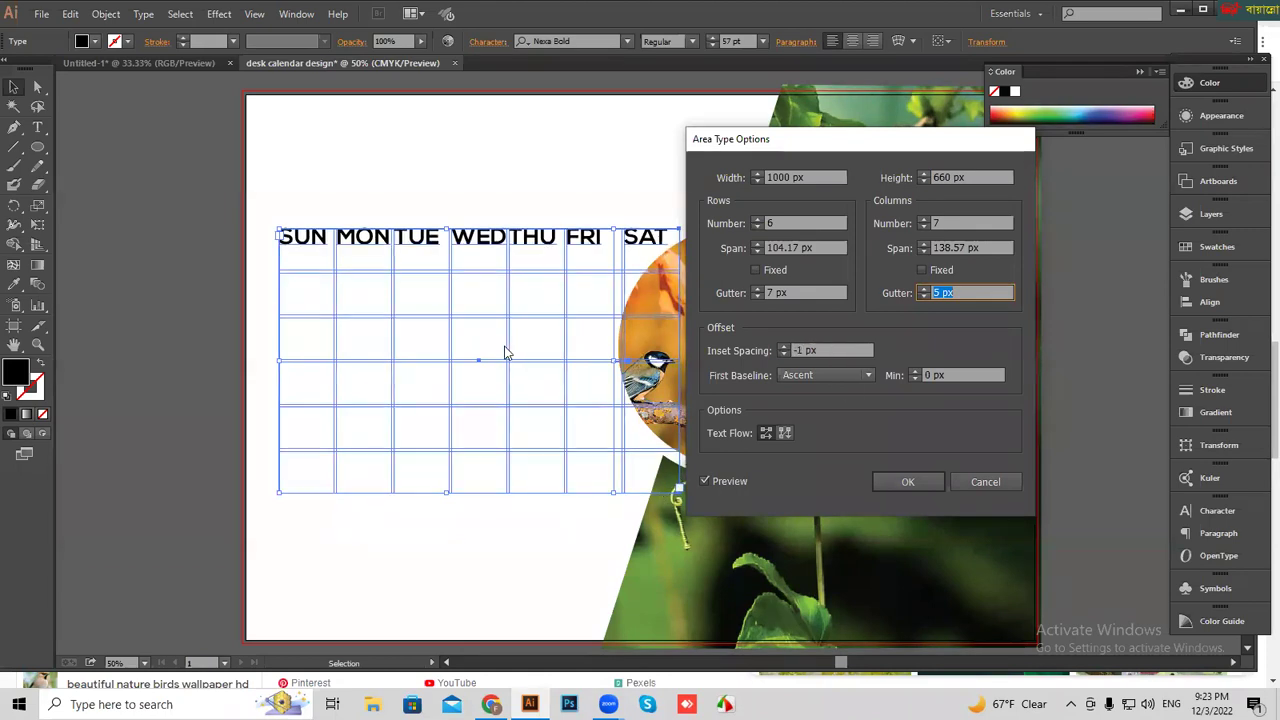
- Apply the 6×7 grid, centre each weekday name in its column, and reselect the grid
{"action": "left_click", "coordinate": [885, 480]}
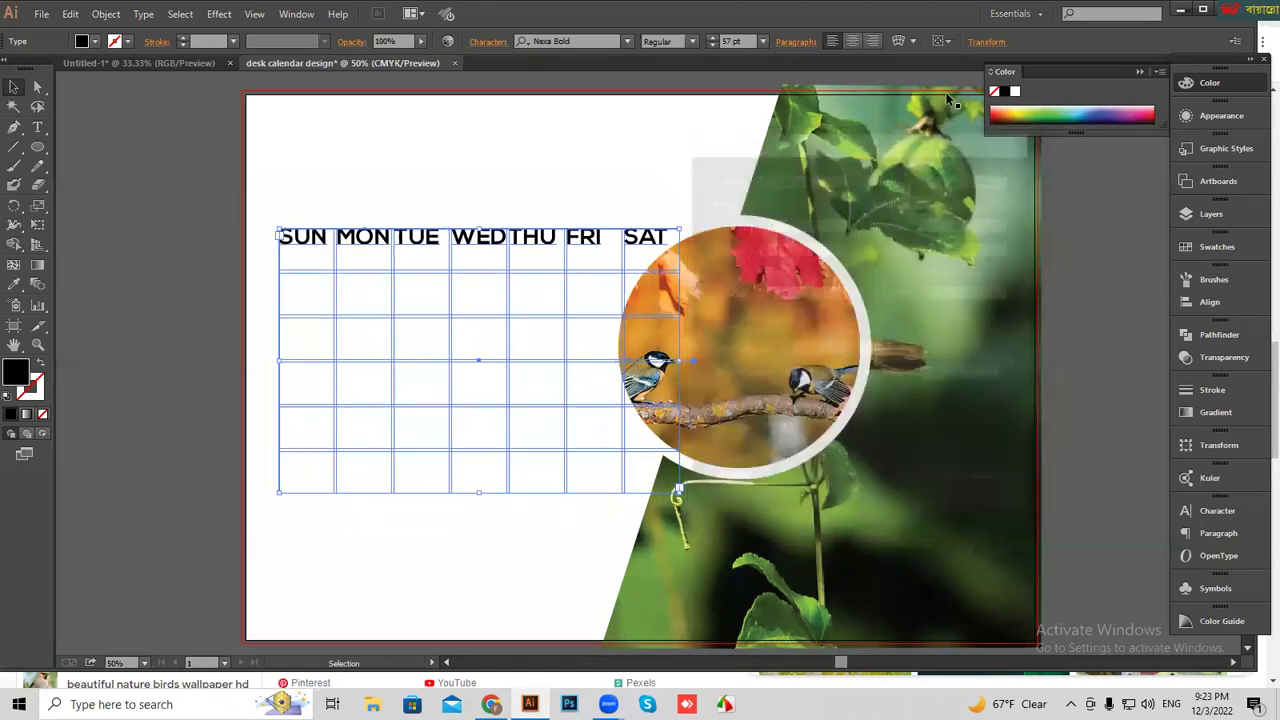
{"action": "left_click", "coordinate": [851, 41]}
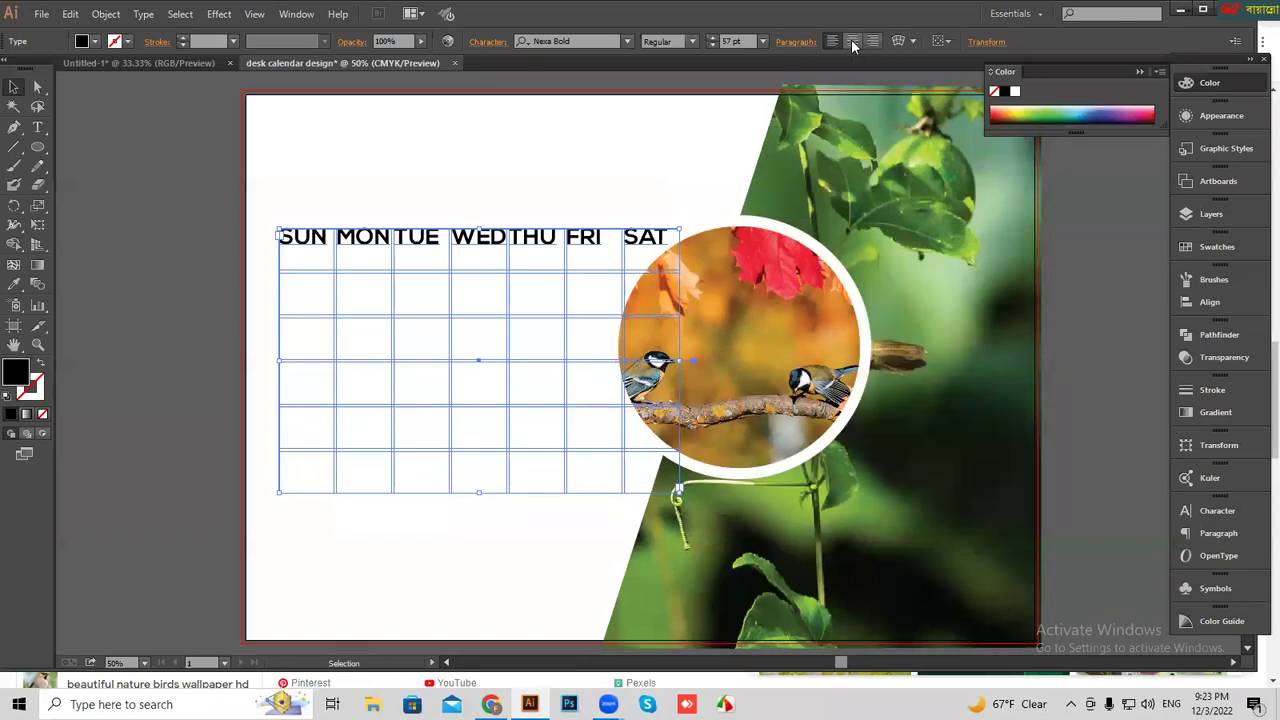
{"action": "left_click", "coordinate": [460, 144]}
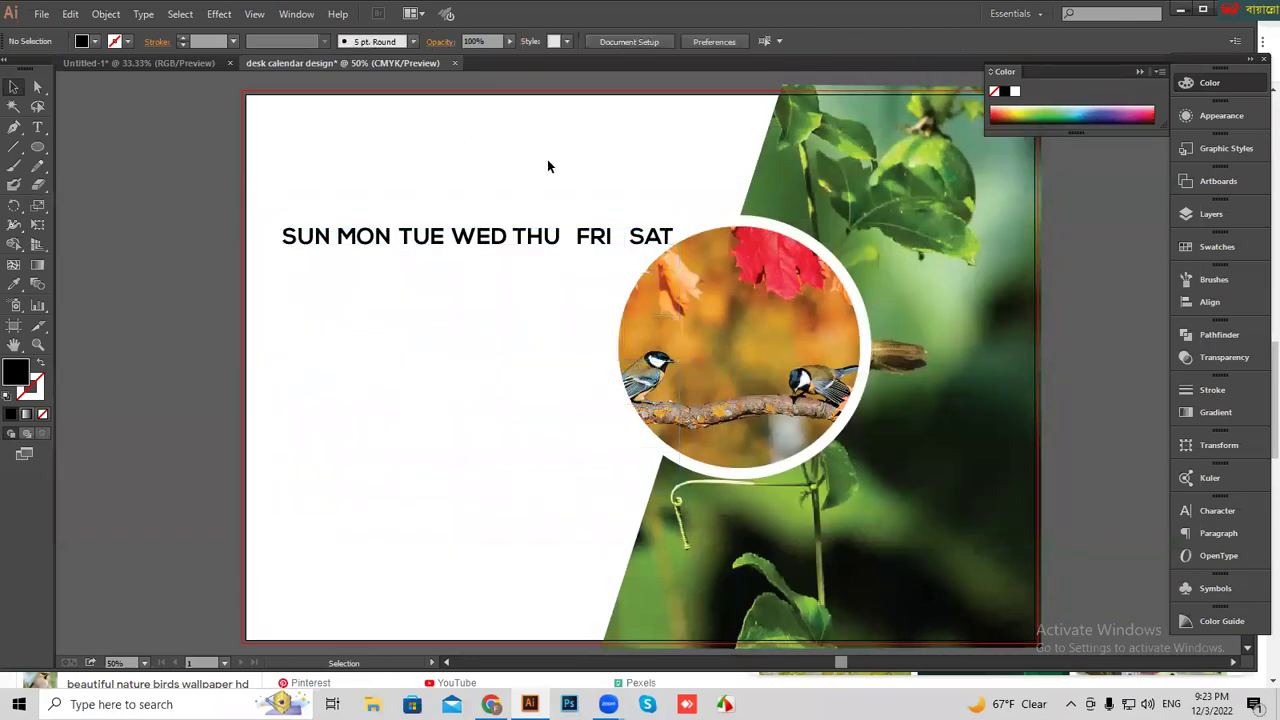
{"action": "scroll", "coordinate": [434, 380], "scroll_direction": "right", "scroll_amount": 1}
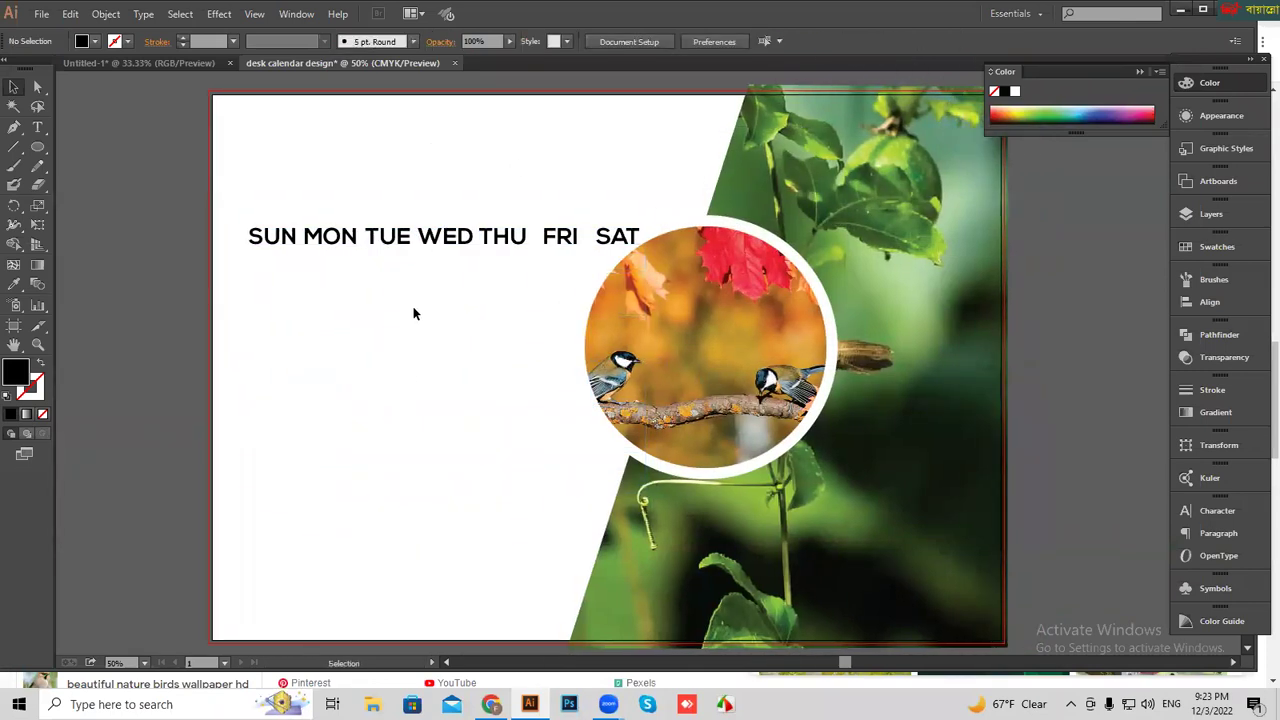
{"action": "left_click", "coordinate": [445, 248]}
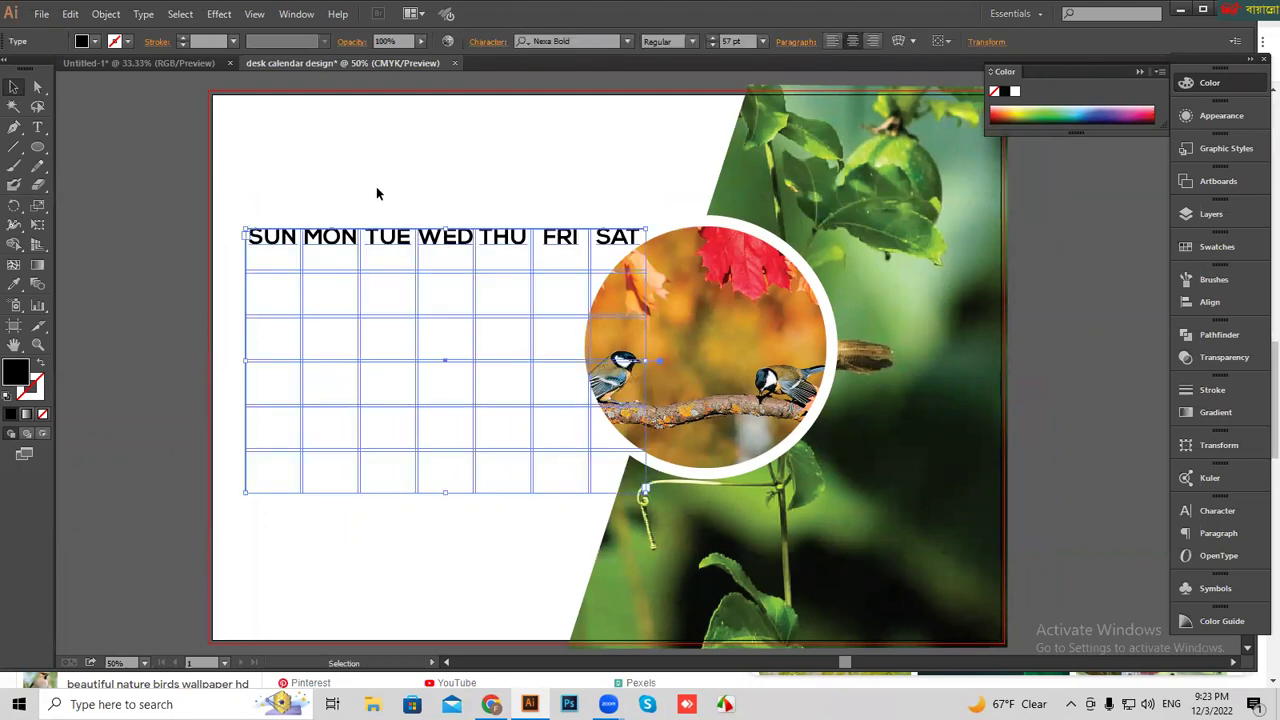
{"action": "scroll", "coordinate": [417, 286], "scroll_direction": "up", "scroll_amount": 2}
{"action": "scroll", "coordinate": [417, 286], "scroll_direction": "left", "scroll_amount": 2}
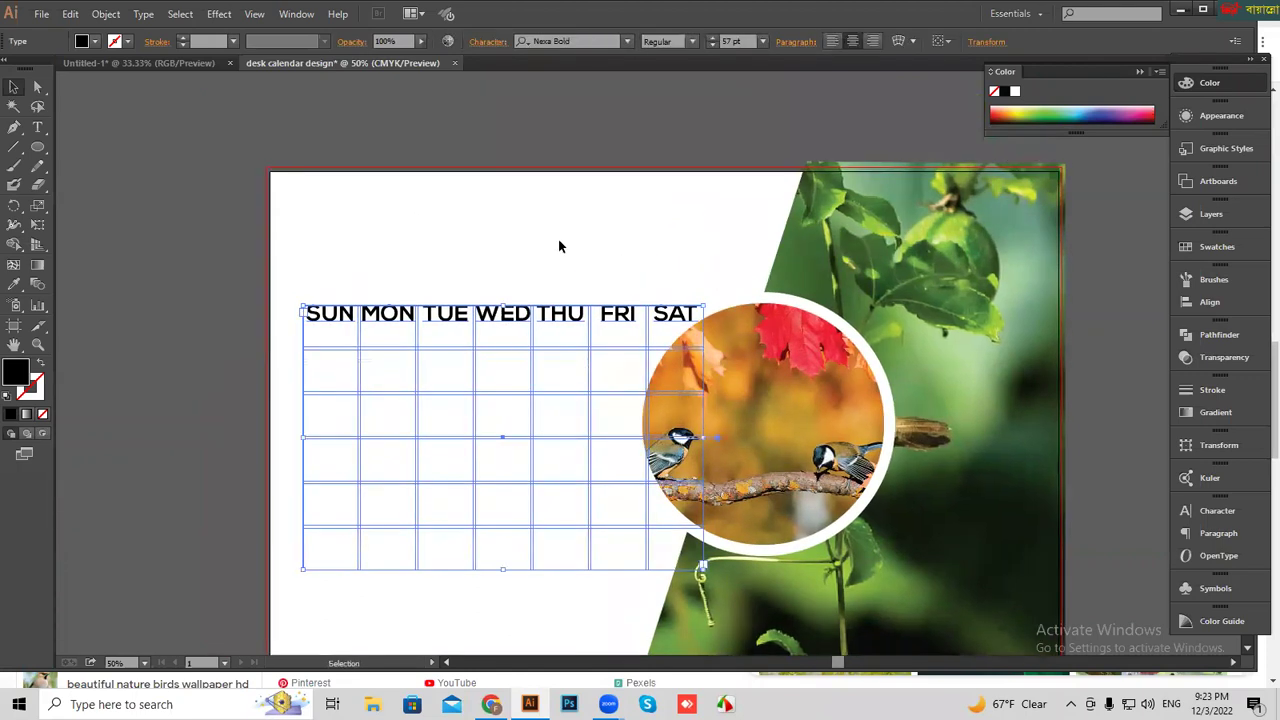
{"action": "left_click", "coordinate": [99, 18]}
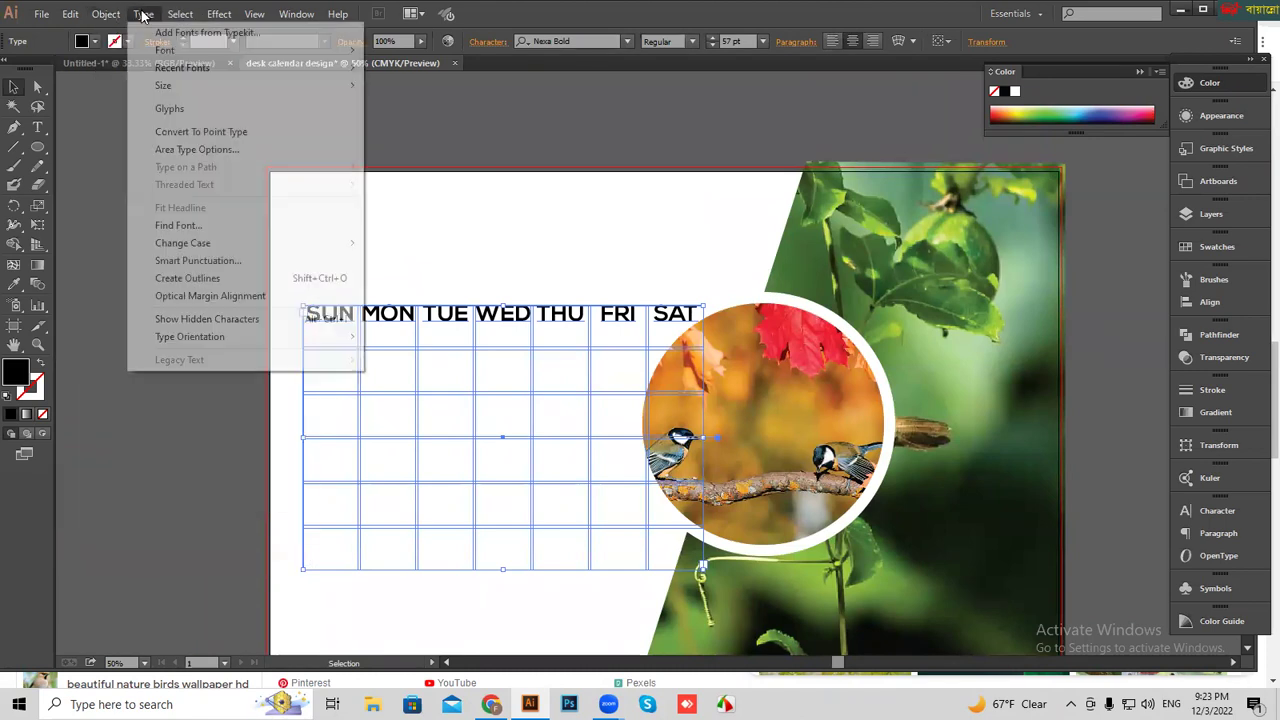
- Resize the weekday grid to 144 px columns and 90 px rows, 1000 × 575 px overall
{"action": "left_click", "coordinate": [172, 150]}
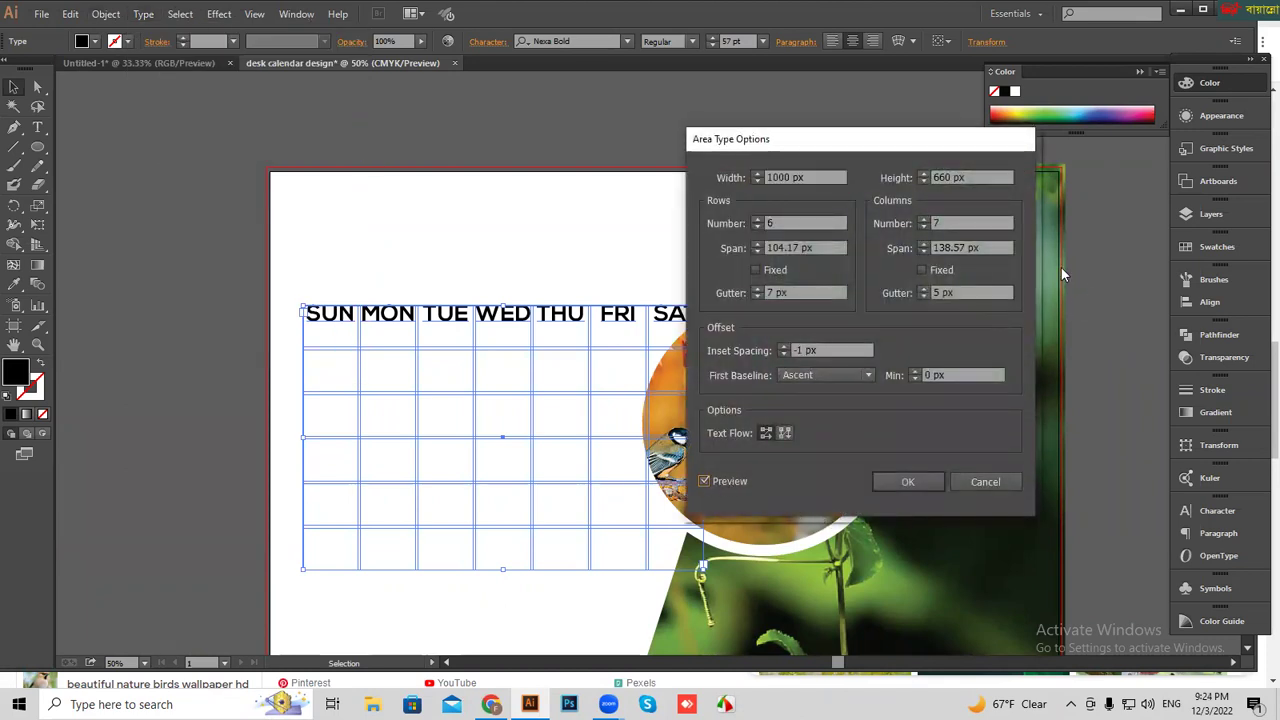
{"action": "type", "text": "139"}
{"action": "key", "text": "Tab"}
{"action": "double_click", "coordinate": [806, 247]}
{"action": "type", "text": "106"}
{"action": "key", "text": "Tab"}
{"action": "key", "text": "Down"}
{"action": "key", "text": "Down"}
{"action": "key", "text": "Down"}
{"action": "key", "text": "Down"}
{"action": "key", "text": "Down"}
{"action": "key", "text": "Down"}
{"action": "key", "text": "Down"}
{"action": "key", "text": "Down"}
{"action": "key", "text": "Down"}
{"action": "key", "text": "Down"}
{"action": "key", "text": "Down"}
{"action": "key", "text": "Down"}
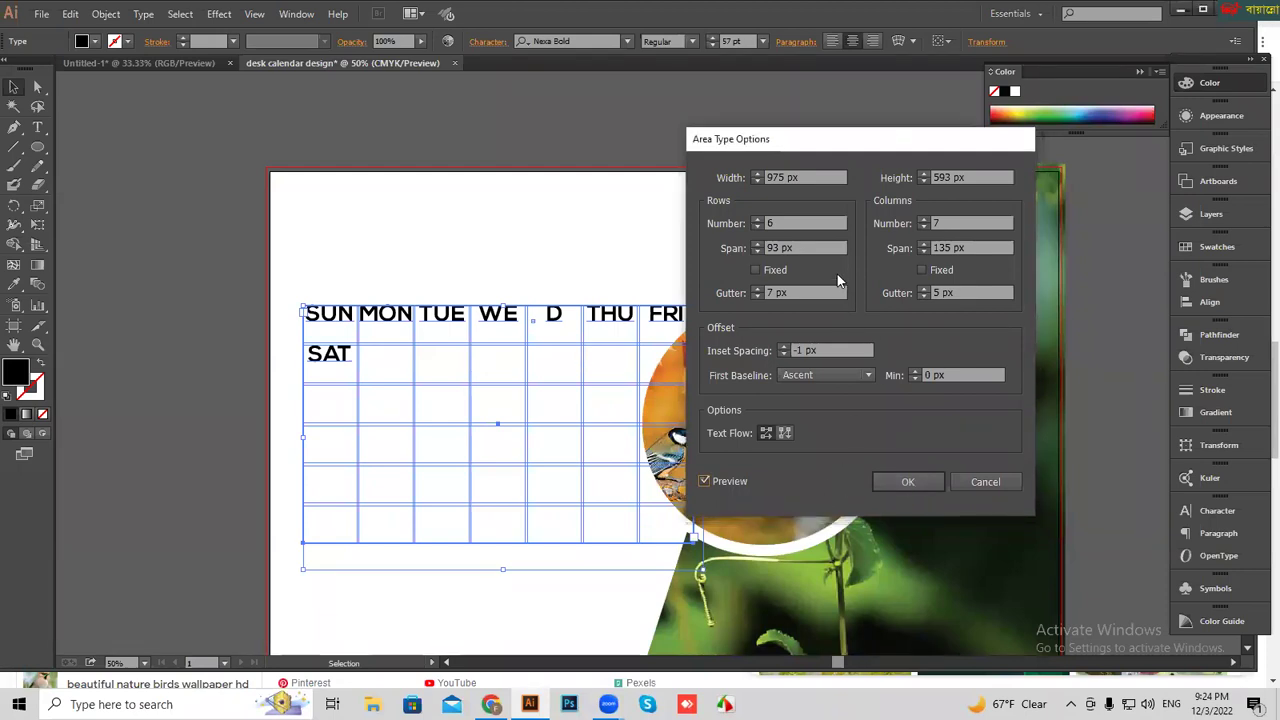
{"action": "triple_click", "coordinate": [972, 248]}
{"action": "type", "text": "144"}
{"action": "key", "text": "Tab"}
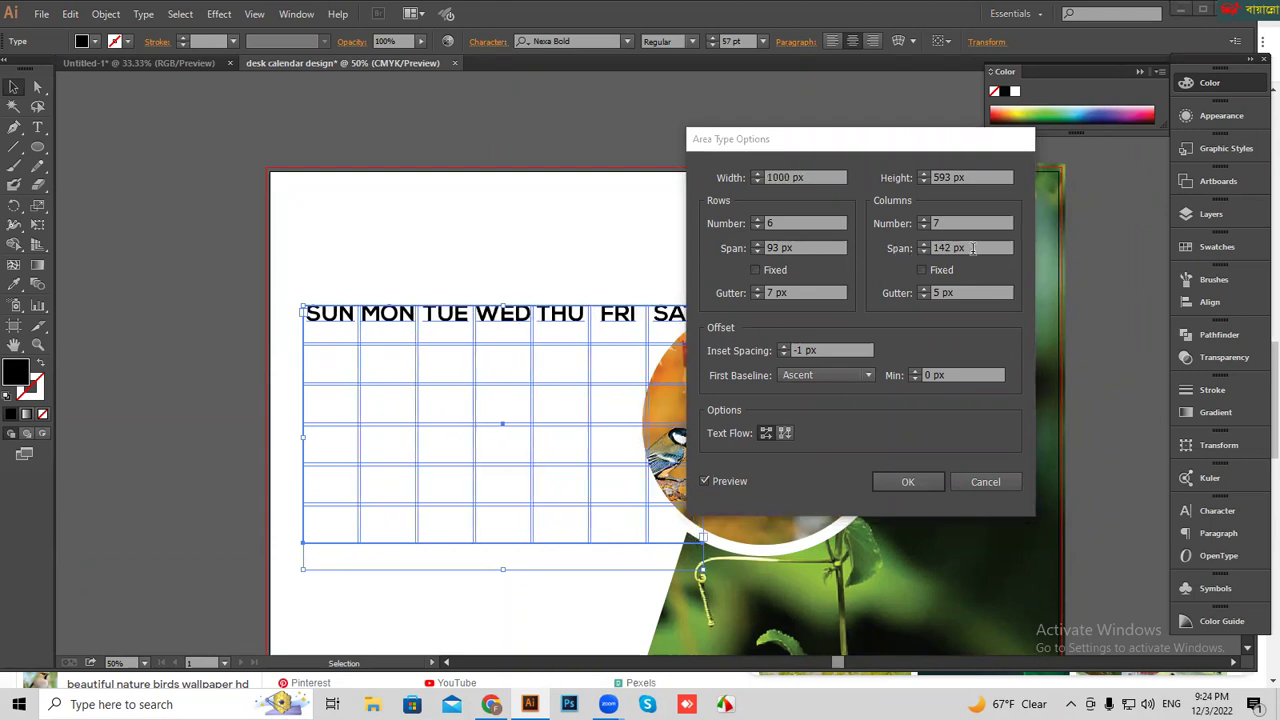
{"action": "key", "text": "Down"}
{"action": "key", "text": "Down"}
{"action": "key", "text": "Down"}
{"action": "key", "text": "Down"}
{"action": "left_click", "coordinate": [997, 483]}
{"action": "left_click", "coordinate": [626, 271]}
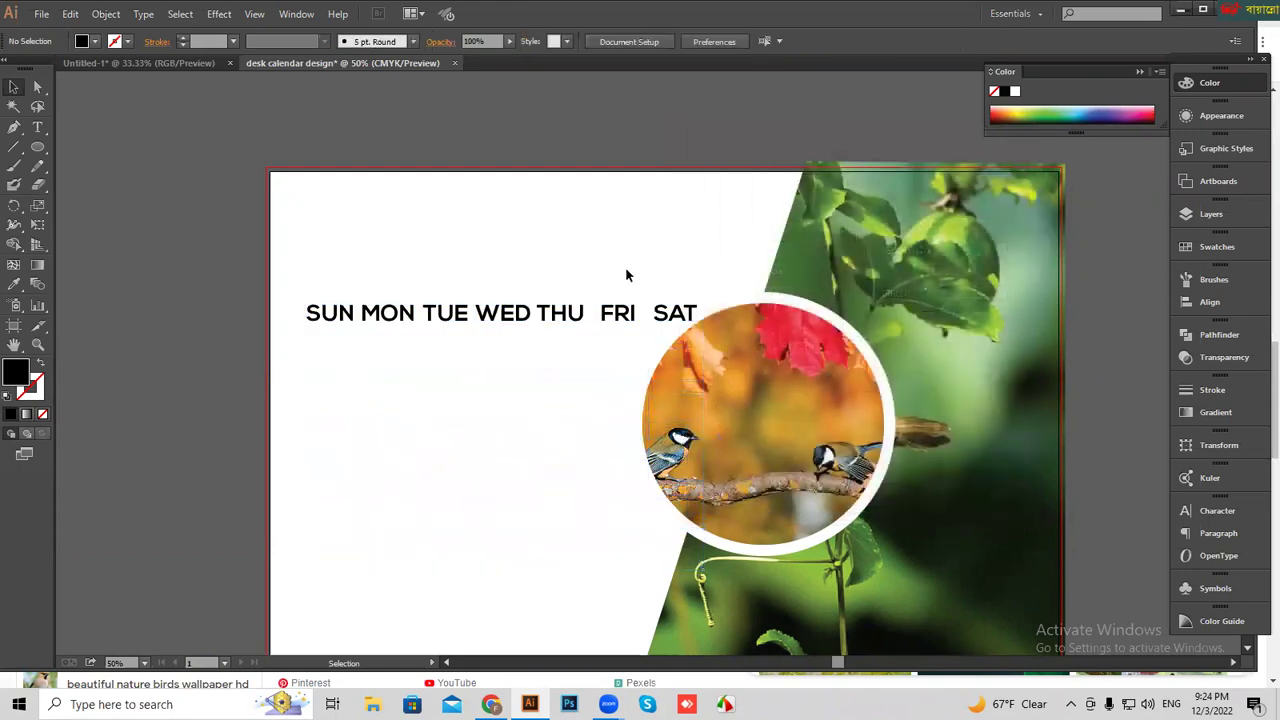
- Delete the one-line weekday grid and move the stacked SUN–SAT list off the artboard's left side
{"action": "left_click", "coordinate": [37, 127]}
{"action": "left_click", "coordinate": [334, 300]}
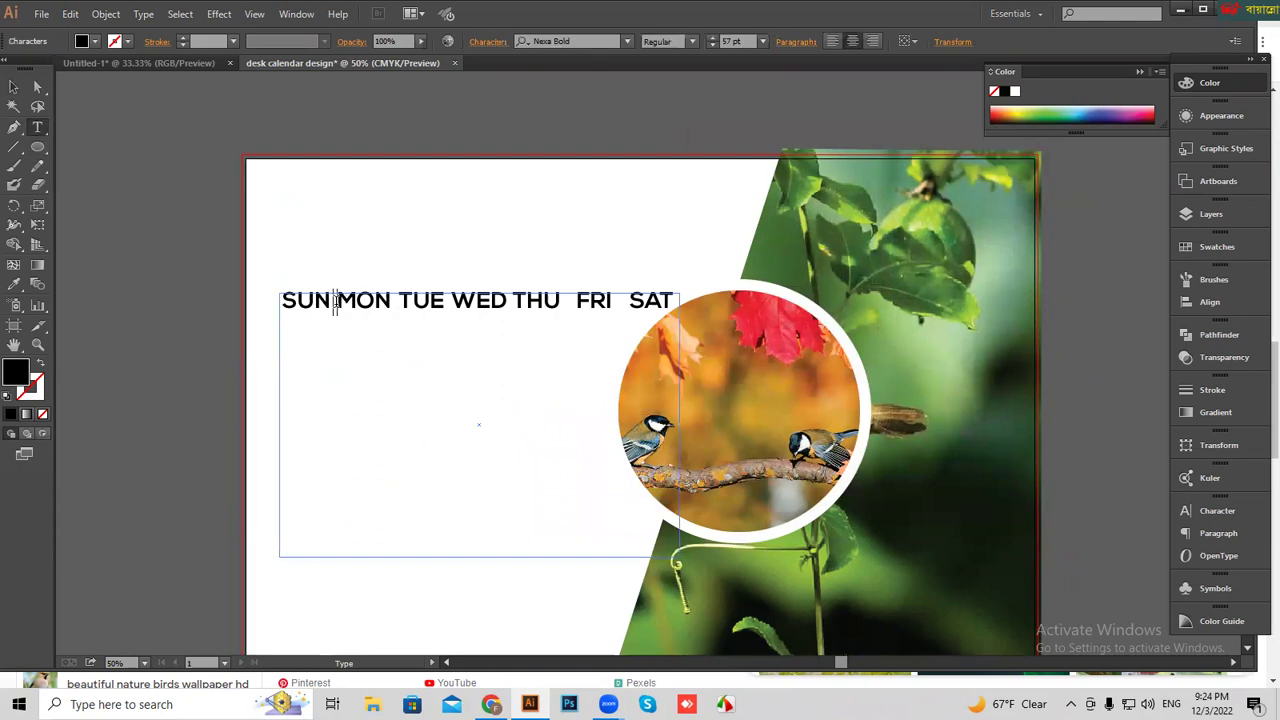
{"action": "key", "text": "Escape"}
{"action": "left_click", "coordinate": [515, 300]}
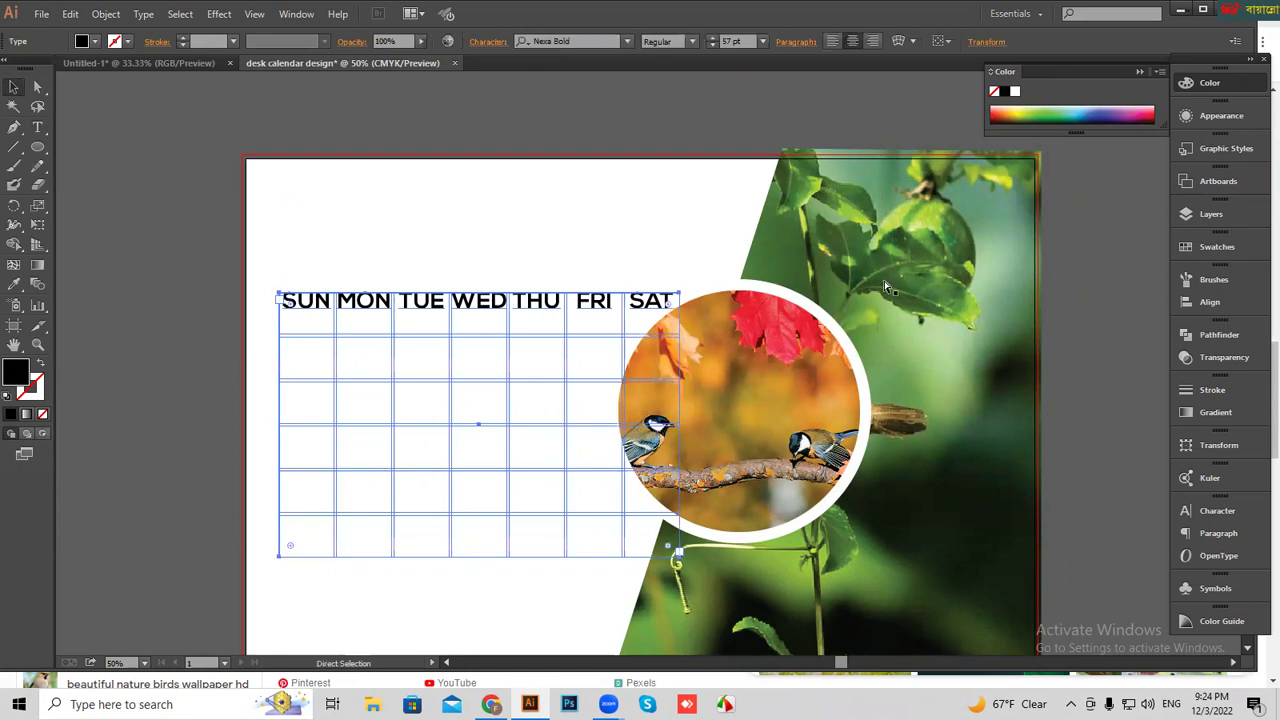
{"action": "left_click", "coordinate": [36, 136]}
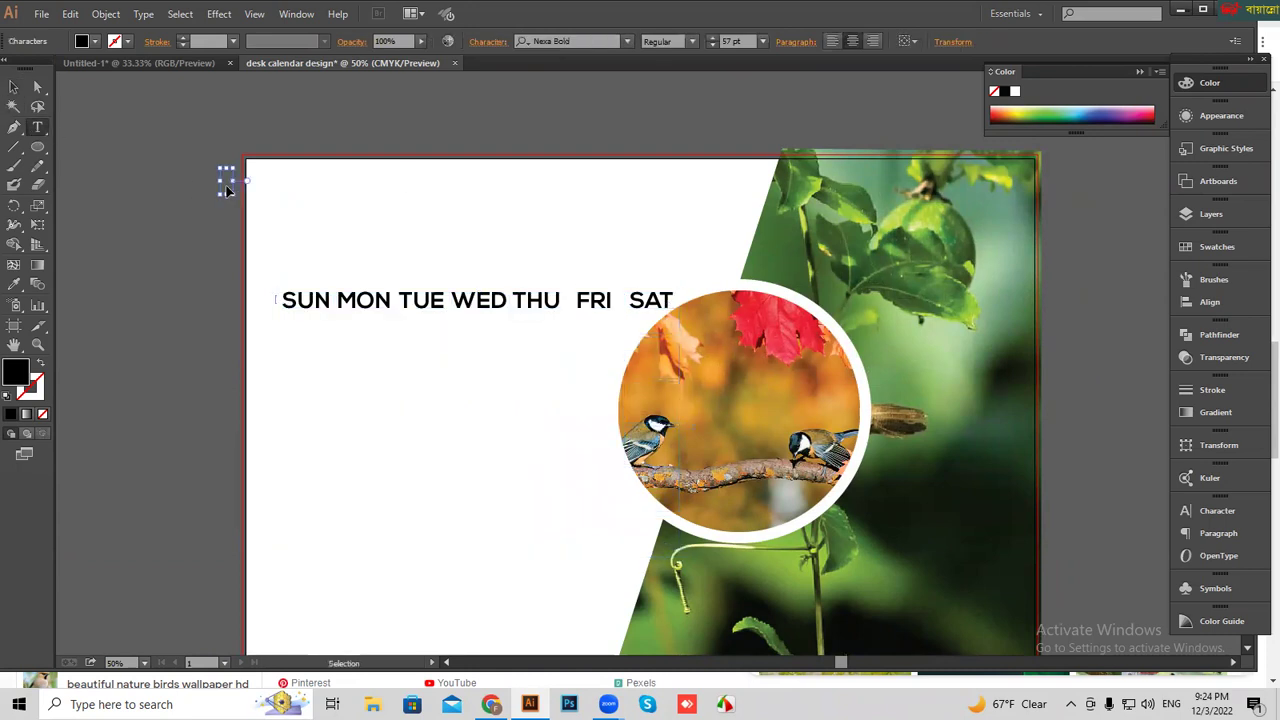
{"action": "type", "text": "SUN MON TUE WED THU FRI SAT"}
{"action": "left_click", "coordinate": [13, 87]}
{"action": "mouse_move", "coordinate": [421, 200]}
{"action": "left_mouse_down"}
{"action": "mouse_move", "coordinate": [502, 452]}
{"action": "mouse_move", "coordinate": [489, 449]}
{"action": "left_mouse_up"}
{"action": "key", "text": "Delete"}
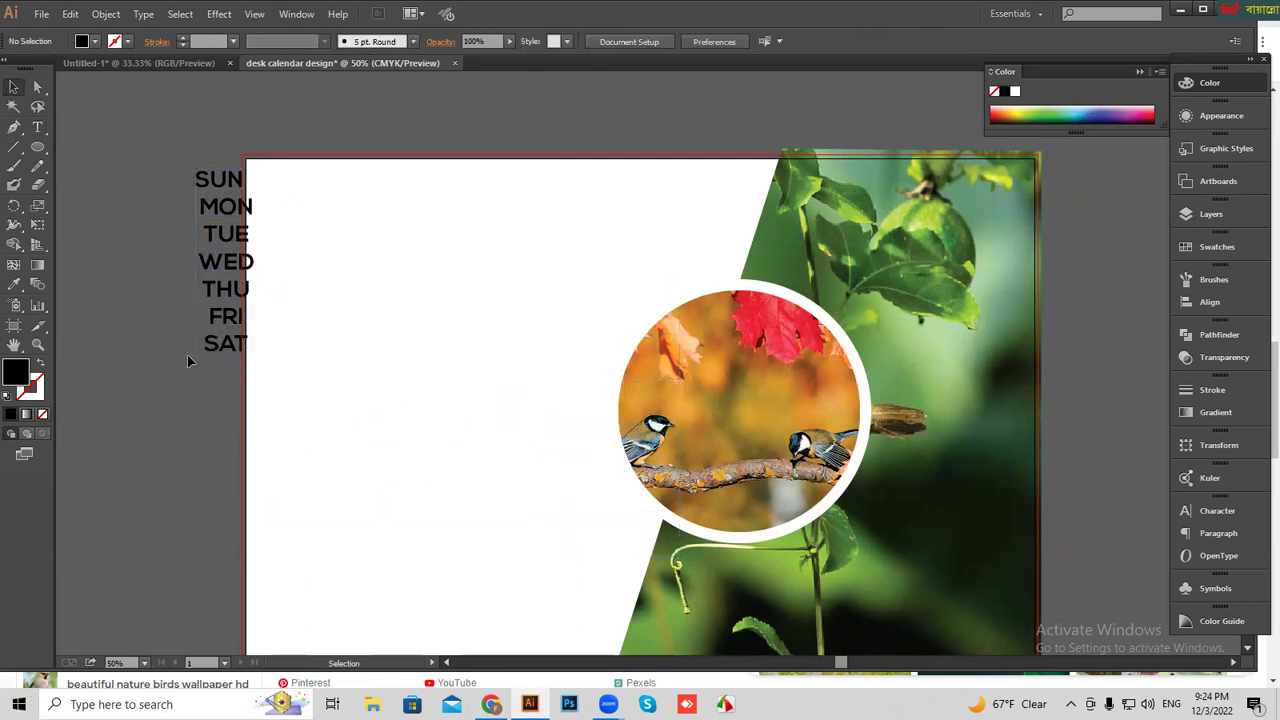
{"action": "left_click_drag", "start_coordinate": [187, 360], "coordinate": [97, 410]}
{"action": "left_click", "coordinate": [37, 127]}
- Draw a large text frame on the artboard's left half and paste the day names into it
{"action": "left_click_drag", "start_coordinate": [268, 245], "coordinate": [298, 312]}
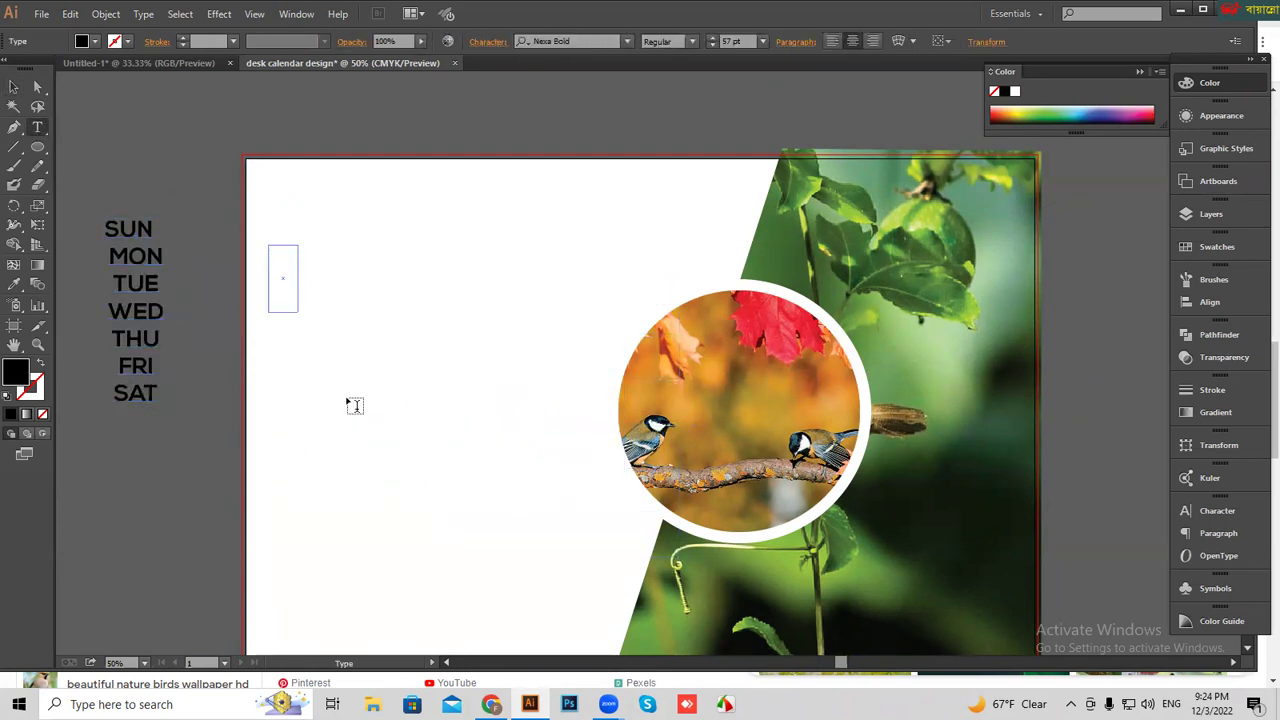
{"action": "left_click_drag", "start_coordinate": [348, 399], "coordinate": [620, 524]}
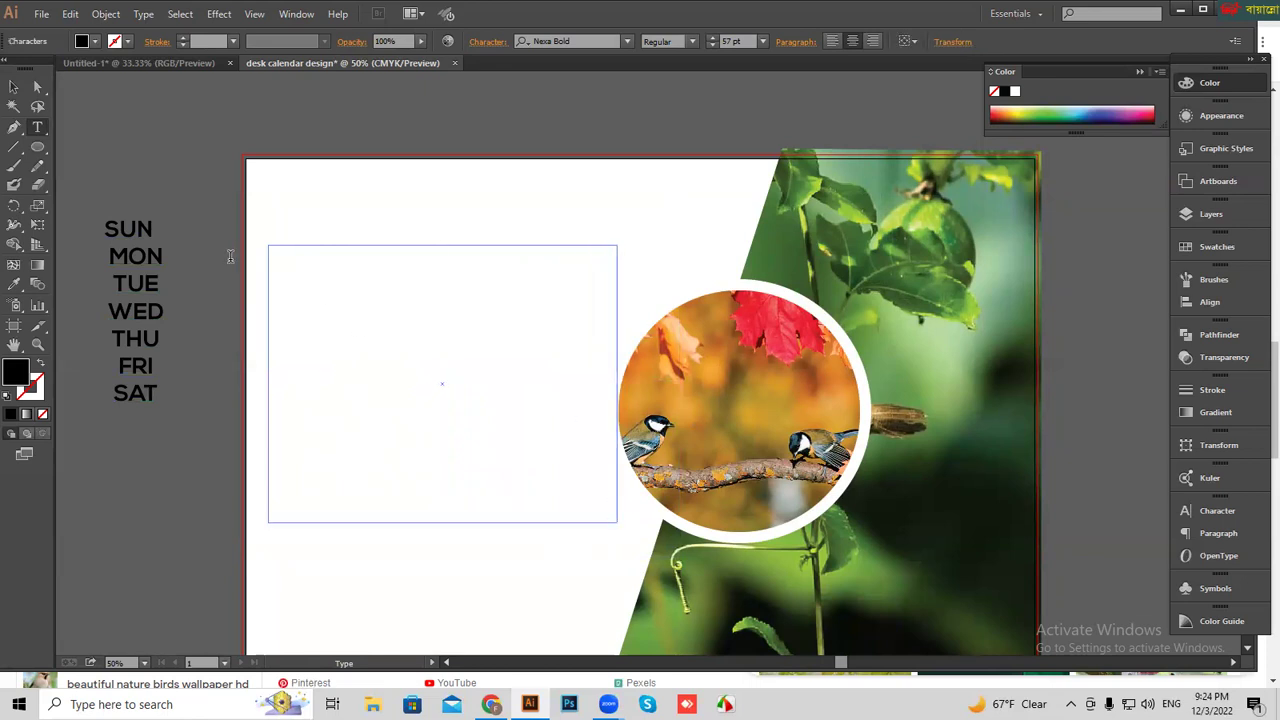
{"action": "key", "text": "Escape"}
{"action": "type", "text": "SUN MON TUE WED THU FRI SAT"}
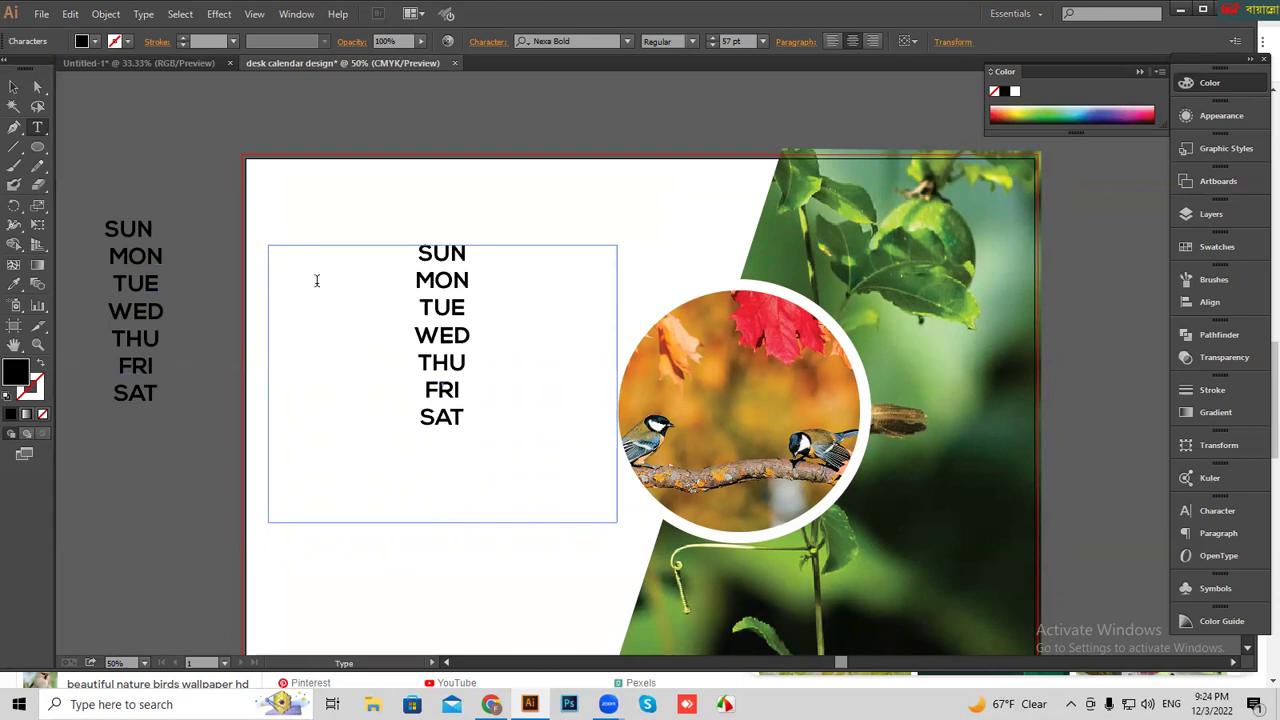
- Try a 6-row layout for the frame in Area Type Options, then cancel it
{"action": "left_click", "coordinate": [143, 14]}
{"action": "left_click", "coordinate": [193, 149]}
{"action": "left_click", "coordinate": [705, 481]}
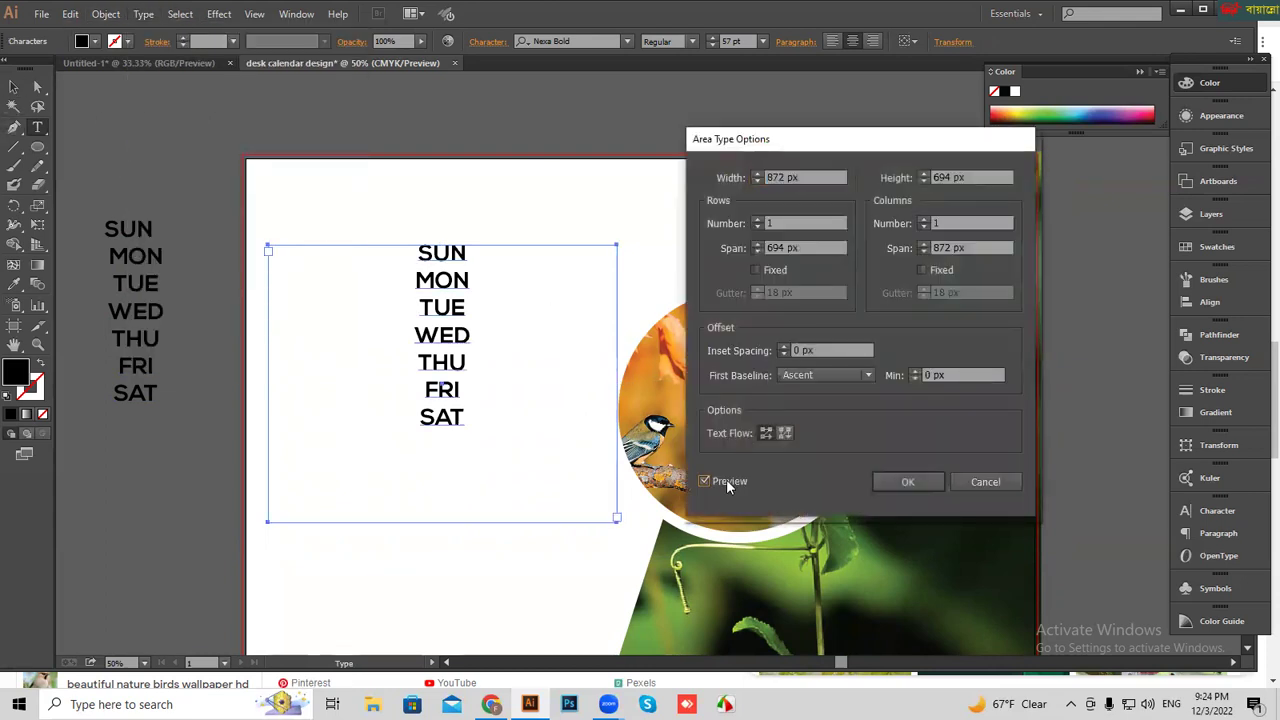
{"action": "double_click", "coordinate": [789, 224]}
{"action": "type", "text": "6"}
{"action": "double_click", "coordinate": [950, 224]}
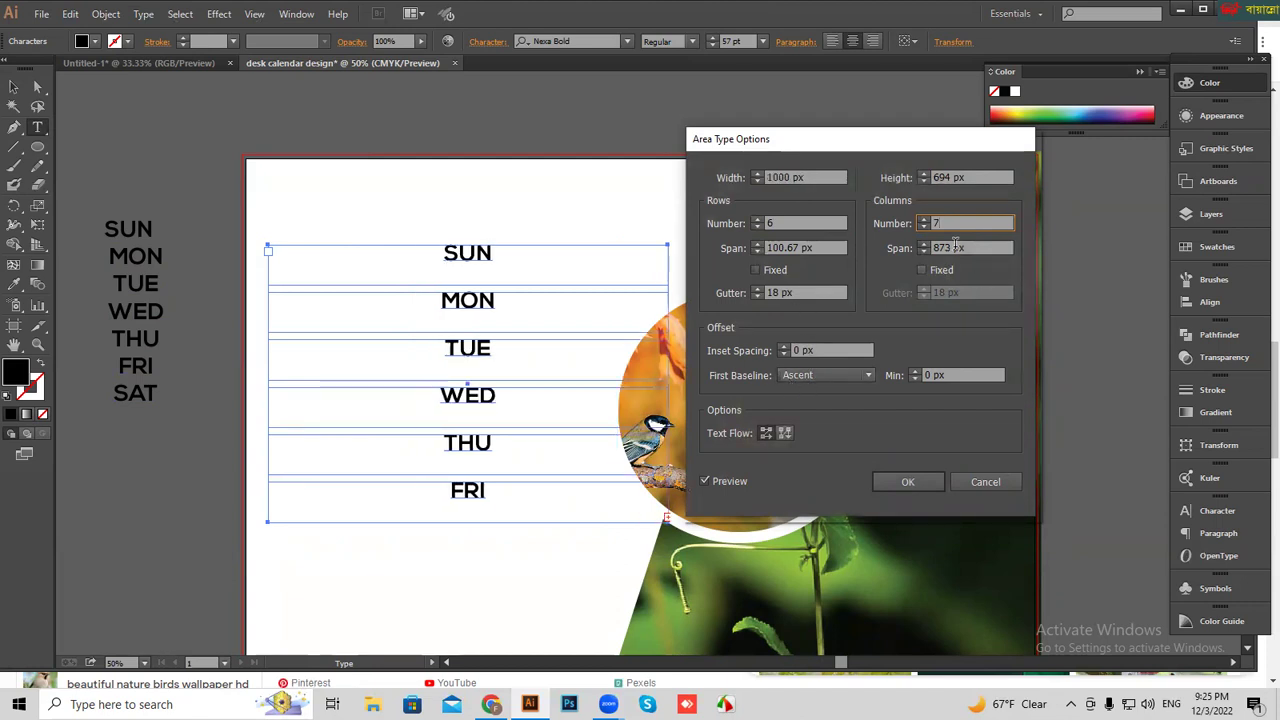
{"action": "left_click", "coordinate": [985, 482]}
- Clear the pasted day names out of the frame and deselect it
{"action": "key", "text": "ctrl+a"}
{"action": "key", "text": "BackSpace"}
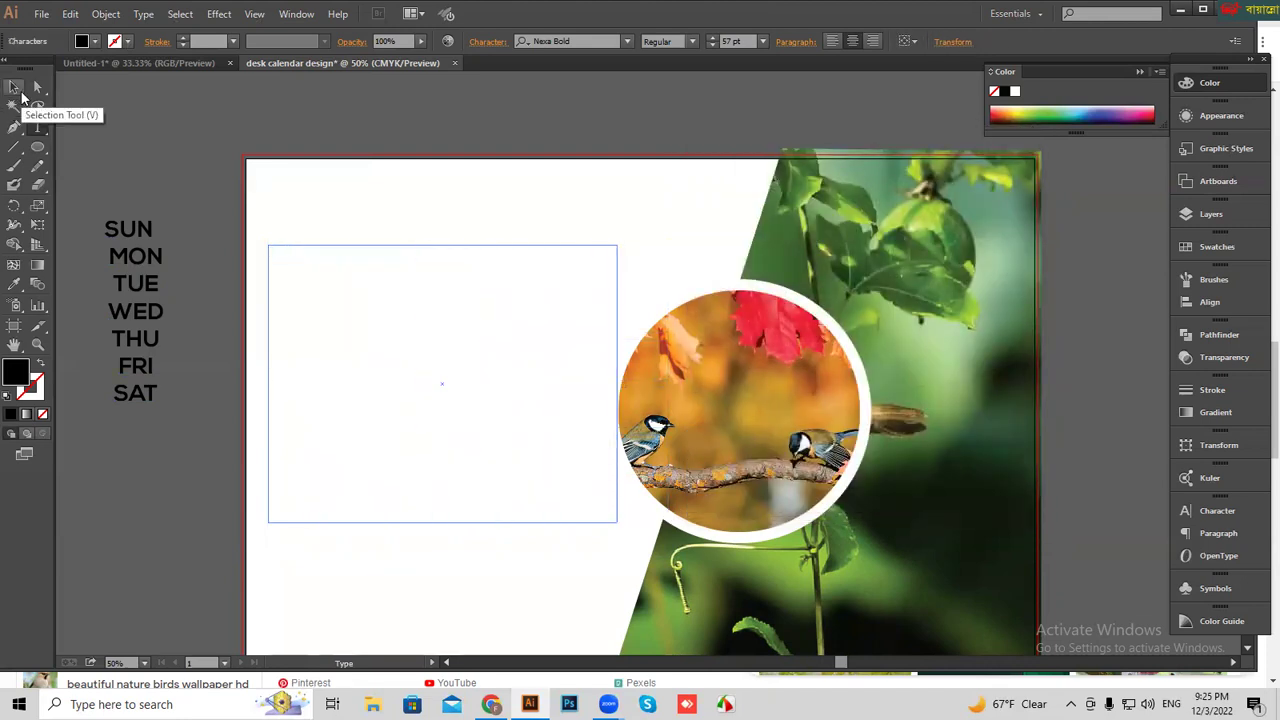
{"action": "key", "text": "Escape"}
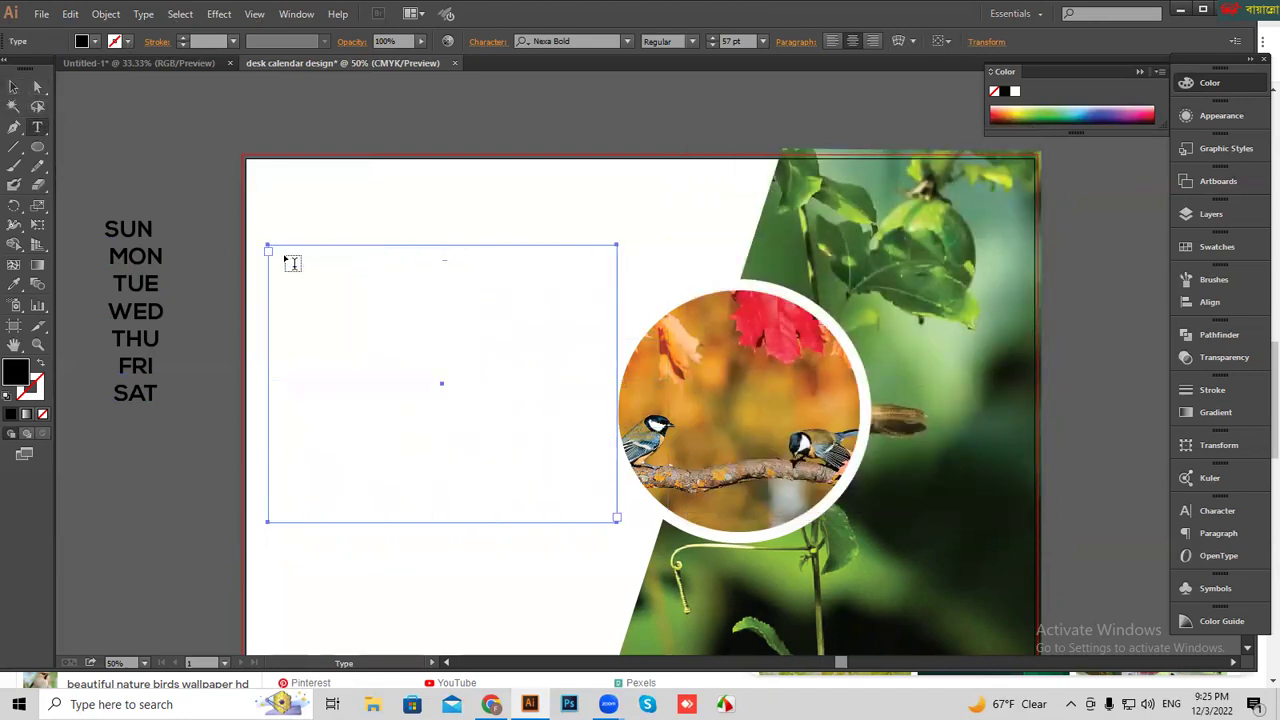
{"action": "left_click", "coordinate": [12, 88]}
{"action": "left_click", "coordinate": [365, 356]}
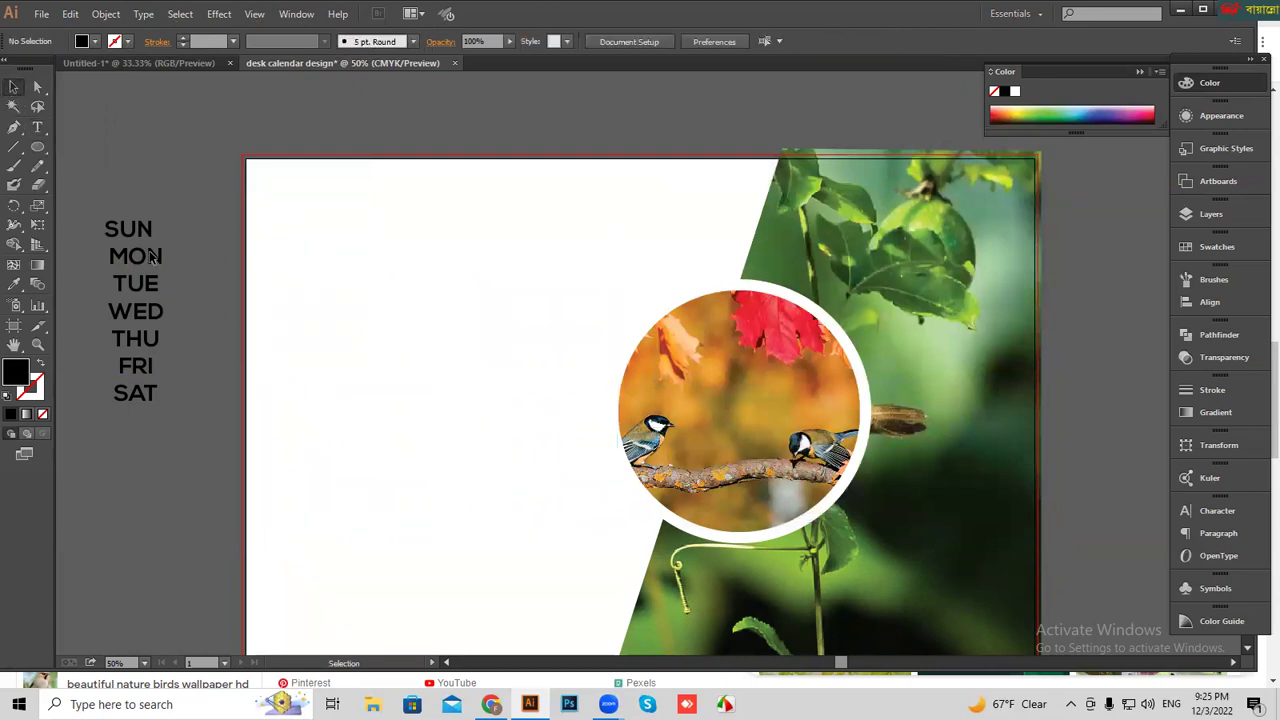
- Draw a text area on the artboard's left half and adjust its lower-right corner
{"action": "left_click", "coordinate": [37, 128]}
{"action": "left_click_drag", "start_coordinate": [260, 237], "coordinate": [613, 489]}
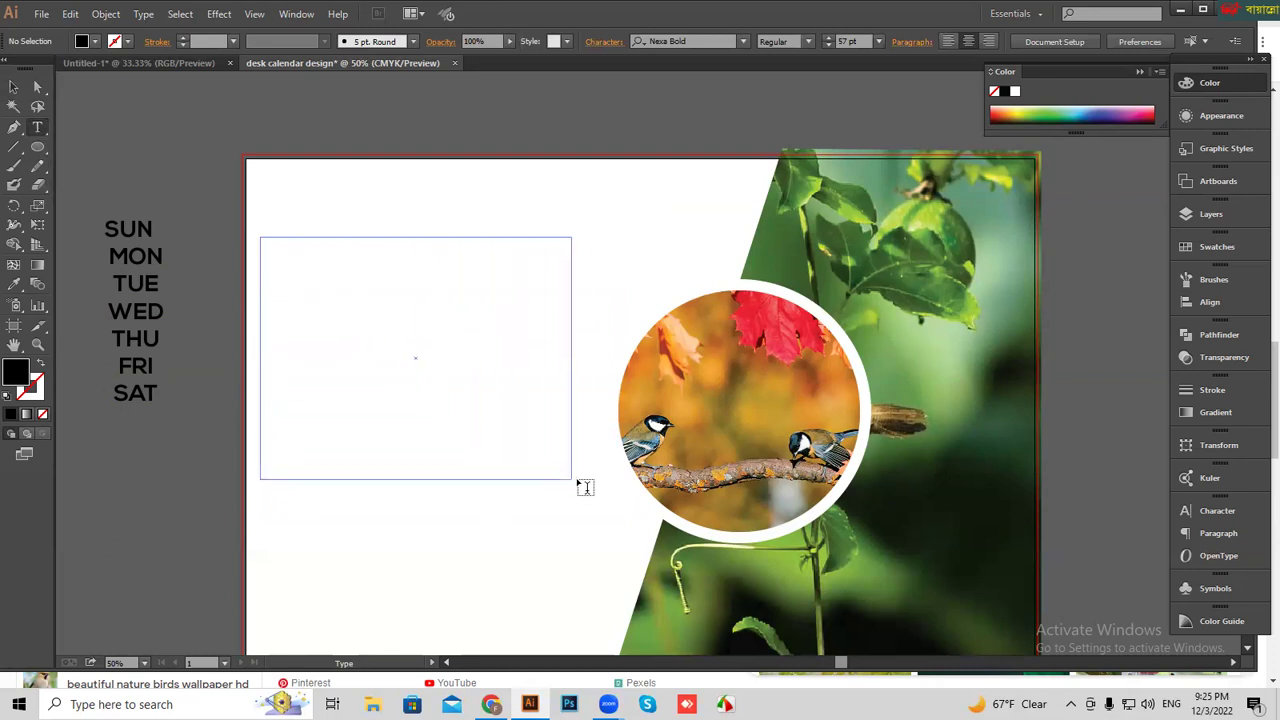
{"action": "left_click_drag", "start_coordinate": [614, 489], "coordinate": [616, 463]}
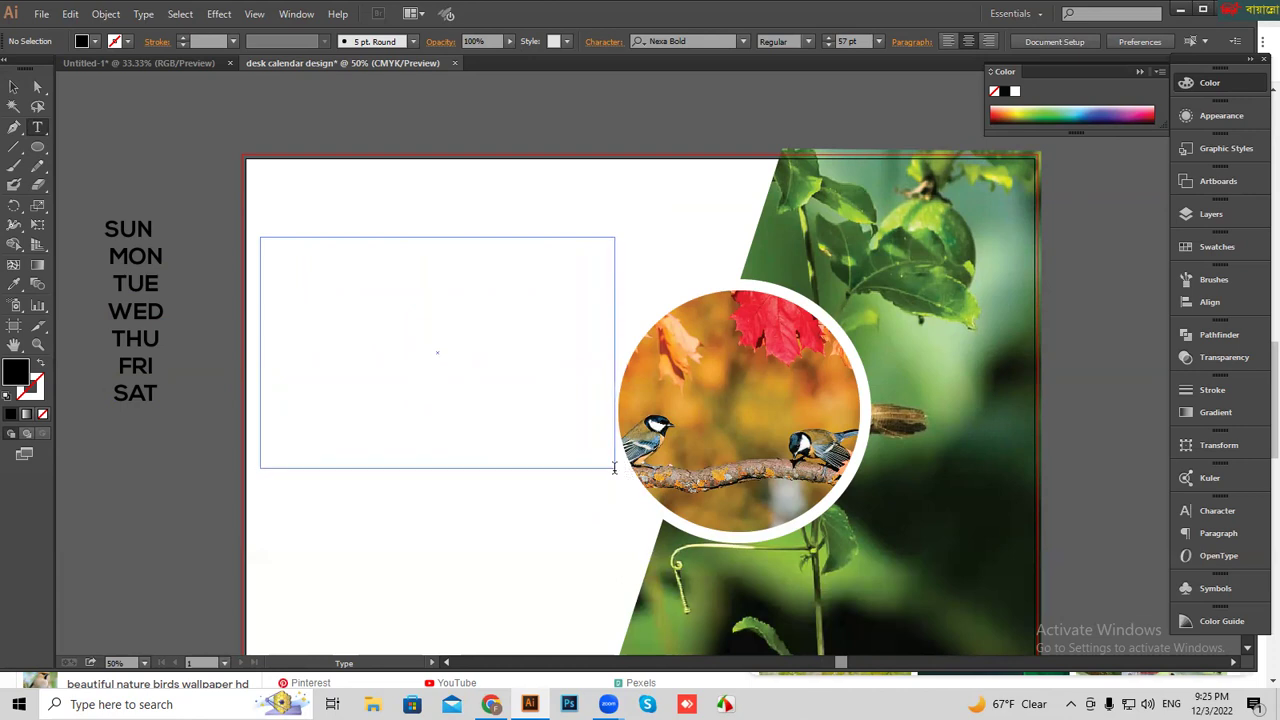
{"action": "left_click", "coordinate": [37, 128]}
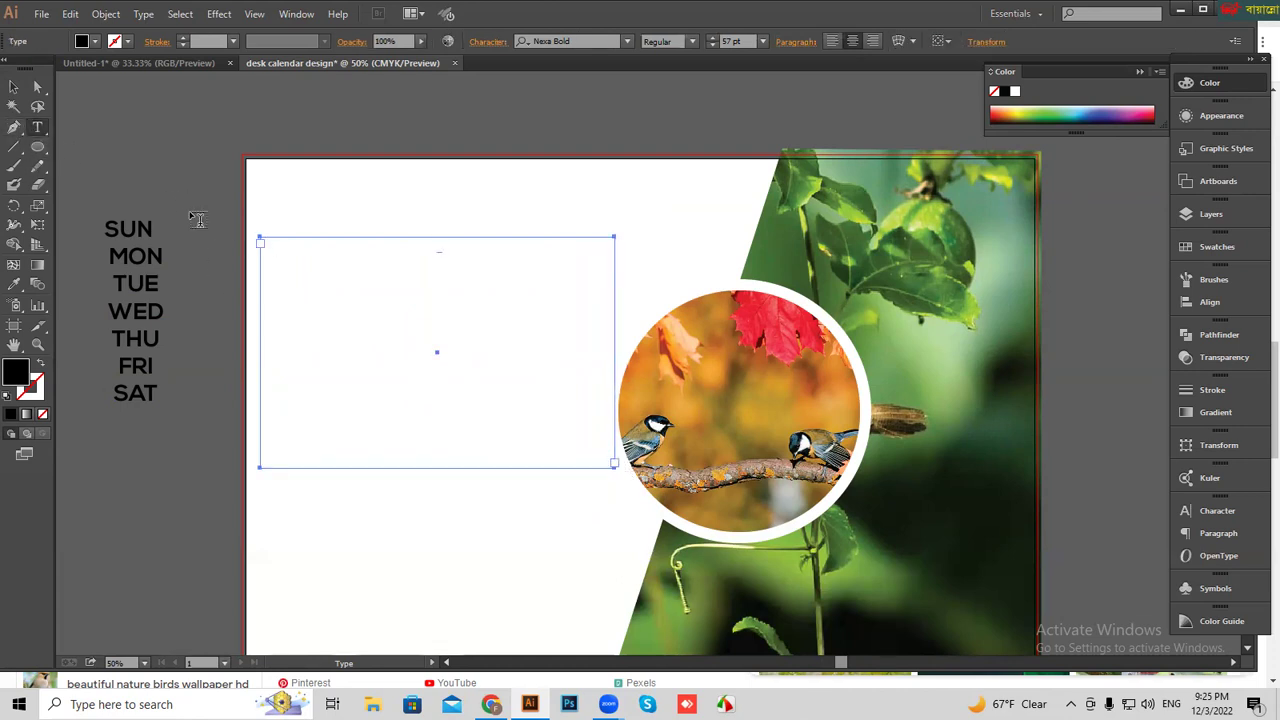
{"action": "left_click", "coordinate": [267, 241]}
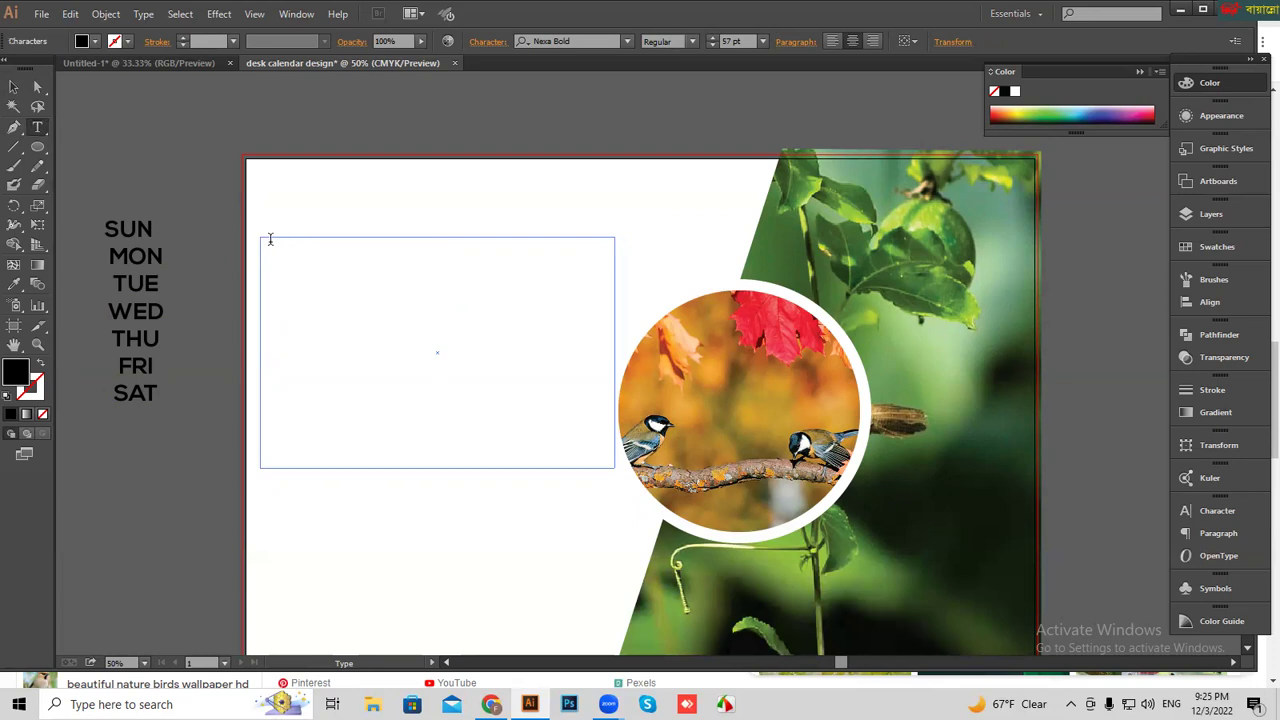
{"action": "left_click", "coordinate": [14, 88]}
{"action": "left_click_drag", "start_coordinate": [250, 162], "coordinate": [206, 266]}
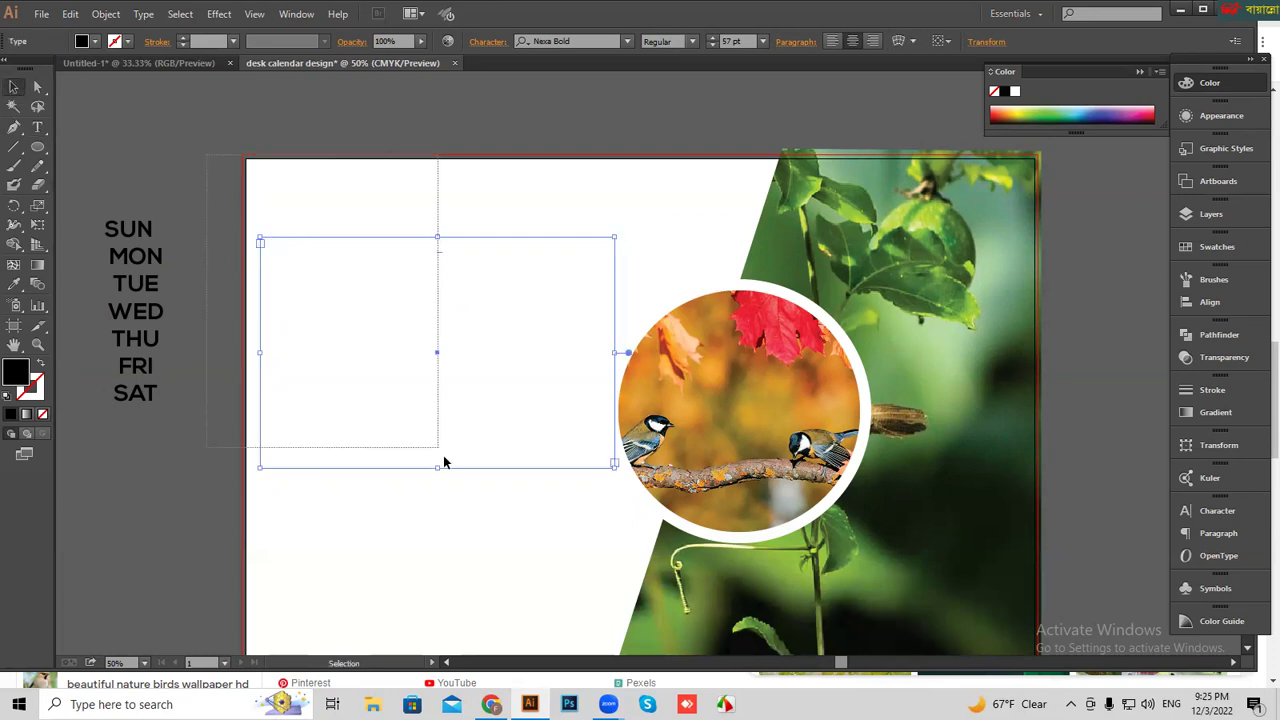
- Draw a fresh text area on the artboard's left side and paste the SUN–SAT list into it
{"action": "left_click", "coordinate": [39, 127]}
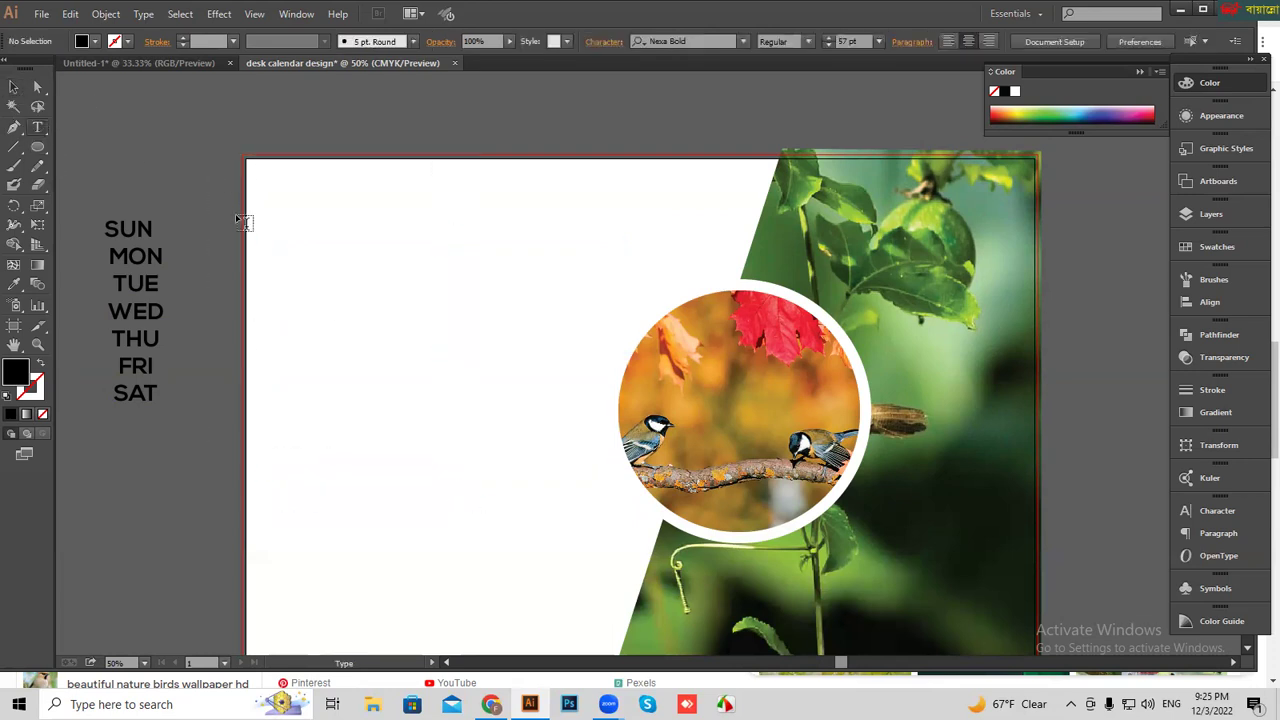
{"action": "left_click_drag", "start_coordinate": [256, 245], "coordinate": [615, 463]}
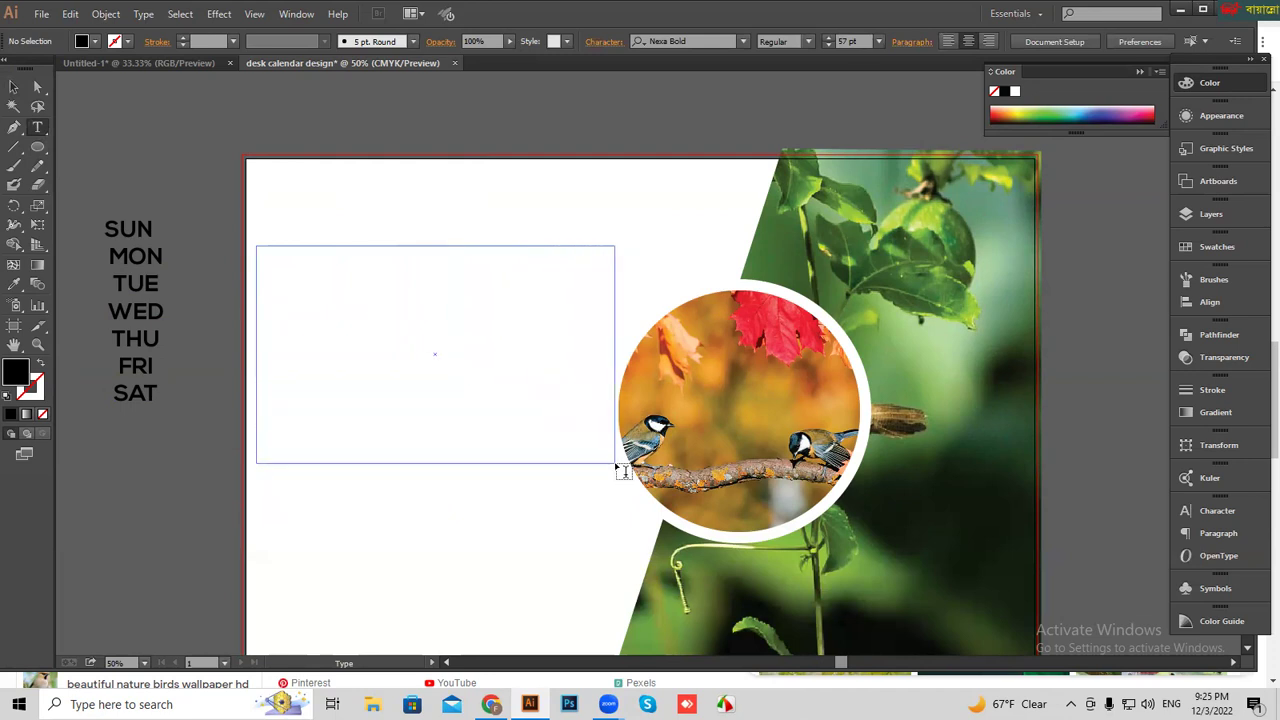
{"action": "key", "text": "Escape"}
{"action": "key", "text": "ctrl+v"}
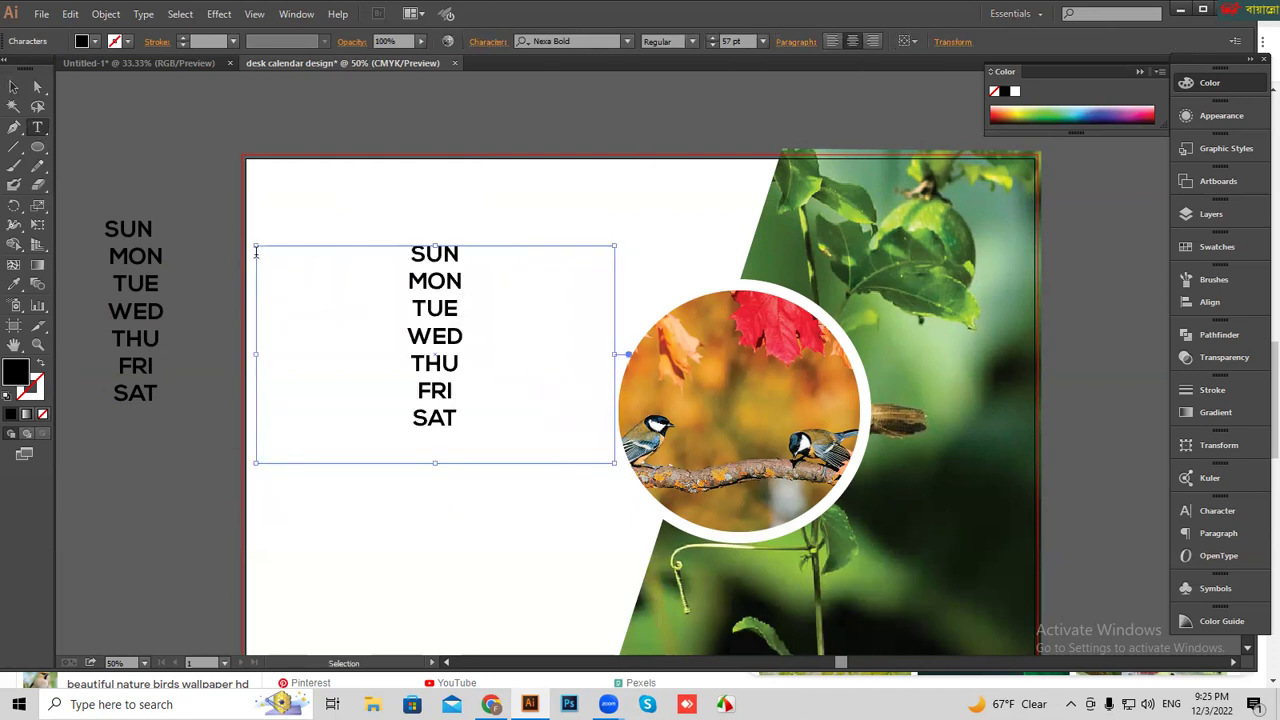
{"action": "left_click", "coordinate": [143, 14]}
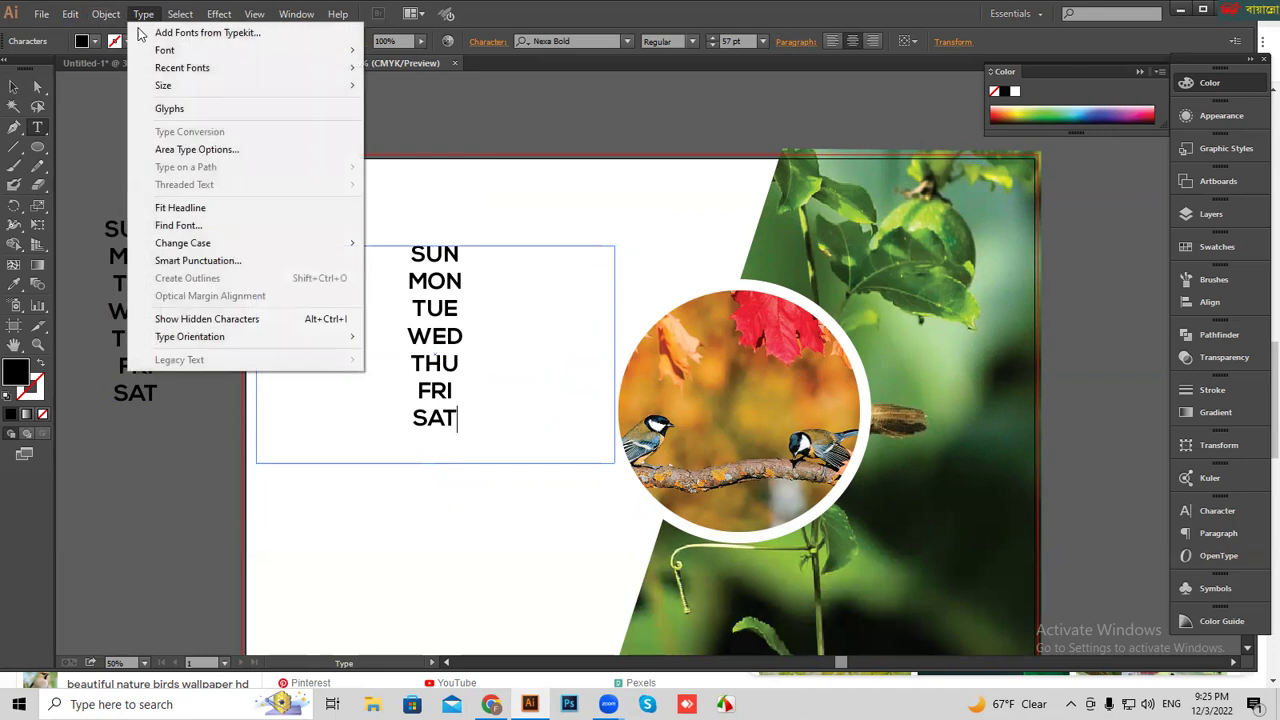
{"action": "left_click", "coordinate": [189, 149]}
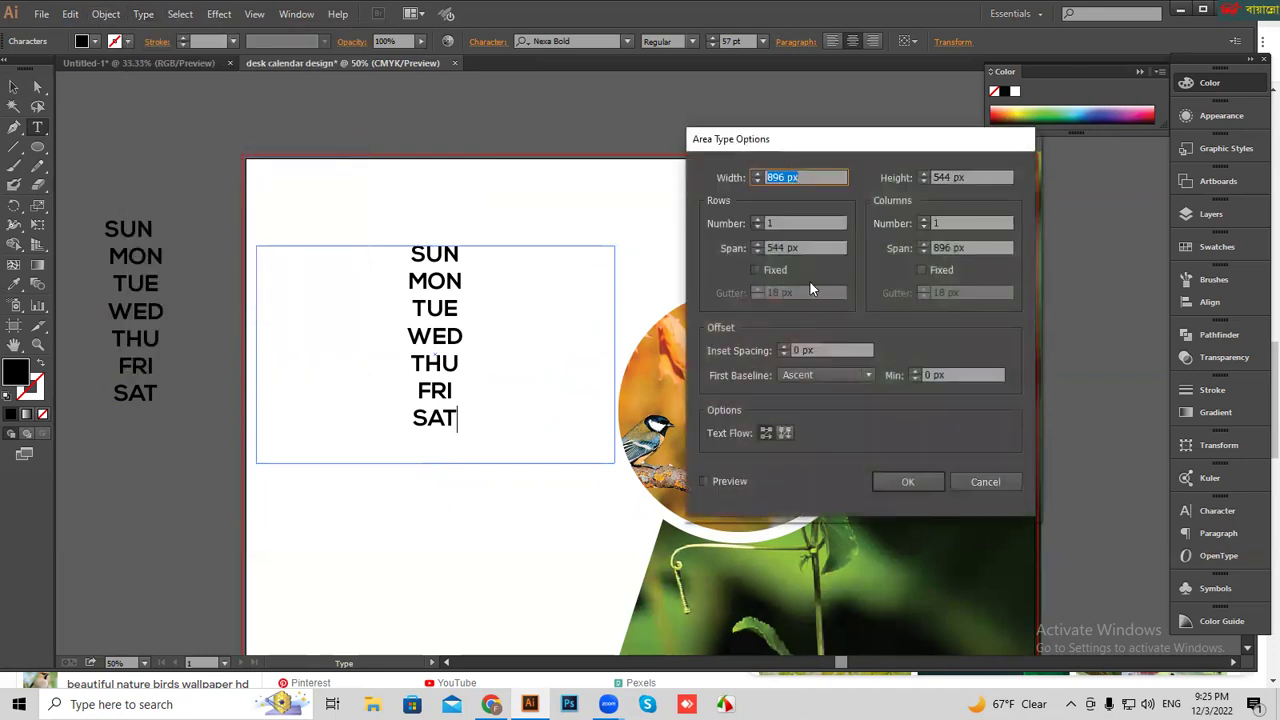
{"action": "left_click", "coordinate": [790, 222]}
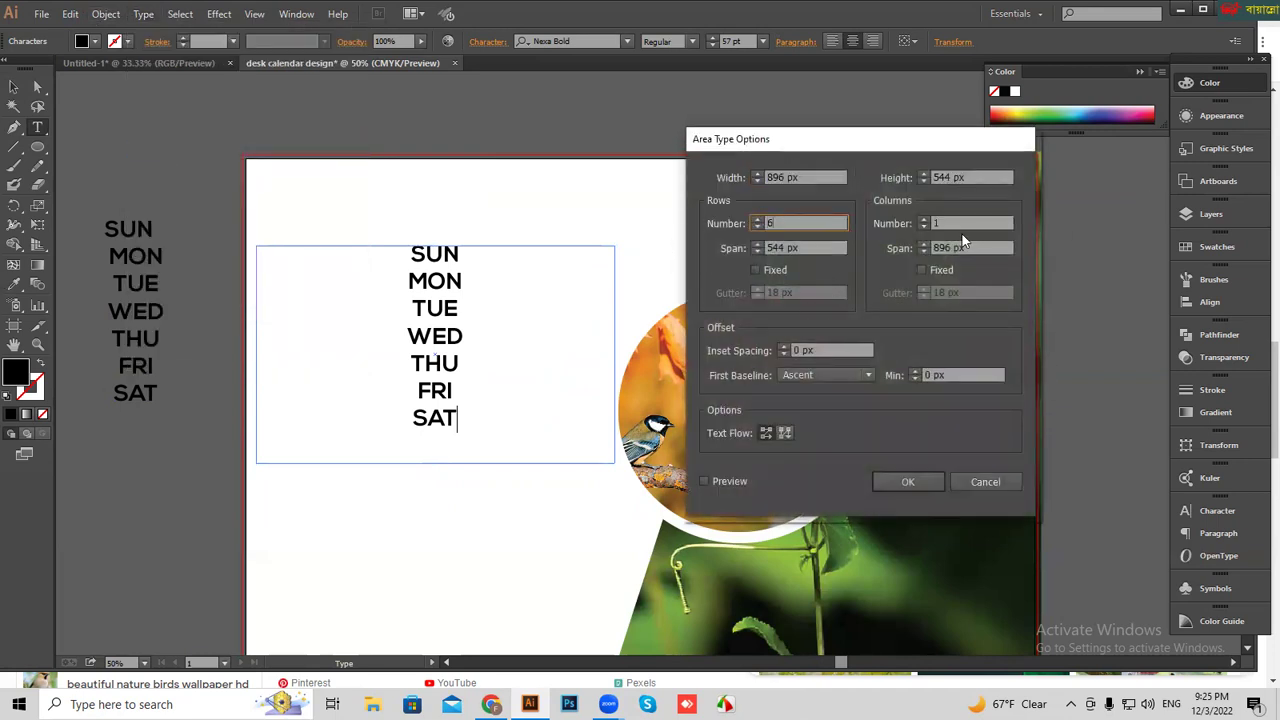
{"action": "key", "text": "Tab"}
{"action": "type", "text": "7"}
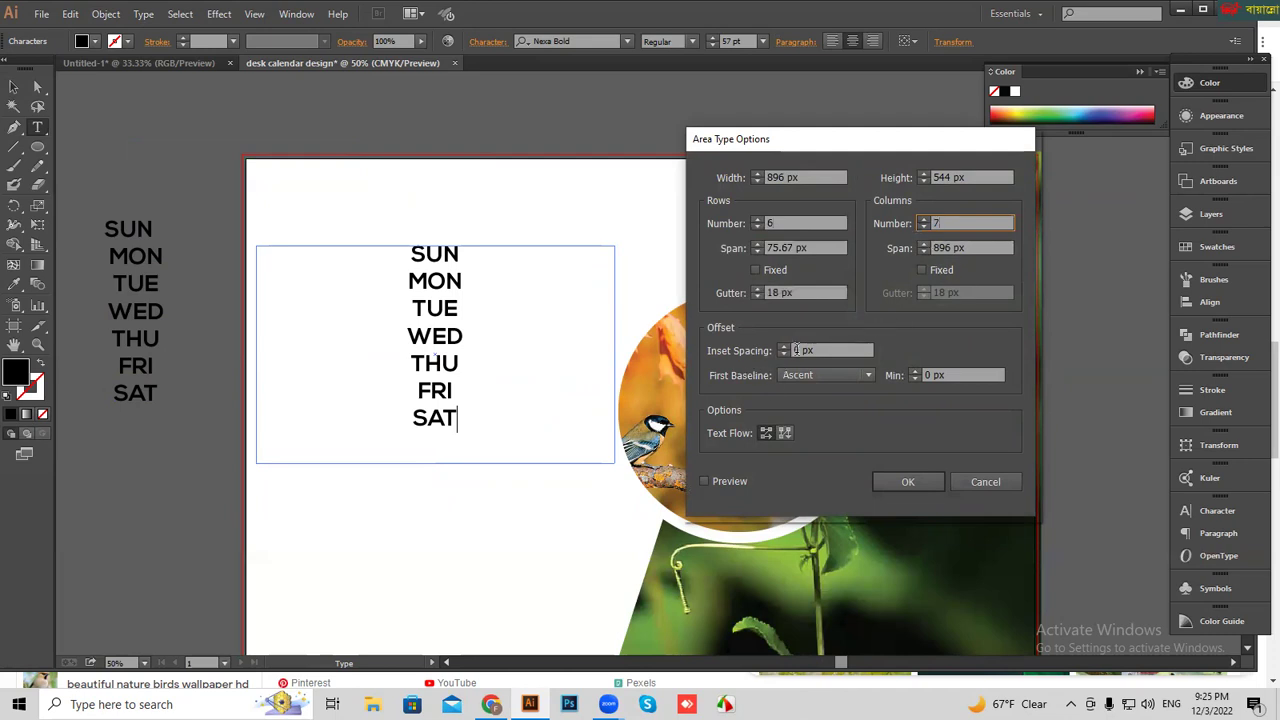
{"action": "left_click", "coordinate": [725, 477]}
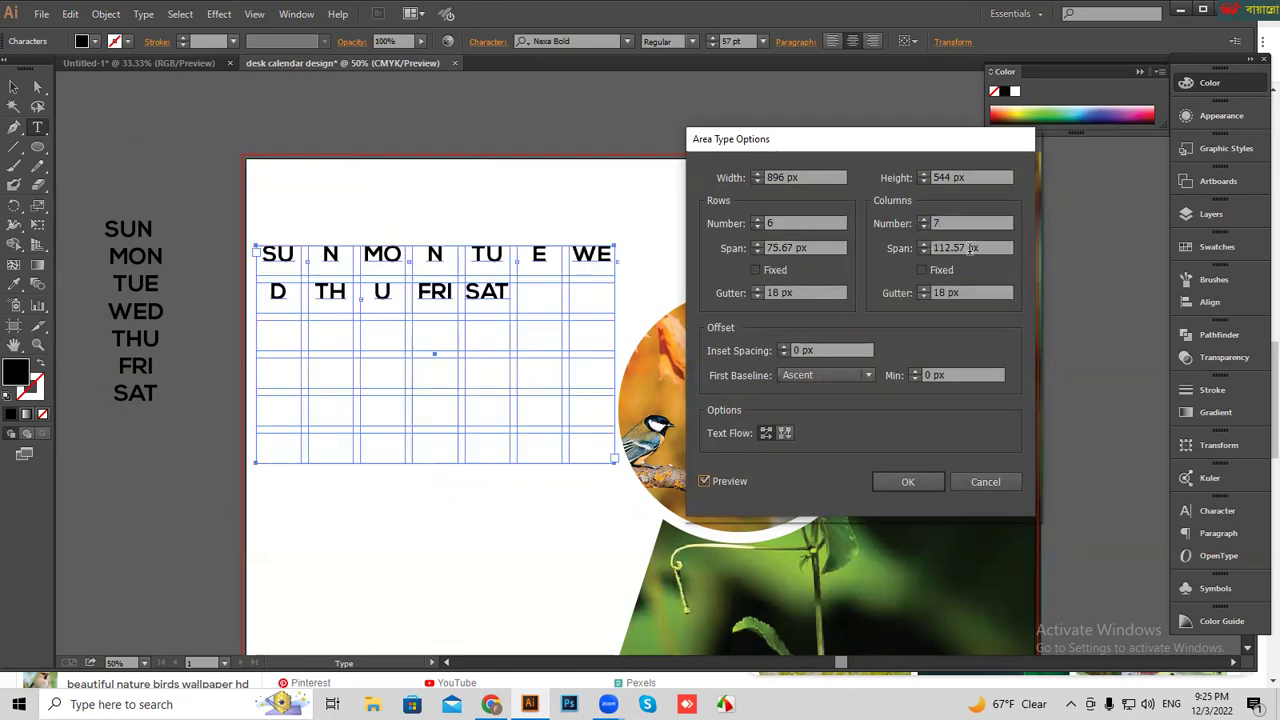
{"action": "key", "text": "Down"}
{"action": "key", "text": "Down"}
{"action": "key", "text": "Down"}
{"action": "key", "text": "Down"}
{"action": "key", "text": "Down"}
{"action": "key", "text": "Down"}
{"action": "key", "text": "Up"}
{"action": "key", "text": "Up"}
{"action": "key", "text": "Up"}
{"action": "left_click", "coordinate": [792, 292]}
{"action": "key", "text": "Down"}
{"action": "key", "text": "Down"}
{"action": "key", "text": "Down"}
{"action": "key", "text": "Down"}
{"action": "key", "text": "Down"}
{"action": "key", "text": "Down"}
{"action": "key", "text": "Down"}
{"action": "key", "text": "Down"}
{"action": "key", "text": "Down"}
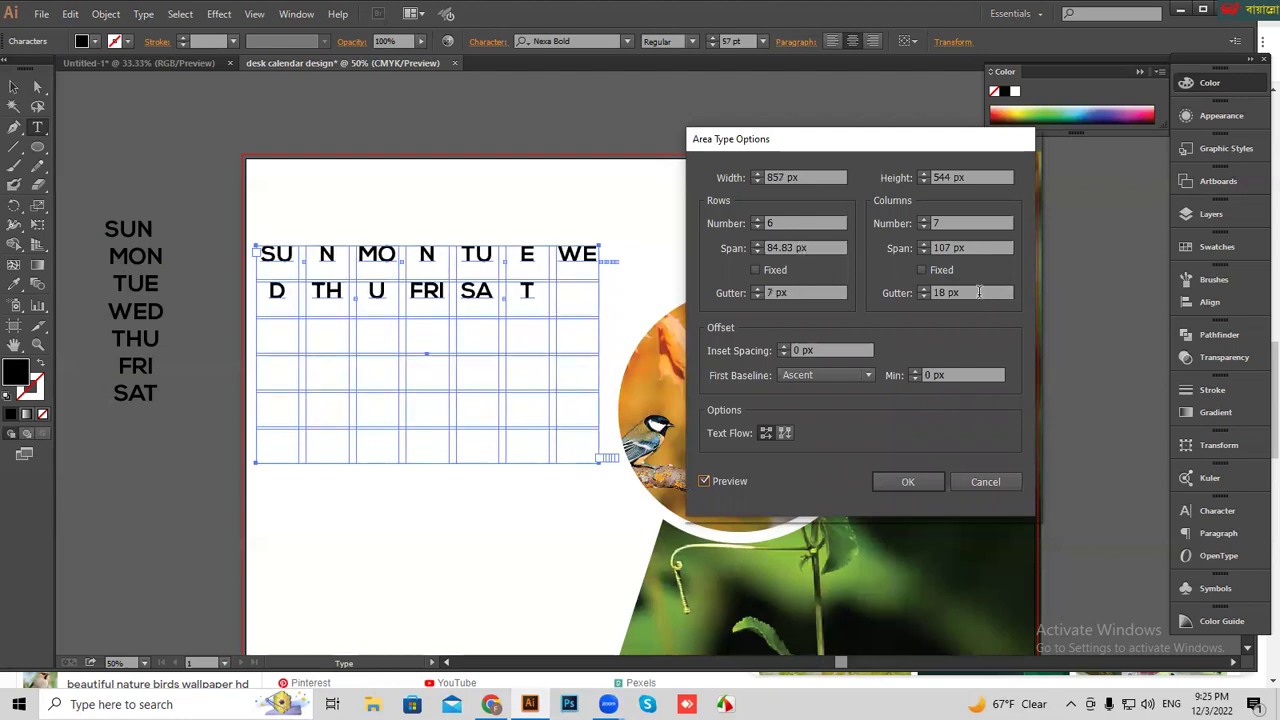
{"action": "left_click", "coordinate": [979, 292]}
{"action": "key", "text": "Down"}
{"action": "key", "text": "Down"}
{"action": "key", "text": "Down"}
{"action": "key", "text": "Down"}
{"action": "key", "text": "Down"}
{"action": "key", "text": "Down"}
{"action": "key", "text": "Down"}
{"action": "key", "text": "Down"}
{"action": "key", "text": "Down"}
{"action": "key", "text": "Down"}
{"action": "key", "text": "Down"}
{"action": "key", "text": "Down"}
{"action": "key", "text": "Down"}
{"action": "key", "text": "Down"}
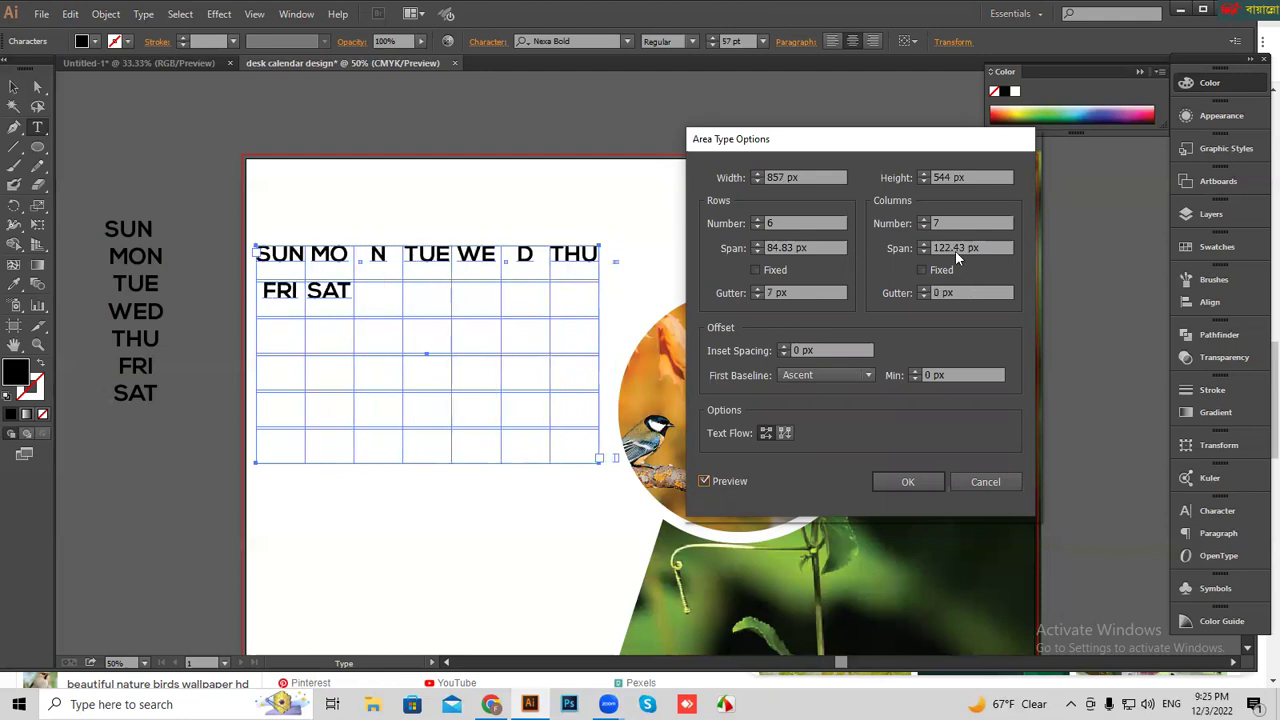
{"action": "double_click", "coordinate": [955, 248]}
{"action": "type", "text": "119"}
{"action": "key", "text": "Tab"}
{"action": "key", "text": "Down"}
{"action": "key", "text": "Down"}
{"action": "key", "text": "Down"}
{"action": "key", "text": "Down"}
{"action": "key", "text": "Down"}
{"action": "key", "text": "Down"}
{"action": "key", "text": "Down"}
{"action": "key", "text": "Down"}
{"action": "key", "text": "Down"}
{"action": "key", "text": "Down"}
{"action": "key", "text": "Down"}
{"action": "key", "text": "Down"}
{"action": "key", "text": "Up"}
{"action": "key", "text": "Up"}
{"action": "key", "text": "Up"}
{"action": "key", "text": "Up"}
{"action": "key", "text": "Up"}
{"action": "key", "text": "Up"}
{"action": "key", "text": "Up"}
{"action": "key", "text": "Up"}
{"action": "key", "text": "Up"}
{"action": "double_click", "coordinate": [796, 248]}
{"action": "type", "text": "78"}
{"action": "key", "text": "Tab"}
{"action": "left_click", "coordinate": [846, 374]}
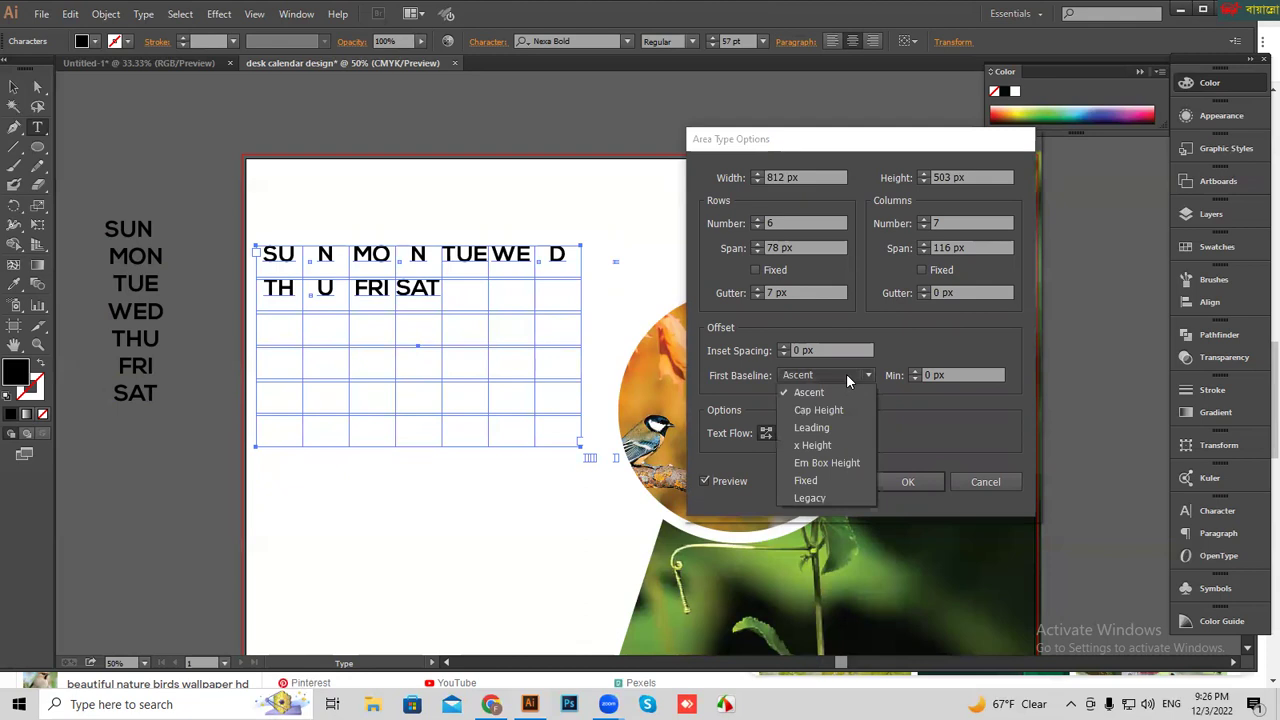
{"action": "left_click", "coordinate": [814, 429]}
{"action": "scroll", "coordinate": [822, 350], "scroll_direction": "down", "scroll_amount": 8}
{"action": "scroll", "coordinate": [822, 350], "scroll_direction": "down", "scroll_amount": 10}
{"action": "scroll", "coordinate": [822, 350], "scroll_direction": "down", "scroll_amount": 5}
{"action": "scroll", "coordinate": [822, 350], "scroll_direction": "down", "scroll_amount": 7}
{"action": "scroll", "coordinate": [822, 350], "scroll_direction": "down", "scroll_amount": 4}
{"action": "scroll", "coordinate": [822, 350], "scroll_direction": "up", "scroll_amount": 7}
{"action": "scroll", "coordinate": [822, 350], "scroll_direction": "up", "scroll_amount": 6}
{"action": "scroll", "coordinate": [822, 350], "scroll_direction": "up", "scroll_amount": 6}
{"action": "scroll", "coordinate": [810, 291], "scroll_direction": "down", "scroll_amount": 3}
{"action": "scroll", "coordinate": [810, 291], "scroll_direction": "down", "scroll_amount": 4}
{"action": "scroll", "coordinate": [810, 291], "scroll_direction": "up", "scroll_amount": 6}
{"action": "scroll", "coordinate": [810, 291], "scroll_direction": "up", "scroll_amount": 5}
{"action": "scroll", "coordinate": [810, 291], "scroll_direction": "up", "scroll_amount": 6}
{"action": "left_click", "coordinate": [965, 292]}
{"action": "key", "text": "Up"}
{"action": "type", "text": "1"}
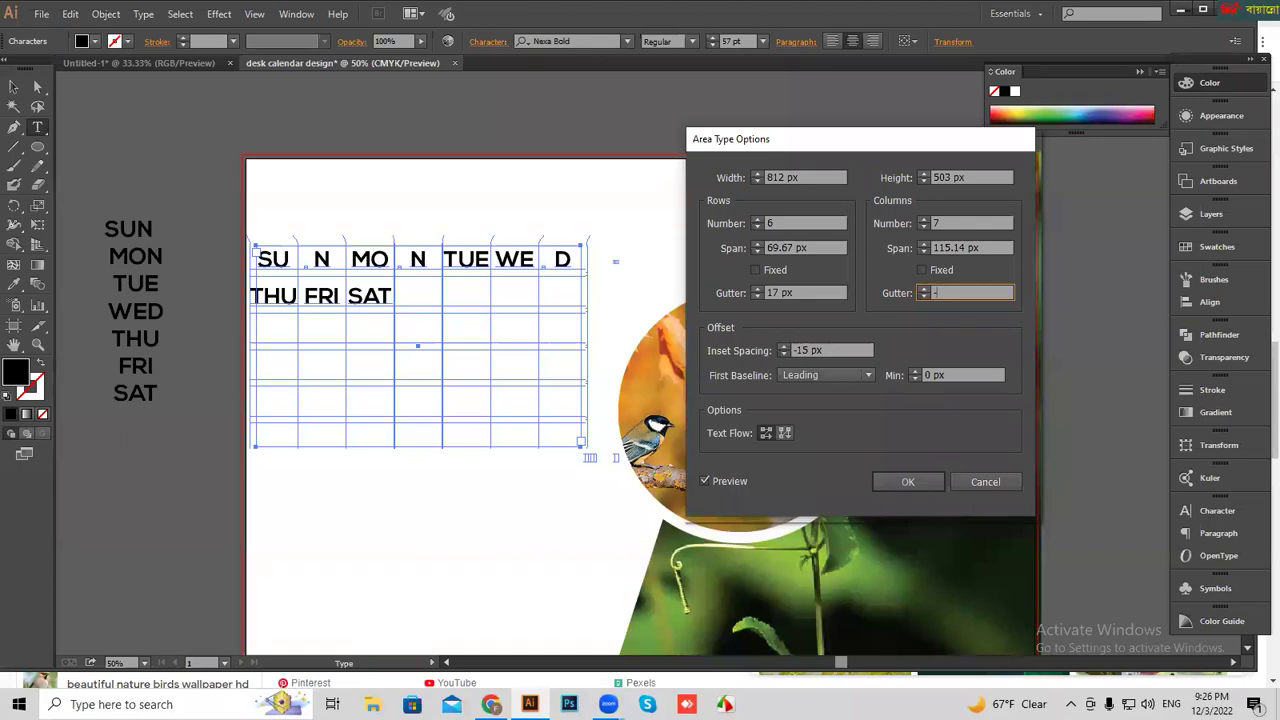
{"action": "left_click", "coordinate": [715, 482]}
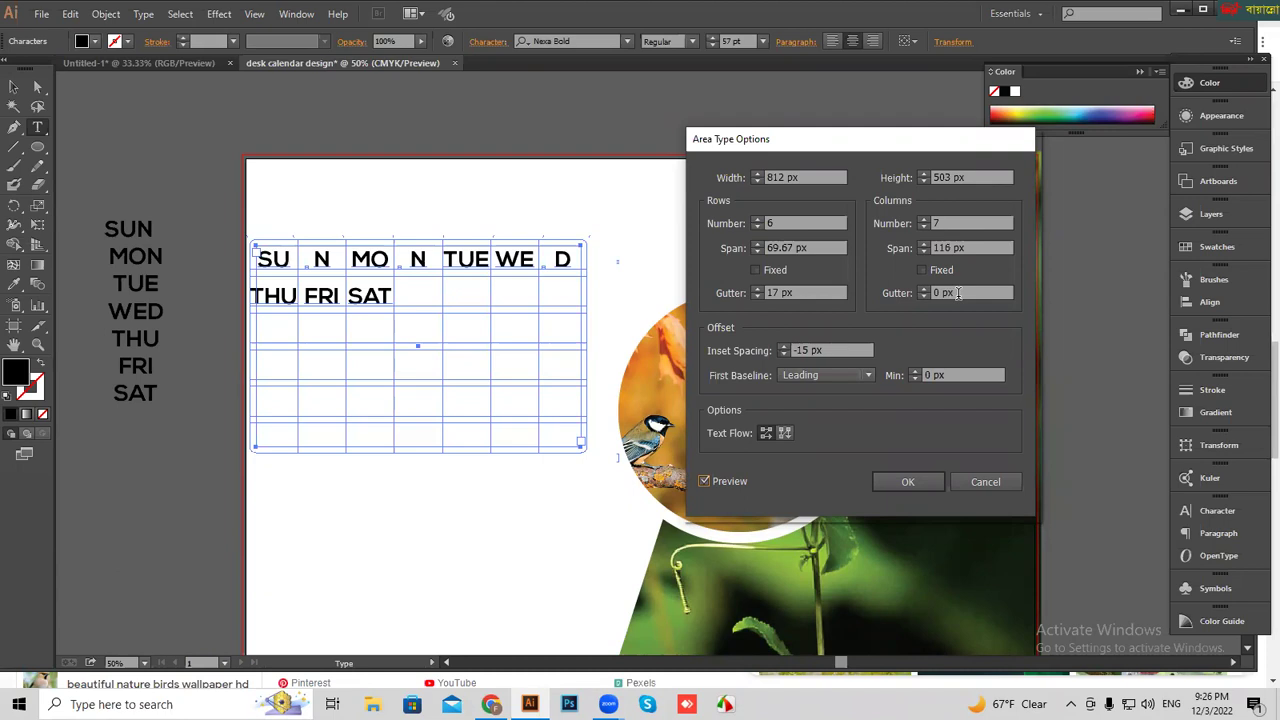
{"action": "scroll", "coordinate": [957, 247], "scroll_direction": "down", "scroll_amount": 3}
{"action": "scroll", "coordinate": [957, 247], "scroll_direction": "down", "scroll_amount": 4}
{"action": "scroll", "coordinate": [957, 247], "scroll_direction": "down", "scroll_amount": 7}
{"action": "scroll", "coordinate": [957, 247], "scroll_direction": "down", "scroll_amount": 4}
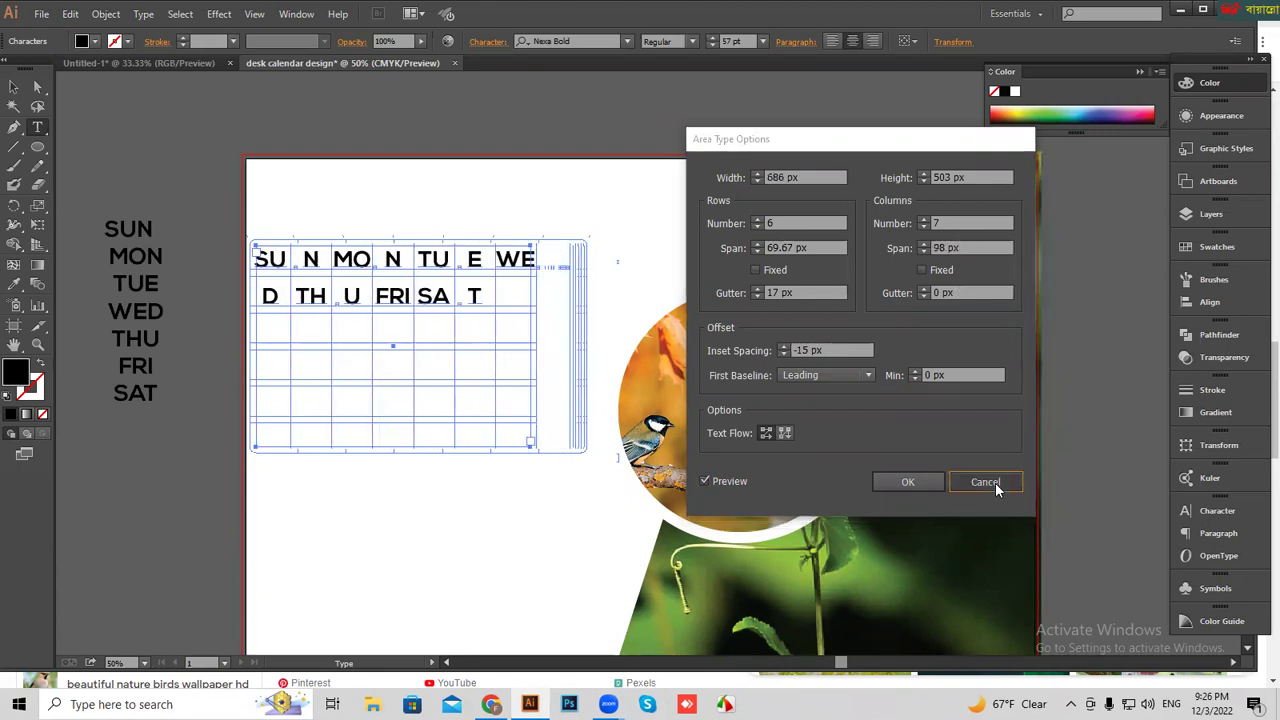
{"action": "left_click", "coordinate": [985, 481]}
{"action": "left_click", "coordinate": [13, 87]}
{"action": "left_click_drag", "start_coordinate": [277, 195], "coordinate": [446, 511]}
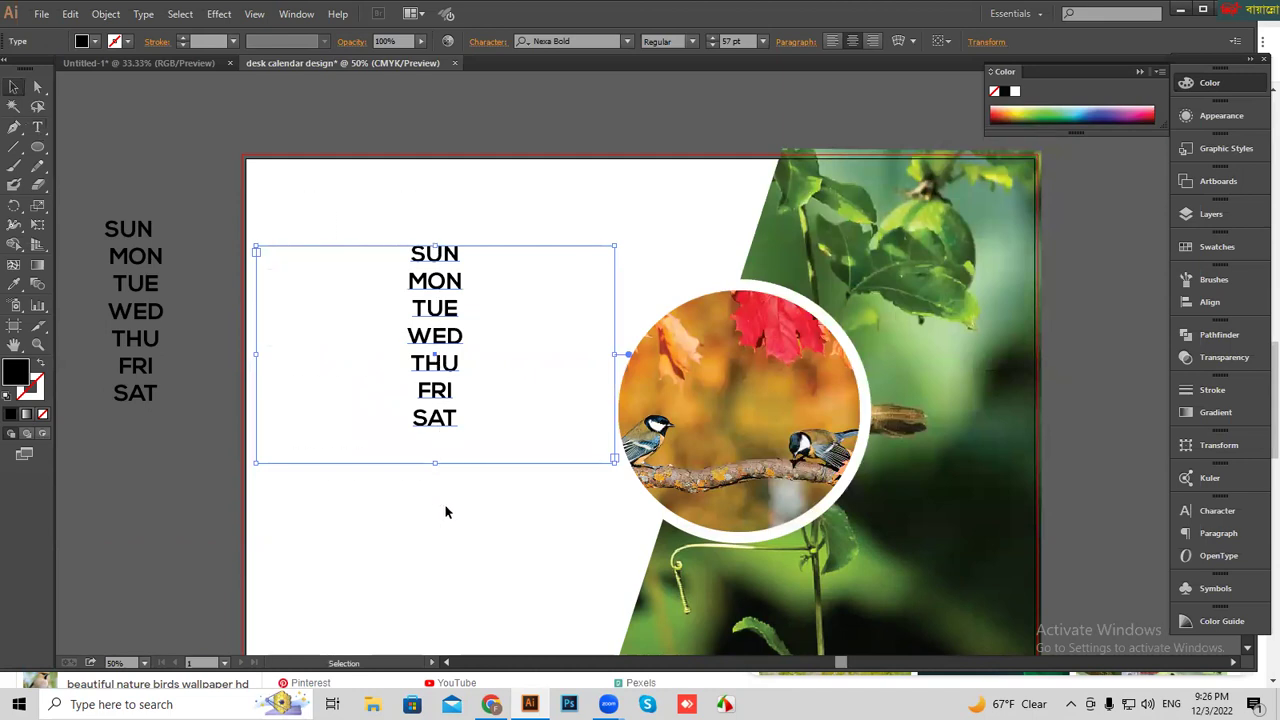
- Zoom out and paste the SUN–SAT list into a new text area straddling the artboard's left edge
{"action": "left_click", "coordinate": [460, 556]}
{"action": "left_click_drag", "start_coordinate": [460, 556], "coordinate": [642, 447]}
{"action": "key", "text": "ctrl+minus"}
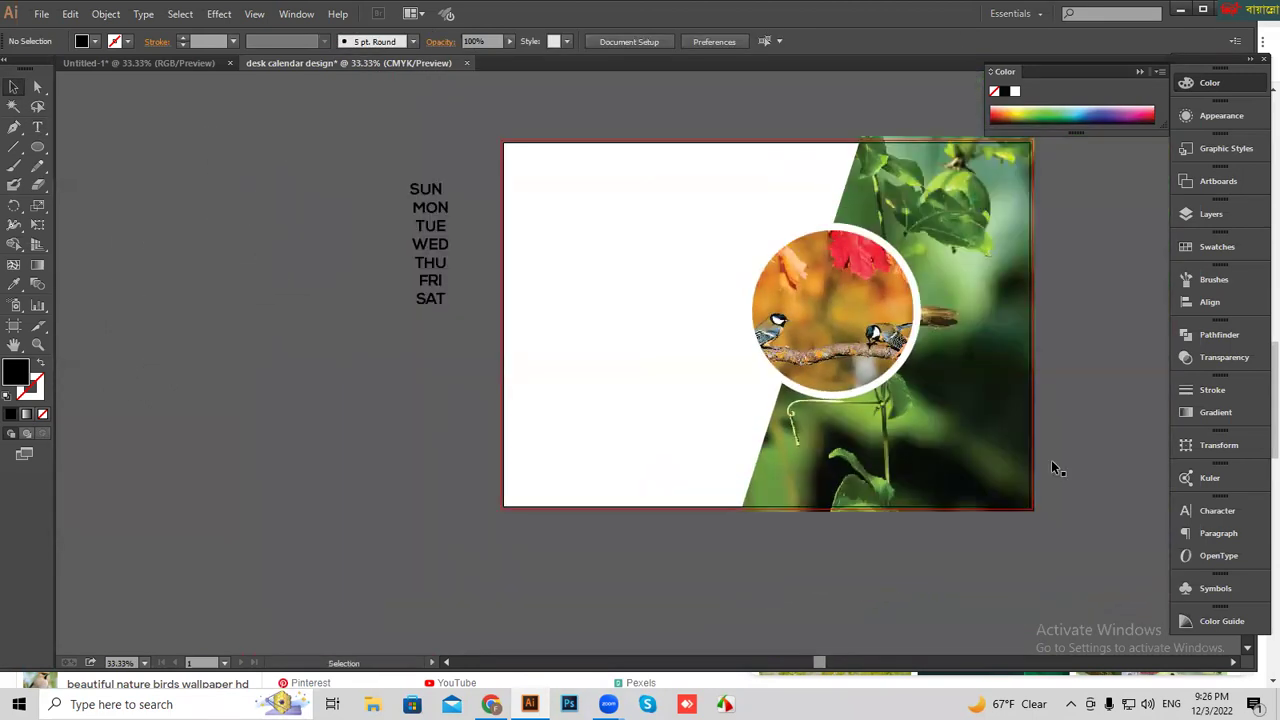
{"action": "left_click", "coordinate": [39, 127]}
{"action": "left_click_drag", "start_coordinate": [152, 366], "coordinate": [541, 616]}
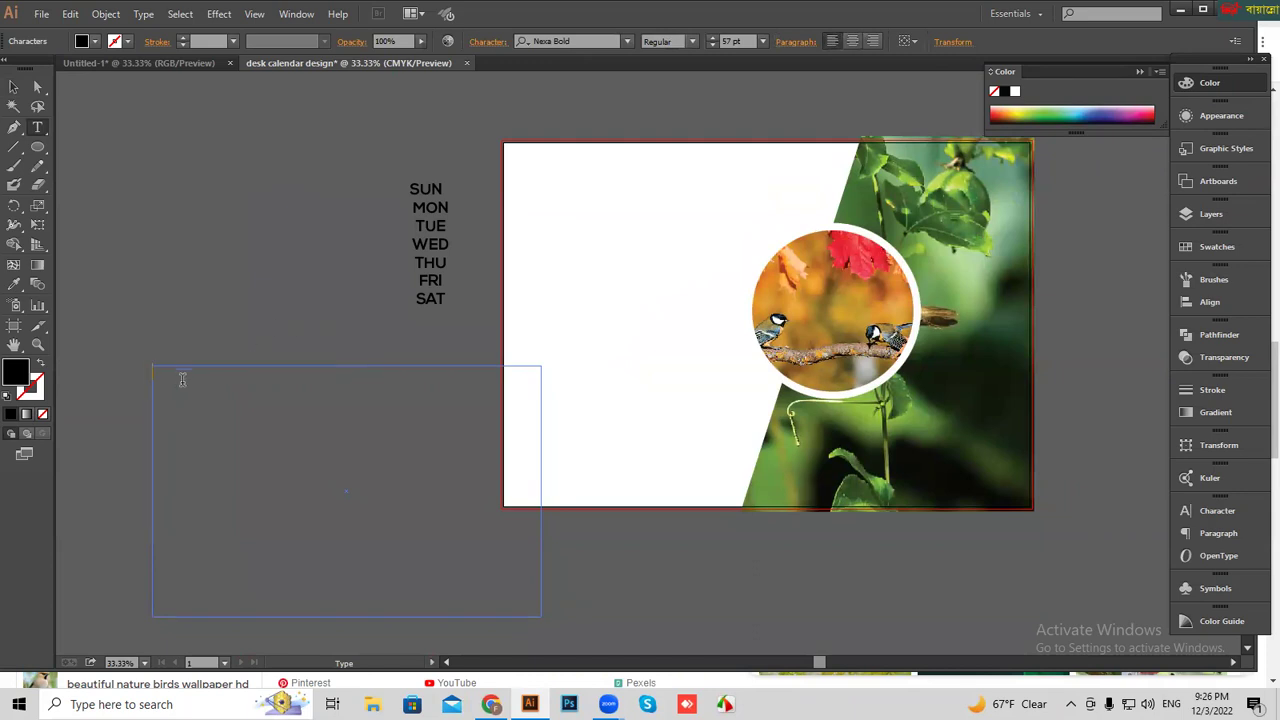
{"action": "type", "text": "SUN MON TUE WED THU FRI SAT"}
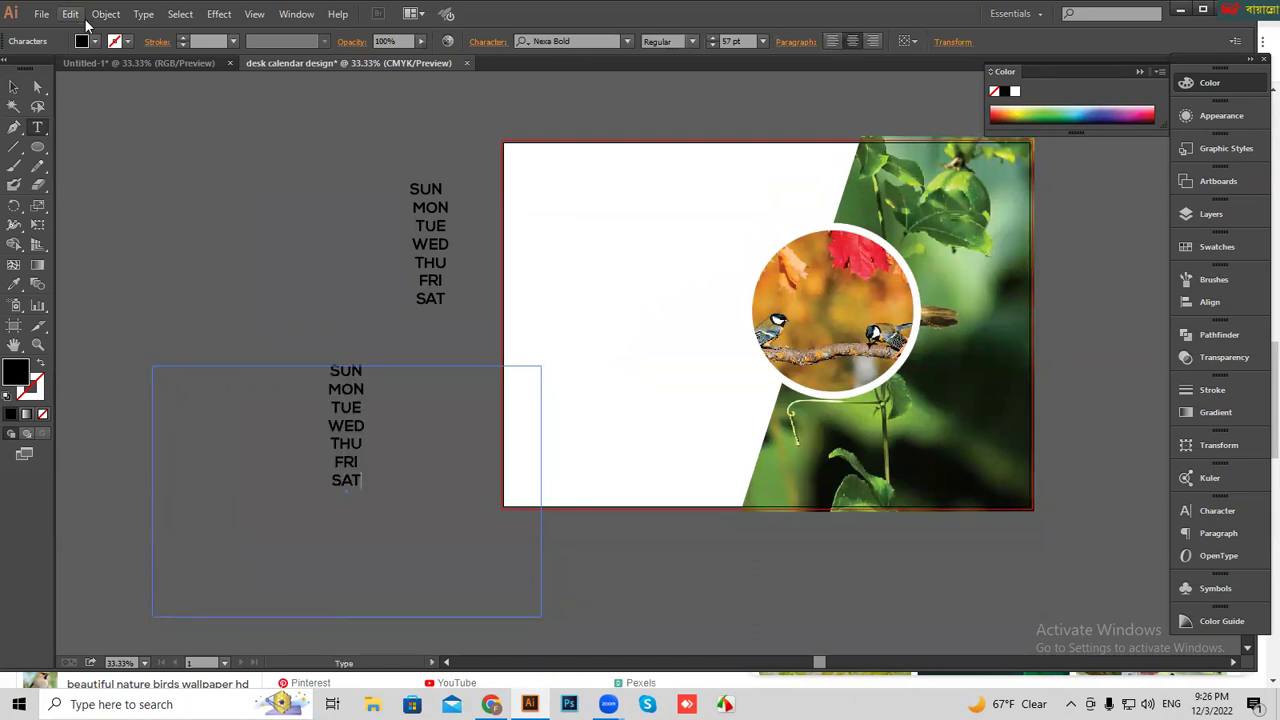
- In Area Type Options with preview on, set the text box to 6 rows and 7 columns
{"action": "left_click", "coordinate": [143, 14]}
{"action": "left_click", "coordinate": [190, 148]}
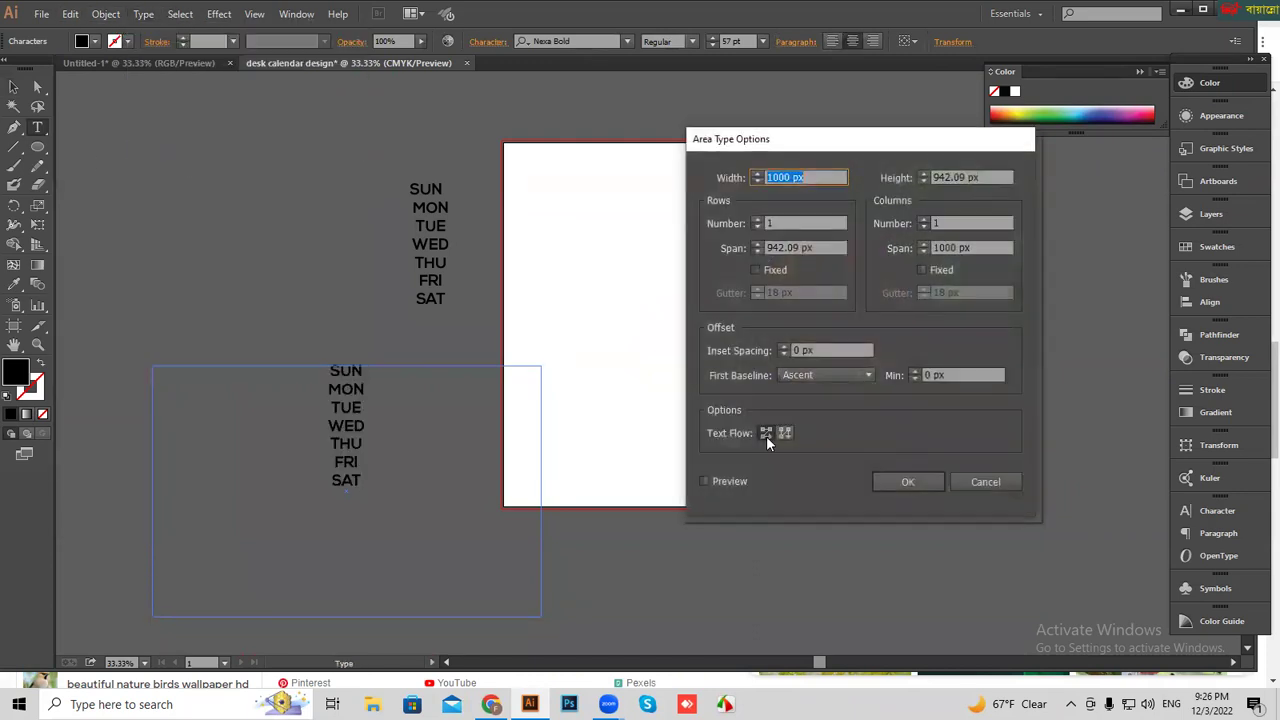
{"action": "left_click", "coordinate": [705, 480]}
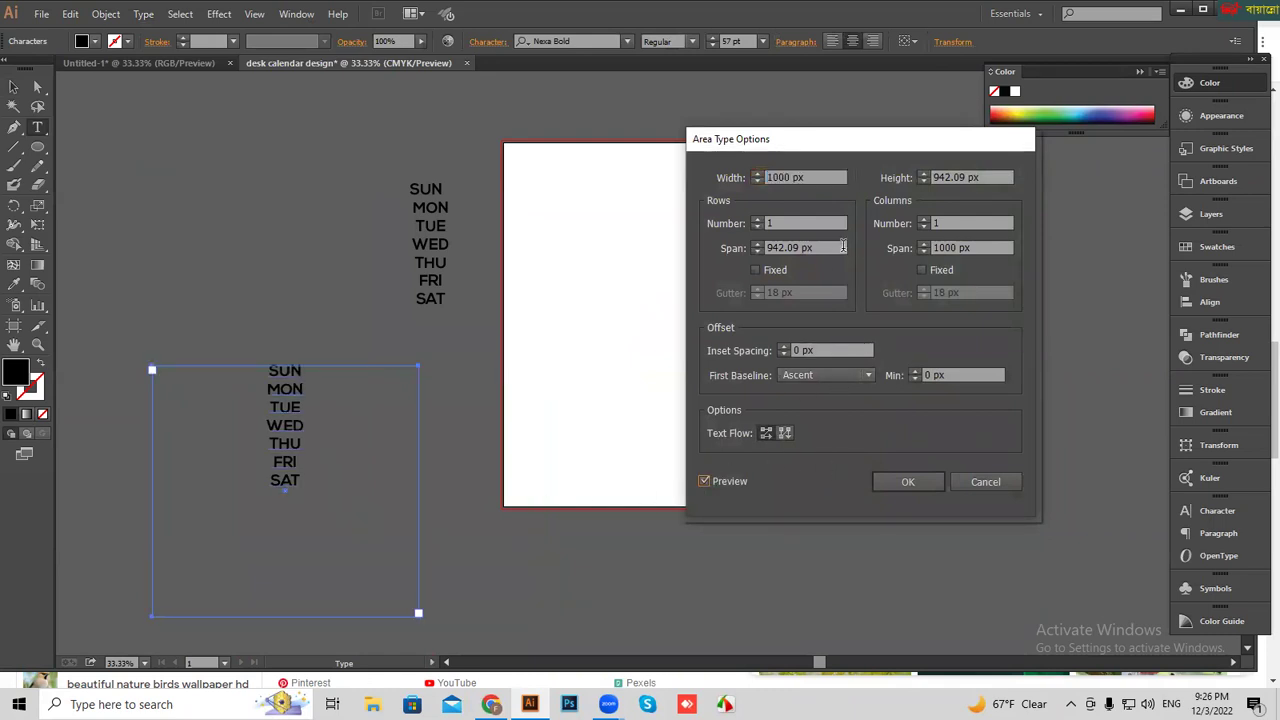
{"action": "left_click", "coordinate": [712, 222]}
{"action": "type", "text": "6"}
{"action": "left_click", "coordinate": [950, 223]}
{"action": "type", "text": "7"}
{"action": "left_click", "coordinate": [830, 291]}
- Try column-first text flow, then make the text flow across rows left to right
{"action": "scroll", "coordinate": [965, 291], "scroll_direction": "up", "scroll_amount": 1}
{"action": "scroll", "coordinate": [965, 291], "scroll_direction": "up", "scroll_amount": 2}
{"action": "scroll", "coordinate": [965, 291], "scroll_direction": "up", "scroll_amount": 1}
{"action": "scroll", "coordinate": [965, 291], "scroll_direction": "up", "scroll_amount": 1}
{"action": "scroll", "coordinate": [965, 291], "scroll_direction": "up", "scroll_amount": 6}
{"action": "scroll", "coordinate": [965, 291], "scroll_direction": "up", "scroll_amount": 5}
{"action": "scroll", "coordinate": [965, 291], "scroll_direction": "up", "scroll_amount": 6}
{"action": "scroll", "coordinate": [965, 291], "scroll_direction": "up", "scroll_amount": 5}
{"action": "scroll", "coordinate": [965, 291], "scroll_direction": "up", "scroll_amount": 9}
{"action": "scroll", "coordinate": [790, 291], "scroll_direction": "down", "scroll_amount": 4}
{"action": "scroll", "coordinate": [790, 291], "scroll_direction": "down", "scroll_amount": 4}
{"action": "scroll", "coordinate": [790, 291], "scroll_direction": "down", "scroll_amount": 4}
{"action": "scroll", "coordinate": [984, 242], "scroll_direction": "down", "scroll_amount": 8}
{"action": "scroll", "coordinate": [984, 242], "scroll_direction": "up", "scroll_amount": 3}
{"action": "scroll", "coordinate": [984, 242], "scroll_direction": "up", "scroll_amount": 3}
{"action": "scroll", "coordinate": [984, 242], "scroll_direction": "up", "scroll_amount": 3}
{"action": "scroll", "coordinate": [984, 242], "scroll_direction": "up", "scroll_amount": 2}
{"action": "scroll", "coordinate": [792, 250], "scroll_direction": "down", "scroll_amount": 6}
{"action": "scroll", "coordinate": [795, 247], "scroll_direction": "down", "scroll_amount": 6}
{"action": "scroll", "coordinate": [795, 247], "scroll_direction": "down", "scroll_amount": 9}
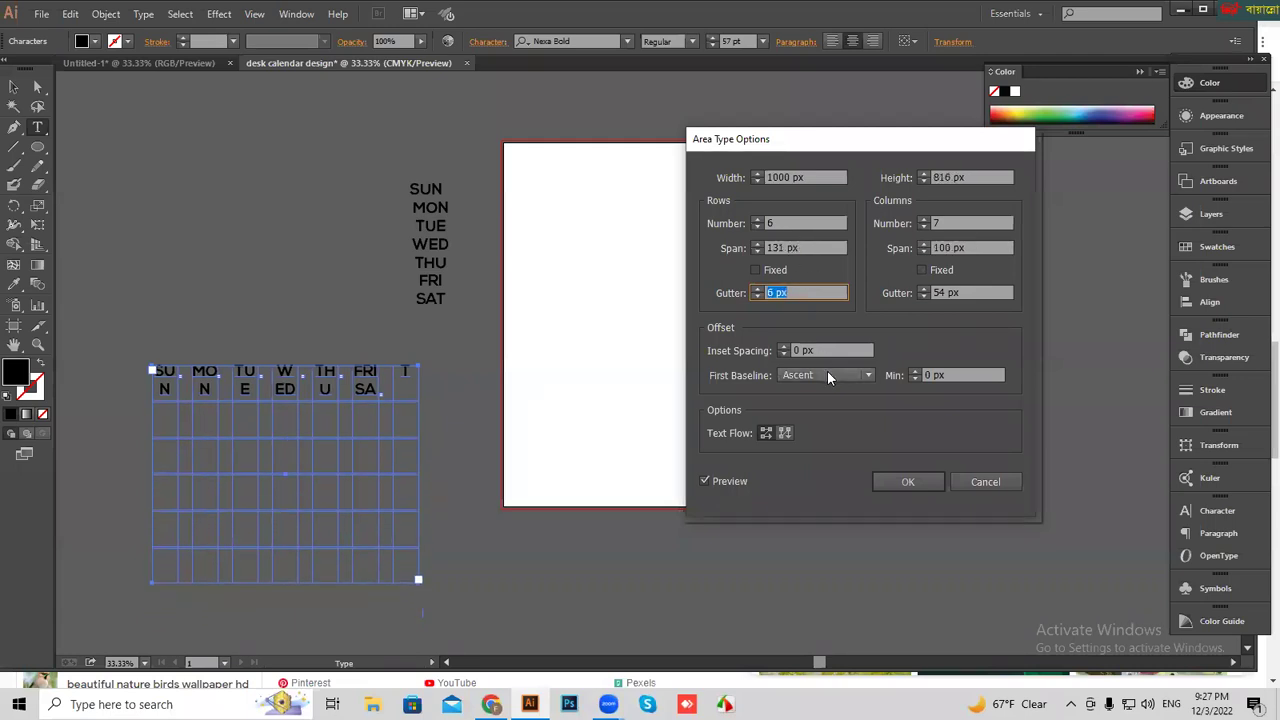
{"action": "scroll", "coordinate": [827, 349], "scroll_direction": "up", "scroll_amount": 3}
{"action": "scroll", "coordinate": [827, 349], "scroll_direction": "up", "scroll_amount": 3}
{"action": "scroll", "coordinate": [827, 349], "scroll_direction": "up", "scroll_amount": 7}
{"action": "left_click", "coordinate": [785, 432]}
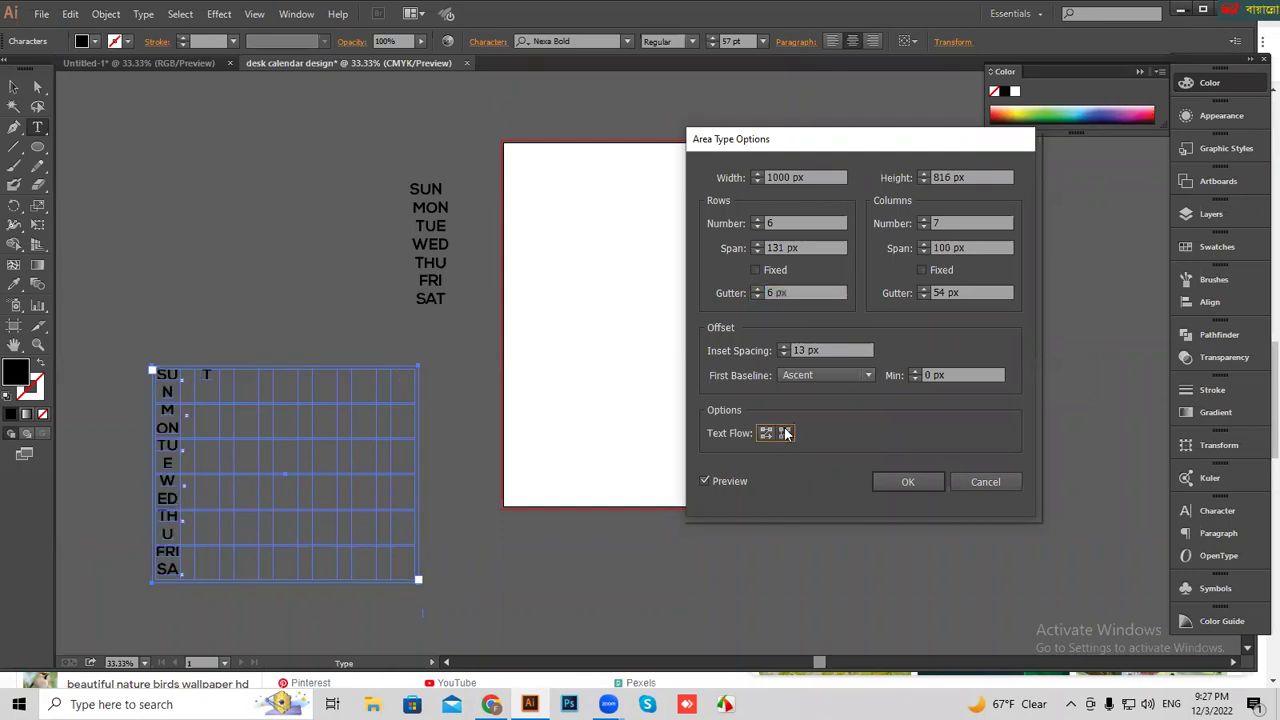
{"action": "left_click", "coordinate": [765, 432]}
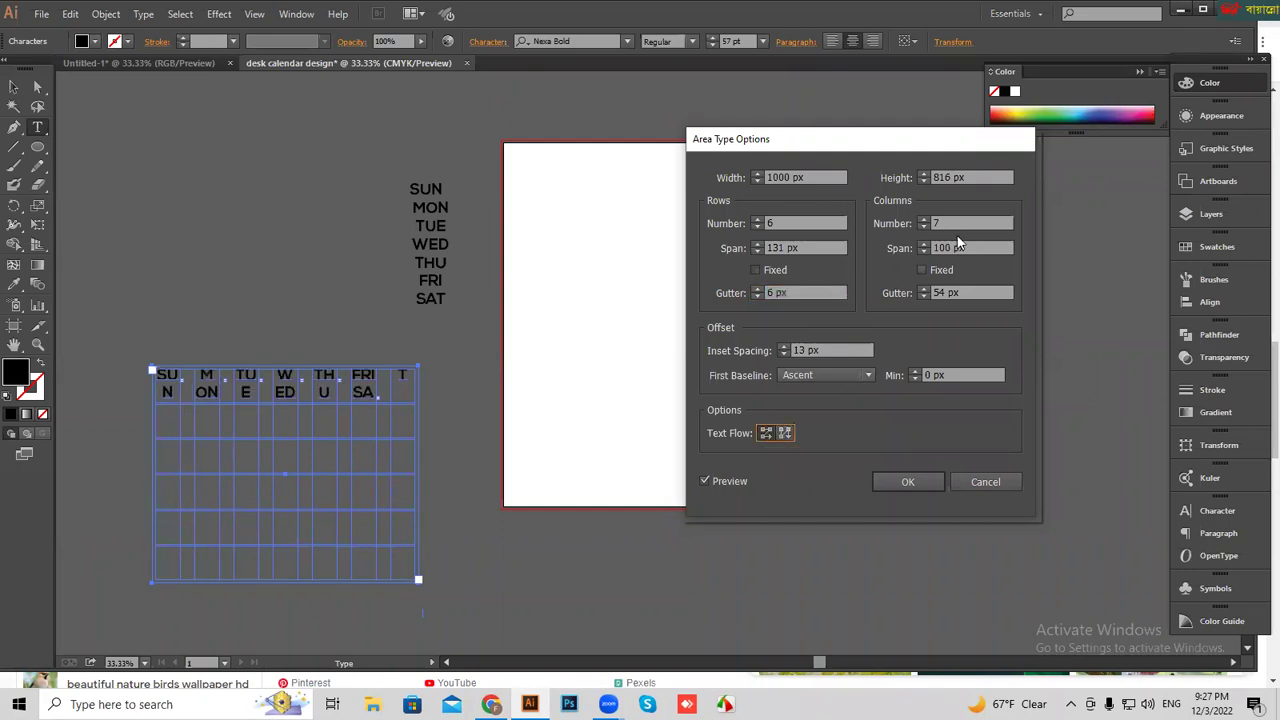
- Adjust the column gap and set the first baseline offset to Leading
{"action": "left_click", "coordinate": [966, 294]}
{"action": "scroll", "coordinate": [964, 292], "scroll_direction": "up", "scroll_amount": 7}
{"action": "scroll", "coordinate": [964, 292], "scroll_direction": "down", "scroll_amount": 6}
{"action": "scroll", "coordinate": [964, 292], "scroll_direction": "down", "scroll_amount": 6}
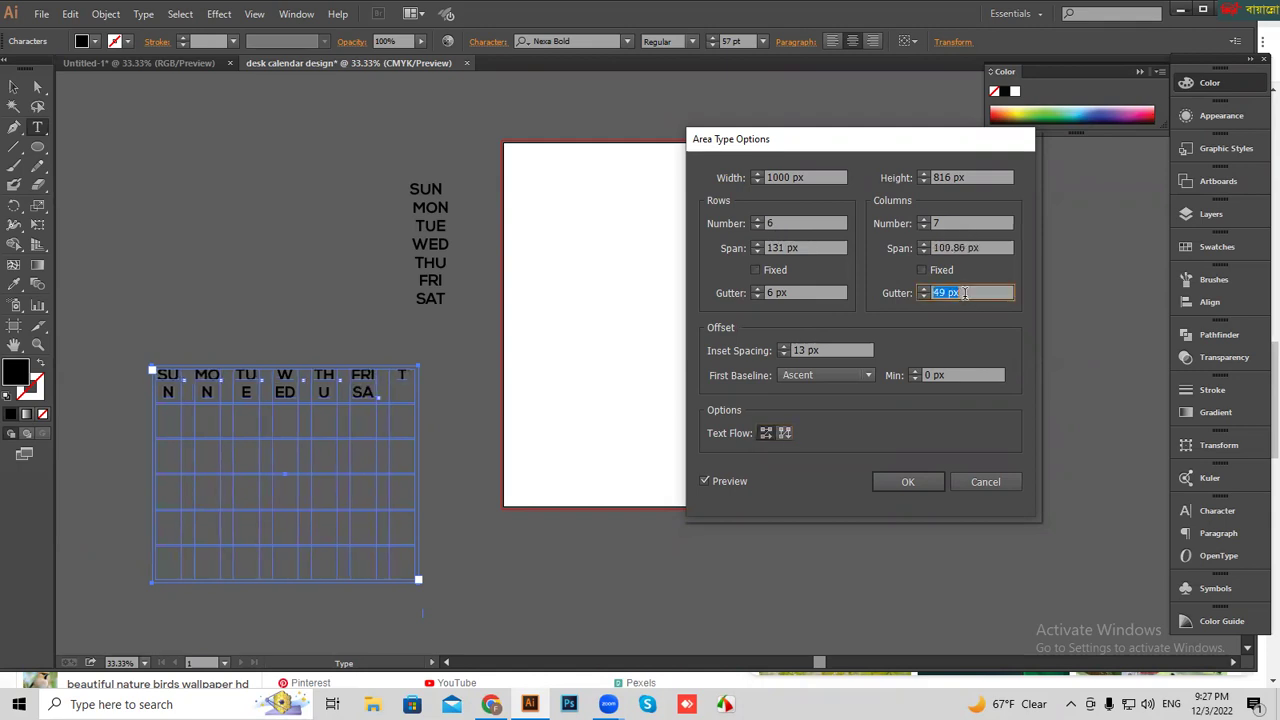
{"action": "left_click", "coordinate": [866, 376]}
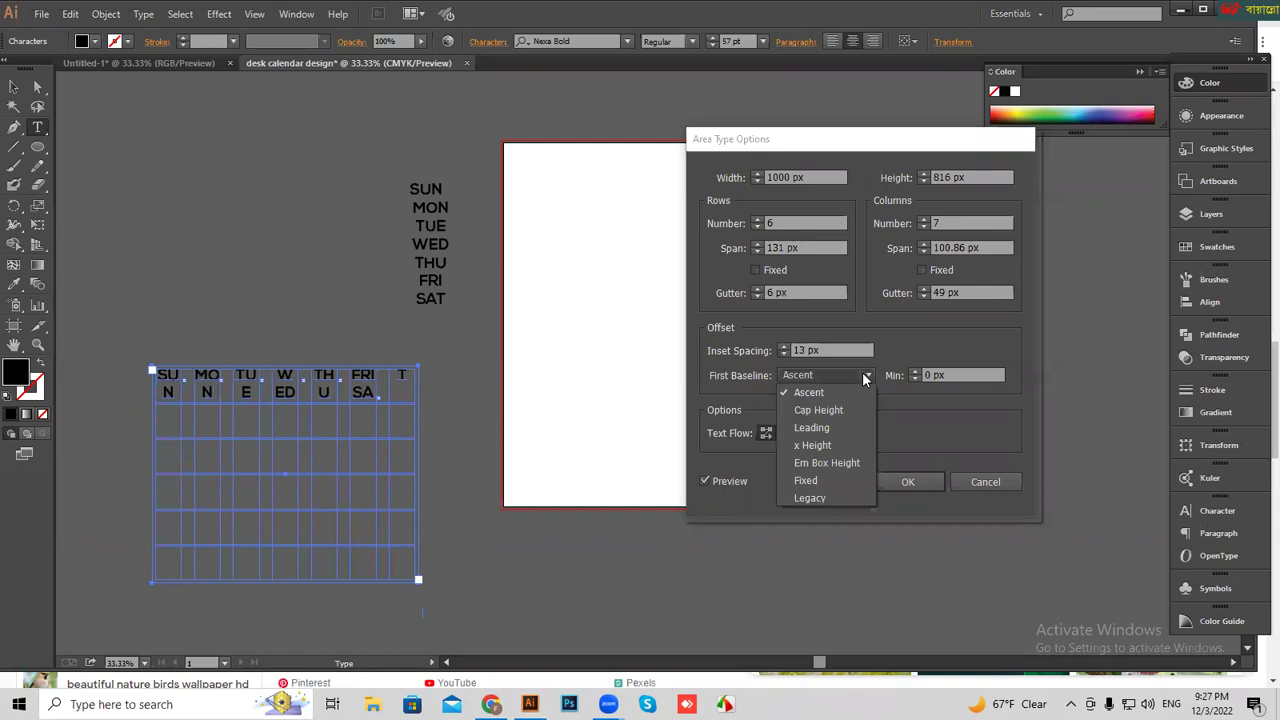
{"action": "left_click", "coordinate": [816, 425]}
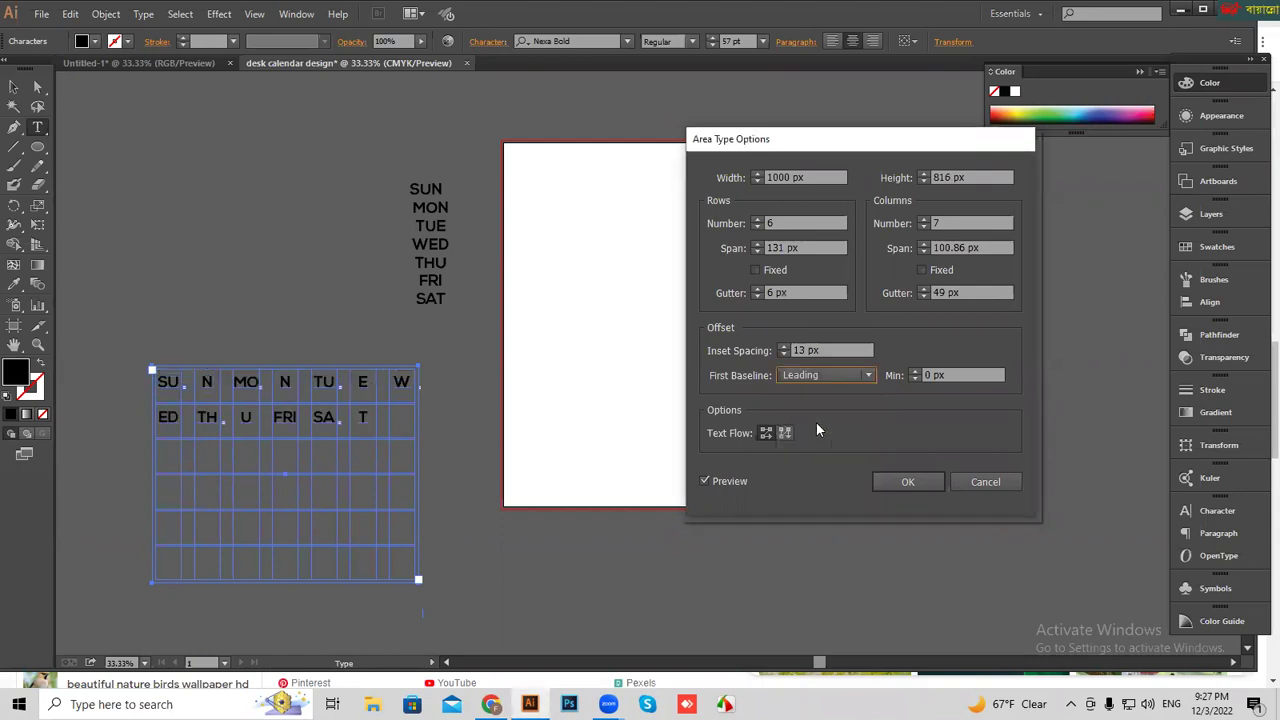
{"action": "left_click", "coordinate": [845, 377]}
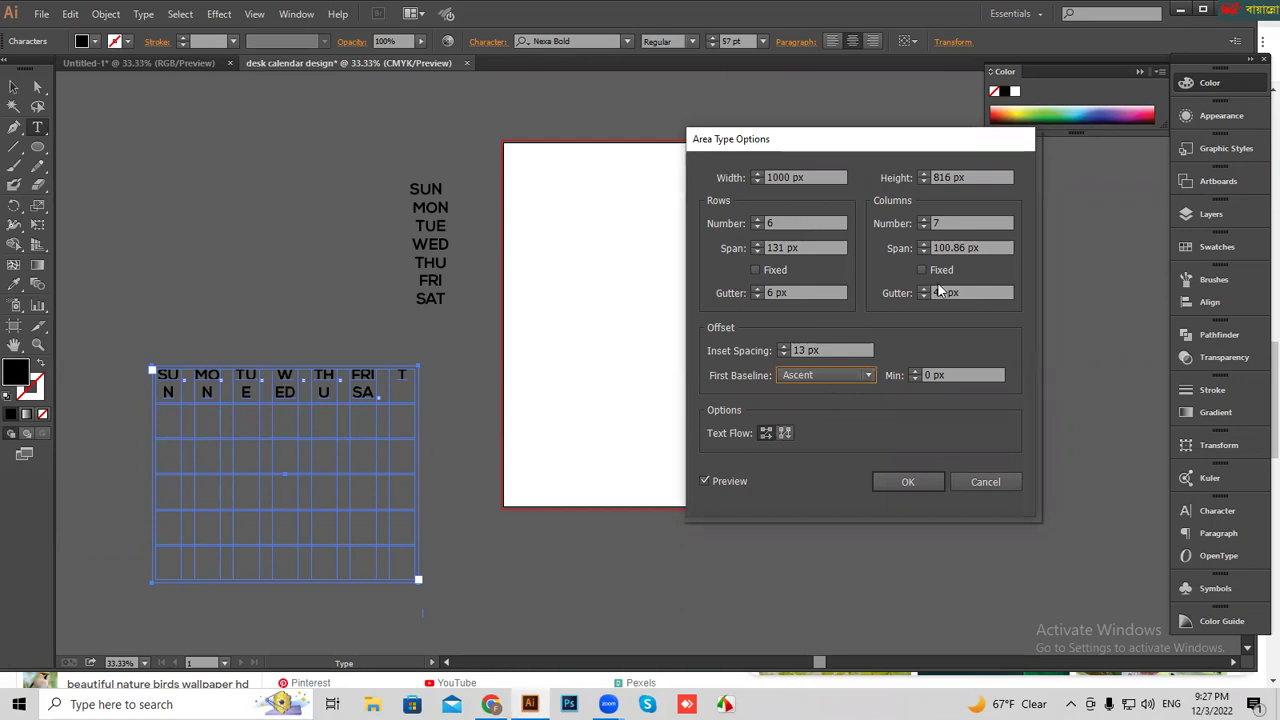
{"action": "scroll", "coordinate": [822, 349], "scroll_direction": "up", "scroll_amount": 6}
{"action": "scroll", "coordinate": [822, 349], "scroll_direction": "up", "scroll_amount": 5}
{"action": "scroll", "coordinate": [822, 349], "scroll_direction": "up", "scroll_amount": 6}
{"action": "scroll", "coordinate": [822, 349], "scroll_direction": "up", "scroll_amount": 5}
{"action": "scroll", "coordinate": [822, 349], "scroll_direction": "down", "scroll_amount": 7}
{"action": "scroll", "coordinate": [822, 349], "scroll_direction": "down", "scroll_amount": 7}
{"action": "scroll", "coordinate": [822, 349], "scroll_direction": "down", "scroll_amount": 7}
{"action": "scroll", "coordinate": [822, 349], "scroll_direction": "down", "scroll_amount": 5}
{"action": "scroll", "coordinate": [822, 349], "scroll_direction": "down", "scroll_amount": 7}
{"action": "scroll", "coordinate": [822, 349], "scroll_direction": "down", "scroll_amount": 8}
{"action": "scroll", "coordinate": [822, 349], "scroll_direction": "down", "scroll_amount": 8}
{"action": "scroll", "coordinate": [822, 349], "scroll_direction": "down", "scroll_amount": 7}
{"action": "scroll", "coordinate": [822, 349], "scroll_direction": "down", "scroll_amount": 8}
{"action": "scroll", "coordinate": [822, 349], "scroll_direction": "down", "scroll_amount": 8}
{"action": "scroll", "coordinate": [822, 349], "scroll_direction": "down", "scroll_amount": 8}
{"action": "scroll", "coordinate": [822, 349], "scroll_direction": "down", "scroll_amount": 8}
{"action": "scroll", "coordinate": [822, 349], "scroll_direction": "down", "scroll_amount": 2}
{"action": "scroll", "coordinate": [822, 349], "scroll_direction": "down", "scroll_amount": 1}
- Set the row gap and column gap to 2 px, entering 2 in the next spacing field
{"action": "left_click", "coordinate": [806, 292]}
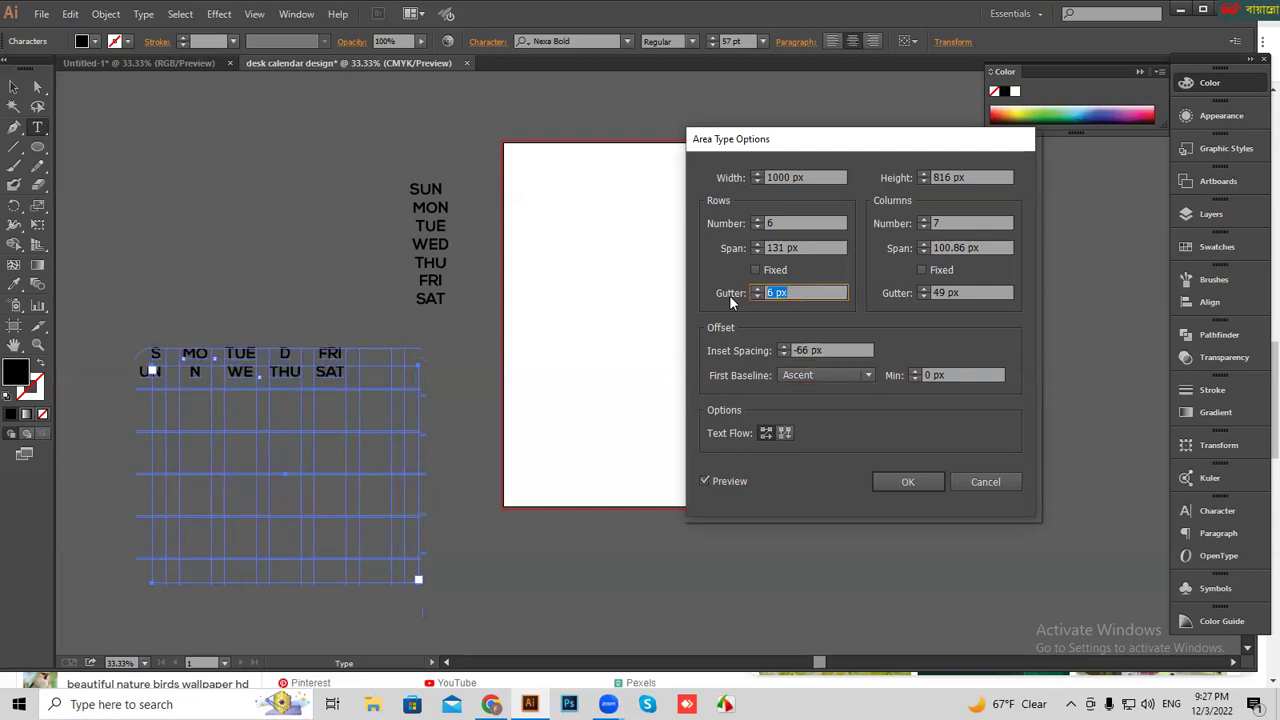
{"action": "type", "text": "2"}
{"action": "key", "text": "Tab"}
{"action": "type", "text": "2"}
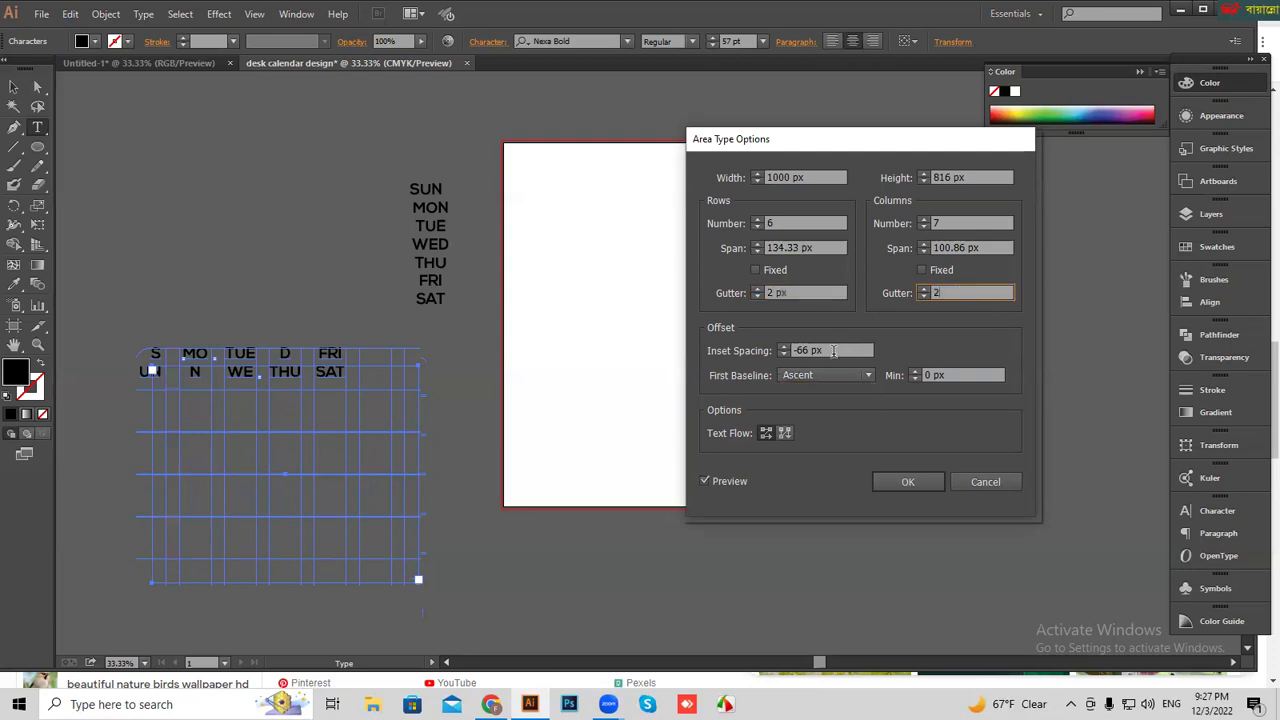
{"action": "key", "text": "Tab"}
{"action": "type", "text": "2"}
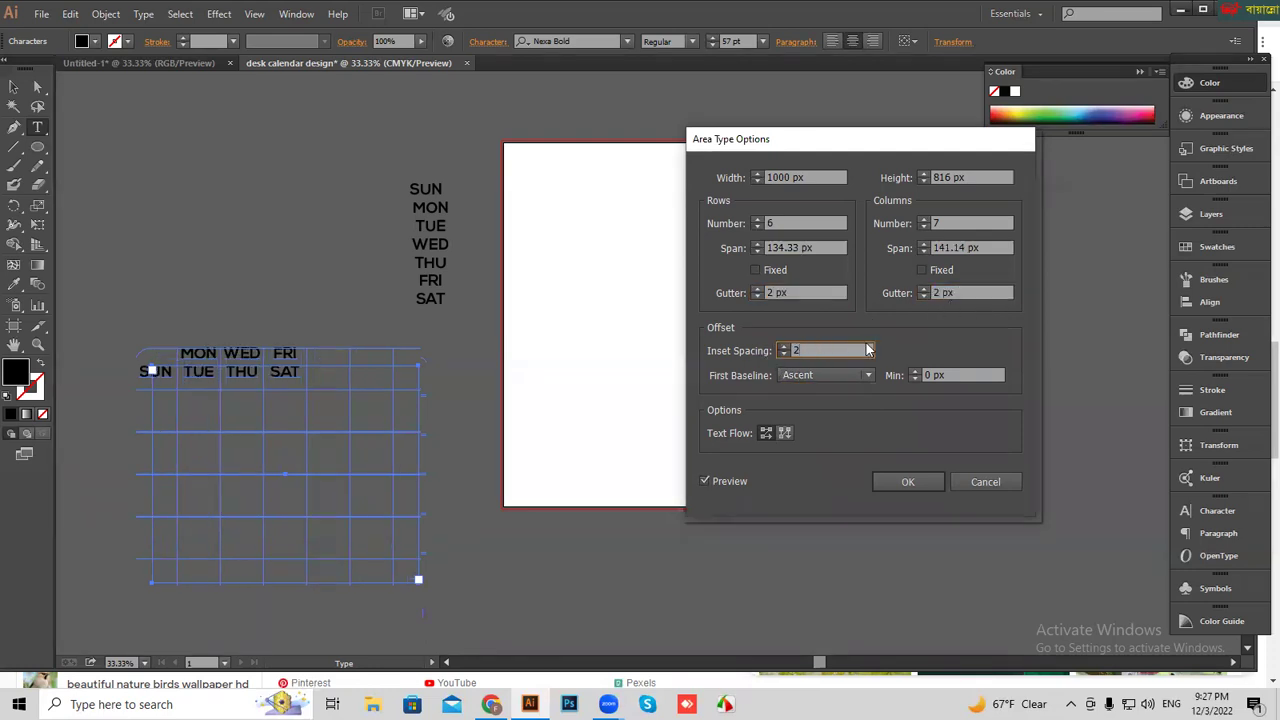
{"action": "scroll", "coordinate": [841, 349], "scroll_direction": "down", "scroll_amount": 1}
{"action": "scroll", "coordinate": [841, 349], "scroll_direction": "down", "scroll_amount": 1}
{"action": "scroll", "coordinate": [841, 349], "scroll_direction": "down", "scroll_amount": 1}
{"action": "scroll", "coordinate": [841, 349], "scroll_direction": "down", "scroll_amount": 6}
{"action": "scroll", "coordinate": [841, 349], "scroll_direction": "down", "scroll_amount": 5}
{"action": "scroll", "coordinate": [841, 349], "scroll_direction": "down", "scroll_amount": 6}
{"action": "scroll", "coordinate": [811, 289], "scroll_direction": "up", "scroll_amount": 5}
{"action": "scroll", "coordinate": [811, 289], "scroll_direction": "up", "scroll_amount": 6}
{"action": "scroll", "coordinate": [811, 289], "scroll_direction": "up", "scroll_amount": 5}
{"action": "scroll", "coordinate": [811, 289], "scroll_direction": "up", "scroll_amount": 6}
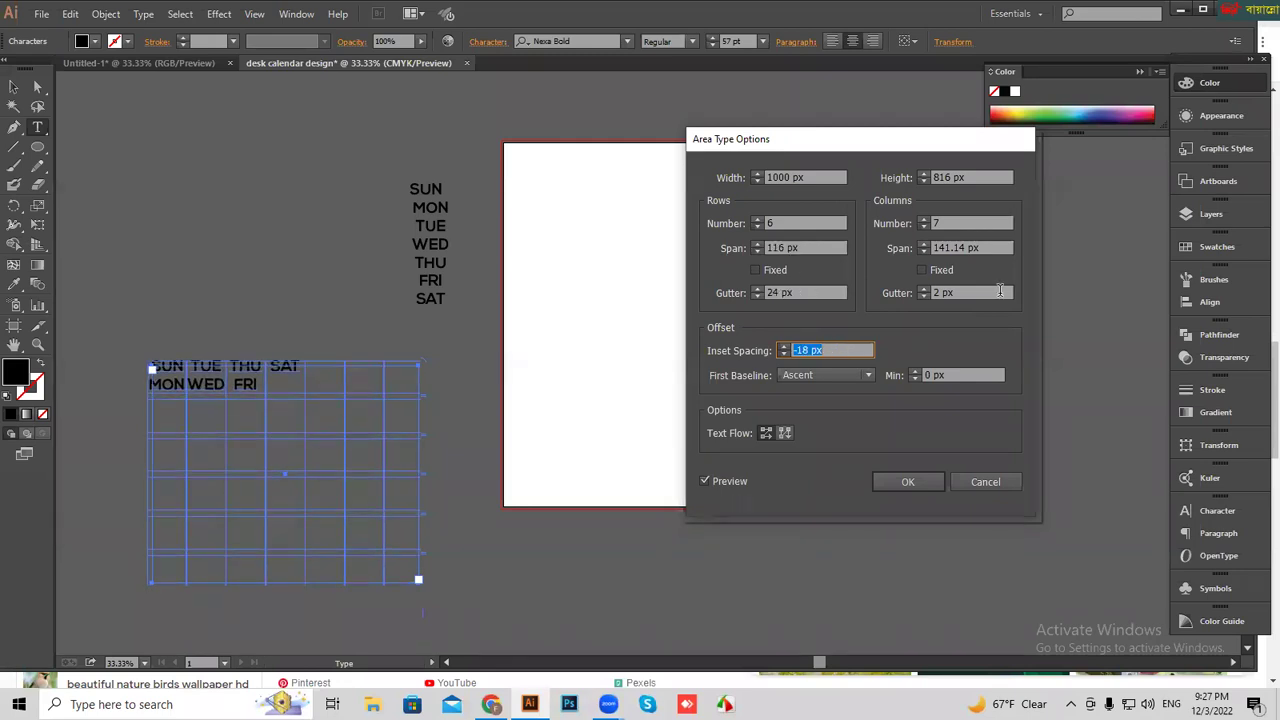
- Fine-tune the column gap by scrolling its value, then apply the grid settings
{"action": "left_click", "coordinate": [972, 291]}
{"action": "scroll", "coordinate": [972, 291], "scroll_direction": "up", "scroll_amount": 9}
{"action": "scroll", "coordinate": [972, 291], "scroll_direction": "up", "scroll_amount": 9}
{"action": "scroll", "coordinate": [972, 291], "scroll_direction": "up", "scroll_amount": 5}
{"action": "scroll", "coordinate": [972, 291], "scroll_direction": "up", "scroll_amount": 5}
{"action": "scroll", "coordinate": [972, 291], "scroll_direction": "up", "scroll_amount": 5}
{"action": "scroll", "coordinate": [972, 291], "scroll_direction": "up", "scroll_amount": 4}
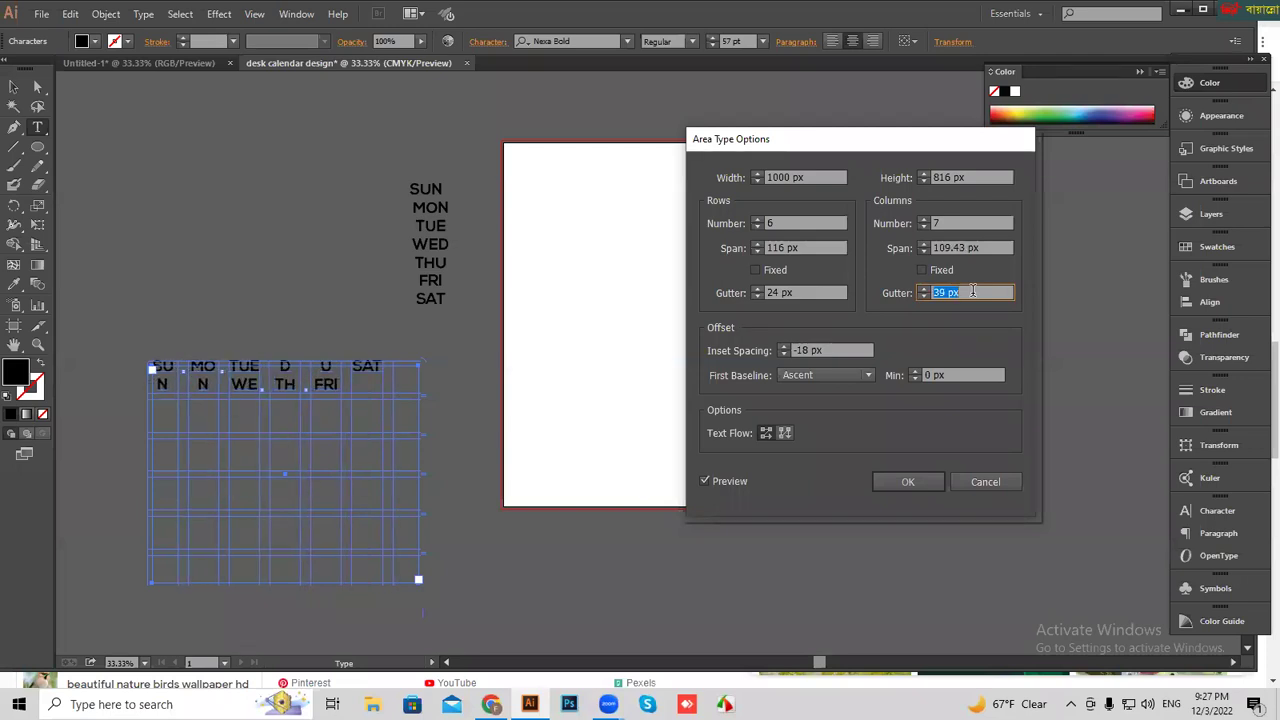
{"action": "scroll", "coordinate": [972, 291], "scroll_direction": "up", "scroll_amount": 6}
{"action": "scroll", "coordinate": [972, 291], "scroll_direction": "up", "scroll_amount": 5}
{"action": "scroll", "coordinate": [972, 291], "scroll_direction": "up", "scroll_amount": 6}
{"action": "scroll", "coordinate": [972, 291], "scroll_direction": "up", "scroll_amount": 5}
{"action": "scroll", "coordinate": [972, 291], "scroll_direction": "up", "scroll_amount": 5}
{"action": "scroll", "coordinate": [972, 291], "scroll_direction": "up", "scroll_amount": 4}
{"action": "scroll", "coordinate": [972, 291], "scroll_direction": "up", "scroll_amount": 5}
{"action": "scroll", "coordinate": [972, 291], "scroll_direction": "up", "scroll_amount": 4}
{"action": "scroll", "coordinate": [972, 291], "scroll_direction": "down", "scroll_amount": 4}
{"action": "scroll", "coordinate": [972, 291], "scroll_direction": "down", "scroll_amount": 4}
{"action": "scroll", "coordinate": [972, 291], "scroll_direction": "down", "scroll_amount": 3}
{"action": "scroll", "coordinate": [972, 291], "scroll_direction": "down", "scroll_amount": 4}
{"action": "scroll", "coordinate": [972, 291], "scroll_direction": "down", "scroll_amount": 8}
{"action": "scroll", "coordinate": [972, 291], "scroll_direction": "down", "scroll_amount": 6}
{"action": "scroll", "coordinate": [972, 291], "scroll_direction": "down", "scroll_amount": 8}
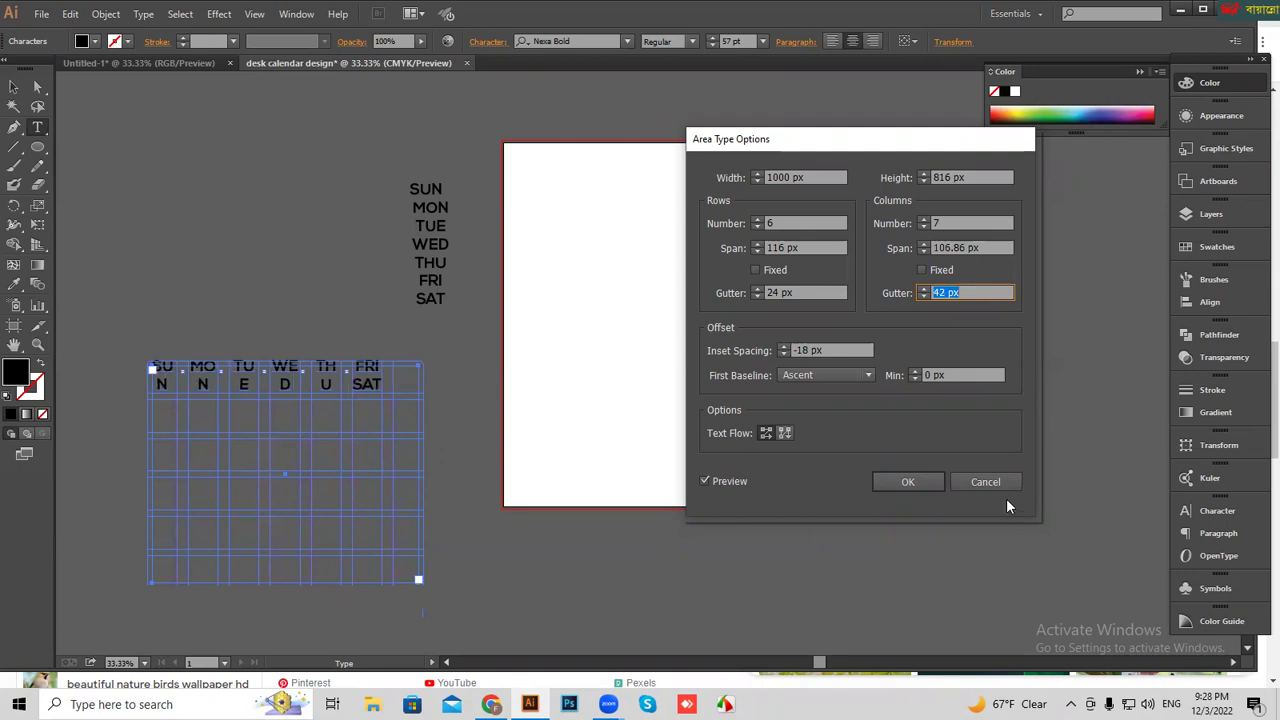
{"action": "left_click", "coordinate": [985, 482]}
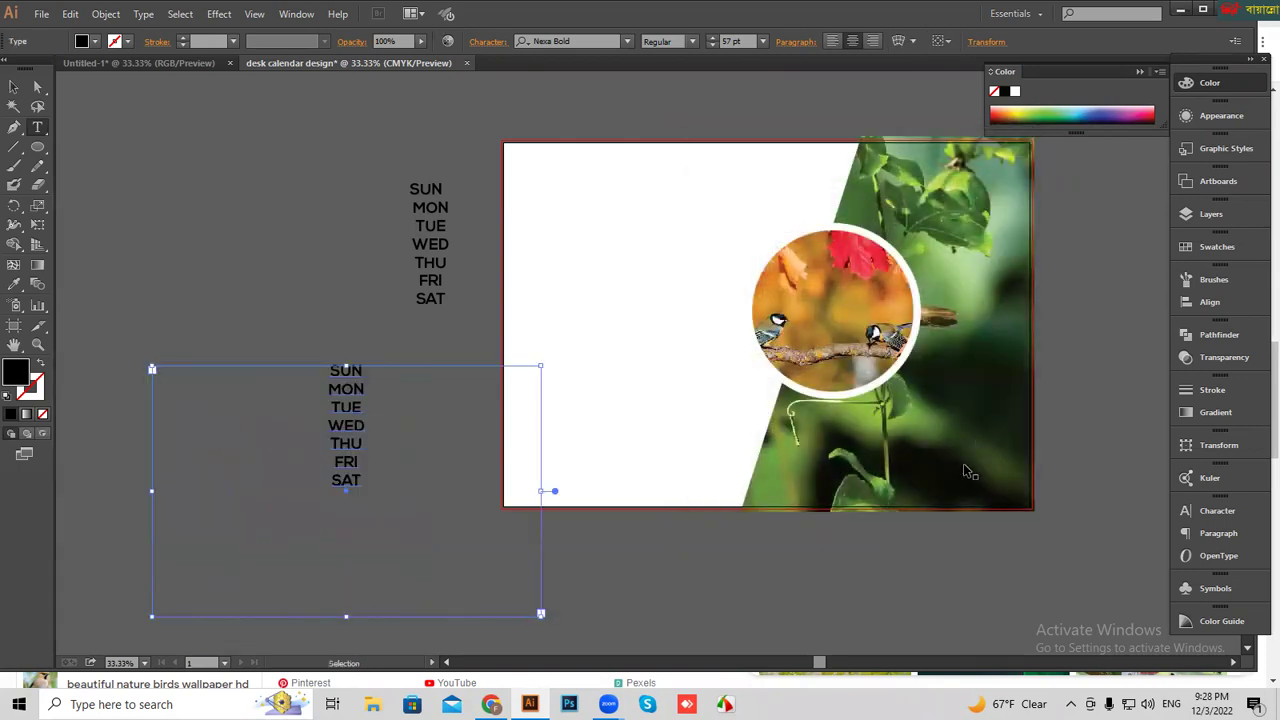
- Undo twice, then drag the weekday grid onto the artboard, left of the circular photo
{"action": "key", "text": "ctrl+z"}
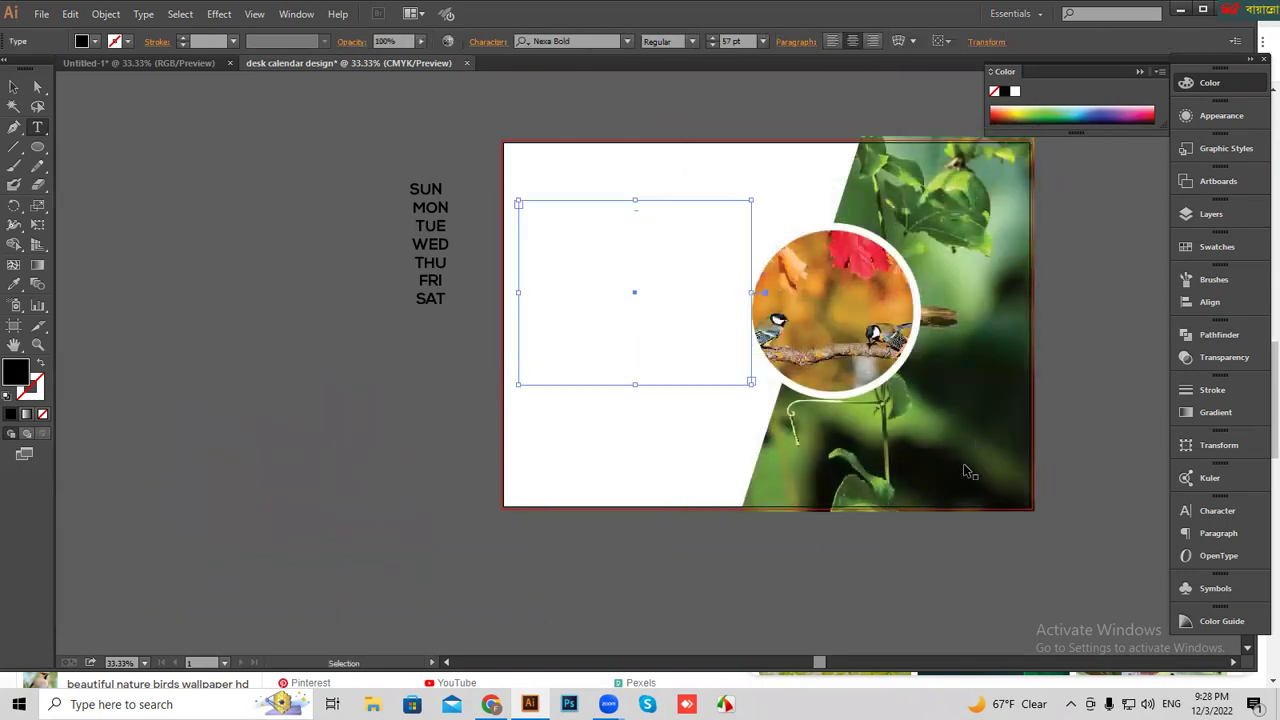
{"action": "key", "text": "ctrl+z"}
{"action": "key", "text": "ctrl+z"}
{"action": "left_click", "coordinate": [13, 87]}
{"action": "left_click_drag", "start_coordinate": [518, 193], "coordinate": [518, 190]}
{"action": "left_click_drag", "start_coordinate": [593, 236], "coordinate": [581, 233]}
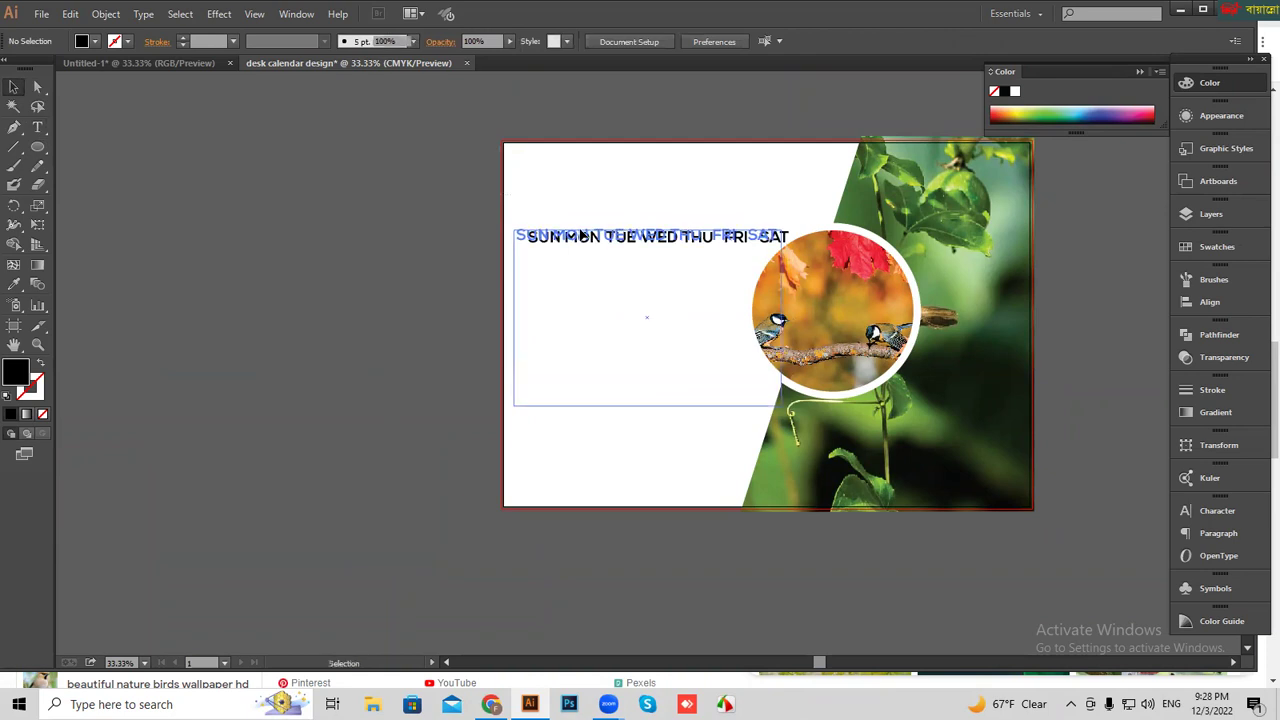
{"action": "left_click_drag", "start_coordinate": [712, 184], "coordinate": [643, 194]}
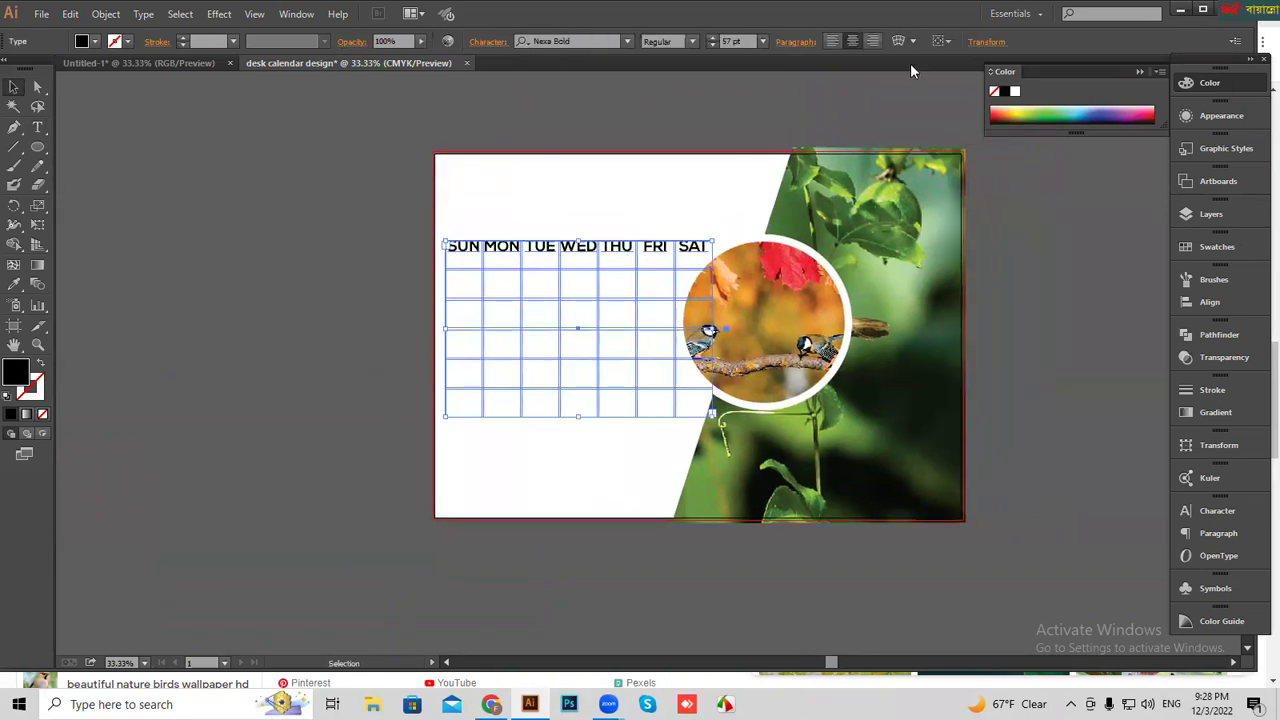
- Zoom in on the artboard and place a text cursor below the day names
{"action": "key", "text": "ctrl+plus"}
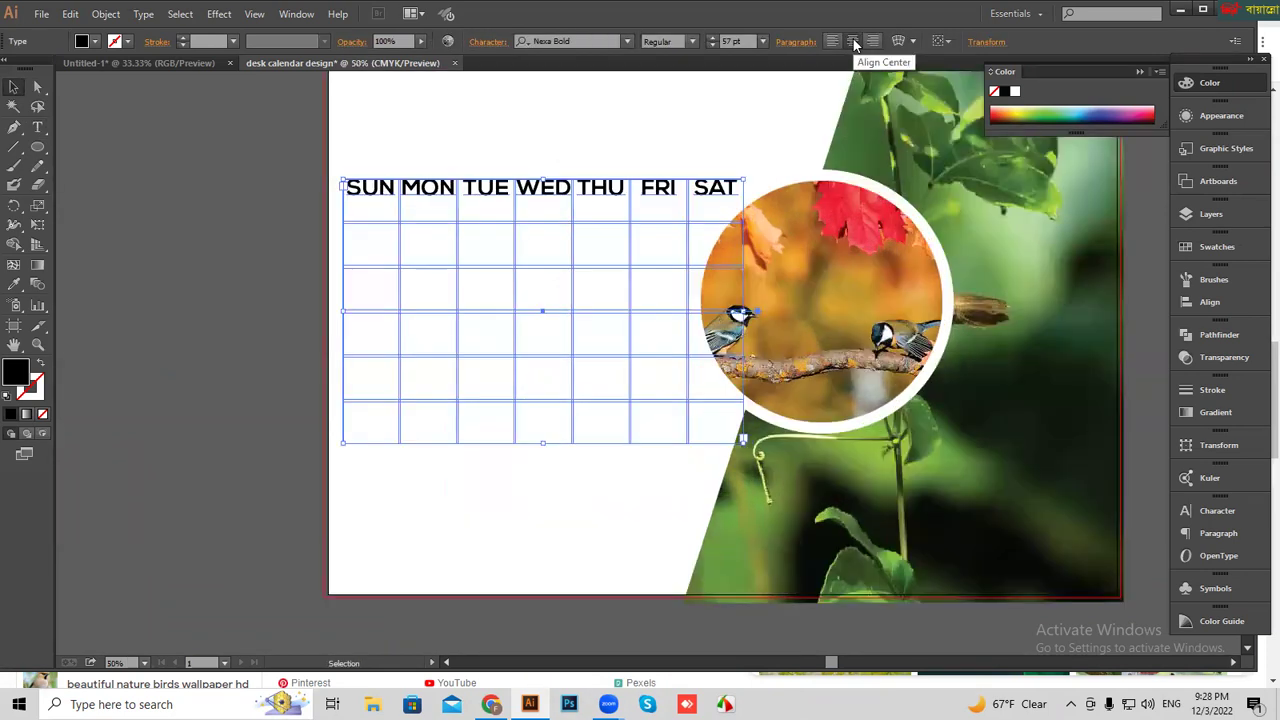
{"action": "left_click_drag", "start_coordinate": [668, 177], "coordinate": [668, 187]}
{"action": "key", "text": "t"}
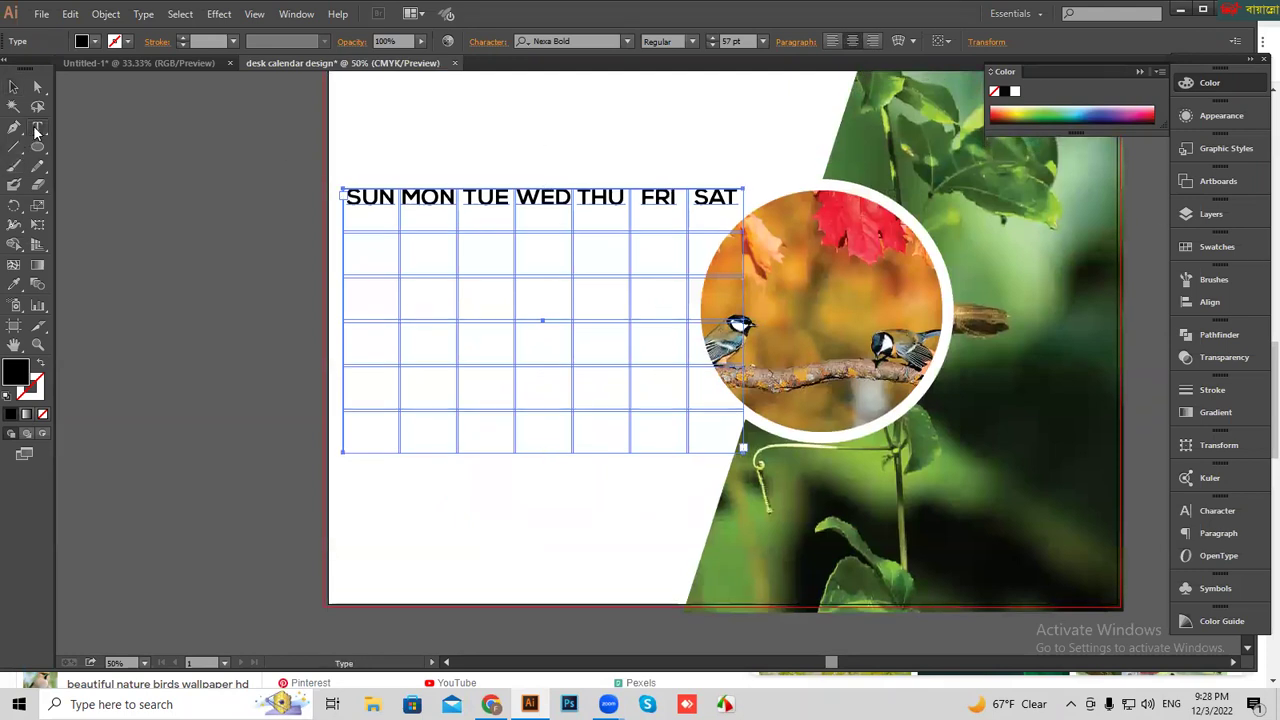
{"action": "left_click", "coordinate": [736, 197]}
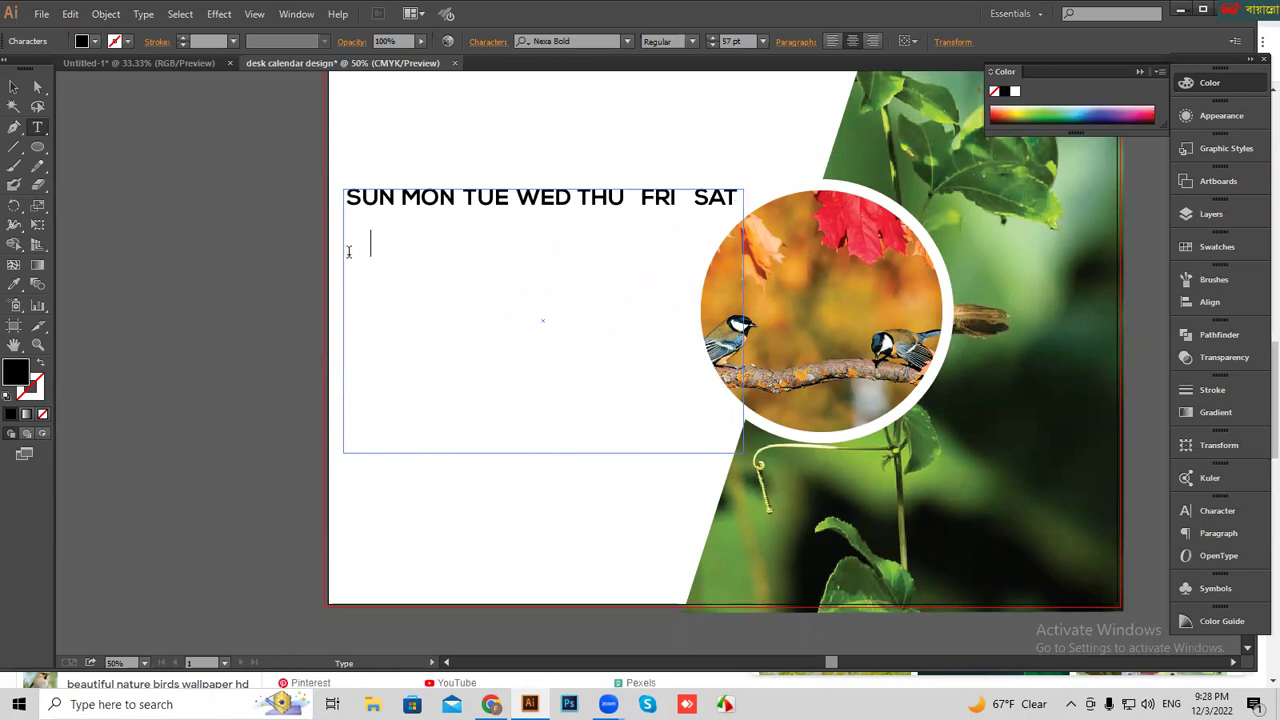
- Type the first week row of dates: 30, 31, then 01 through 05
{"action": "type", "text": "3"}
{"action": "type", "text": "0"}
{"action": "type", "text": "1"}
{"action": "key", "text": "Tab"}
{"action": "type", "text": "01"}
{"action": "key", "text": "Tab"}
{"action": "type", "text": "02   "}
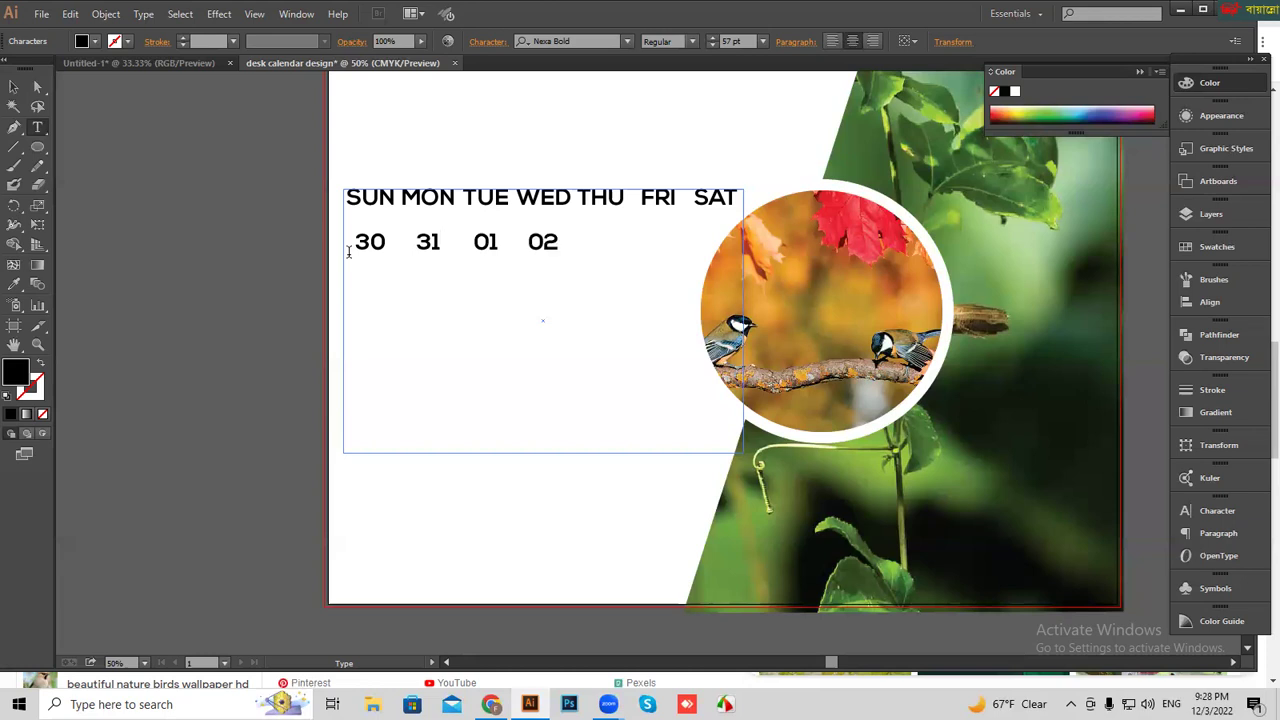
{"action": "type", "text": "03"}
{"action": "key", "text": "Tab"}
{"action": "type", "text": "04"}
{"action": "key", "text": "Tab"}
{"action": "type", "text": "05"}
{"action": "key", "text": "Return"}
- Enter dates 06 through 10 in the second row, correcting 09
{"action": "type", "text": "06"}
{"action": "key", "text": "Tab"}
{"action": "type", "text": "07"}
{"action": "key", "text": "Tab"}
{"action": "type", "text": "08"}
{"action": "key", "text": "Tab"}
{"action": "type", "text": "03"}
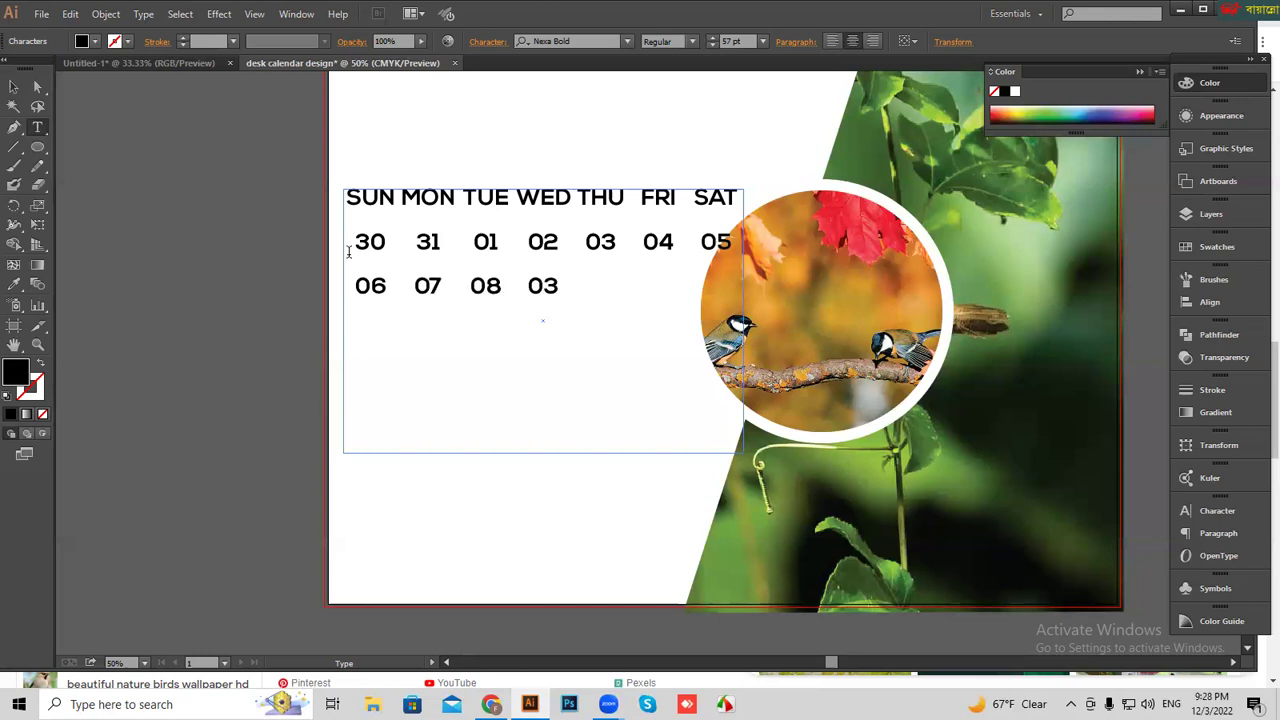
{"action": "key", "text": "BackSpace"}
{"action": "type", "text": "9"}
{"action": "key", "text": "Tab"}
{"action": "type", "text": "10"}
- Enter dates 11 through 20, fixing the mistyped 19
{"action": "key", "text": "Tab"}
{"action": "type", "text": "1 12 "}
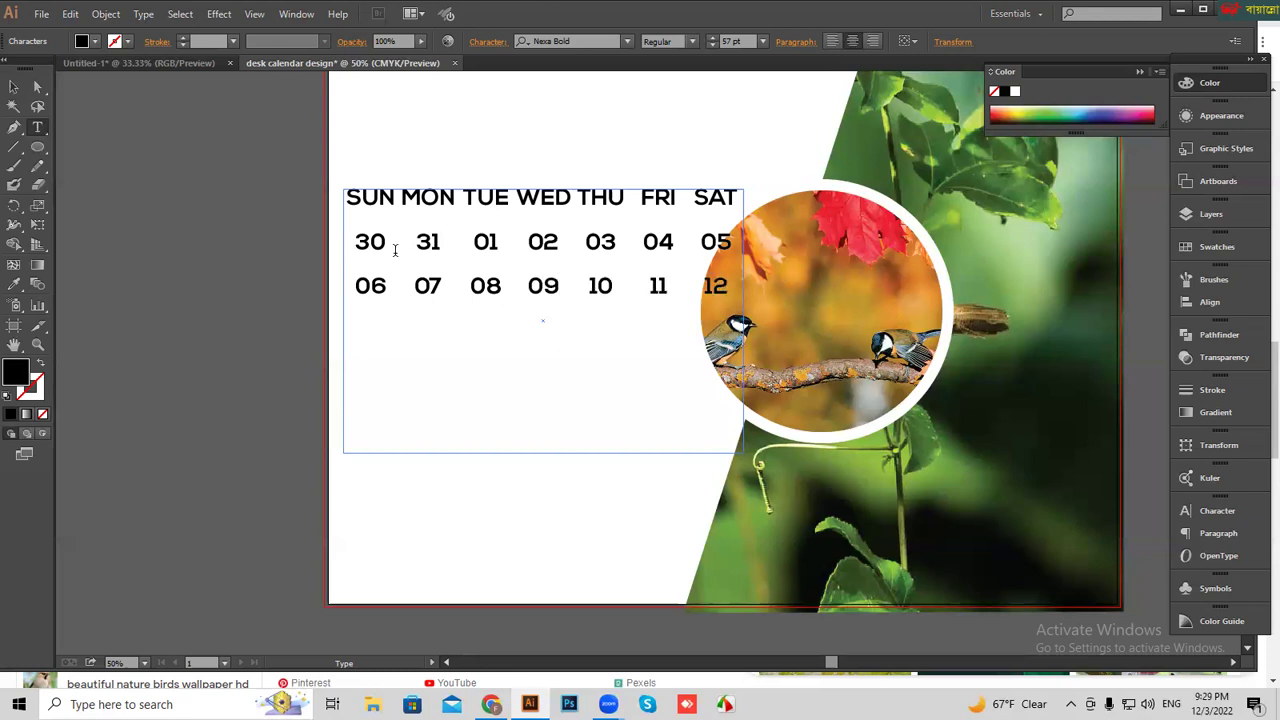
{"action": "type", "text": "13 14"}
{"action": "key", "text": "Tab"}
{"action": "type", "text": "15"}
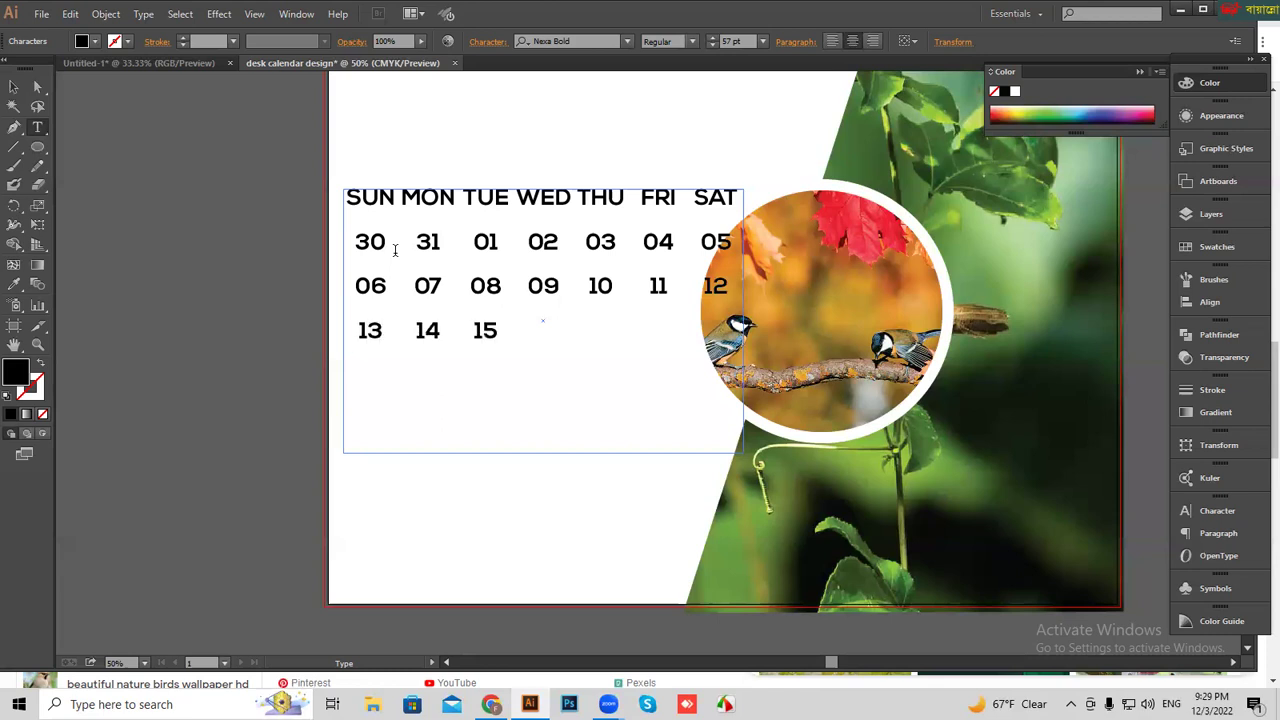
{"action": "type", "text": " 16"}
{"action": "key", "text": "Tab"}
{"action": "type", "text": "17 18"}
{"action": "key", "text": "Tab"}
{"action": "type", "text": "1"}
{"action": "type", "text": "9 "}
{"action": "type", "text": "20"}
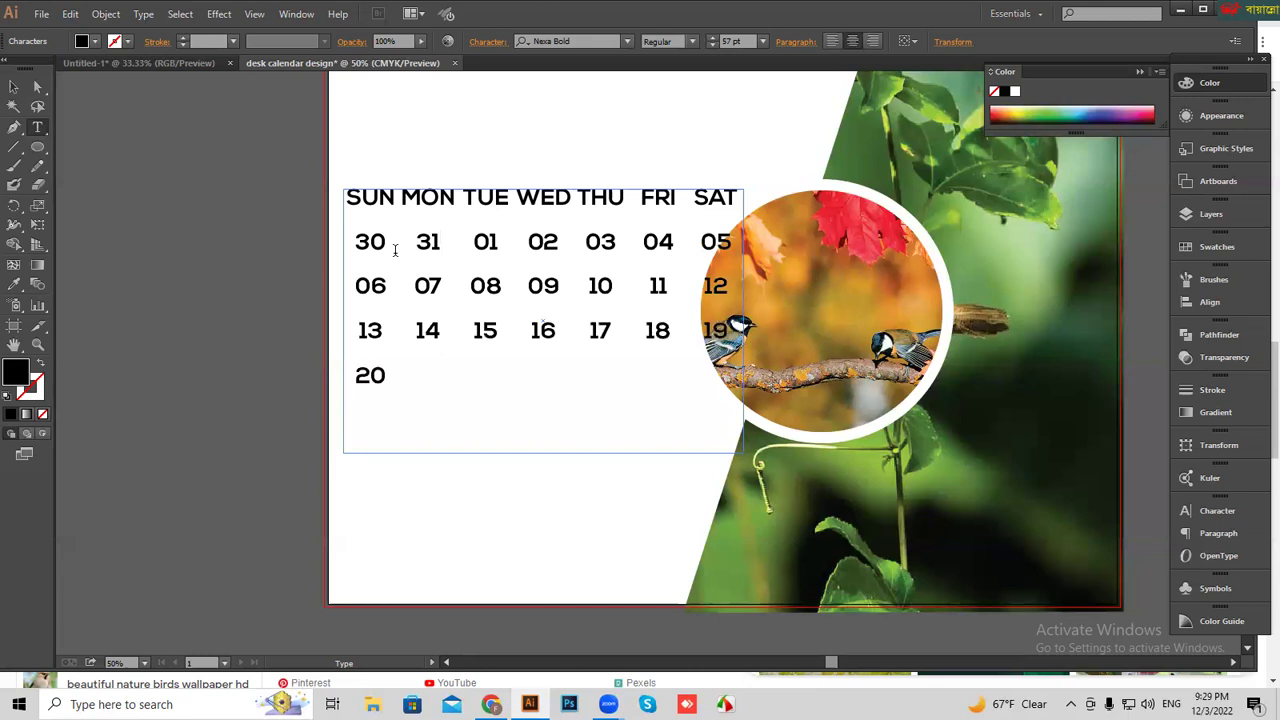
- Enter dates 21 through 31 to complete the month
{"action": "key", "text": "Tab"}
{"action": "type", "text": "21"}
{"action": "key", "text": "Tab"}
{"action": "type", "text": "22"}
{"action": "key", "text": "Tab"}
{"action": "type", "text": "23"}
{"action": "key", "text": "Tab"}
{"action": "type", "text": "24"}
{"action": "key", "text": "Tab"}
{"action": "type", "text": "25 "}
{"action": "type", "text": "26 "}
{"action": "type", "text": "27"}
{"action": "key", "text": "Tab"}
{"action": "type", "text": "28 29"}
{"action": "key", "text": "Tab"}
{"action": "type", "text": "30 "}
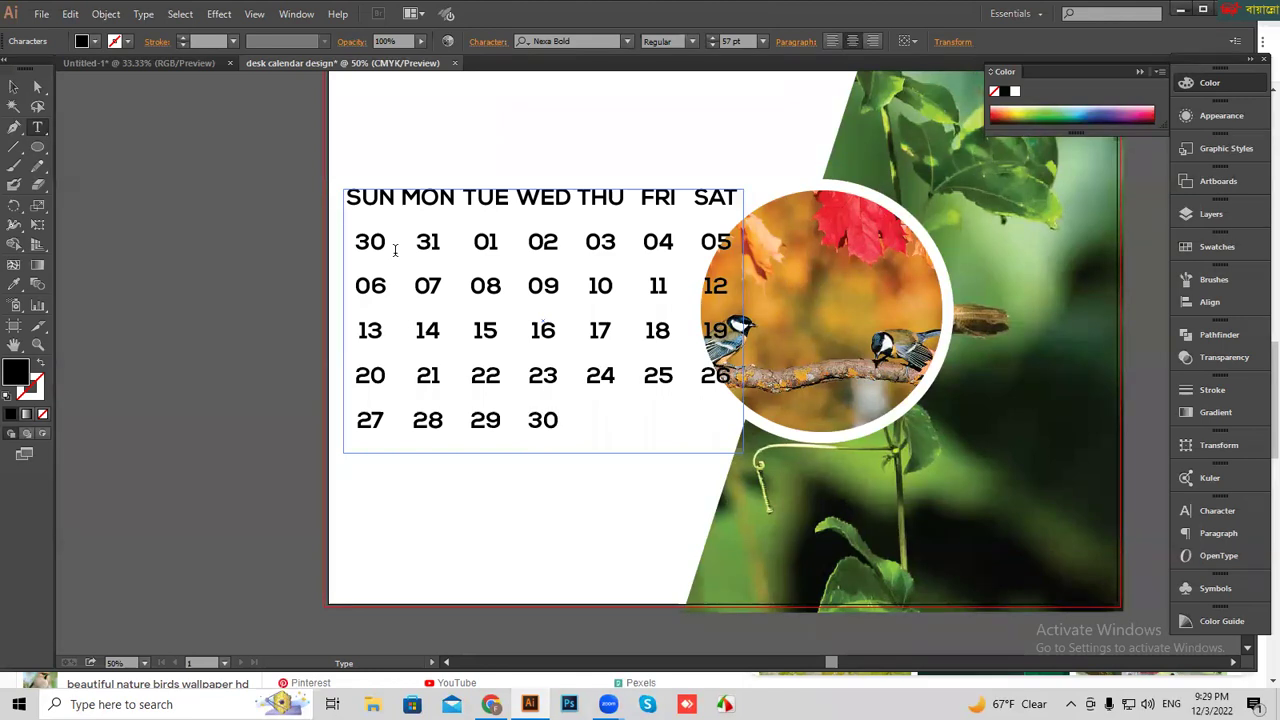
{"action": "type", "text": "31"}
- Add the overflow dates 01 and 02 at the end and exit text editing
{"action": "key", "text": "Tab"}
{"action": "type", "text": "01"}
{"action": "key", "text": "Tab"}
{"action": "type", "text": "02"}
{"action": "key", "text": "Escape"}
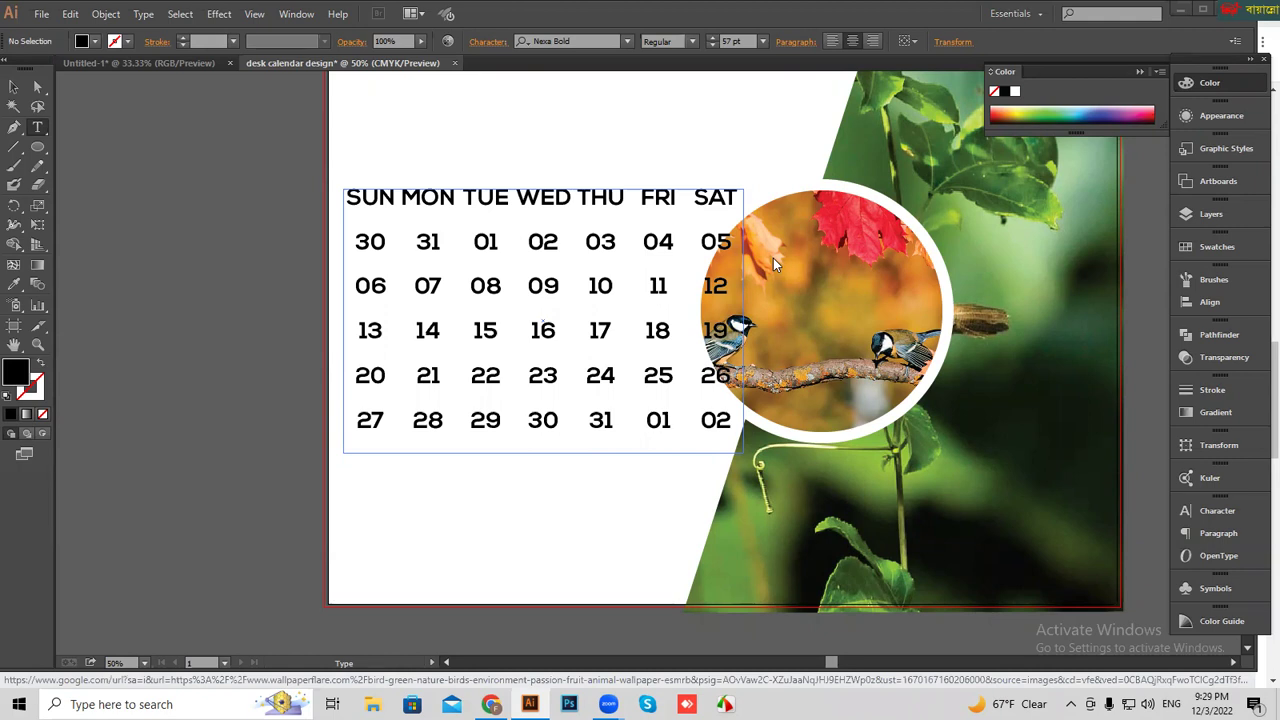
{"action": "left_click", "coordinate": [491, 704]}
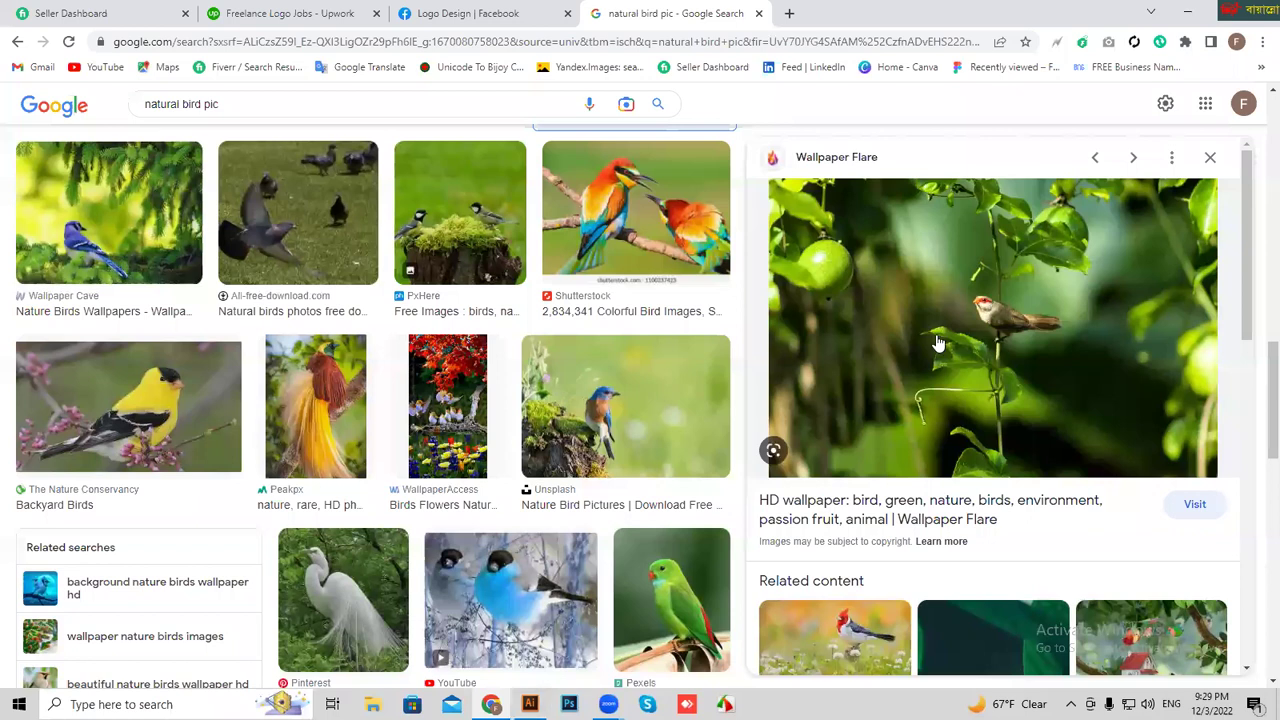
{"action": "left_click", "coordinate": [530, 704]}
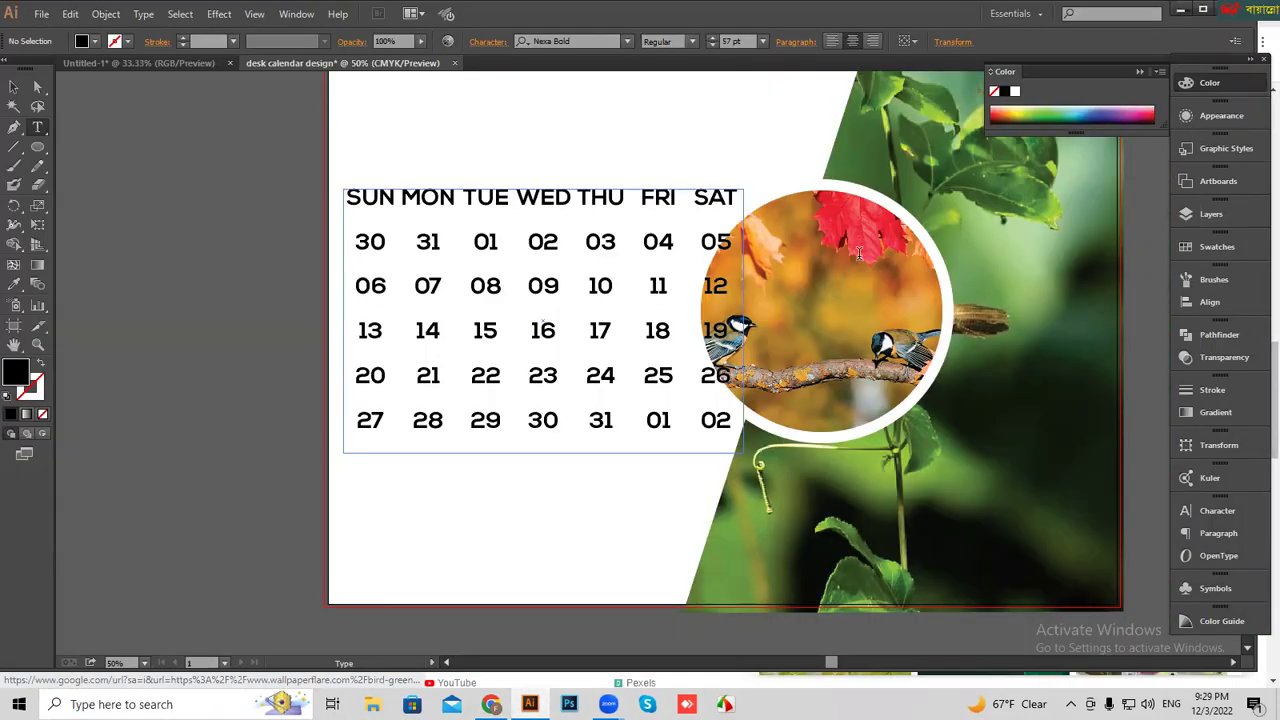
{"action": "left_click", "coordinate": [37, 127]}
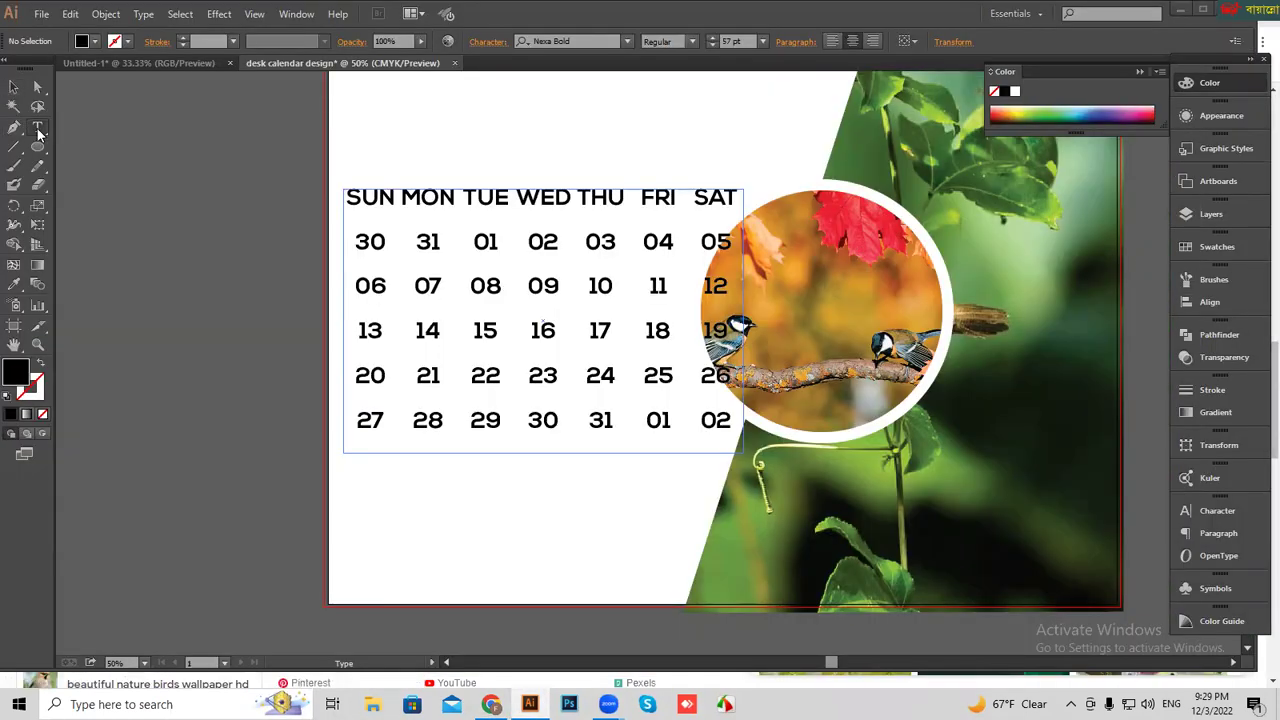
- Set the first-row overflow dates 31 and 30 to 44% opacity
{"action": "double_click", "coordinate": [436, 240]}
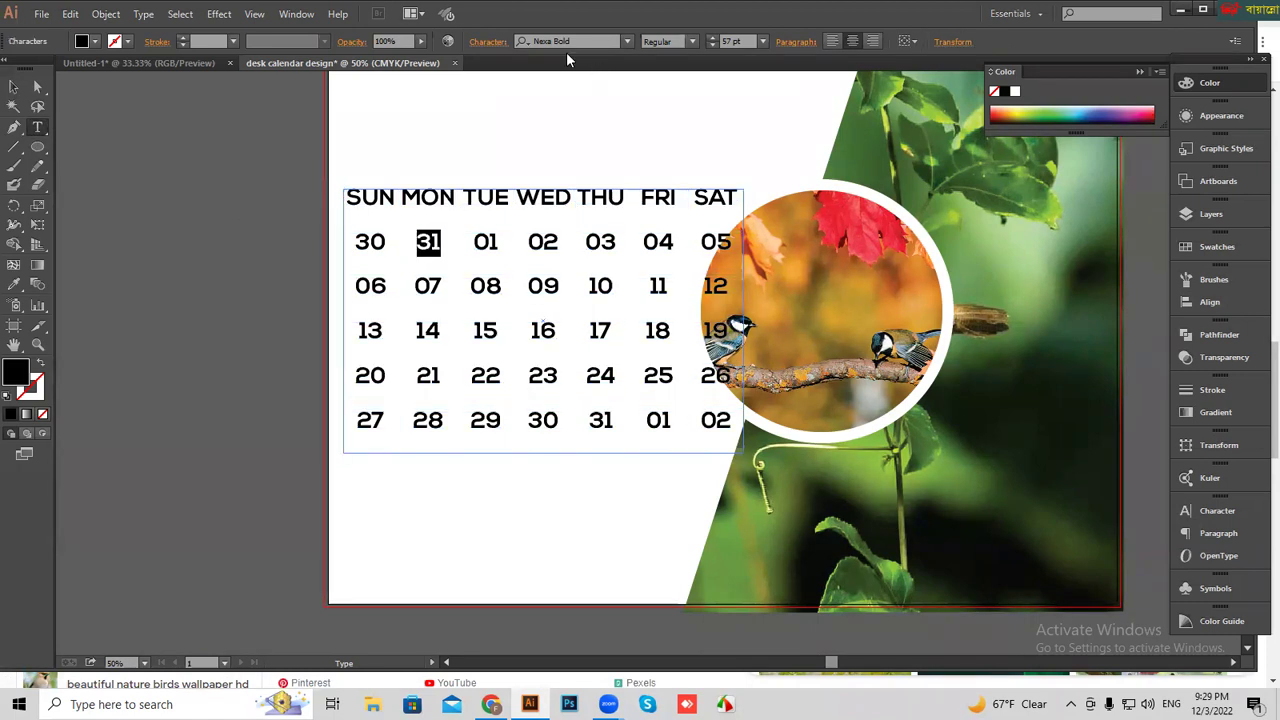
{"action": "left_click", "coordinate": [391, 41]}
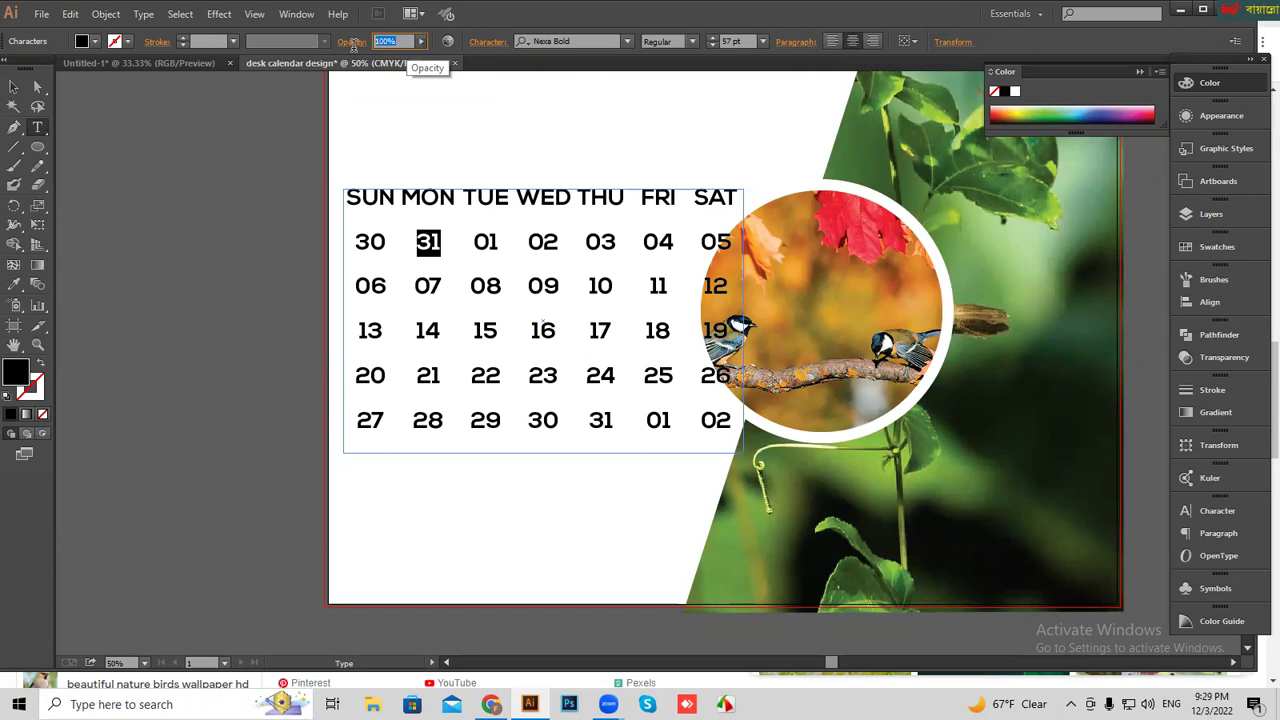
{"action": "type", "text": "4"}
{"action": "key", "text": "Return"}
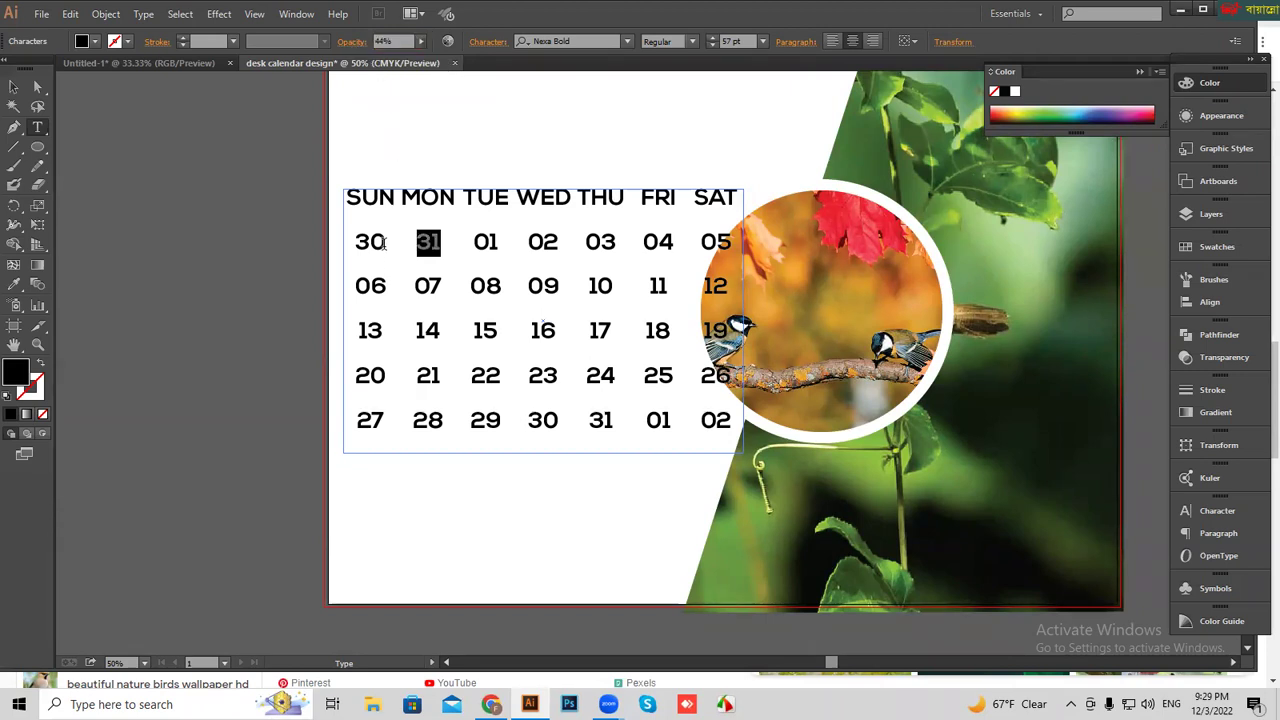
{"action": "left_click_drag", "start_coordinate": [388, 245], "coordinate": [333, 245]}
{"action": "left_click", "coordinate": [398, 41]}
{"action": "type", "text": "44"}
{"action": "key", "text": "Return"}
- Set the last-row overflow dates 01 and 02 to 44% opacity
{"action": "double_click", "coordinate": [668, 421]}
{"action": "type", "text": "4"}
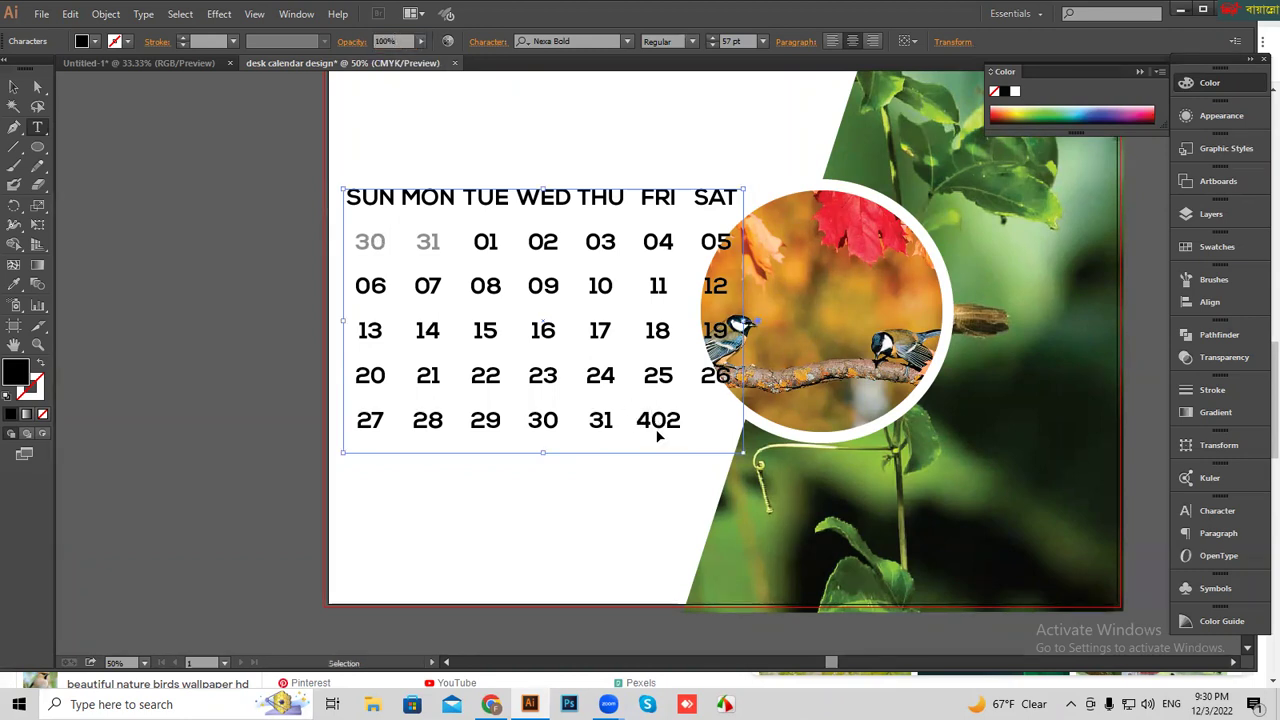
{"action": "key", "text": "ctrl+z"}
{"action": "left_click", "coordinate": [390, 41]}
{"action": "type", "text": "44"}
{"action": "key", "text": "Return"}
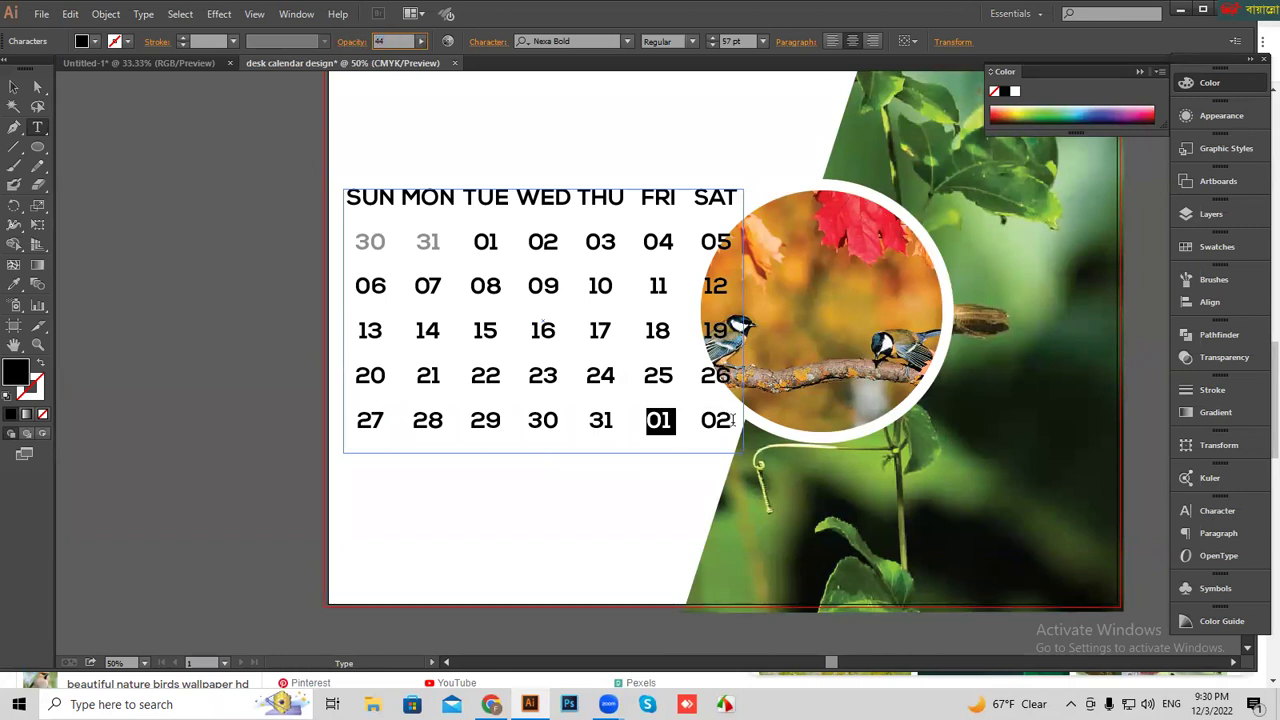
{"action": "double_click", "coordinate": [716, 420]}
{"action": "left_click", "coordinate": [390, 41]}
{"action": "type", "text": "44"}
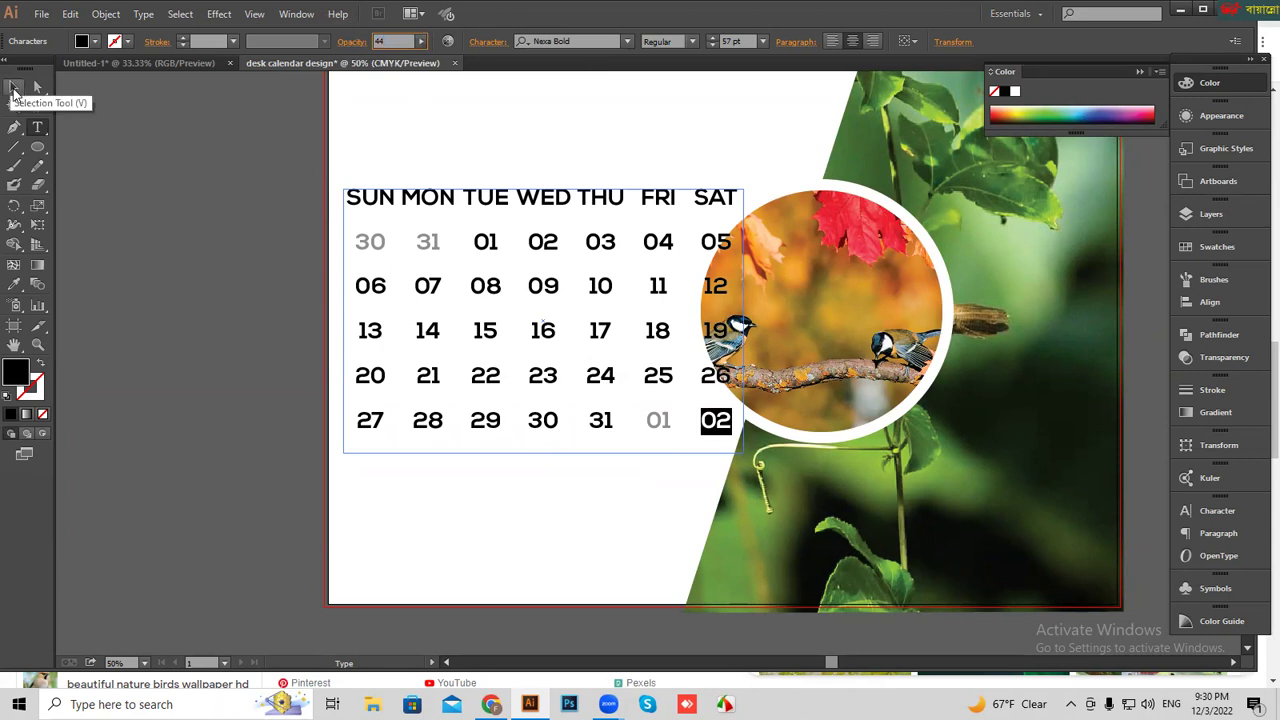
{"action": "left_click", "coordinate": [13, 87]}
{"action": "left_click_drag", "start_coordinate": [634, 356], "coordinate": [598, 380]}
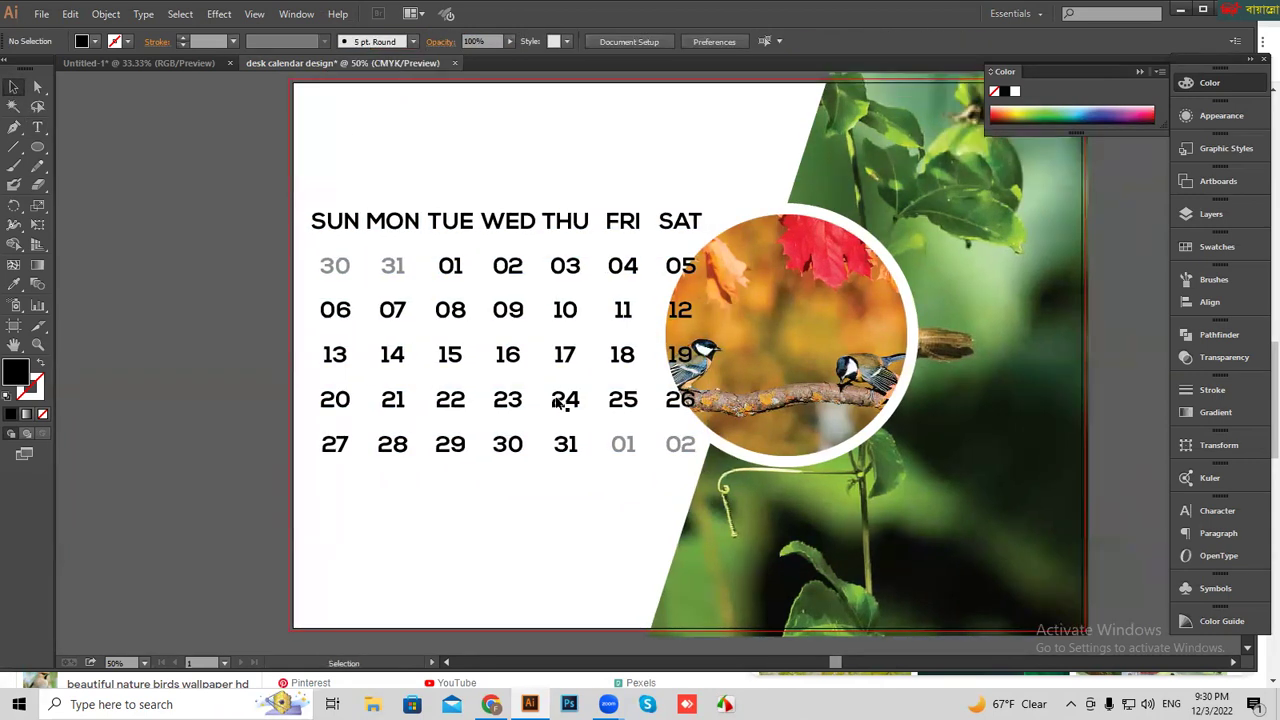
- Try resizing and moving the calendar text block, then undo to its original size and position
{"action": "left_click", "coordinate": [676, 244]}
{"action": "left_click_drag", "start_coordinate": [707, 215], "coordinate": [657, 246]}
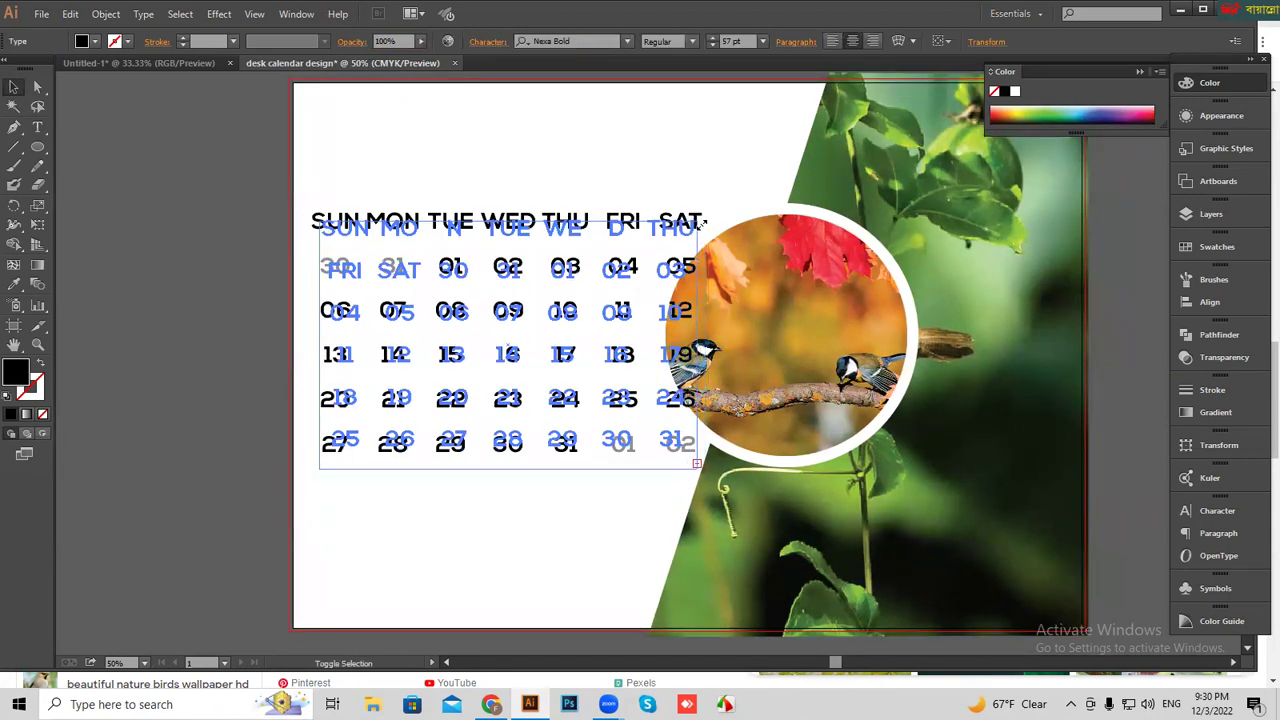
{"action": "left_click", "coordinate": [674, 214]}
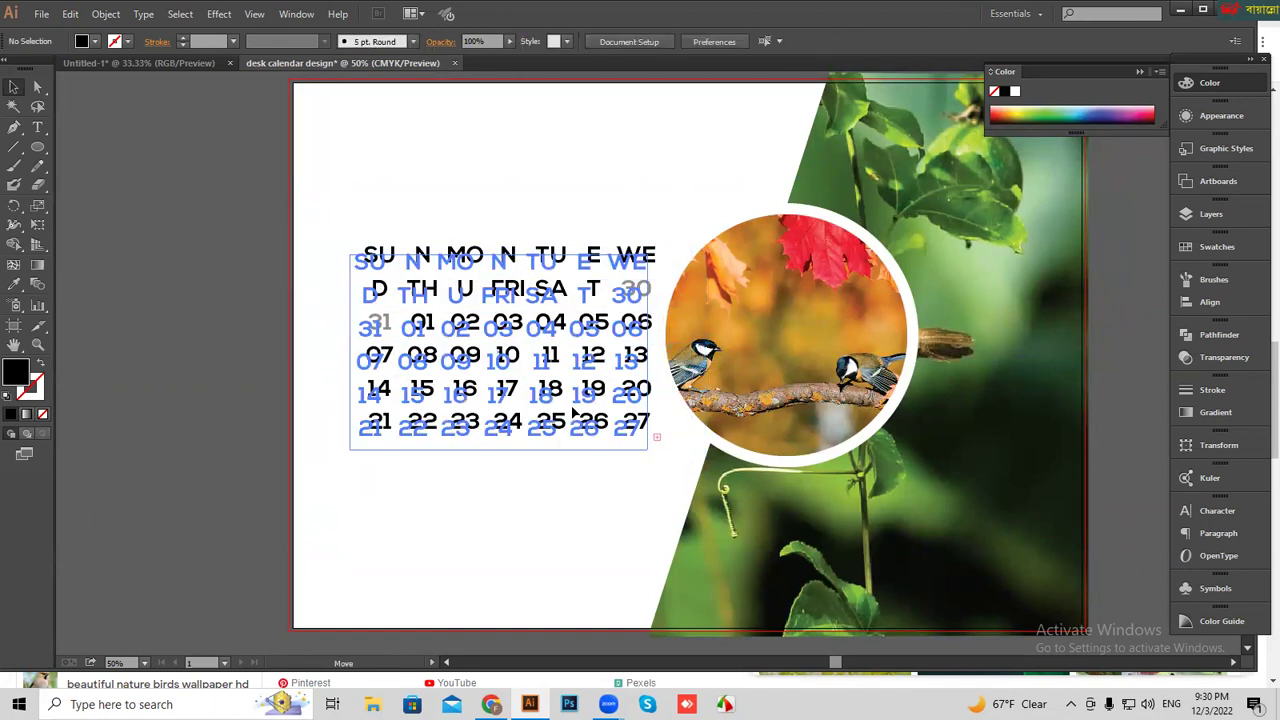
{"action": "left_click_drag", "start_coordinate": [596, 404], "coordinate": [566, 421]}
{"action": "left_click", "coordinate": [570, 203]}
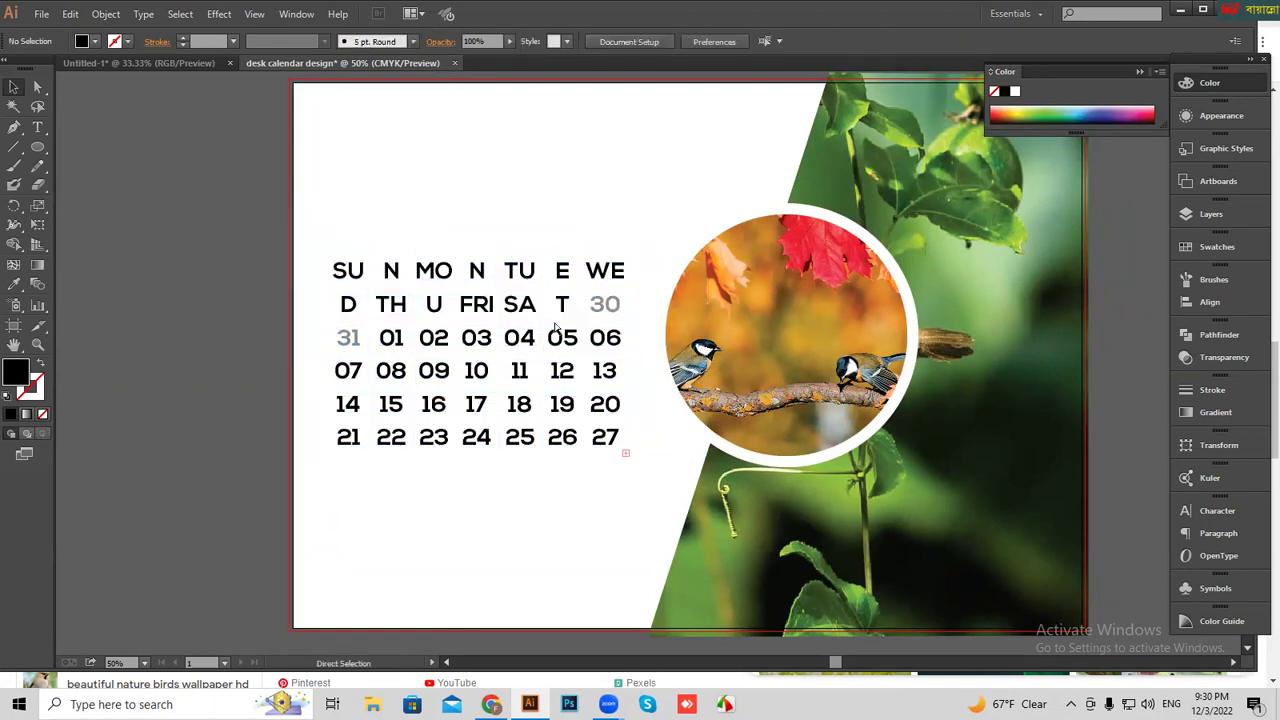
{"action": "key", "text": "ctrl+z"}
{"action": "key", "text": "ctrl+z"}
{"action": "key", "text": "ctrl+z"}
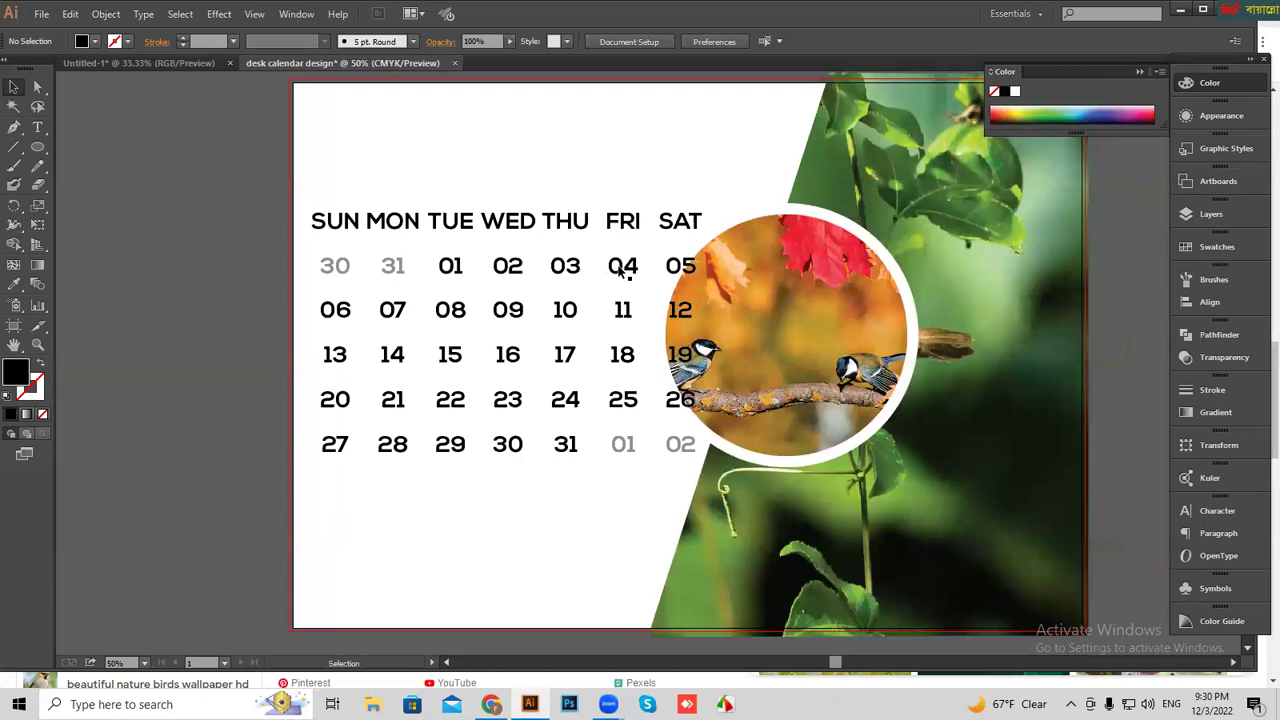
- Dismiss the canvas context menu and select the calendar text block
{"action": "right_click", "coordinate": [620, 272]}
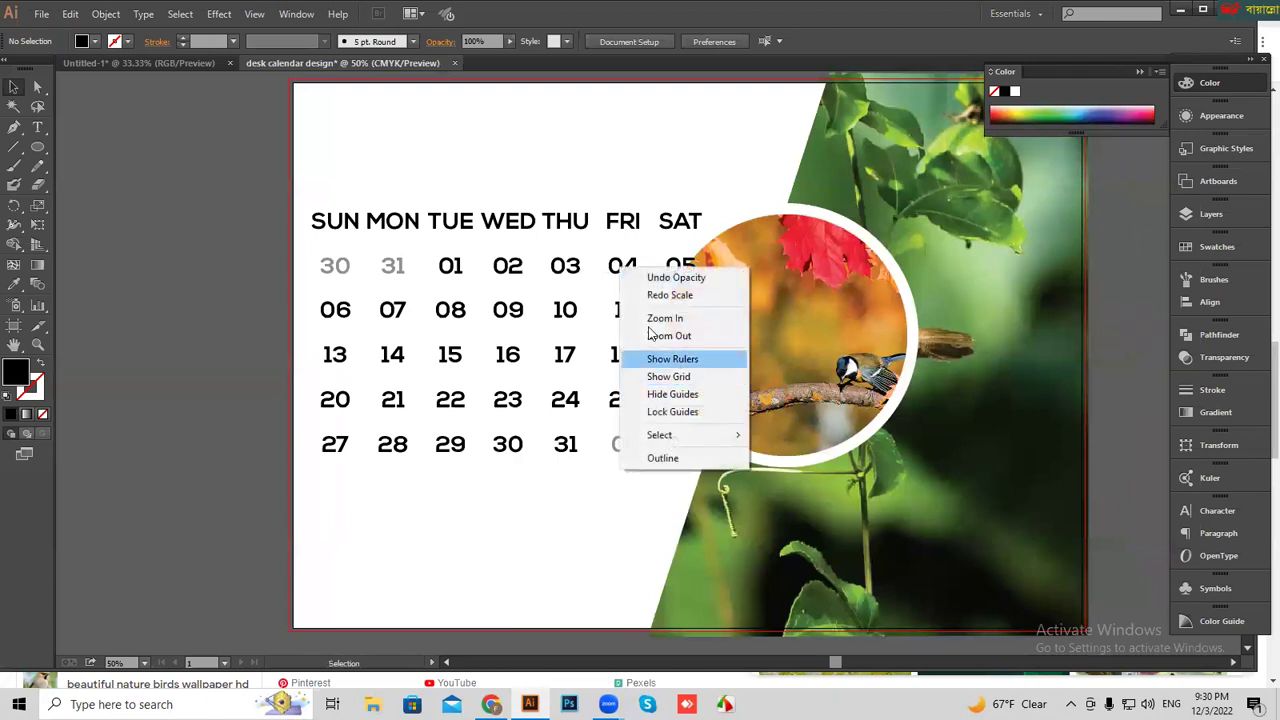
{"action": "left_click", "coordinate": [557, 191]}
{"action": "left_click", "coordinate": [555, 266]}
- Convert the calendar text to outlines, test-scale the group, then undo the scaling
{"action": "right_click", "coordinate": [555, 265]}
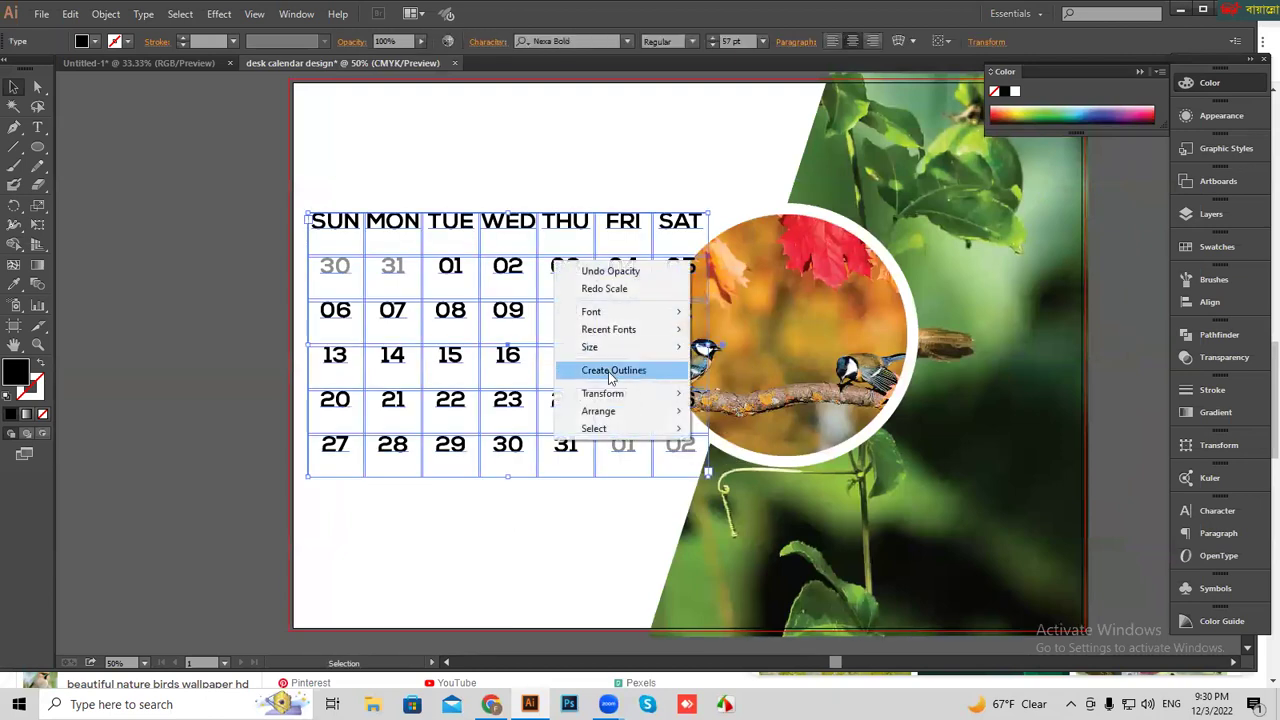
{"action": "left_click", "coordinate": [608, 371]}
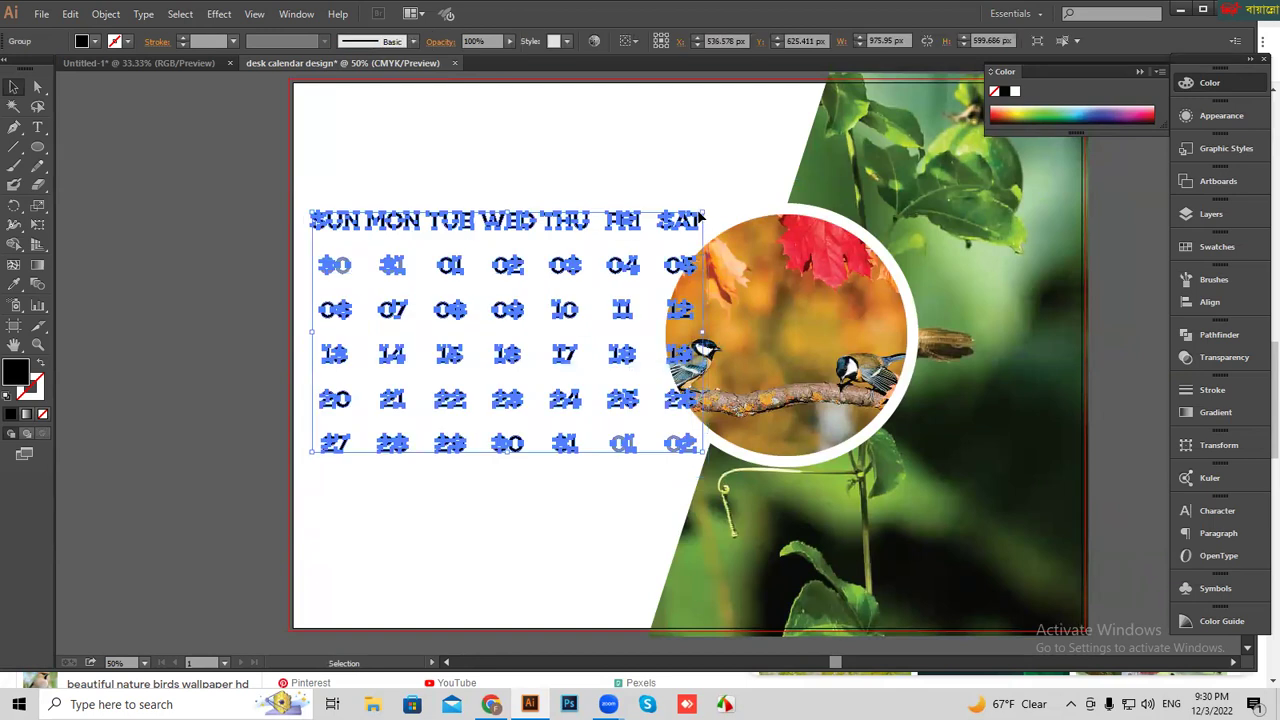
{"action": "left_click_drag", "start_coordinate": [705, 213], "coordinate": [636, 253]}
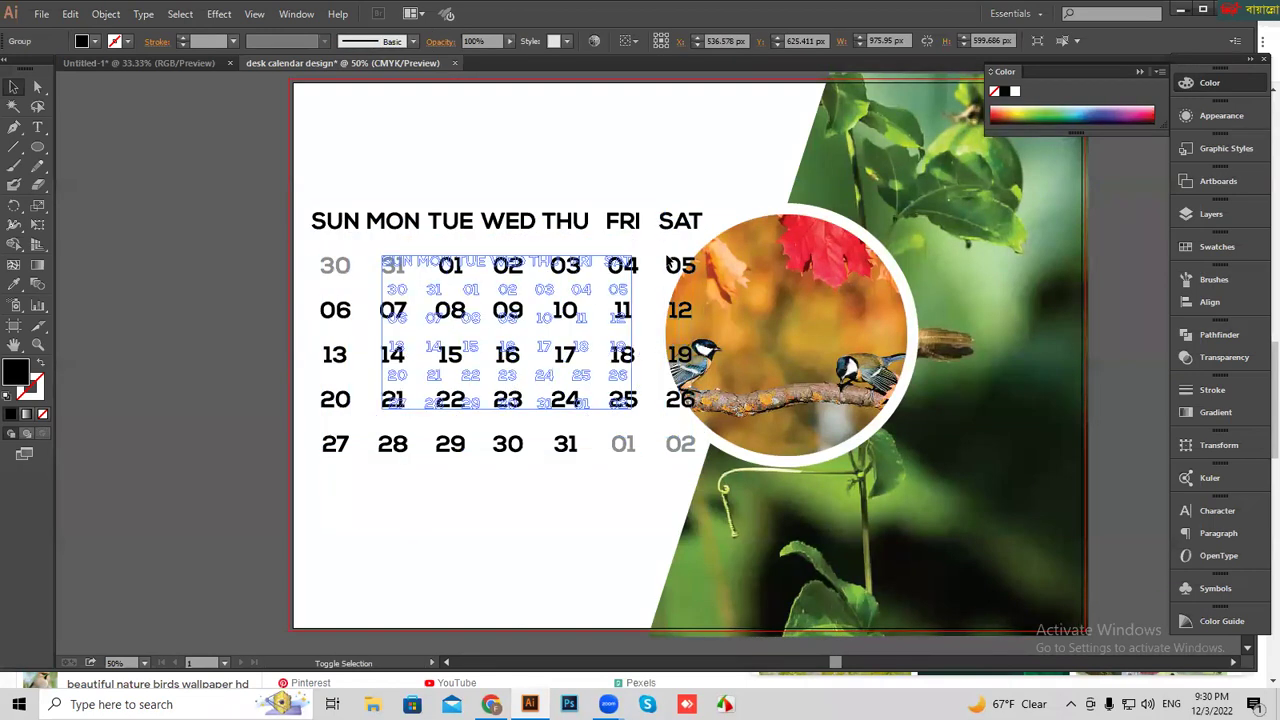
{"action": "left_click", "coordinate": [661, 204]}
{"action": "left_click", "coordinate": [529, 337]}
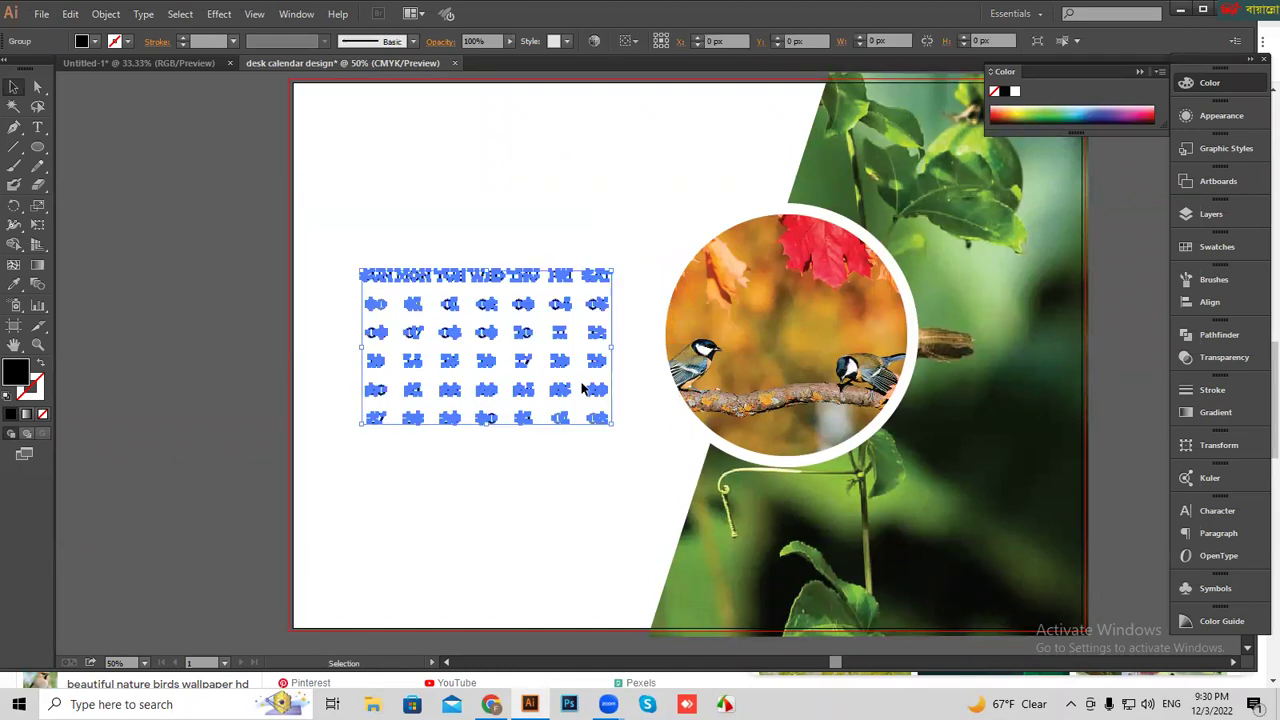
{"action": "left_click_drag", "start_coordinate": [613, 427], "coordinate": [671, 455]}
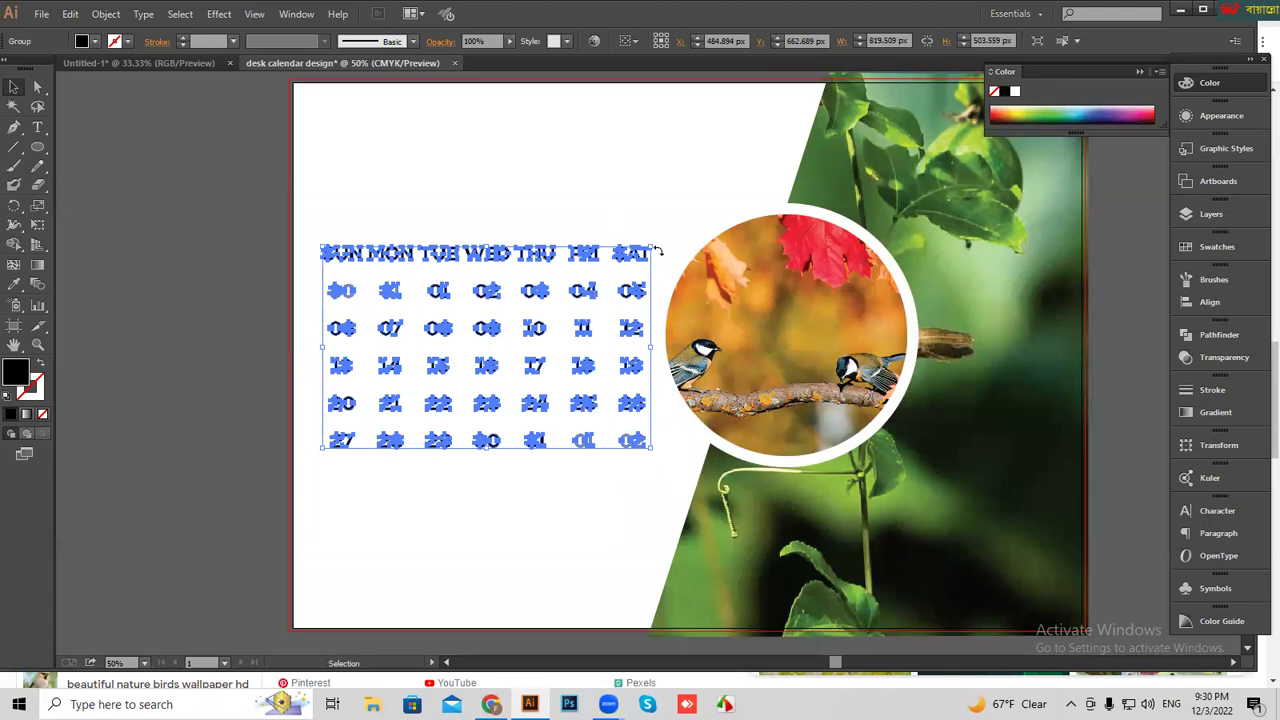
{"action": "key", "text": "ctrl+z"}
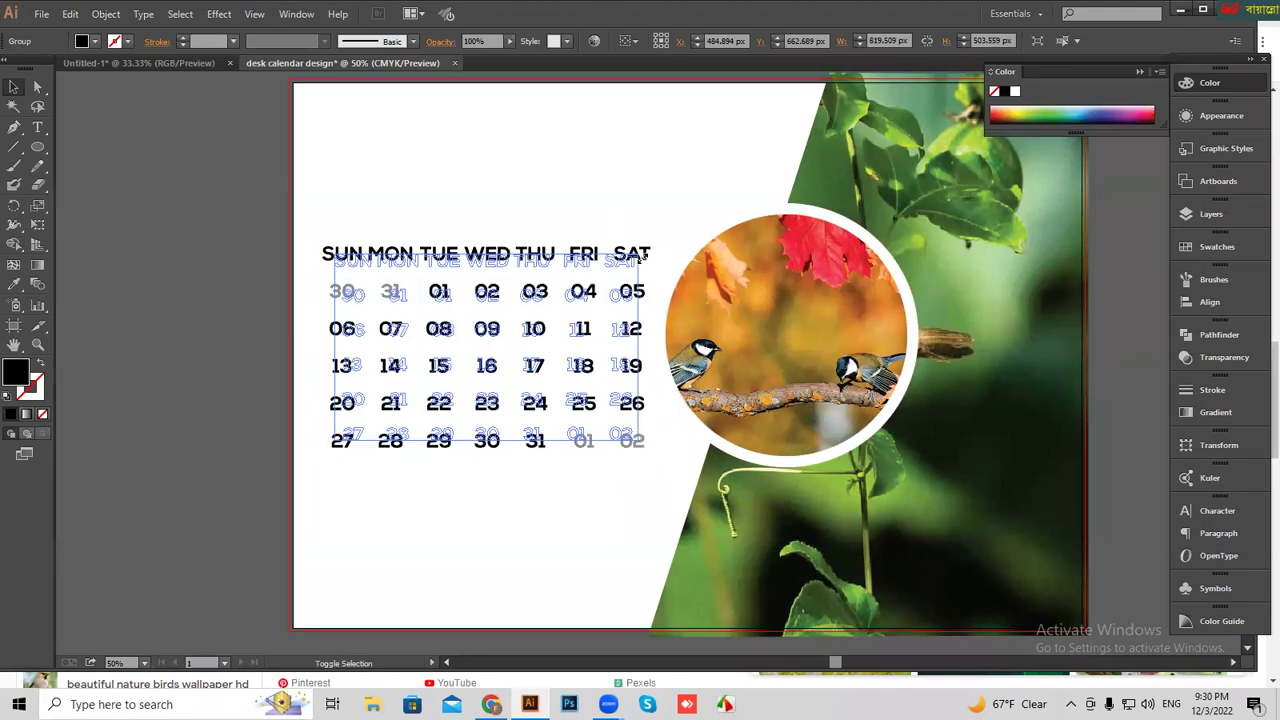
{"action": "key", "text": "ctrl+z"}
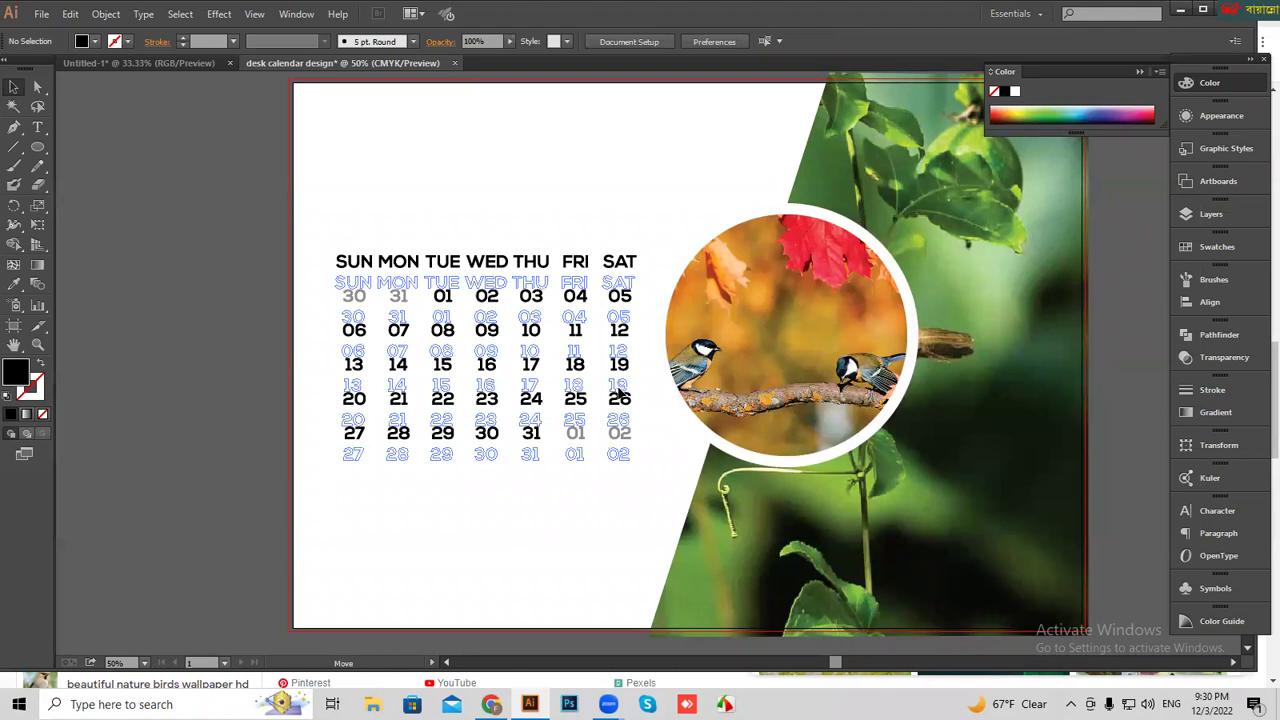
- Reselect the outlined calendar group and start a new text object beside the artboard
{"action": "left_click", "coordinate": [37, 127]}
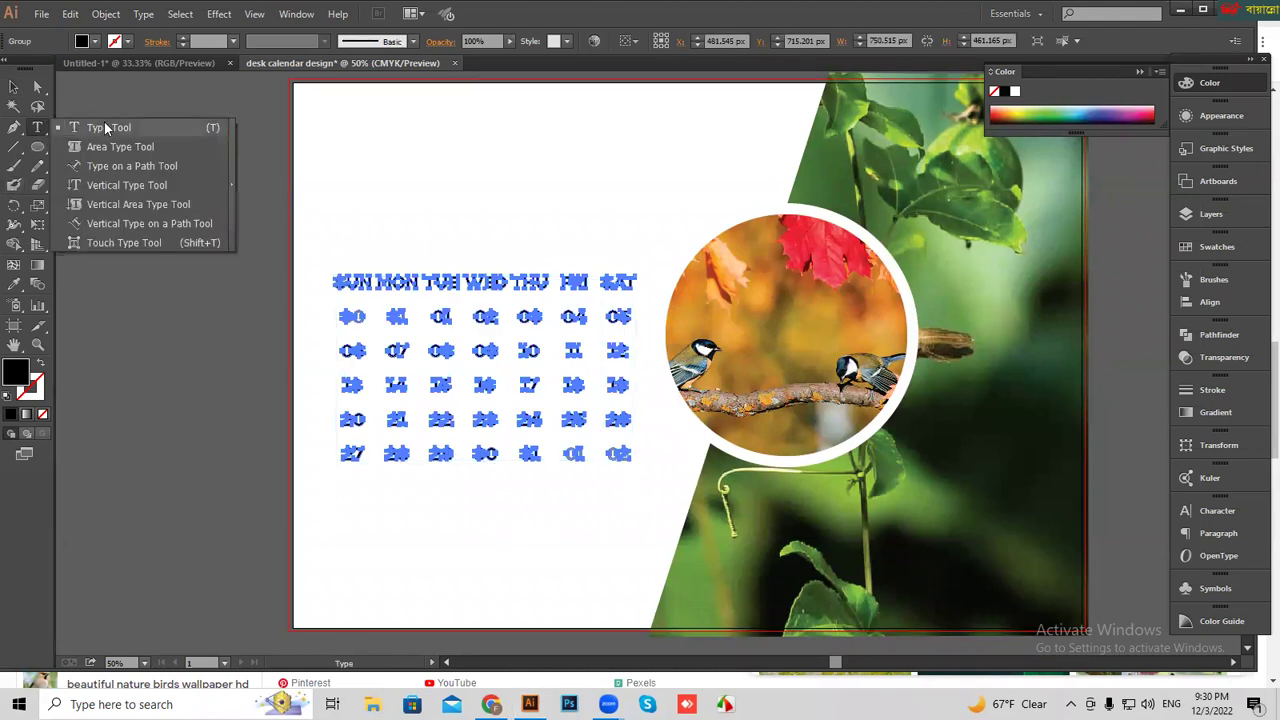
{"action": "key", "text": "v"}
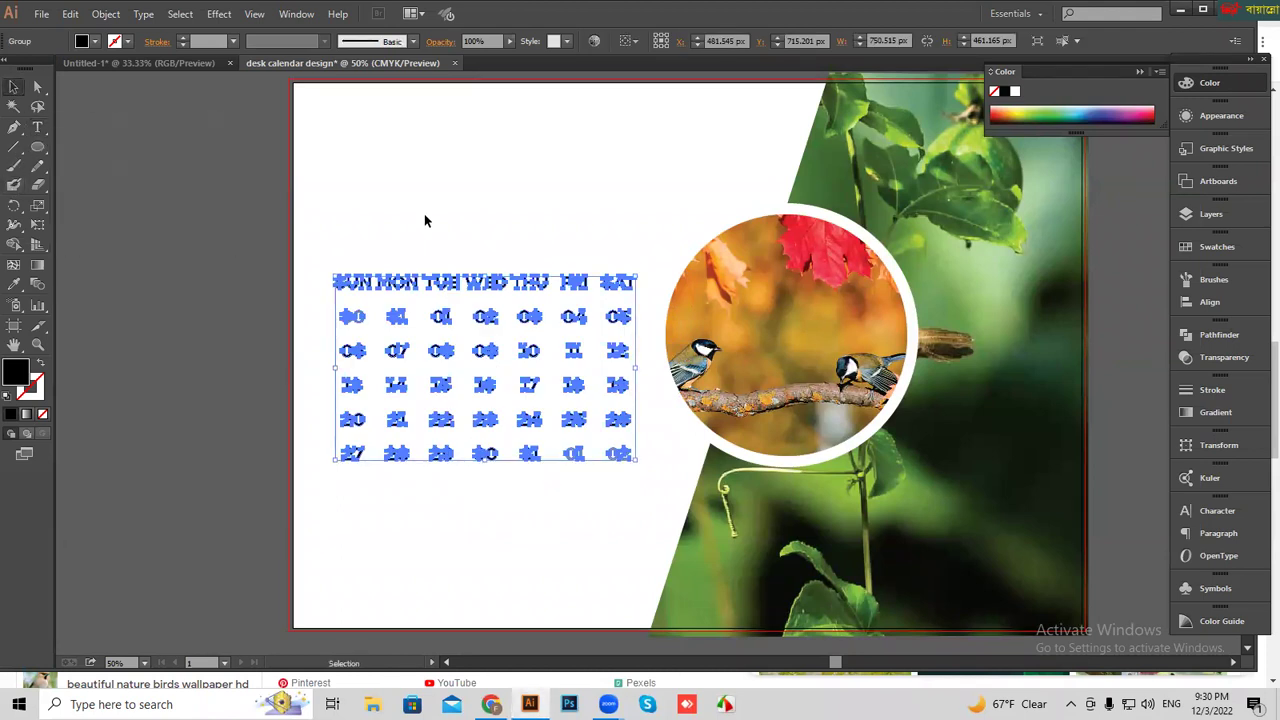
{"action": "left_click", "coordinate": [430, 225]}
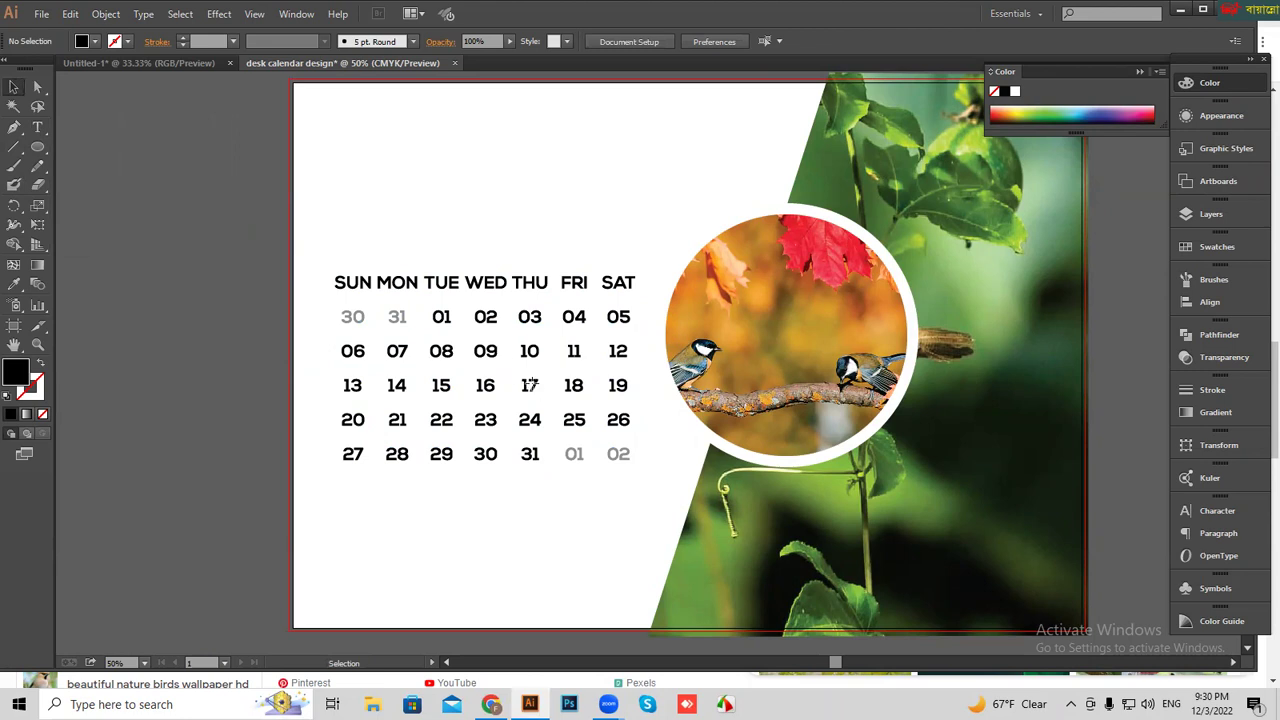
{"action": "left_click", "coordinate": [530, 385]}
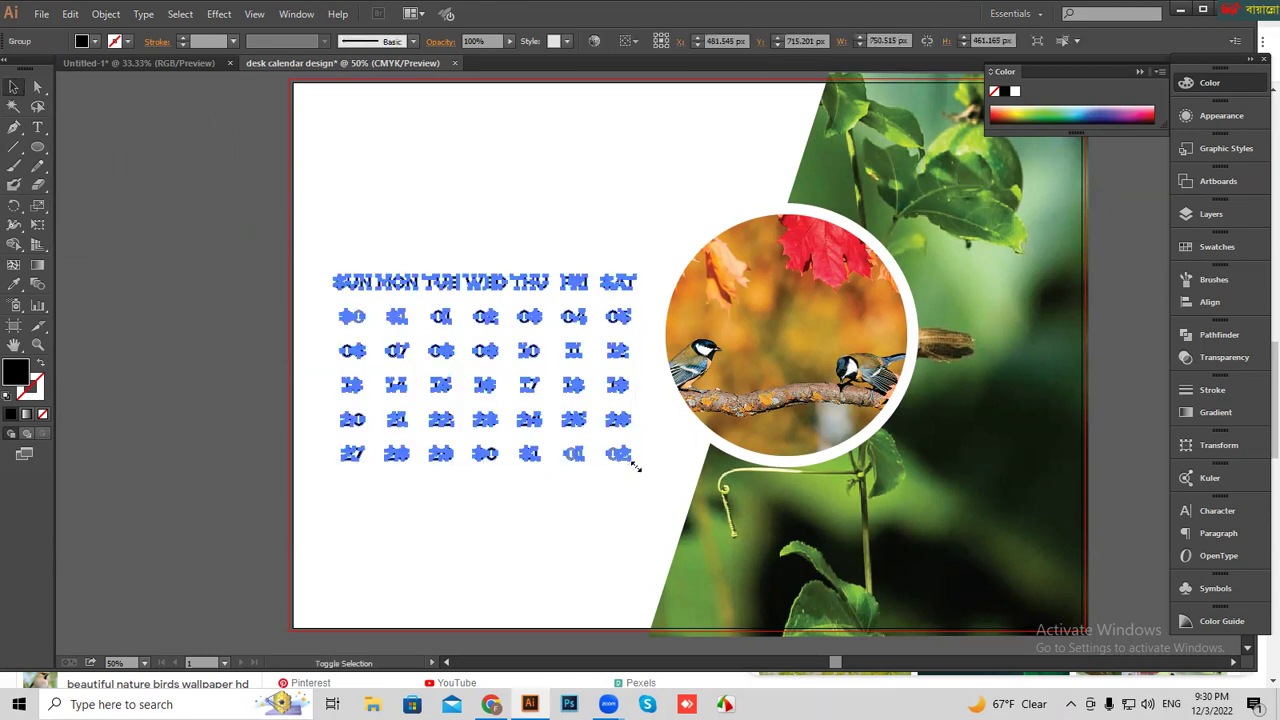
{"action": "left_click", "coordinate": [637, 246]}
{"action": "left_click", "coordinate": [625, 395]}
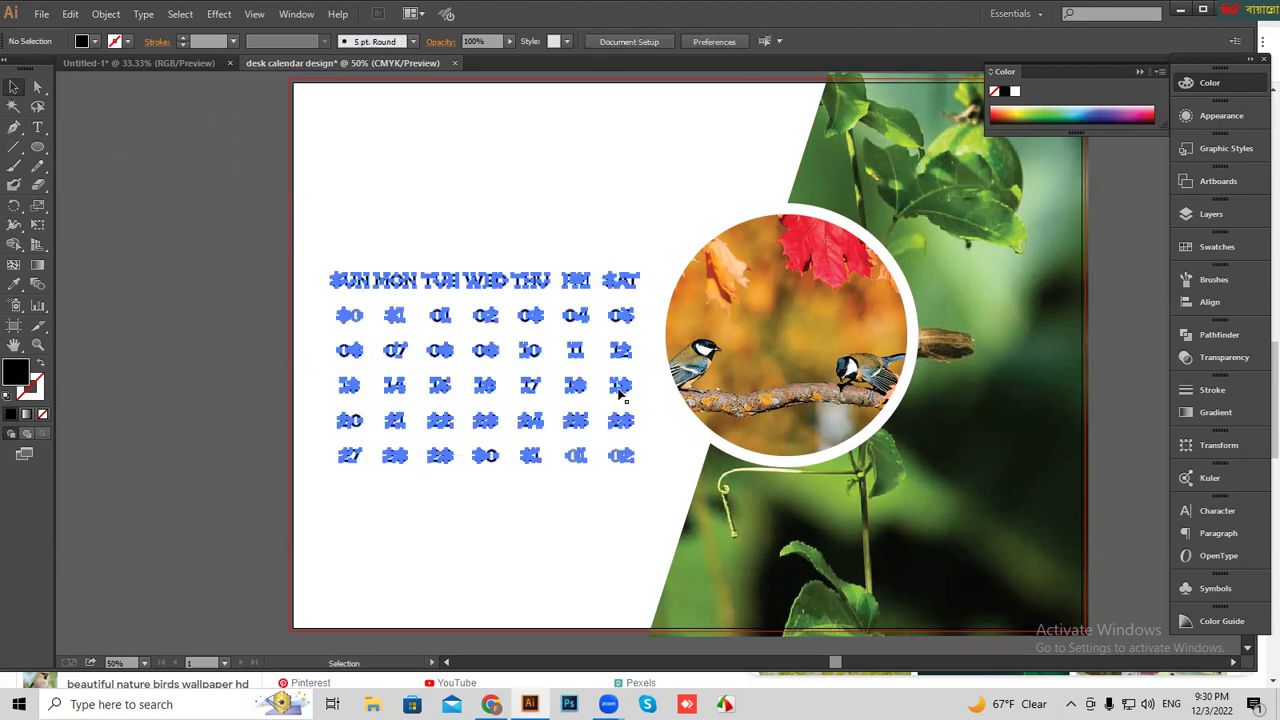
{"action": "left_click_drag", "start_coordinate": [501, 404], "coordinate": [601, 340]}
{"action": "left_click", "coordinate": [41, 133]}
{"action": "left_click", "coordinate": [136, 260]}
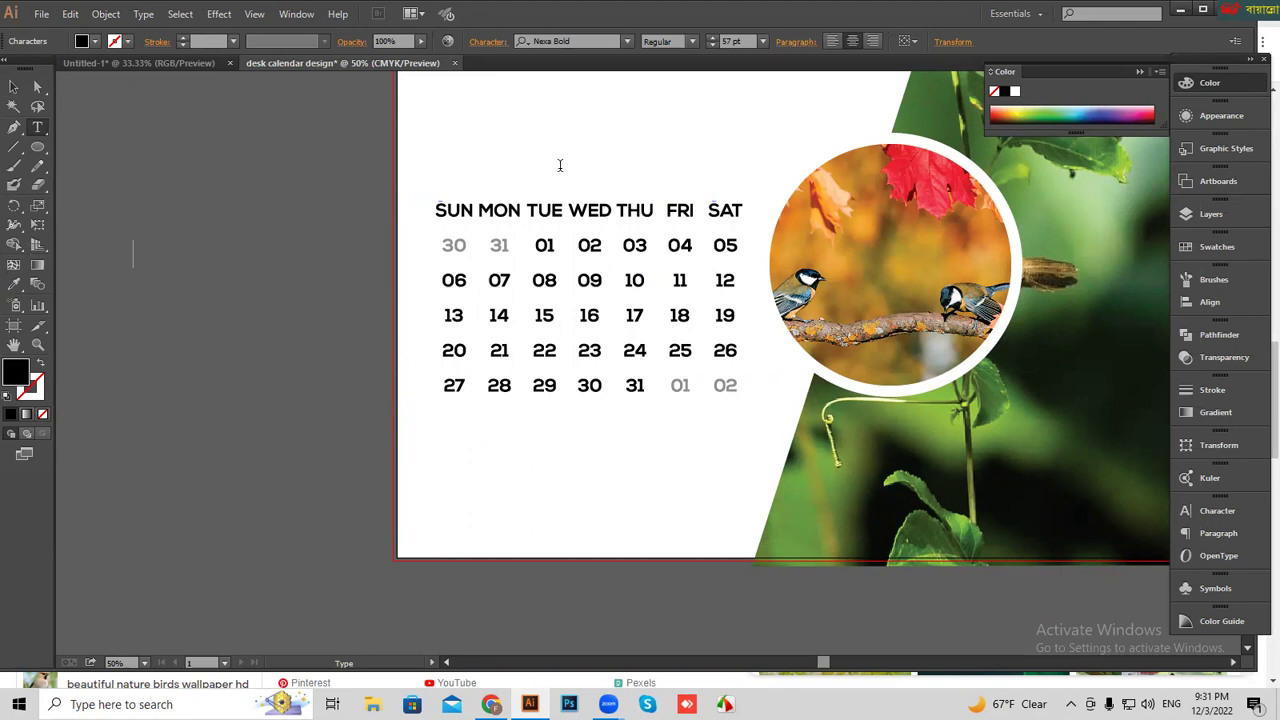
{"action": "left_click", "coordinate": [13, 87]}
{"action": "left_click", "coordinate": [299, 132]}
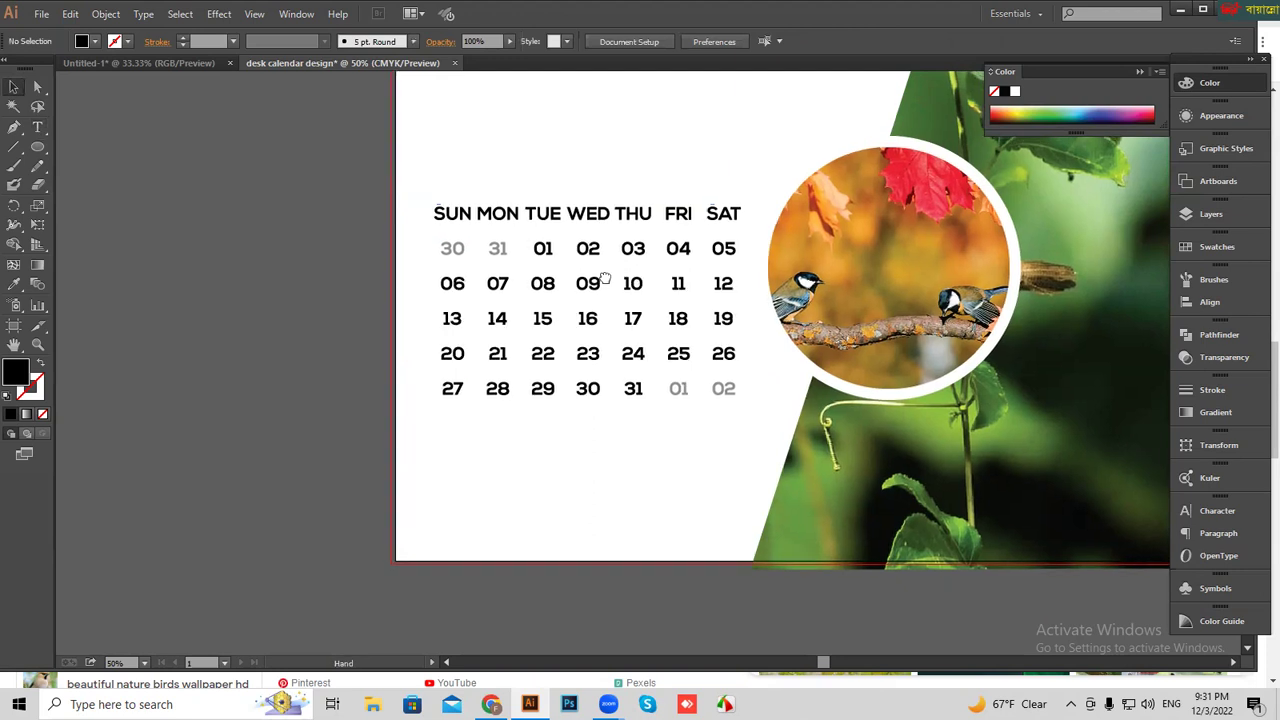
{"action": "scroll", "coordinate": [691, 212], "scroll_direction": "up", "scroll_amount": 3}
{"action": "left_click", "coordinate": [40, 127]}
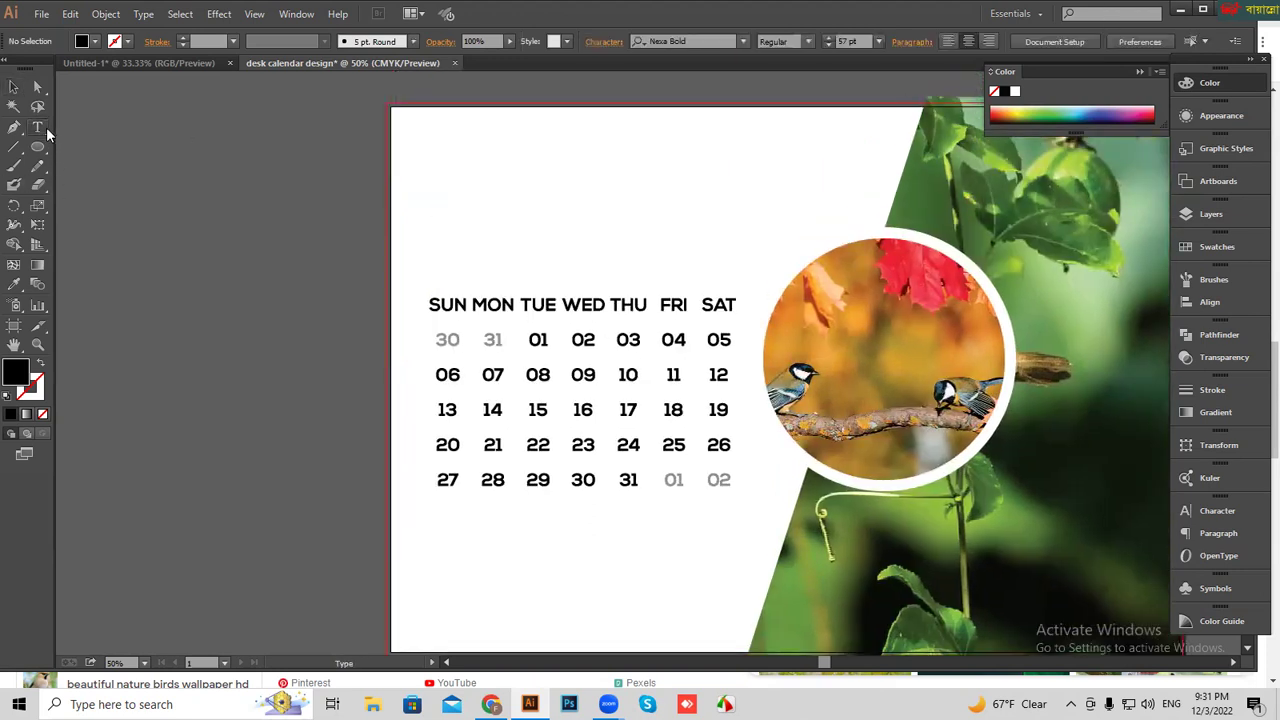
- Type a MARCH heading on the artboard above the calendar
{"action": "left_click", "coordinate": [459, 237]}
{"action": "type", "text": "52"}
{"action": "key", "text": "BackSpace"}
{"action": "key", "text": "BackSpace"}
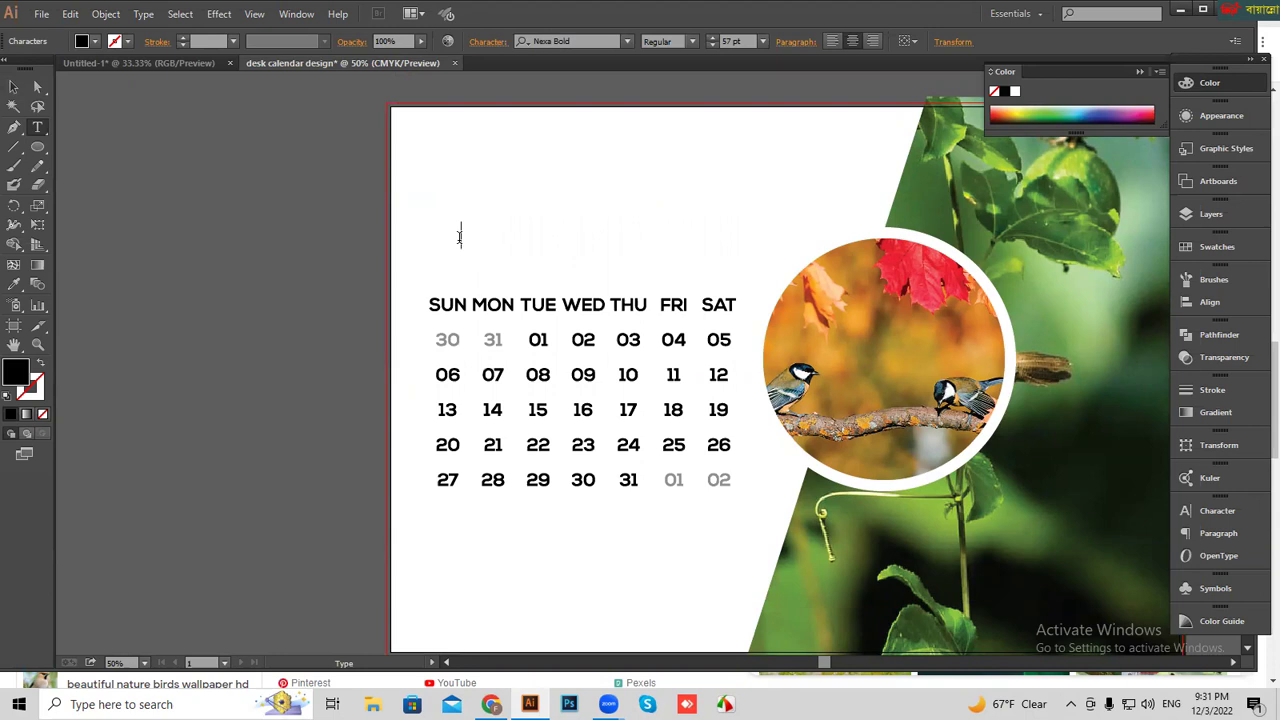
{"action": "type", "text": "MARCH"}
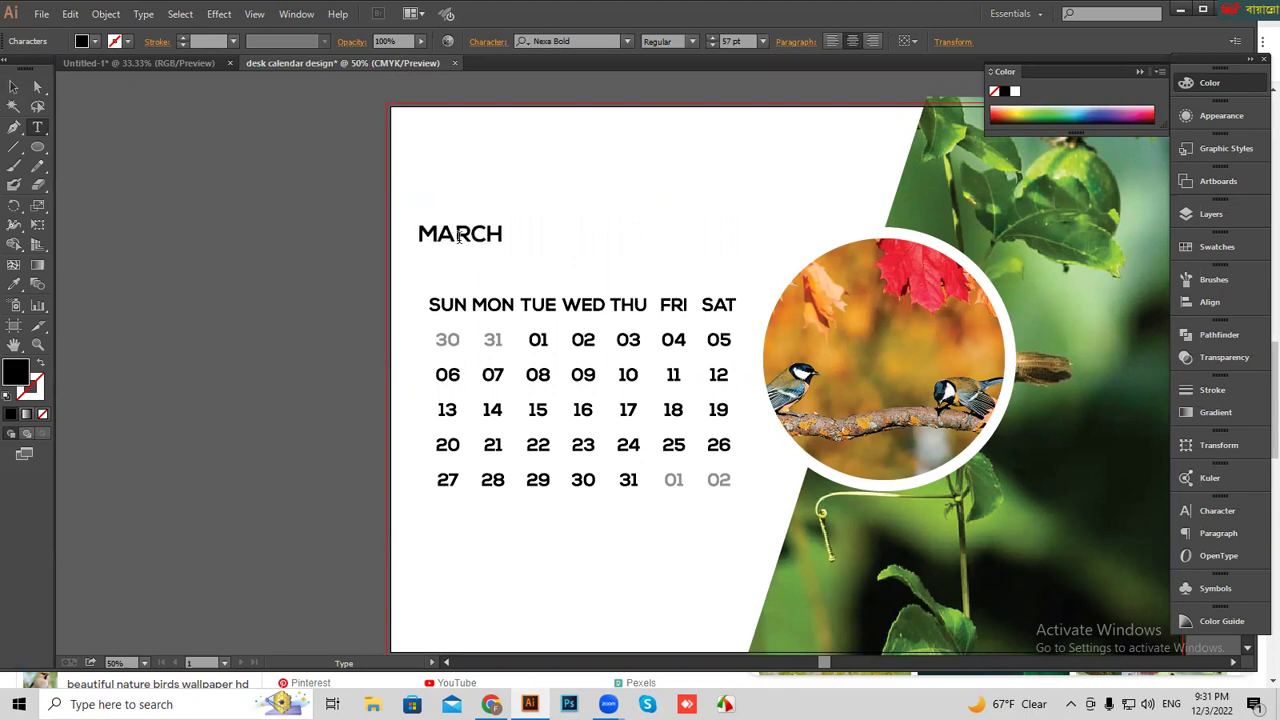
{"action": "key", "text": "Escape"}
{"action": "left_click_drag", "start_coordinate": [488, 234], "coordinate": [559, 192]}
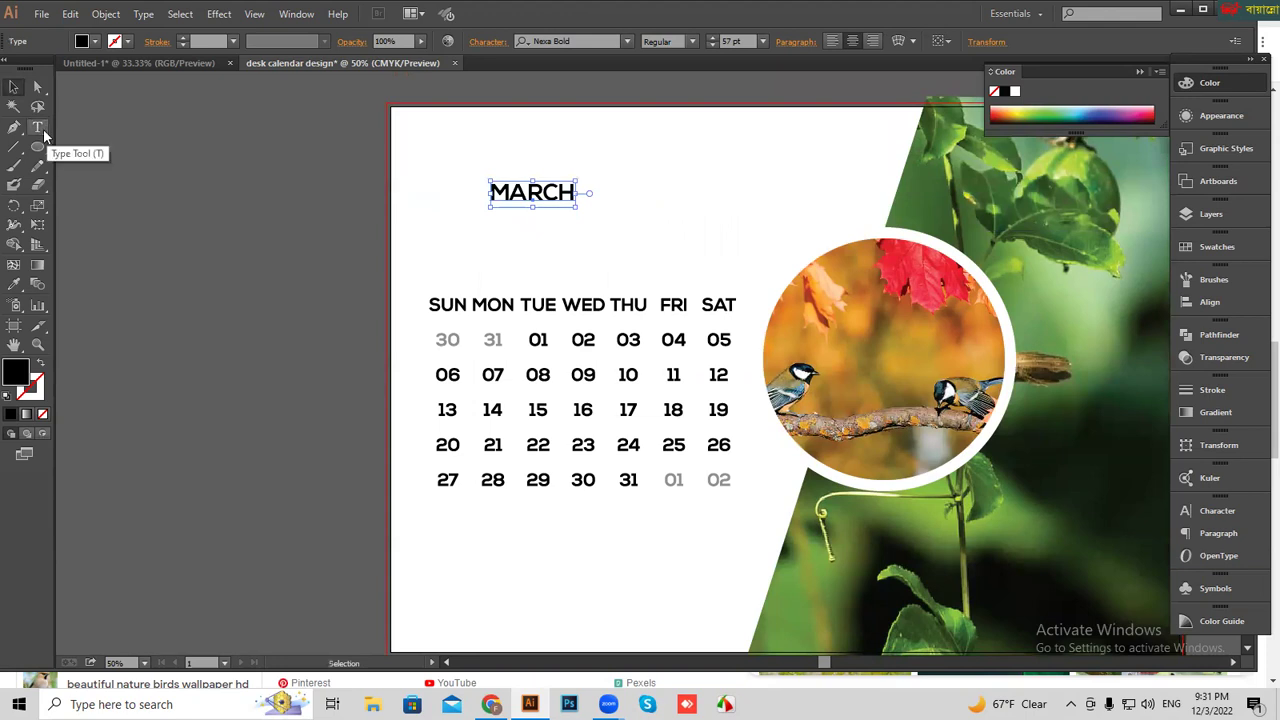
{"action": "key", "text": "Delete"}
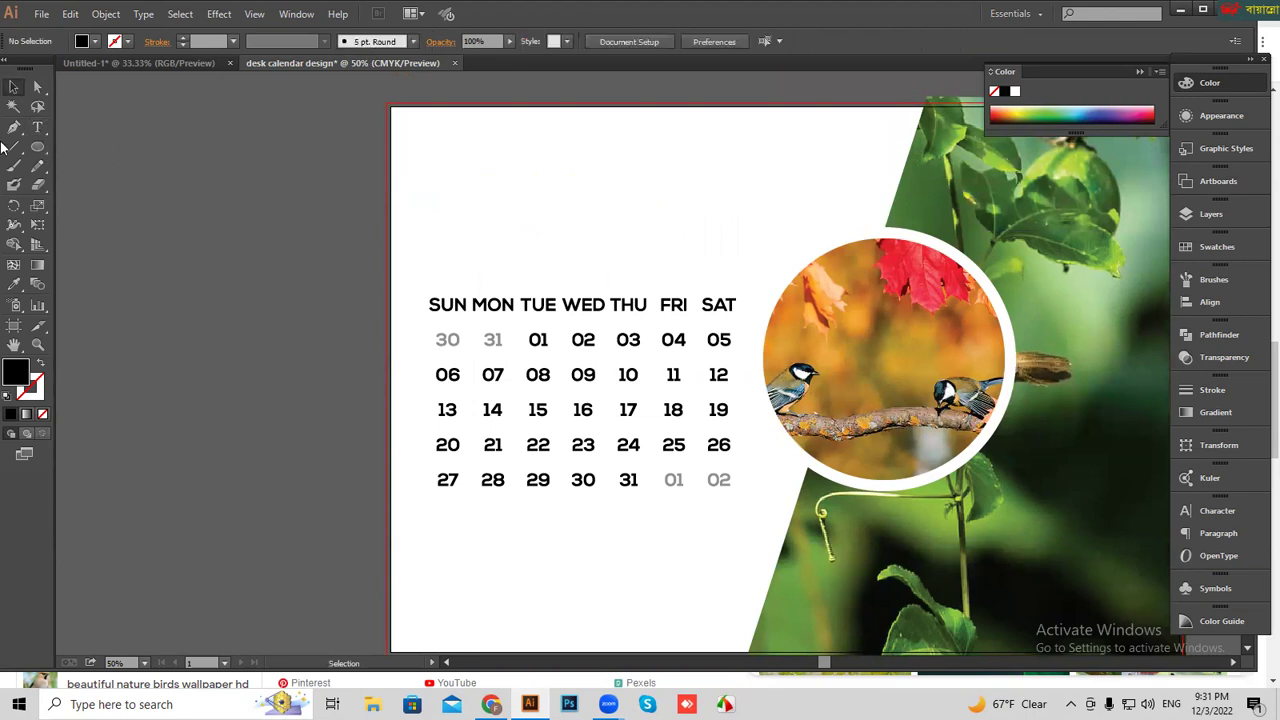
{"action": "key", "text": "ctrl+z"}
- Add a slightly enlarged 2023 title, placing MARCH above the weekdays and 2023 at the top
{"action": "left_click", "coordinate": [37, 127]}
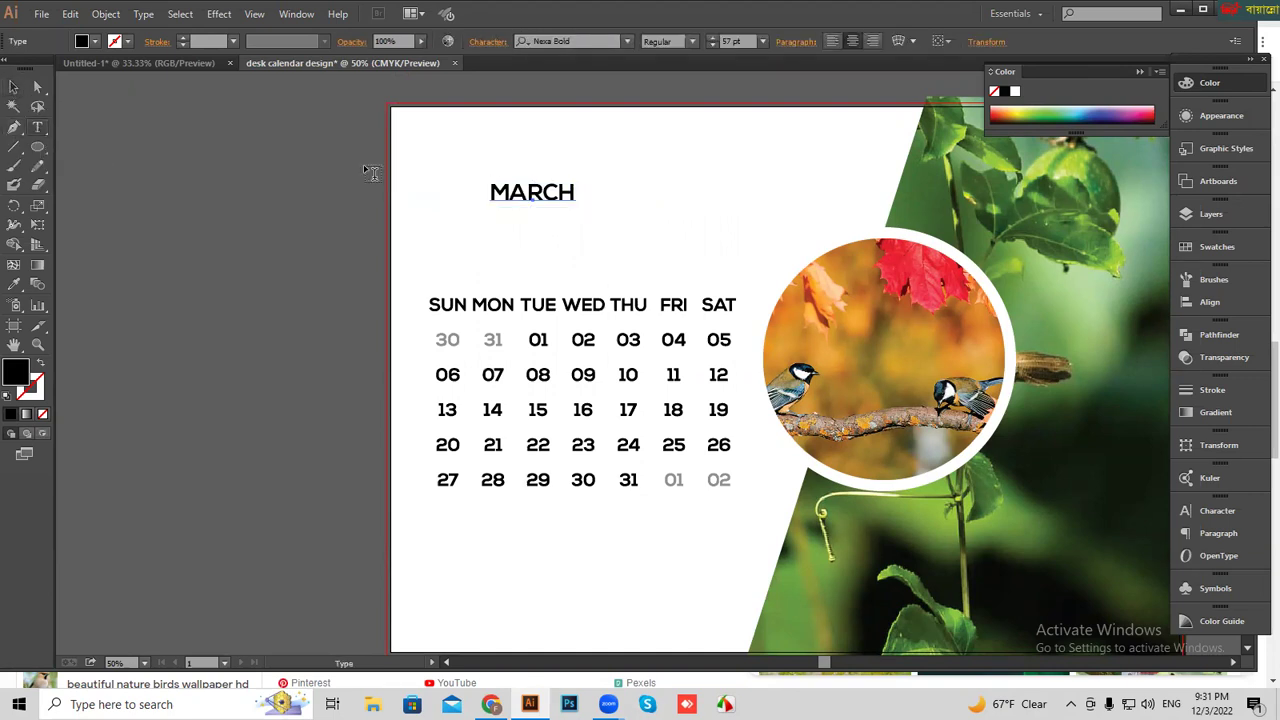
{"action": "left_click", "coordinate": [660, 175]}
{"action": "type", "text": "20"}
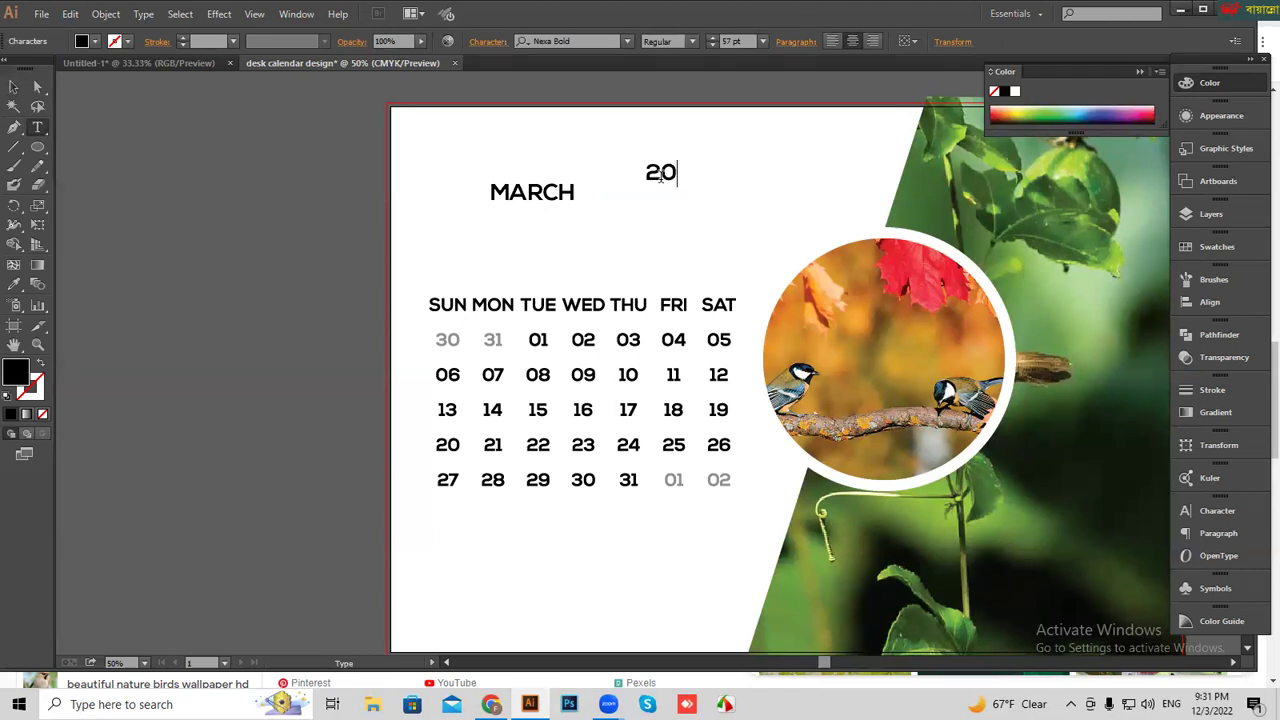
{"action": "type", "text": "23"}
{"action": "left_click", "coordinate": [13, 88]}
{"action": "left_click_drag", "start_coordinate": [693, 190], "coordinate": [711, 196]}
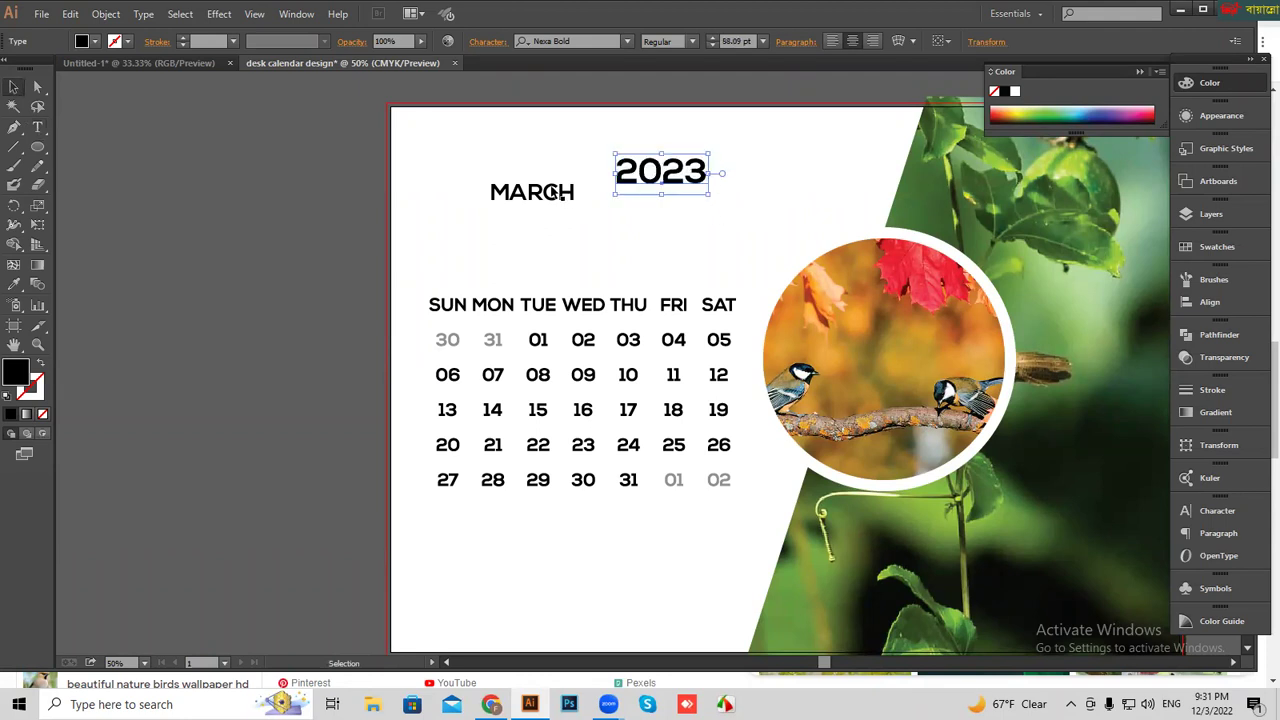
{"action": "left_click_drag", "start_coordinate": [553, 192], "coordinate": [498, 250]}
{"action": "left_click_drag", "start_coordinate": [660, 173], "coordinate": [604, 160]}
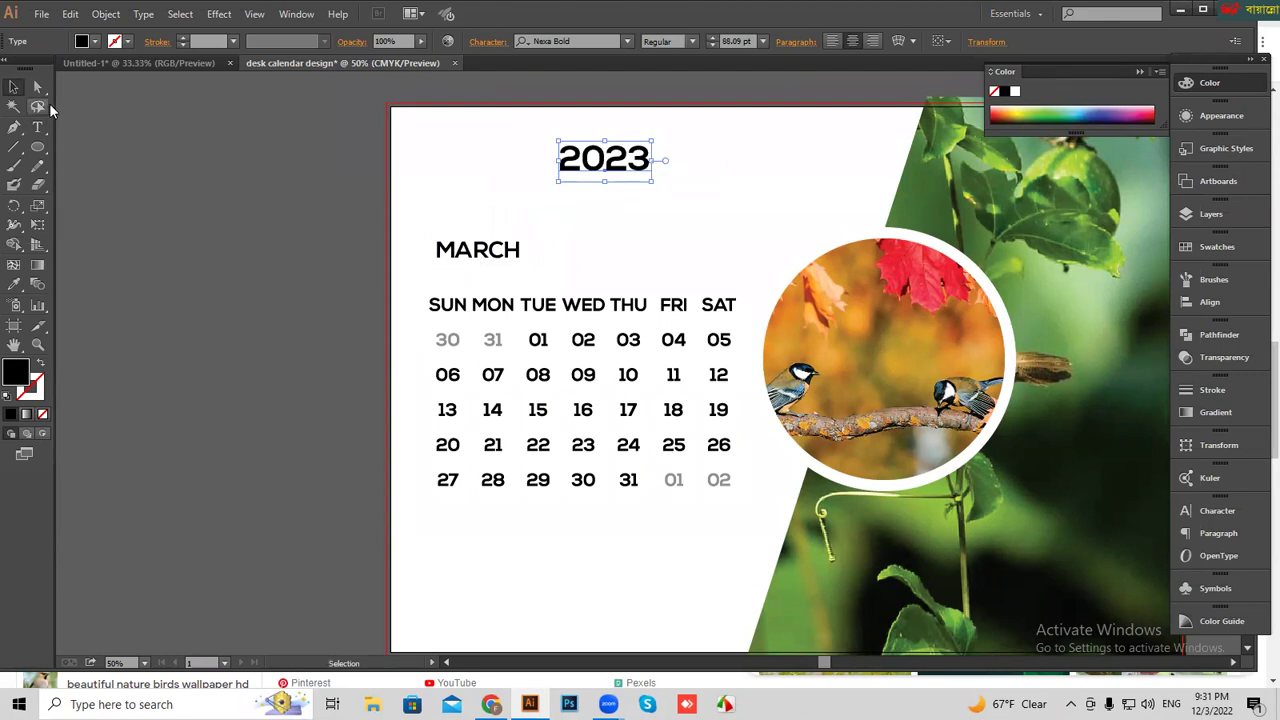
- Draw a bright red rectangle sent behind the MARCH text
{"action": "left_click", "coordinate": [37, 146]}
{"action": "left_click", "coordinate": [80, 146]}
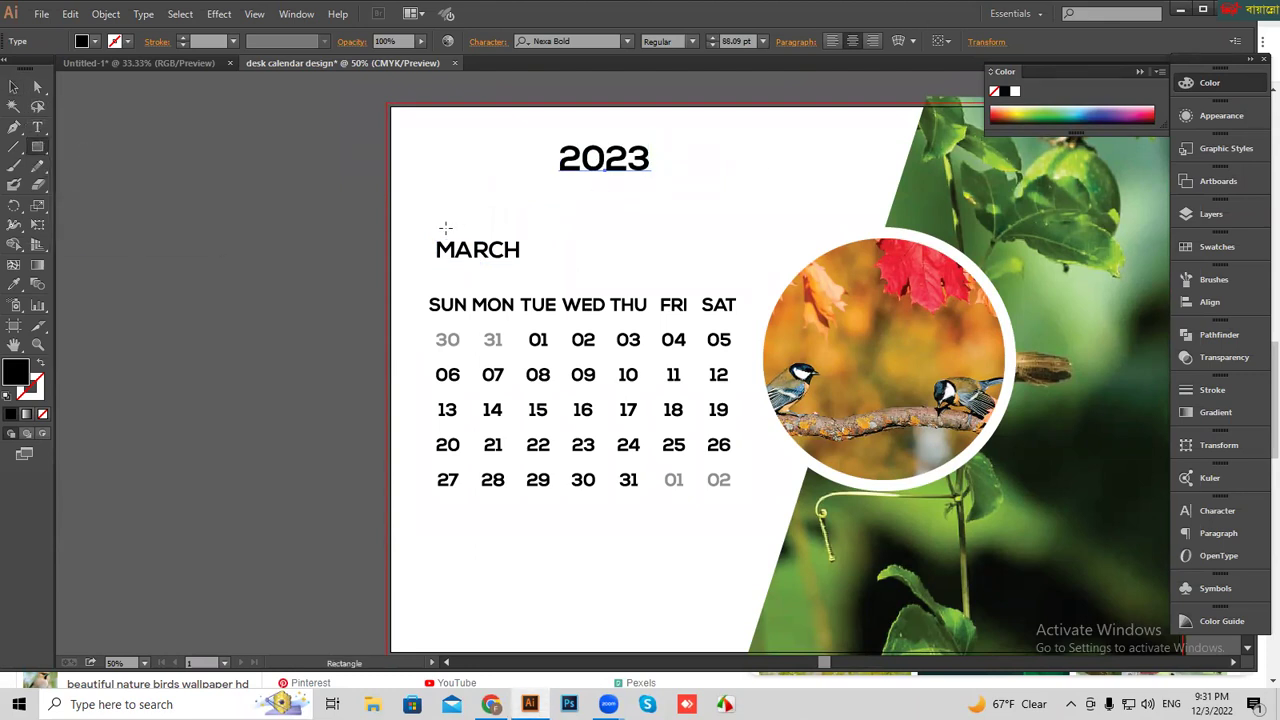
{"action": "left_click_drag", "start_coordinate": [424, 234], "coordinate": [539, 268]}
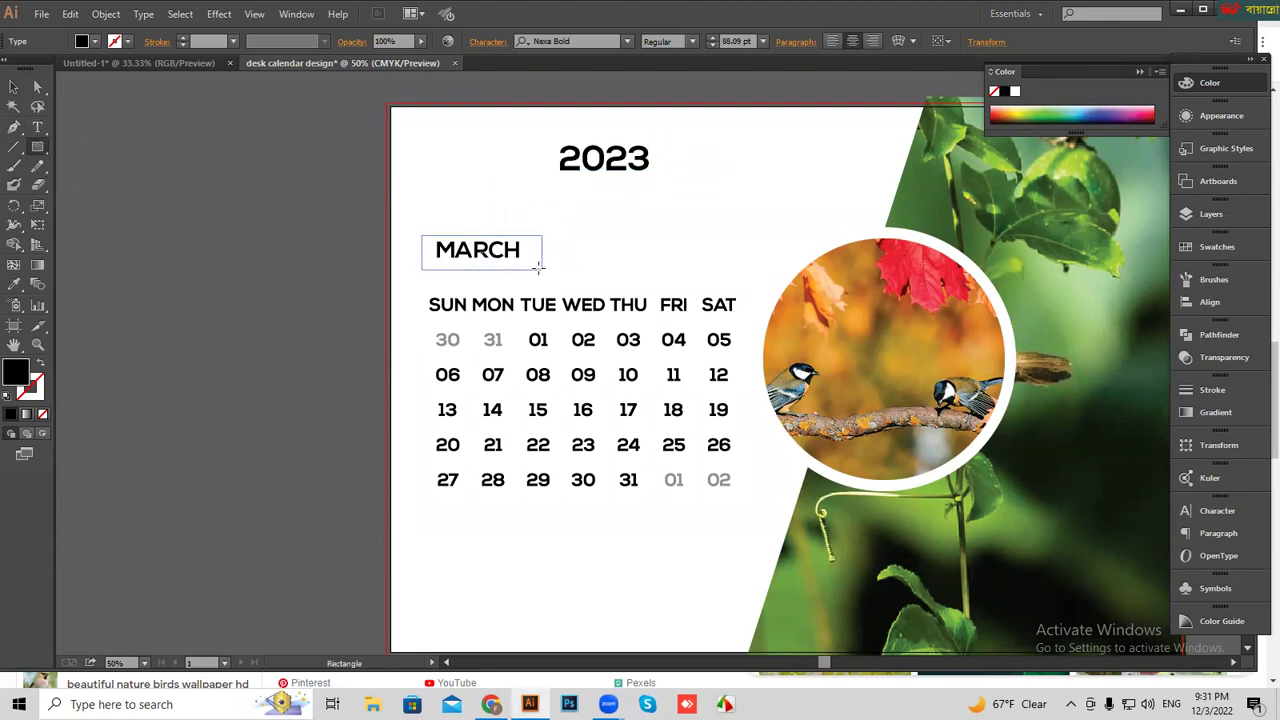
{"action": "right_click", "coordinate": [524, 237]}
{"action": "mouse_move", "coordinate": [568, 461]}
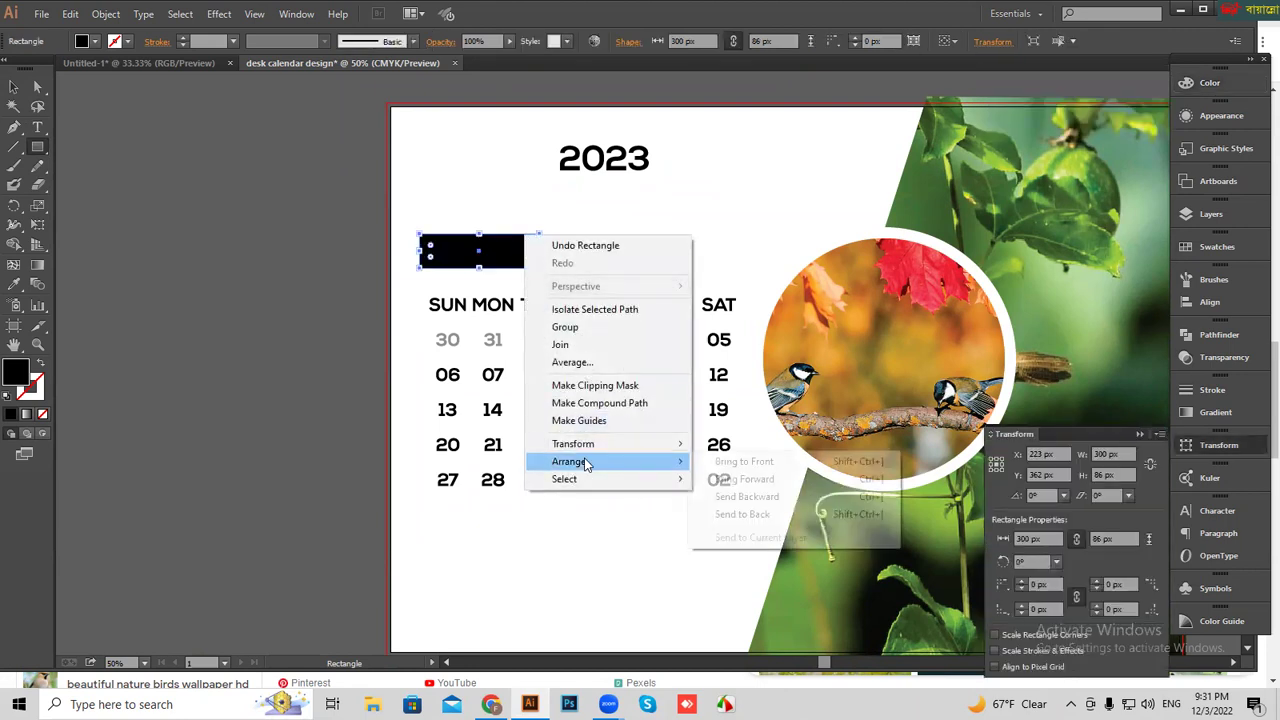
{"action": "left_click", "coordinate": [765, 514]}
{"action": "left_click", "coordinate": [1217, 87]}
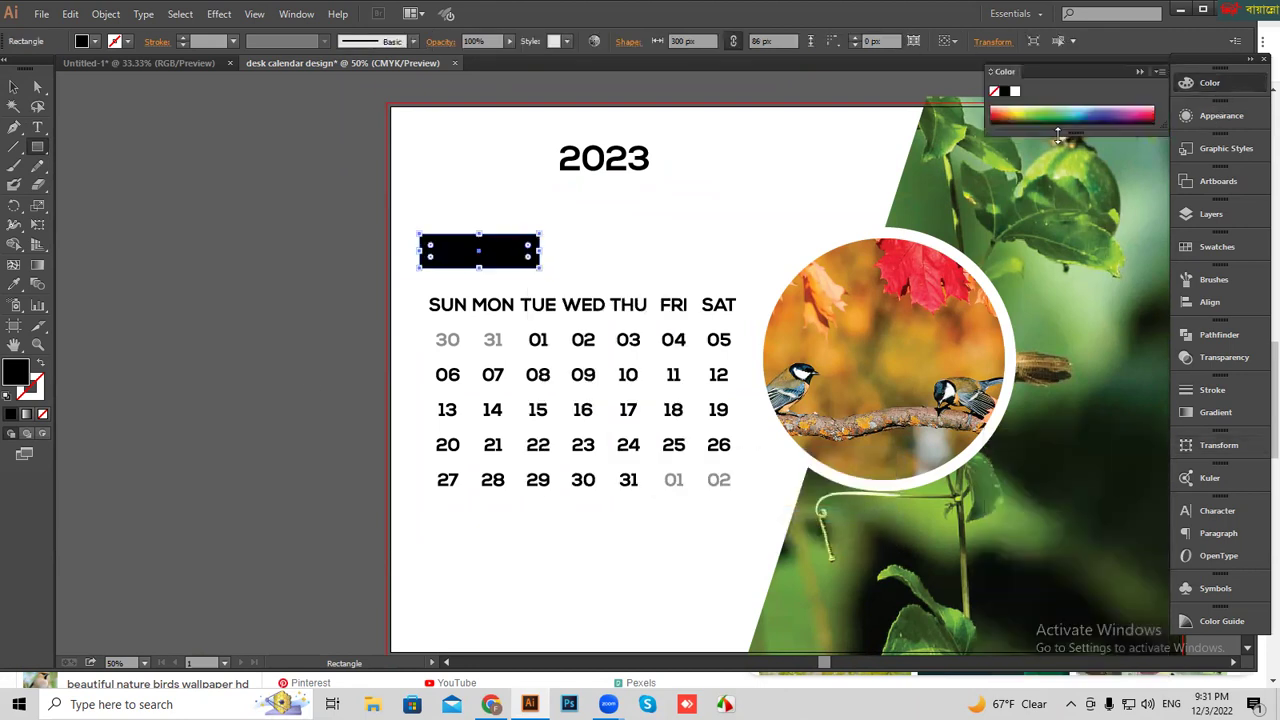
{"action": "left_click_drag", "start_coordinate": [1006, 112], "coordinate": [998, 110]}
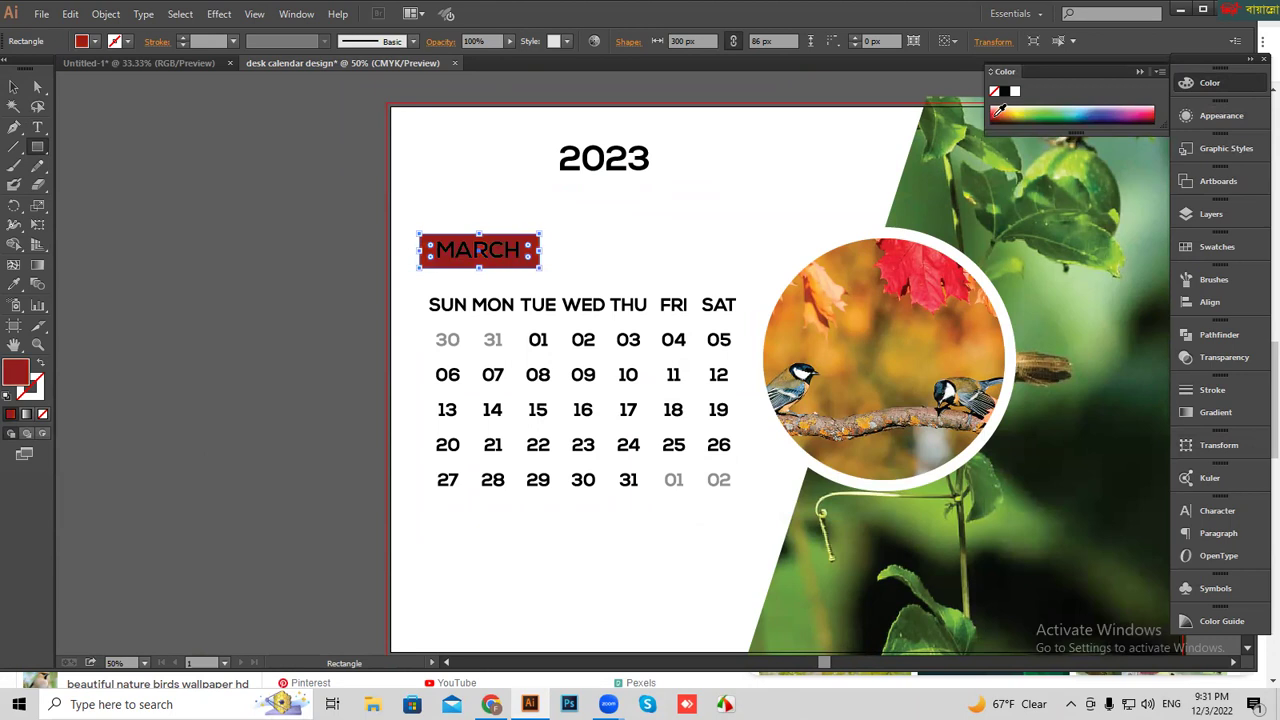
{"action": "left_click", "coordinate": [1238, 84]}
{"action": "left_click", "coordinate": [1233, 250]}
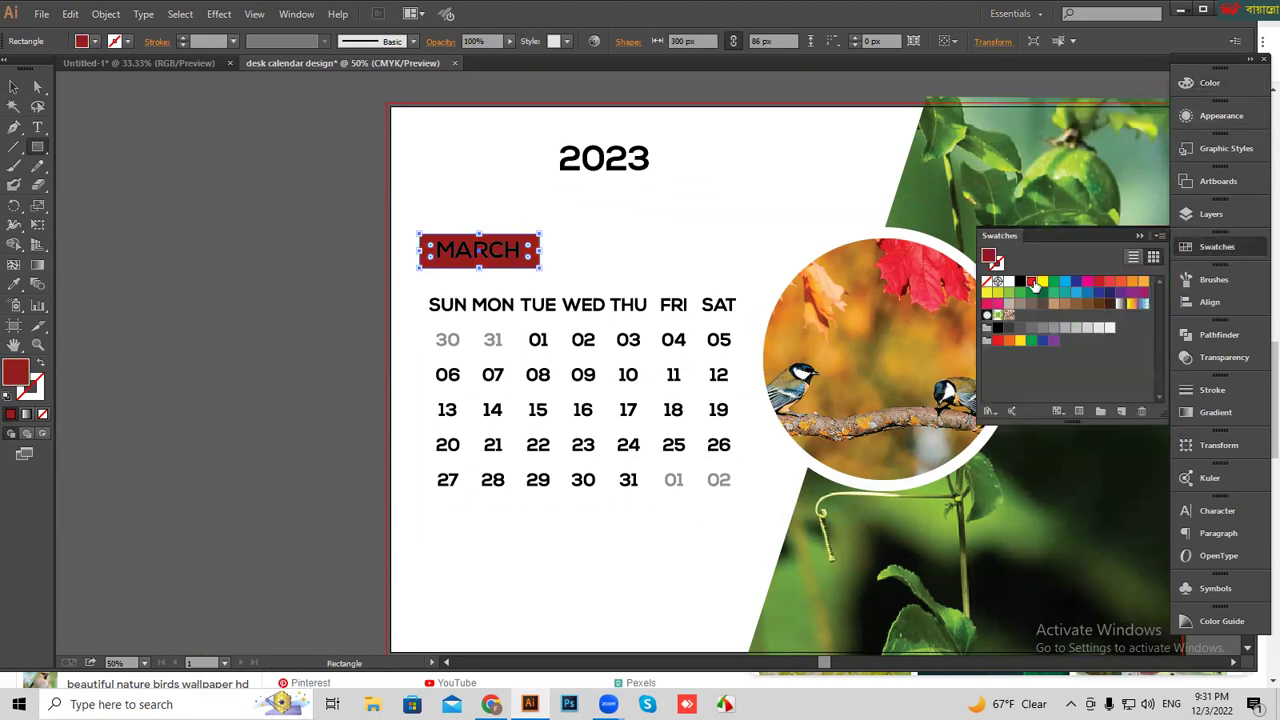
{"action": "left_click", "coordinate": [1031, 281]}
- Make the MARCH text white
{"action": "left_click", "coordinate": [13, 90]}
{"action": "left_click", "coordinate": [597, 271]}
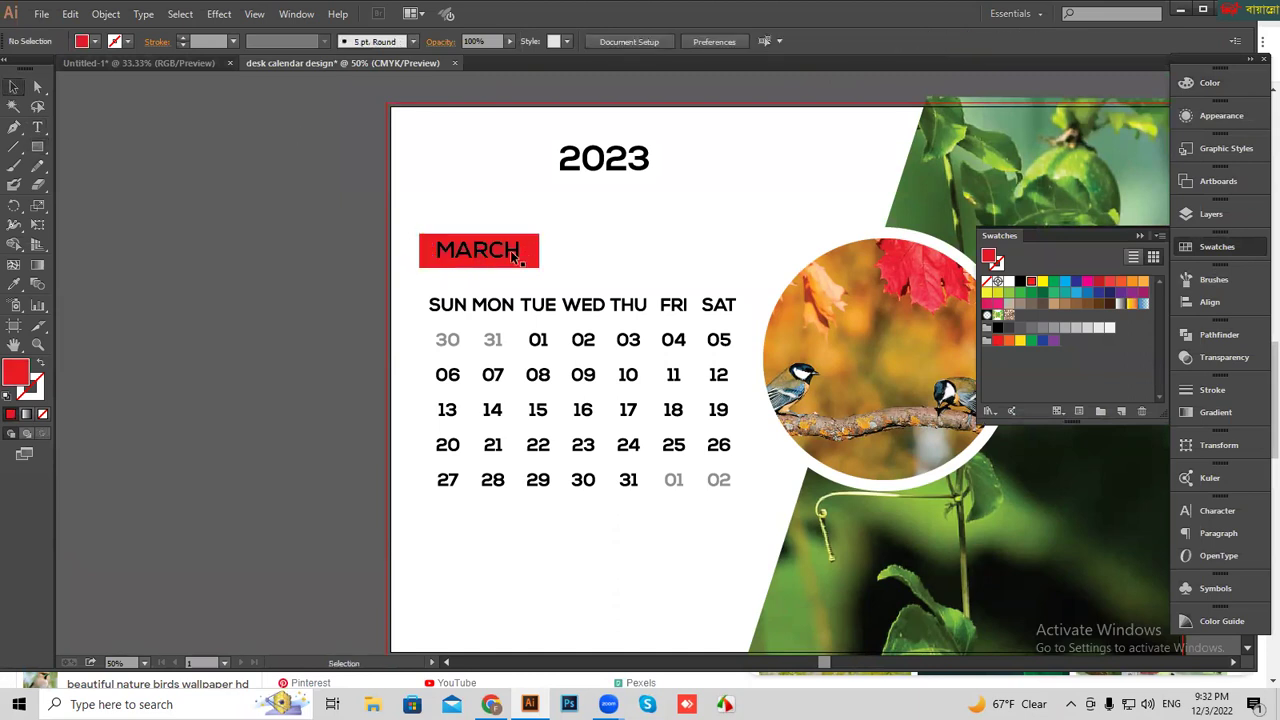
{"action": "left_click", "coordinate": [515, 258]}
{"action": "left_click", "coordinate": [1009, 281]}
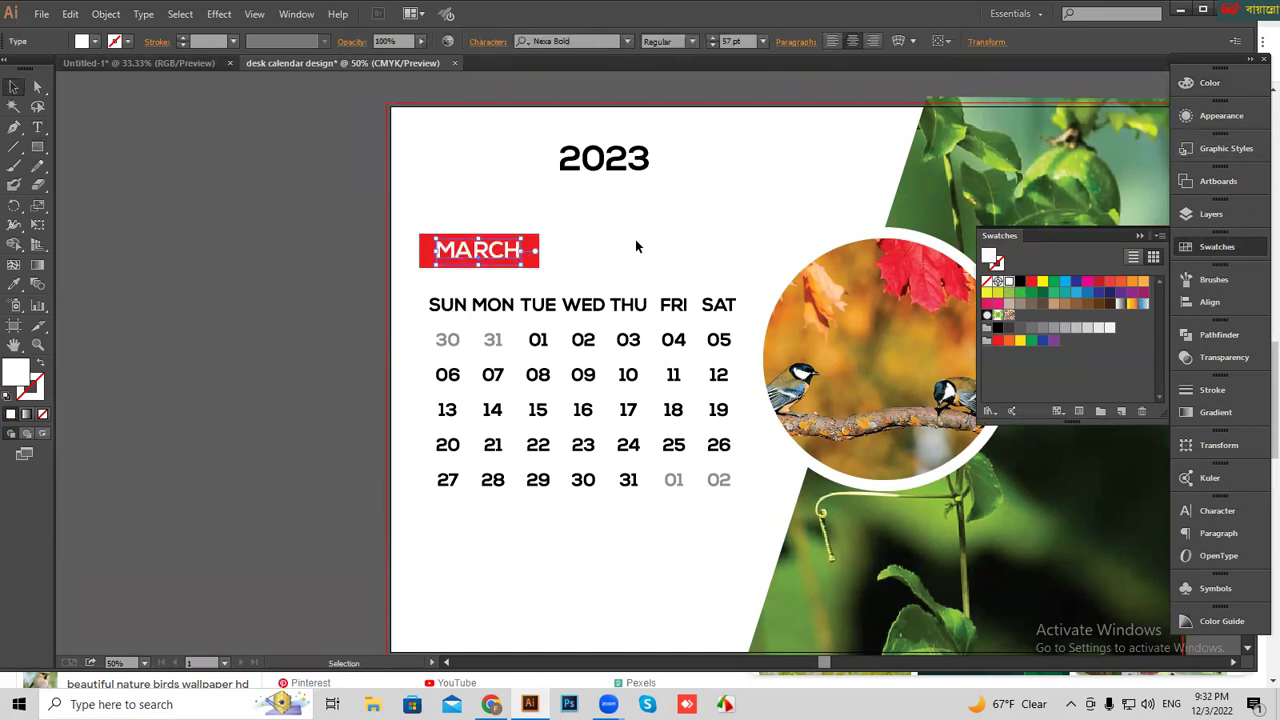
- Round the red rectangle's corners into a pill shape
{"action": "left_click", "coordinate": [635, 239]}
{"action": "left_click", "coordinate": [537, 261]}
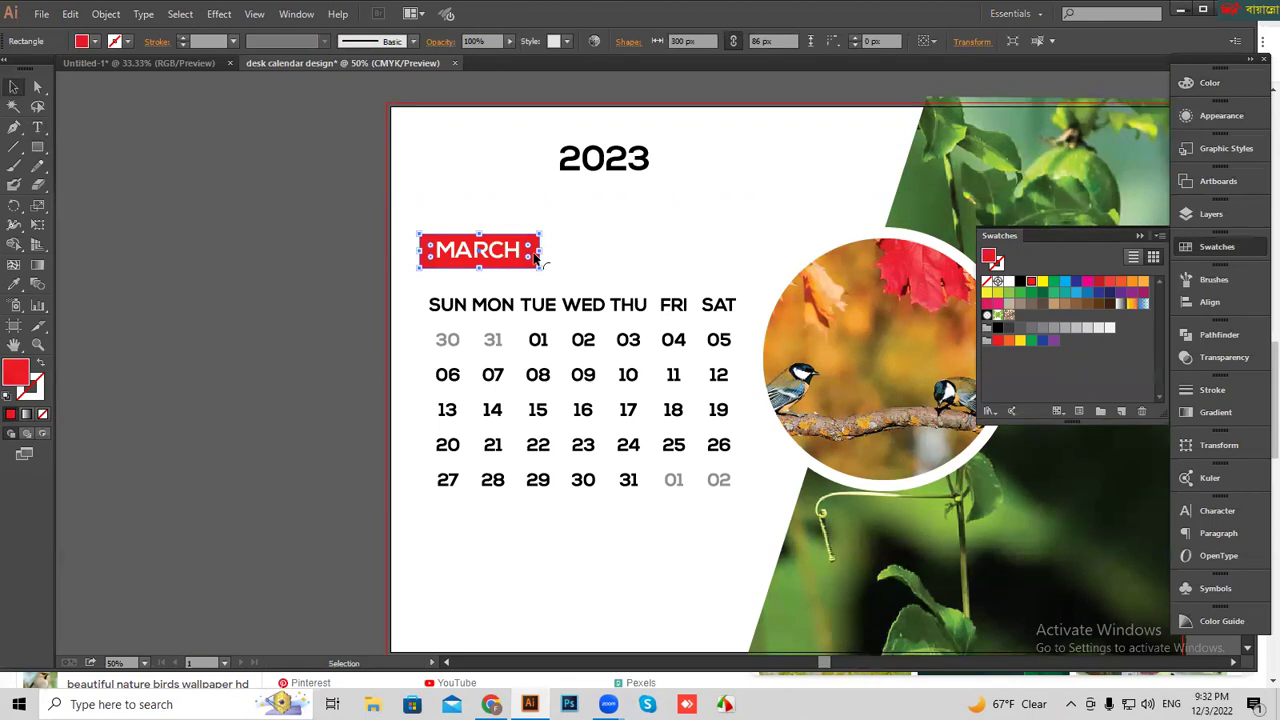
{"action": "key", "text": "a"}
{"action": "left_click_drag", "start_coordinate": [530, 248], "coordinate": [512, 250]}
{"action": "left_click", "coordinate": [13, 87]}
- Centre MARCH horizontally and vertically on the red pill, aligned to the selection
{"action": "left_click_drag", "start_coordinate": [417, 134], "coordinate": [534, 272]}
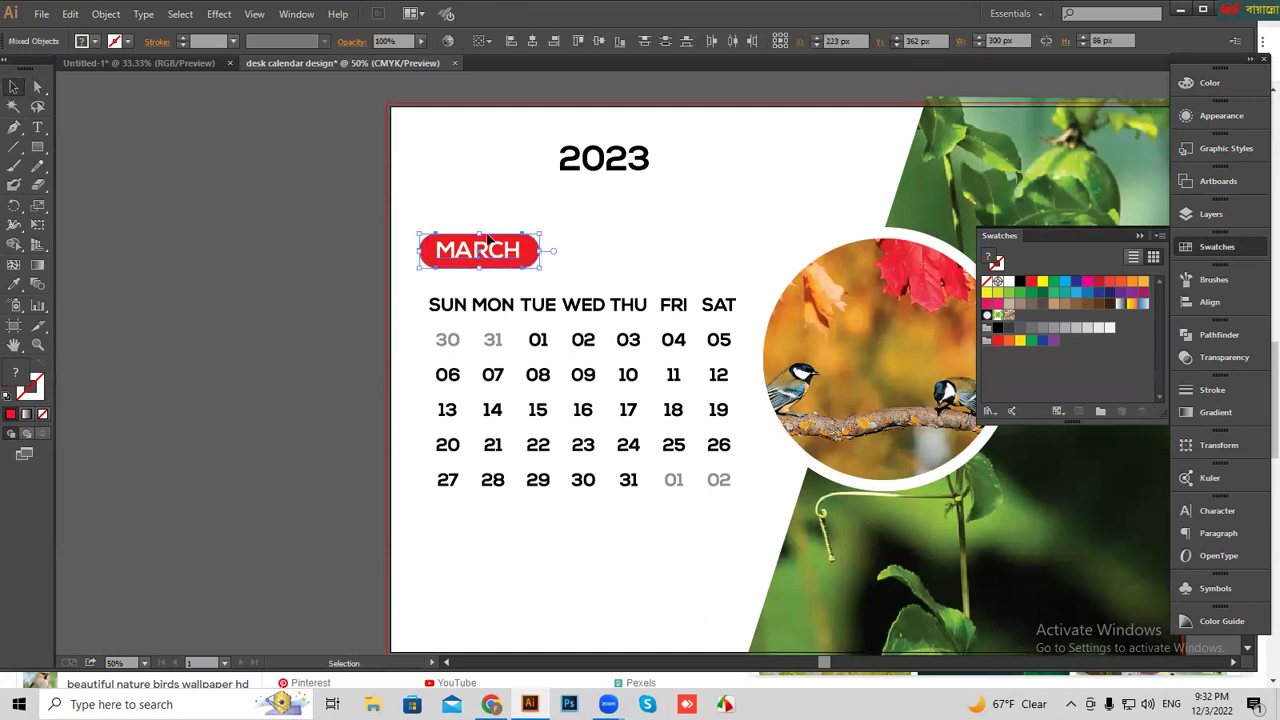
{"action": "left_click", "coordinate": [508, 257]}
{"action": "right_click", "coordinate": [508, 257]}
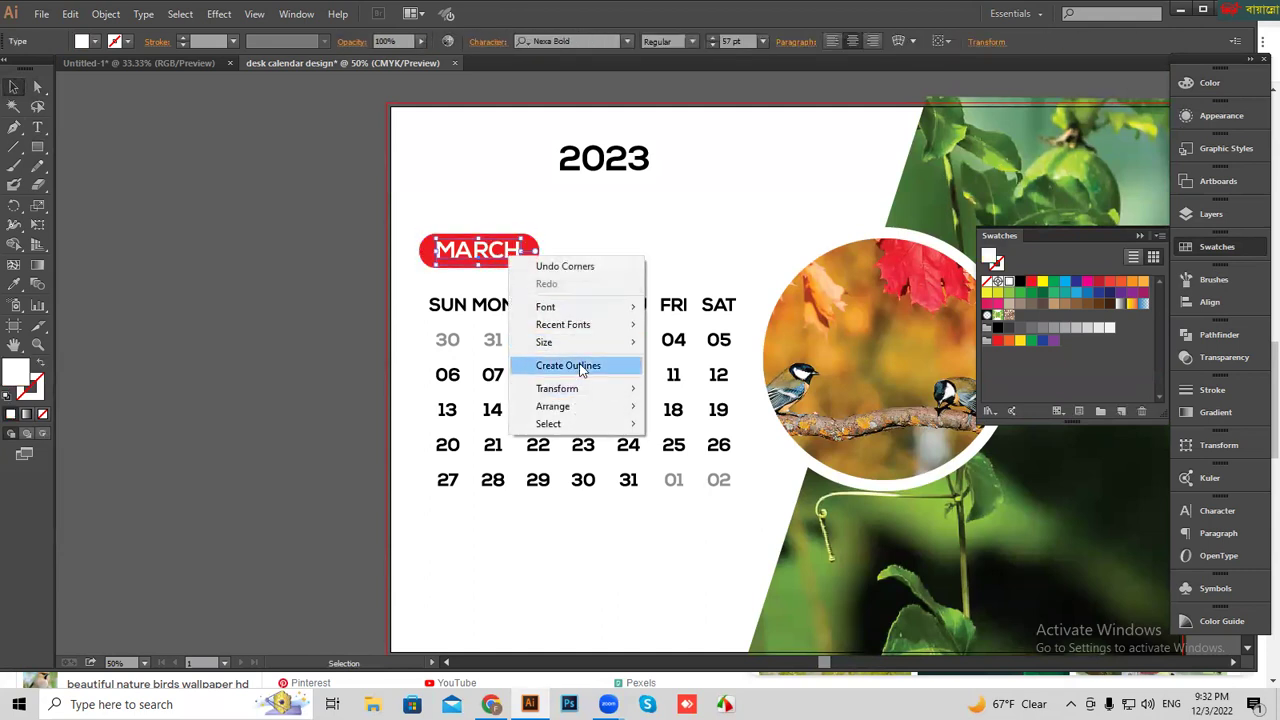
{"action": "left_click", "coordinate": [568, 366]}
{"action": "left_click", "coordinate": [595, 260]}
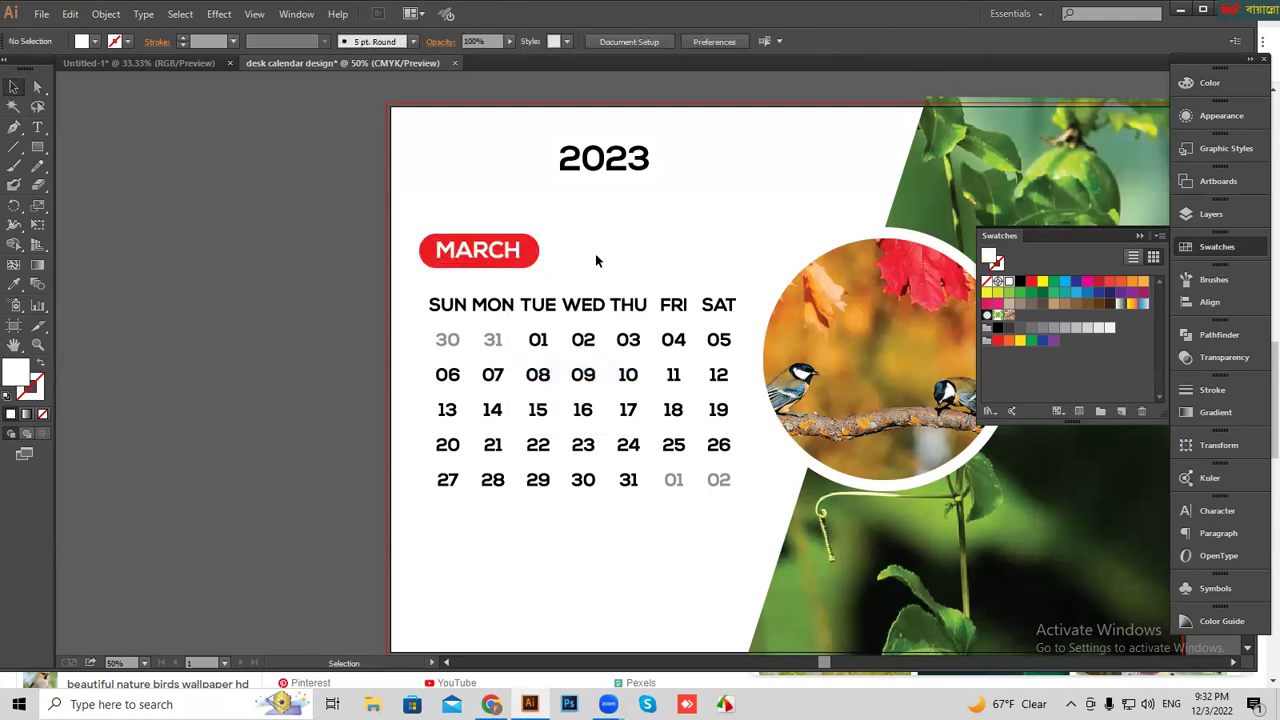
{"action": "left_click", "coordinate": [478, 248]}
{"action": "left_click", "coordinate": [1210, 301]}
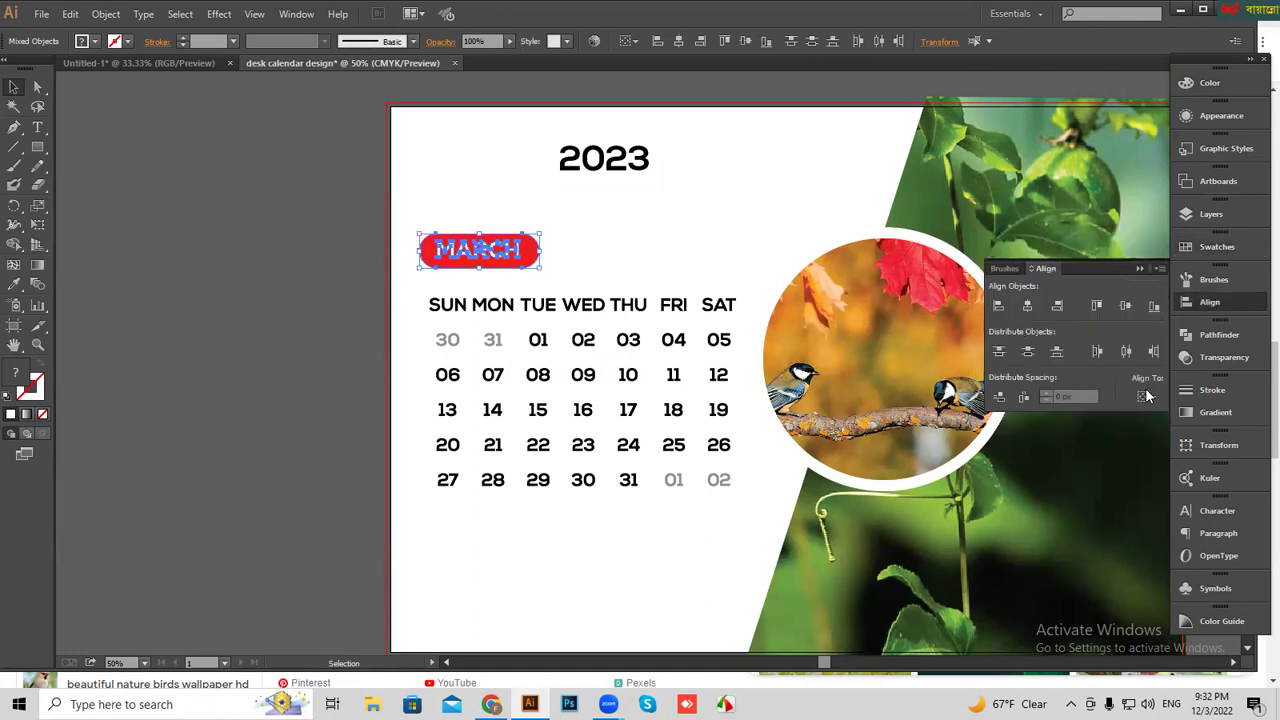
{"action": "left_click", "coordinate": [1147, 397]}
{"action": "left_click", "coordinate": [1160, 418]}
{"action": "left_click", "coordinate": [1028, 306]}
{"action": "left_click", "coordinate": [1123, 312]}
- Group the red pill with the MARCH text
{"action": "right_click", "coordinate": [557, 216]}
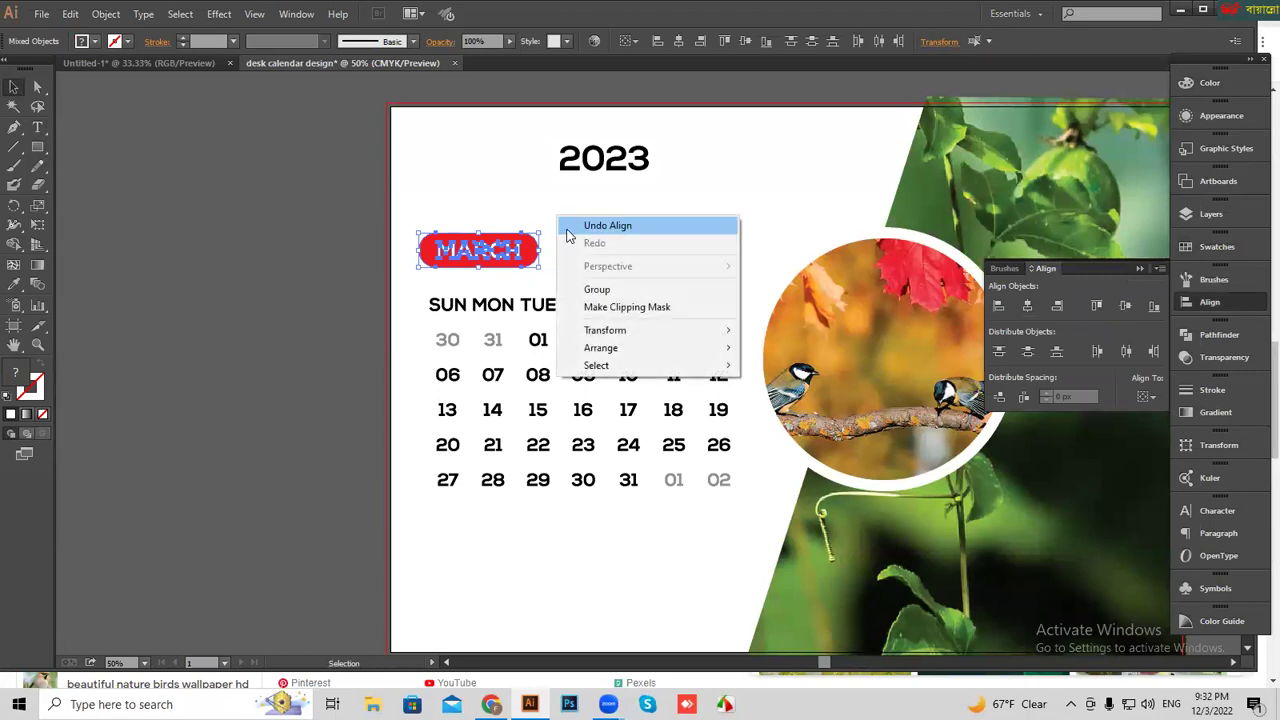
{"action": "left_click", "coordinate": [600, 288]}
{"action": "left_click", "coordinate": [670, 230]}
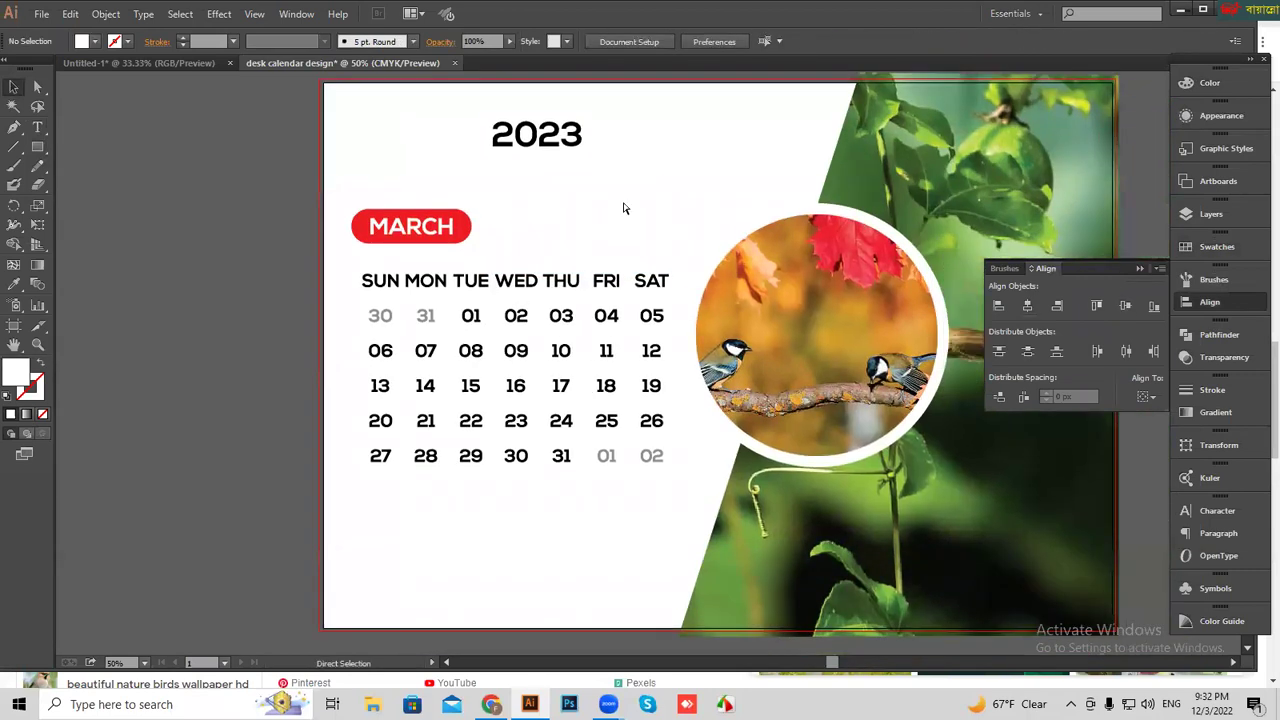
{"action": "key", "text": "ctrl+plus"}
- Put a rectangle behind the SUN–SAT row and give it the MARCH pill's red
{"action": "left_click", "coordinate": [657, 250]}
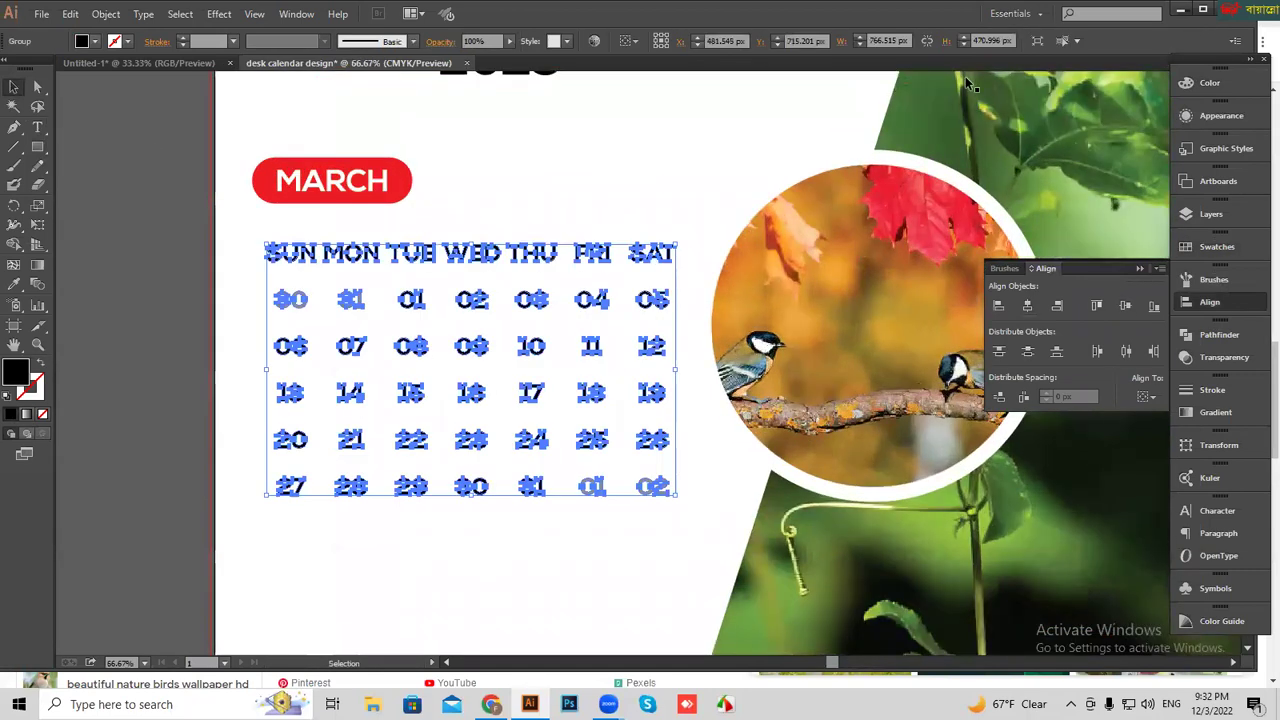
{"action": "left_click", "coordinate": [38, 148]}
{"action": "left_click_drag", "start_coordinate": [258, 242], "coordinate": [684, 268]}
{"action": "right_click", "coordinate": [572, 231]}
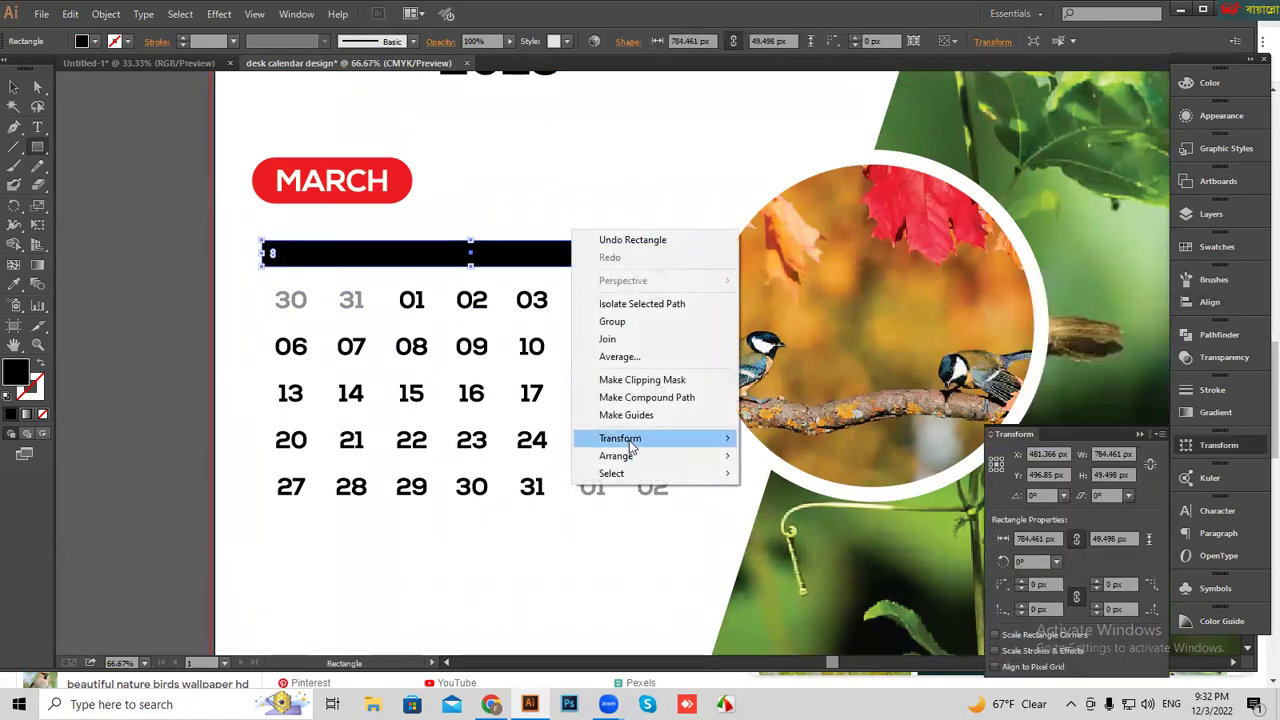
{"action": "left_click", "coordinate": [813, 510]}
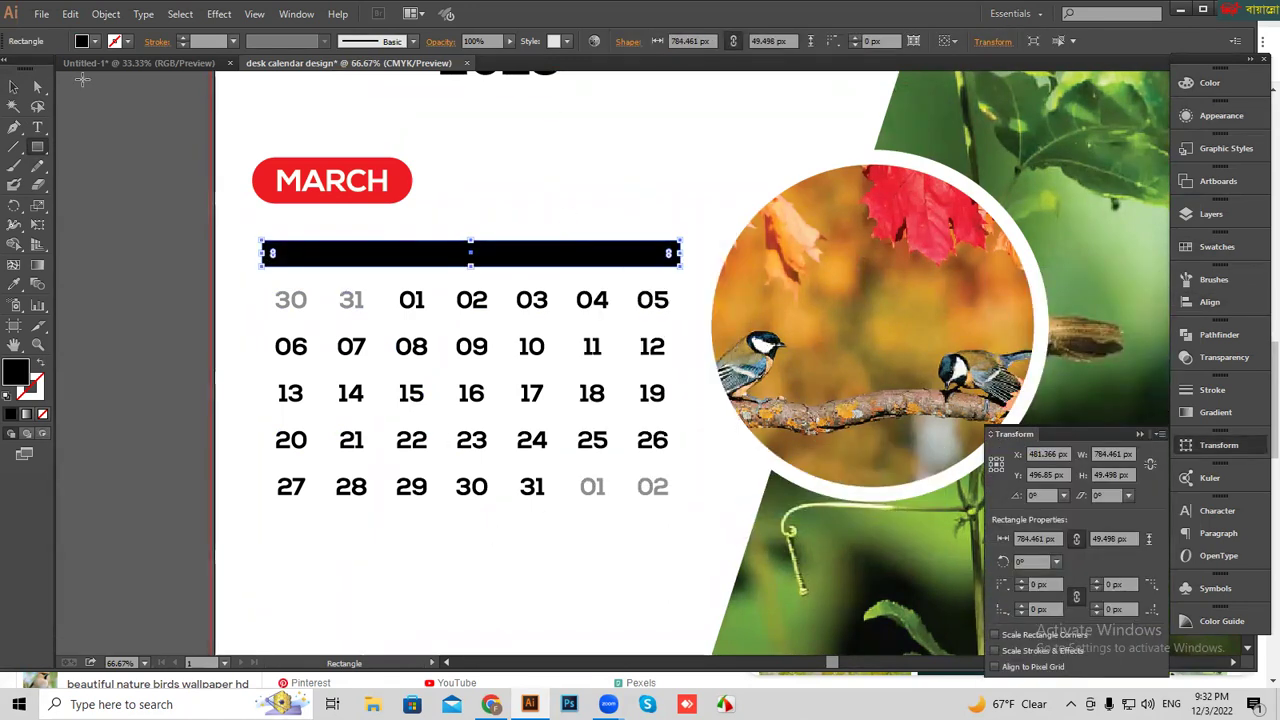
{"action": "key", "text": "i"}
{"action": "left_click", "coordinate": [397, 179]}
- Ungroup the weekday and date text and select the weekday row
{"action": "left_click", "coordinate": [13, 87]}
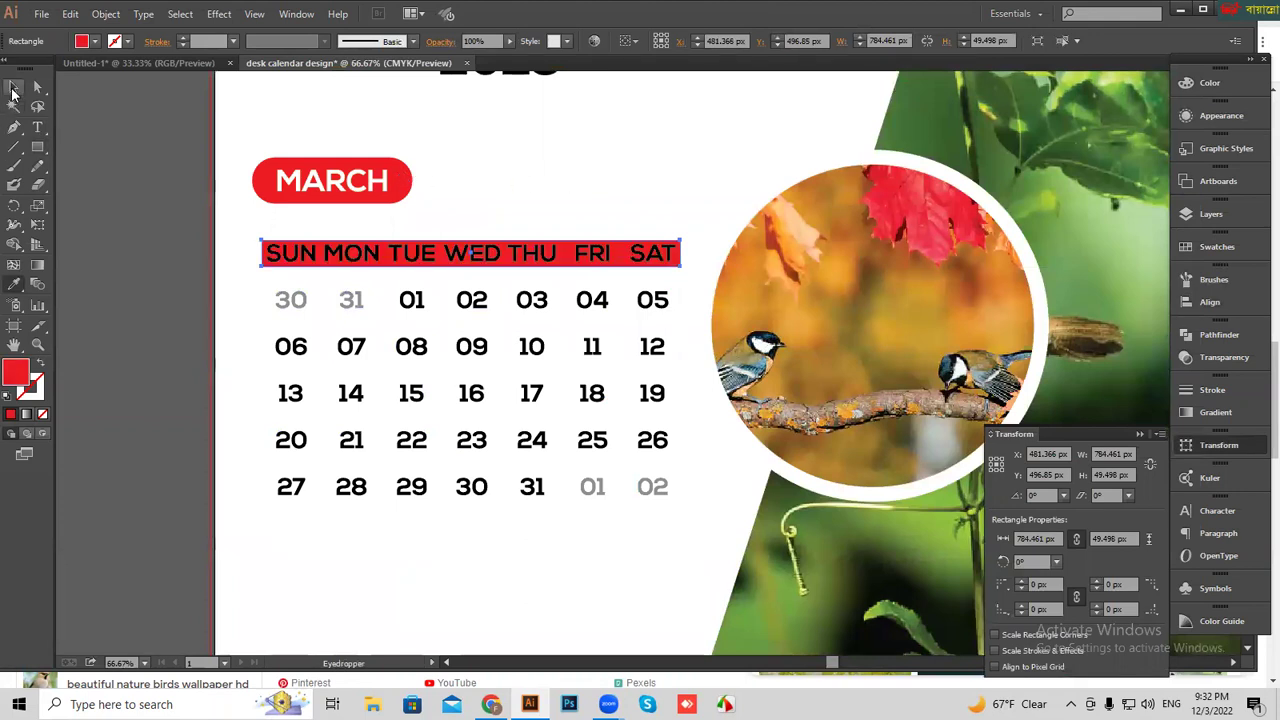
{"action": "left_click", "coordinate": [577, 159]}
{"action": "left_click", "coordinate": [490, 255]}
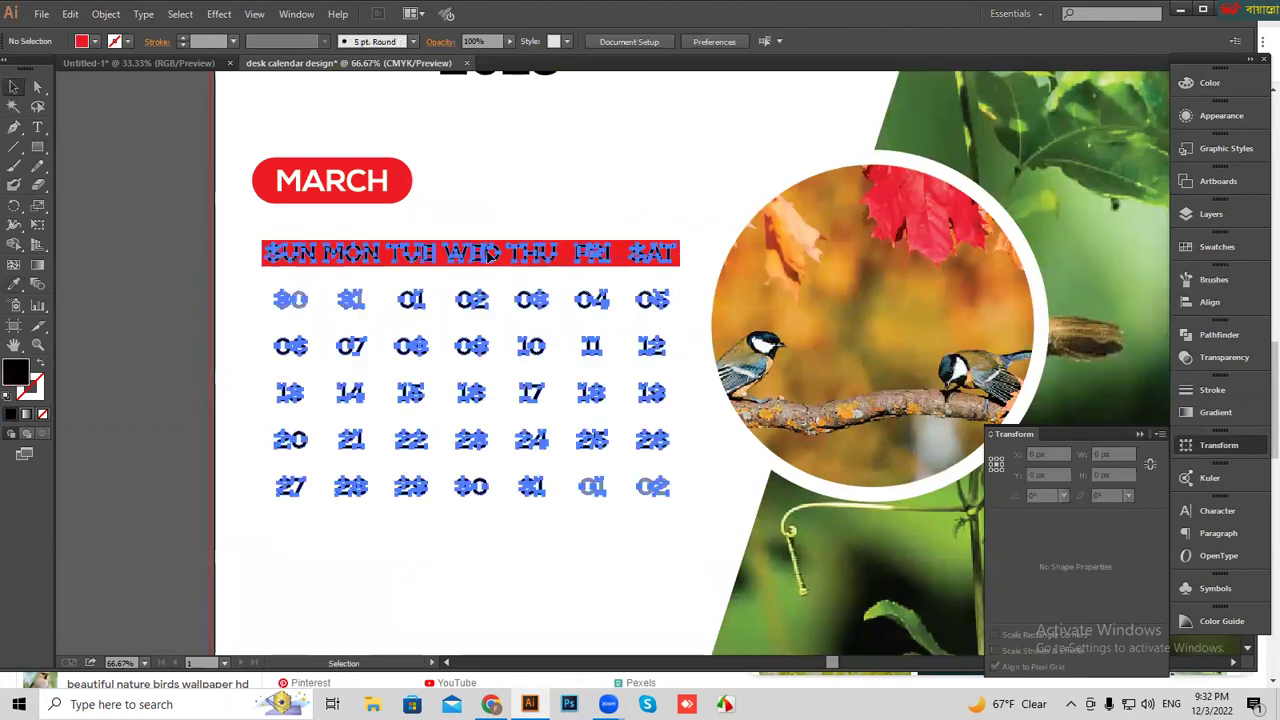
{"action": "right_click", "coordinate": [543, 200]}
{"action": "left_click", "coordinate": [586, 287]}
{"action": "left_click_drag", "start_coordinate": [530, 177], "coordinate": [450, 148]}
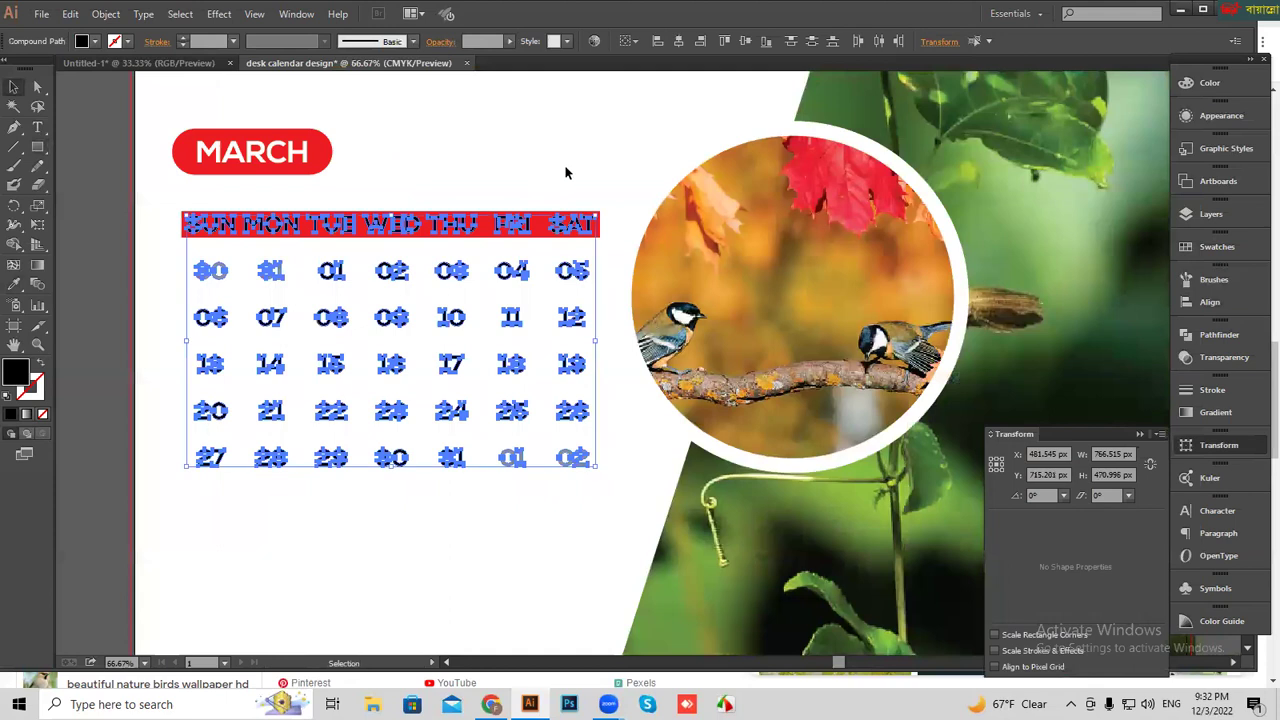
{"action": "left_click", "coordinate": [566, 171]}
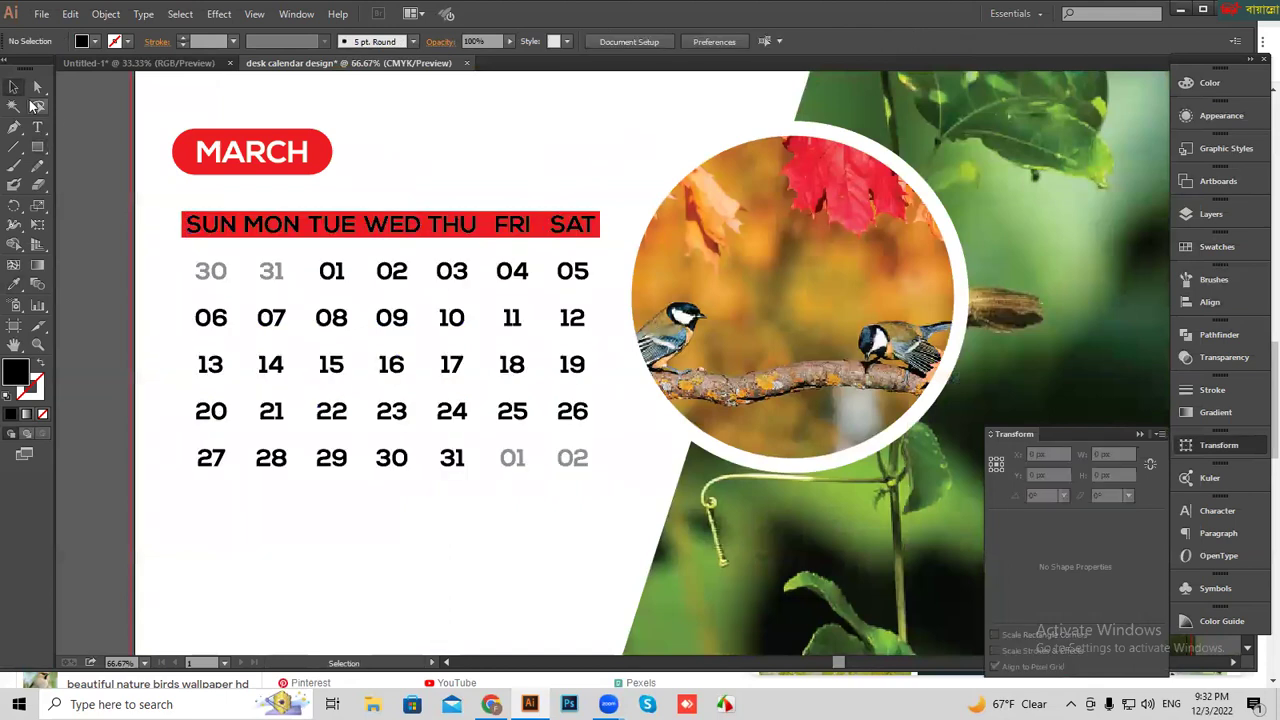
{"action": "left_click", "coordinate": [506, 232]}
- Colour the FRI heading yellow from the colour spectrum
{"action": "left_click", "coordinate": [505, 230]}
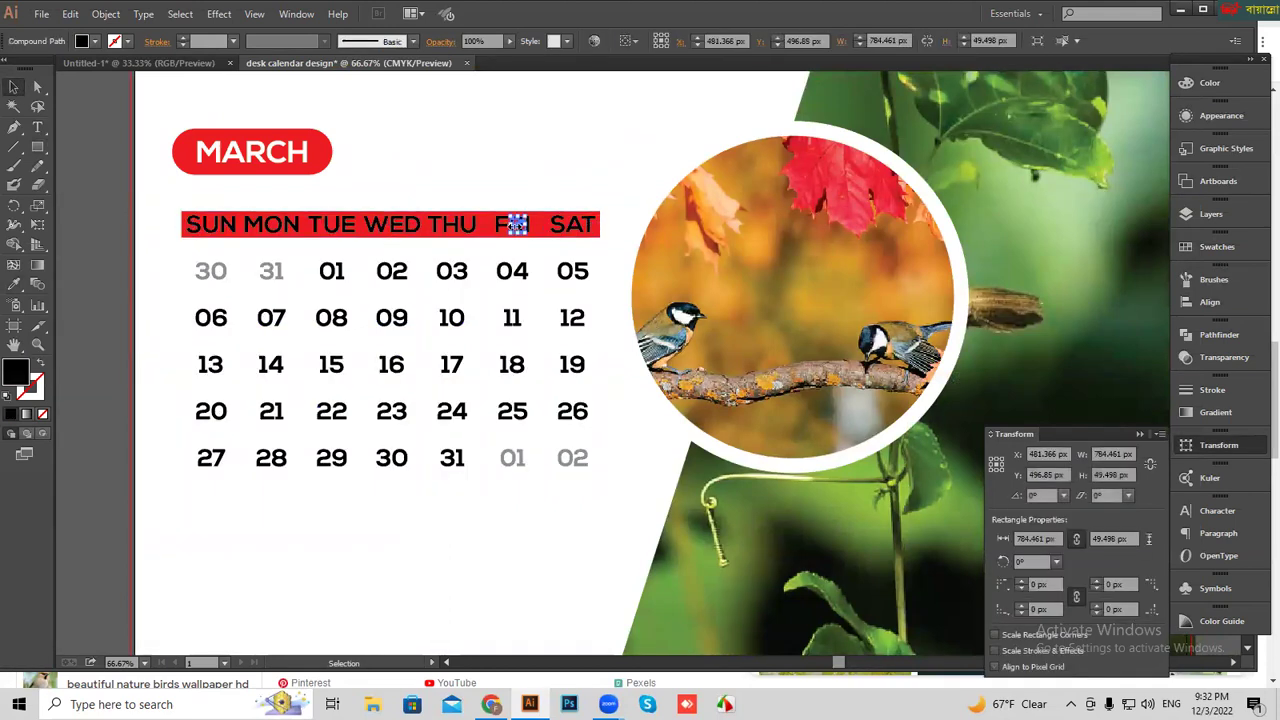
{"action": "left_click", "coordinate": [521, 226], "text": "shift"}
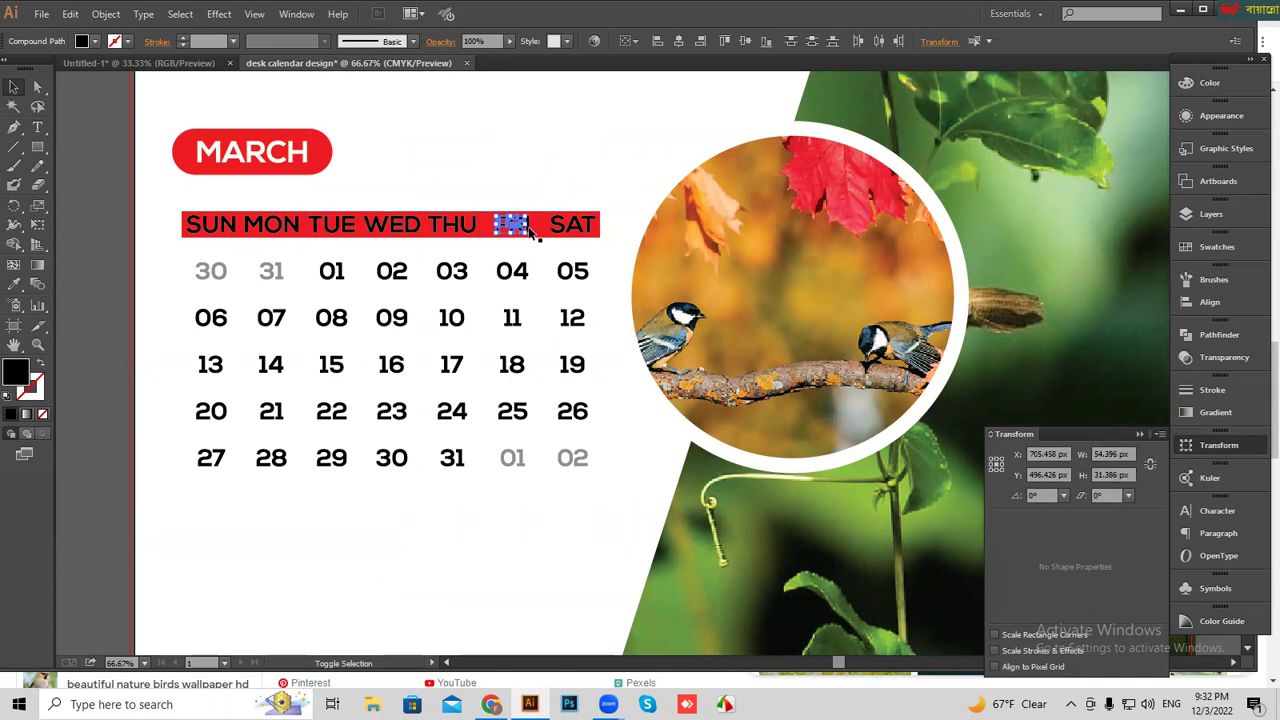
{"action": "left_click", "coordinate": [527, 225], "text": "shift"}
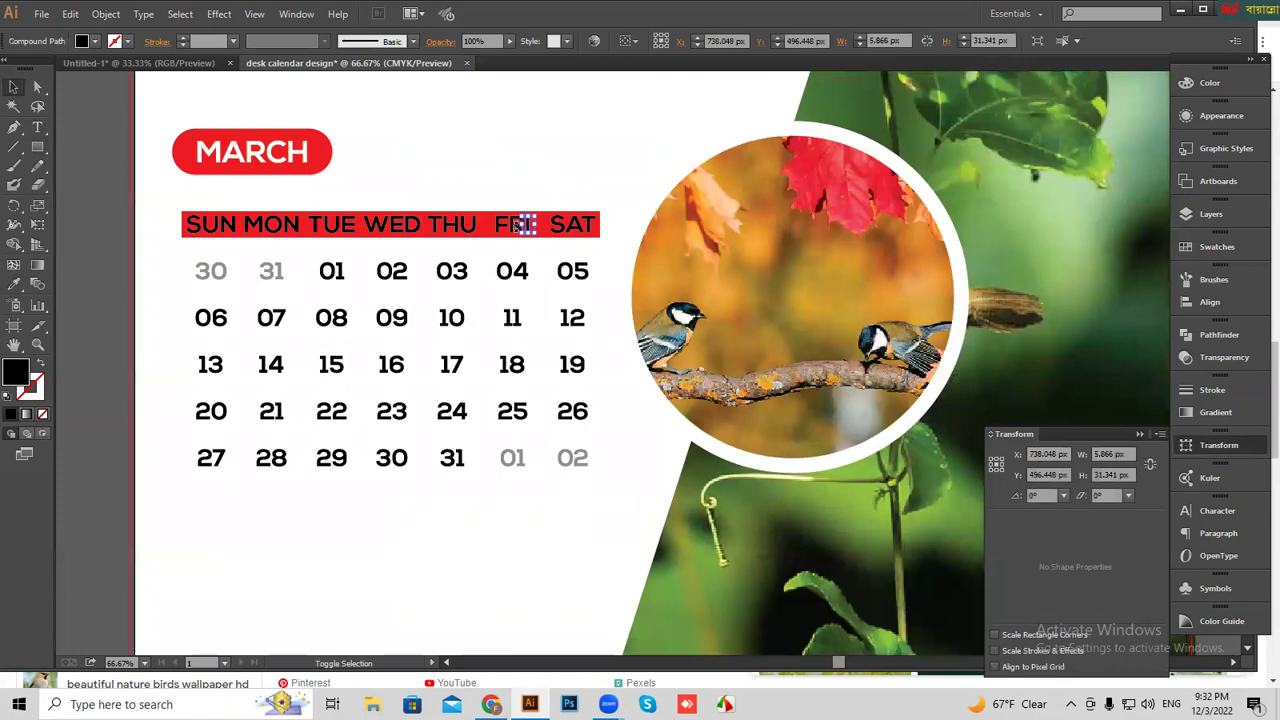
{"action": "key", "text": "ctrl+plus"}
{"action": "key", "text": "ctrl+plus"}
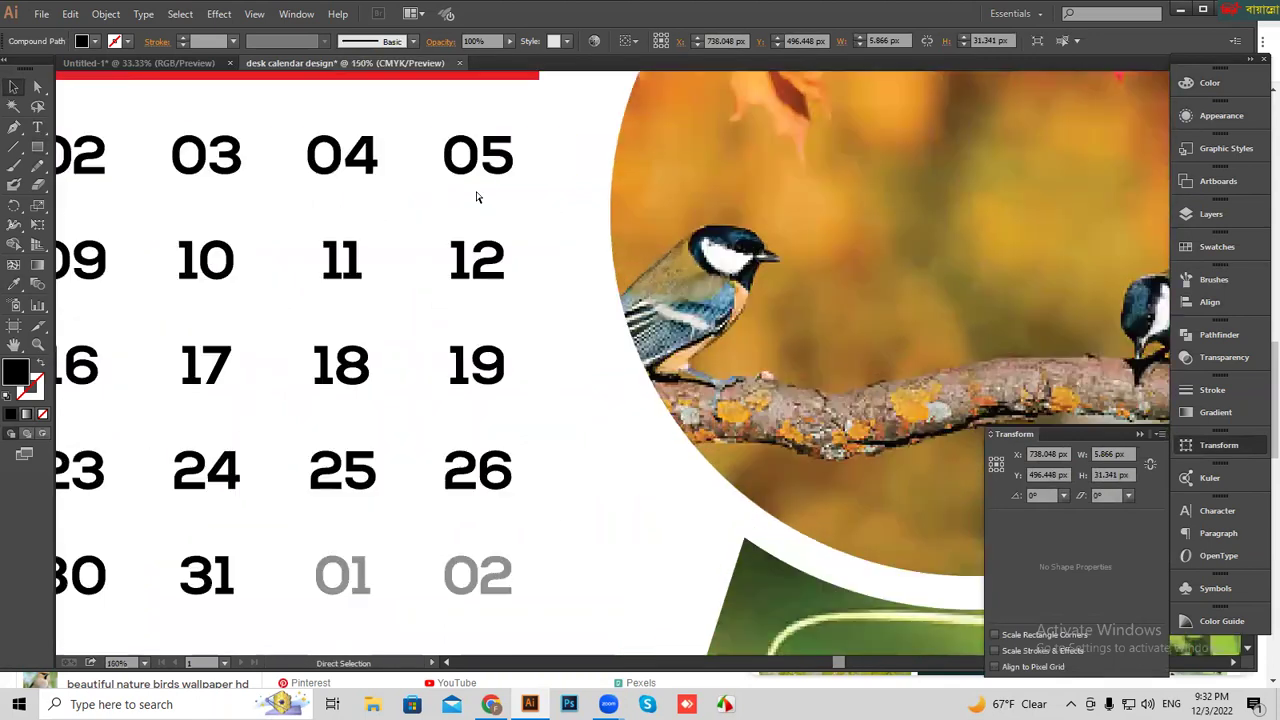
{"action": "key", "text": "ctrl+plus"}
{"action": "left_click_drag", "start_coordinate": [475, 189], "coordinate": [483, 376]}
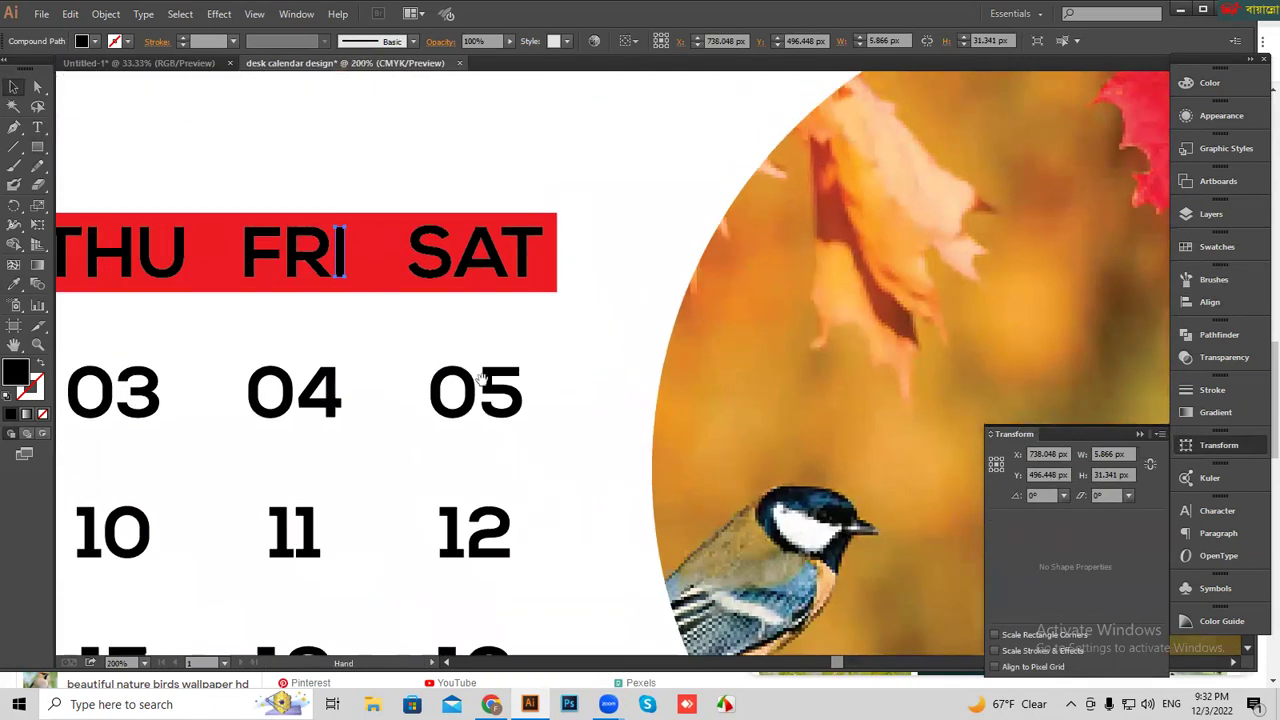
{"action": "left_click", "coordinate": [296, 253], "text": "shift"}
{"action": "right_click", "coordinate": [257, 229]}
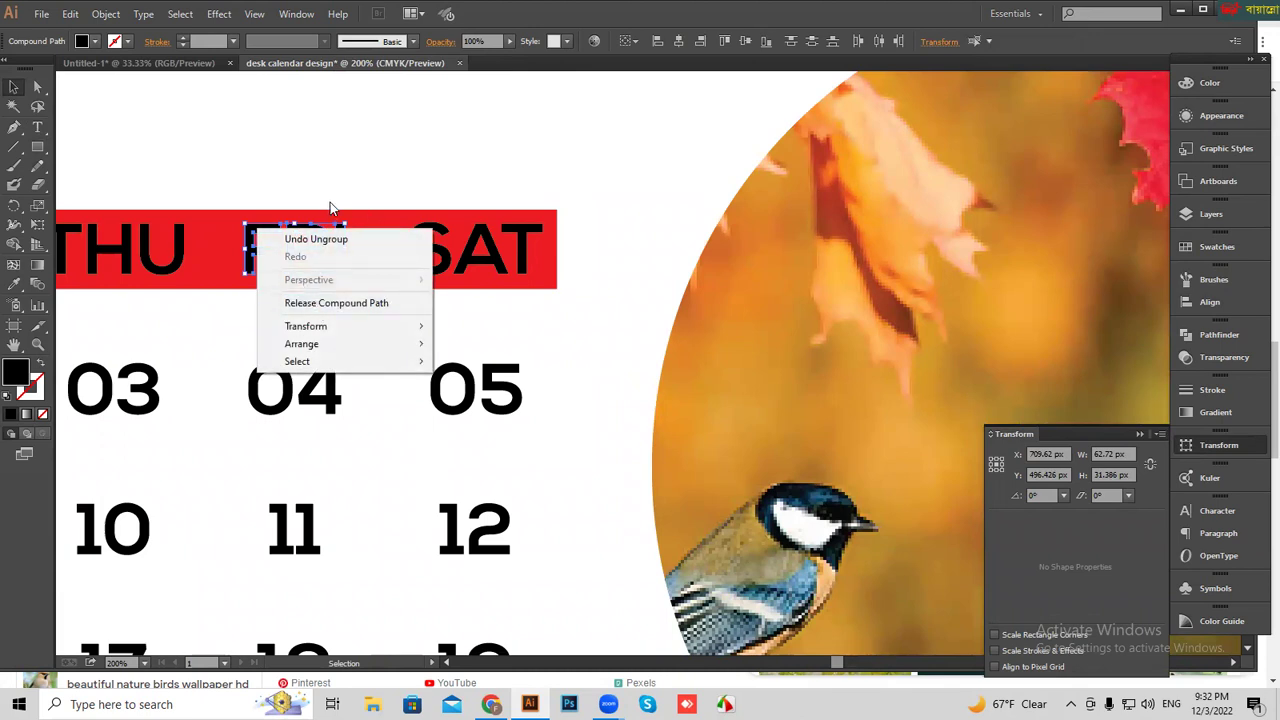
{"action": "left_click", "coordinate": [1216, 89]}
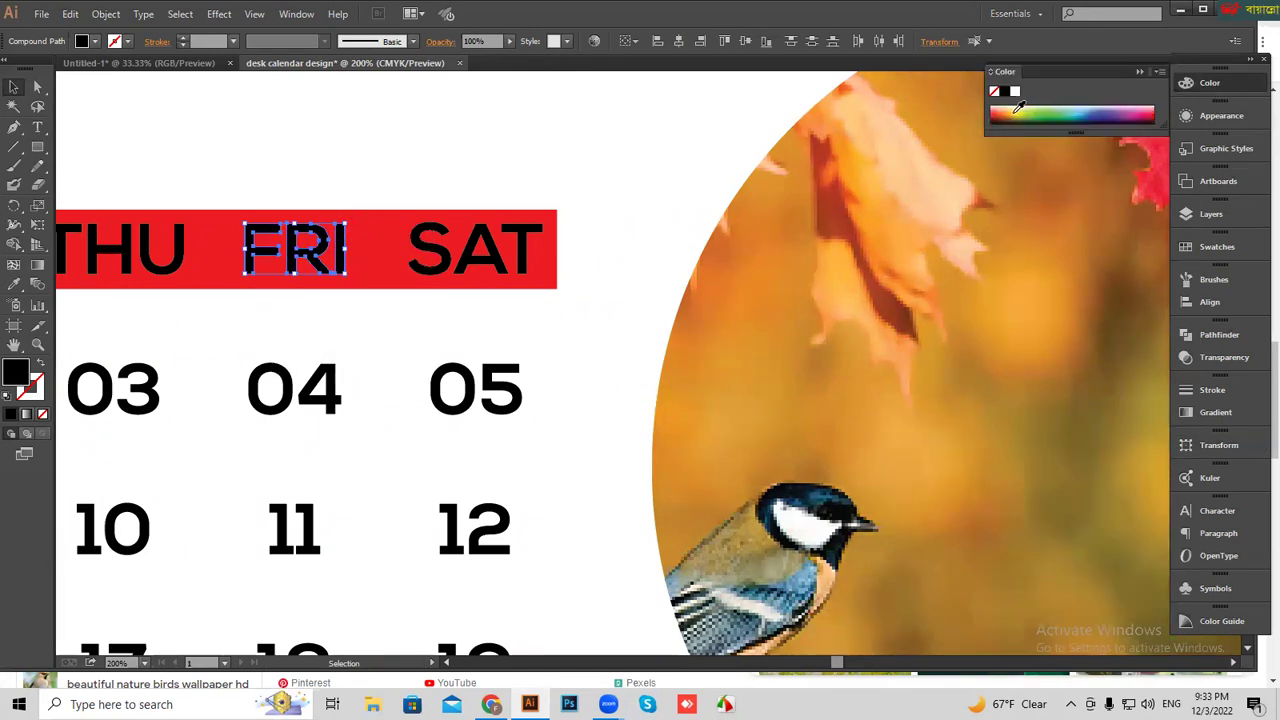
{"action": "left_click", "coordinate": [1014, 112]}
- Copy FRI's yellow onto the SAT heading with the Eyedropper
{"action": "left_click", "coordinate": [535, 191]}
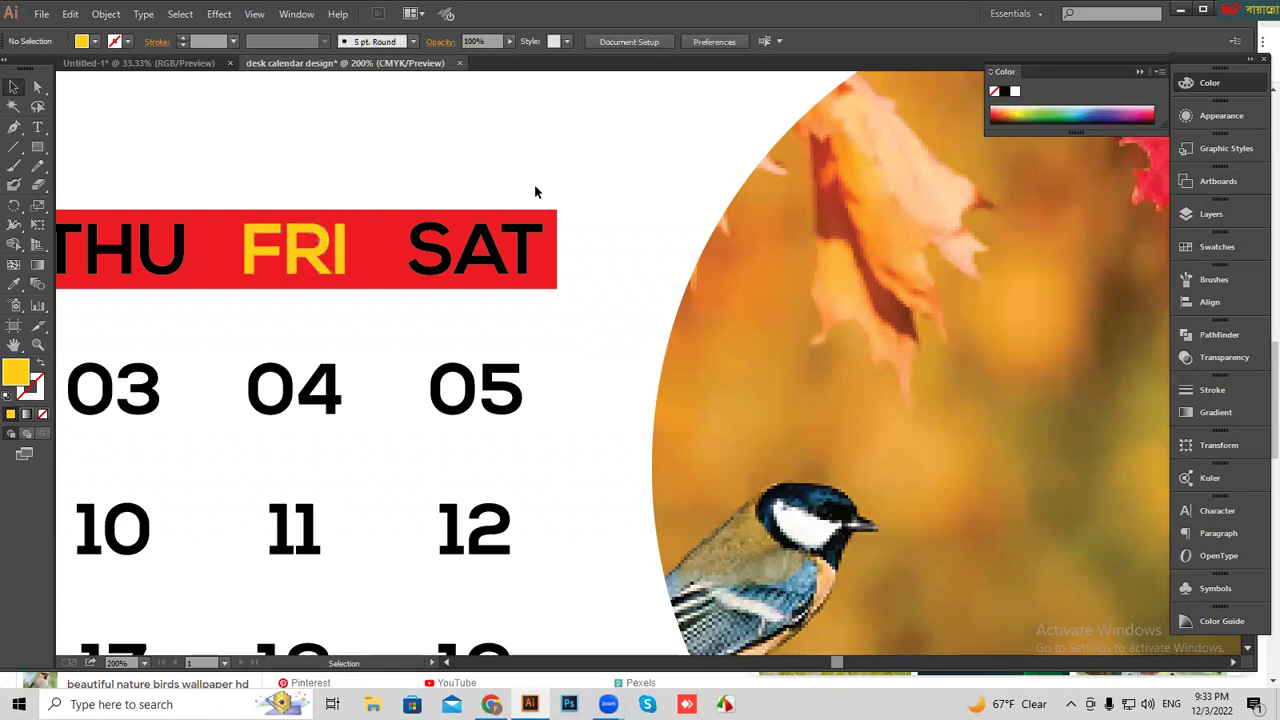
{"action": "left_click", "coordinate": [440, 272]}
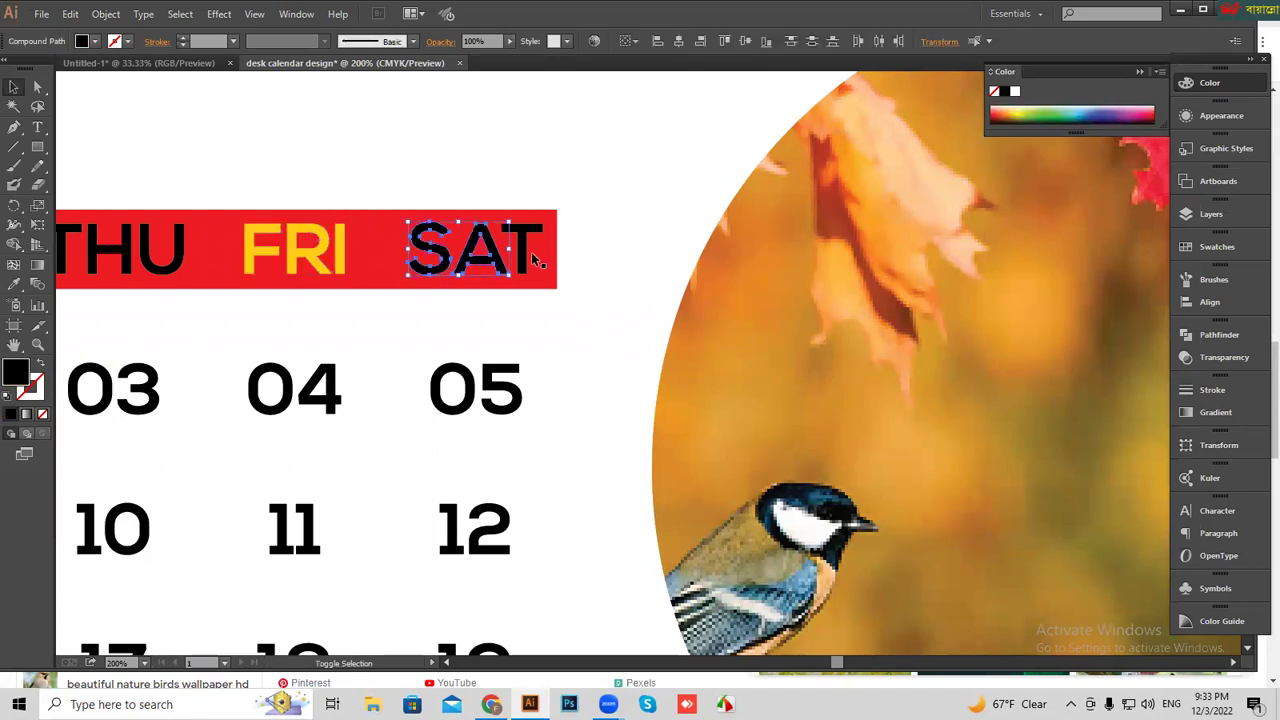
{"action": "key", "text": "i"}
{"action": "left_click", "coordinate": [310, 253]}
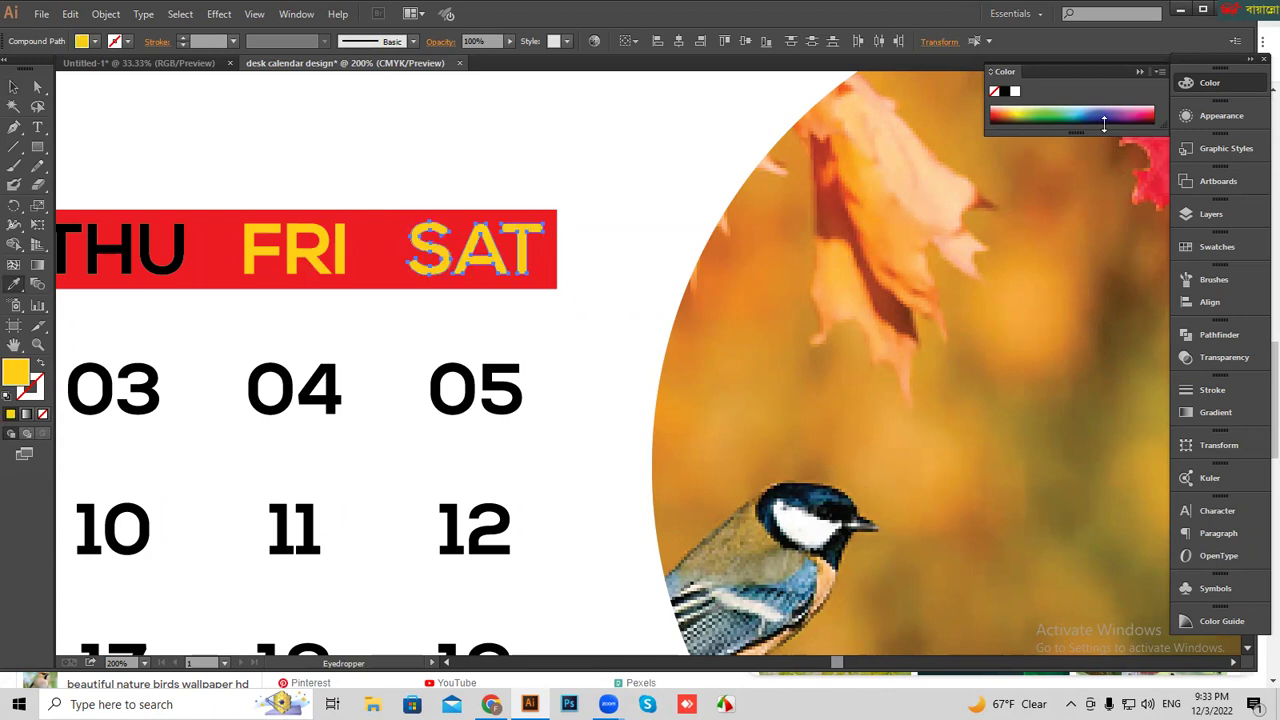
{"action": "left_click", "coordinate": [13, 87]}
{"action": "left_click", "coordinate": [265, 149]}
- Give the Friday and Saturday date columns the same yellow
{"action": "key", "text": "ctrl+1"}
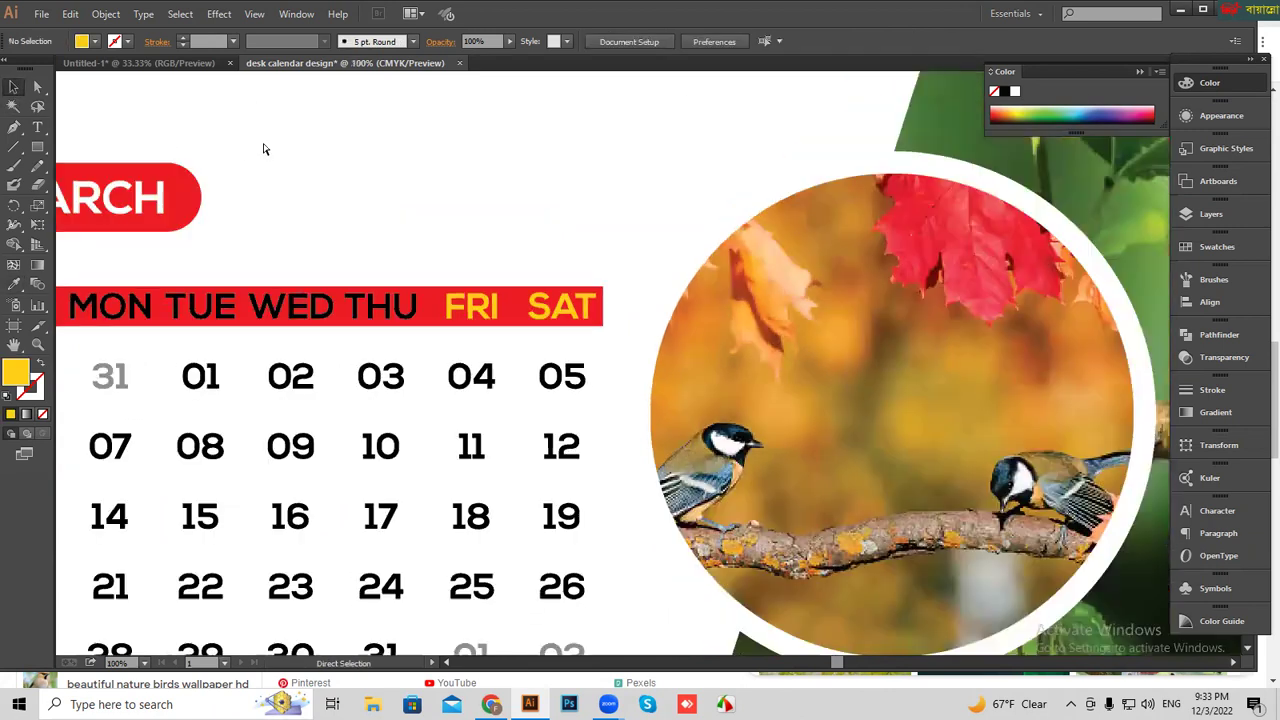
{"action": "key", "text": "ctrl+minus"}
{"action": "left_click_drag", "start_coordinate": [623, 553], "coordinate": [428, 244]}
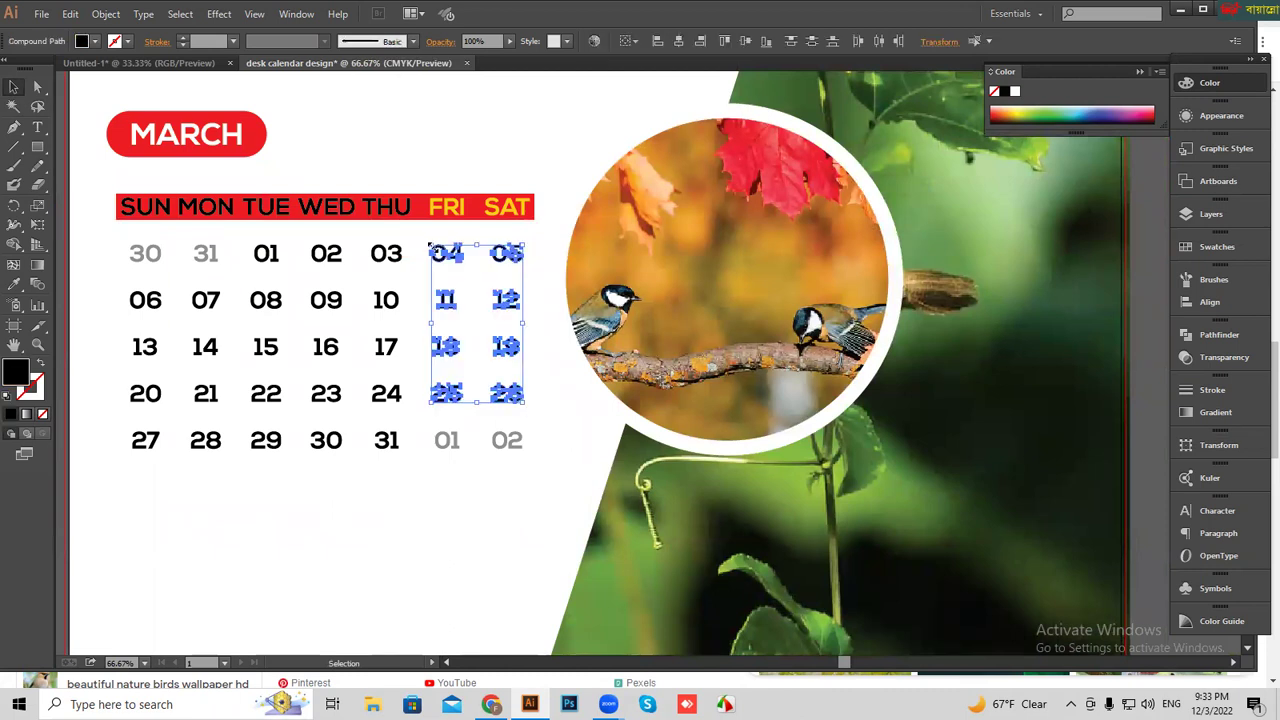
{"action": "key", "text": "i"}
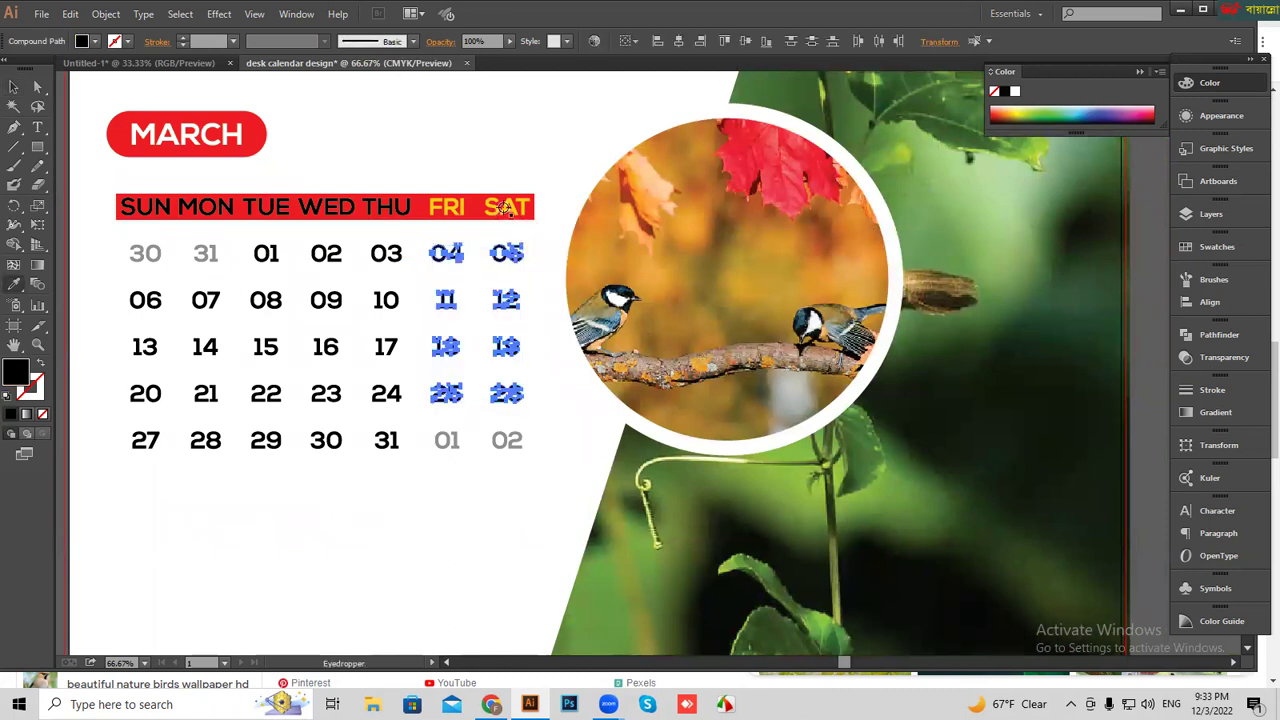
{"action": "left_click", "coordinate": [506, 207]}
{"action": "key", "text": "v"}
{"action": "left_click", "coordinate": [424, 120]}
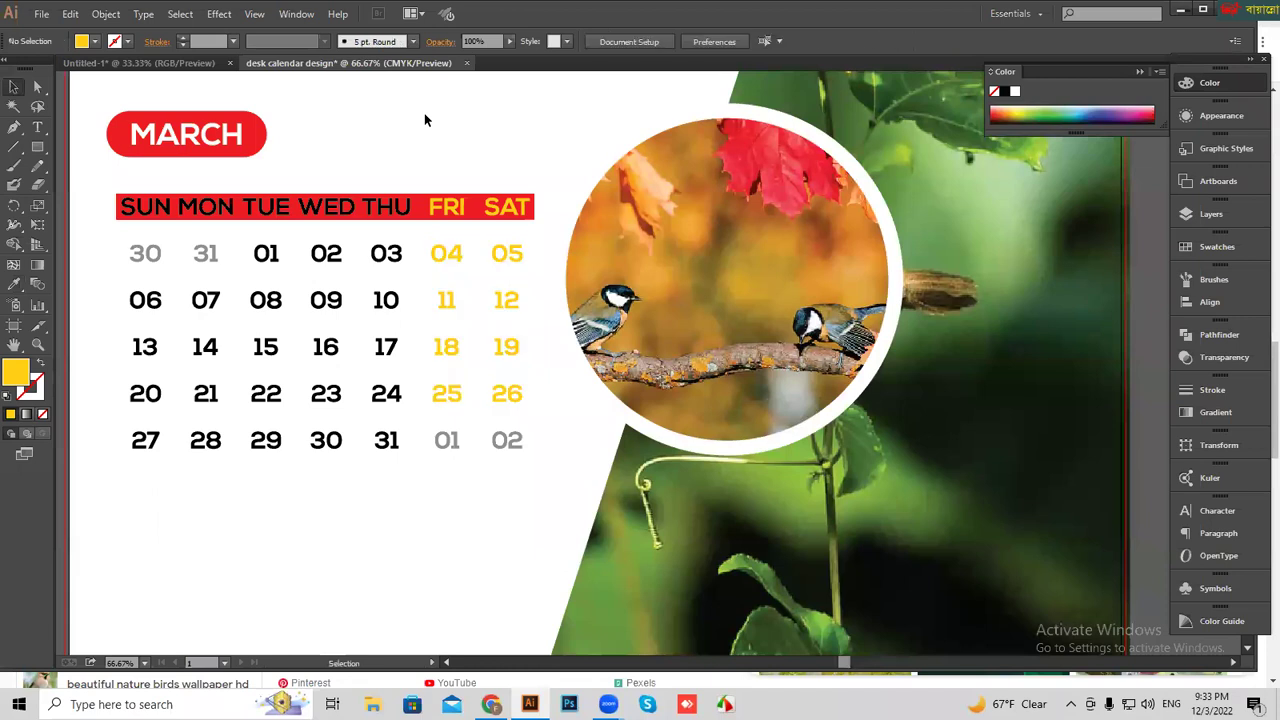
{"action": "mouse_move", "coordinate": [333, 142]}
{"action": "left_mouse_down"}
{"action": "mouse_move", "coordinate": [506, 193]}
{"action": "mouse_move", "coordinate": [472, 251]}
{"action": "left_mouse_up"}
- Enlarge the 2023 title around its centre
{"action": "mouse_move", "coordinate": [521, 170]}
{"action": "left_mouse_down"}
{"action": "mouse_move", "coordinate": [527, 264]}
{"action": "mouse_move", "coordinate": [586, 254]}
{"action": "mouse_move", "coordinate": [364, 260]}
{"action": "mouse_move", "coordinate": [581, 284]}
{"action": "mouse_move", "coordinate": [568, 277]}
{"action": "left_mouse_up"}
{"action": "left_click", "coordinate": [521, 218]}
{"action": "left_click", "coordinate": [600, 283]}
{"action": "left_click", "coordinate": [684, 260]}
{"action": "key", "text": "ctrl+minus"}
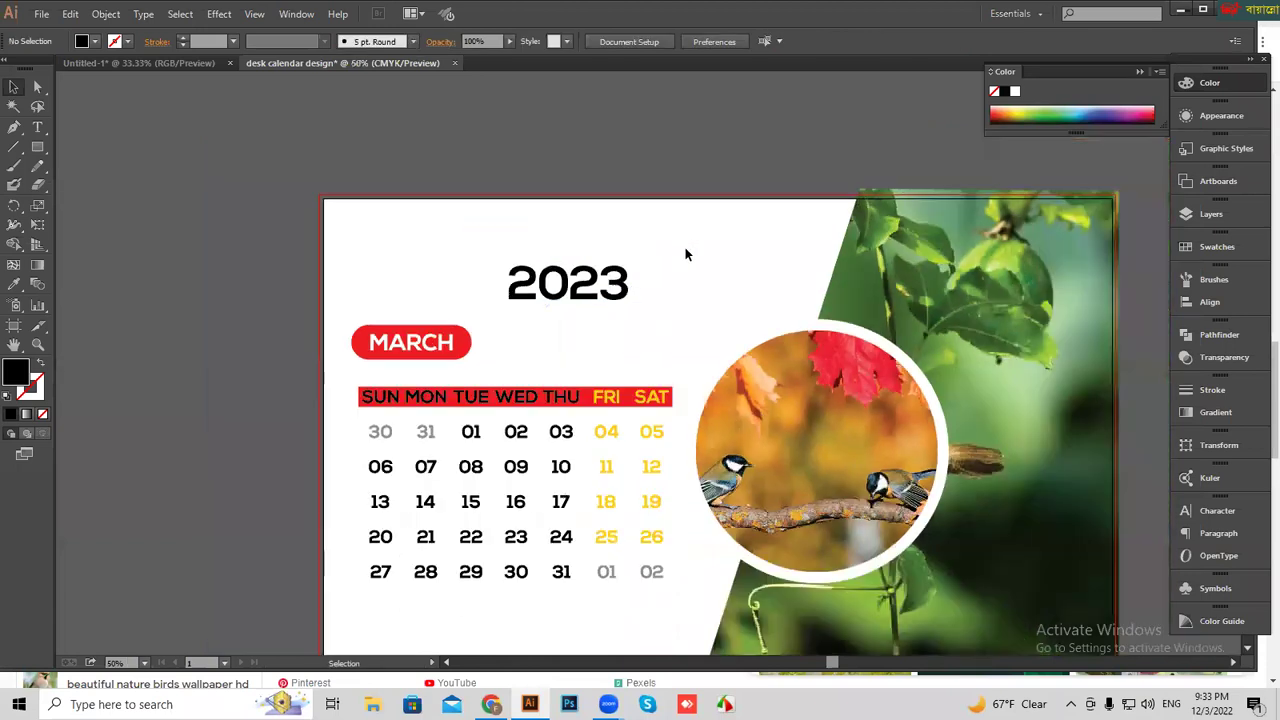
- Colour the 2023 title with the MARCH label's red via the Eyedropper
{"action": "left_click_drag", "start_coordinate": [508, 243], "coordinate": [558, 349]}
{"action": "key", "text": "i"}
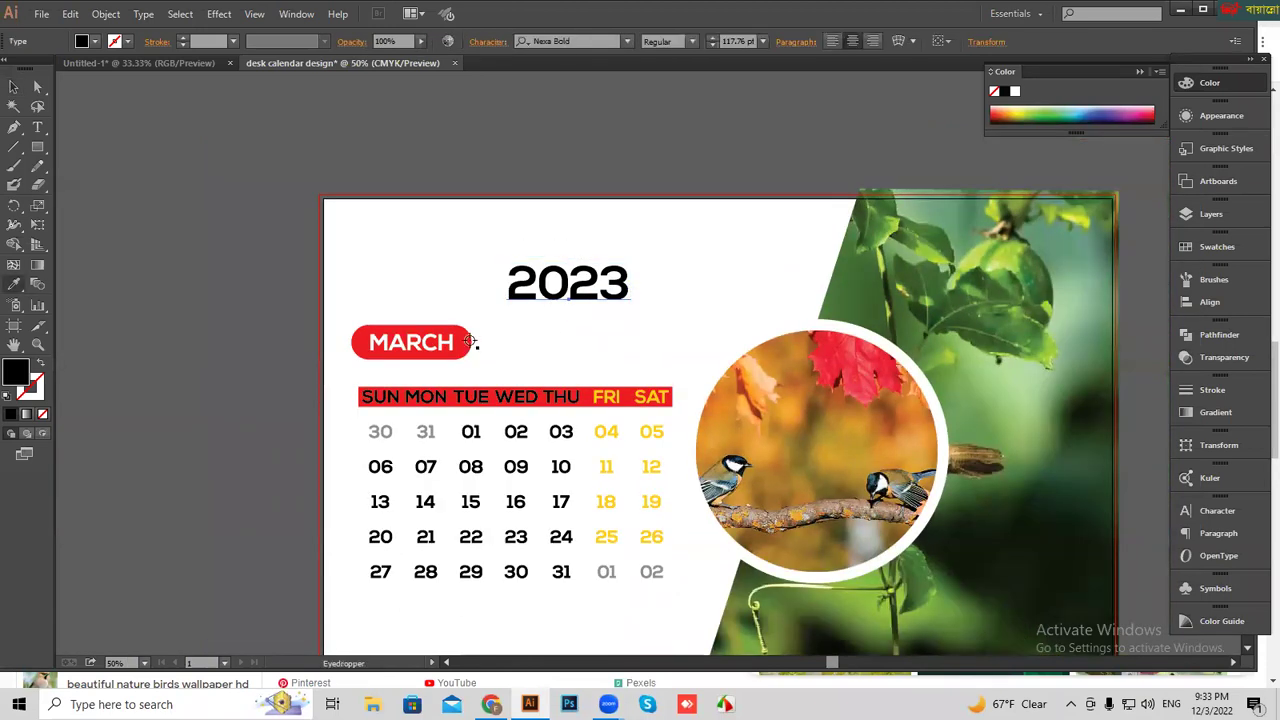
{"action": "left_click", "coordinate": [470, 340]}
{"action": "left_click", "coordinate": [14, 88]}
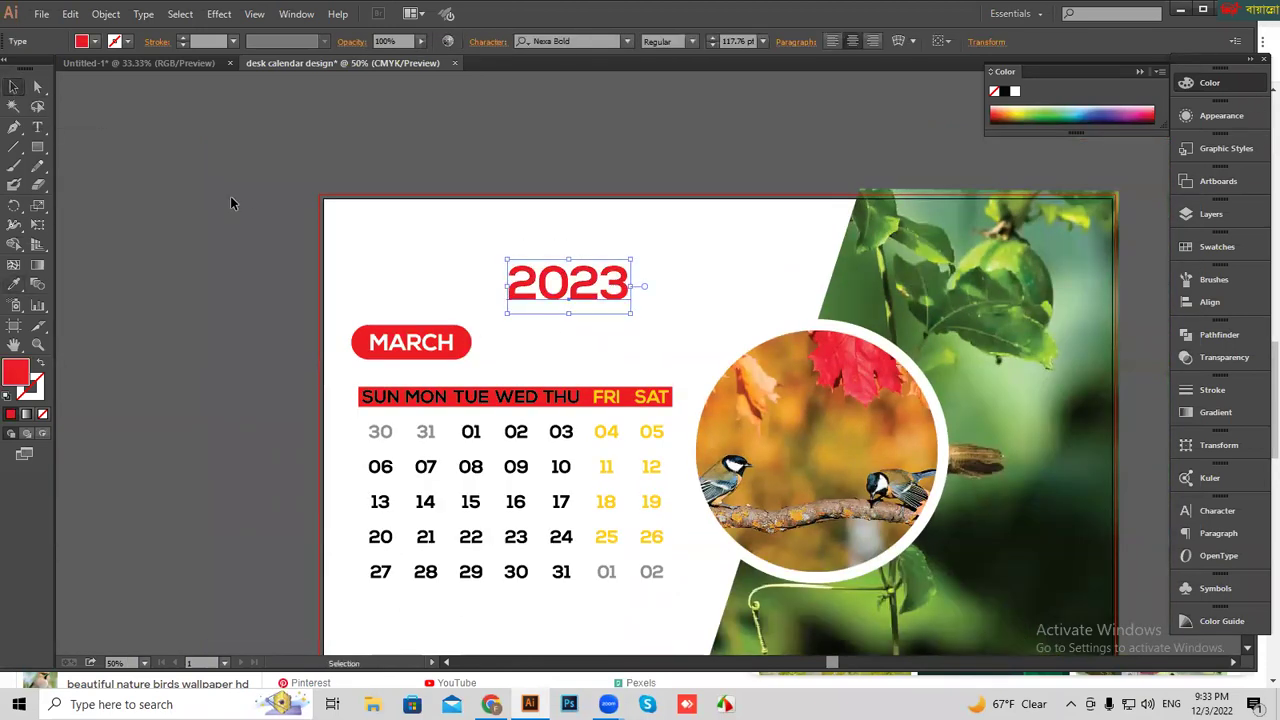
{"action": "left_click_drag", "start_coordinate": [293, 220], "coordinate": [216, 109]}
{"action": "left_click_drag", "start_coordinate": [645, 411], "coordinate": [641, 385]}
- Pick the Ellipse tool from the shape flyout and drag an ellipse enclosing 2023
{"action": "left_click", "coordinate": [552, 479]}
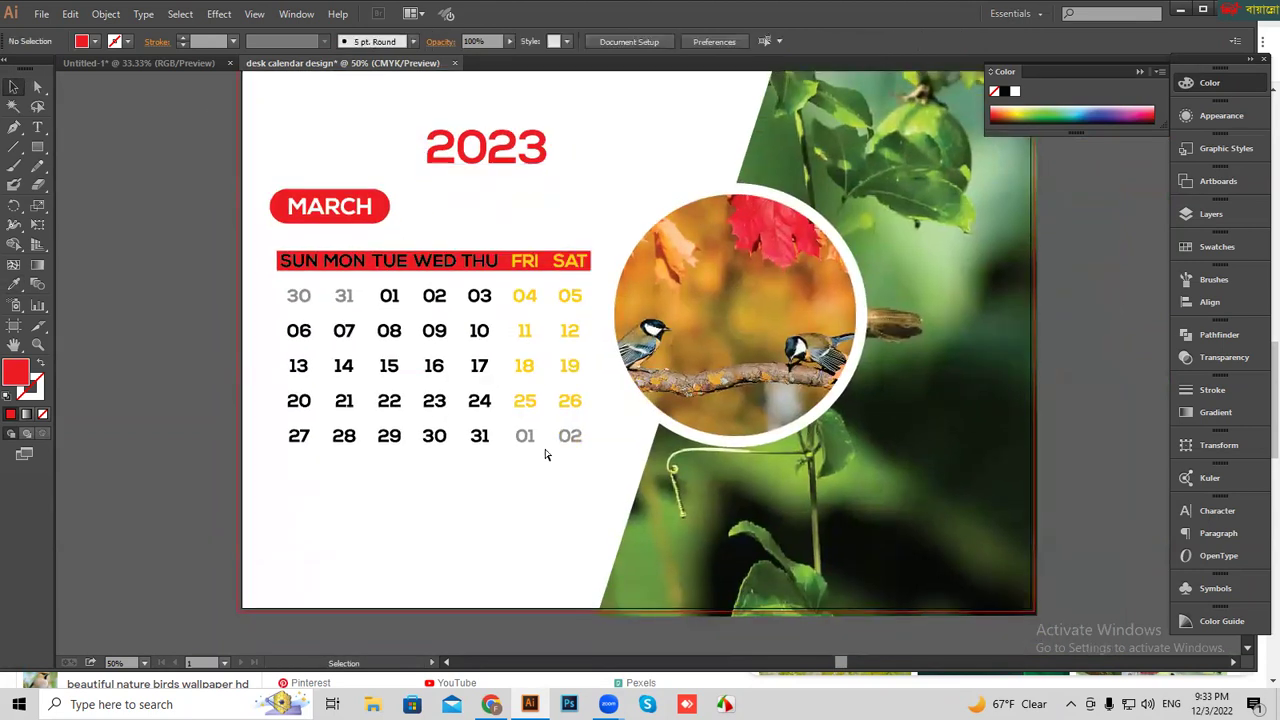
{"action": "key", "text": "ctrl+minus"}
{"action": "scroll", "coordinate": [580, 512], "scroll_direction": "up", "scroll_amount": 1}
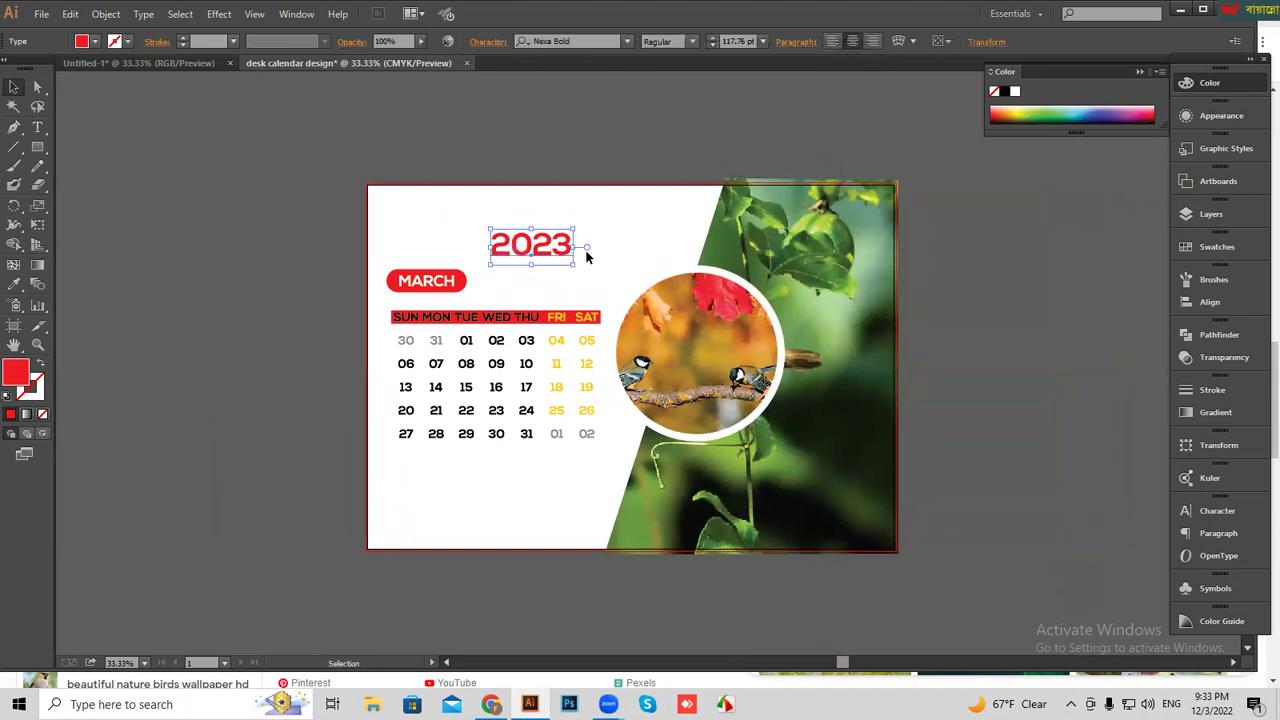
{"action": "key", "text": "ctrl+minus"}
{"action": "key", "text": "ctrl+minus"}
{"action": "key", "text": "ctrl+minus"}
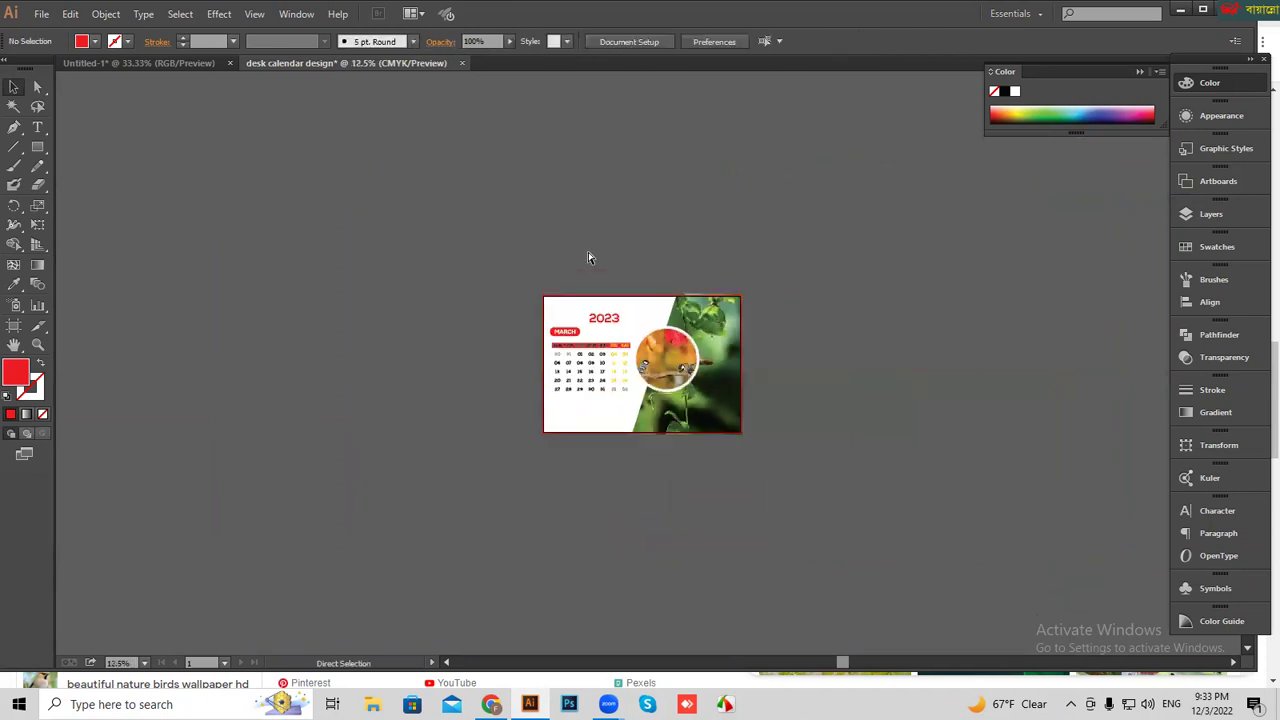
{"action": "key", "text": "ctrl+plus"}
{"action": "key", "text": "ctrl+plus"}
{"action": "key", "text": "ctrl+plus"}
{"action": "key", "text": "ctrl+plus"}
{"action": "scroll", "coordinate": [520, 300], "scroll_direction": "up", "scroll_amount": 3}
{"action": "mouse_move", "coordinate": [37, 147]}
{"action": "left_mouse_down"}
{"action": "mouse_move", "coordinate": [98, 170]}
{"action": "mouse_move", "coordinate": [97, 185]}
{"action": "left_mouse_up"}
{"action": "mouse_move", "coordinate": [421, 220]}
{"action": "left_mouse_down"}
{"action": "mouse_move", "coordinate": [597, 284]}
{"action": "mouse_move", "coordinate": [579, 284]}
{"action": "left_mouse_up"}
- Send the red ellipse behind 2023 and make the 2023 text white
{"action": "right_click", "coordinate": [502, 246]}
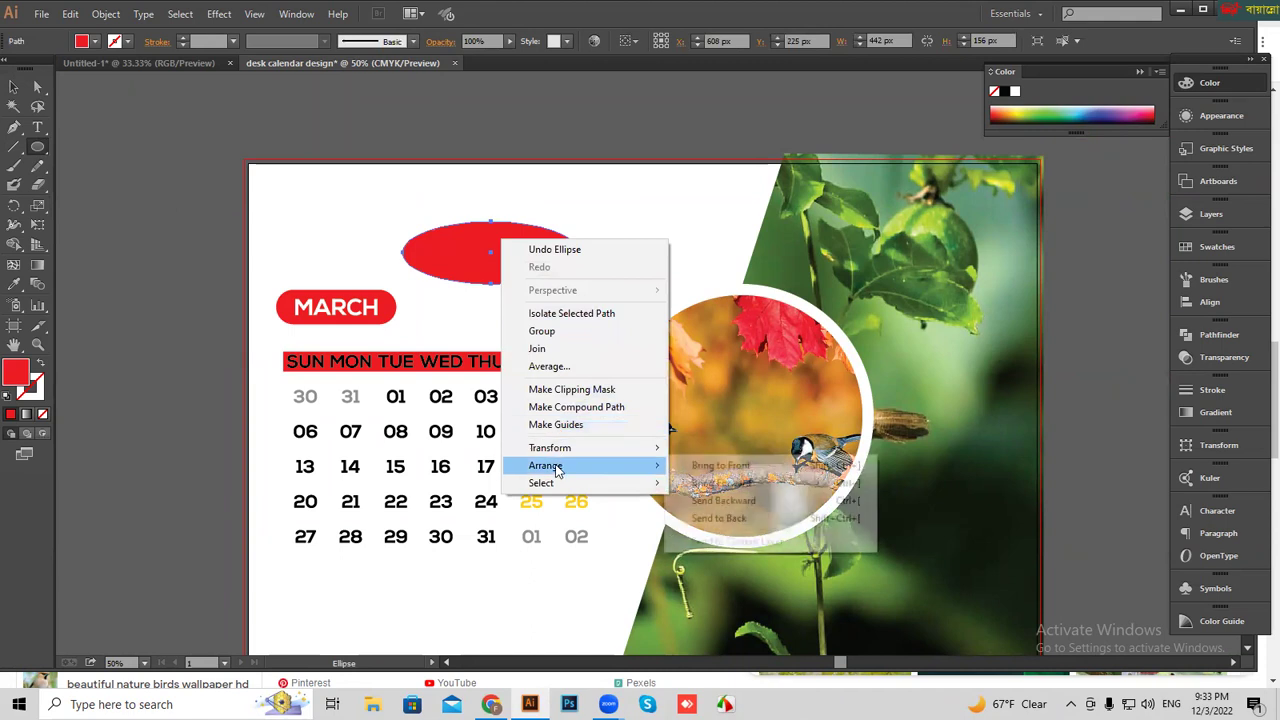
{"action": "left_click", "coordinate": [716, 518]}
{"action": "key", "text": "i"}
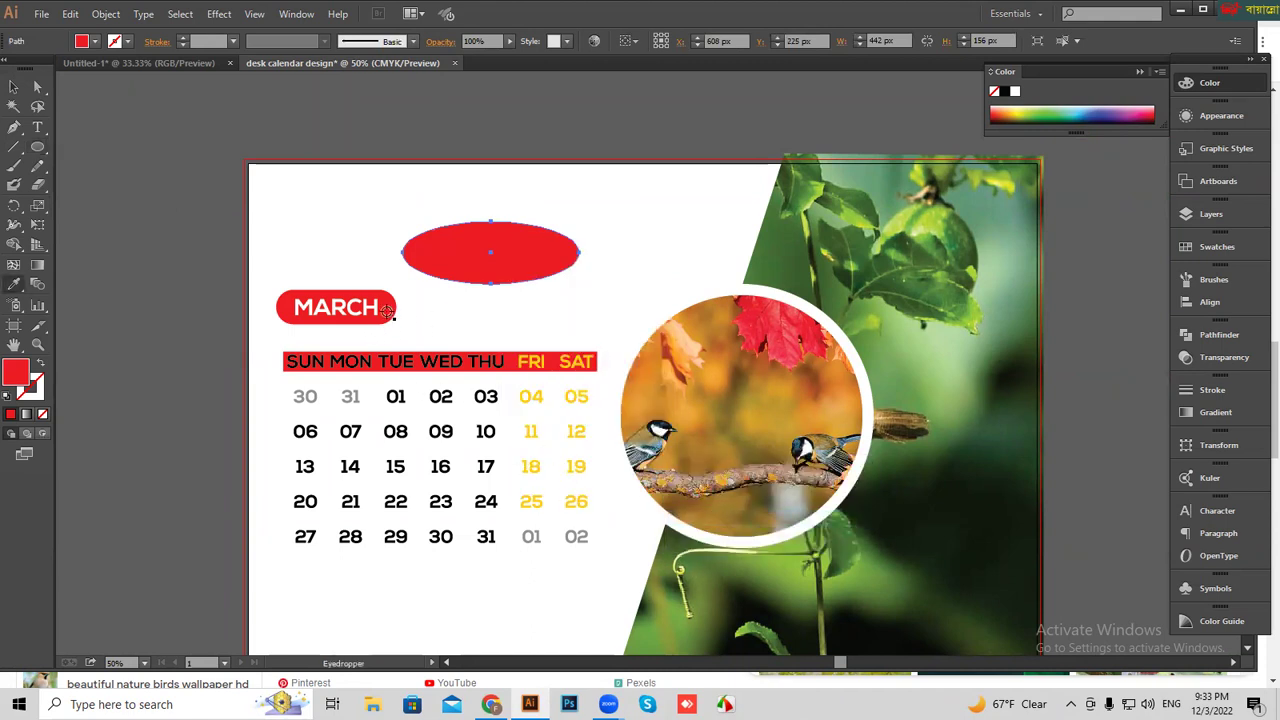
{"action": "key", "text": "v"}
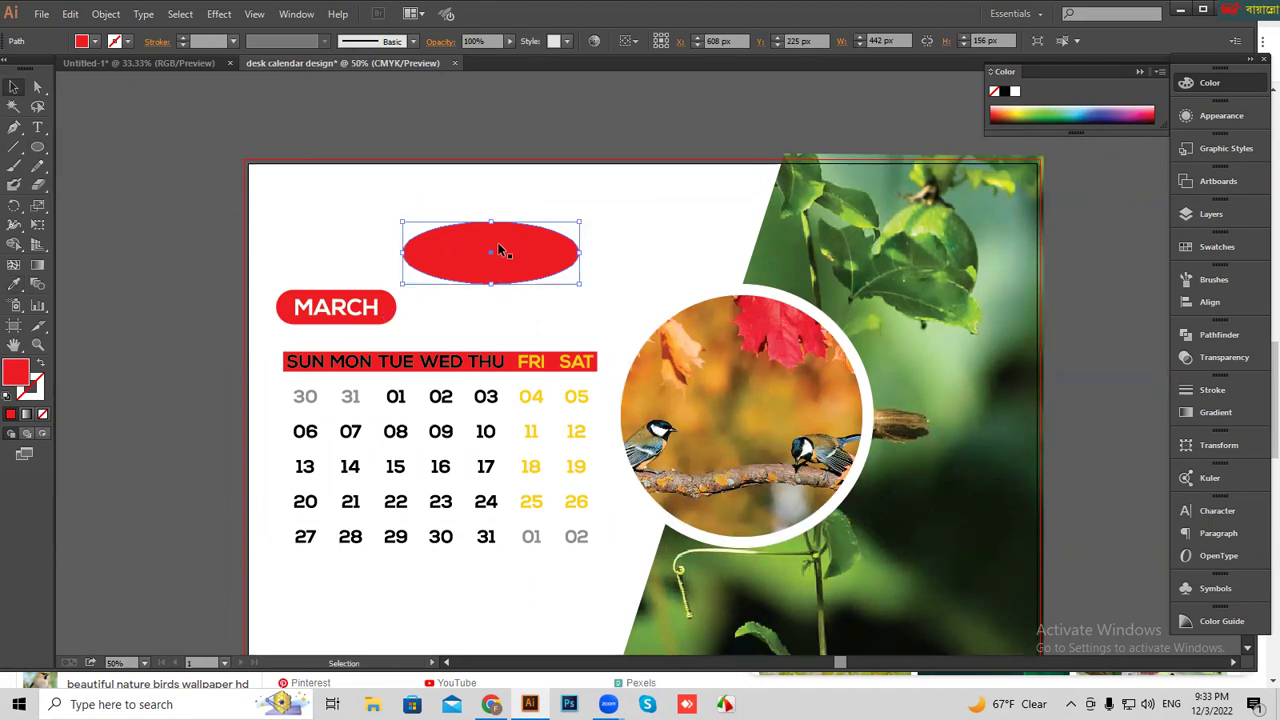
{"action": "left_click", "coordinate": [497, 253]}
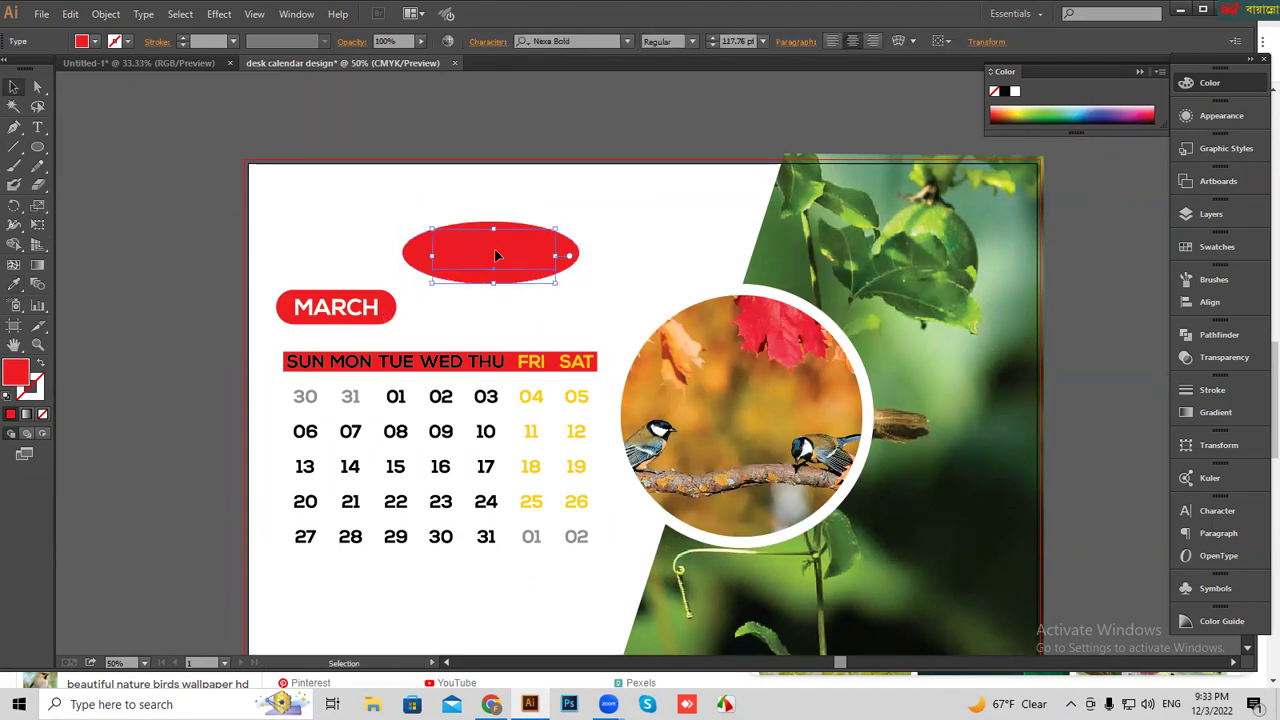
{"action": "left_click", "coordinate": [1015, 92]}
- Enlarge the red oval slightly behind the 2023 title
{"action": "left_click", "coordinate": [632, 226]}
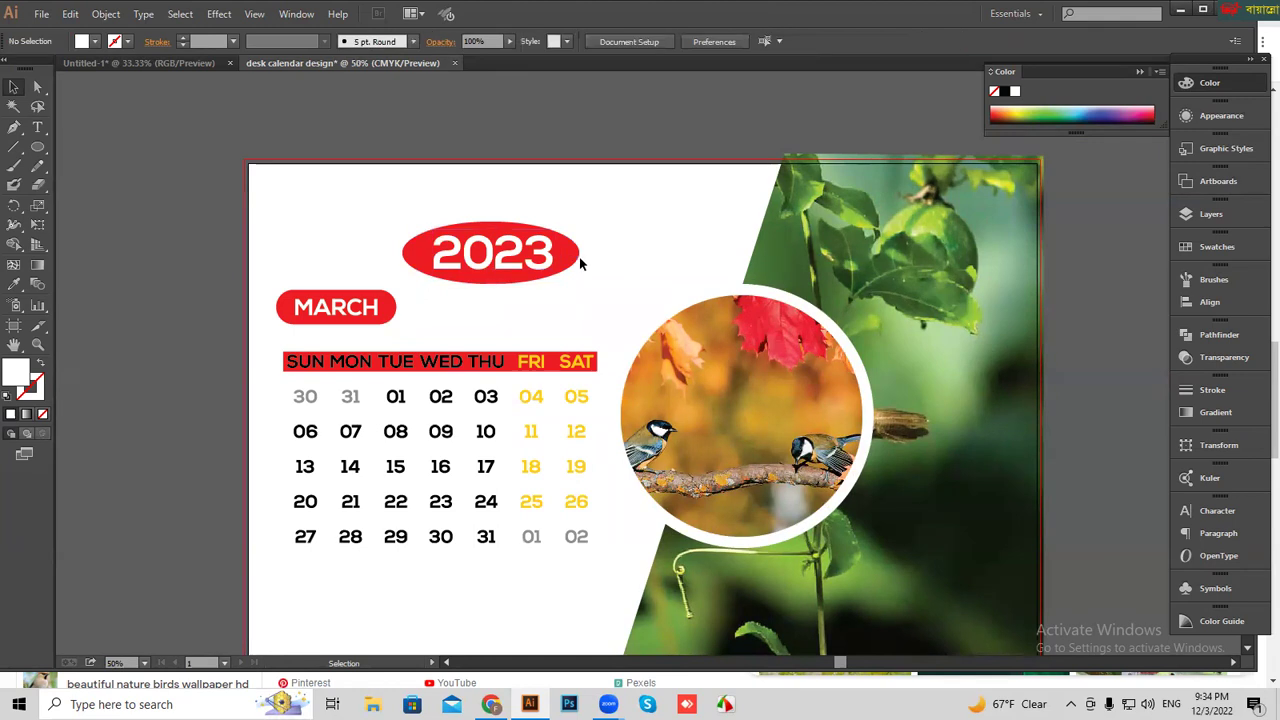
{"action": "left_click", "coordinate": [576, 262]}
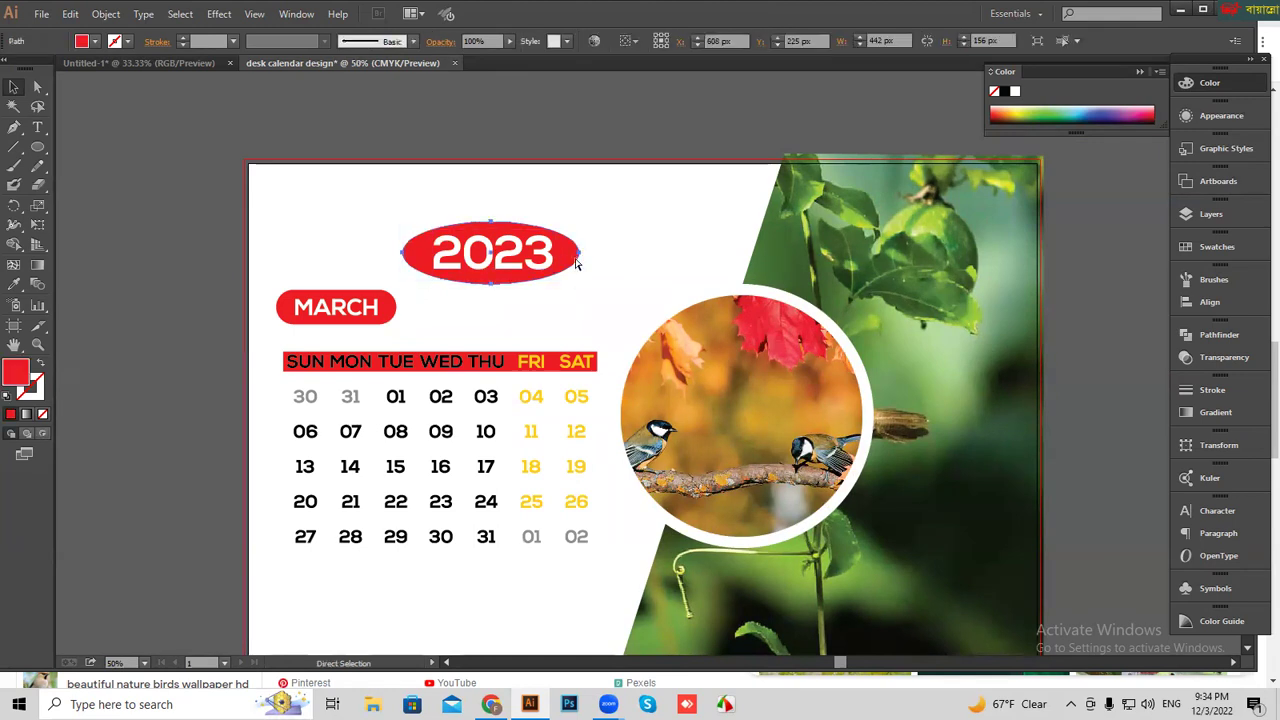
{"action": "left_click_drag", "start_coordinate": [576, 262], "coordinate": [709, 370]}
{"action": "key", "text": "ctrl+z"}
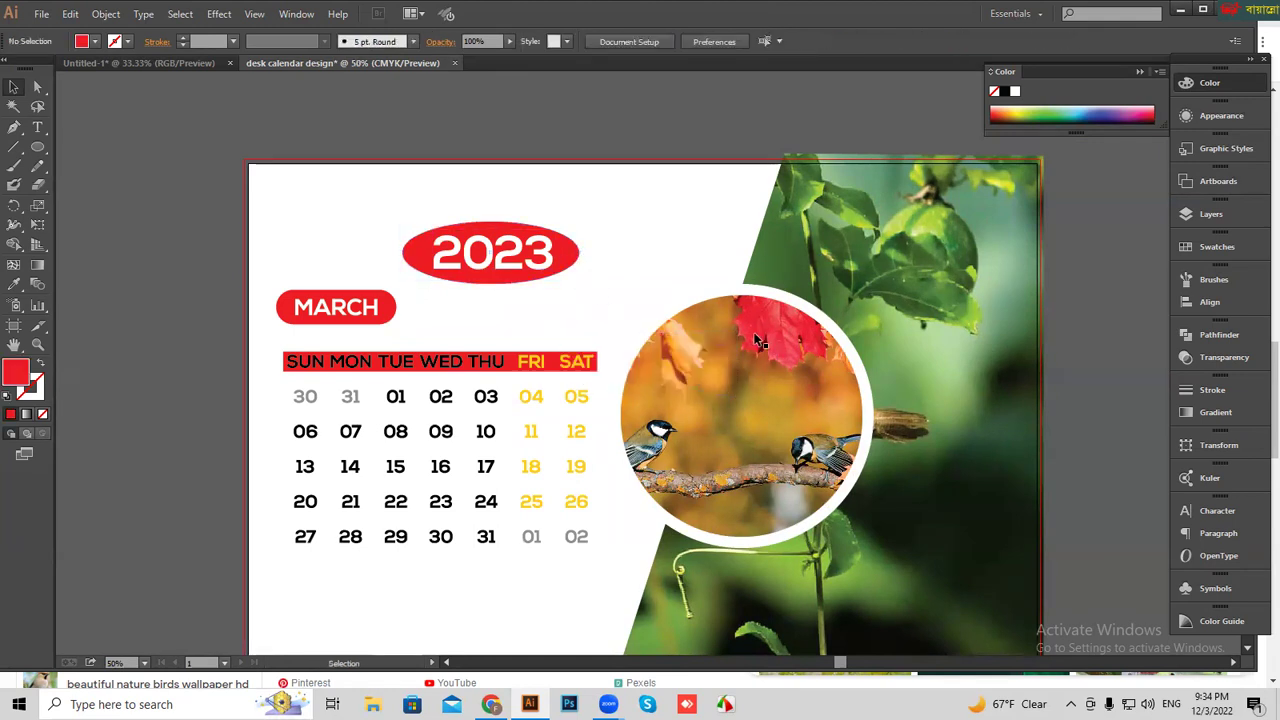
{"action": "left_click", "coordinate": [566, 260]}
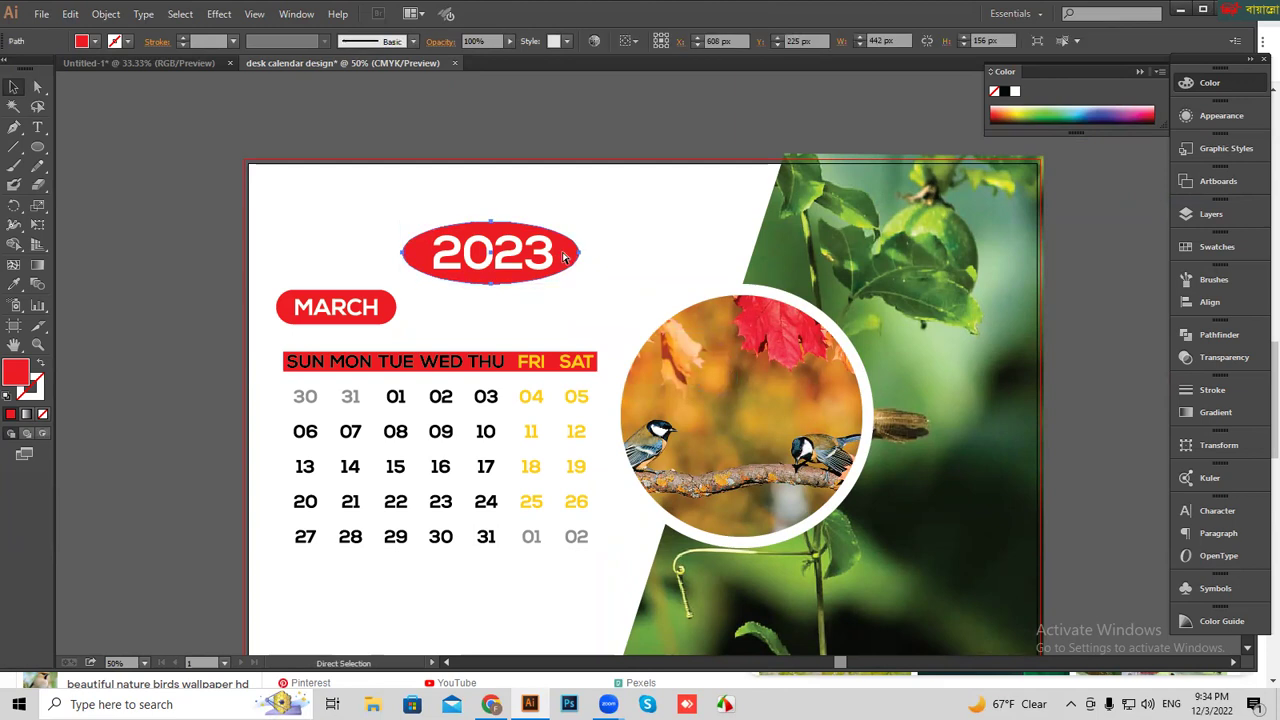
{"action": "key", "text": "v"}
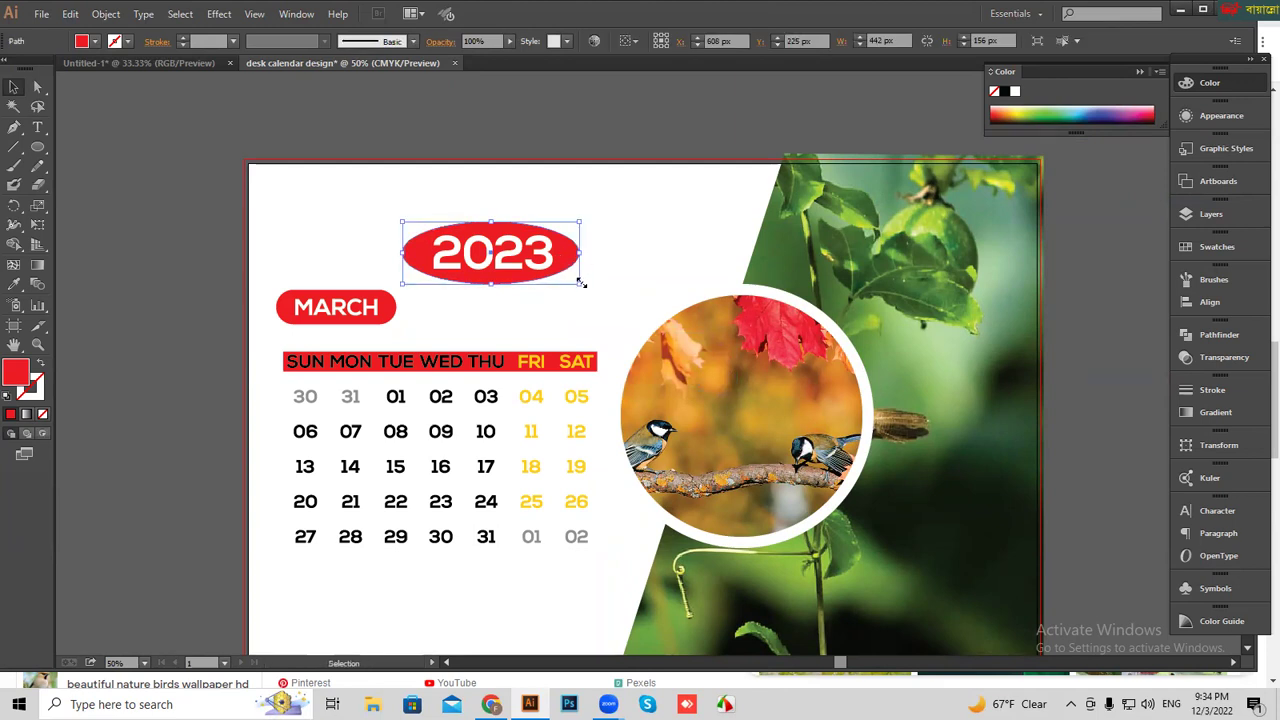
{"action": "key", "text": "ctrl+shift+b"}
{"action": "left_click_drag", "start_coordinate": [586, 286], "coordinate": [592, 288]}
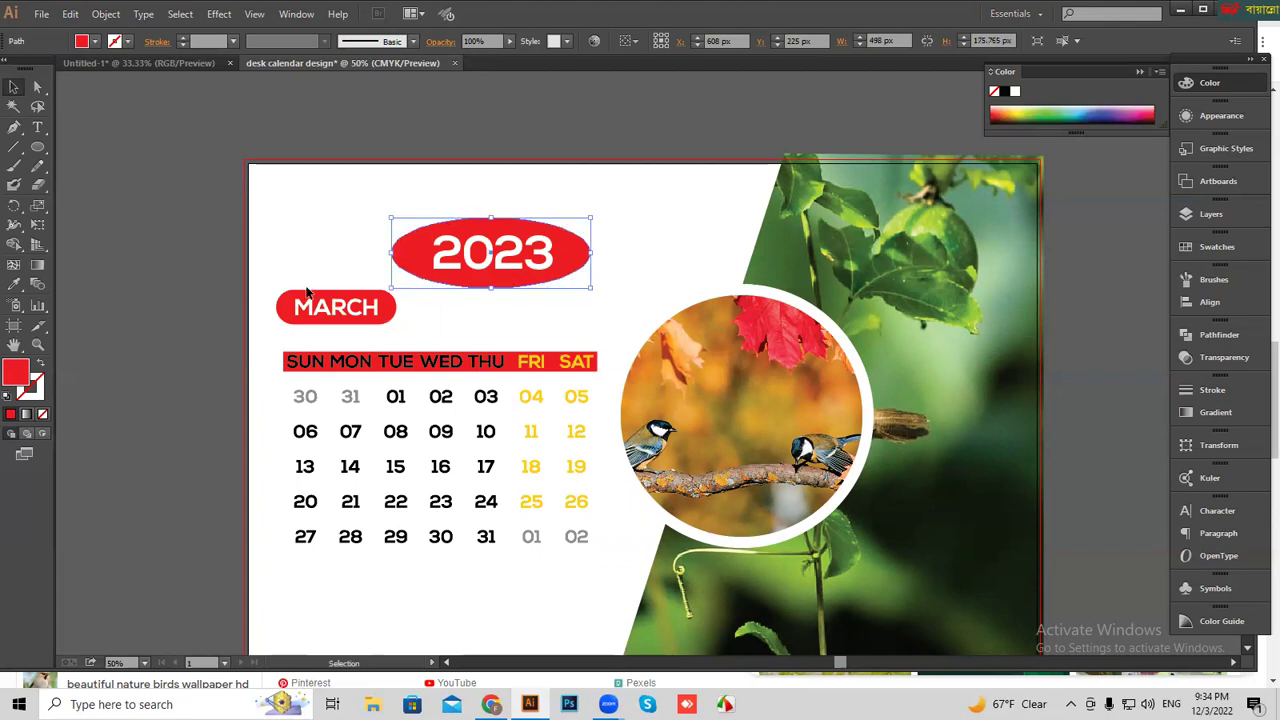
- Fill the larger oval gold and send it behind the red one
{"action": "left_click", "coordinate": [1014, 116]}
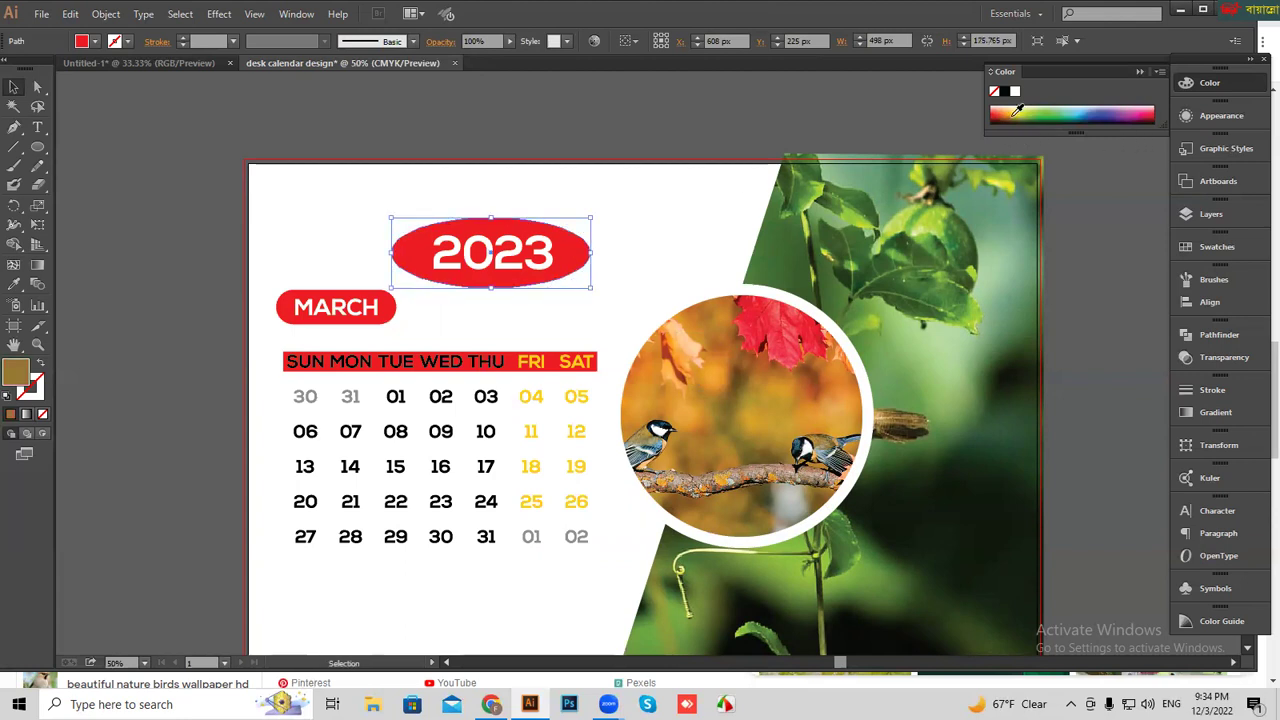
{"action": "right_click", "coordinate": [520, 244]}
{"action": "left_click", "coordinate": [782, 520]}
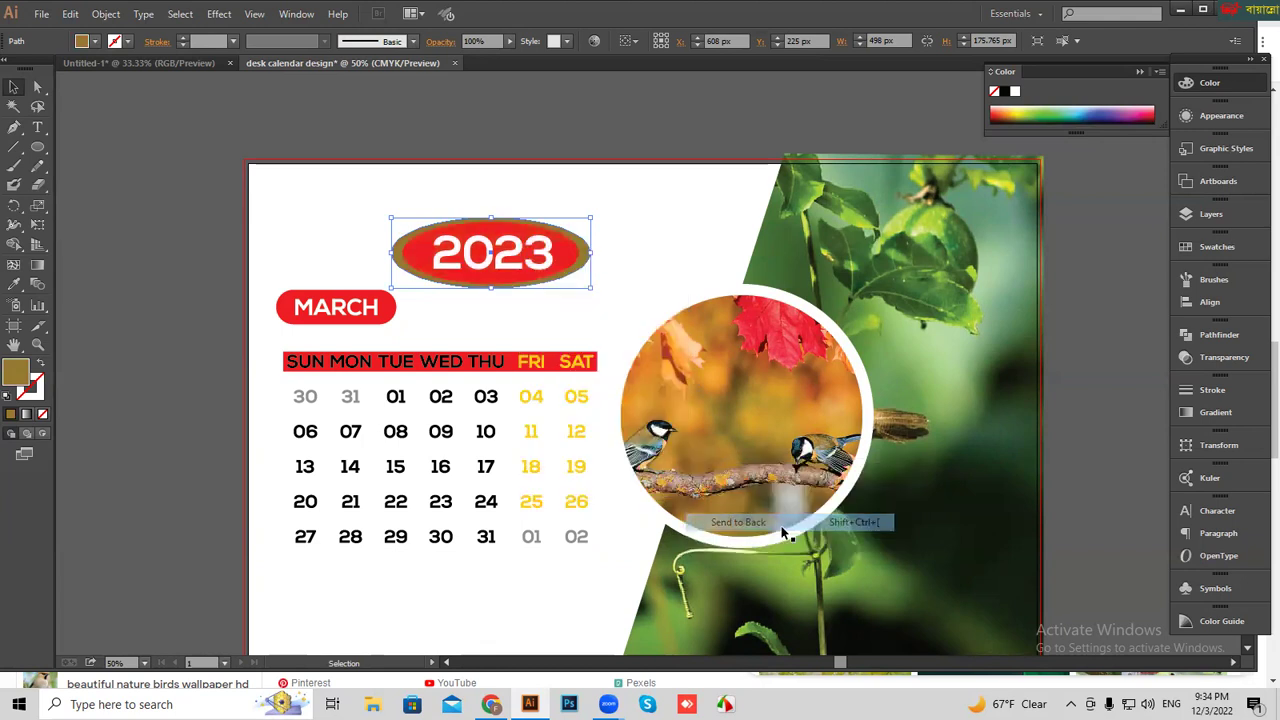
{"action": "left_click", "coordinate": [643, 217]}
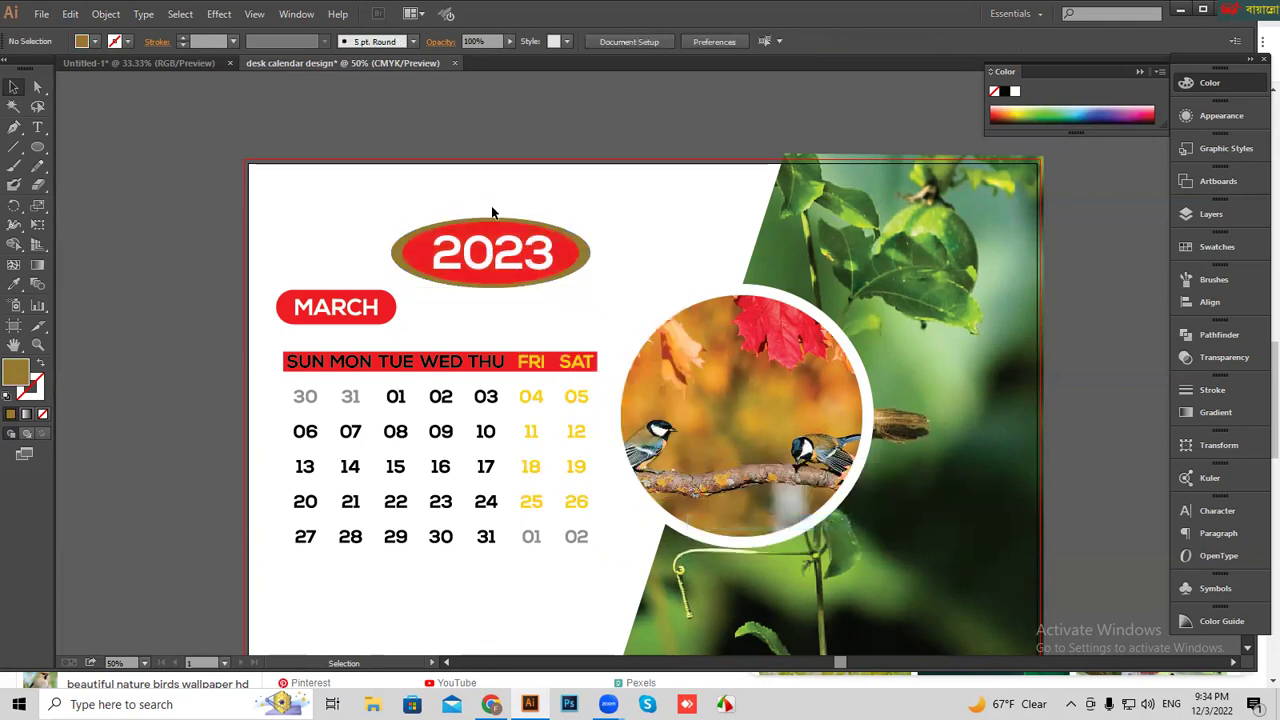
{"action": "left_click", "coordinate": [531, 284]}
{"action": "left_click", "coordinate": [586, 264]}
- Outline the 2023 text, centre it horizontally on its oval, and group them
{"action": "left_click", "coordinate": [541, 271]}
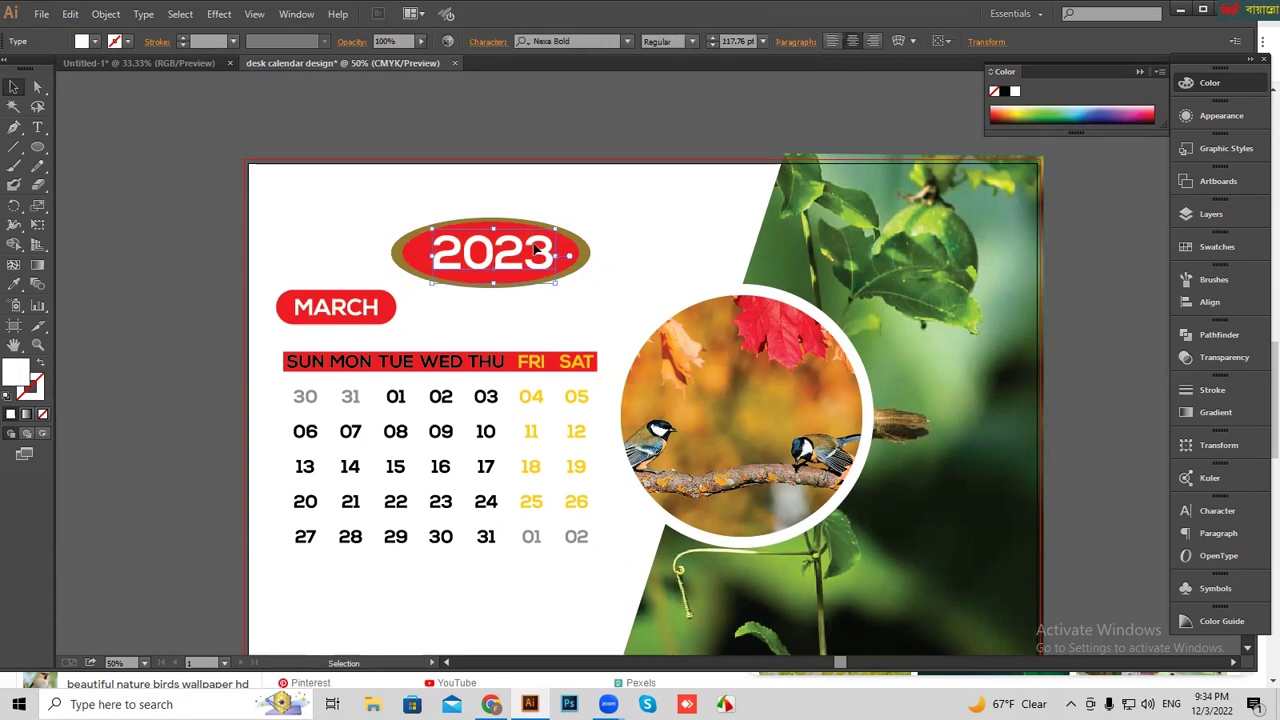
{"action": "right_click", "coordinate": [537, 250]}
{"action": "left_click", "coordinate": [575, 352]}
{"action": "left_click_drag", "start_coordinate": [608, 276], "coordinate": [503, 252]}
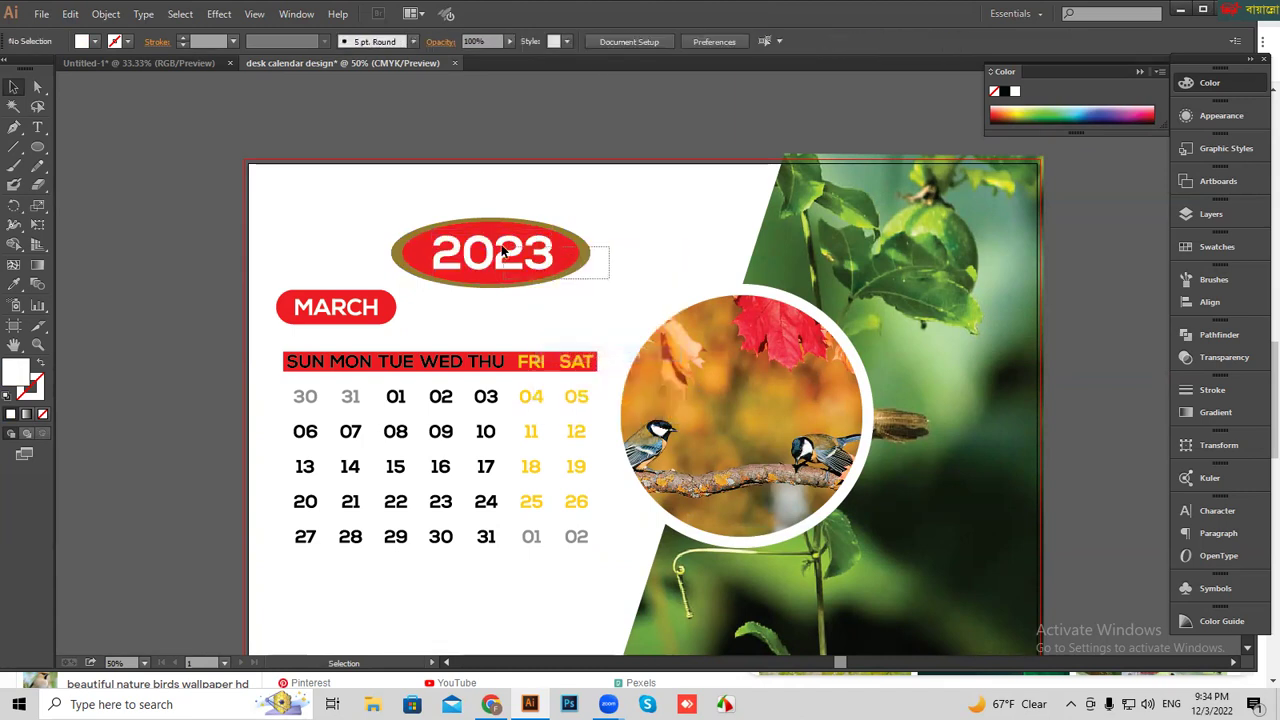
{"action": "left_click", "coordinate": [1210, 302]}
{"action": "left_click", "coordinate": [1028, 306]}
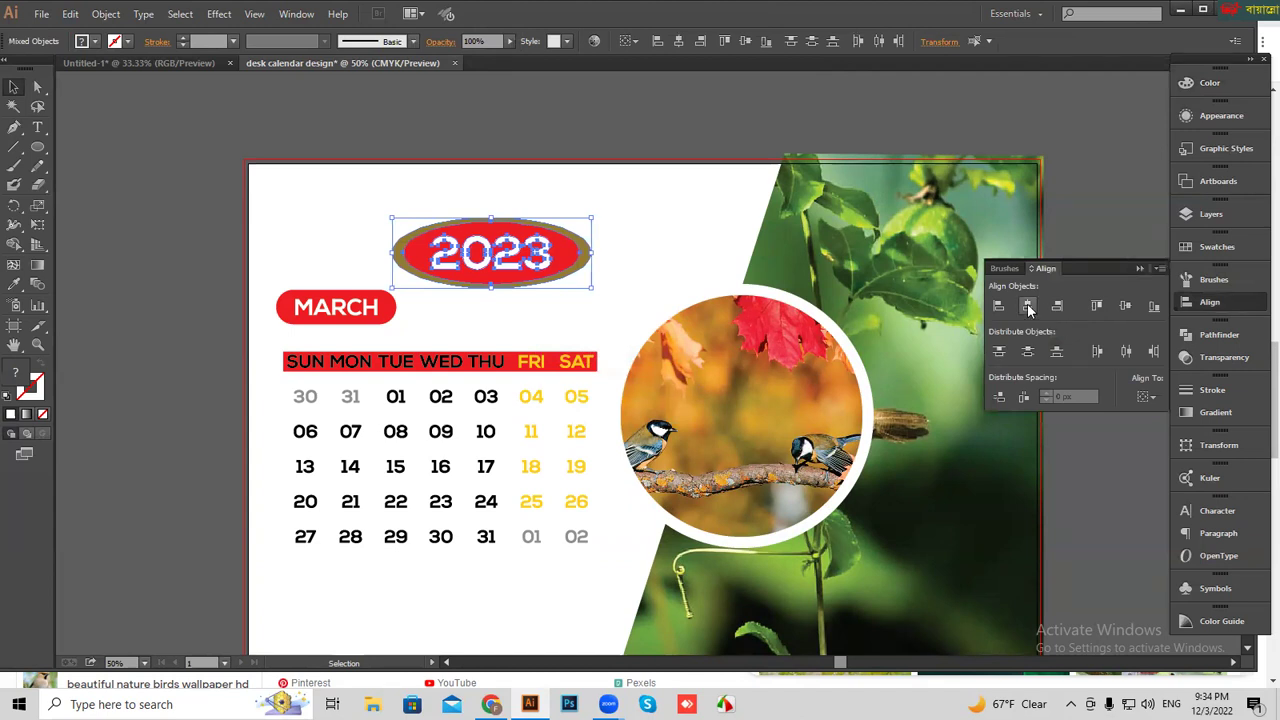
{"action": "right_click", "coordinate": [622, 237]}
{"action": "left_click", "coordinate": [663, 309]}
- Nudge the grouped 2023 badge slightly up and right above MARCH
{"action": "left_click", "coordinate": [649, 277]}
{"action": "key", "text": "ctrl+minus"}
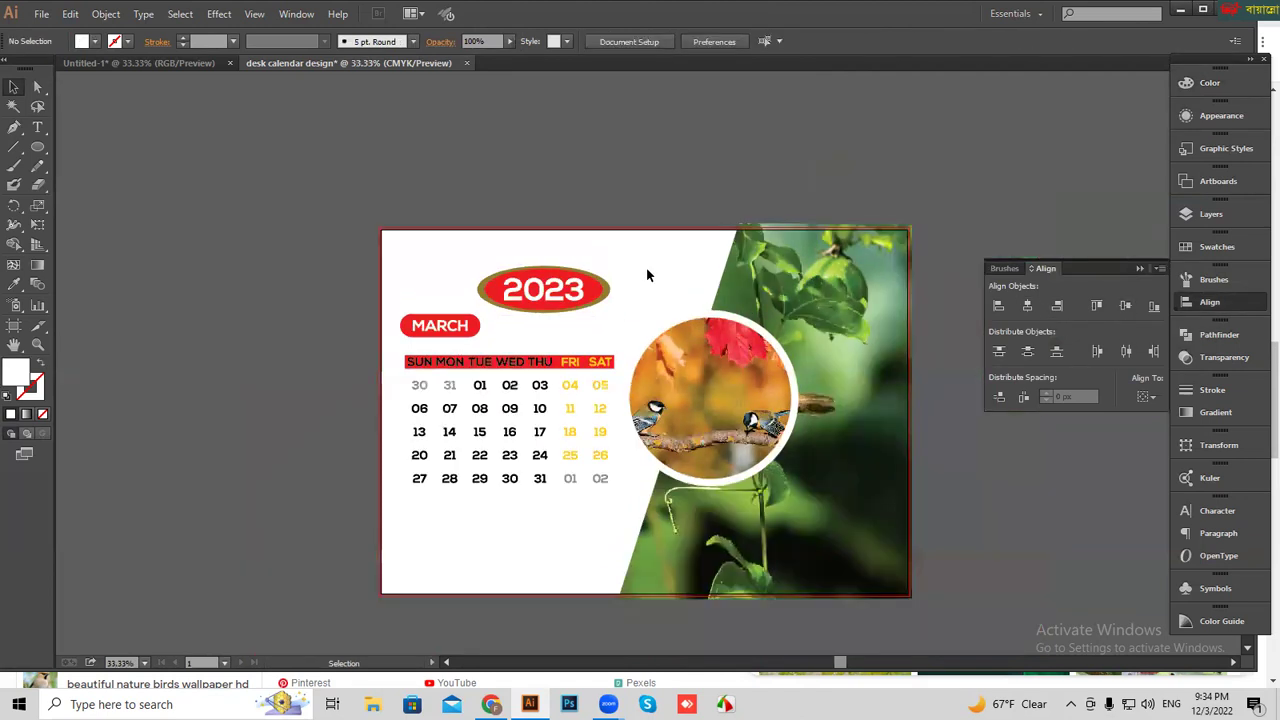
{"action": "left_click_drag", "start_coordinate": [572, 298], "coordinate": [580, 288]}
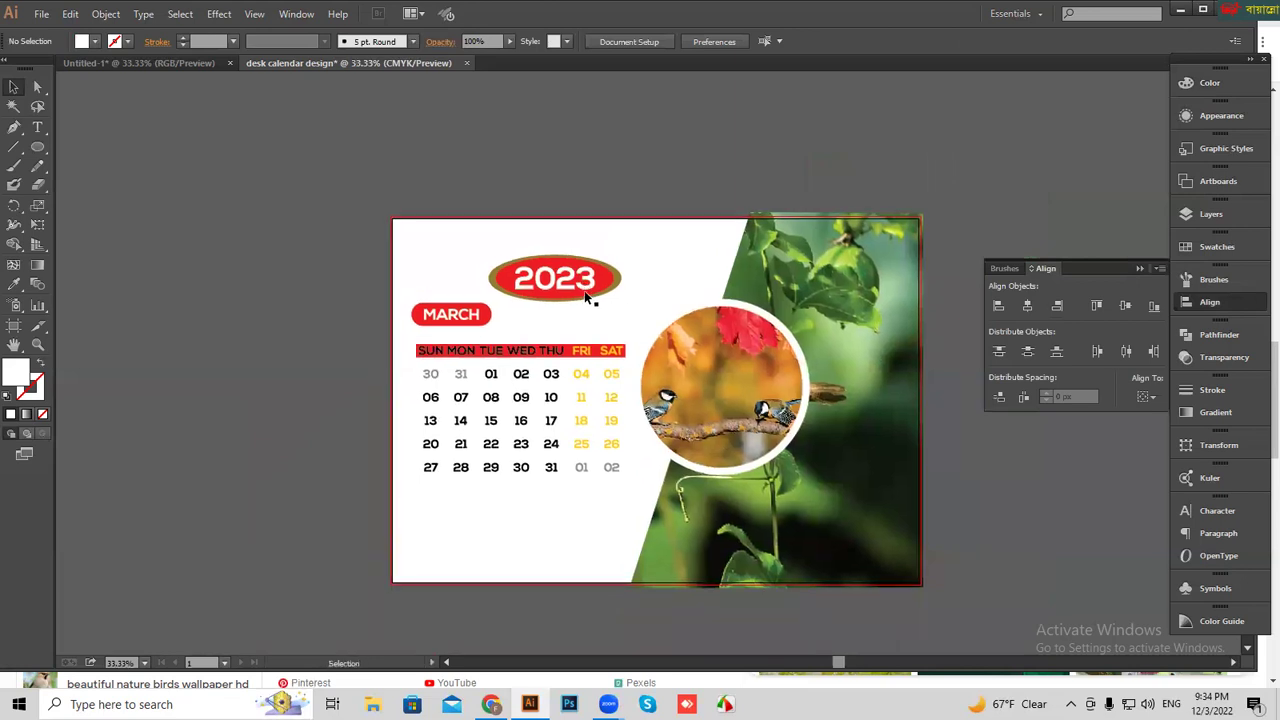
{"action": "mouse_move", "coordinate": [583, 290]}
{"action": "left_mouse_down"}
{"action": "mouse_move", "coordinate": [779, 264]}
{"action": "mouse_move", "coordinate": [583, 278]}
{"action": "mouse_move", "coordinate": [590, 264]}
{"action": "left_mouse_up"}
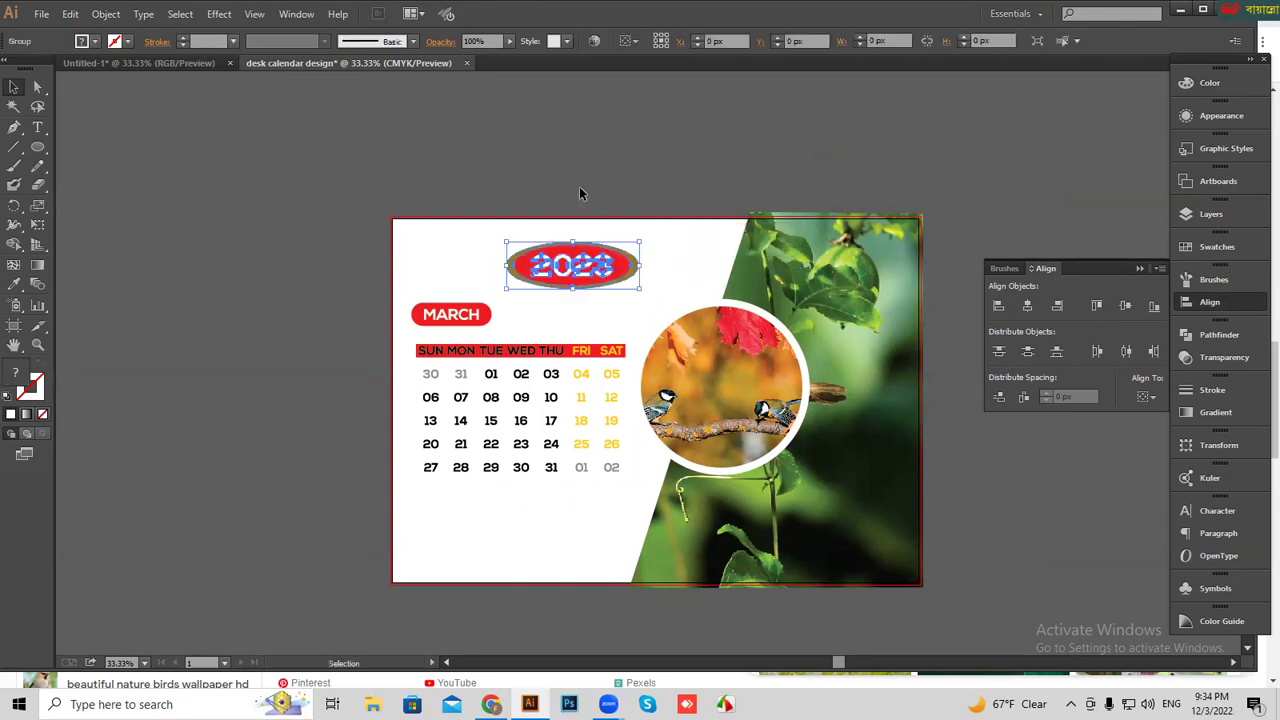
{"action": "scroll", "coordinate": [683, 372], "scroll_direction": "down", "scroll_amount": 2}
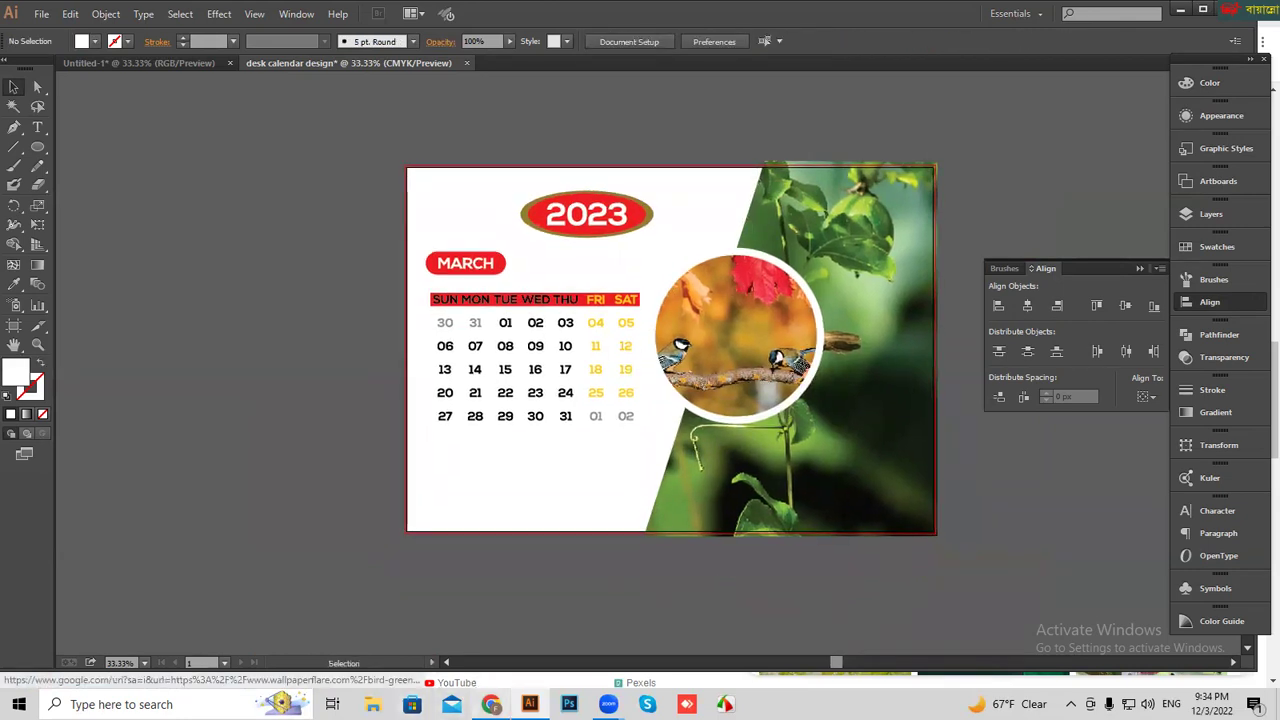
- Search Google for 'DEMO TEXT' in a new Chrome tab and open lipsum.com
{"action": "left_click", "coordinate": [491, 704]}
{"action": "left_click", "coordinate": [789, 14]}
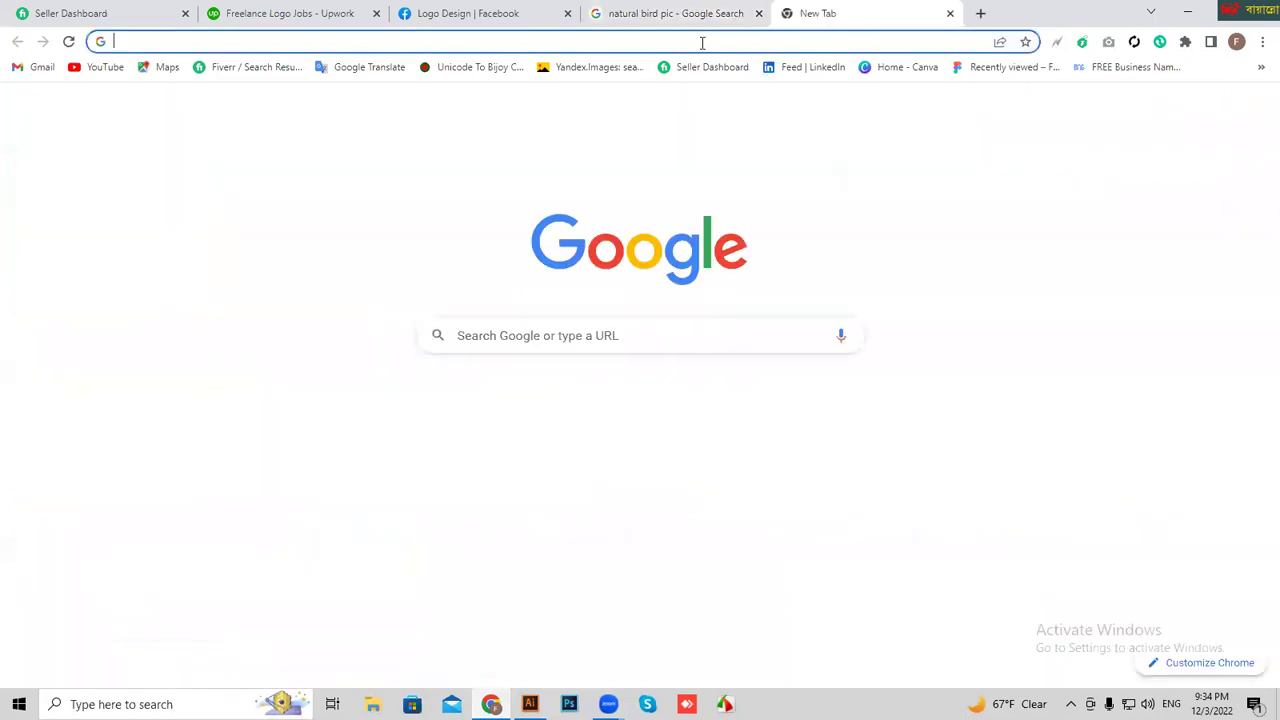
{"action": "left_click", "coordinate": [701, 41]}
{"action": "type", "text": "DEMO T"}
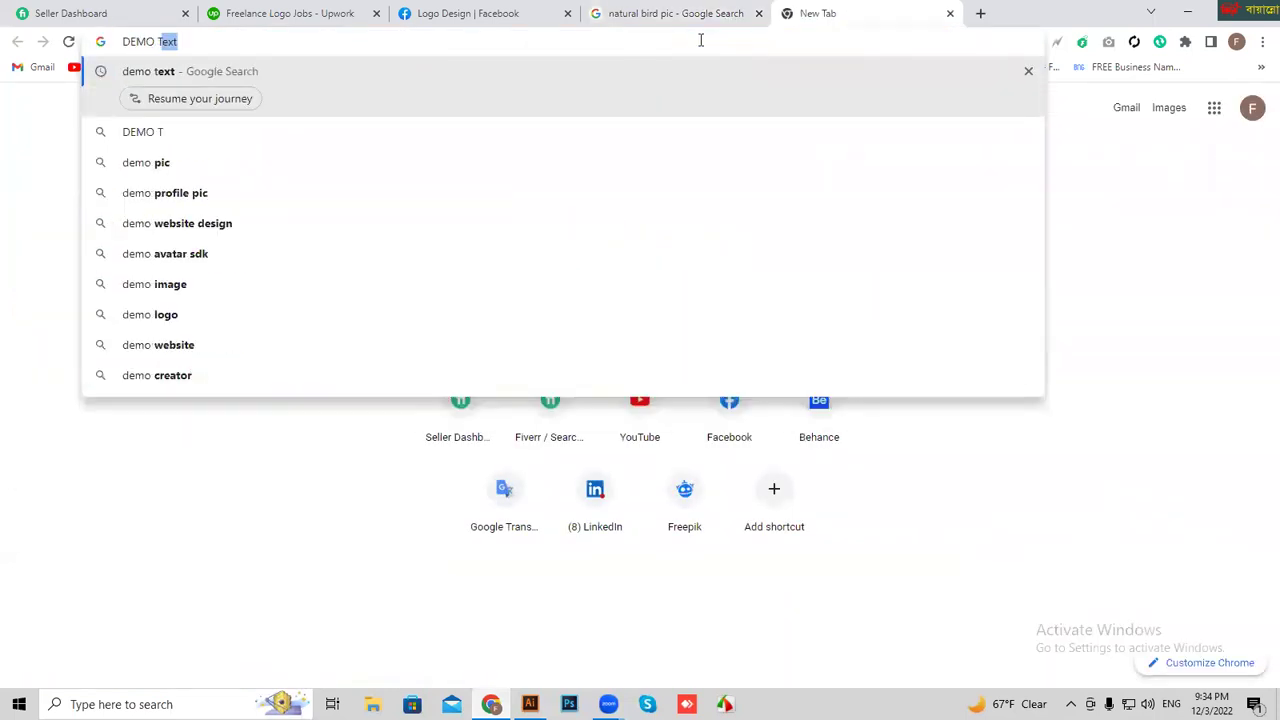
{"action": "type", "text": "EXT"}
{"action": "key", "text": "Return"}
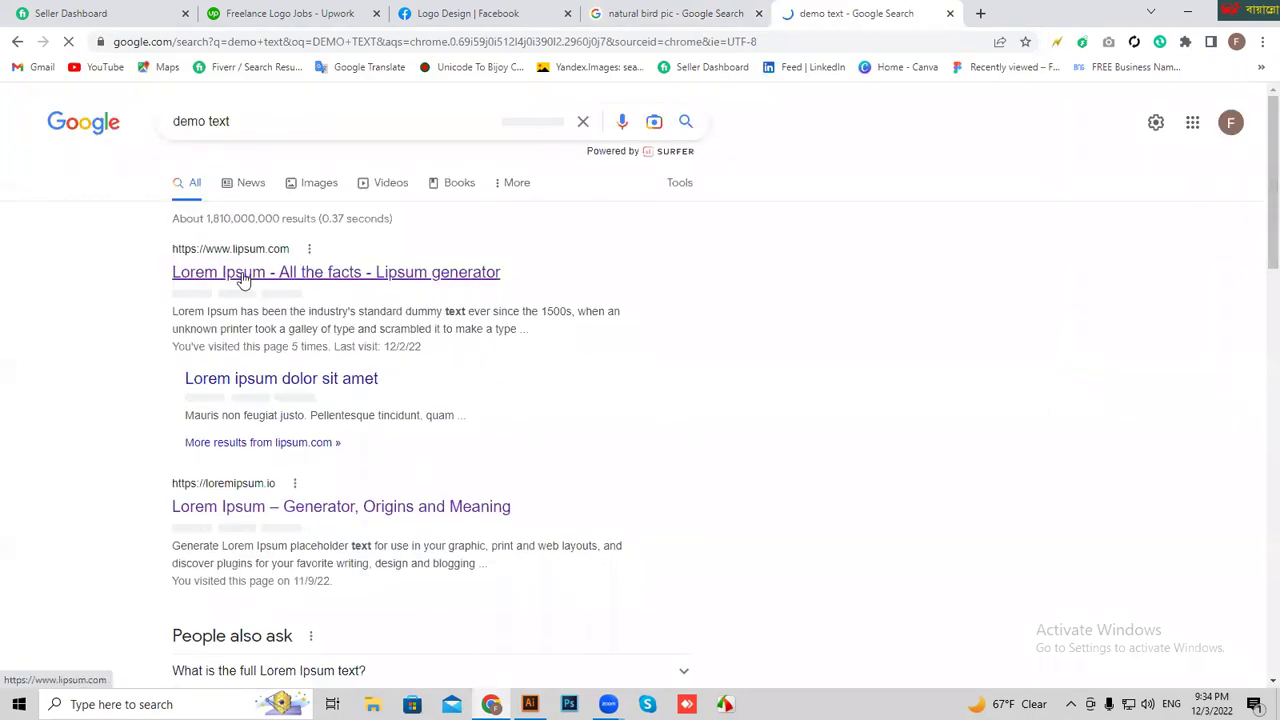
{"action": "left_click", "coordinate": [243, 278]}
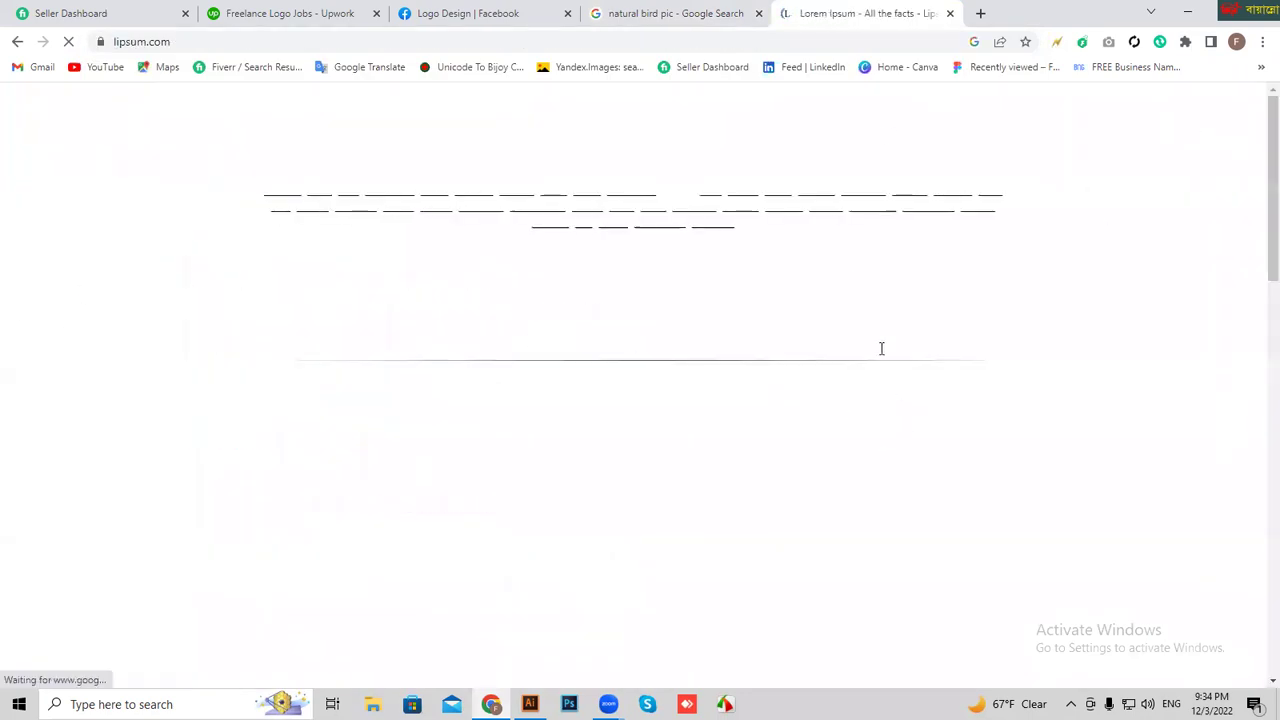
- Scroll lipsum.com down to the 'Contrary to popular belief' passage and select it
{"action": "scroll", "coordinate": [733, 588], "scroll_direction": "down", "scroll_amount": 2}
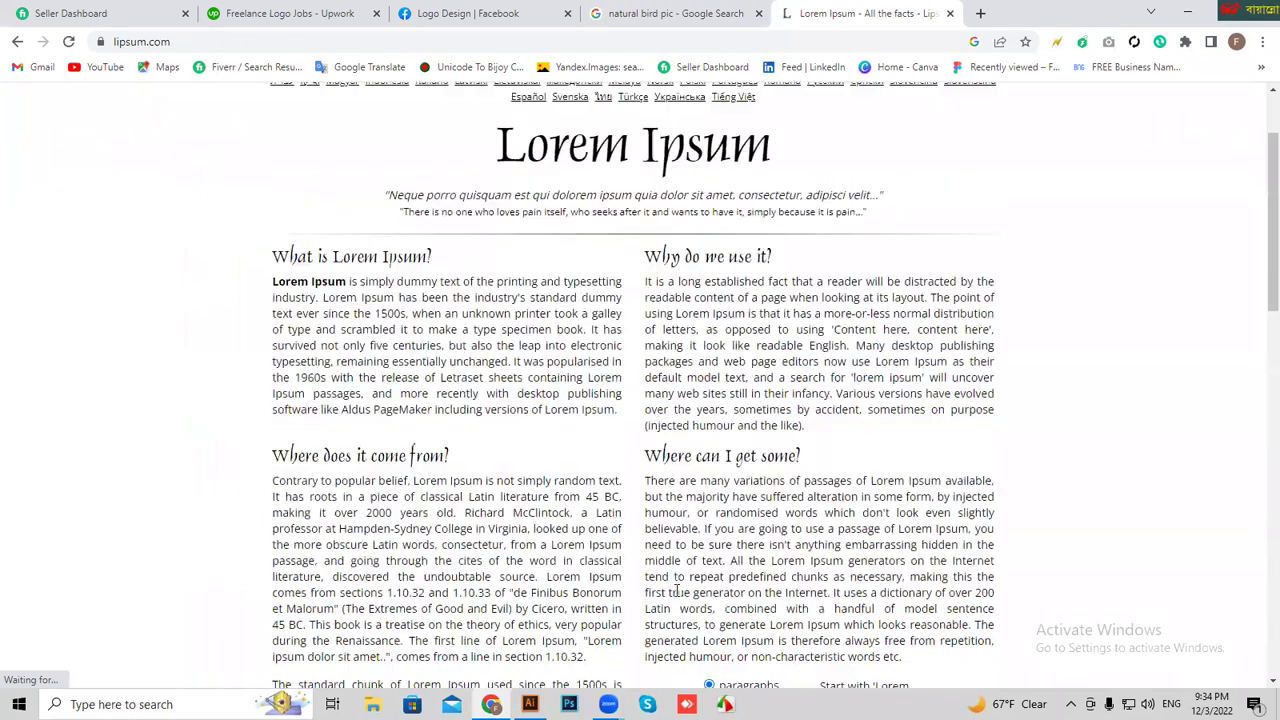
{"action": "scroll", "coordinate": [600, 500], "scroll_direction": "down", "scroll_amount": 2}
{"action": "mouse_move", "coordinate": [310, 383]}
{"action": "left_mouse_down"}
{"action": "mouse_move", "coordinate": [351, 397]}
{"action": "mouse_move", "coordinate": [254, 386]}
{"action": "mouse_move", "coordinate": [313, 385]}
{"action": "mouse_move", "coordinate": [320, 399]}
{"action": "left_mouse_up"}
{"action": "left_click", "coordinate": [270, 370]}
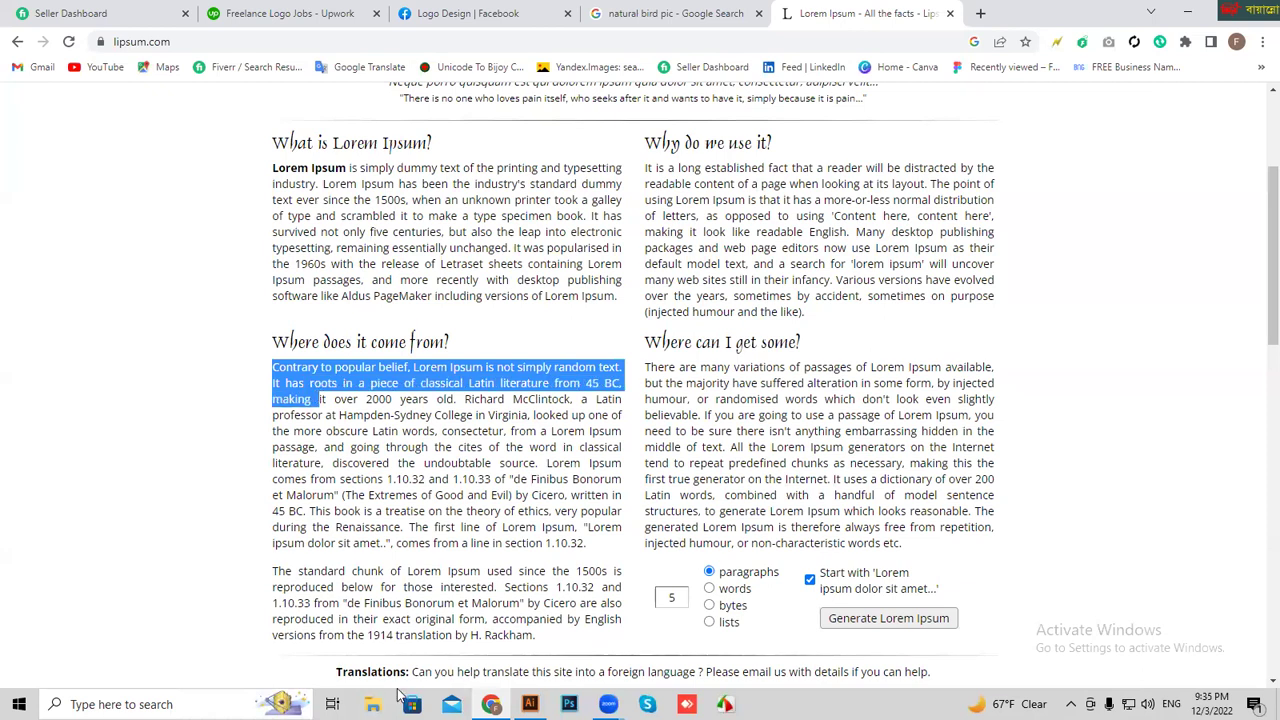
{"action": "left_click", "coordinate": [530, 704]}
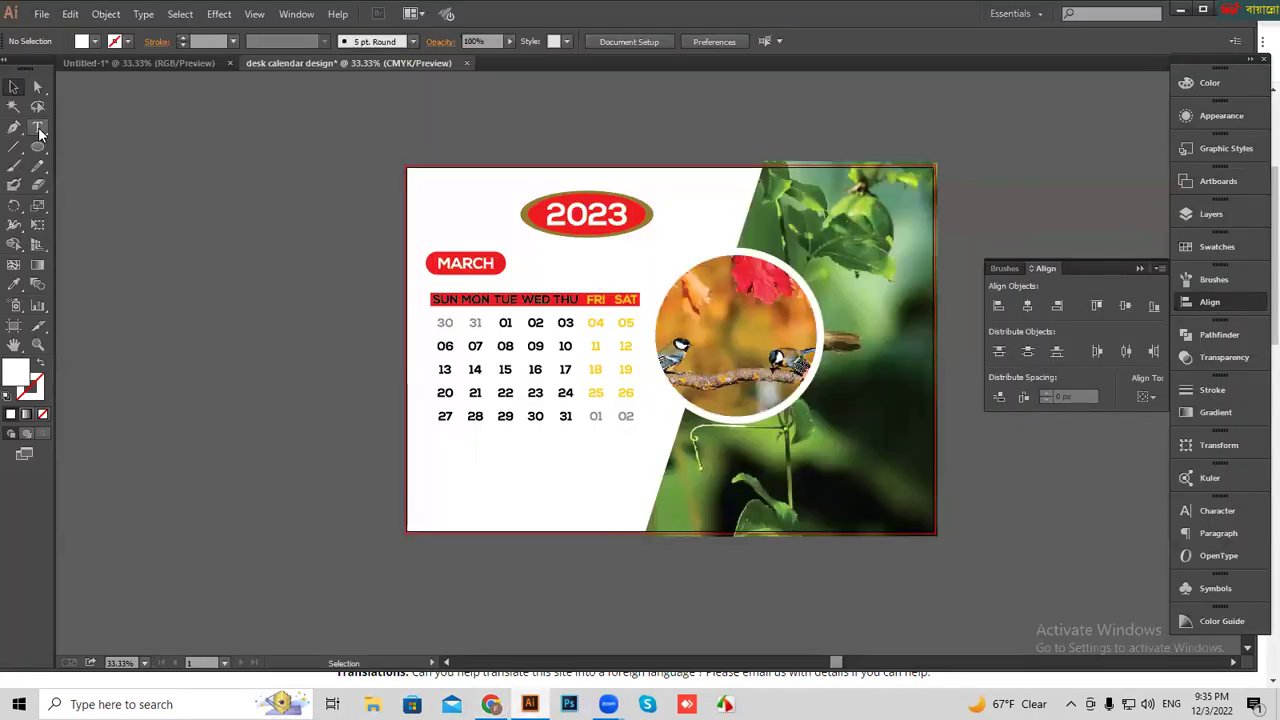
- Draw a text area at the bottom-left of the white panel and paste the Lorem Ipsum passage
{"action": "left_click", "coordinate": [37, 127]}
{"action": "left_click_drag", "start_coordinate": [416, 500], "coordinate": [645, 528]}
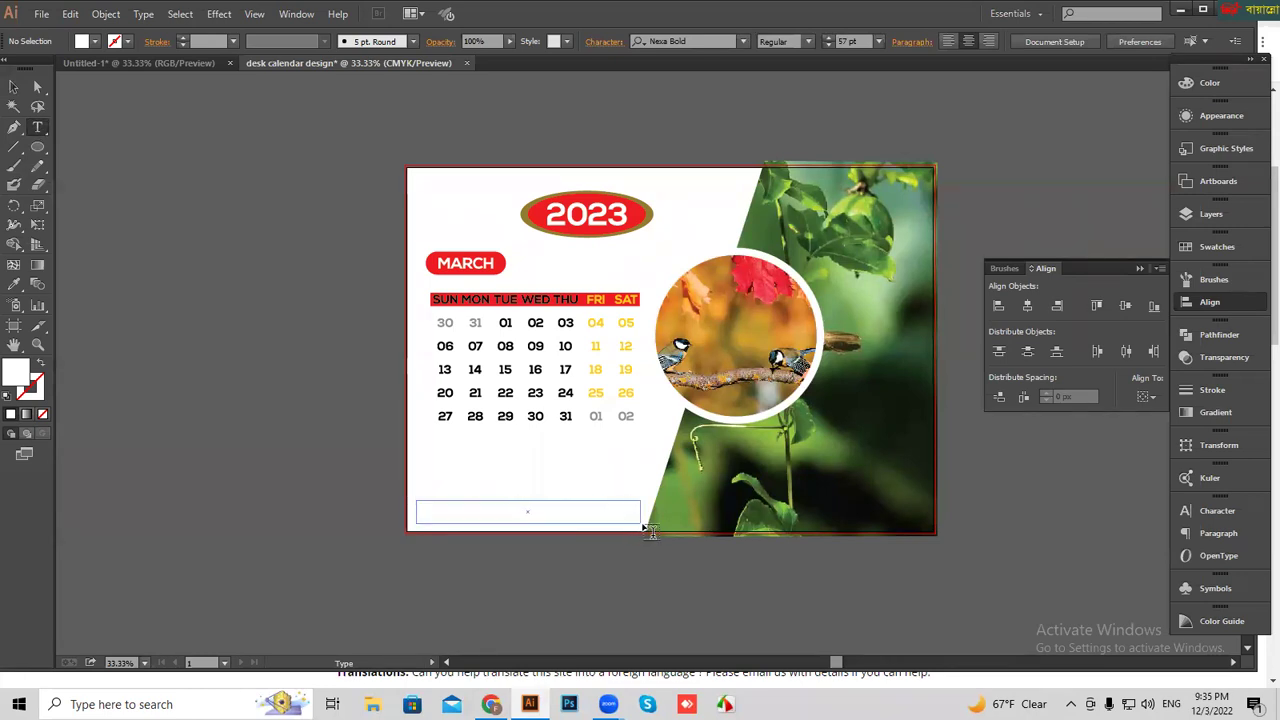
{"action": "key", "text": "Escape"}
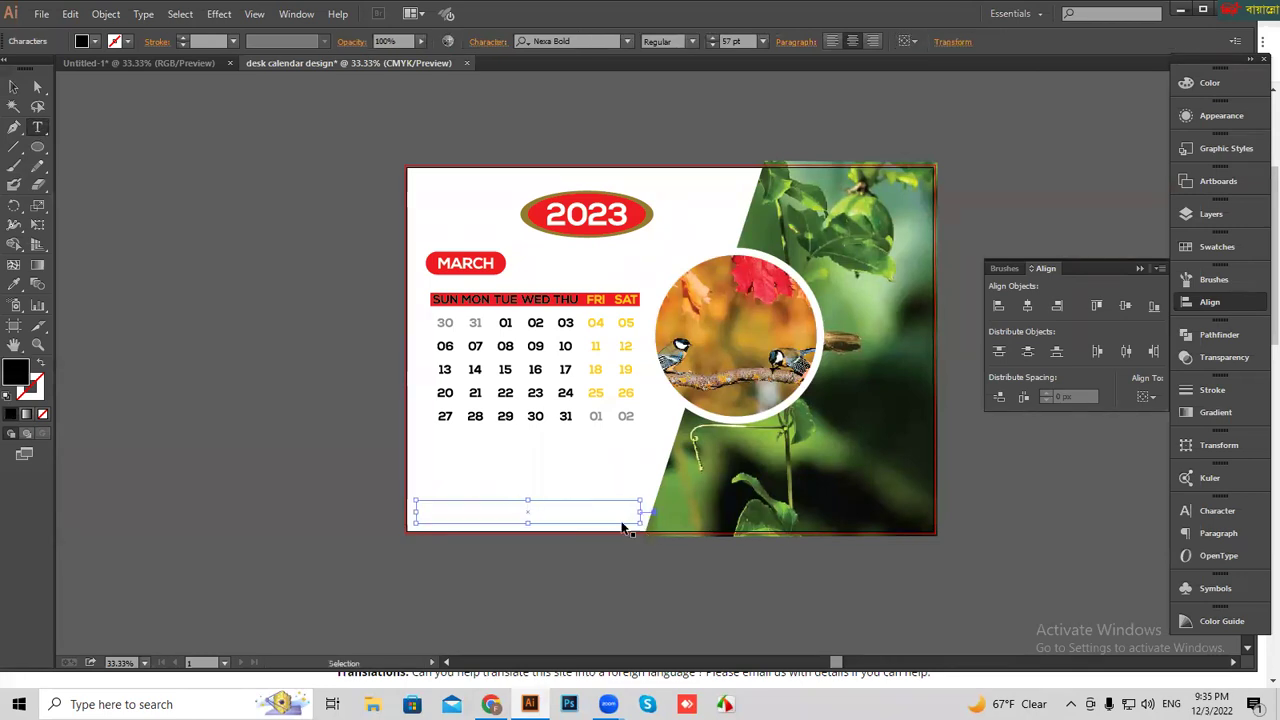
{"action": "key", "text": "ctrl+v"}
{"action": "left_click", "coordinate": [13, 87]}
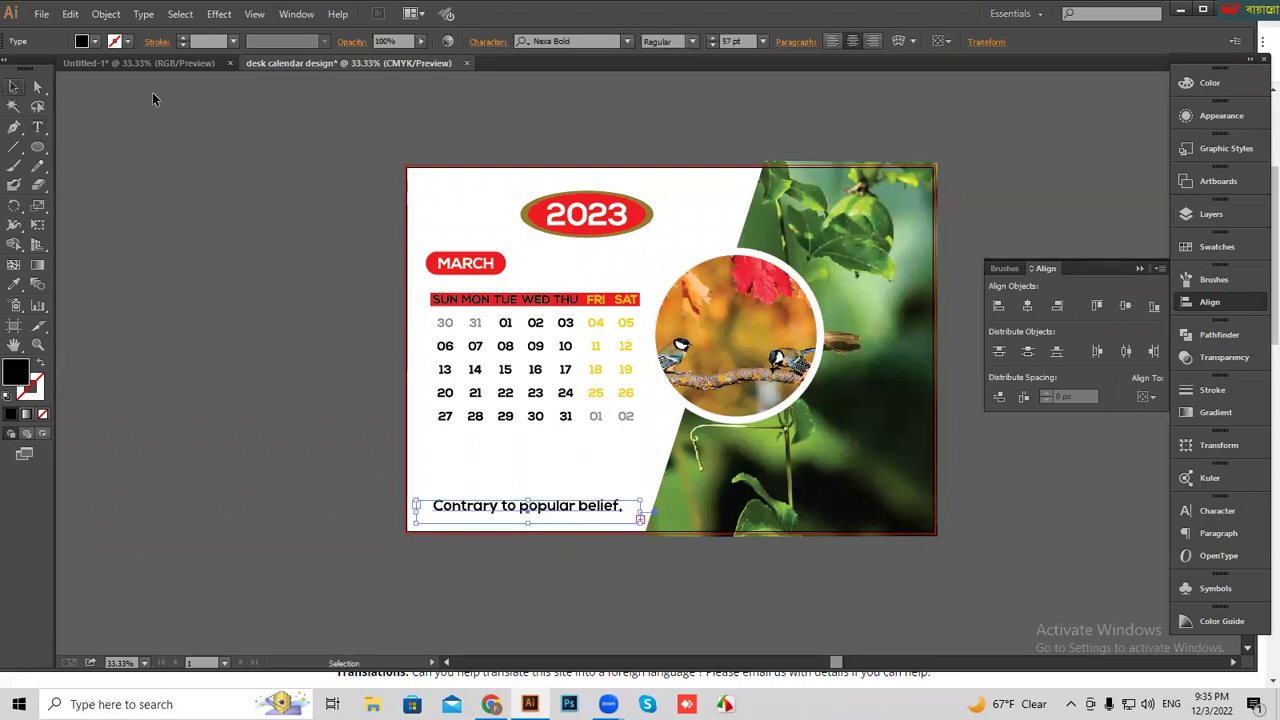
- Set the pasted paragraph's font size to 28 pt
{"action": "scroll", "coordinate": [735, 41], "scroll_direction": "down", "scroll_amount": 5}
{"action": "scroll", "coordinate": [735, 41], "scroll_direction": "down", "scroll_amount": 5}
{"action": "scroll", "coordinate": [735, 41], "scroll_direction": "down", "scroll_amount": 5}
{"action": "scroll", "coordinate": [735, 41], "scroll_direction": "down", "scroll_amount": 4}
{"action": "scroll", "coordinate": [735, 41], "scroll_direction": "down", "scroll_amount": 2}
{"action": "scroll", "coordinate": [735, 41], "scroll_direction": "down", "scroll_amount": 1}
{"action": "scroll", "coordinate": [735, 41], "scroll_direction": "down", "scroll_amount": 2}
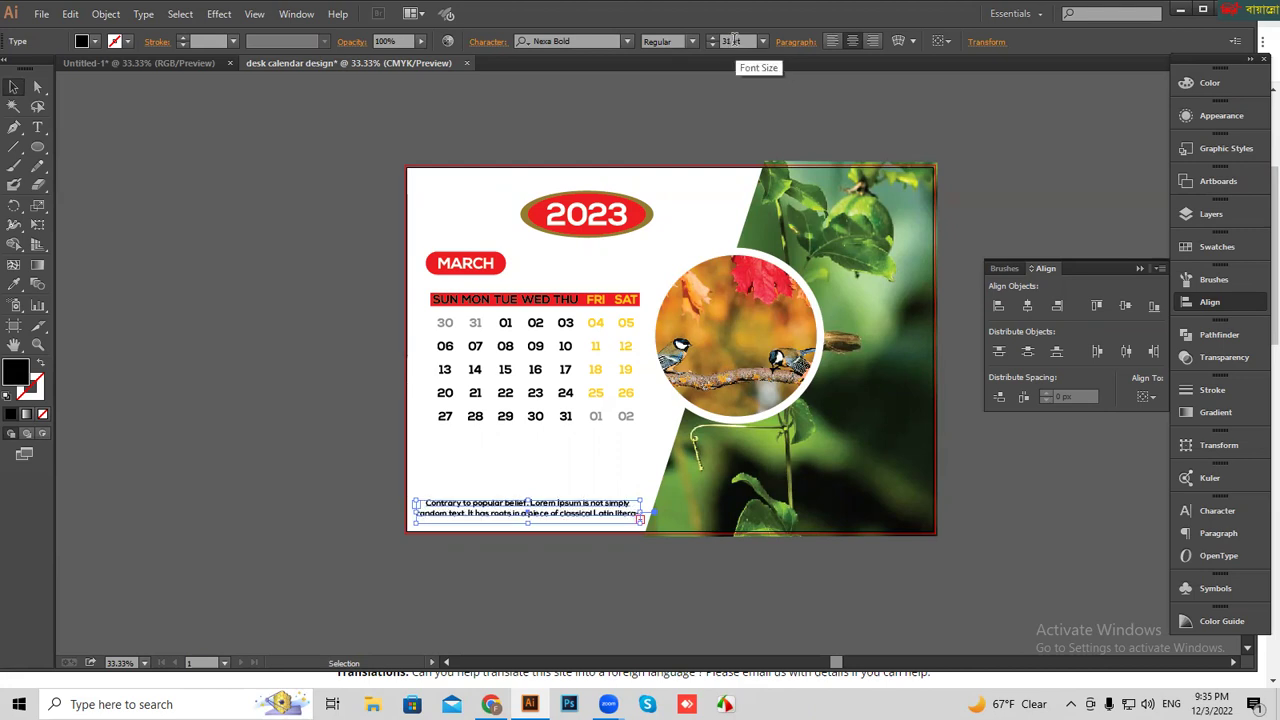
{"action": "left_click", "coordinate": [716, 230]}
{"action": "left_click", "coordinate": [597, 515]}
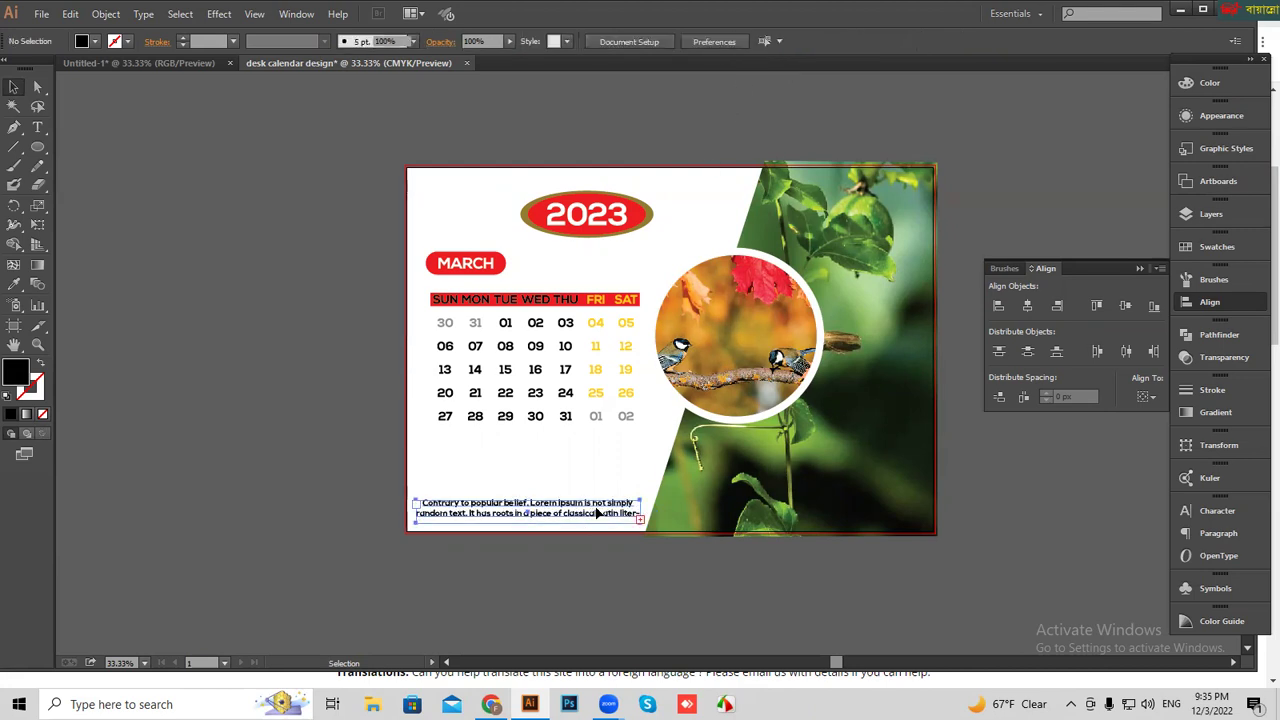
{"action": "scroll", "coordinate": [737, 42], "scroll_direction": "down", "scroll_amount": 2}
{"action": "scroll", "coordinate": [737, 42], "scroll_direction": "down", "scroll_amount": 3}
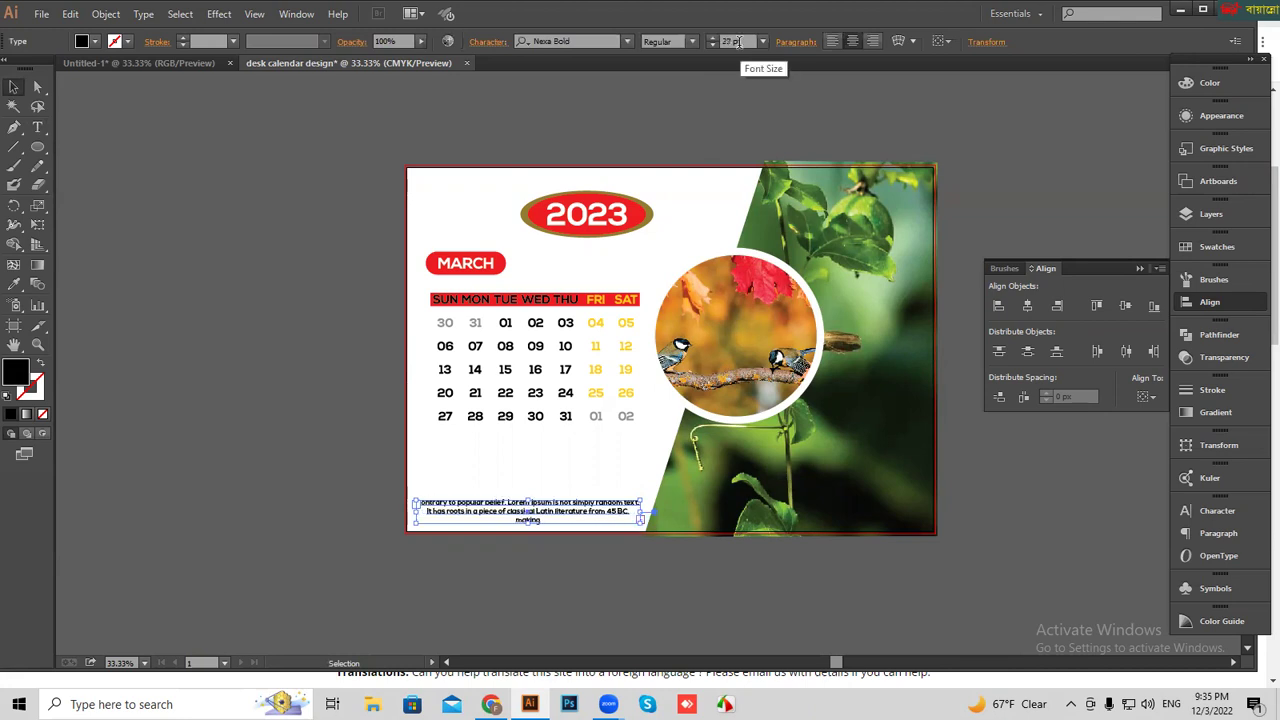
{"action": "scroll", "coordinate": [738, 42], "scroll_direction": "up", "scroll_amount": 1}
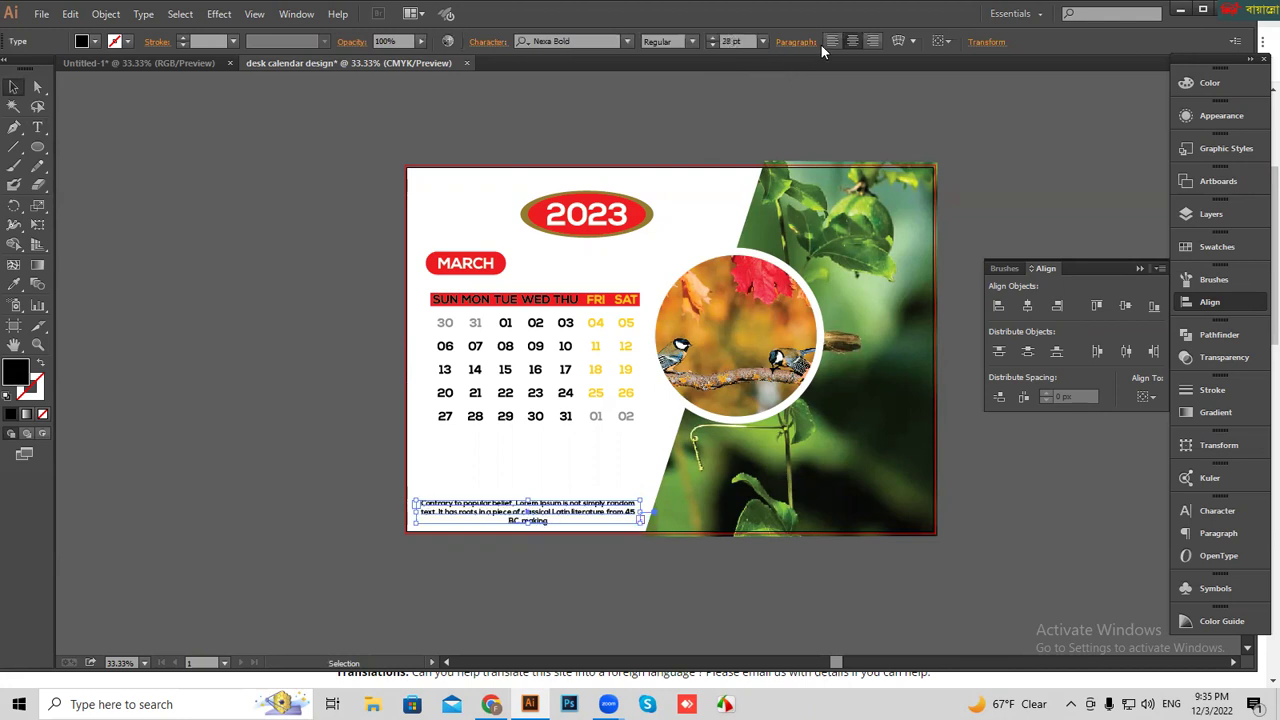
{"action": "left_click", "coordinate": [760, 113]}
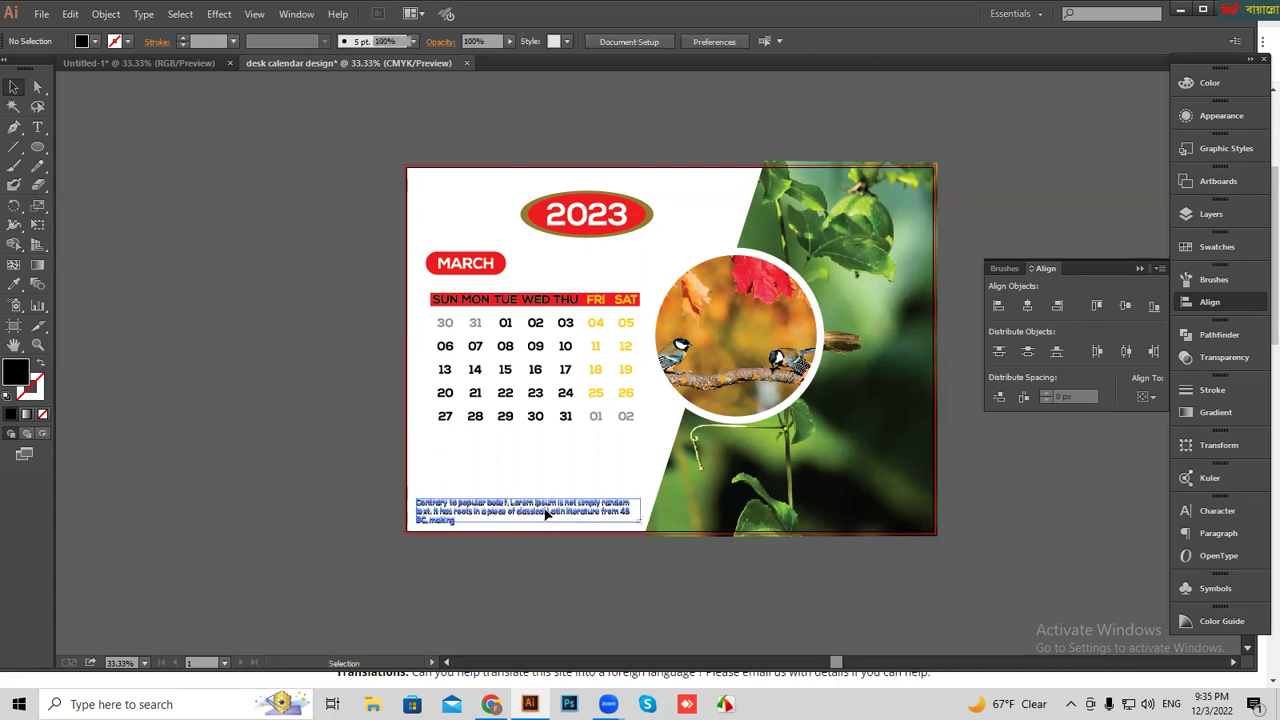
- Color the paragraph the same red as MARCH using the Eyedropper
{"action": "key", "text": "Escape"}
{"action": "key", "text": "i"}
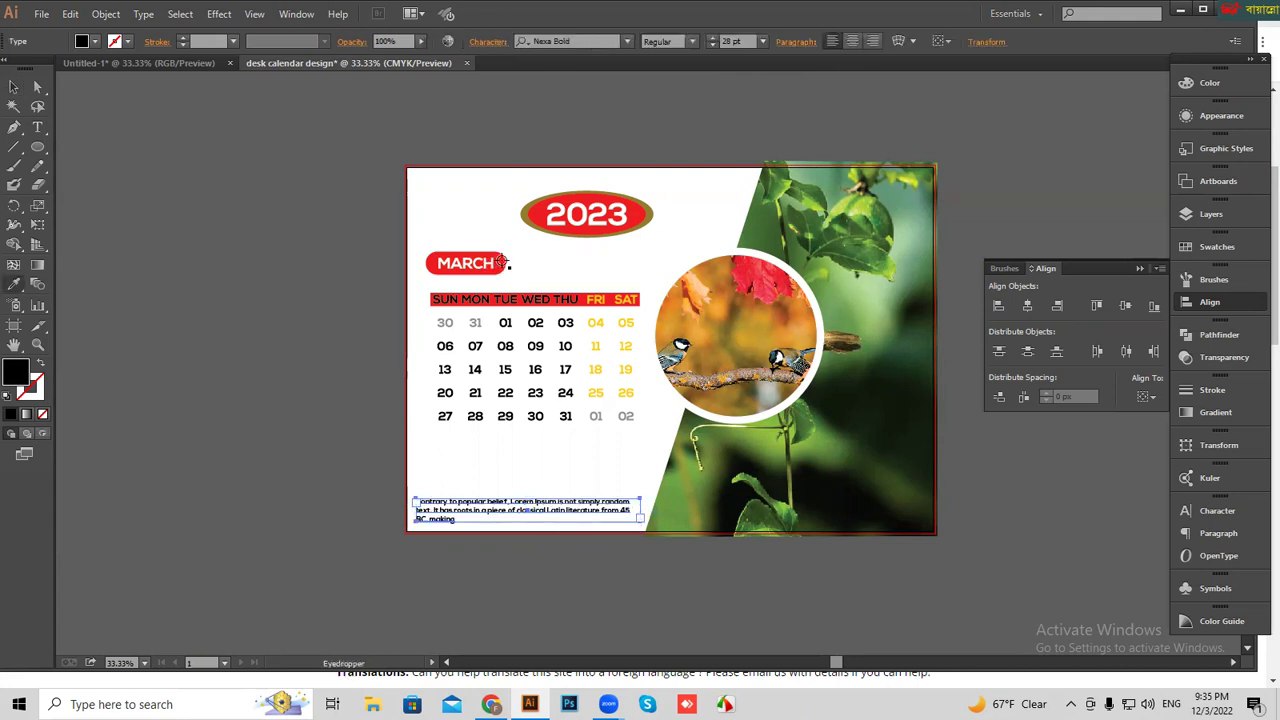
{"action": "left_click", "coordinate": [450, 266]}
{"action": "left_click", "coordinate": [13, 87]}
{"action": "left_click", "coordinate": [197, 147]}
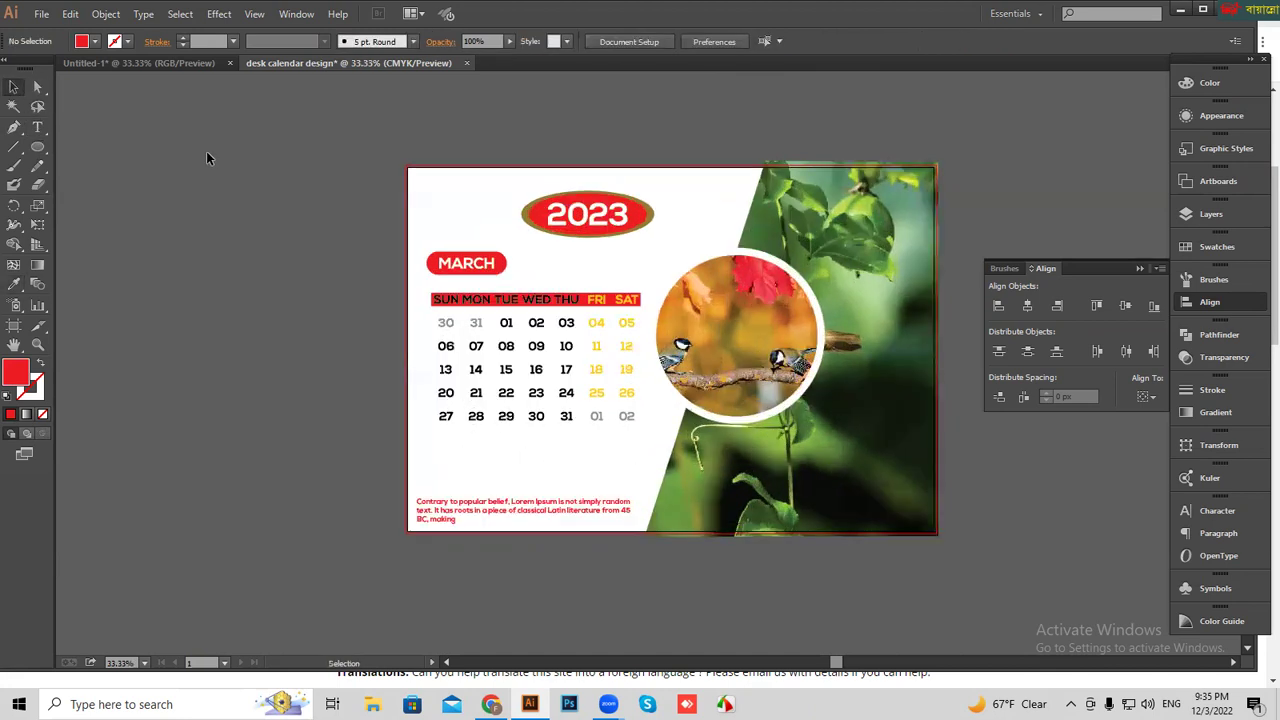
{"action": "left_click_drag", "start_coordinate": [272, 249], "coordinate": [171, 244]}
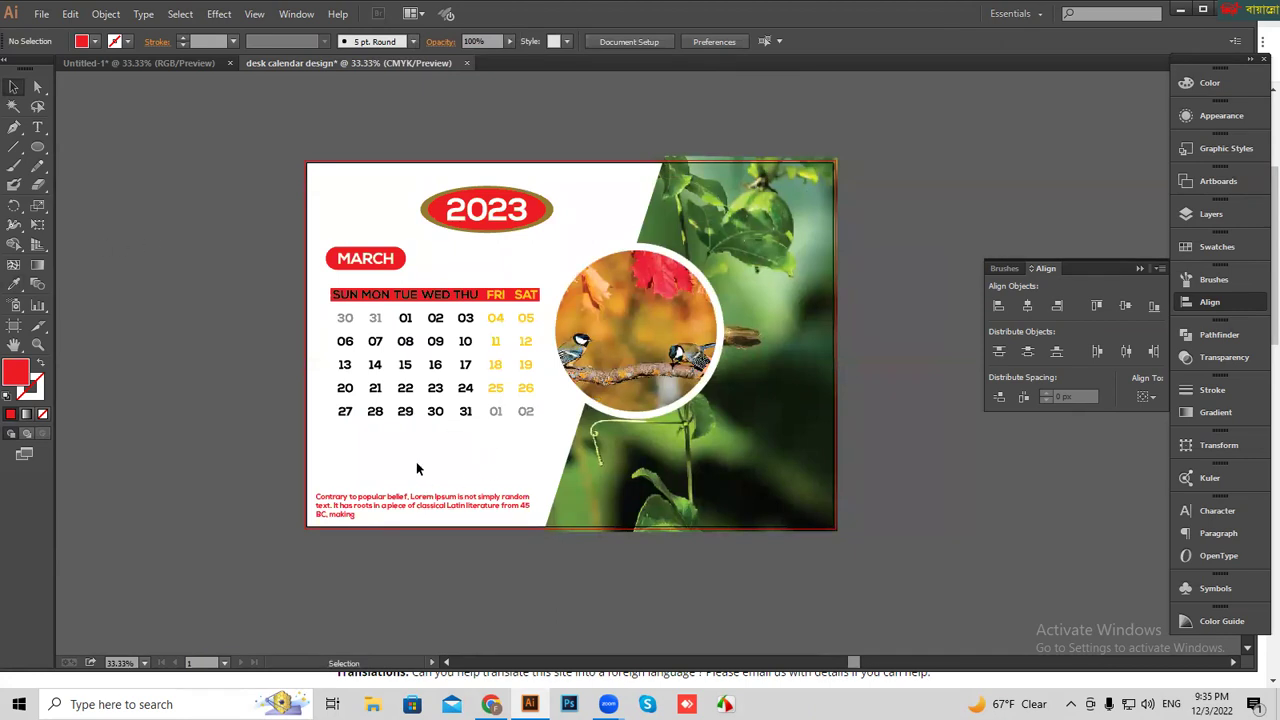
{"action": "left_click", "coordinate": [491, 704]}
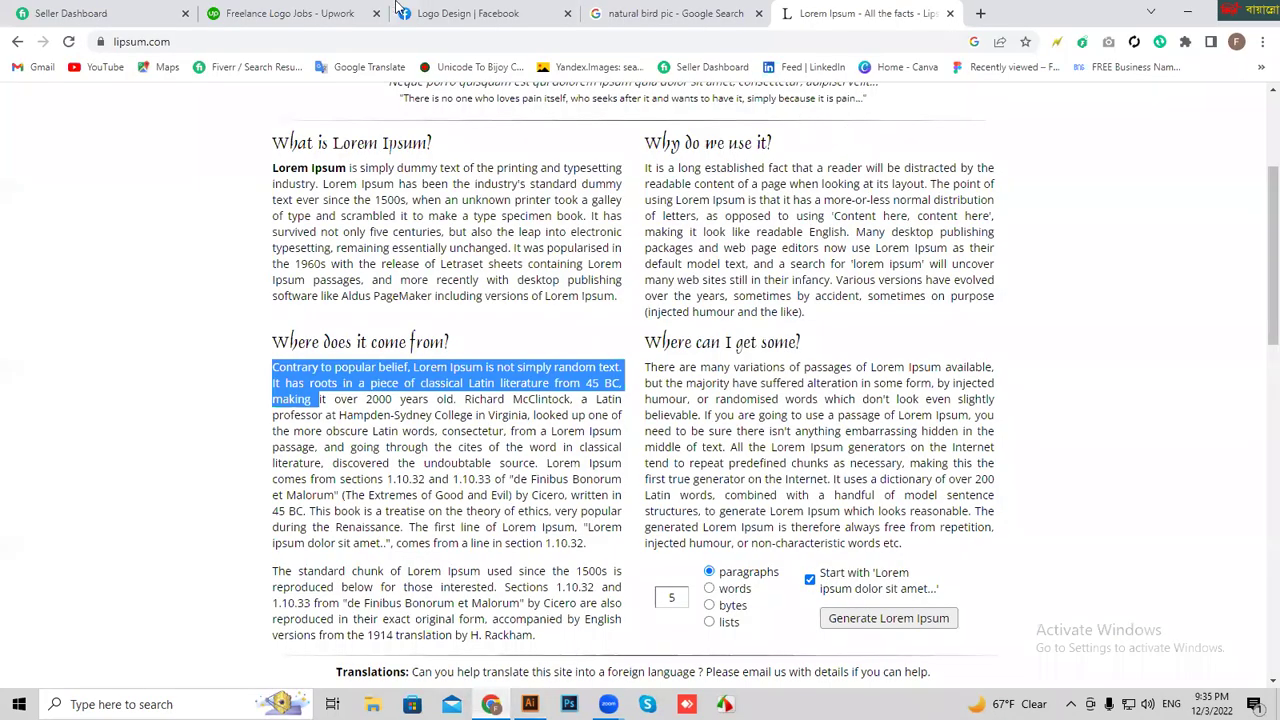
- Search Freepik for 'DESK CALENDAR MOCKUP' in a new tab
{"action": "left_click", "coordinate": [980, 13]}
{"action": "left_click", "coordinate": [524, 44]}
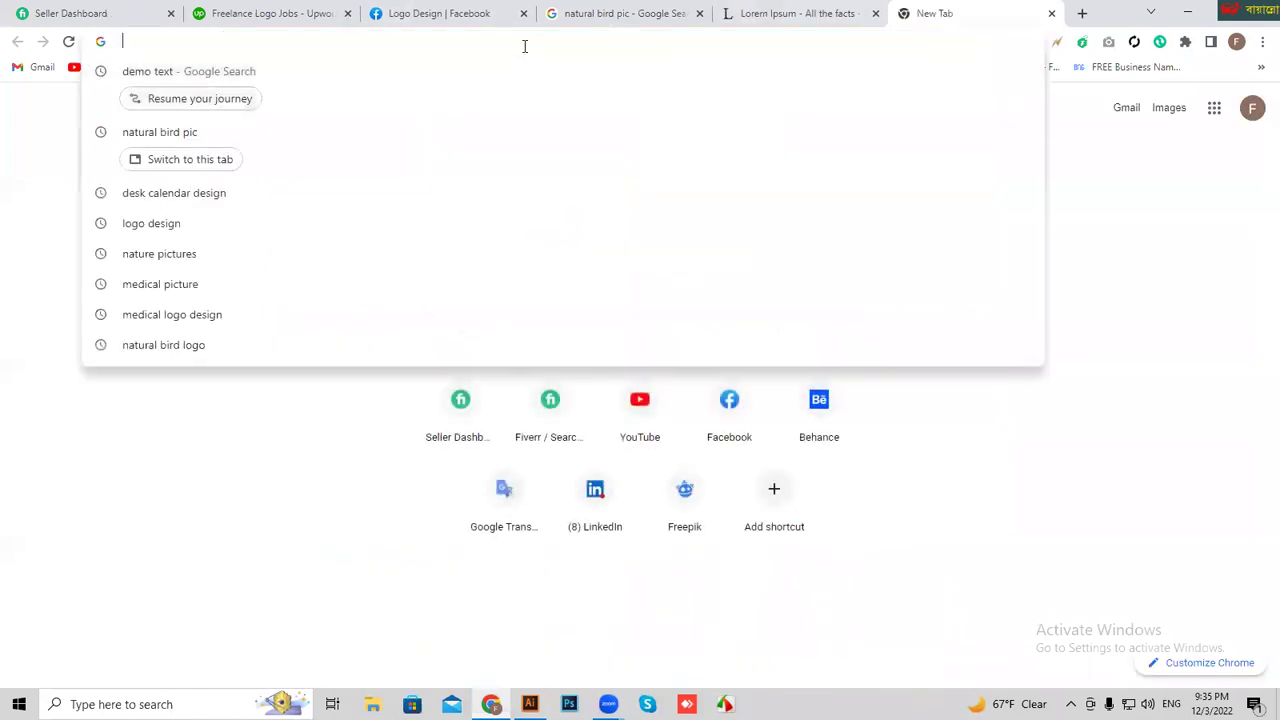
{"action": "left_click", "coordinate": [677, 514]}
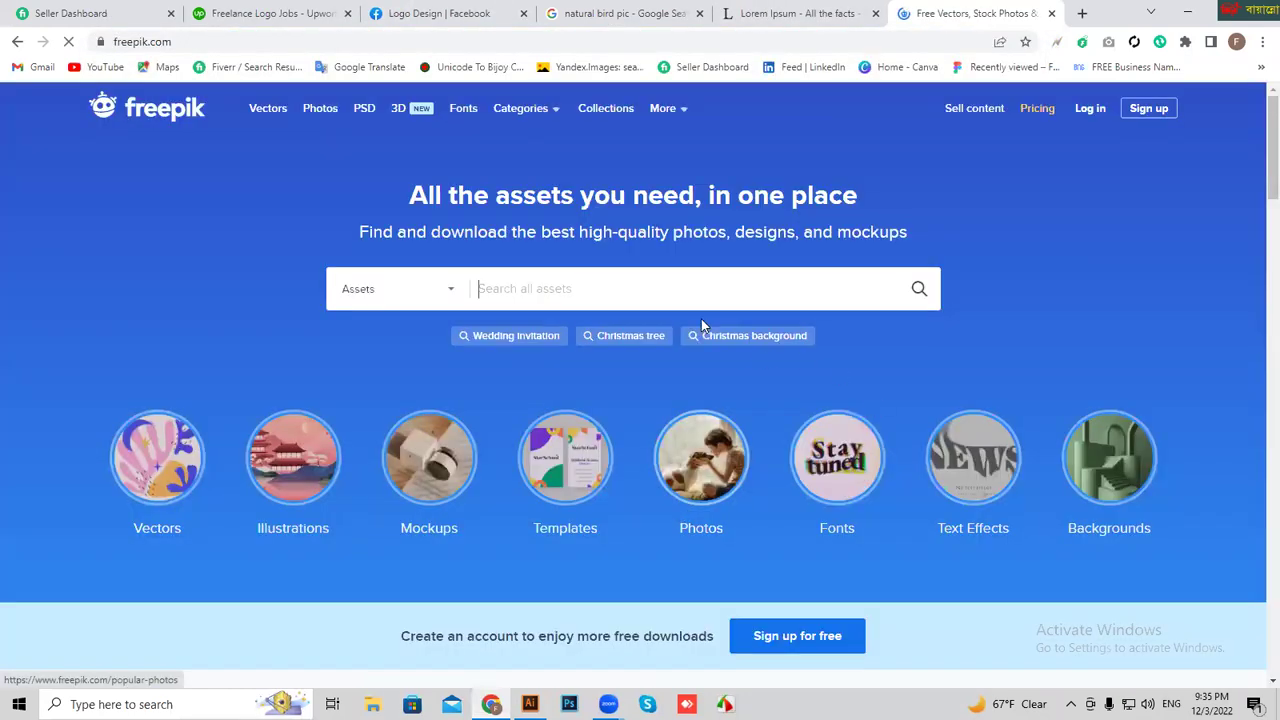
{"action": "type", "text": "DESK "}
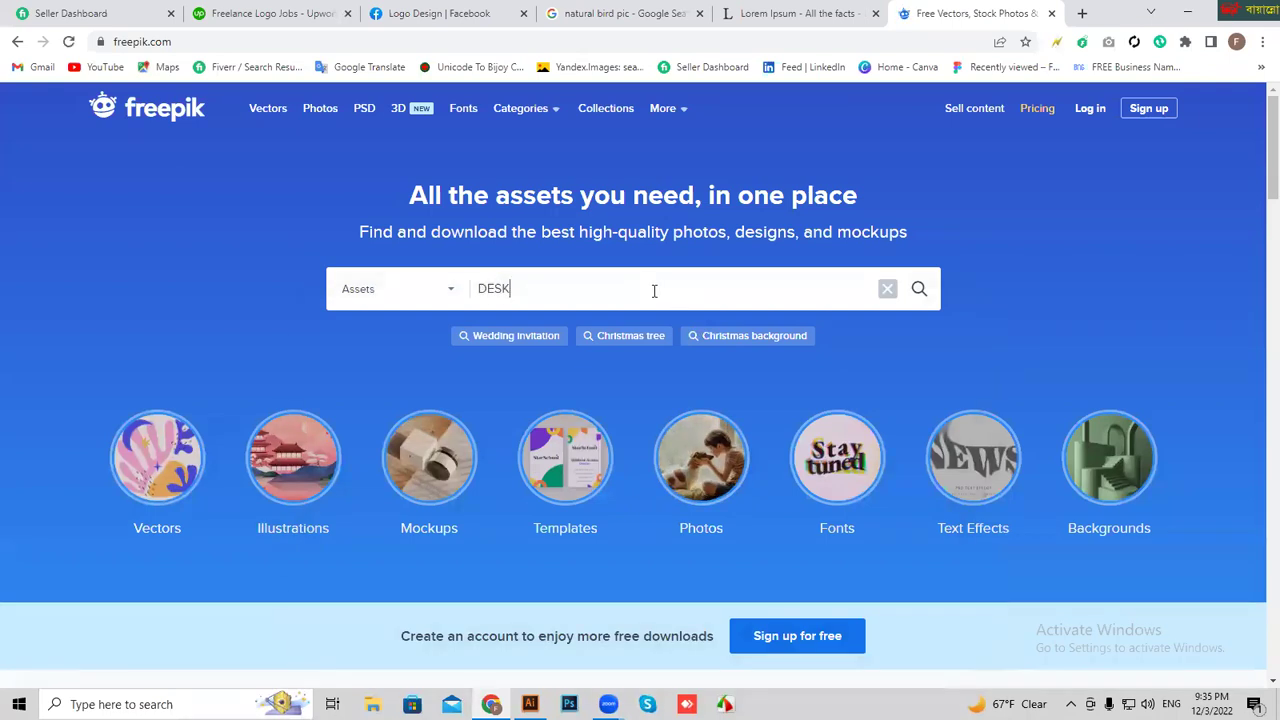
{"action": "type", "text": "CALENDAR MOCKUP"}
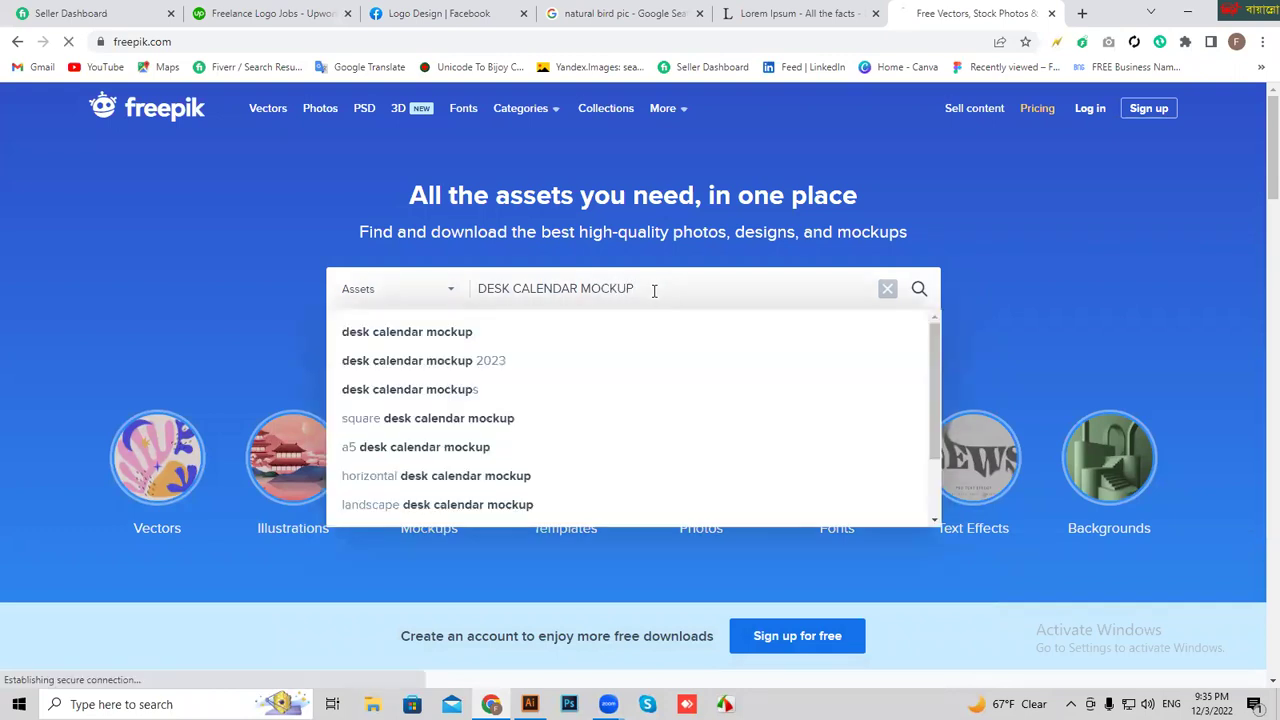
{"action": "key", "text": "Return"}
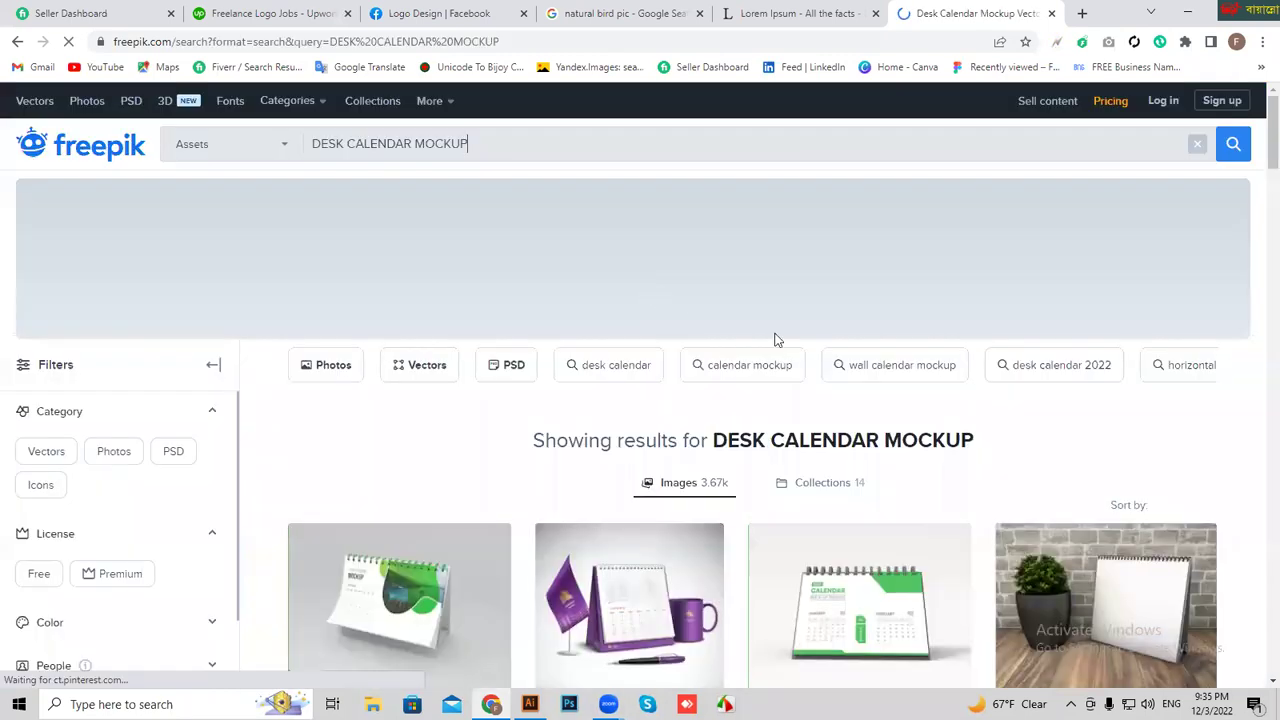
{"action": "scroll", "coordinate": [533, 592], "scroll_direction": "down", "scroll_amount": 2}
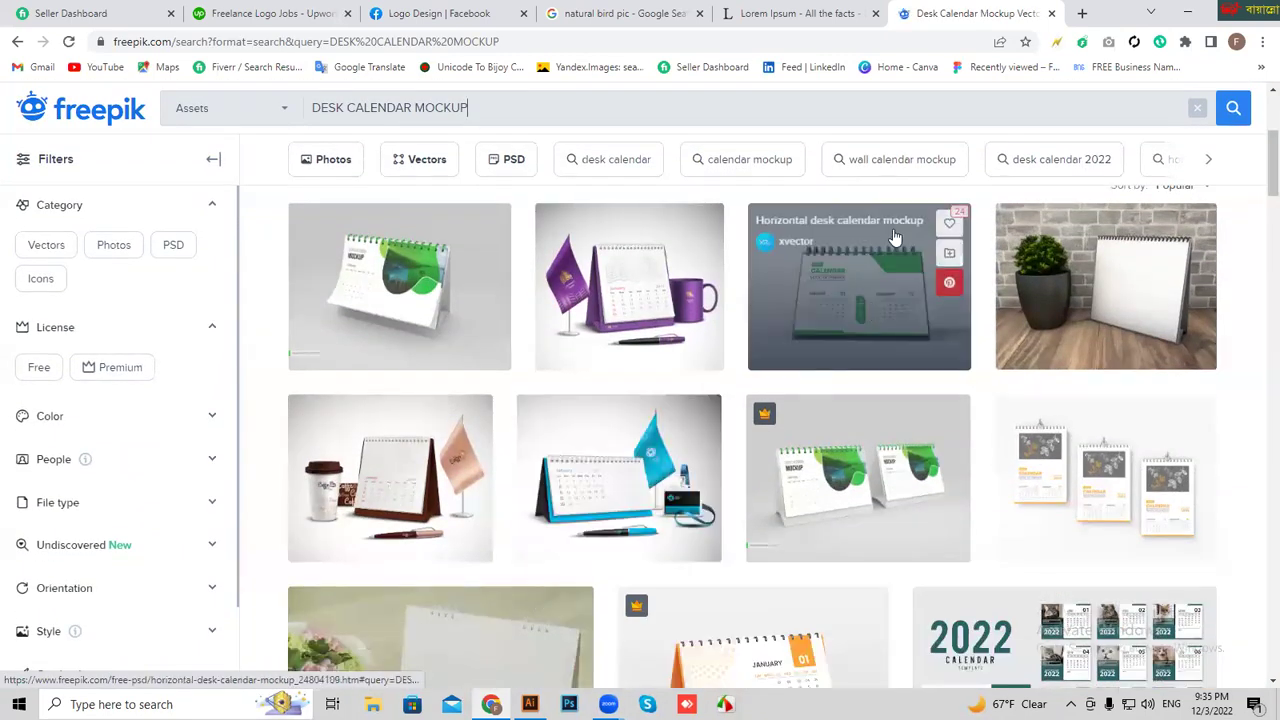
- Open the Horizontal desk calendar mockup and choose its free download with attribution
{"action": "left_click", "coordinate": [868, 301]}
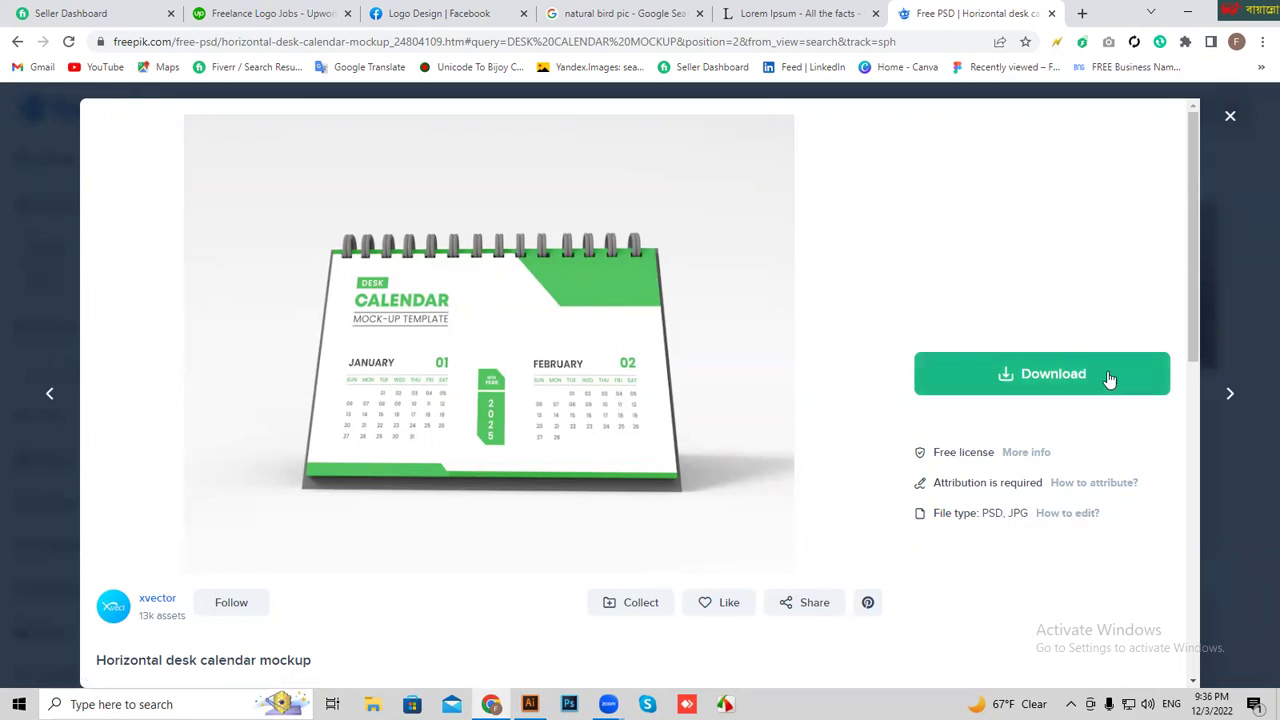
{"action": "left_click", "coordinate": [1077, 371]}
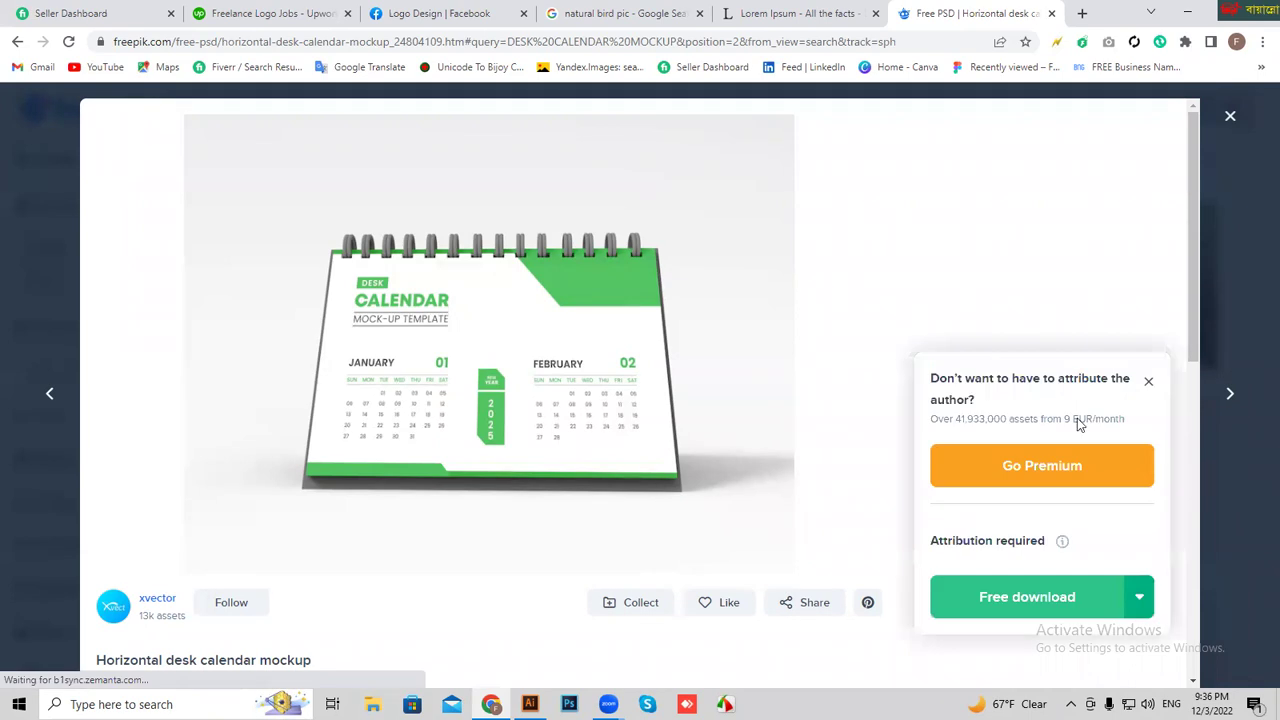
{"action": "left_click", "coordinate": [1012, 598]}
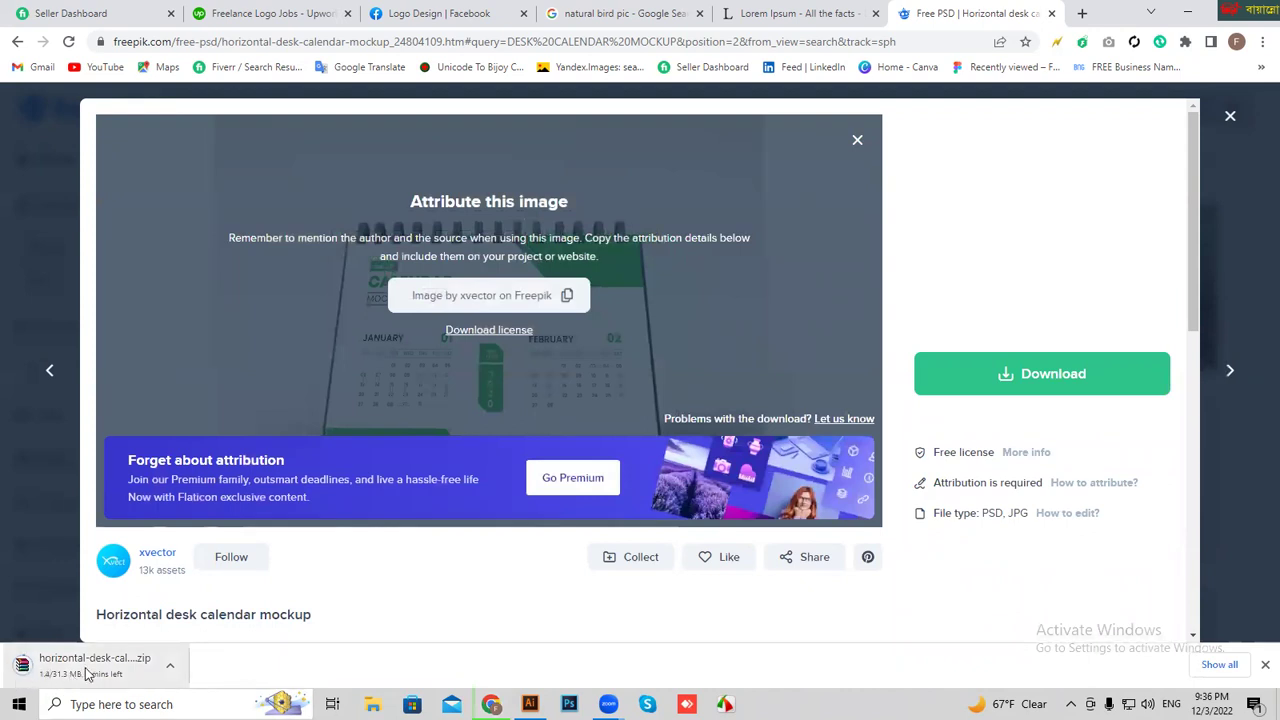
- Type the SUN–SAT weekday line on the pasteboard beside the calendar page
{"action": "left_click", "coordinate": [530, 704]}
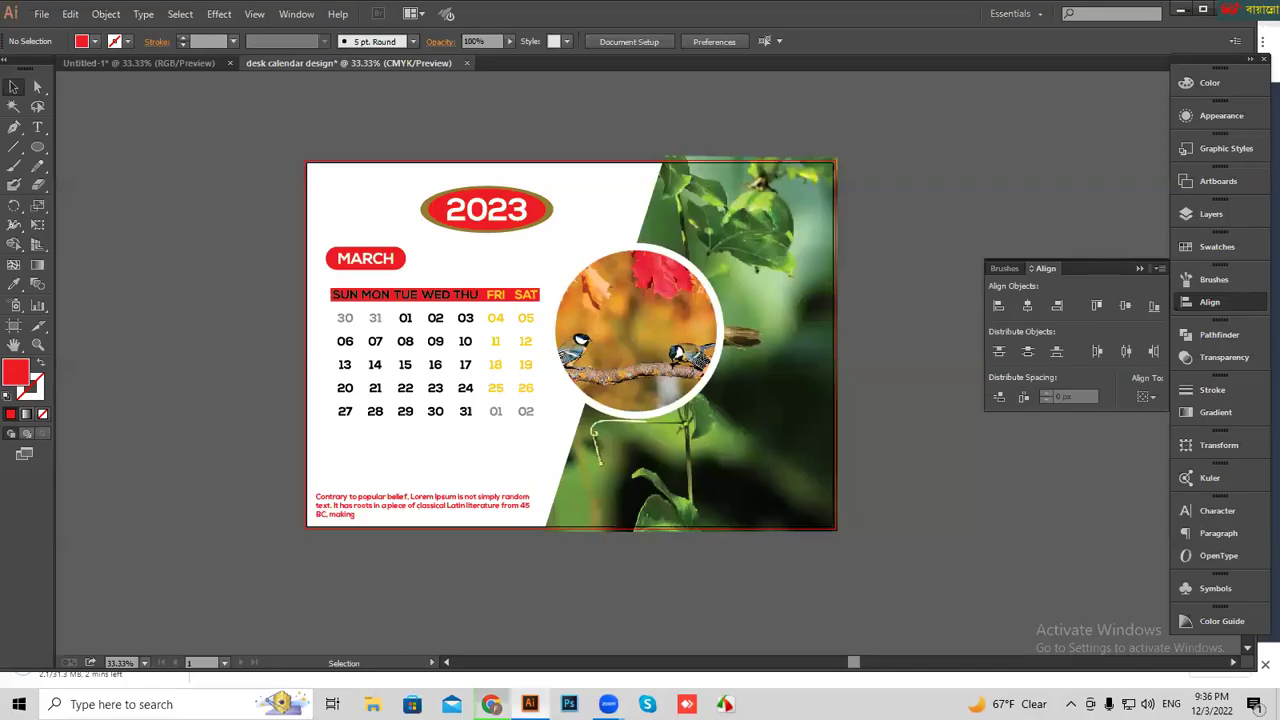
{"action": "key", "text": "ctrl+plus"}
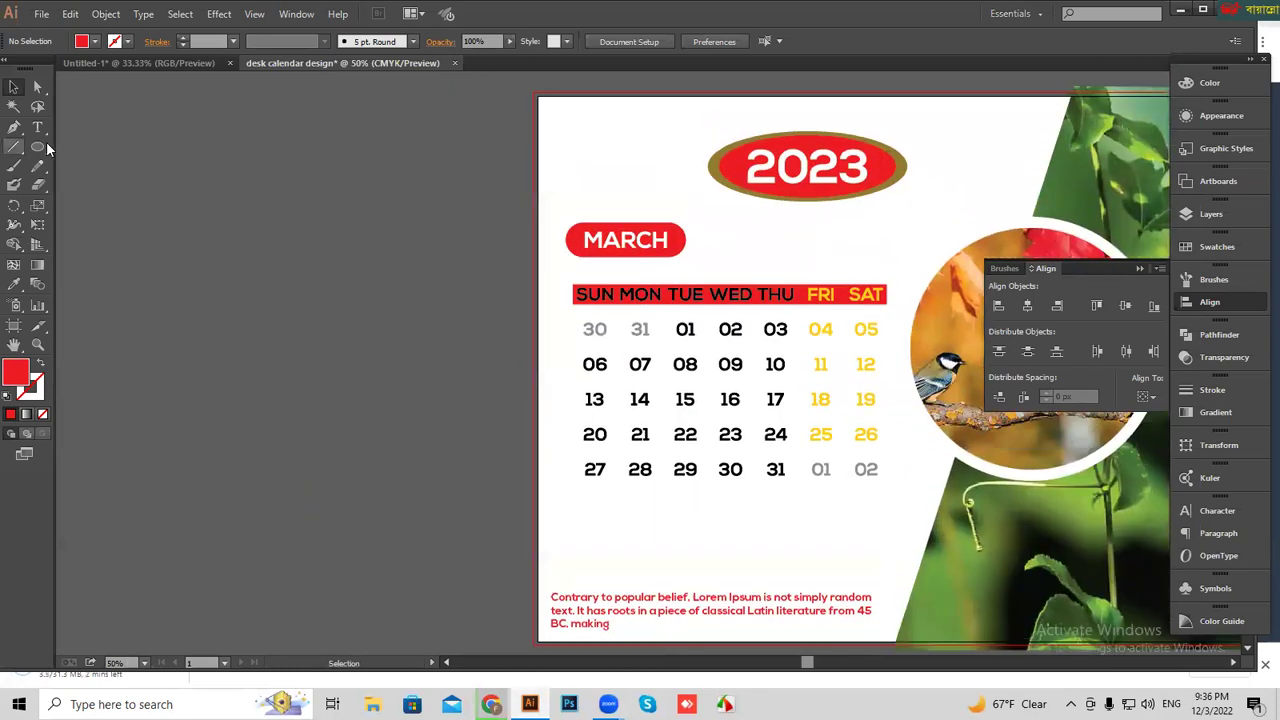
{"action": "left_click", "coordinate": [37, 129]}
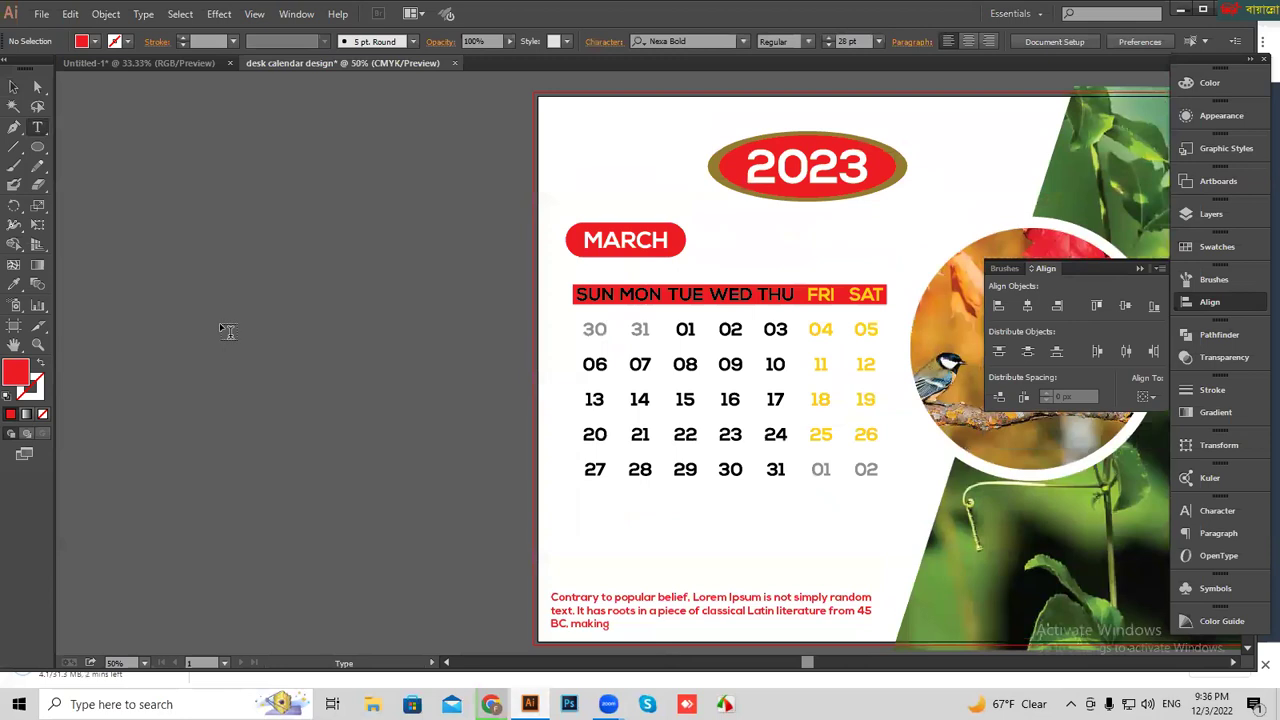
{"action": "left_click", "coordinate": [215, 322]}
{"action": "type", "text": "SUN MON TUE WED THU"}
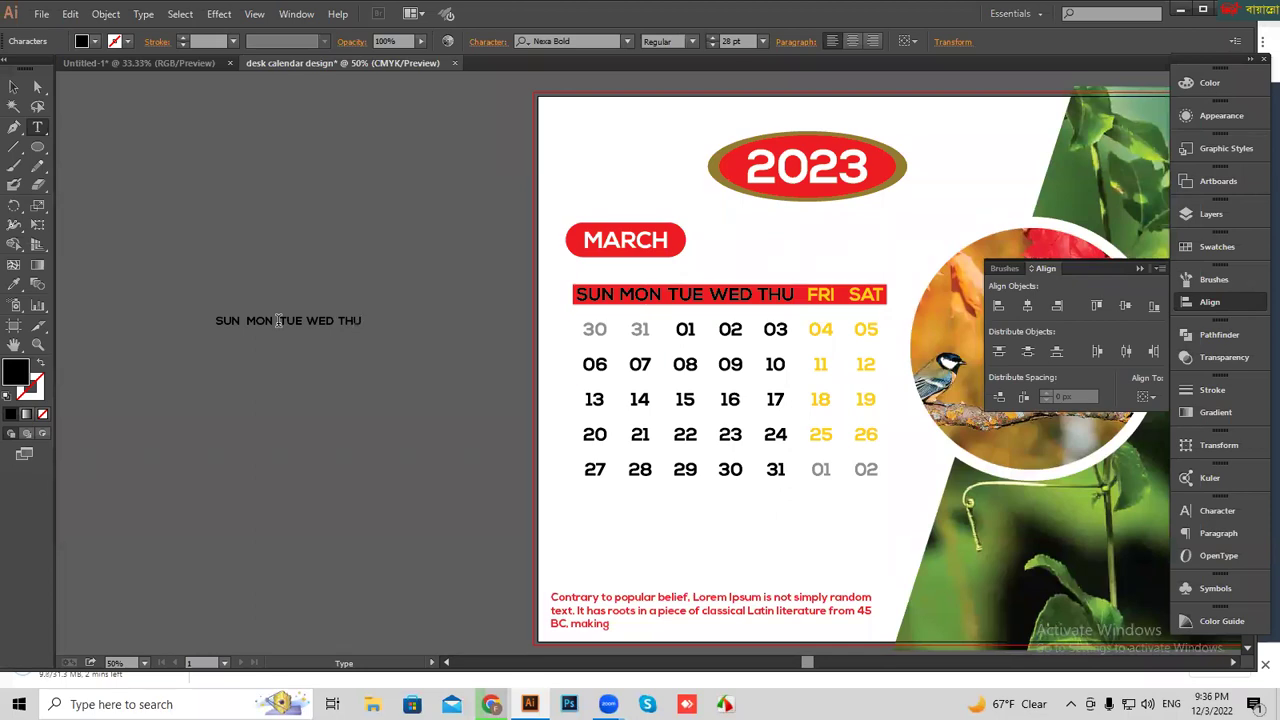
{"action": "type", "text": "FRI SAT"}
{"action": "left_click", "coordinate": [13, 87]}
{"action": "left_click", "coordinate": [270, 176]}
- Duplicate the weekday line straight down into evenly spaced stacked rows with Alt-drag and Ctrl+D
{"action": "key", "text": "ctrl+1"}
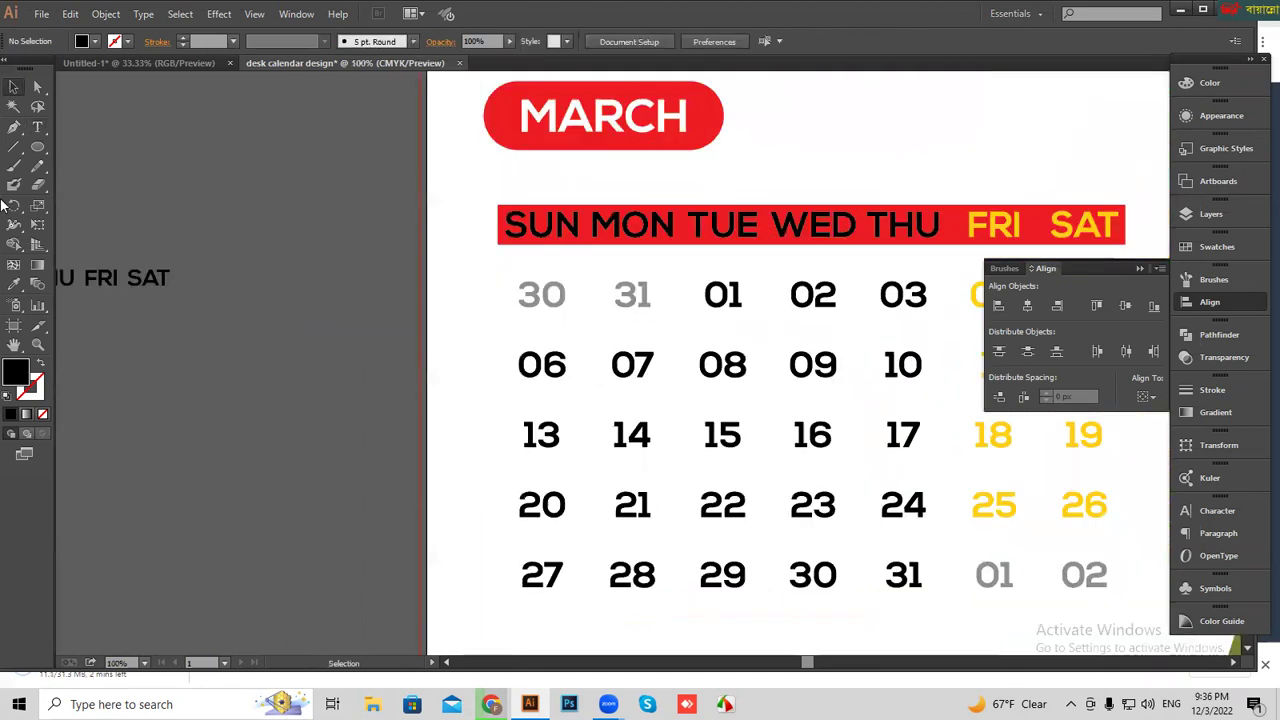
{"action": "left_click_drag", "start_coordinate": [240, 320], "coordinate": [711, 349]}
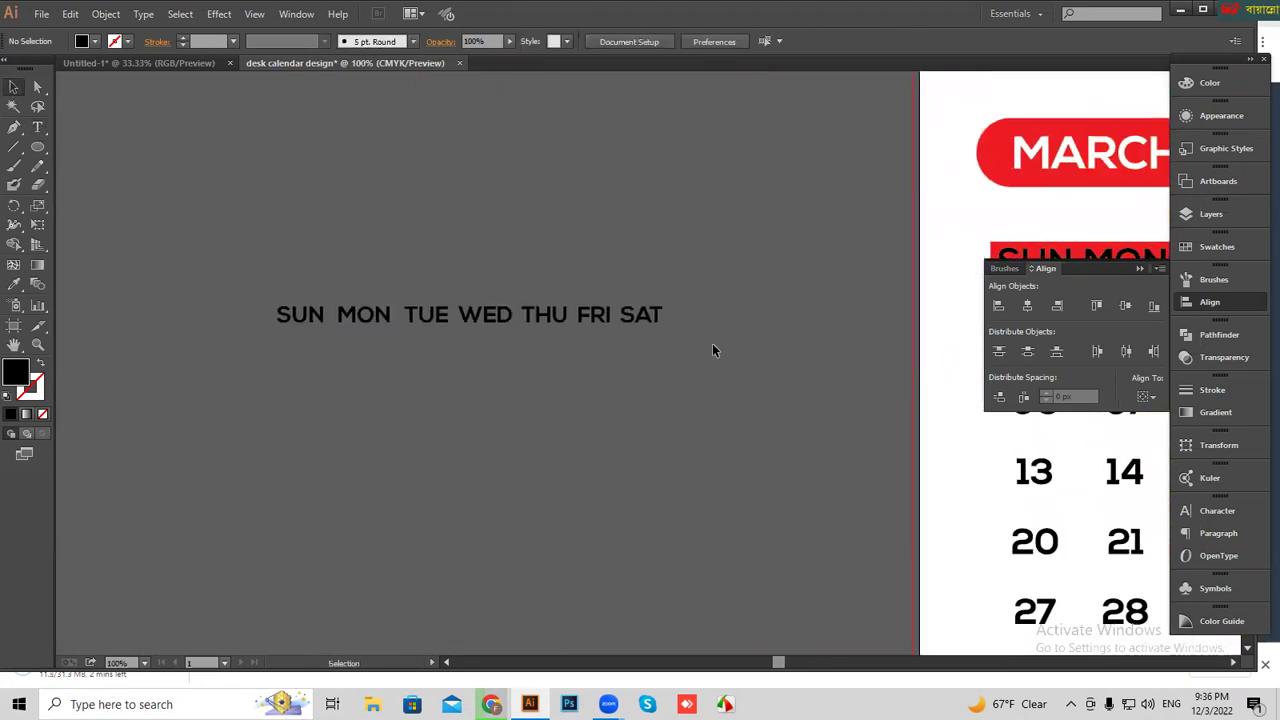
{"action": "left_click_drag", "start_coordinate": [246, 263], "coordinate": [750, 407]}
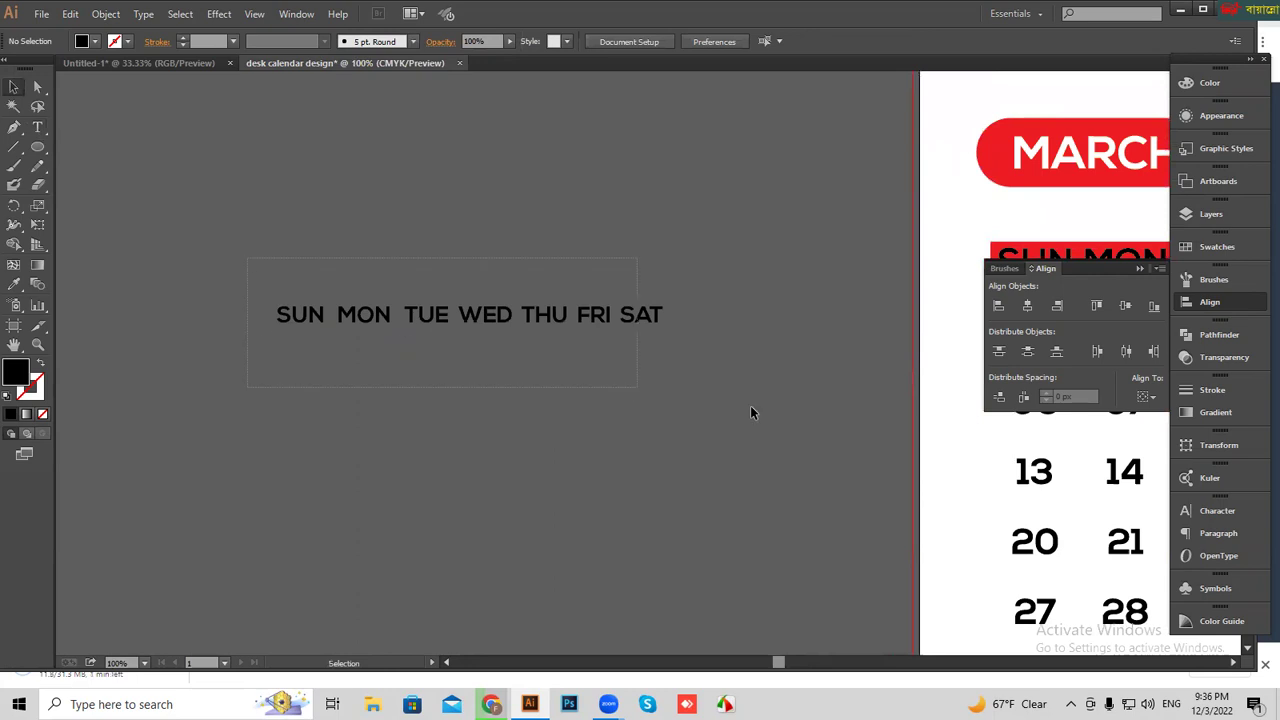
{"action": "left_click", "coordinate": [543, 441]}
{"action": "left_click_drag", "start_coordinate": [543, 316], "coordinate": [543, 360]}
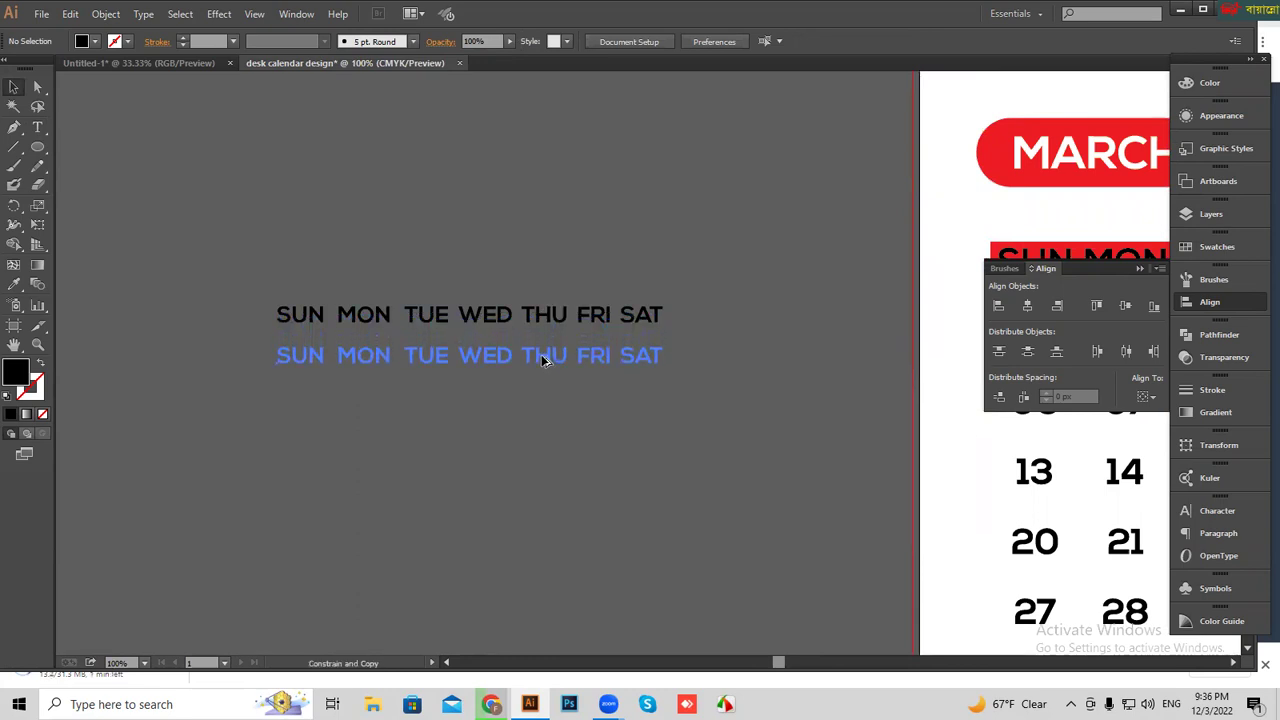
{"action": "key", "text": "ctrl+d"}
{"action": "key", "text": "ctrl+d"}
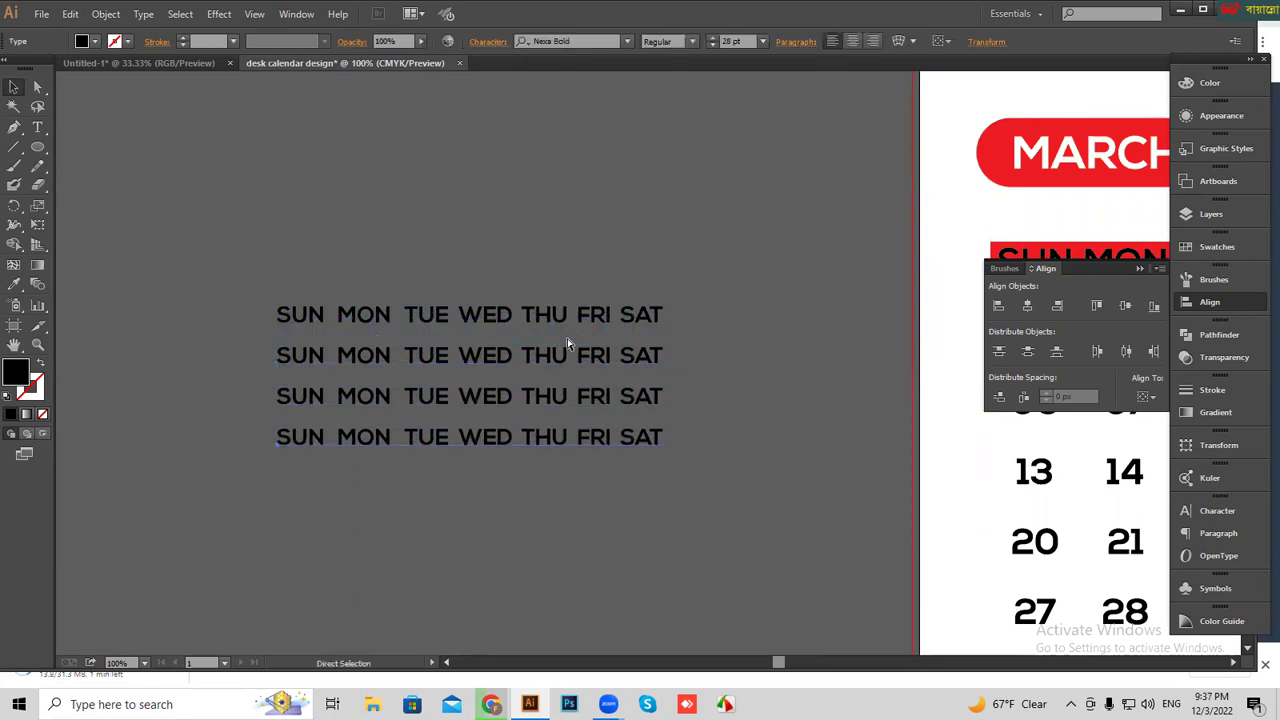
{"action": "key", "text": "ctrl+d"}
{"action": "key", "text": "ctrl+d"}
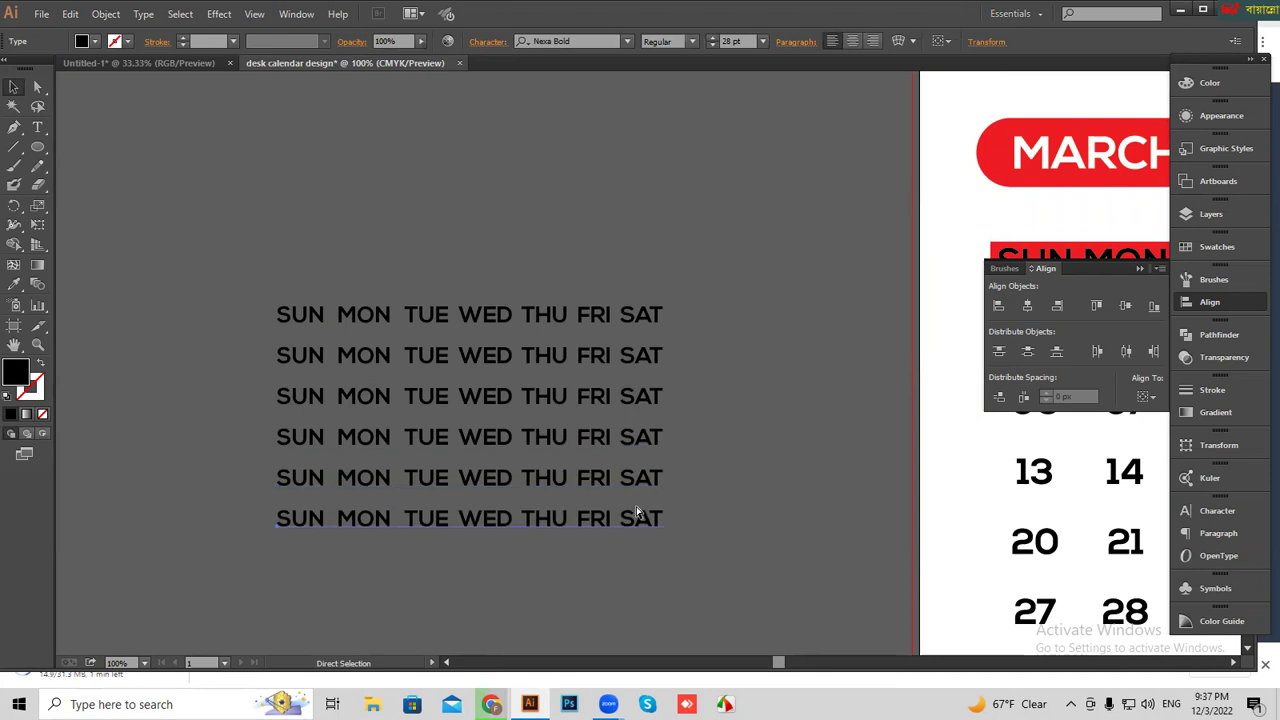
{"action": "key", "text": "ctrl+d"}
- Replace SUN and MON in the second row with 01 and 02
{"action": "left_click", "coordinate": [37, 127]}
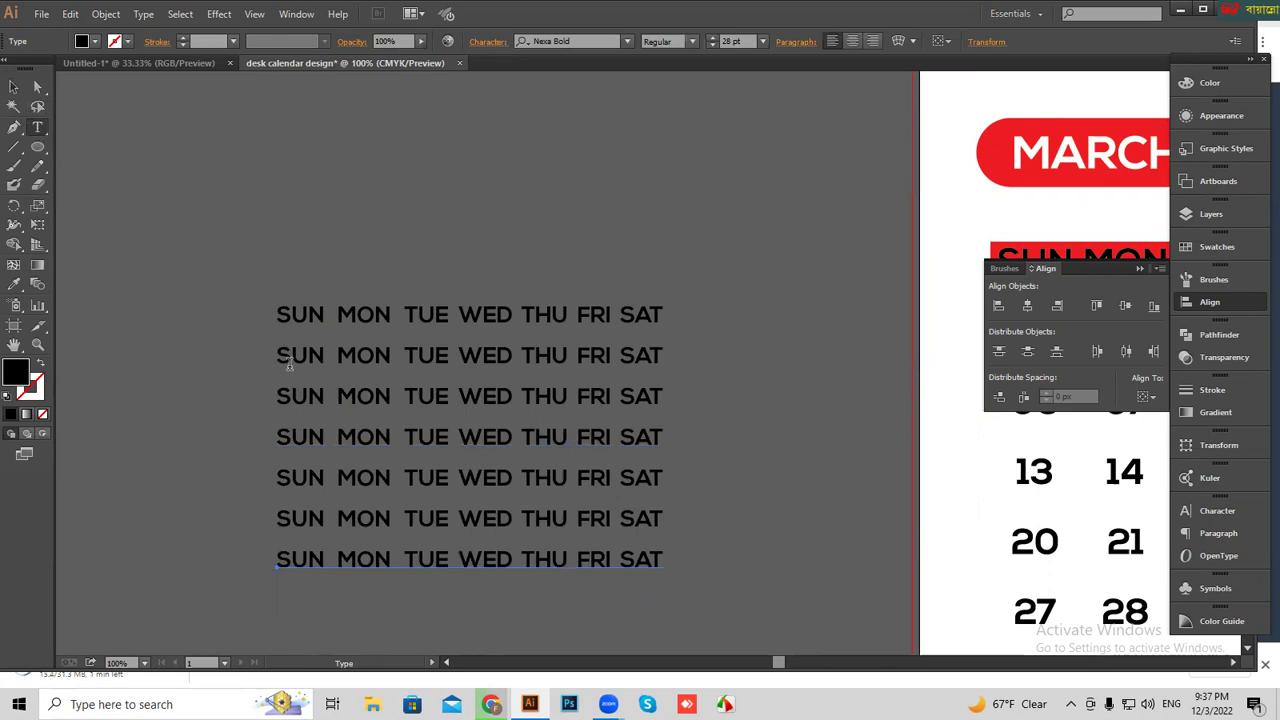
{"action": "left_click_drag", "start_coordinate": [326, 355], "coordinate": [249, 355]}
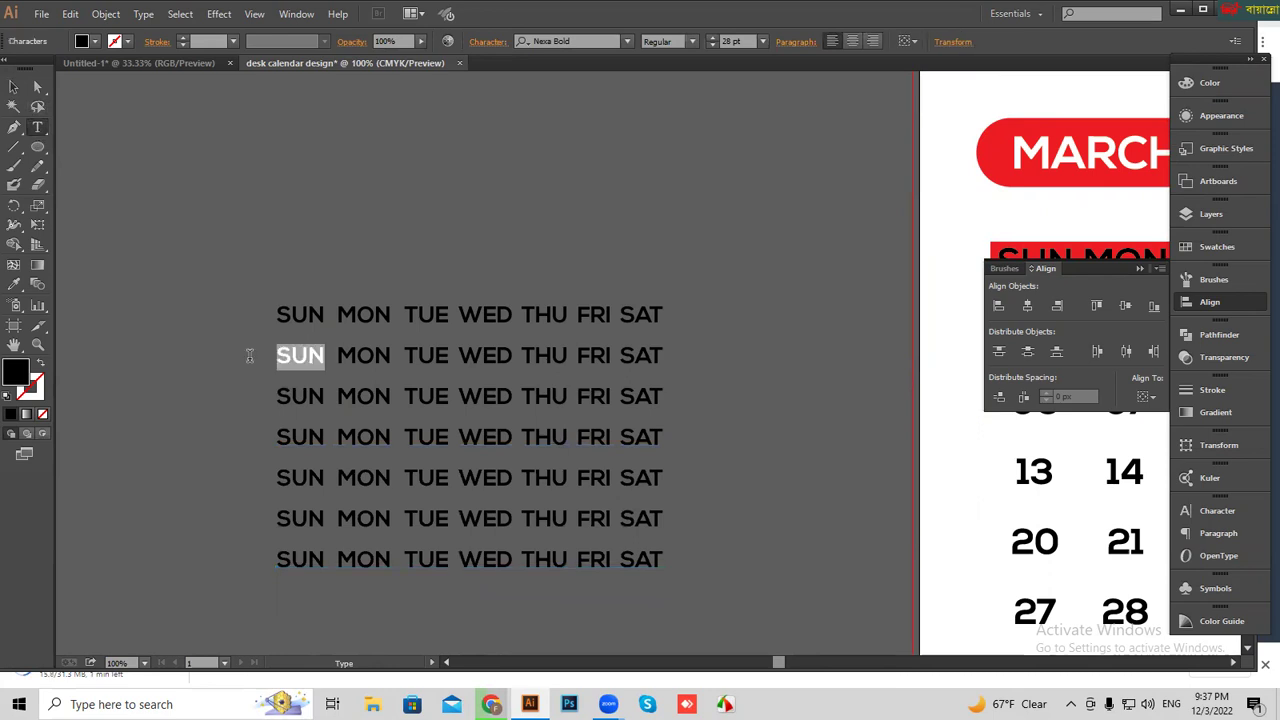
{"action": "type", "text": "01"}
{"action": "left_click_drag", "start_coordinate": [369, 357], "coordinate": [286, 365]}
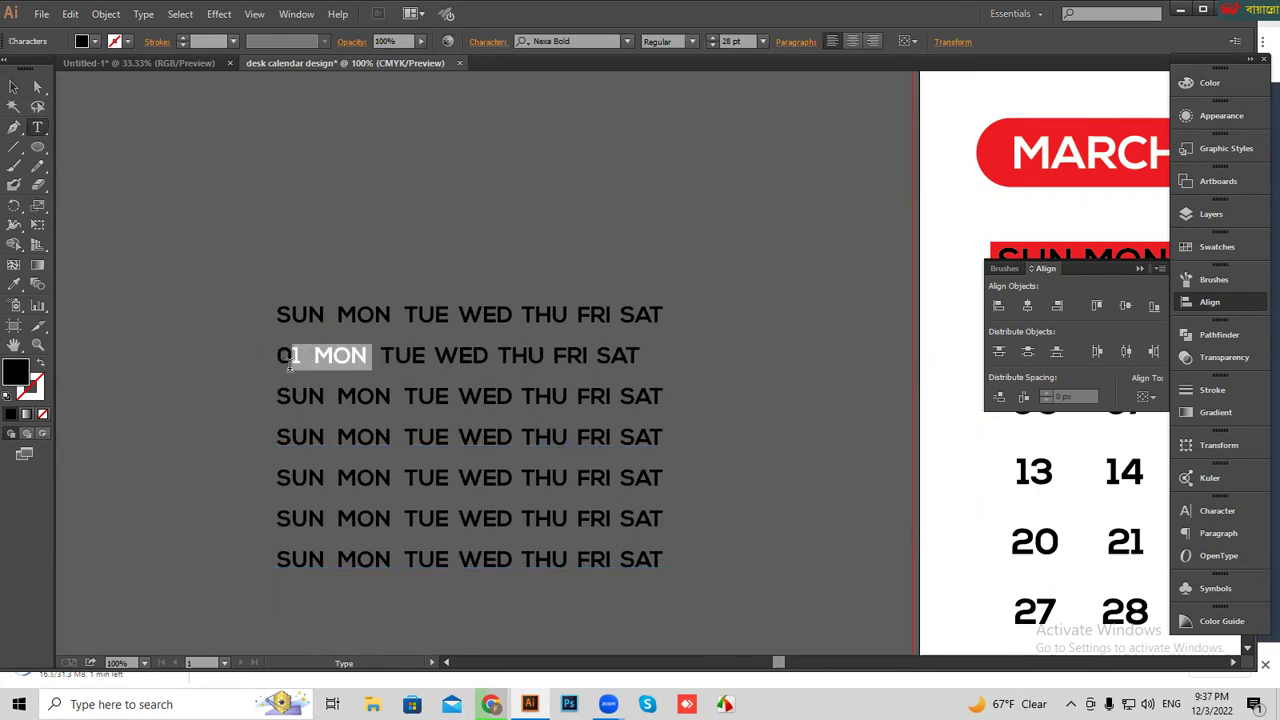
{"action": "left_click_drag", "start_coordinate": [371, 355], "coordinate": [319, 358]}
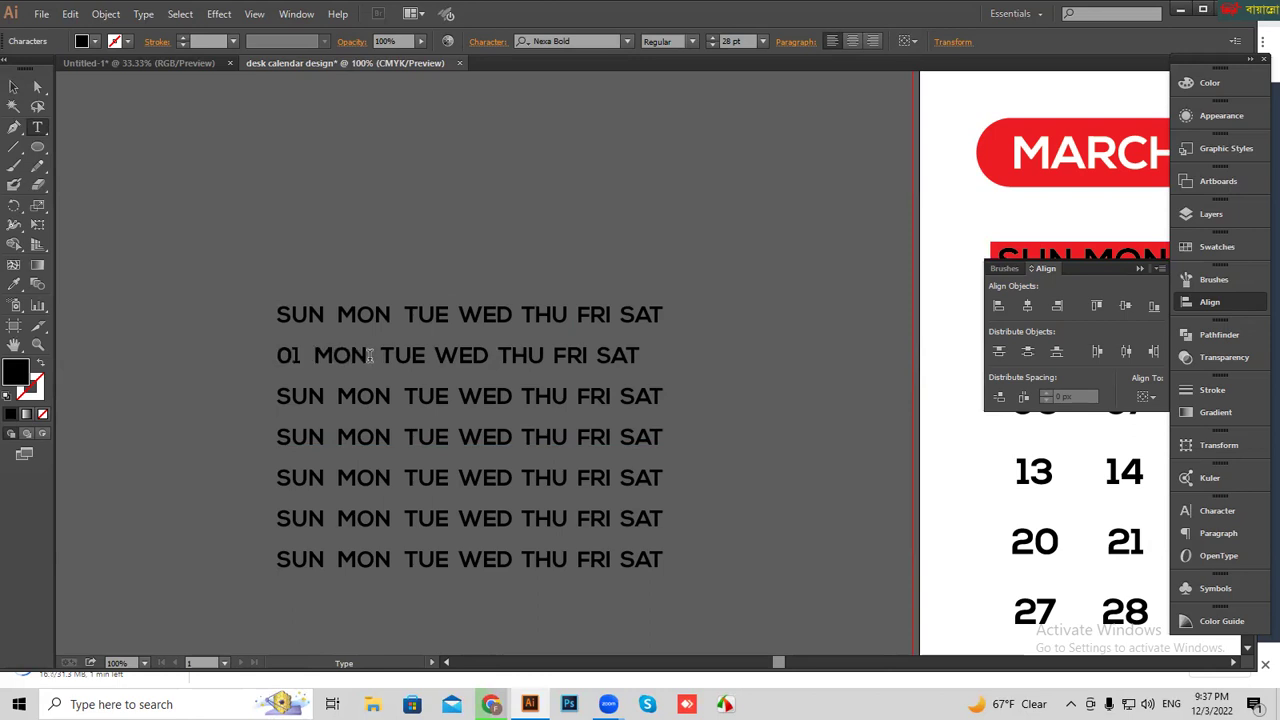
{"action": "type", "text": "02"}
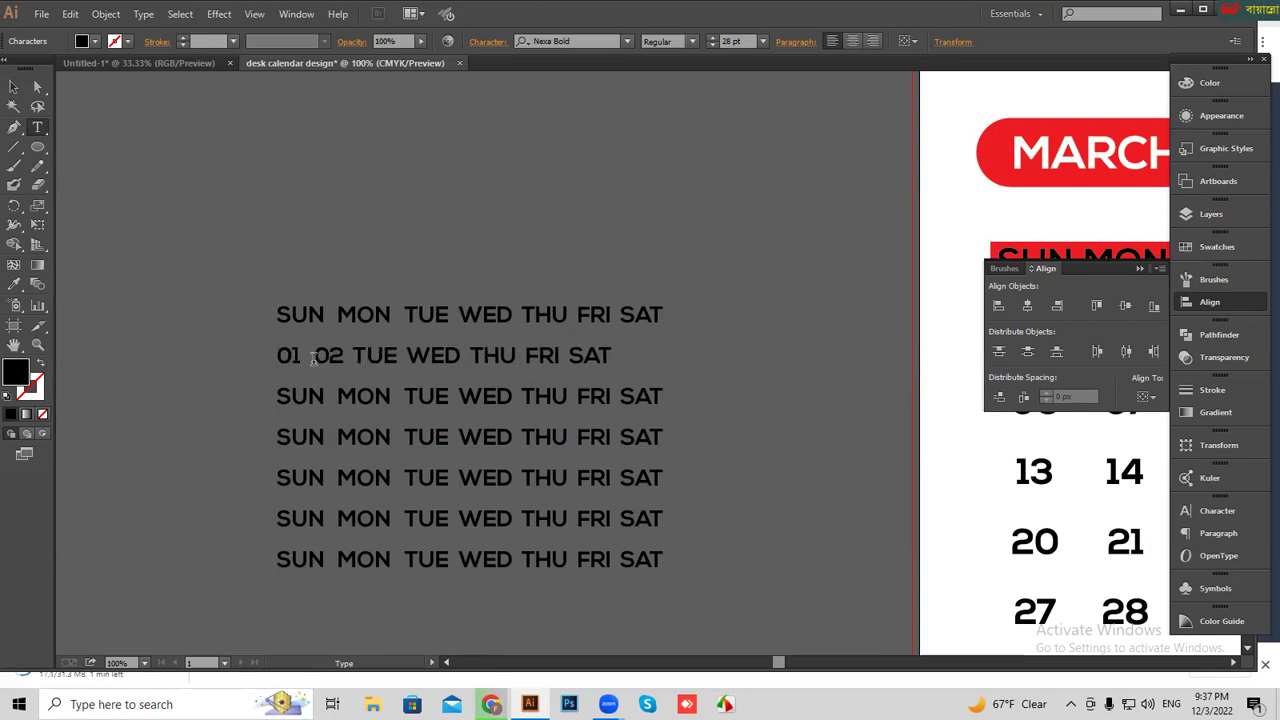
- Replace TUE and WED with 03 and 04 and fix the spacing between the dates
{"action": "left_click_drag", "start_coordinate": [398, 356], "coordinate": [356, 357]}
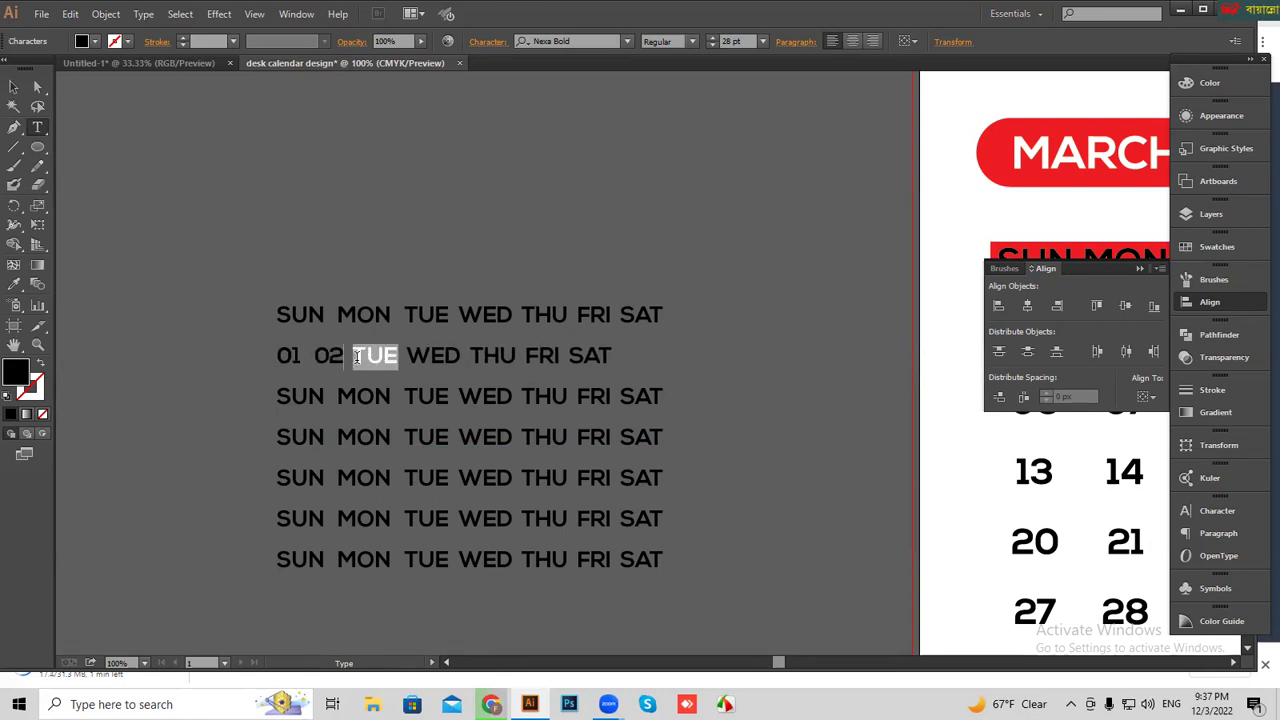
{"action": "type", "text": "03"}
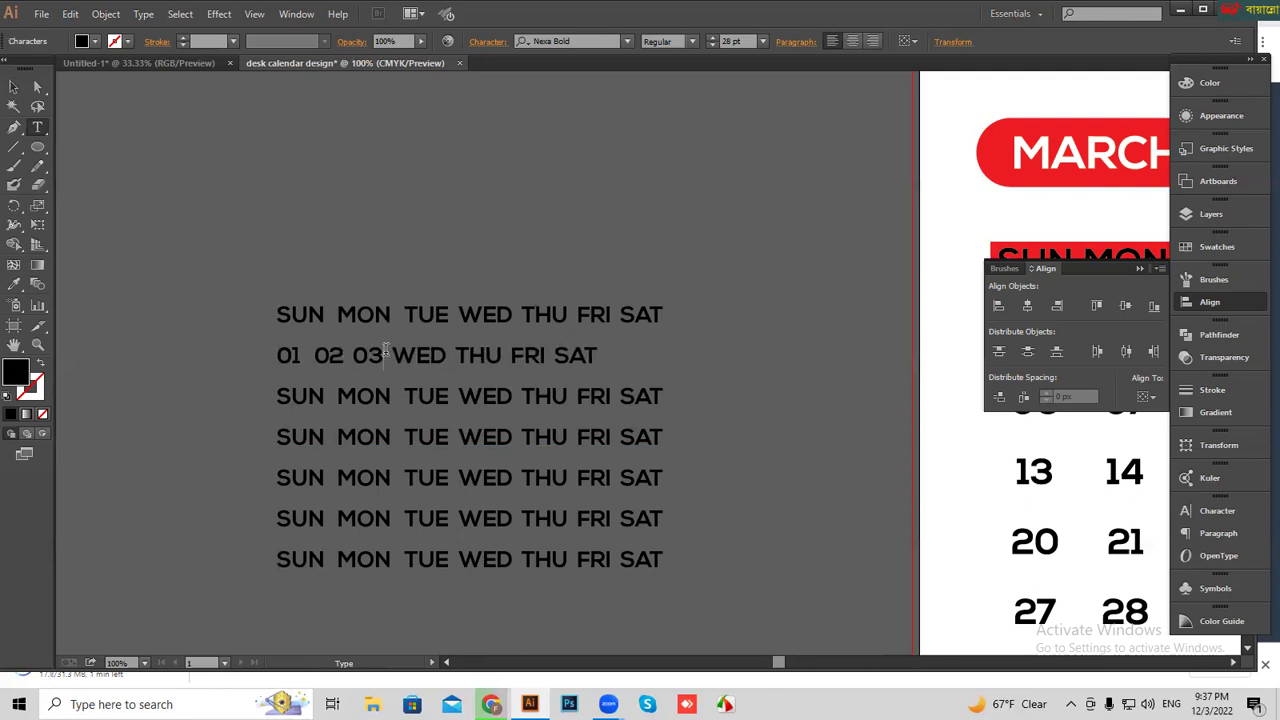
{"action": "left_click_drag", "start_coordinate": [452, 357], "coordinate": [396, 356]}
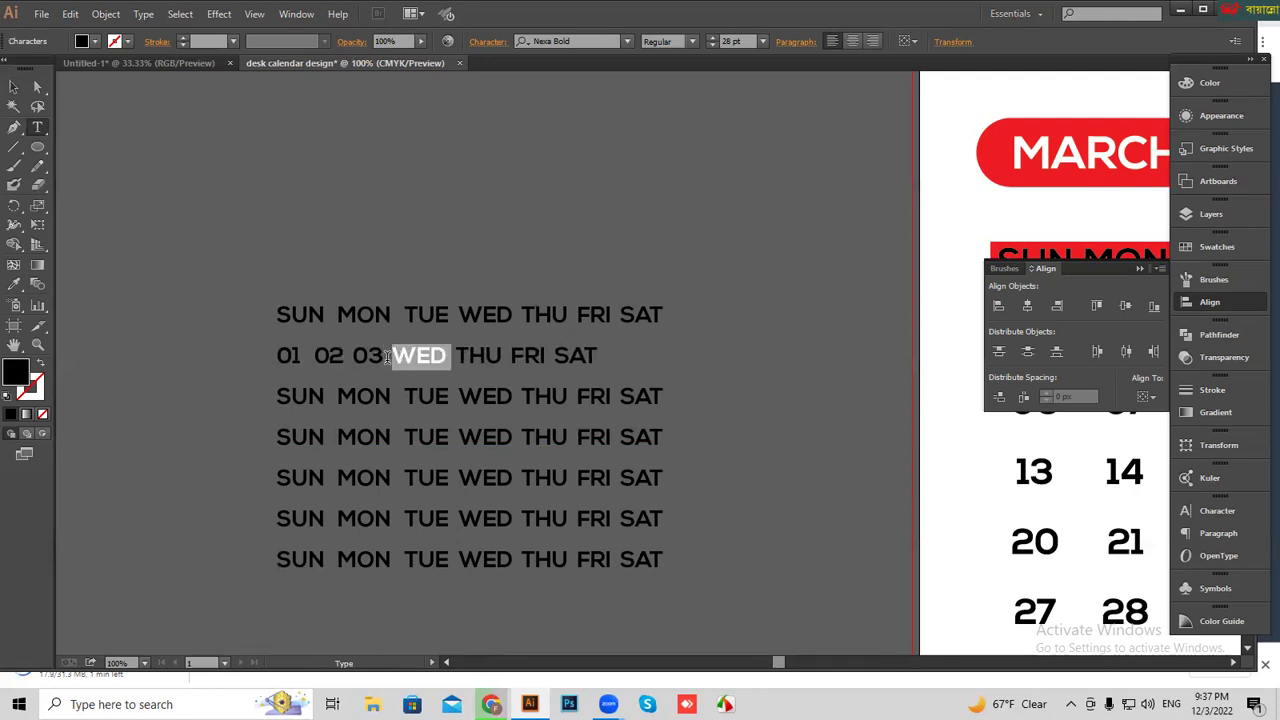
{"action": "type", "text": "04"}
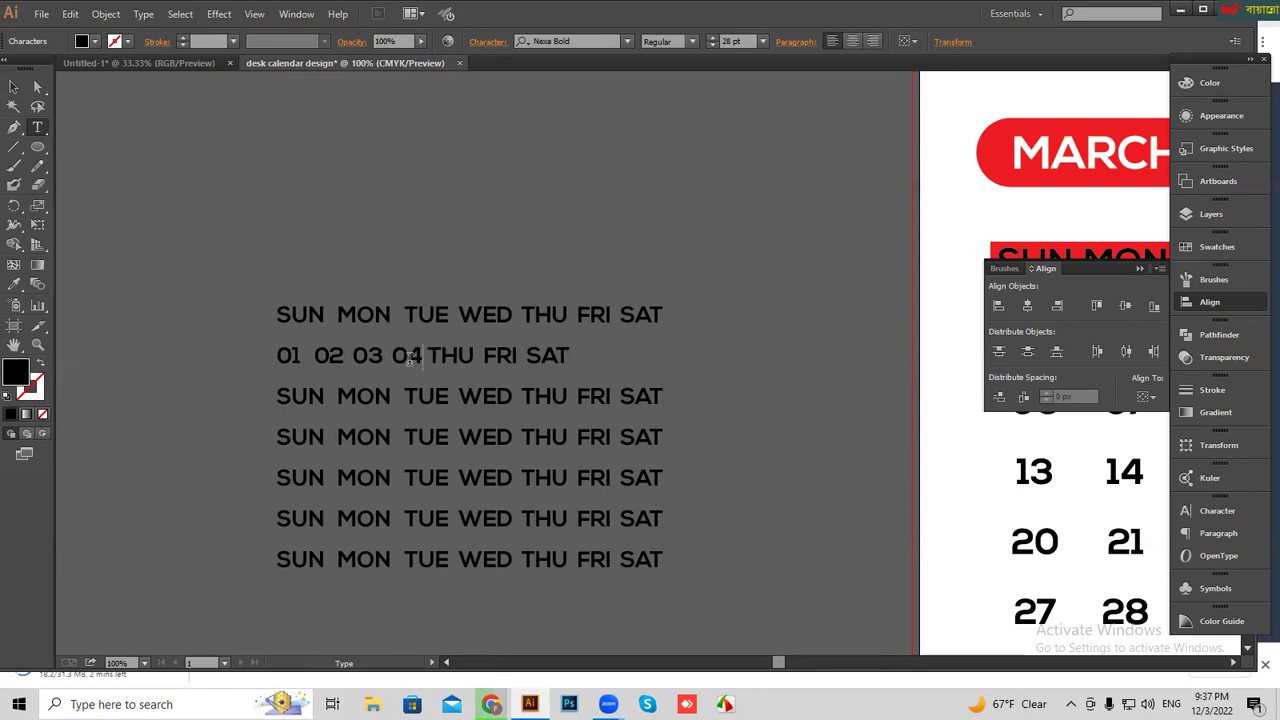
{"action": "left_click", "coordinate": [391, 357]}
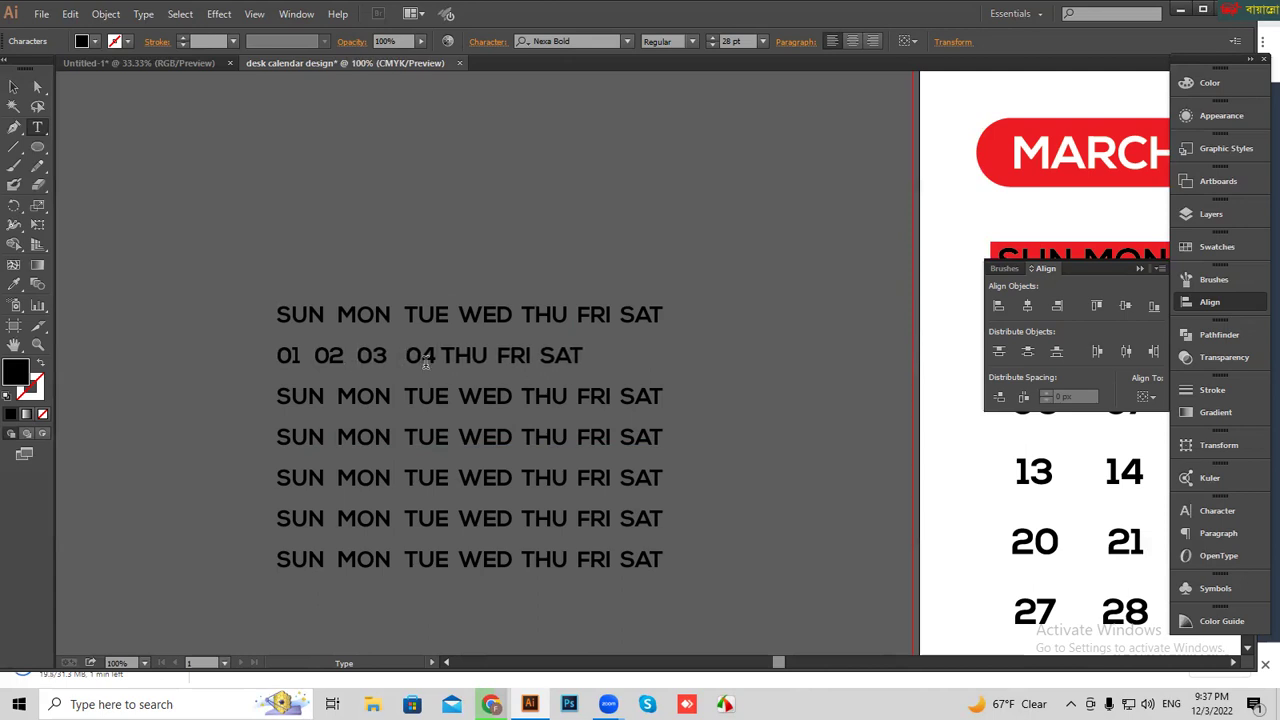
{"action": "left_click", "coordinate": [352, 360]}
{"action": "key", "text": "BackSpace"}
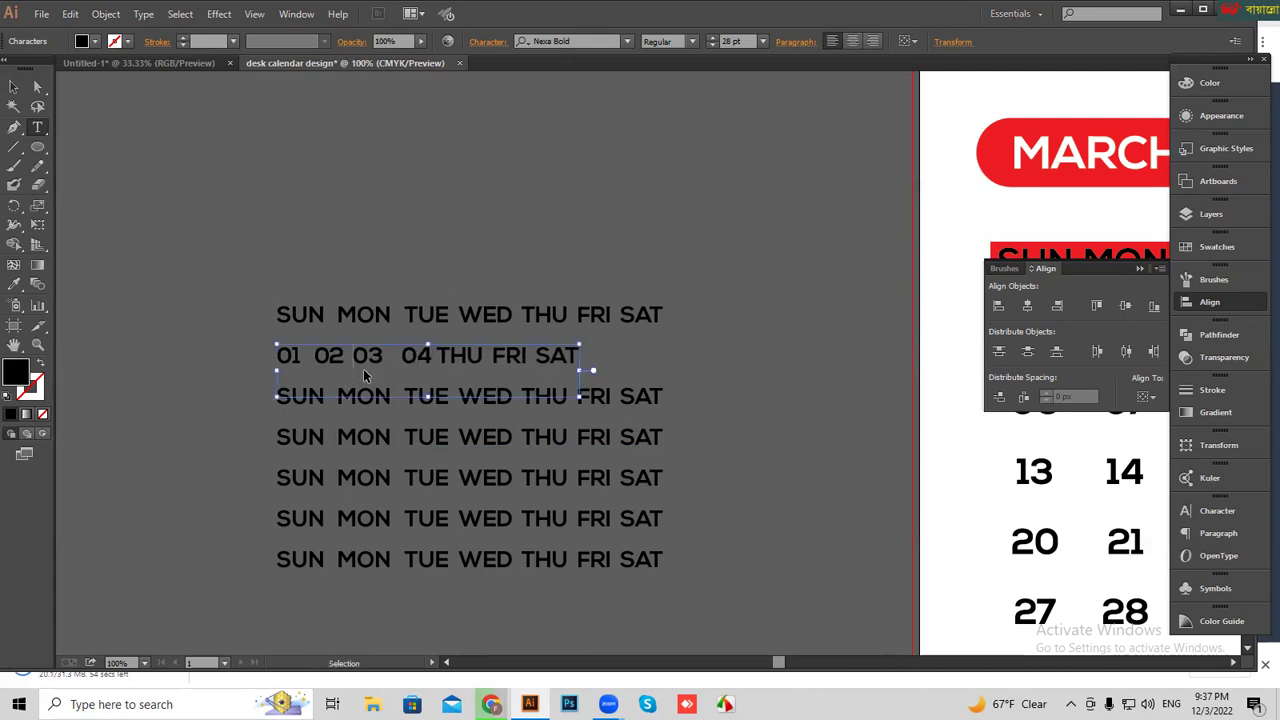
{"action": "left_click_drag", "start_coordinate": [474, 355], "coordinate": [441, 355]}
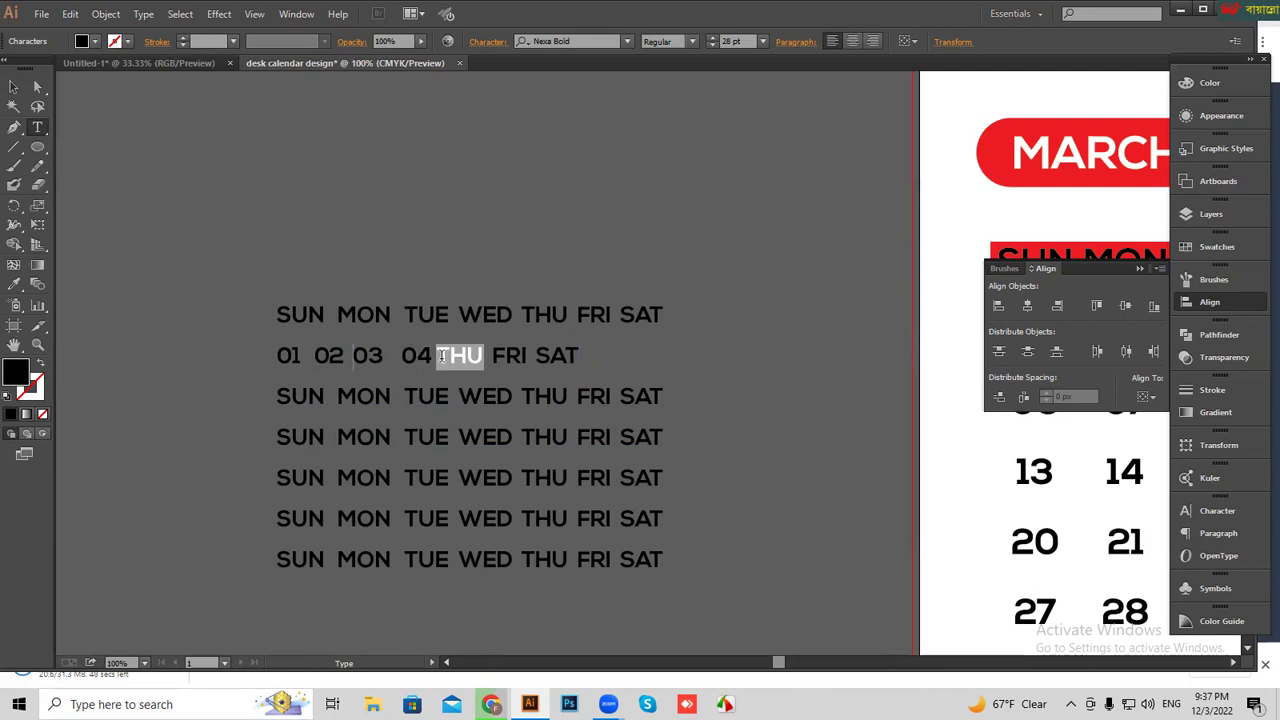
{"action": "type", "text": "5"}
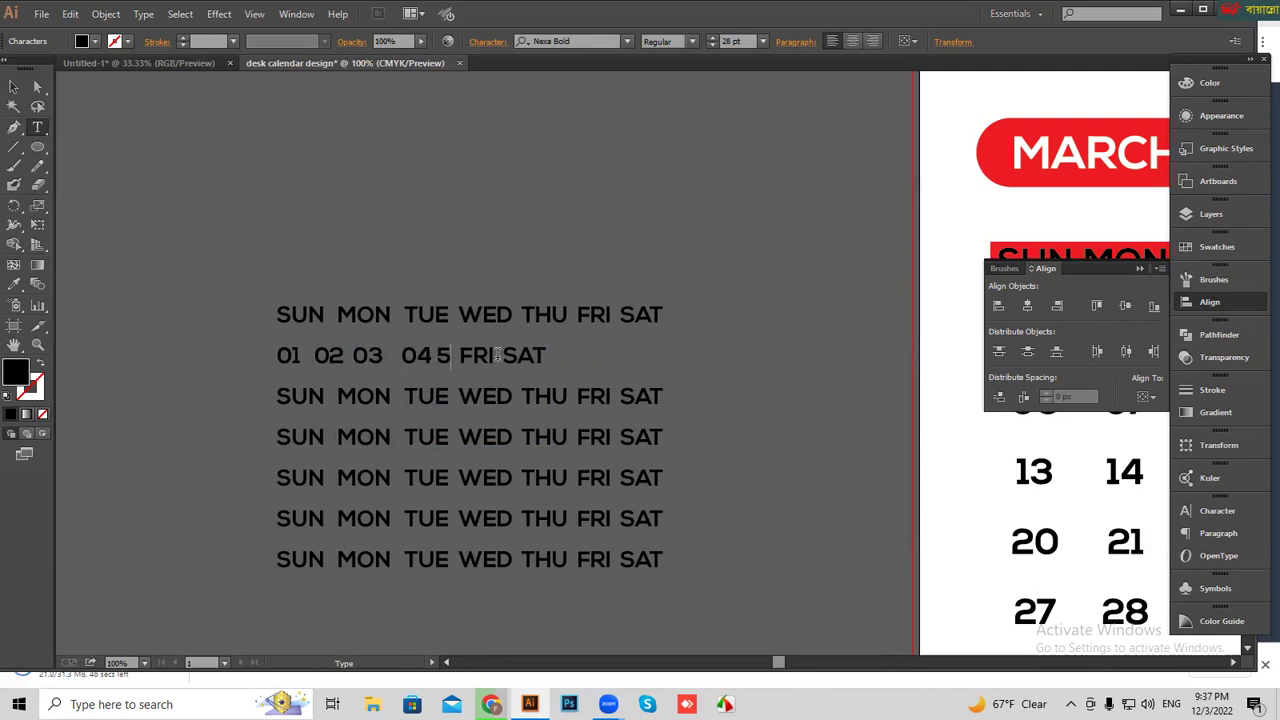
{"action": "key", "text": "BackSpace"}
{"action": "left_click", "coordinate": [13, 87]}
- Delete the stray weekday text block and zoom out to see the whole calendar page
{"action": "left_click", "coordinate": [240, 265]}
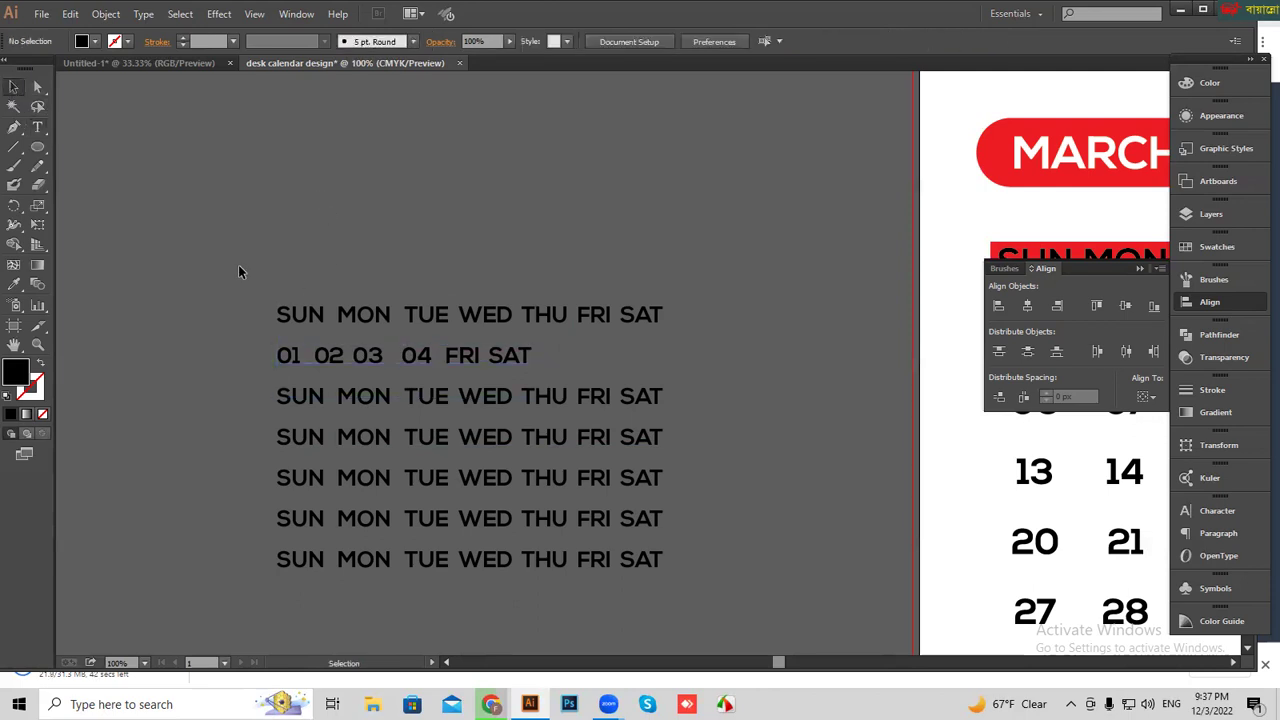
{"action": "scroll", "coordinate": [826, 668], "scroll_direction": "down", "scroll_amount": 1}
{"action": "scroll", "coordinate": [826, 668], "scroll_direction": "down", "scroll_amount": 1}
{"action": "key", "text": "ctrl+a"}
{"action": "key", "text": "Delete"}
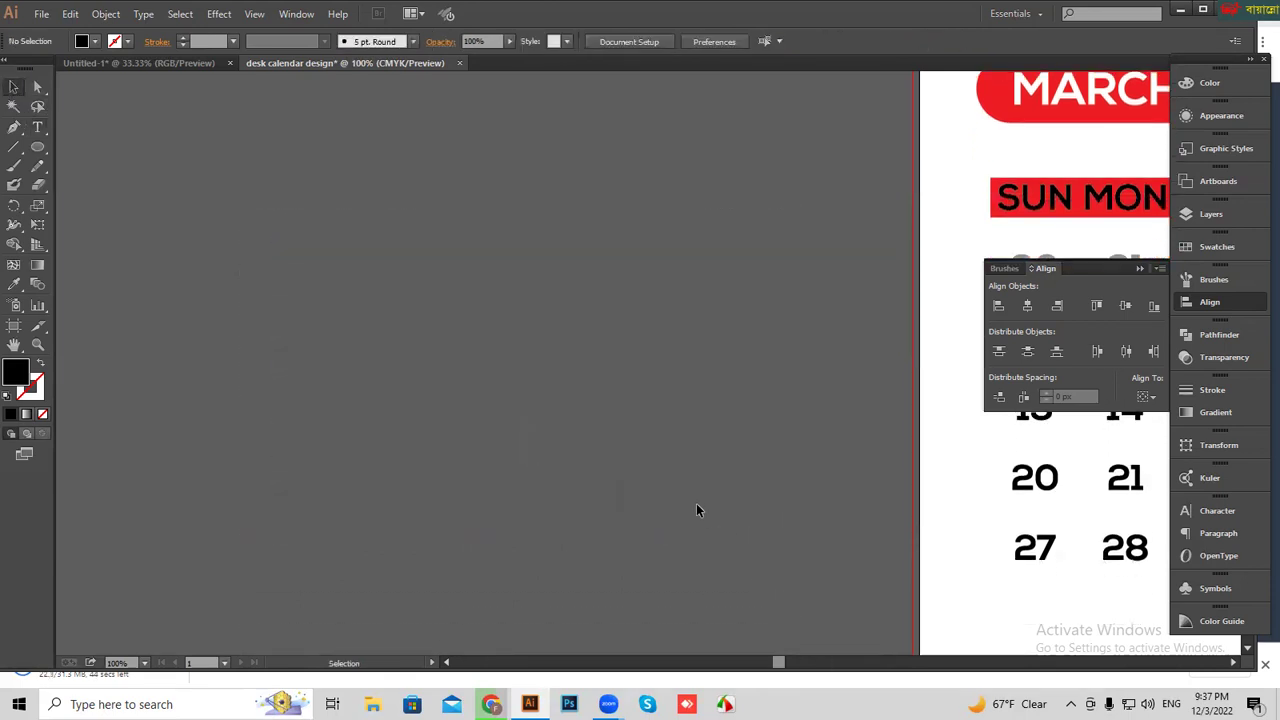
{"action": "key", "text": "ctrl+minus"}
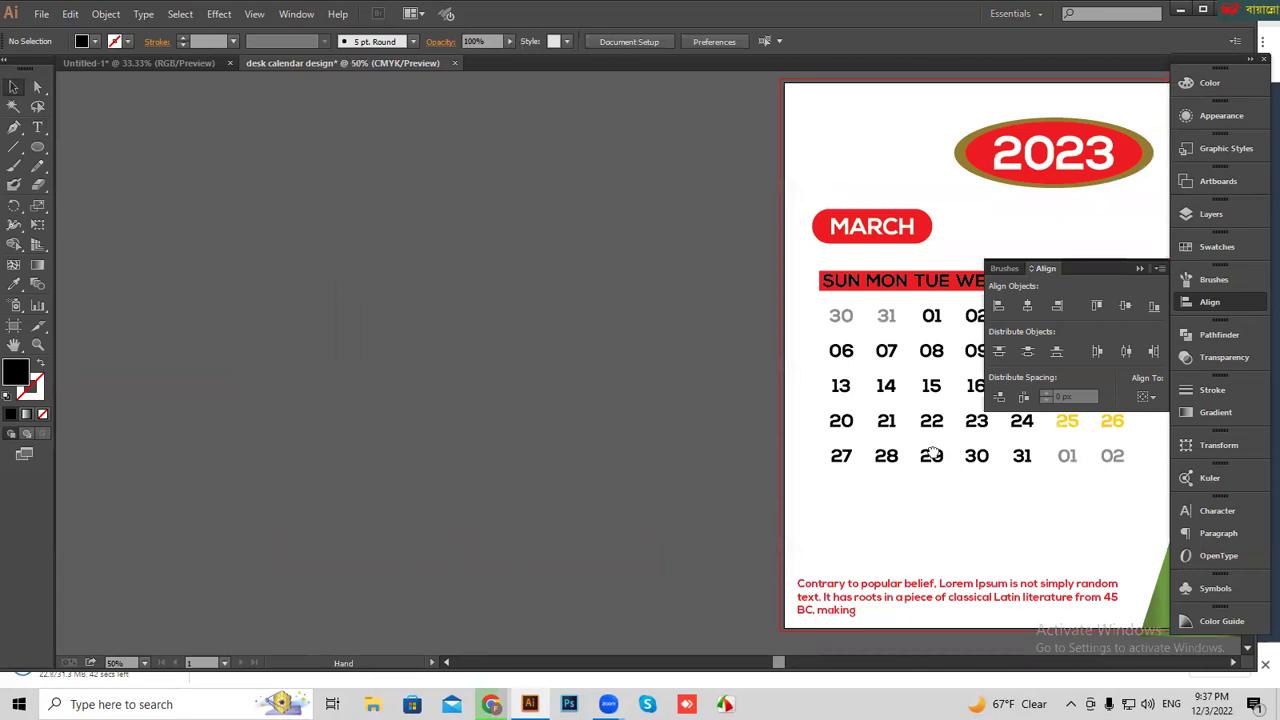
{"action": "left_click_drag", "start_coordinate": [958, 455], "coordinate": [661, 457]}
{"action": "key", "text": "ctrl+minus"}
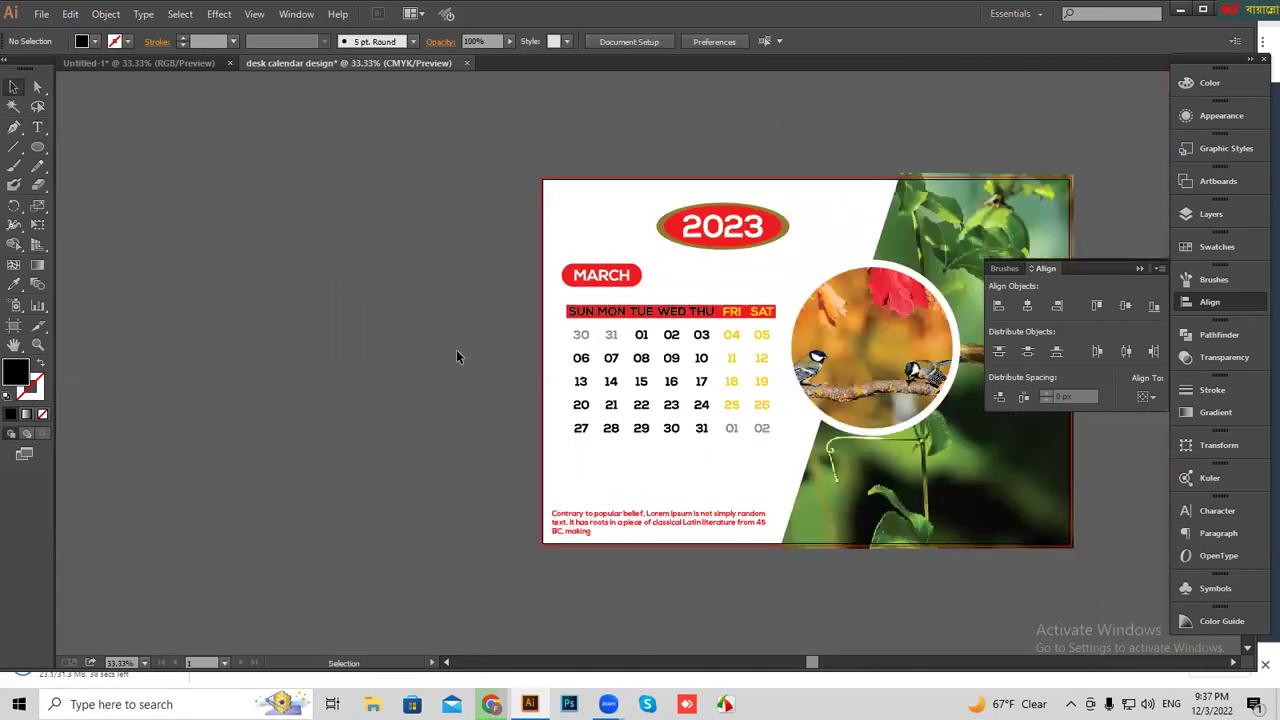
{"action": "left_click_drag", "start_coordinate": [752, 398], "coordinate": [643, 405]}
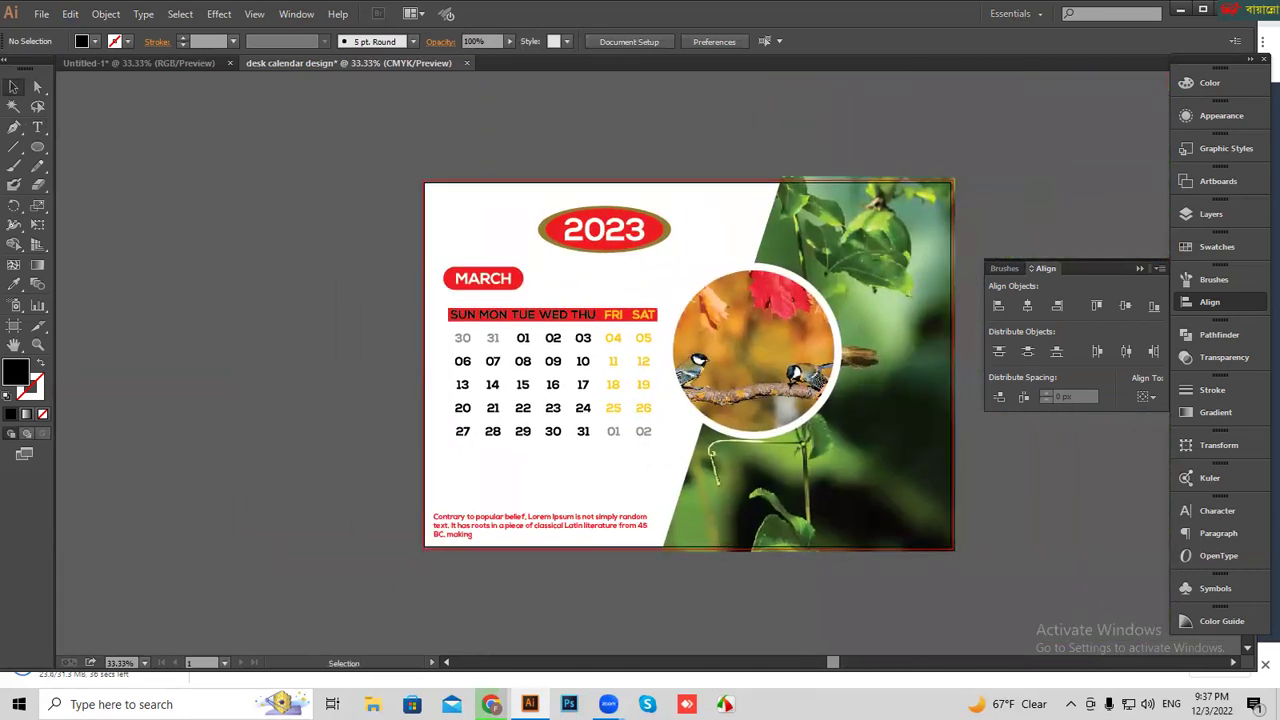
- Compare the Freepik mockup page with the Illustrator calendar, panning the artboard for review
{"action": "left_click", "coordinate": [491, 704]}
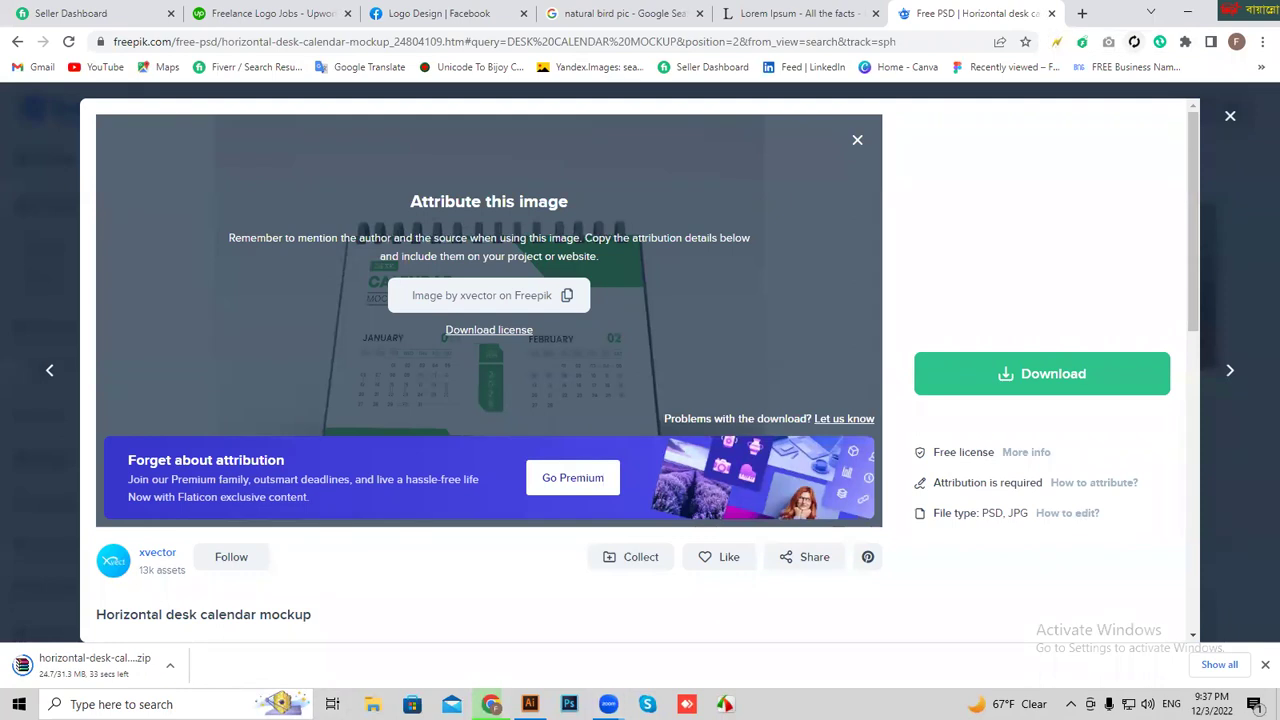
{"action": "key", "text": "alt+Tab"}
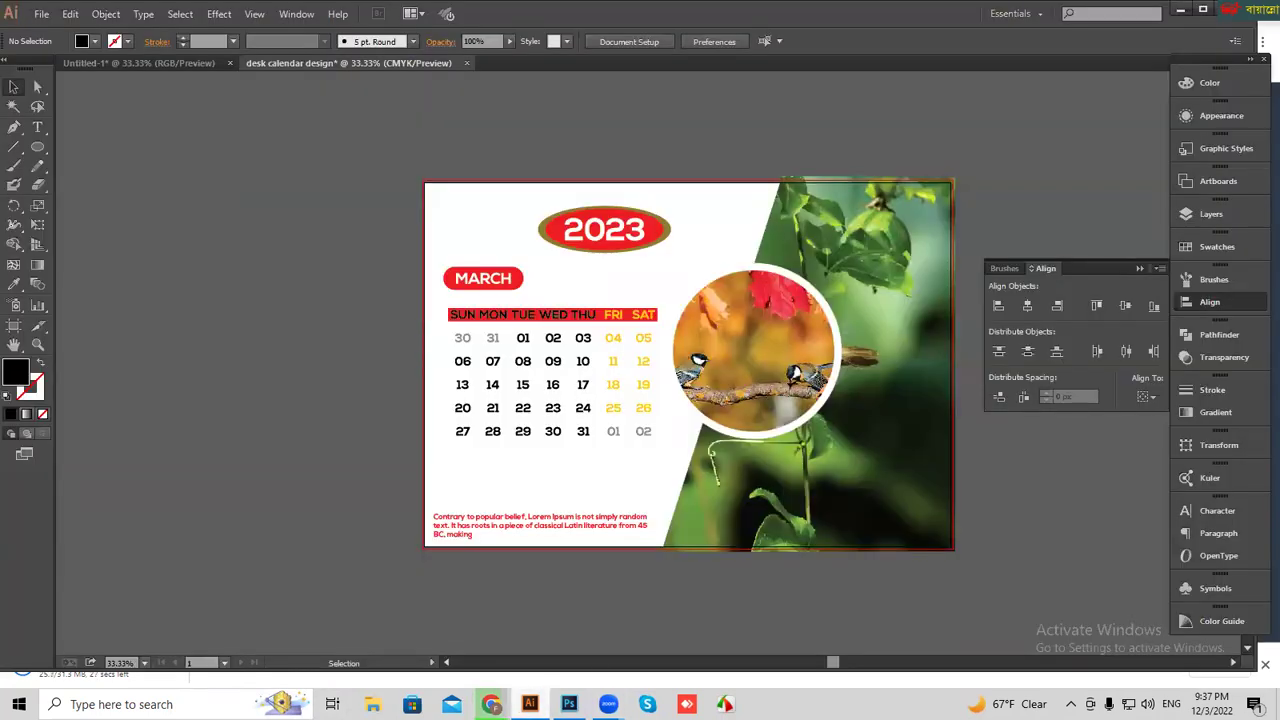
{"action": "key", "text": "alt+Tab"}
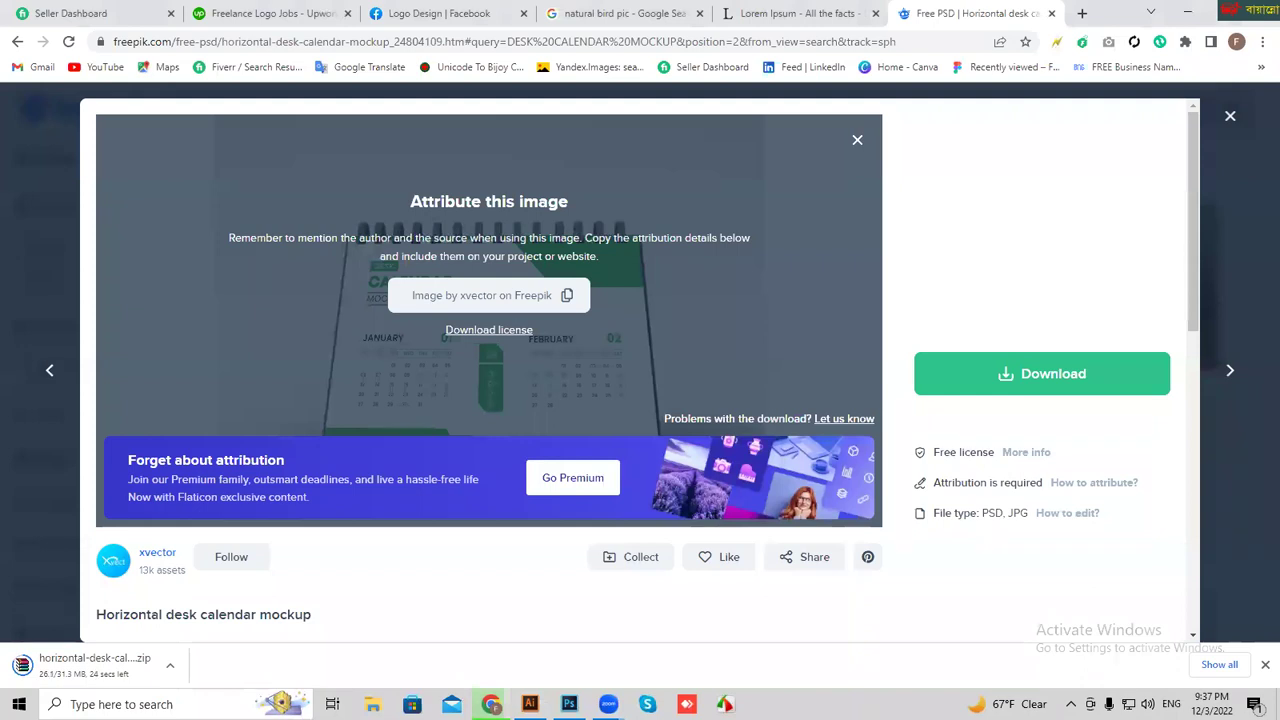
{"action": "left_click", "coordinate": [530, 704]}
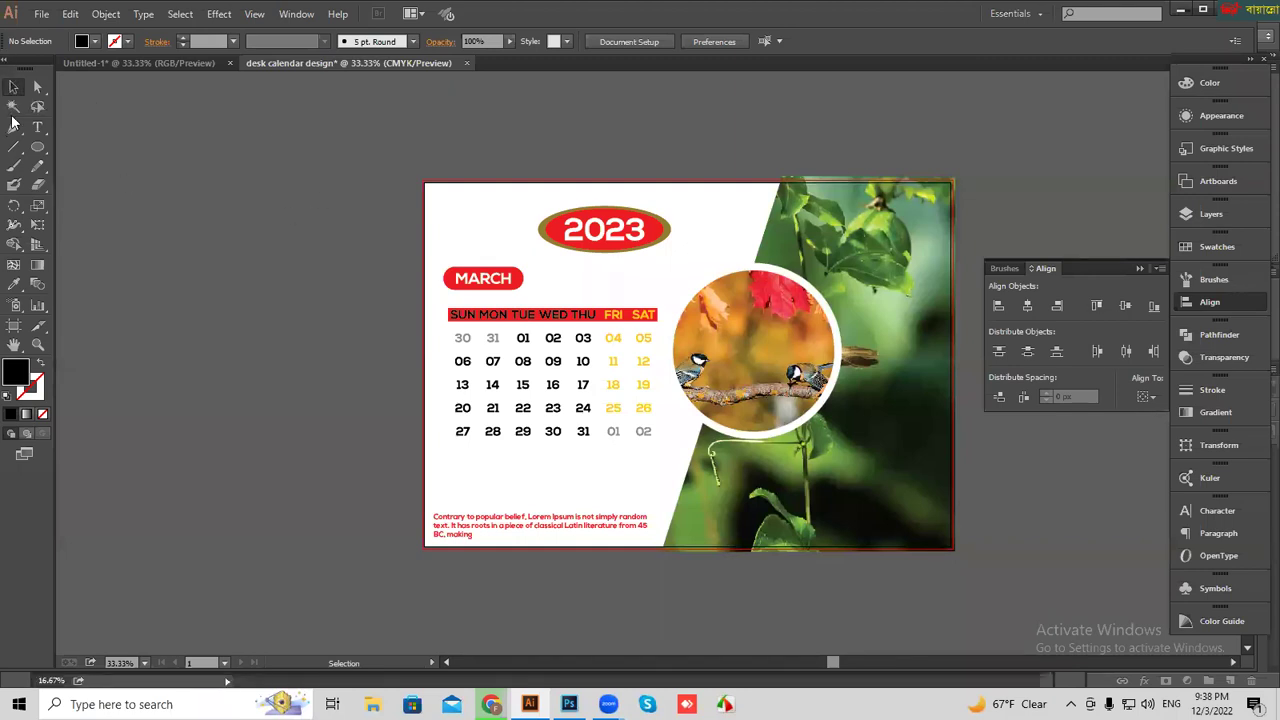
{"action": "left_click_drag", "start_coordinate": [289, 251], "coordinate": [201, 250]}
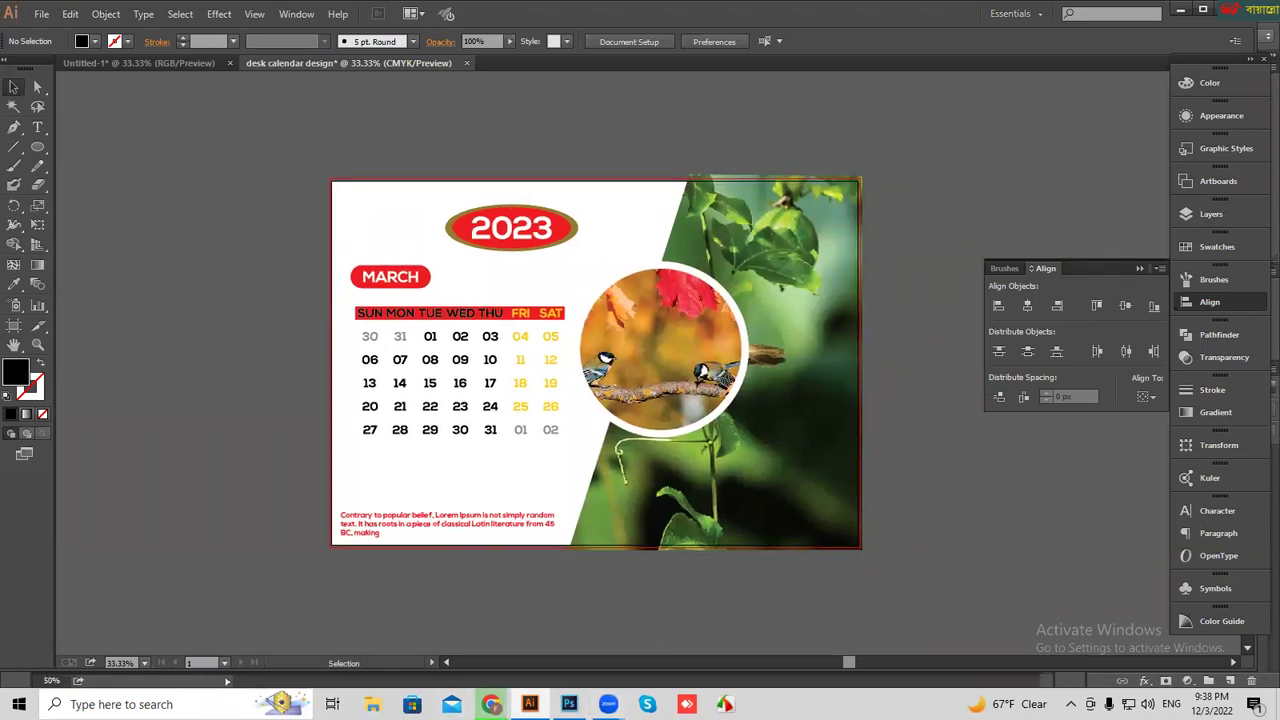
{"action": "left_click", "coordinate": [491, 704]}
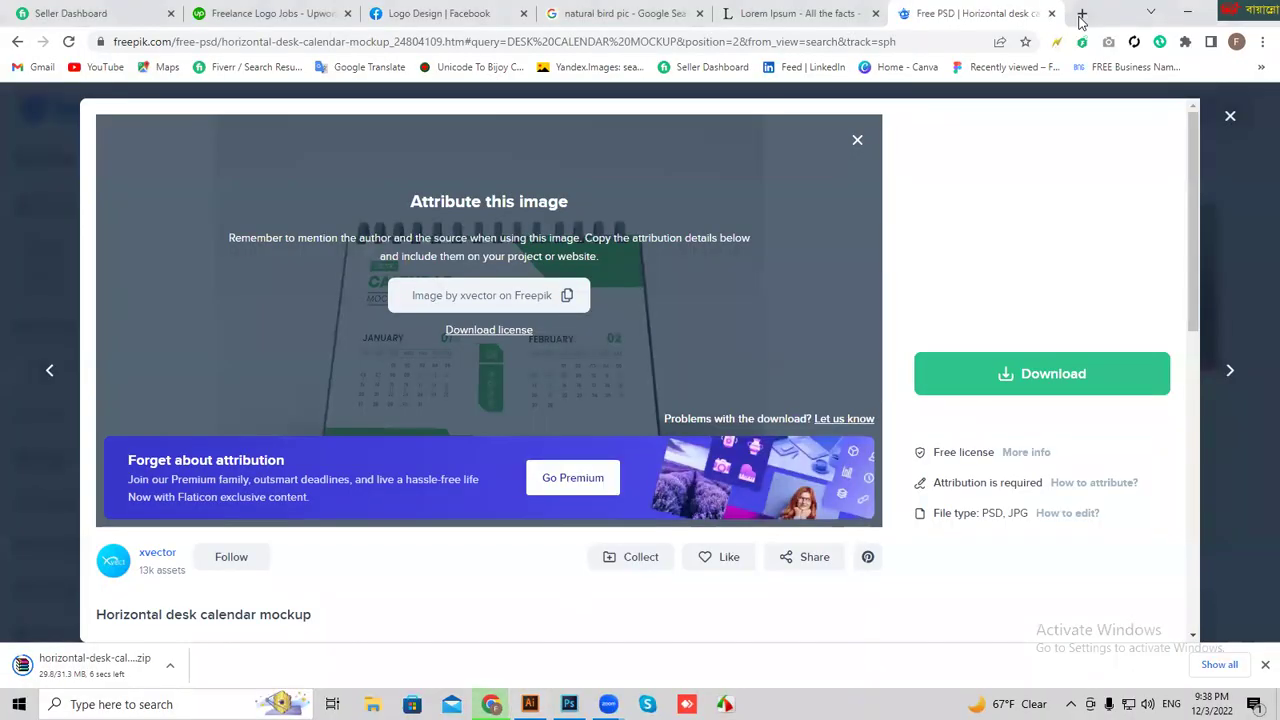
- Open the 'natural bird pic' Google Images results and scroll to the peacock wallpaper
{"action": "left_click", "coordinate": [1081, 13]}
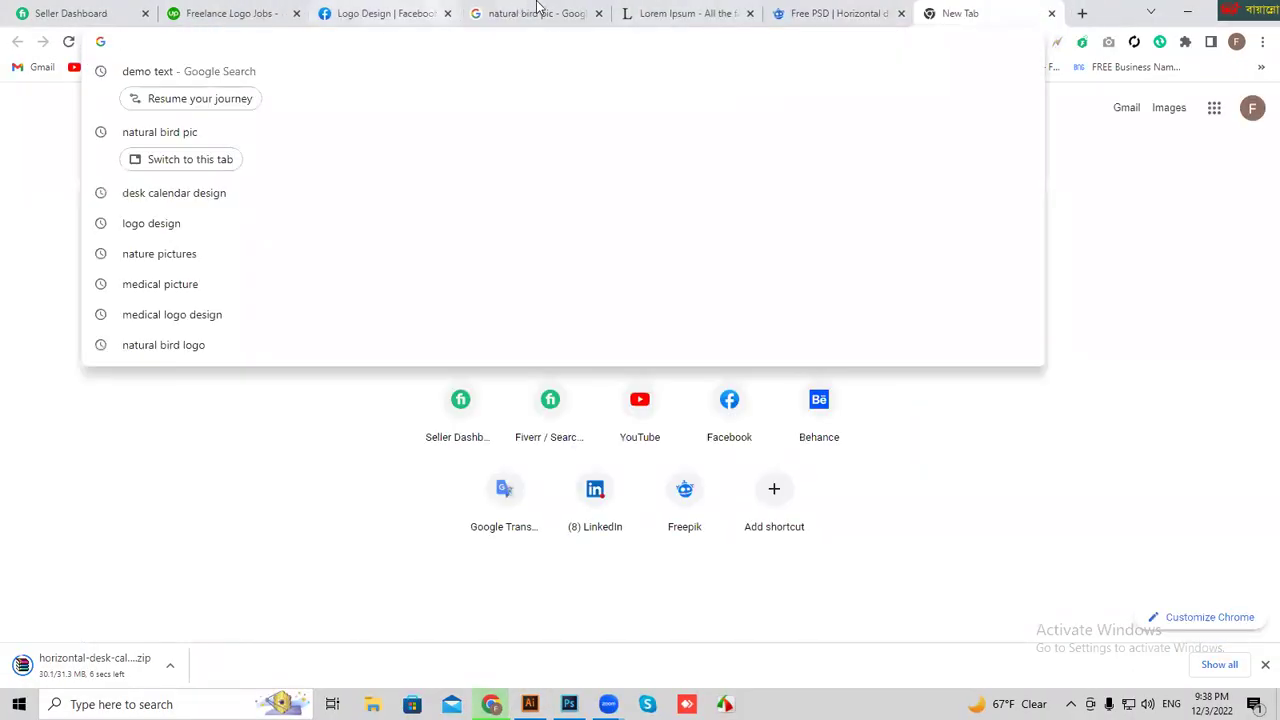
{"action": "left_click", "coordinate": [540, 13]}
{"action": "scroll", "coordinate": [790, 390], "scroll_direction": "down", "scroll_amount": 5}
{"action": "scroll", "coordinate": [432, 525], "scroll_direction": "down", "scroll_amount": 5}
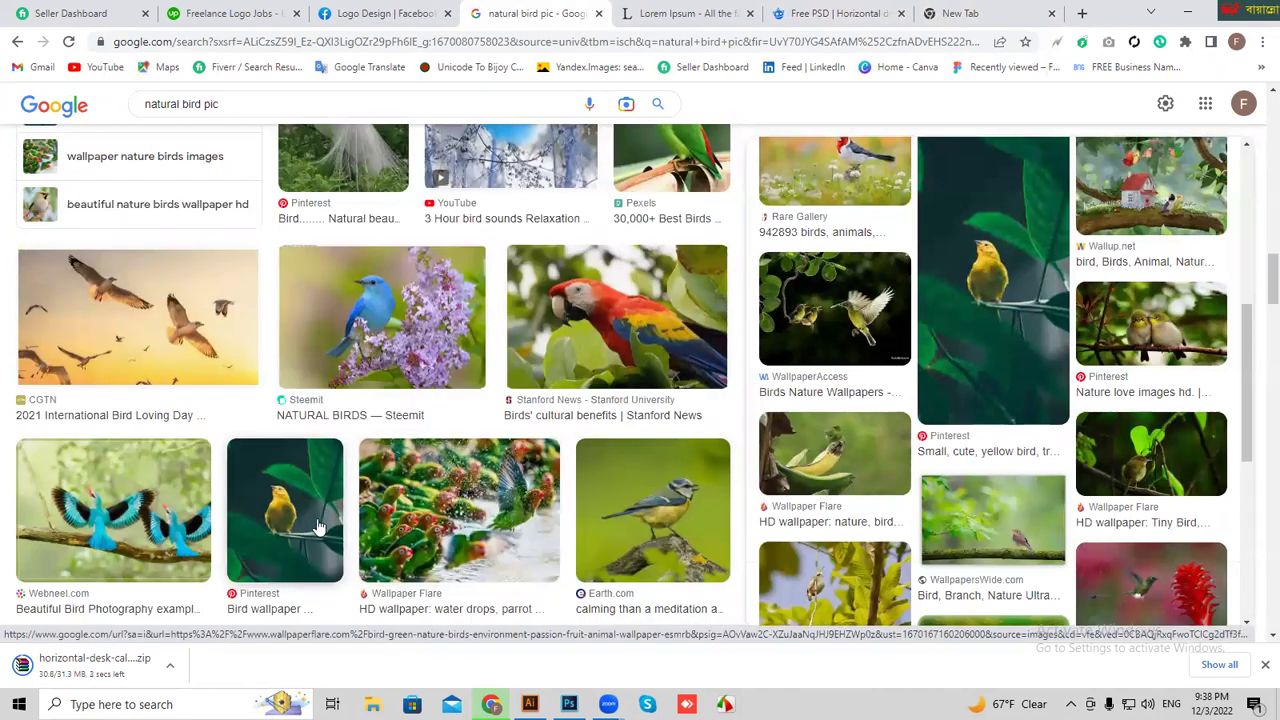
{"action": "scroll", "coordinate": [500, 520], "scroll_direction": "down", "scroll_amount": 3}
{"action": "scroll", "coordinate": [896, 445], "scroll_direction": "down", "scroll_amount": 3}
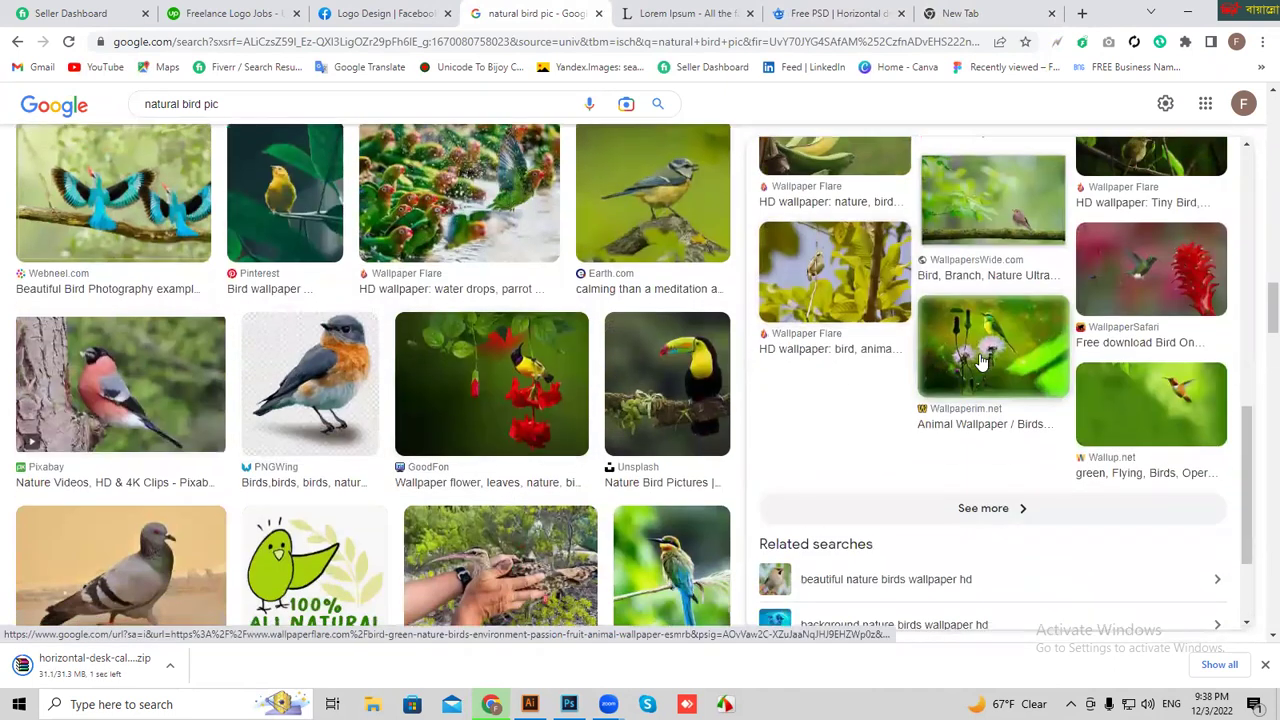
{"action": "scroll", "coordinate": [430, 470], "scroll_direction": "down", "scroll_amount": 2}
{"action": "scroll", "coordinate": [425, 470], "scroll_direction": "down", "scroll_amount": 3}
{"action": "scroll", "coordinate": [432, 504], "scroll_direction": "down", "scroll_amount": 3}
{"action": "scroll", "coordinate": [500, 490], "scroll_direction": "down", "scroll_amount": 1}
{"action": "scroll", "coordinate": [535, 478], "scroll_direction": "down", "scroll_amount": 3}
{"action": "scroll", "coordinate": [500, 500], "scroll_direction": "down", "scroll_amount": 2}
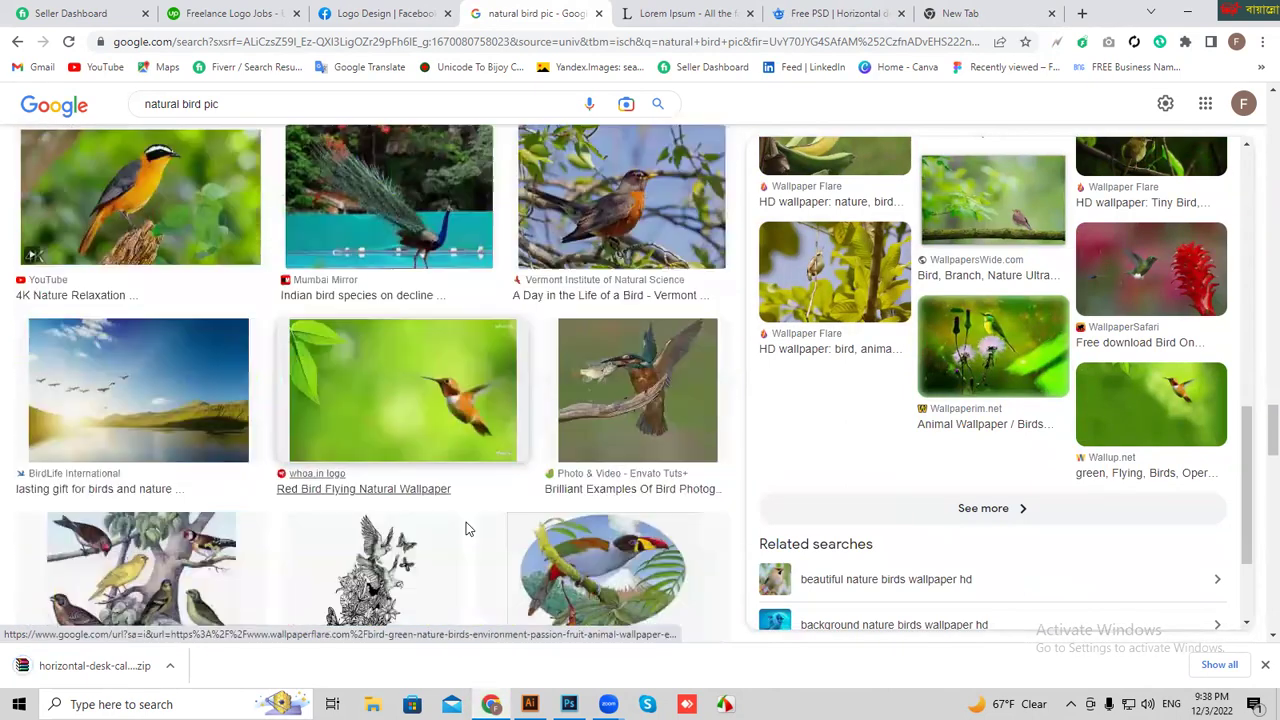
{"action": "scroll", "coordinate": [466, 522], "scroll_direction": "down", "scroll_amount": 2}
{"action": "scroll", "coordinate": [466, 522], "scroll_direction": "down", "scroll_amount": 1}
{"action": "scroll", "coordinate": [466, 528], "scroll_direction": "down", "scroll_amount": 2}
{"action": "scroll", "coordinate": [466, 530], "scroll_direction": "down", "scroll_amount": 2}
{"action": "scroll", "coordinate": [466, 530], "scroll_direction": "down", "scroll_amount": 4}
{"action": "scroll", "coordinate": [466, 530], "scroll_direction": "down", "scroll_amount": 3}
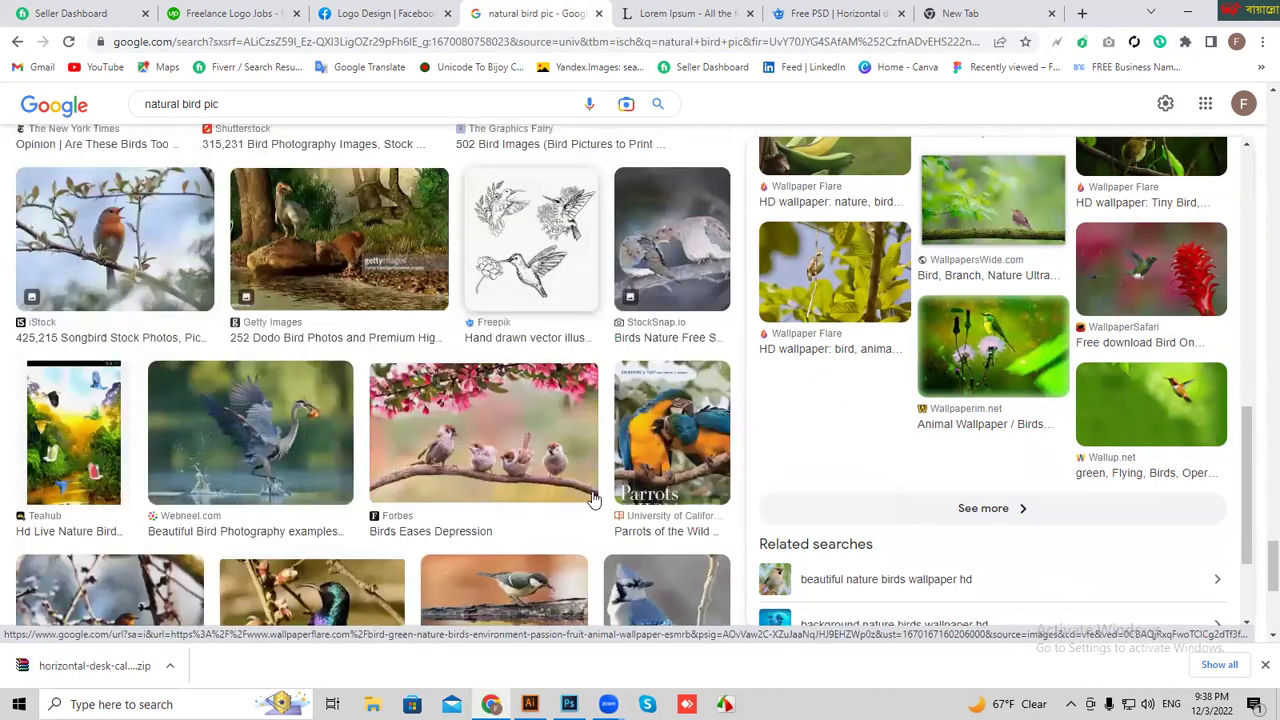
{"action": "scroll", "coordinate": [562, 499], "scroll_direction": "down", "scroll_amount": 4}
{"action": "scroll", "coordinate": [1210, 300], "scroll_direction": "up", "scroll_amount": 3}
{"action": "scroll", "coordinate": [1210, 283], "scroll_direction": "up", "scroll_amount": 3}
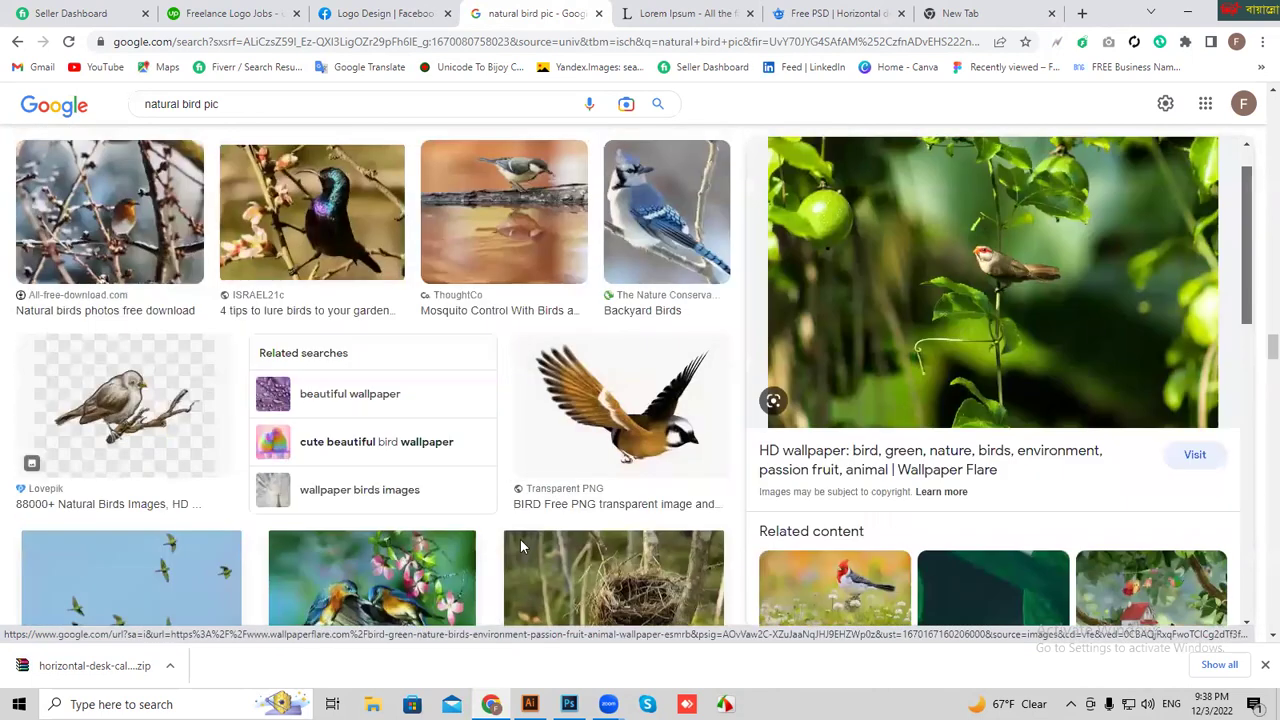
{"action": "scroll", "coordinate": [465, 540], "scroll_direction": "down", "scroll_amount": 3}
{"action": "scroll", "coordinate": [465, 540], "scroll_direction": "down", "scroll_amount": 3}
{"action": "scroll", "coordinate": [463, 540], "scroll_direction": "down", "scroll_amount": 3}
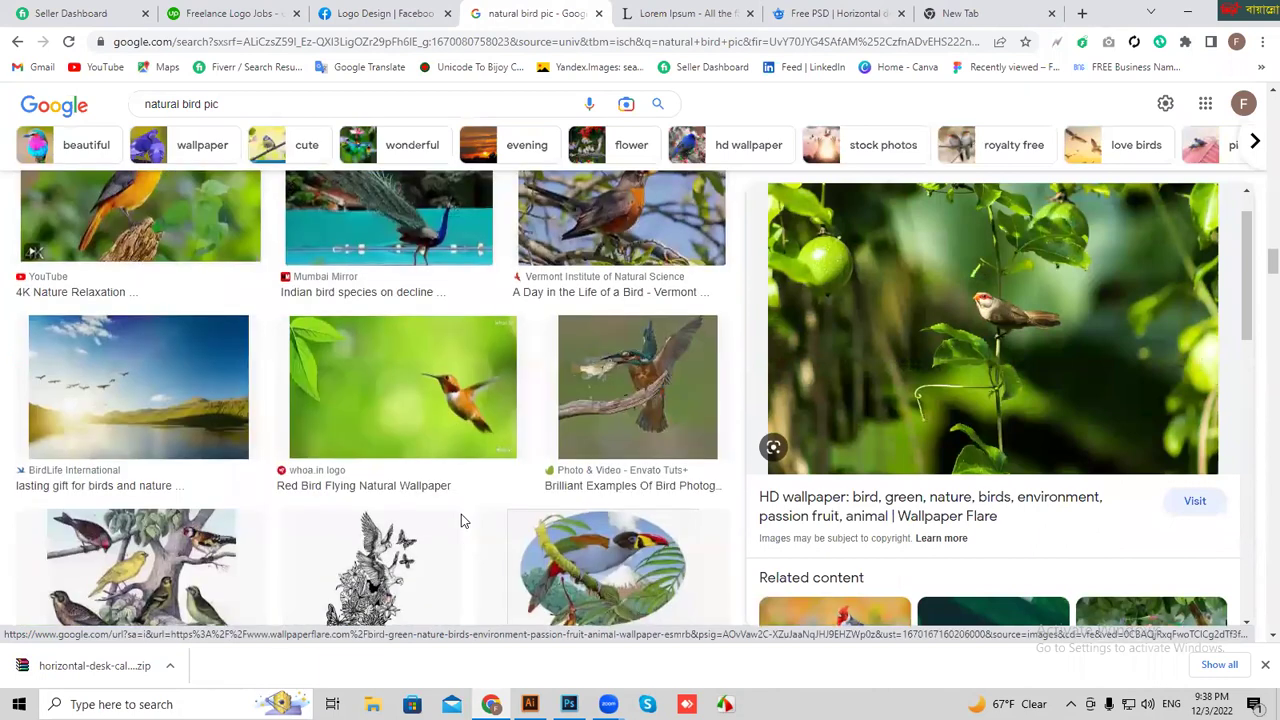
{"action": "scroll", "coordinate": [462, 540], "scroll_direction": "down", "scroll_amount": 3}
- Preview the peacock wallpaper and copy the image
{"action": "left_click", "coordinate": [440, 400]}
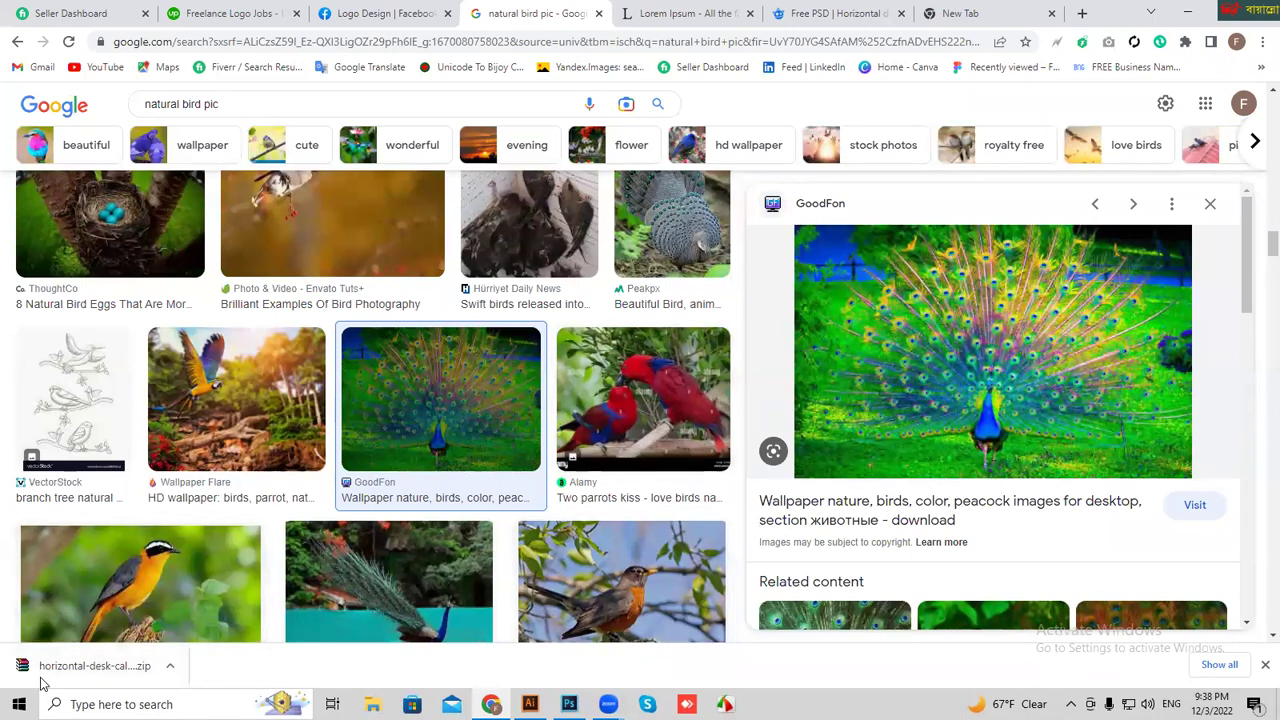
{"action": "right_click", "coordinate": [925, 298]}
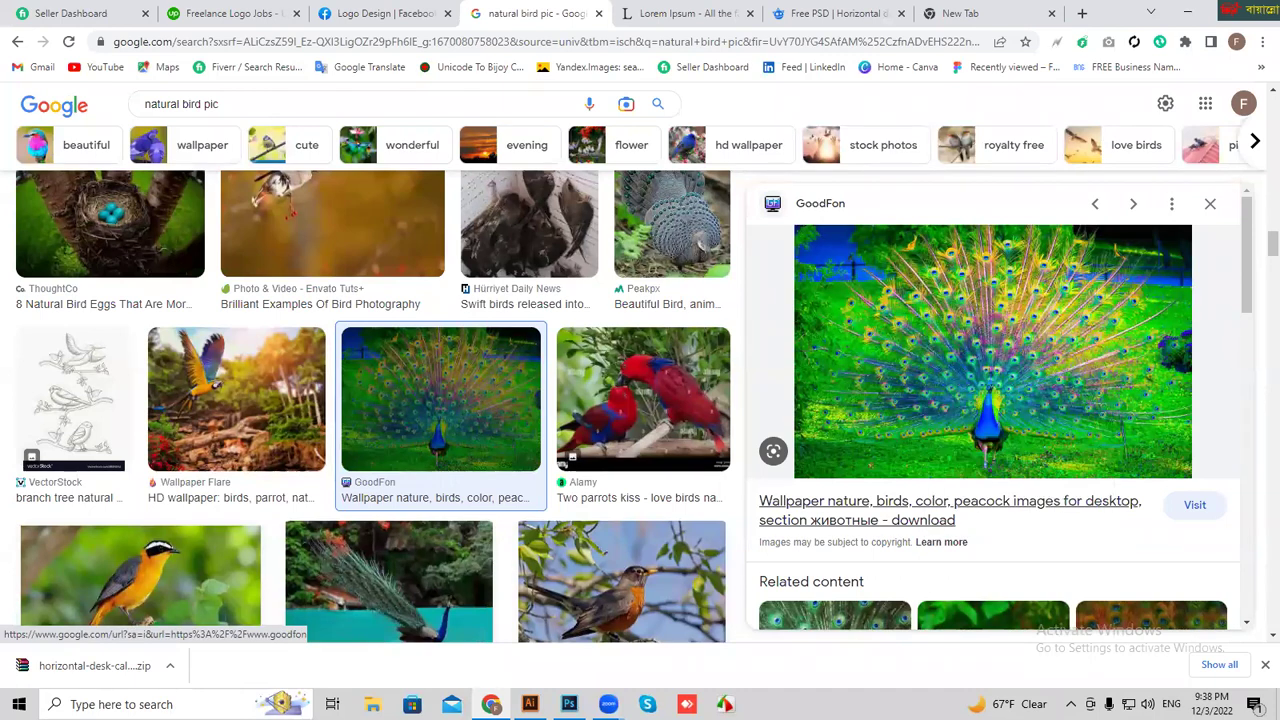
{"action": "key", "text": "alt+Tab"}
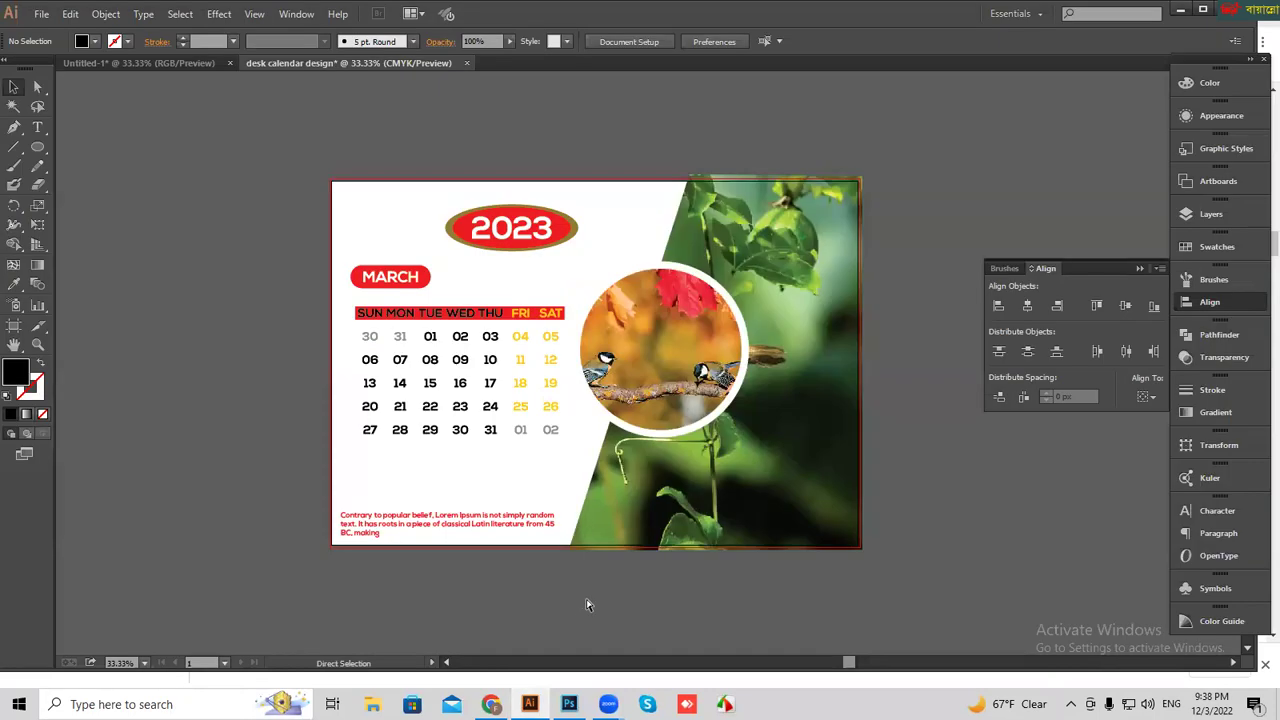
- Paste the peacock photo, scale it over the whole artboard and send it to the back
{"action": "key", "text": "ctrl+v"}
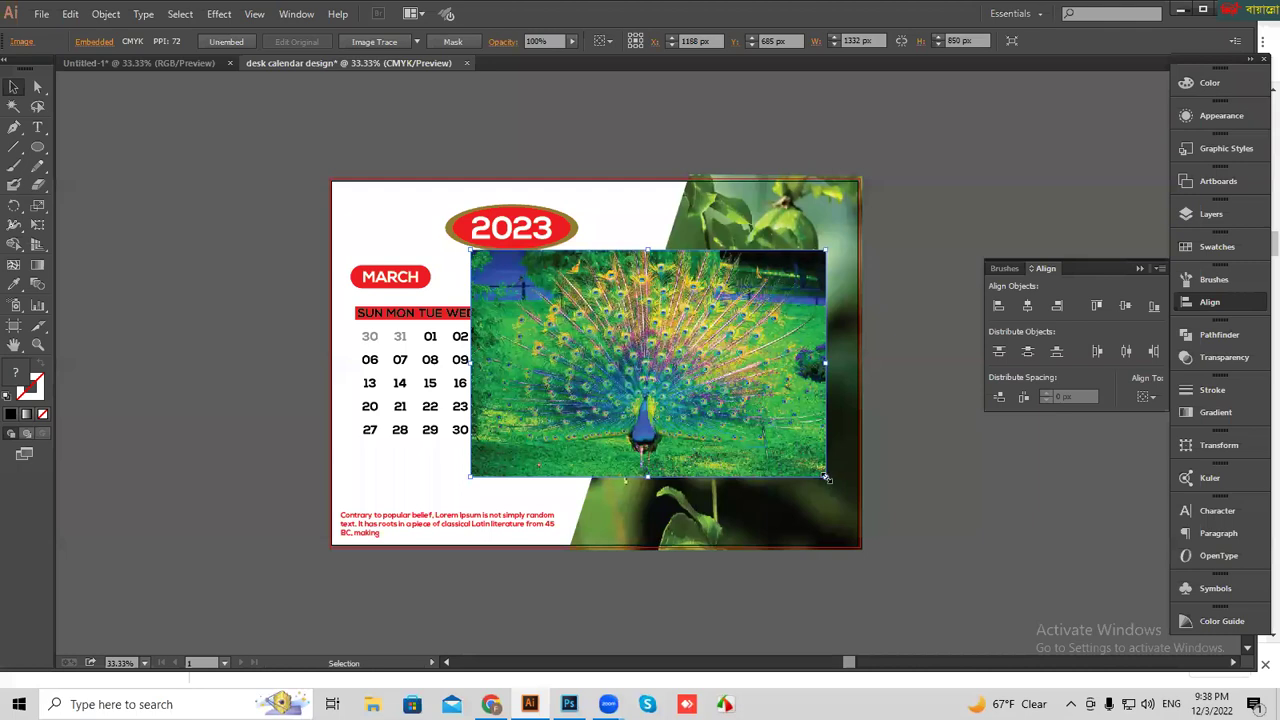
{"action": "left_click_drag", "start_coordinate": [826, 478], "coordinate": [928, 571]}
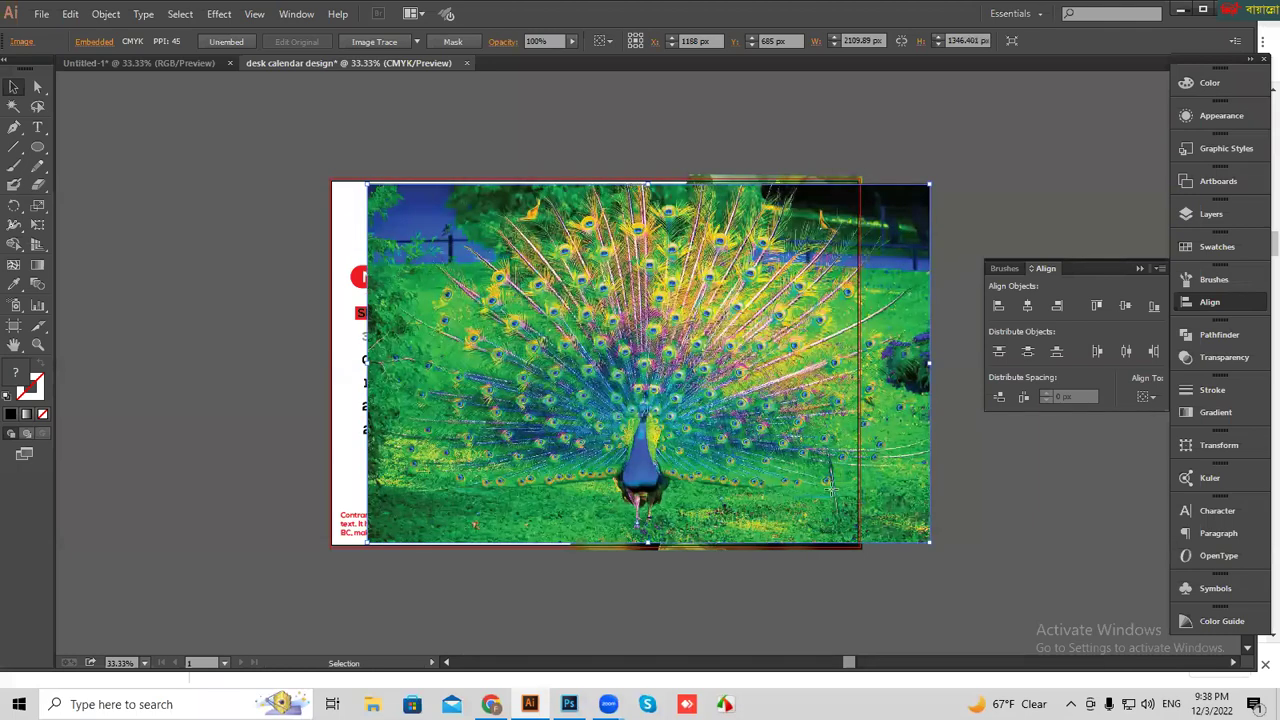
{"action": "left_click_drag", "start_coordinate": [787, 494], "coordinate": [785, 486]}
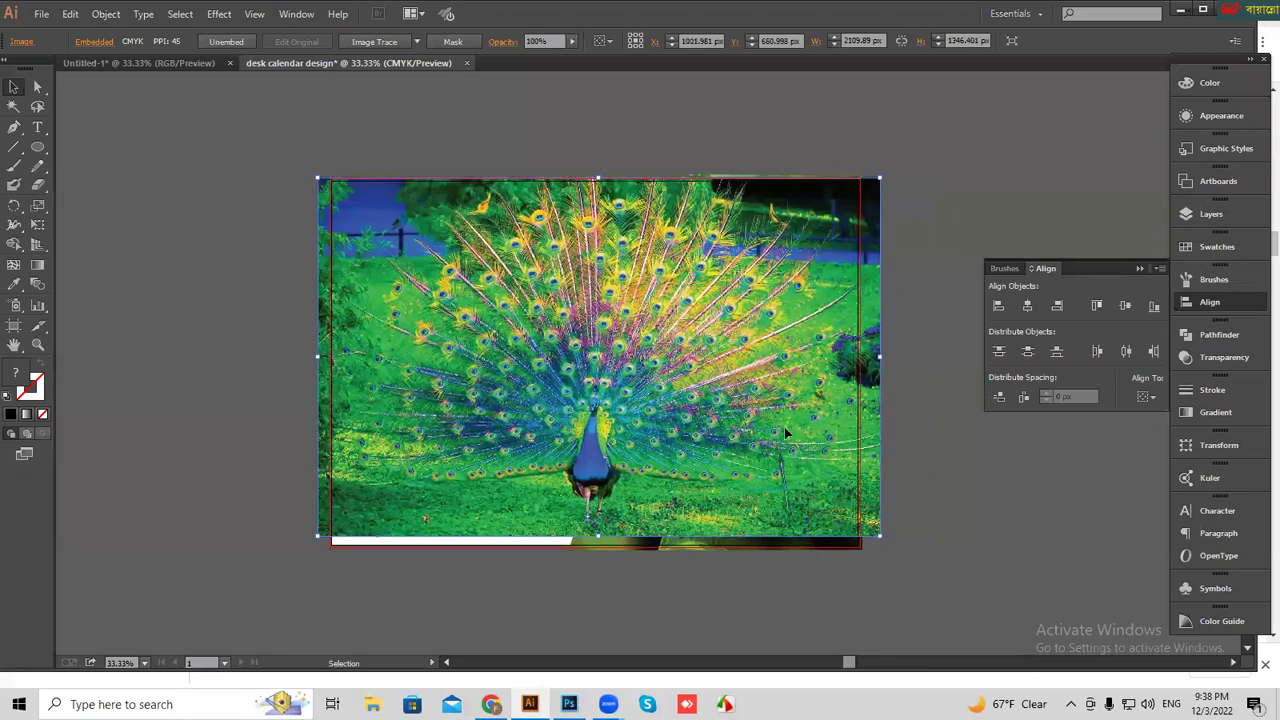
{"action": "right_click", "coordinate": [784, 427]}
{"action": "left_click", "coordinate": [960, 527]}
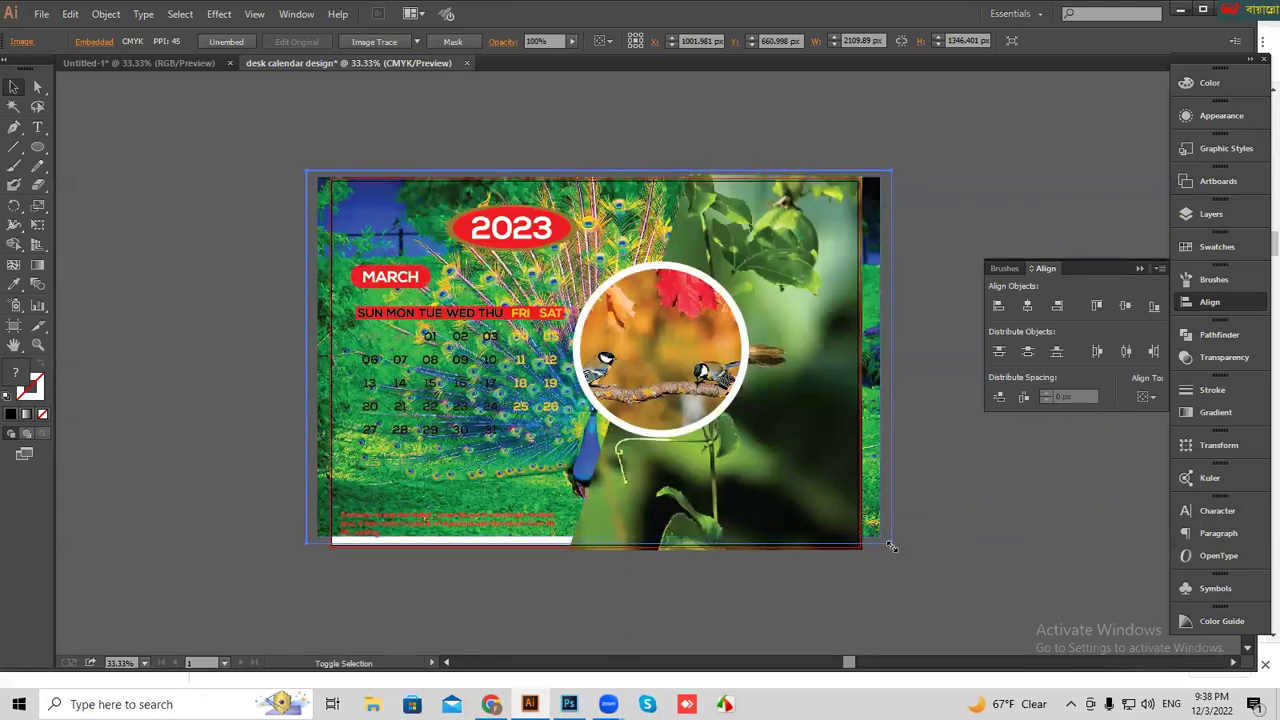
{"action": "left_click_drag", "start_coordinate": [881, 540], "coordinate": [891, 543]}
{"action": "left_click", "coordinate": [848, 522]}
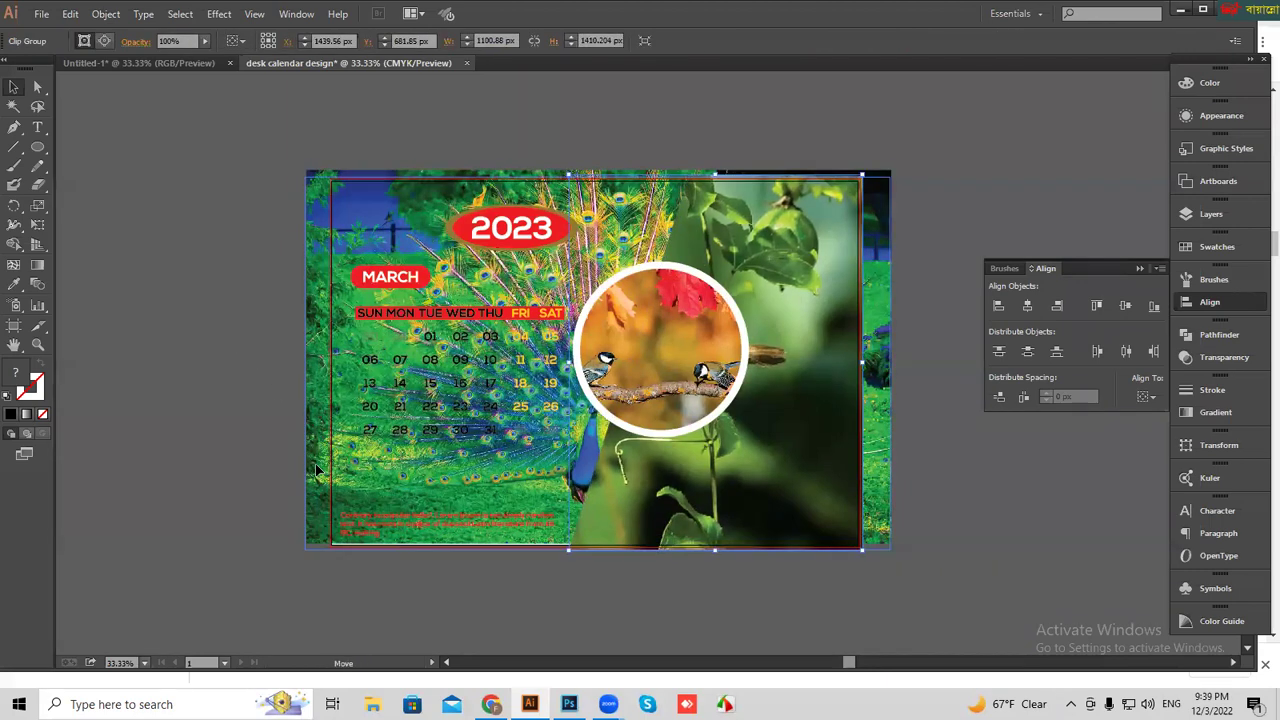
{"action": "key", "text": "ctrl+z"}
- Lower the peacock image's opacity to about 20% so it shows faintly
{"action": "left_click", "coordinate": [550, 41]}
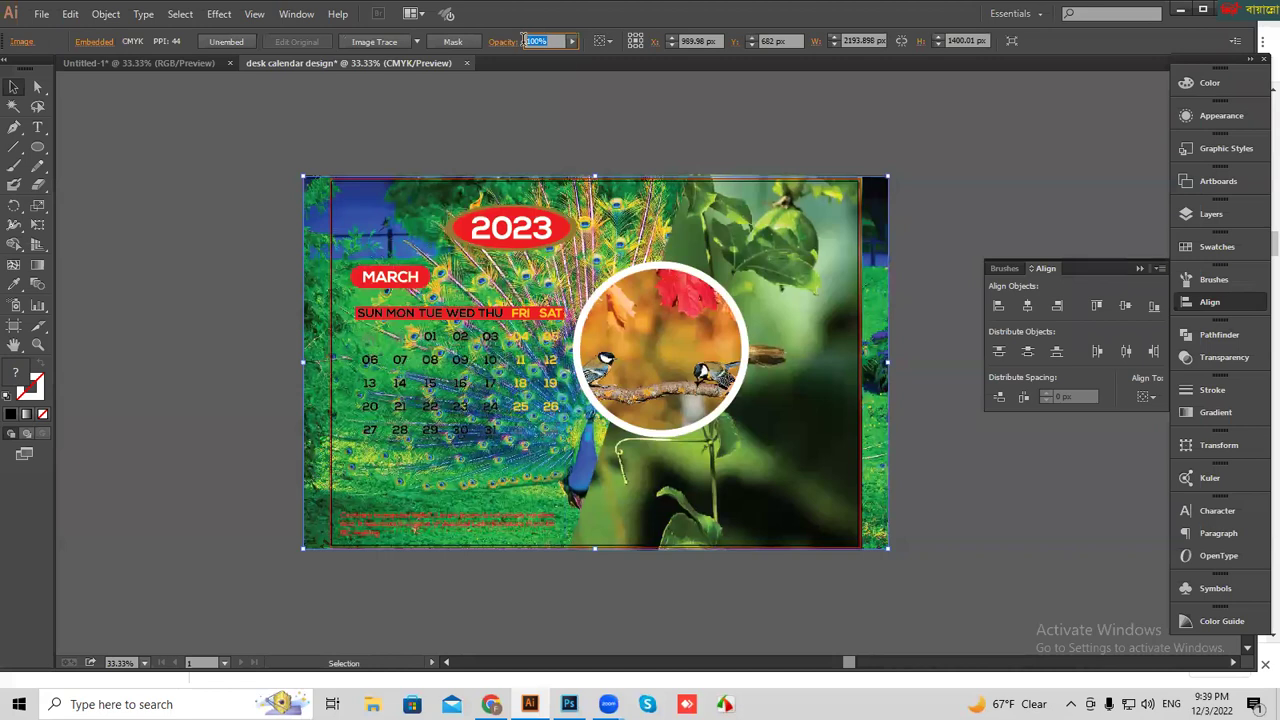
{"action": "type", "text": "0"}
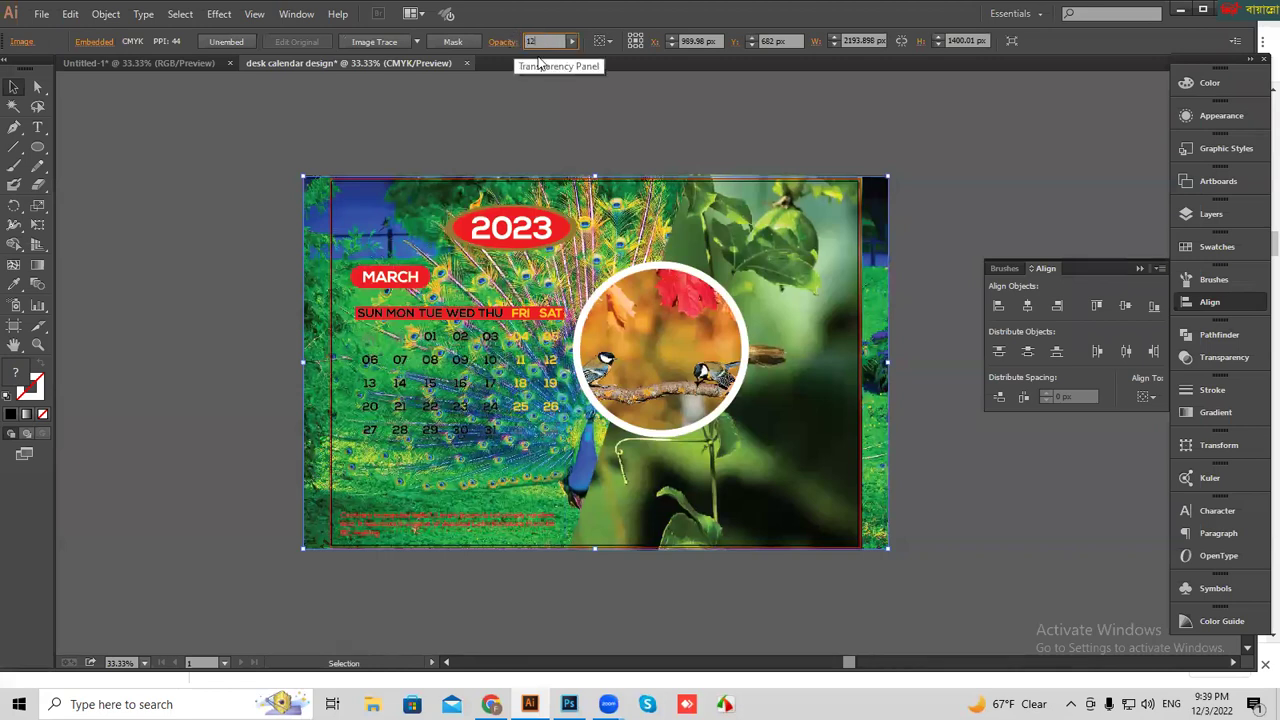
{"action": "key", "text": "Return"}
{"action": "left_click", "coordinate": [779, 114]}
{"action": "left_click", "coordinate": [629, 214]}
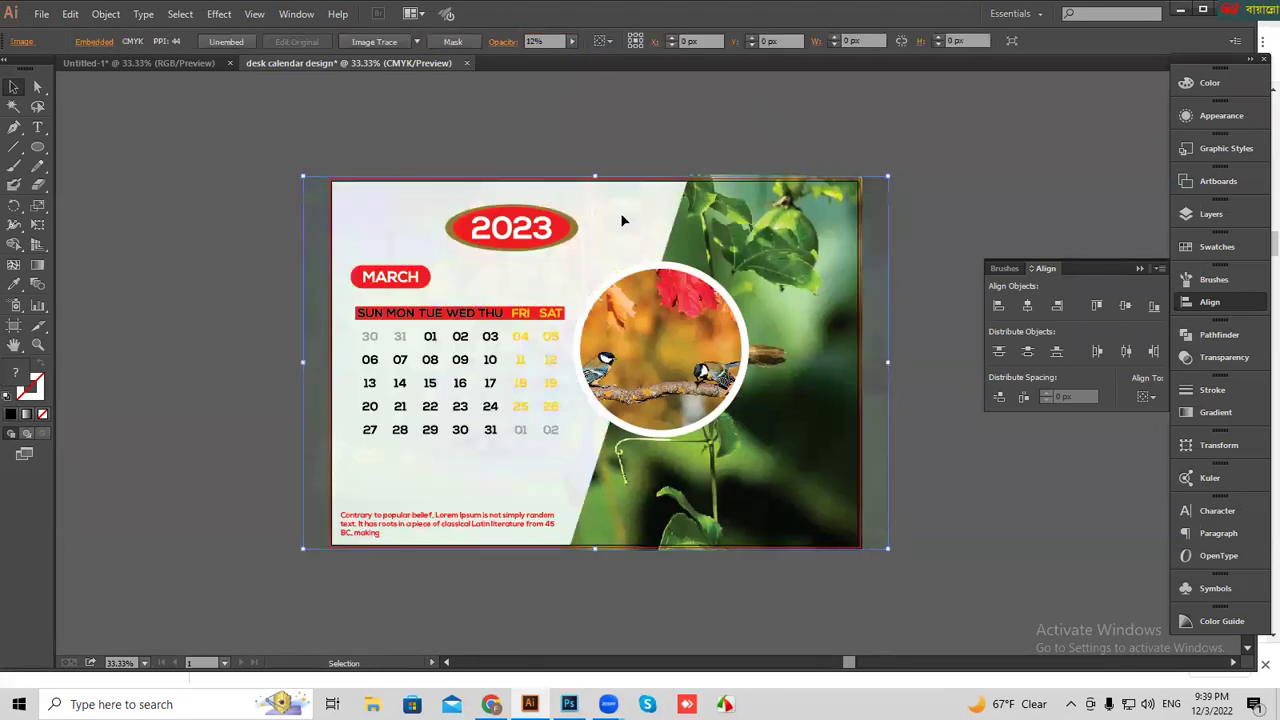
{"action": "scroll", "coordinate": [550, 41], "scroll_direction": "up", "scroll_amount": 4}
{"action": "scroll", "coordinate": [550, 41], "scroll_direction": "up", "scroll_amount": 4}
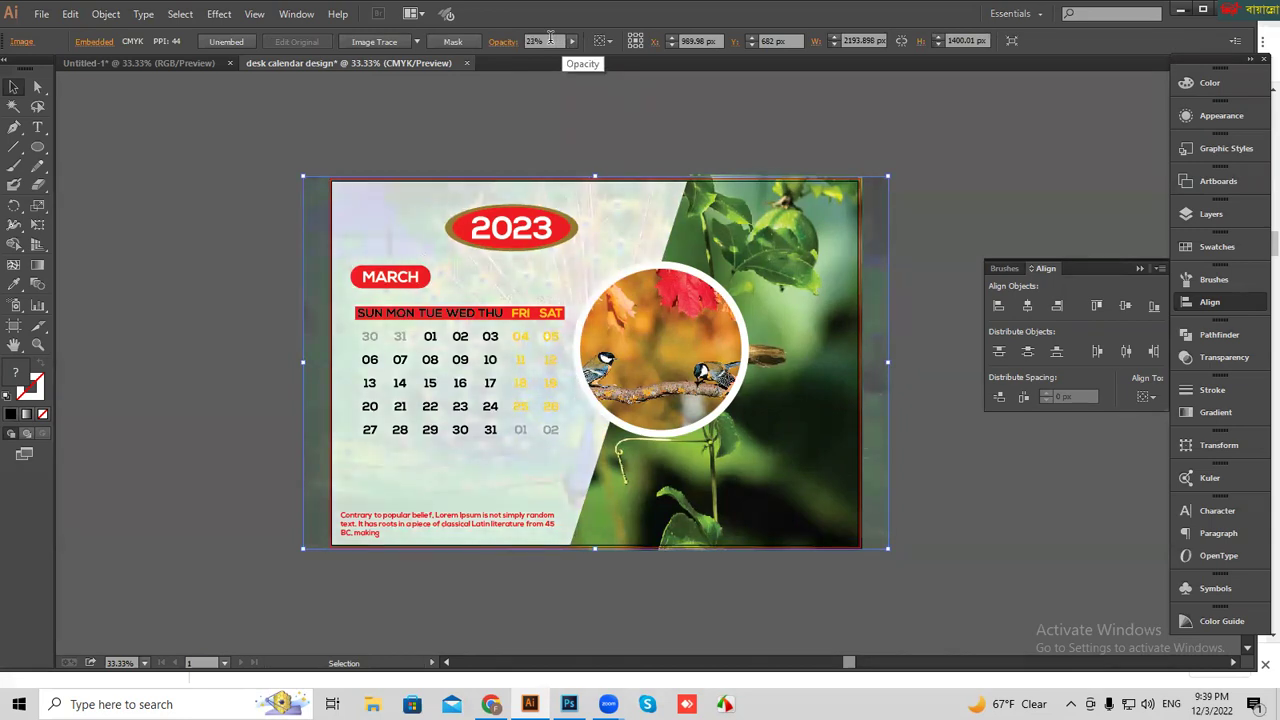
{"action": "left_click", "coordinate": [624, 101]}
- Draw an artboard-sized rectangle and send it behind the calendar artwork
{"action": "left_click", "coordinate": [37, 150]}
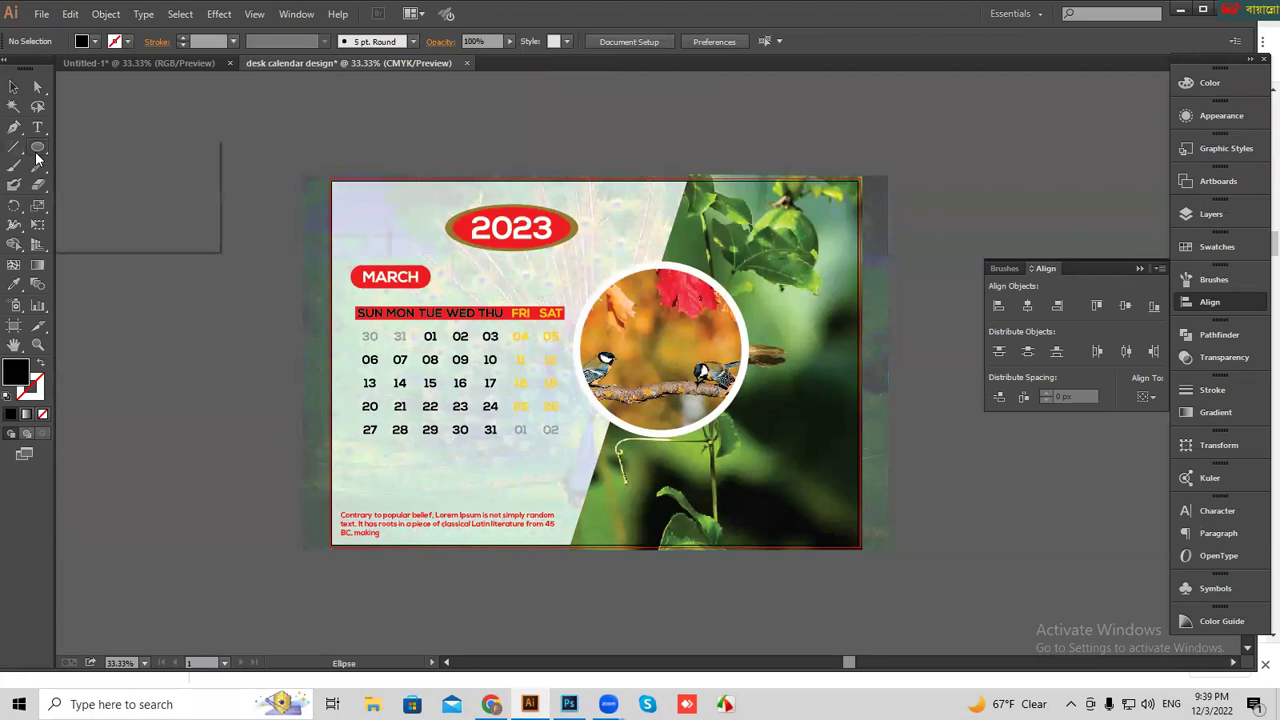
{"action": "left_click", "coordinate": [69, 144]}
{"action": "mouse_move", "coordinate": [311, 166]}
{"action": "left_mouse_down"}
{"action": "mouse_move", "coordinate": [848, 568]}
{"action": "mouse_move", "coordinate": [888, 570]}
{"action": "left_mouse_up"}
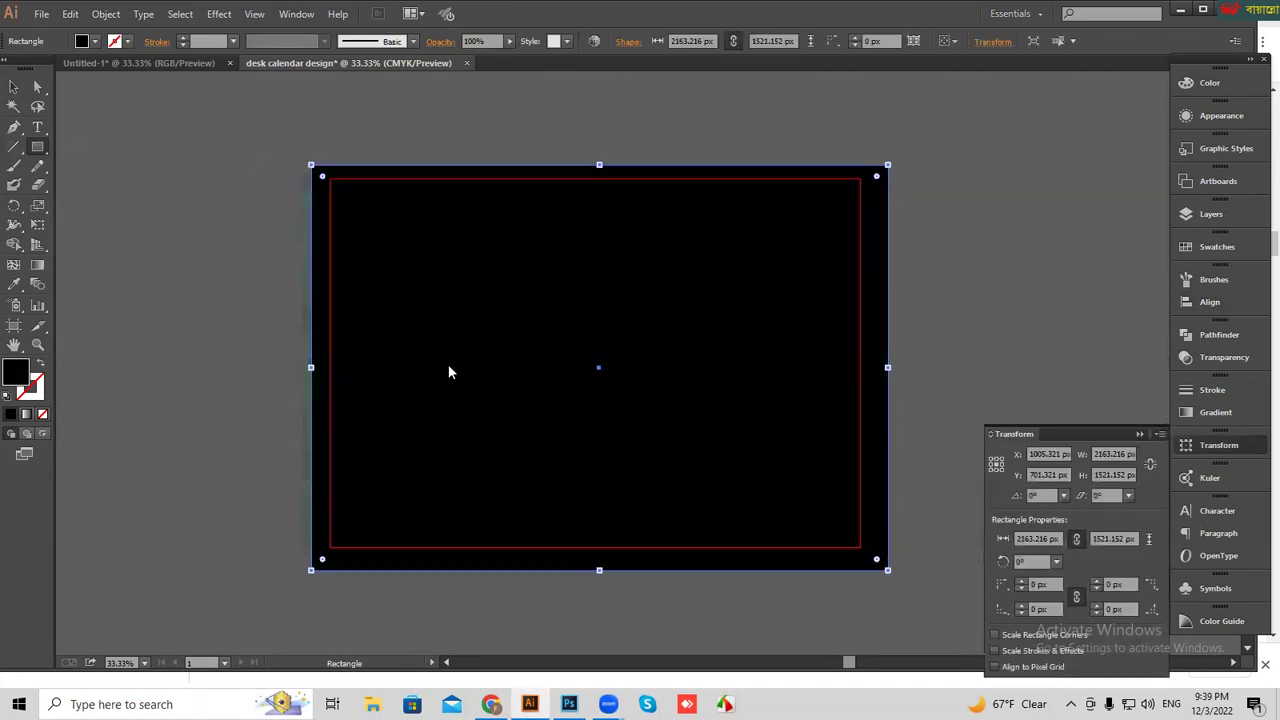
{"action": "right_click", "coordinate": [449, 372]}
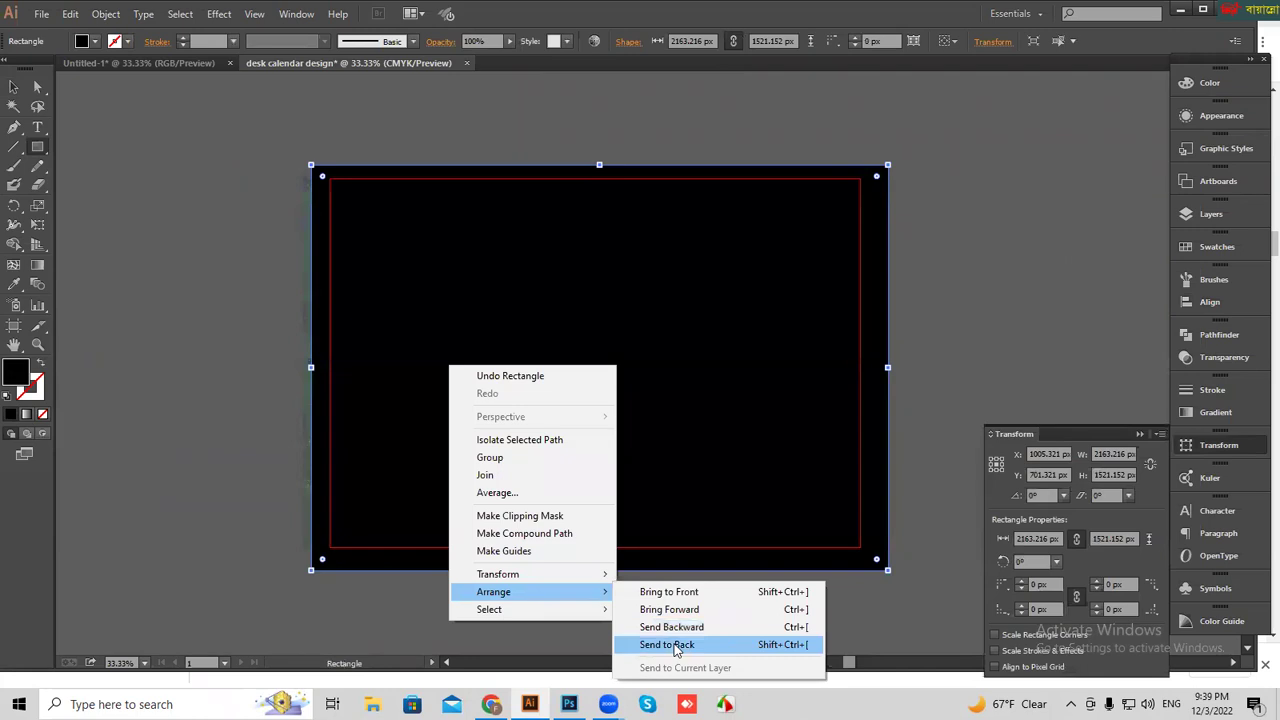
{"action": "left_click", "coordinate": [676, 646]}
- Try teal-green, red, purple and light blue fills on the background rectangle
{"action": "left_click", "coordinate": [1205, 83]}
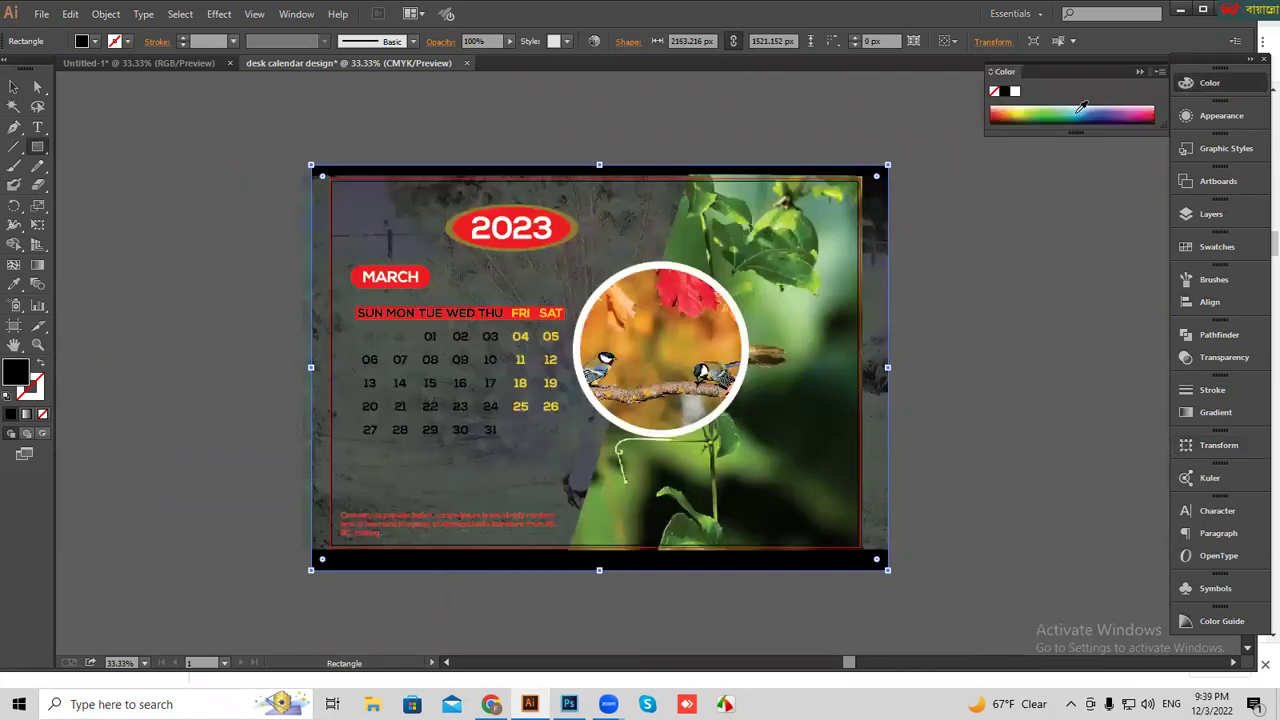
{"action": "left_click", "coordinate": [1081, 107]}
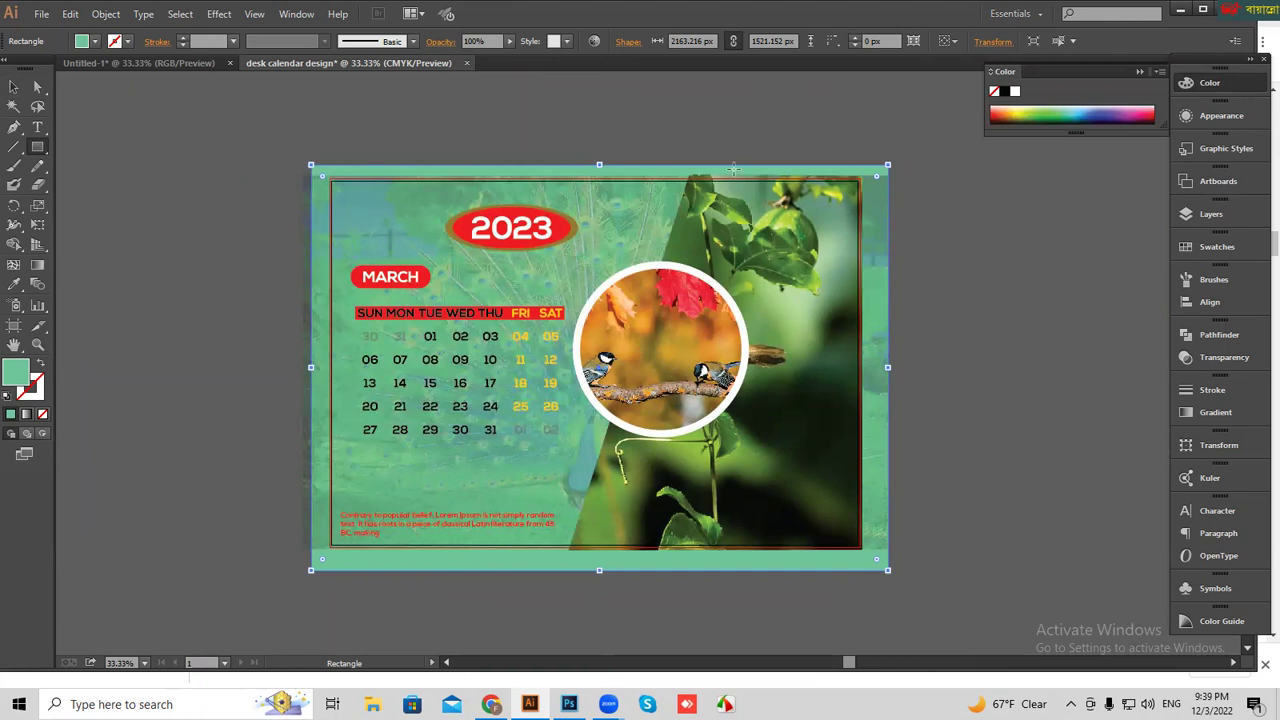
{"action": "left_click", "coordinate": [997, 112]}
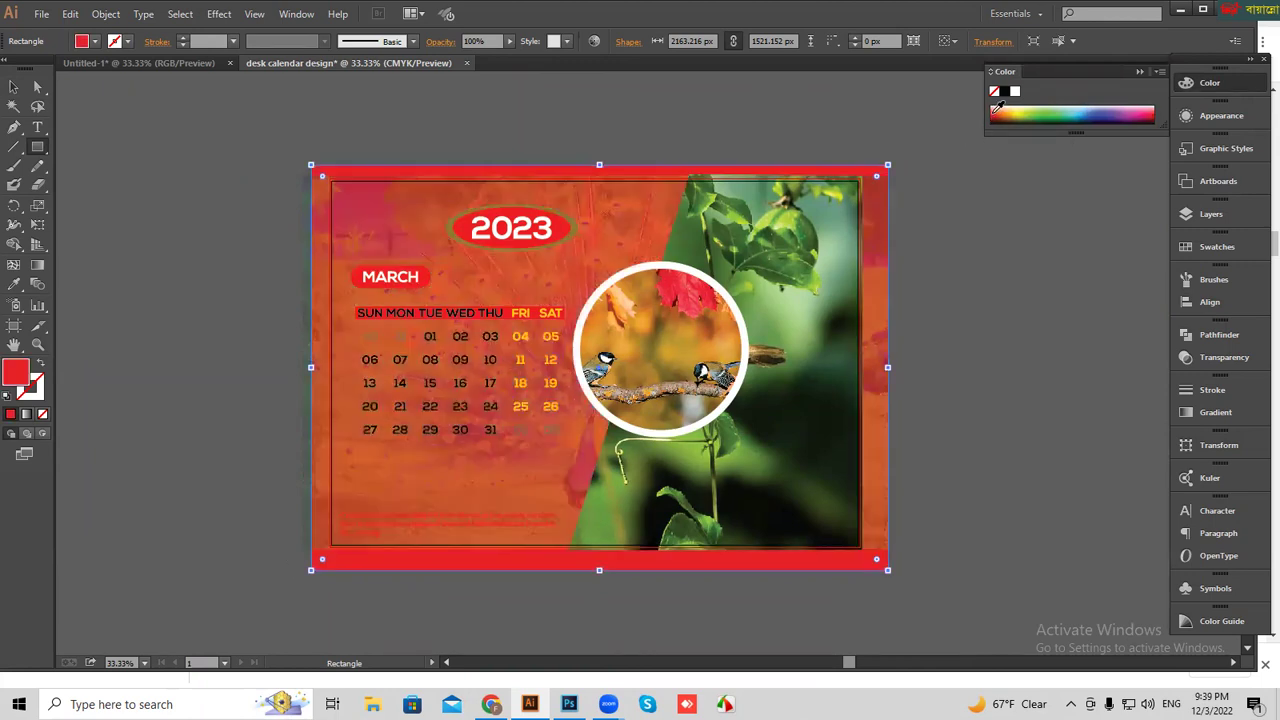
{"action": "left_click", "coordinate": [1112, 109]}
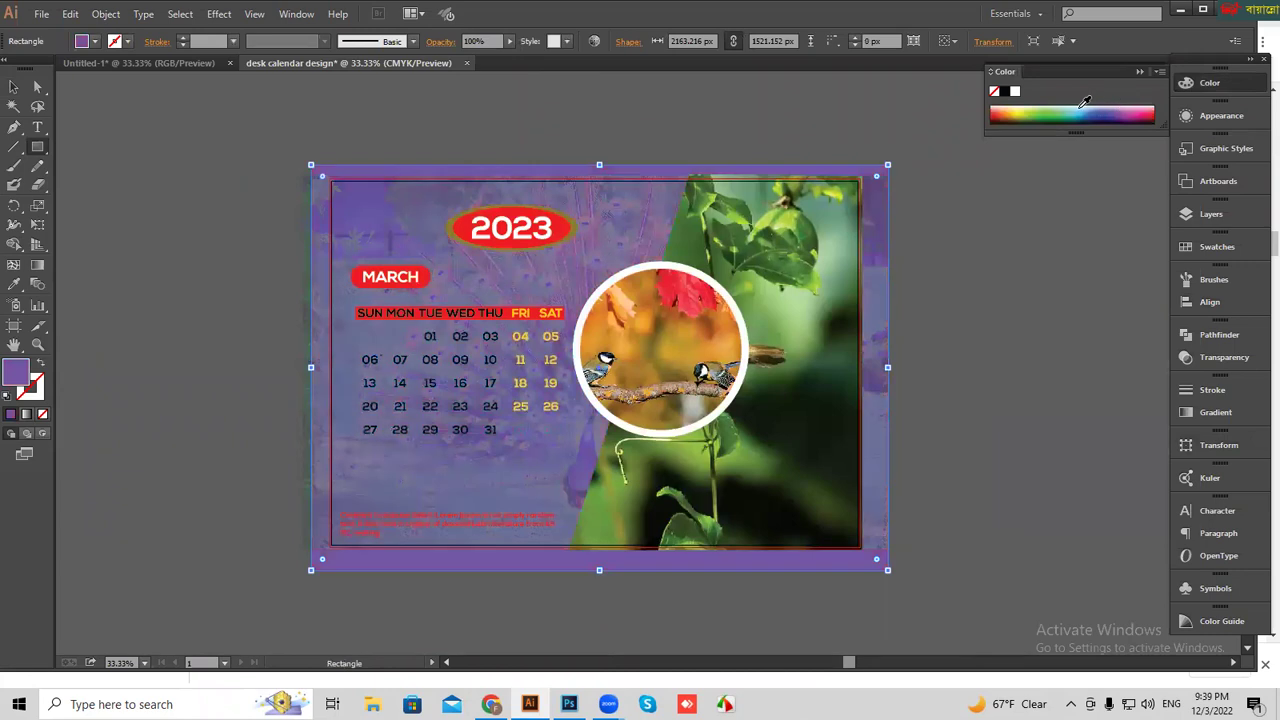
{"action": "left_click", "coordinate": [1082, 105]}
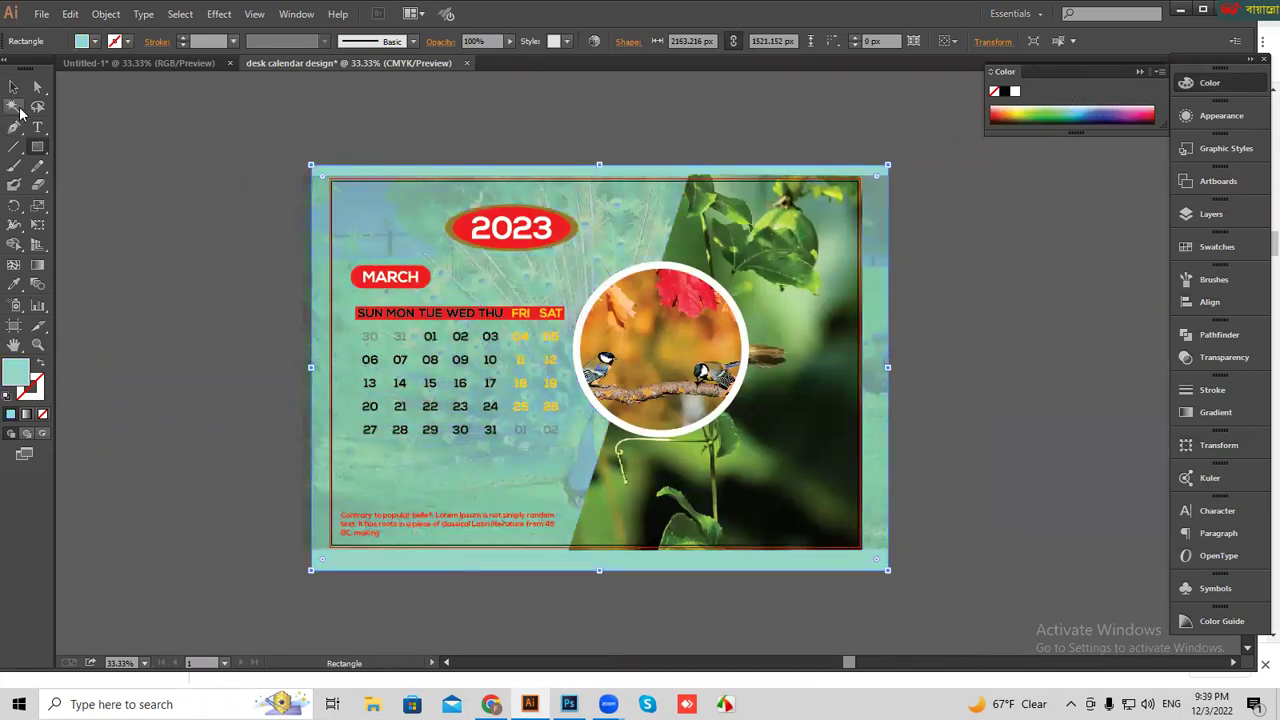
{"action": "left_click", "coordinate": [13, 87]}
{"action": "key", "text": "ctrl+equal"}
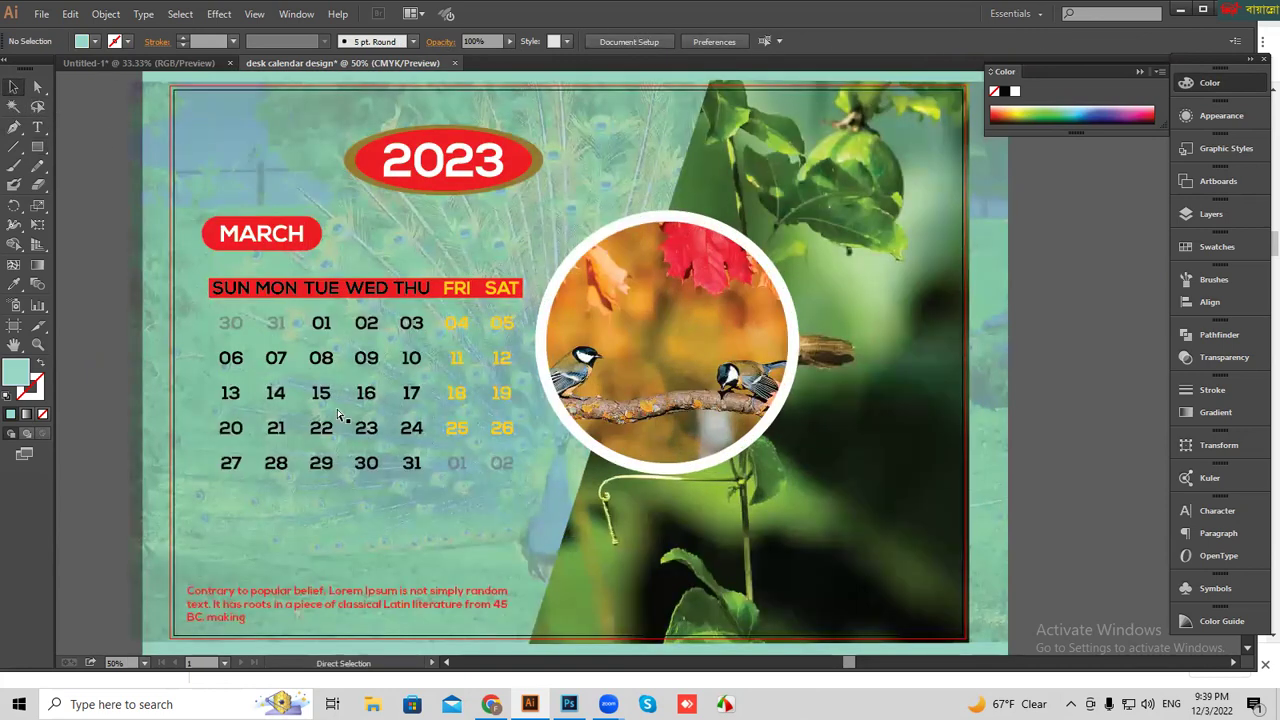
{"action": "key", "text": "ctrl+minus"}
{"action": "key", "text": "ctrl+minus"}
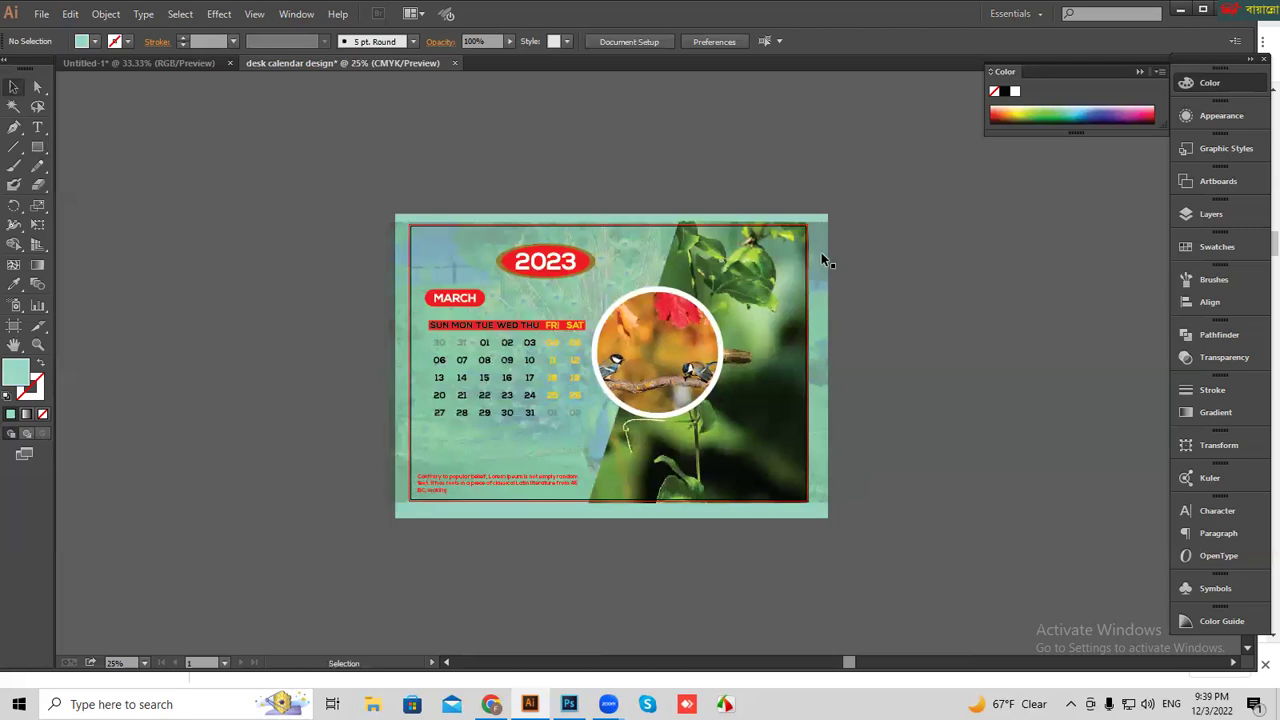
- Try pale yellow, dark olive and white fills on the background rectangle
{"action": "left_click", "coordinate": [820, 215]}
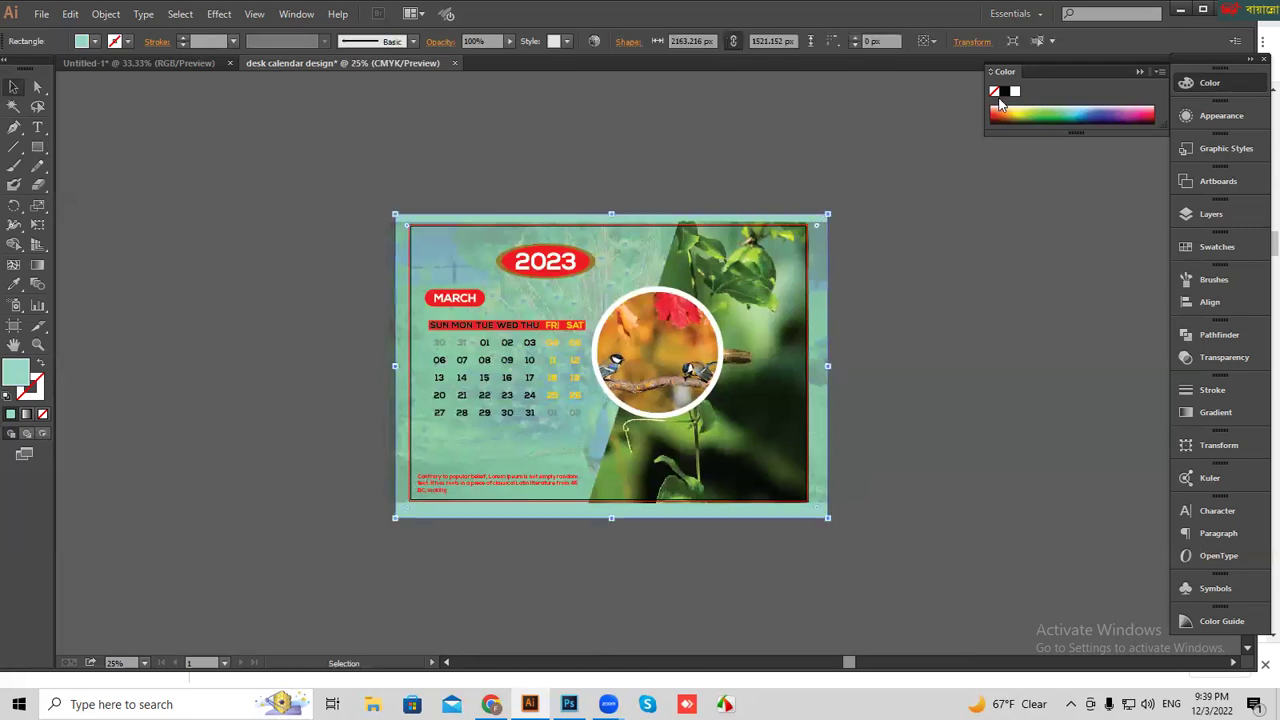
{"action": "left_click", "coordinate": [1014, 106]}
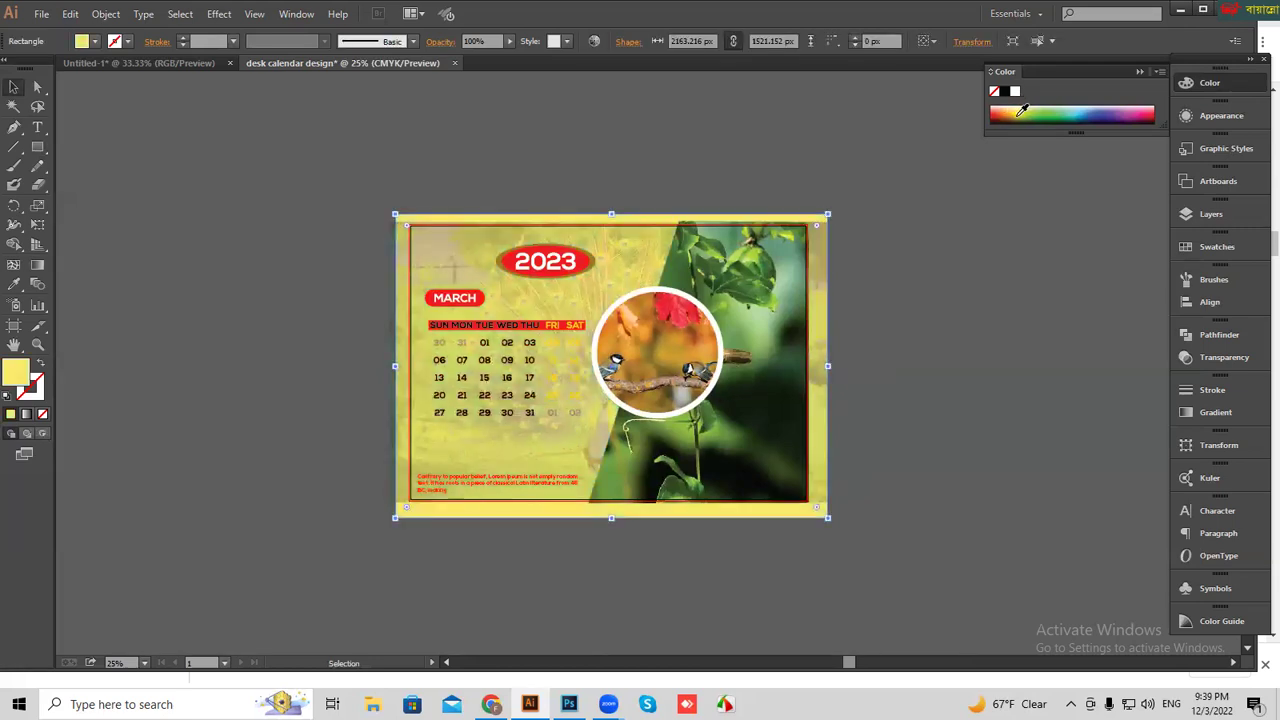
{"action": "left_click", "coordinate": [1021, 111]}
{"action": "left_click", "coordinate": [1016, 92]}
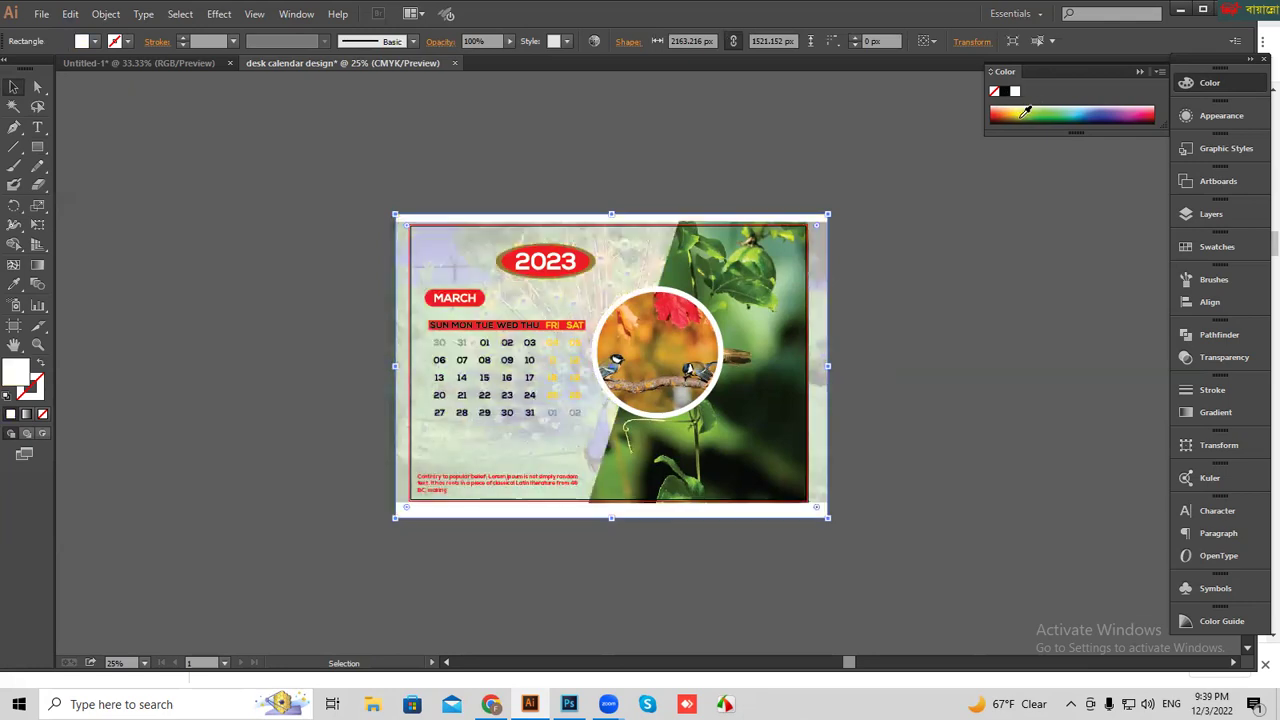
{"action": "left_click", "coordinate": [1022, 112]}
{"action": "left_click", "coordinate": [1016, 92]}
- Try navy, cyan and pink fills, ending on pale yellow
{"action": "left_click", "coordinate": [1101, 112]}
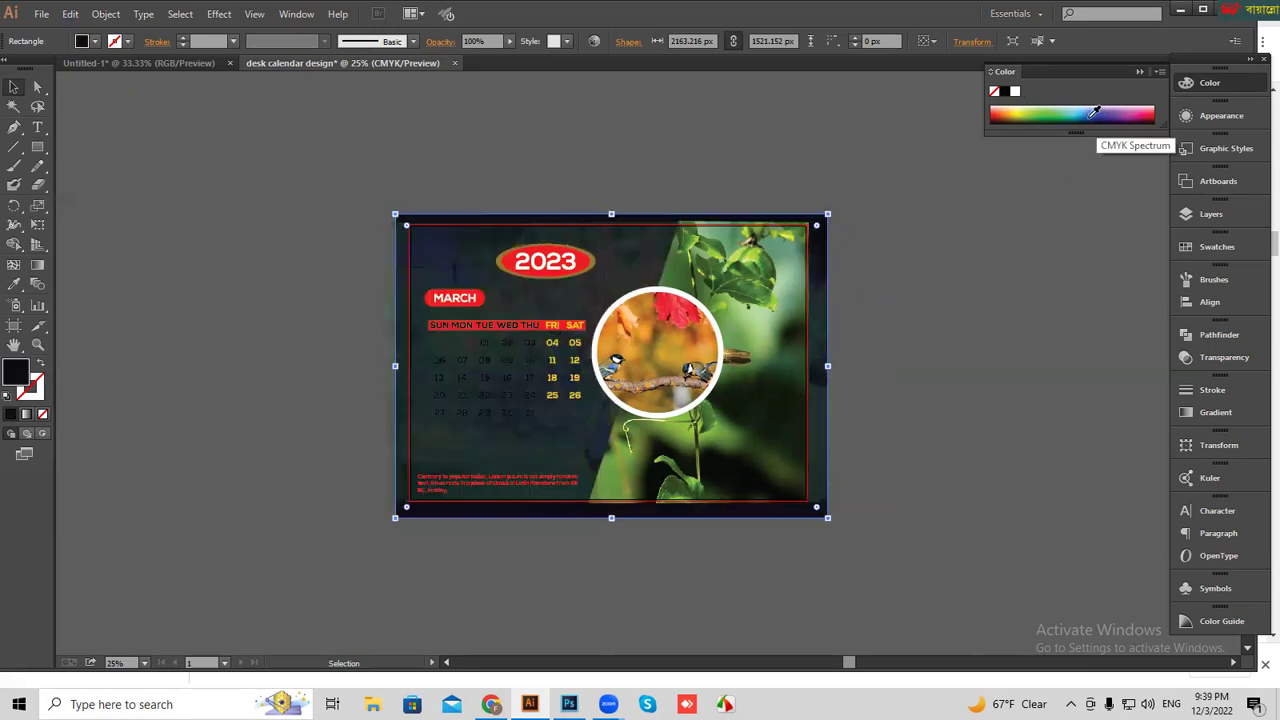
{"action": "left_click", "coordinate": [1075, 103]}
{"action": "left_click", "coordinate": [1128, 104]}
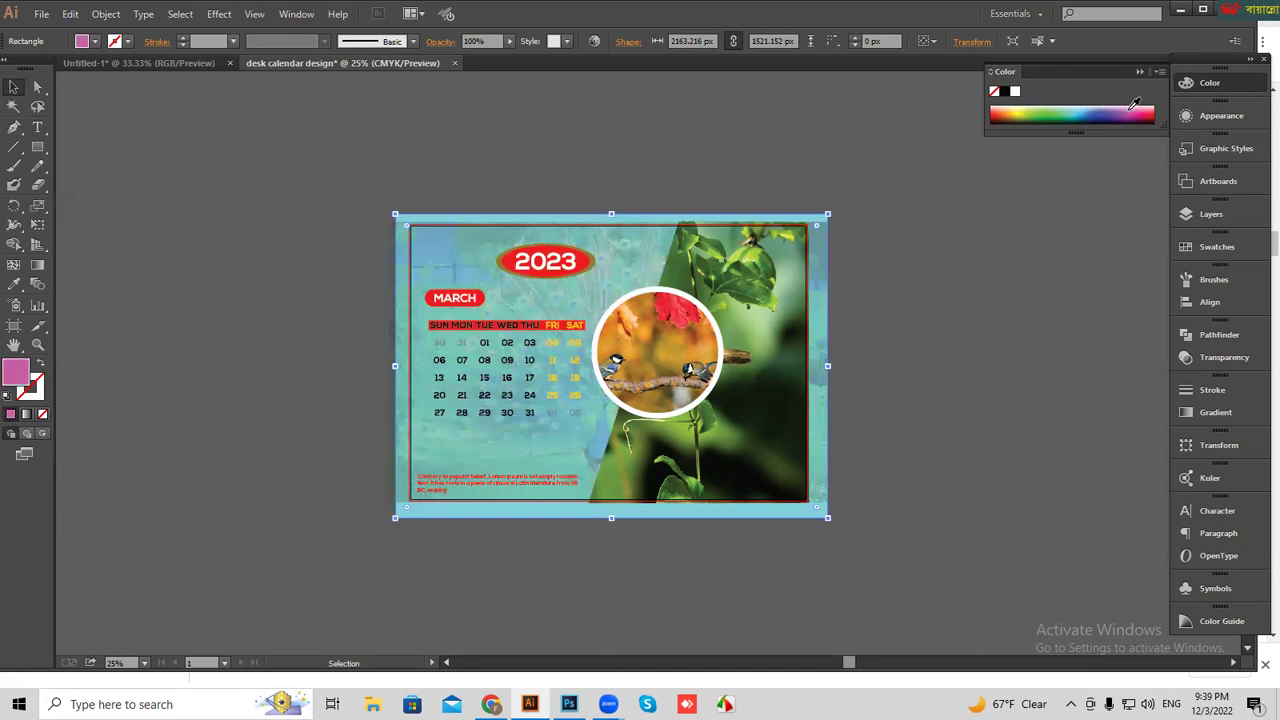
{"action": "left_click", "coordinate": [1078, 104]}
{"action": "left_click", "coordinate": [1075, 105]}
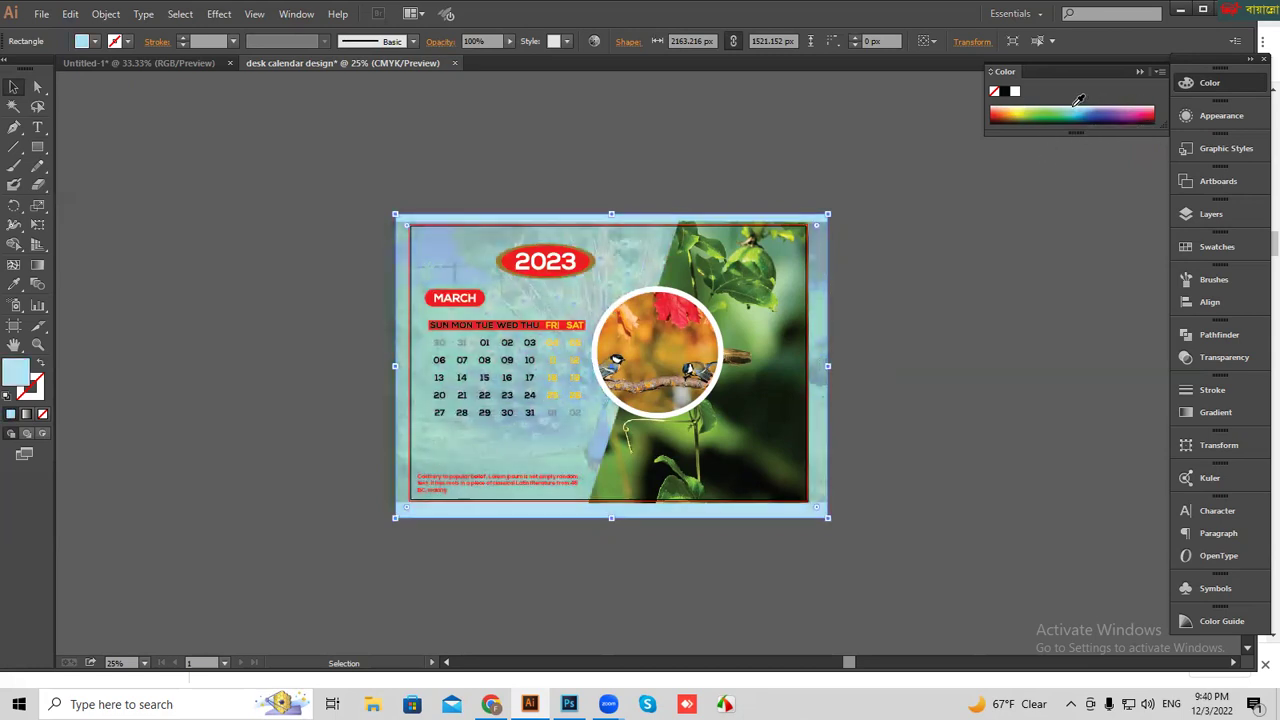
{"action": "left_click", "coordinate": [1023, 107]}
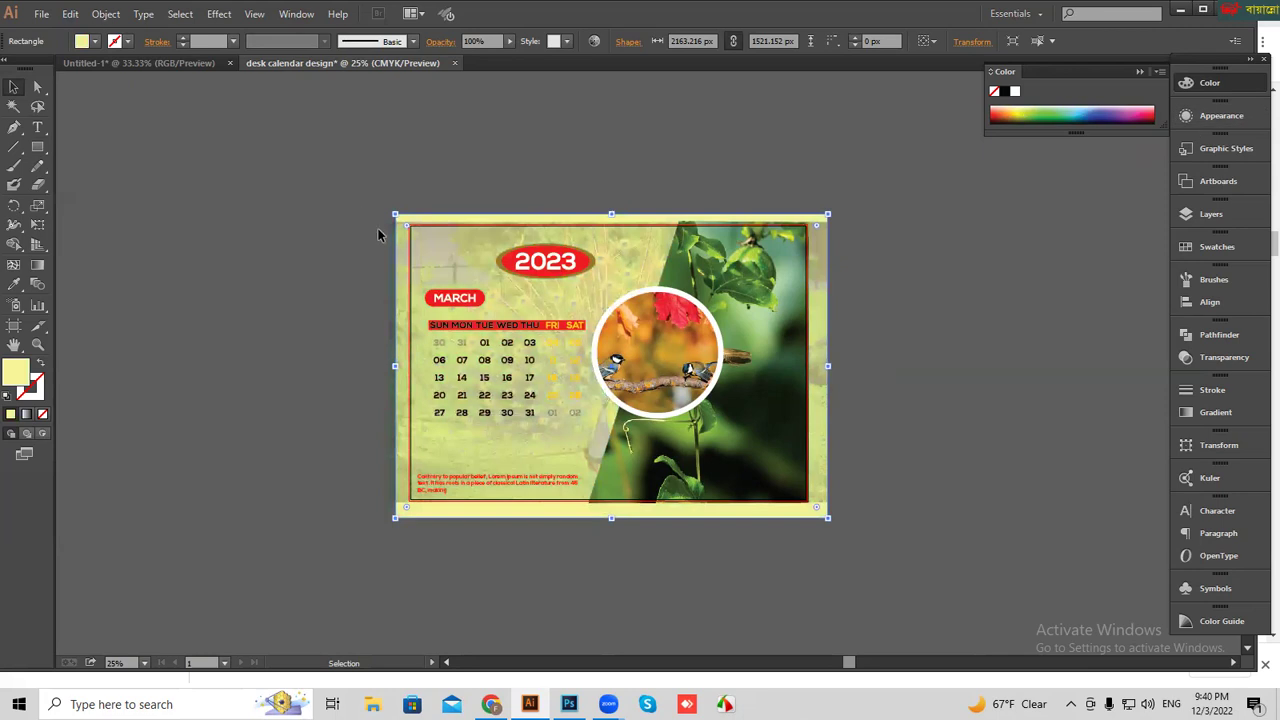
- Delete the background rectangle and fit the artboard in view
{"action": "key", "text": "Delete"}
{"action": "key", "text": "ctrl+plus"}
{"action": "key", "text": "ctrl+plus"}
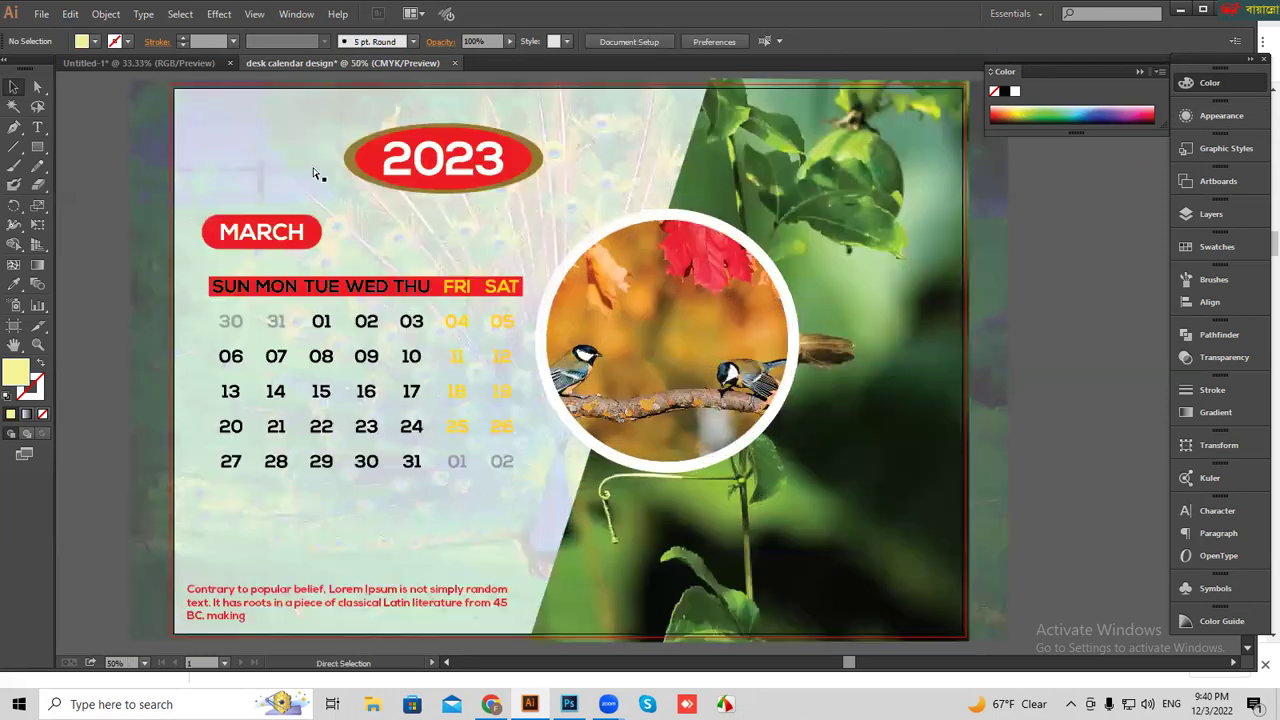
{"action": "key", "text": "ctrl+minus"}
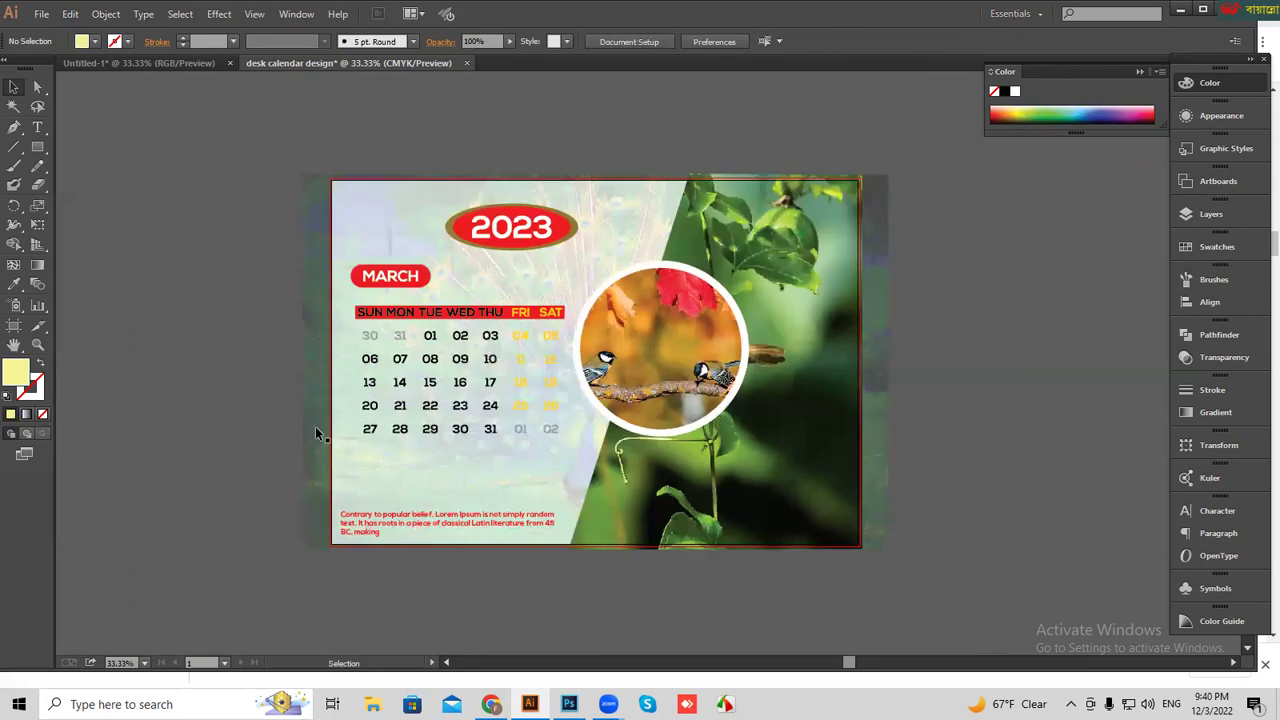
- Raise the peacock background image's opacity to 40%, then nudge it slightly higher
{"action": "left_click", "coordinate": [316, 430]}
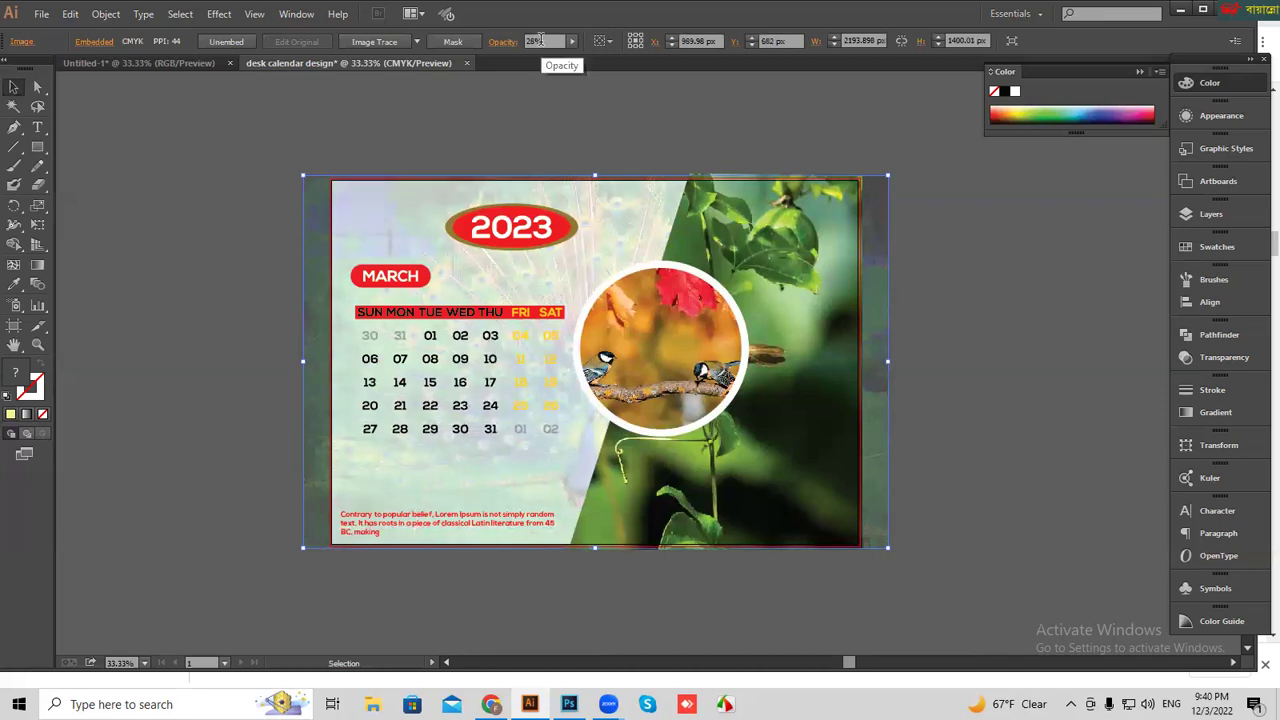
{"action": "type", "text": "40"}
{"action": "key", "text": "Return"}
{"action": "key", "text": "Up"}
{"action": "key", "text": "Up"}
{"action": "key", "text": "Up"}
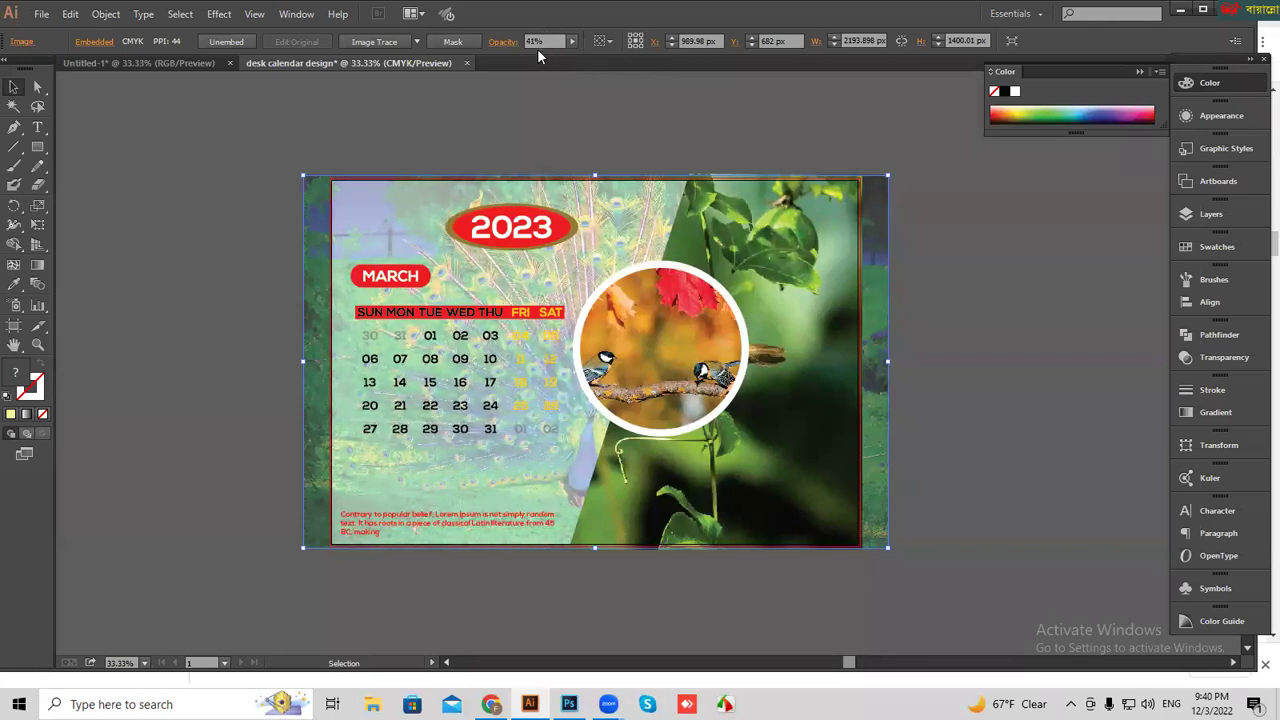
{"action": "left_click", "coordinate": [494, 117]}
- Clip all calendar artwork to a new artboard-sized rectangle, then minimize the windows
{"action": "left_click", "coordinate": [37, 147]}
{"action": "left_click_drag", "start_coordinate": [331, 177], "coordinate": [862, 546]}
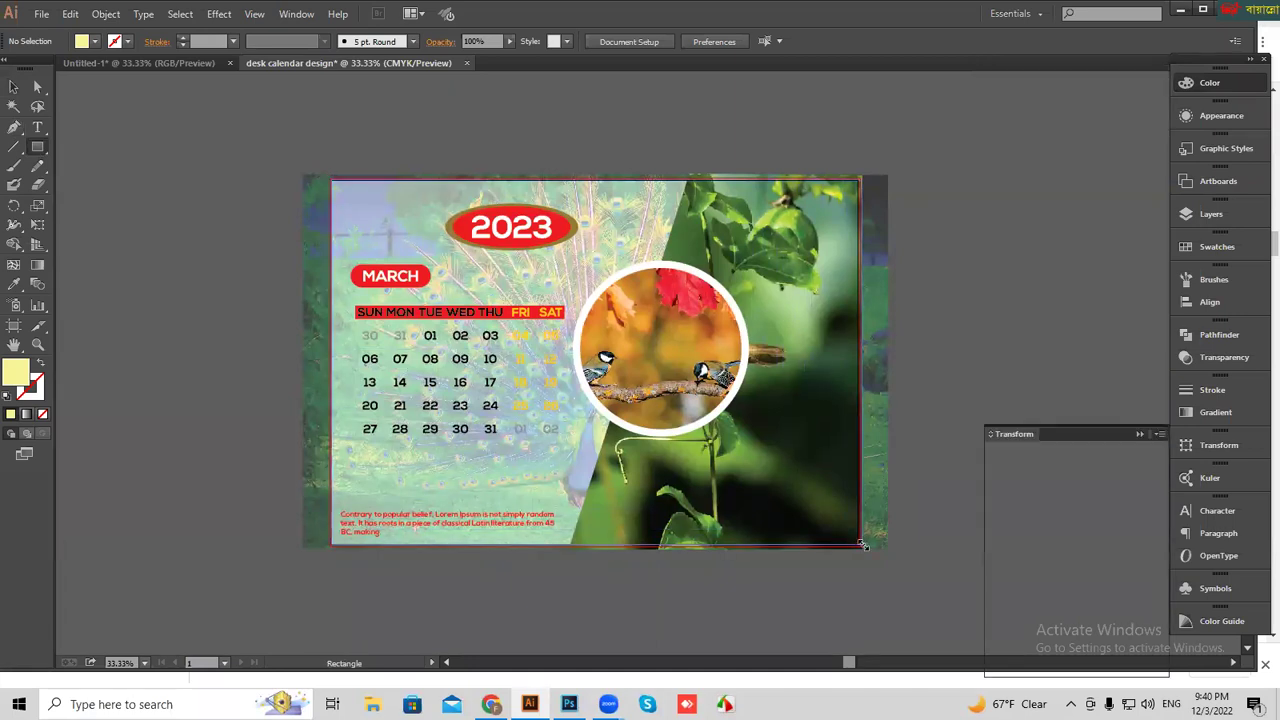
{"action": "left_click", "coordinate": [13, 88]}
{"action": "left_click_drag", "start_coordinate": [216, 125], "coordinate": [870, 548]}
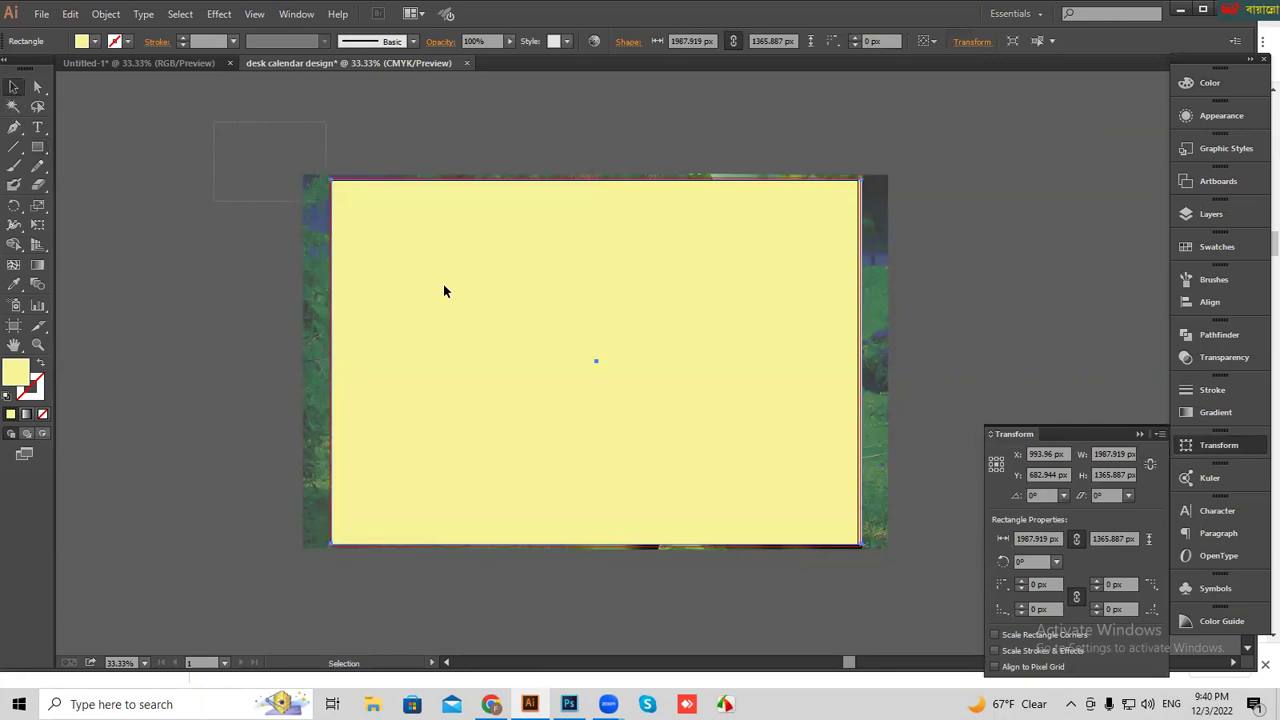
{"action": "right_click", "coordinate": [563, 338]}
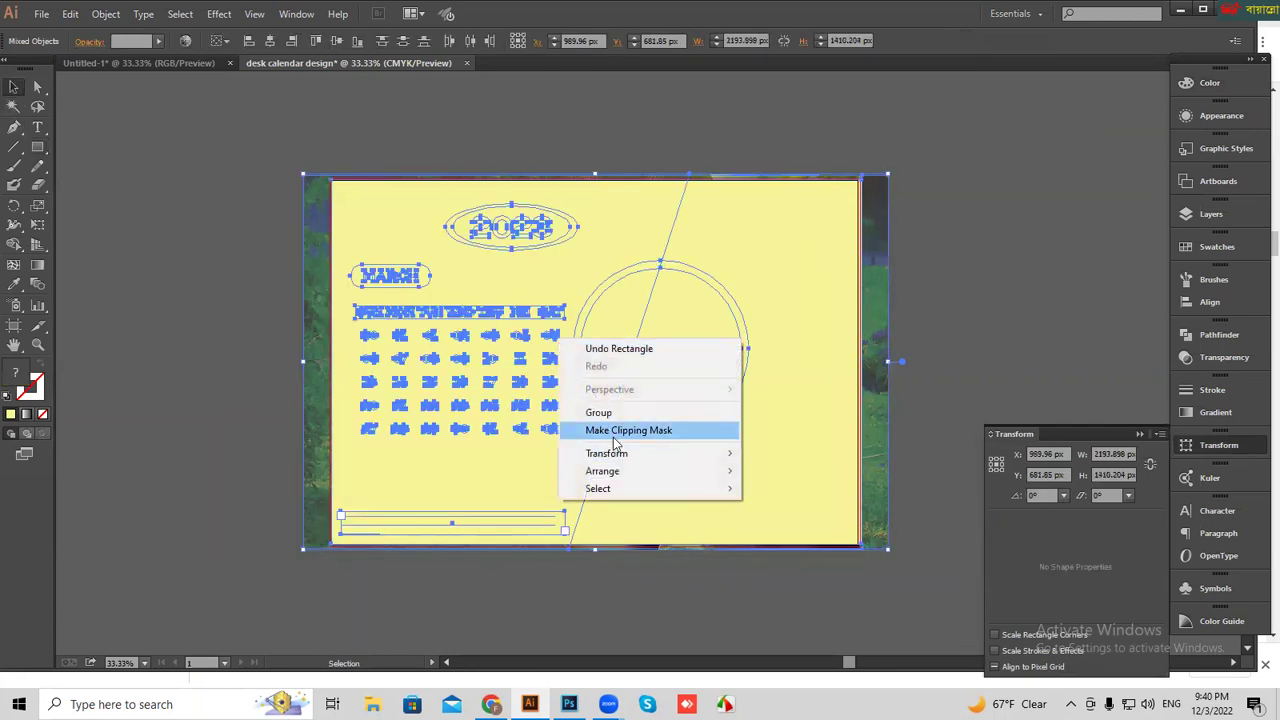
{"action": "left_click", "coordinate": [612, 429]}
{"action": "left_click", "coordinate": [516, 148]}
{"action": "left_click", "coordinate": [393, 265]}
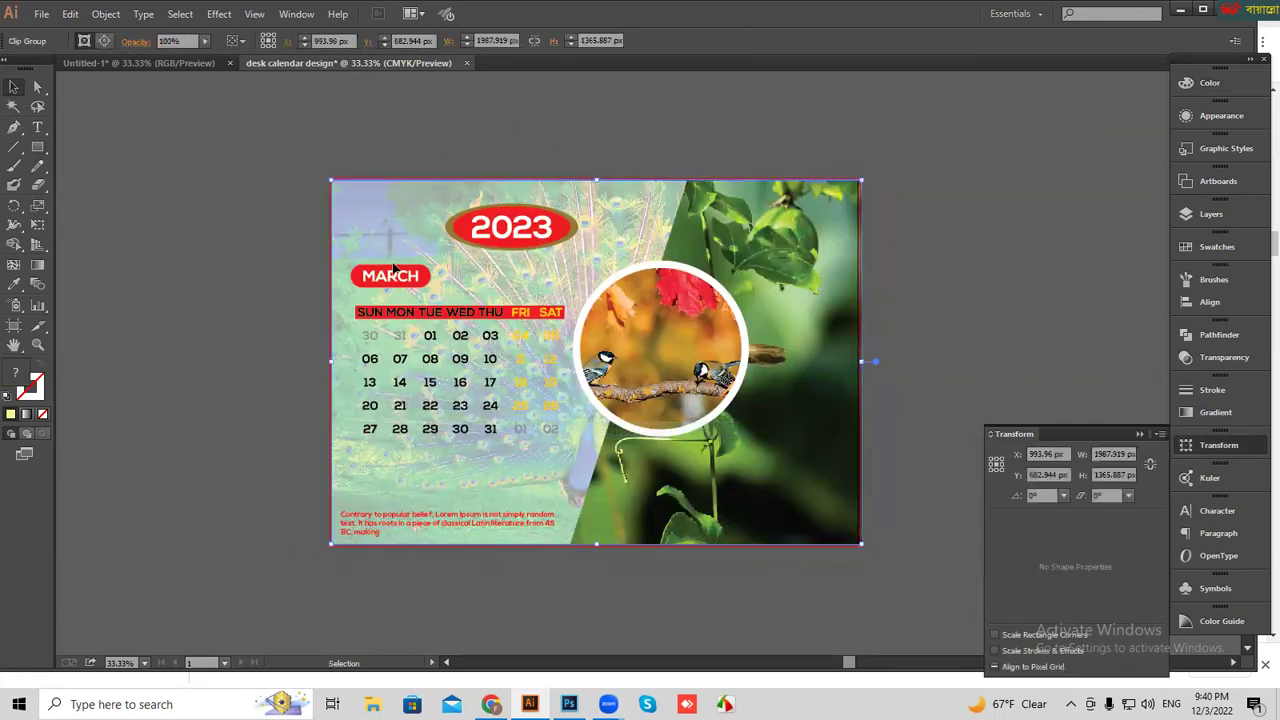
{"action": "left_click", "coordinate": [1180, 10]}
{"action": "left_click", "coordinate": [1184, 14]}
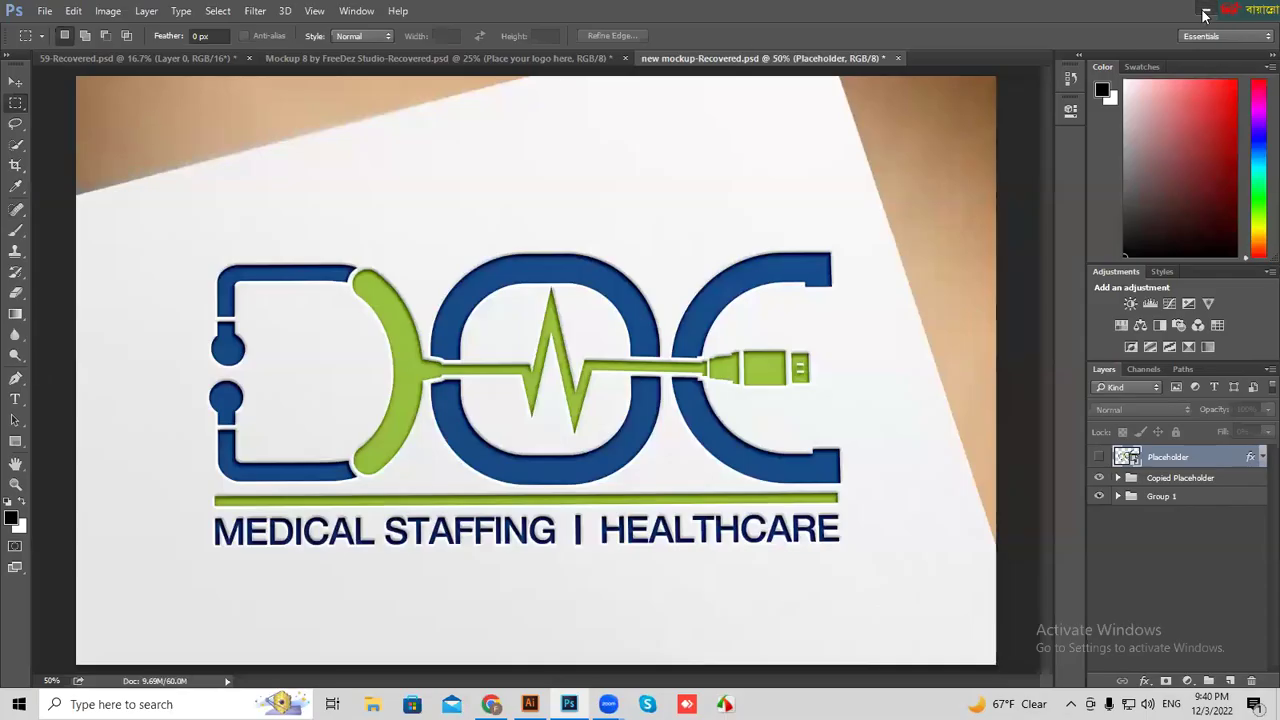
- Extract the horizontal-desk-calendar-mockup archive in Downloads
{"action": "left_click", "coordinate": [1207, 12]}
{"action": "double_click", "coordinate": [30, 38]}
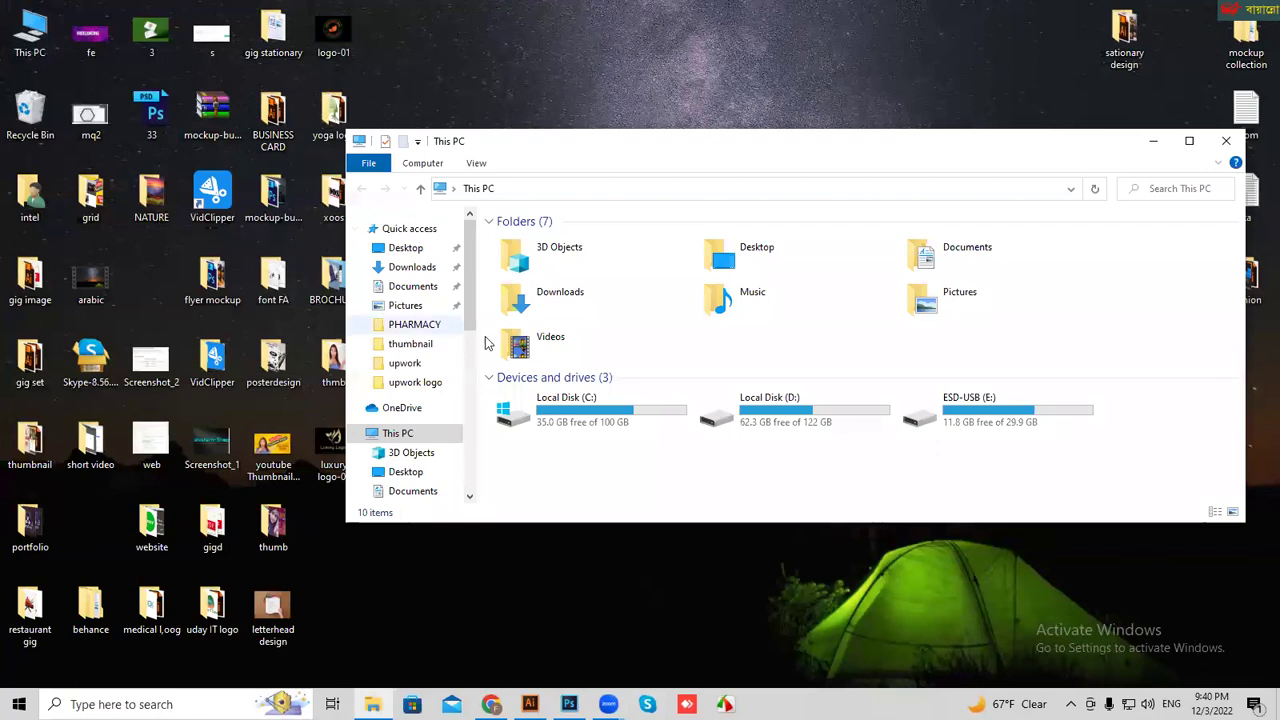
{"action": "left_click", "coordinate": [411, 267]}
{"action": "left_click", "coordinate": [534, 288]}
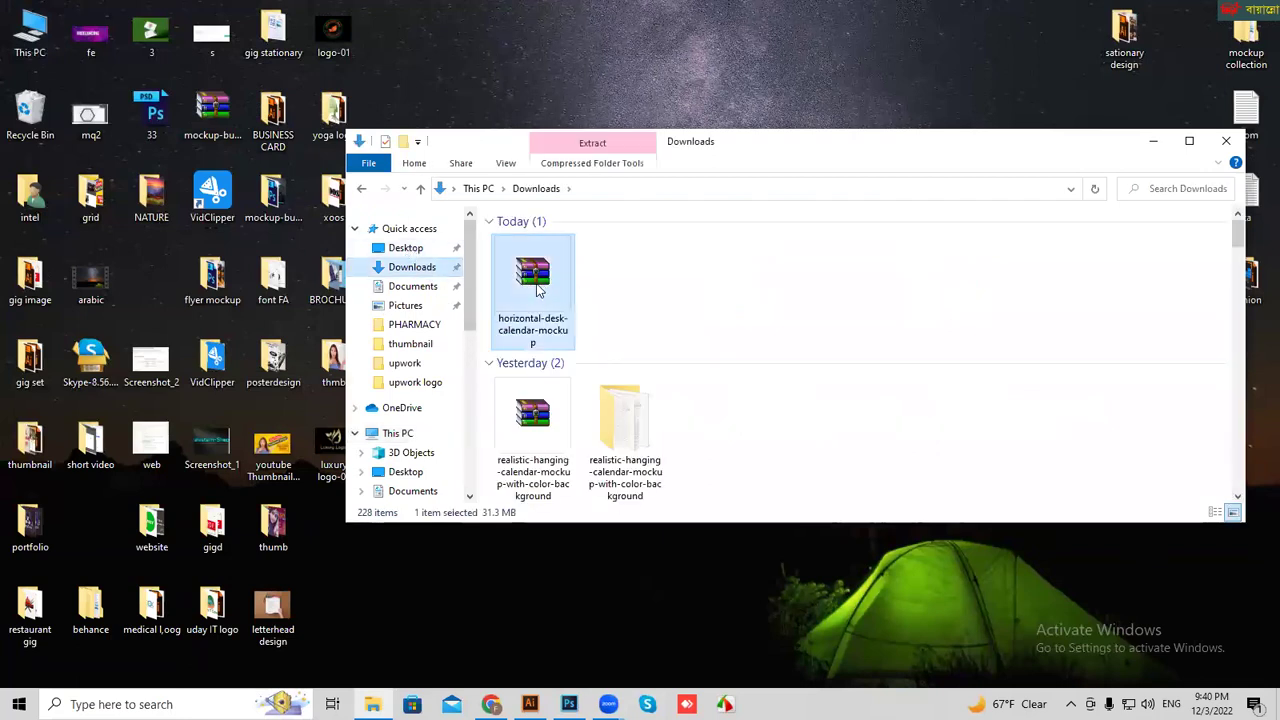
{"action": "right_click", "coordinate": [534, 288]}
{"action": "left_click", "coordinate": [585, 349]}
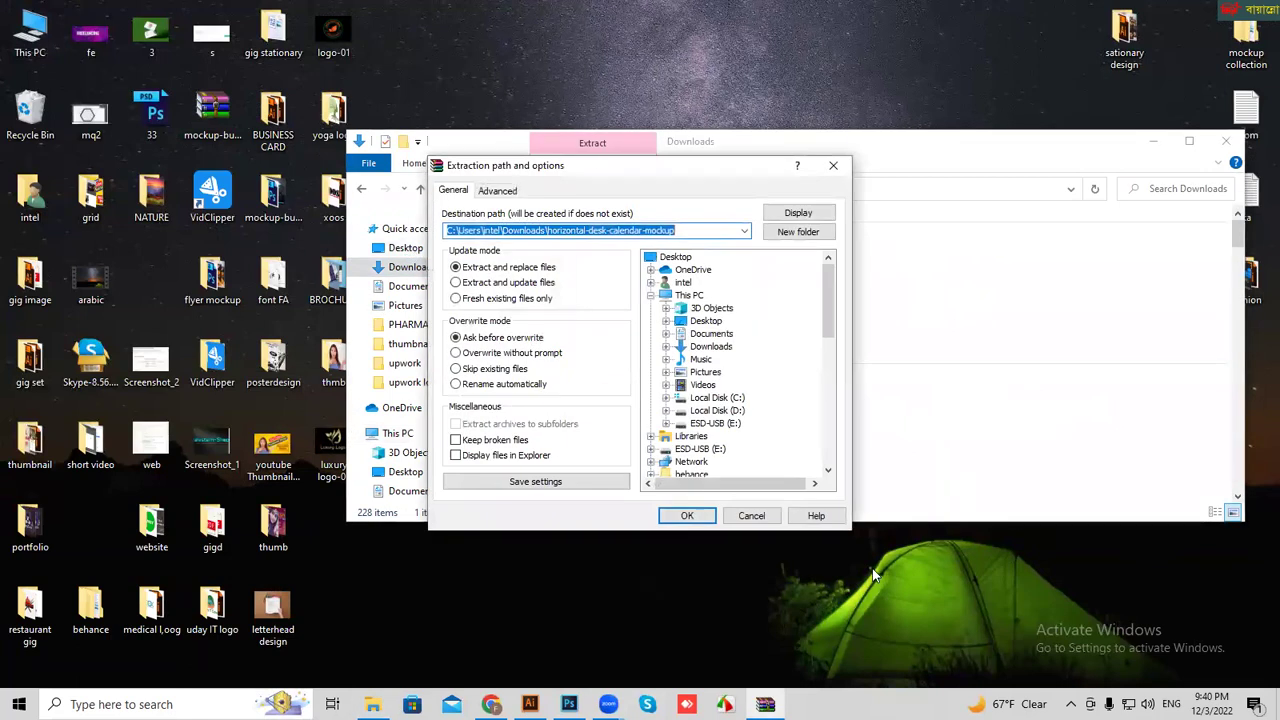
{"action": "left_click", "coordinate": [688, 516]}
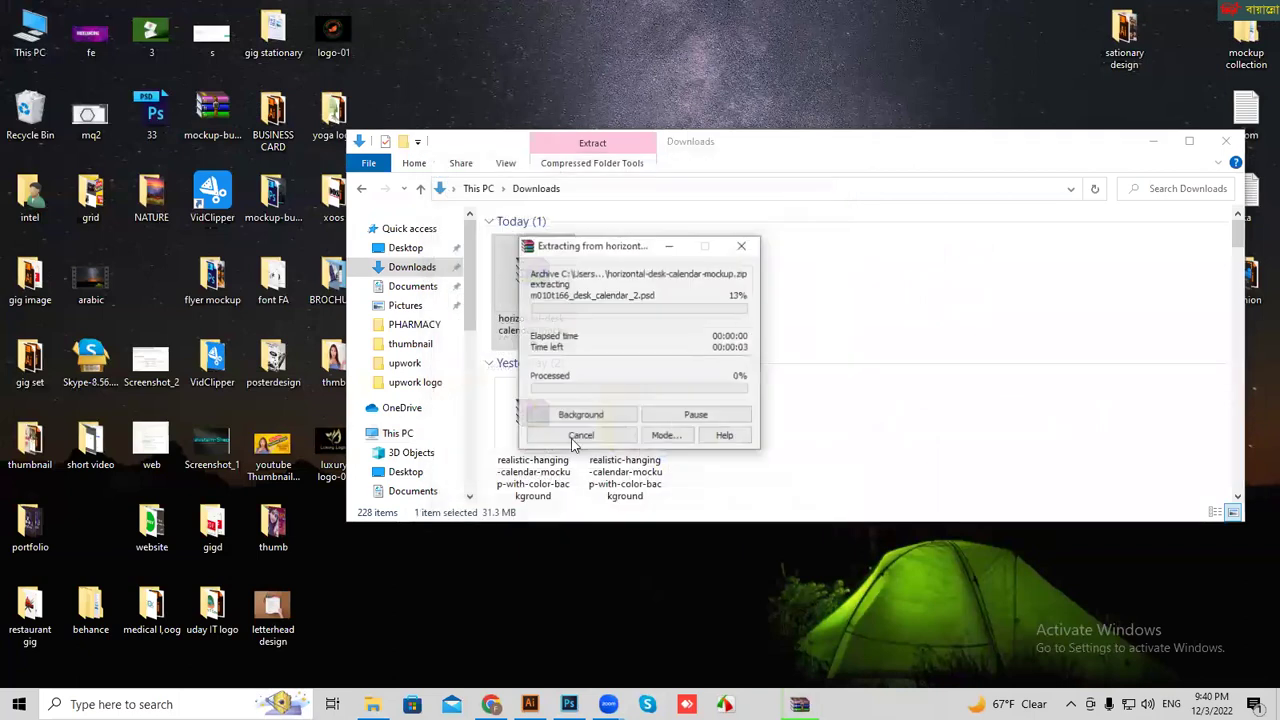
- Open the desk calendar PSD from the extracted folder in Photoshop
{"action": "double_click", "coordinate": [637, 300]}
{"action": "left_click", "coordinate": [627, 262]}
{"action": "double_click", "coordinate": [627, 262]}
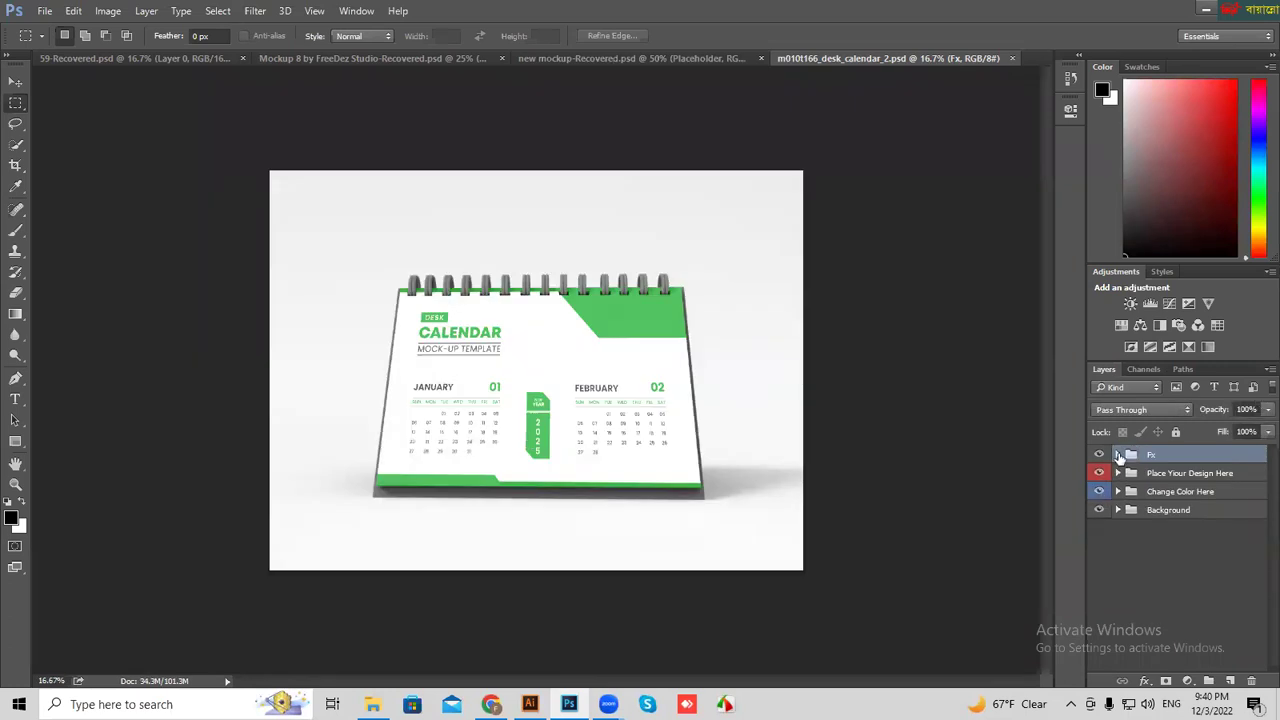
- Open the Label smart object inside the Place Your Design Here group for editing
{"action": "left_click", "coordinate": [1118, 454]}
{"action": "left_click", "coordinate": [1118, 550]}
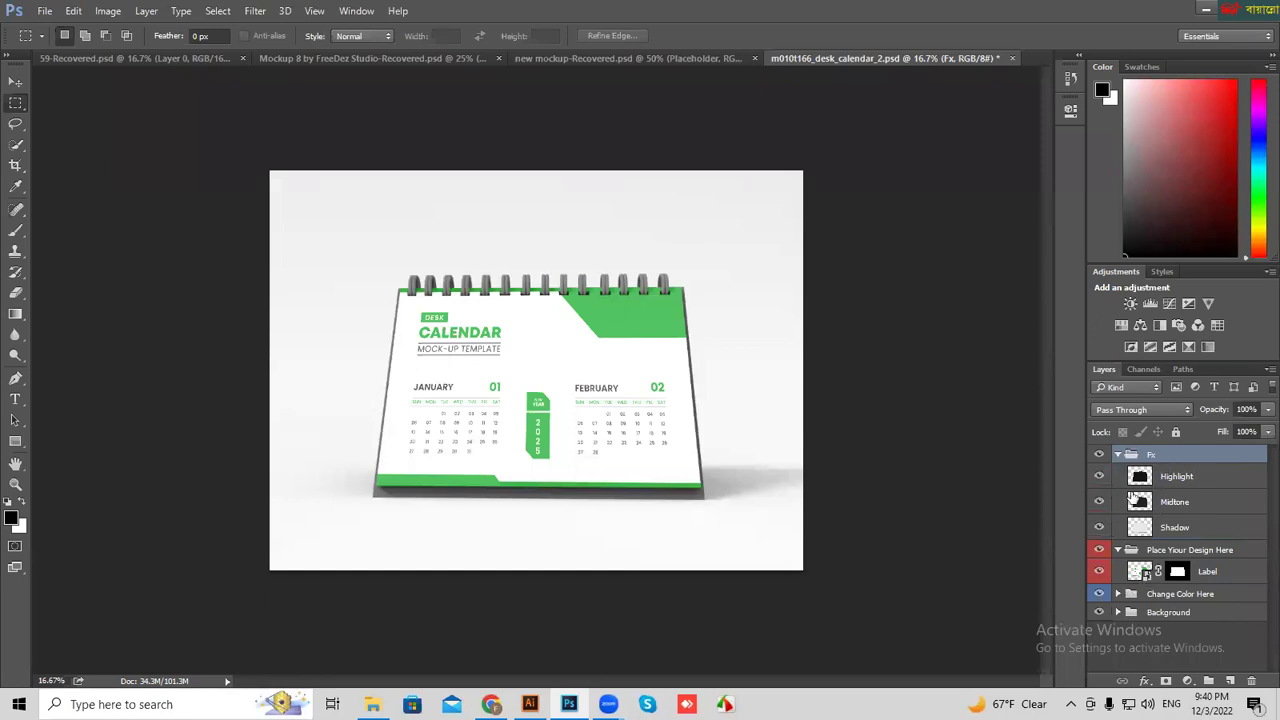
{"action": "left_click", "coordinate": [1118, 550]}
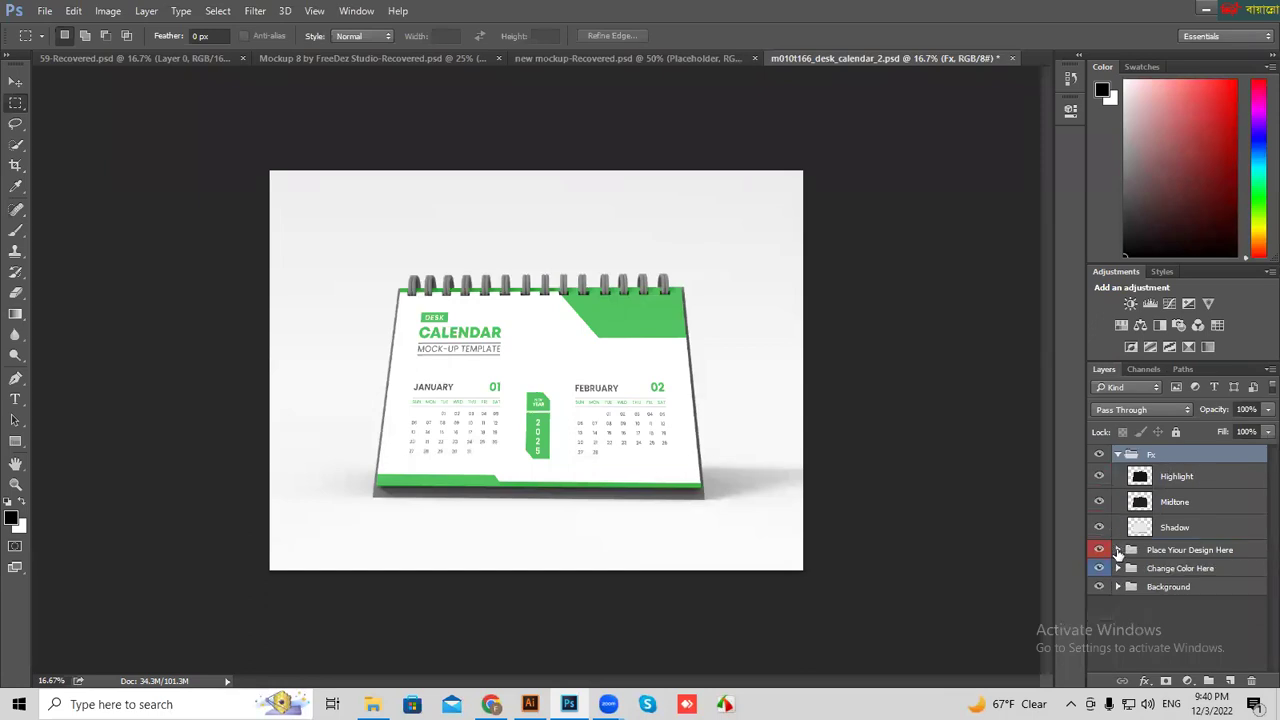
{"action": "left_click", "coordinate": [1118, 454]}
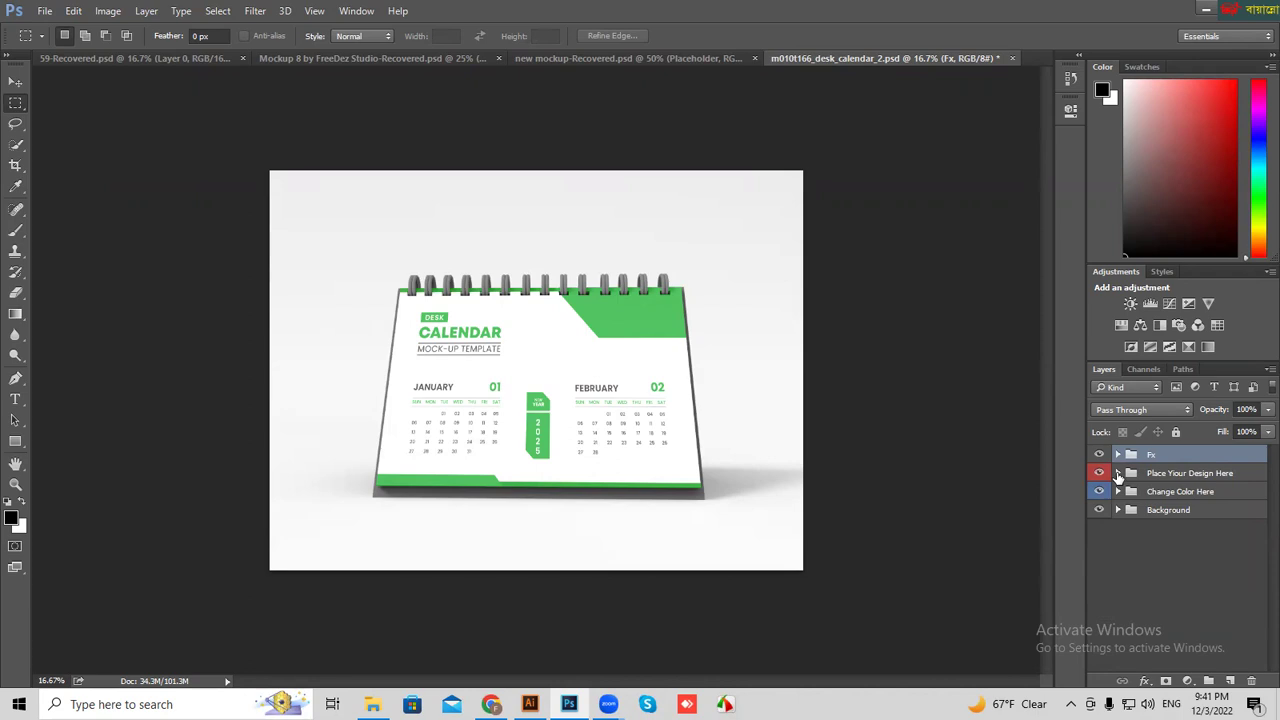
{"action": "left_click", "coordinate": [1118, 474]}
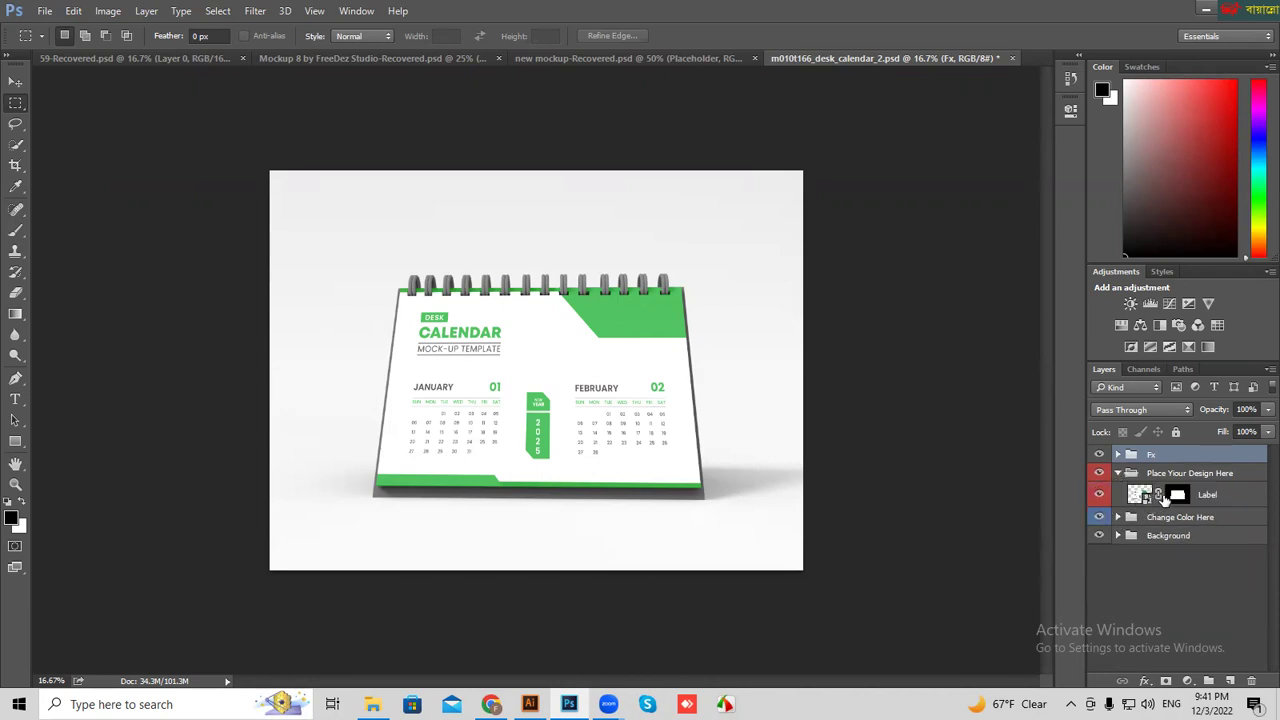
{"action": "double_click", "coordinate": [1147, 503]}
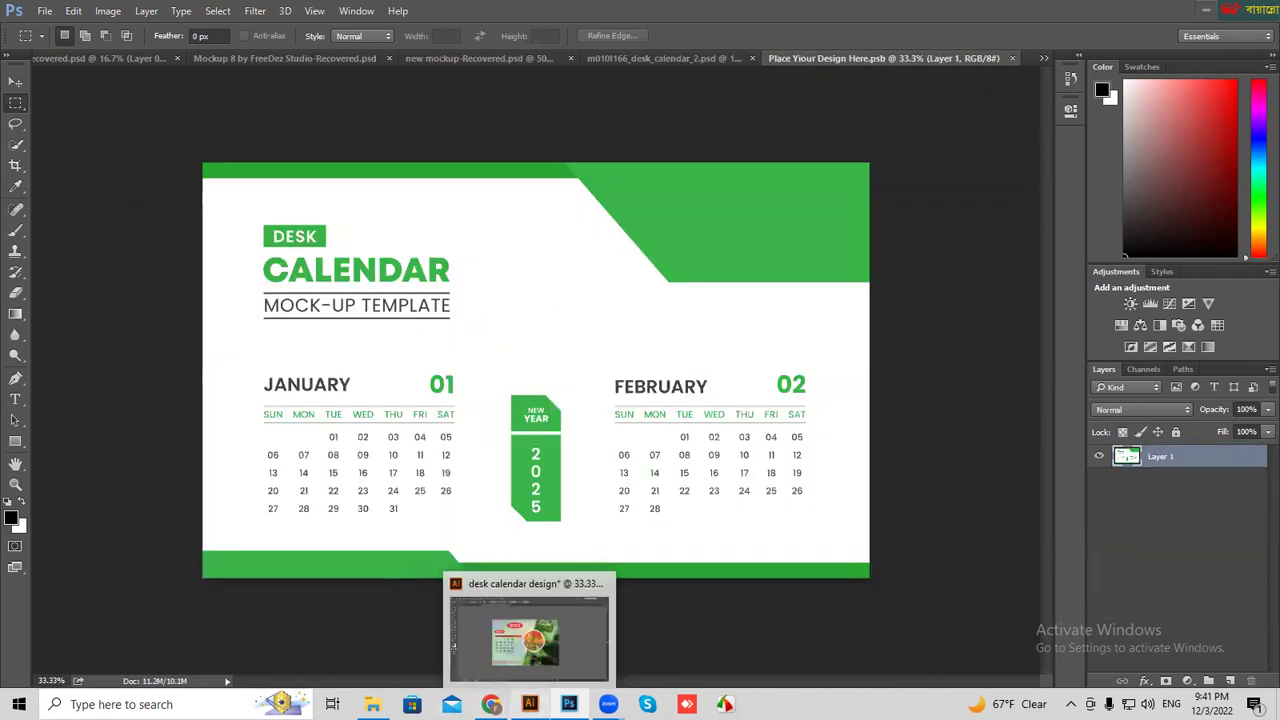
{"action": "left_click", "coordinate": [530, 704]}
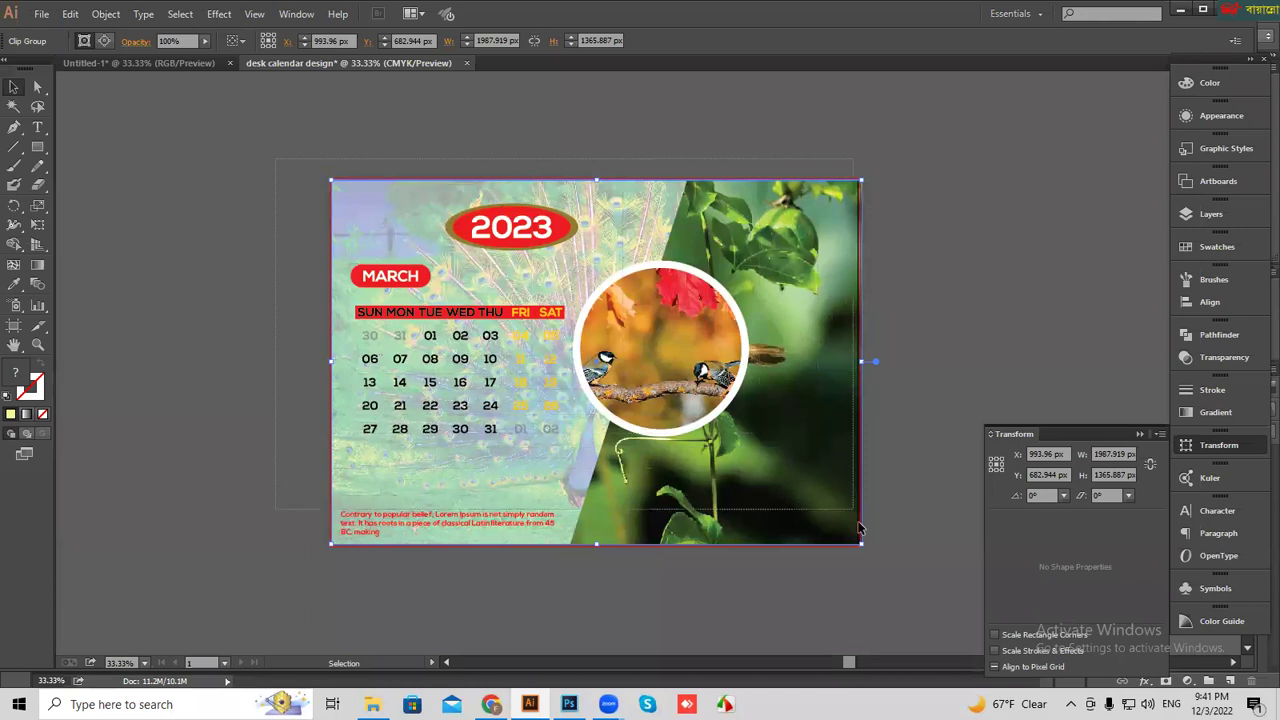
- Paste the clipped Illustrator calendar design into the mockup as a smart object
{"action": "key", "text": "a"}
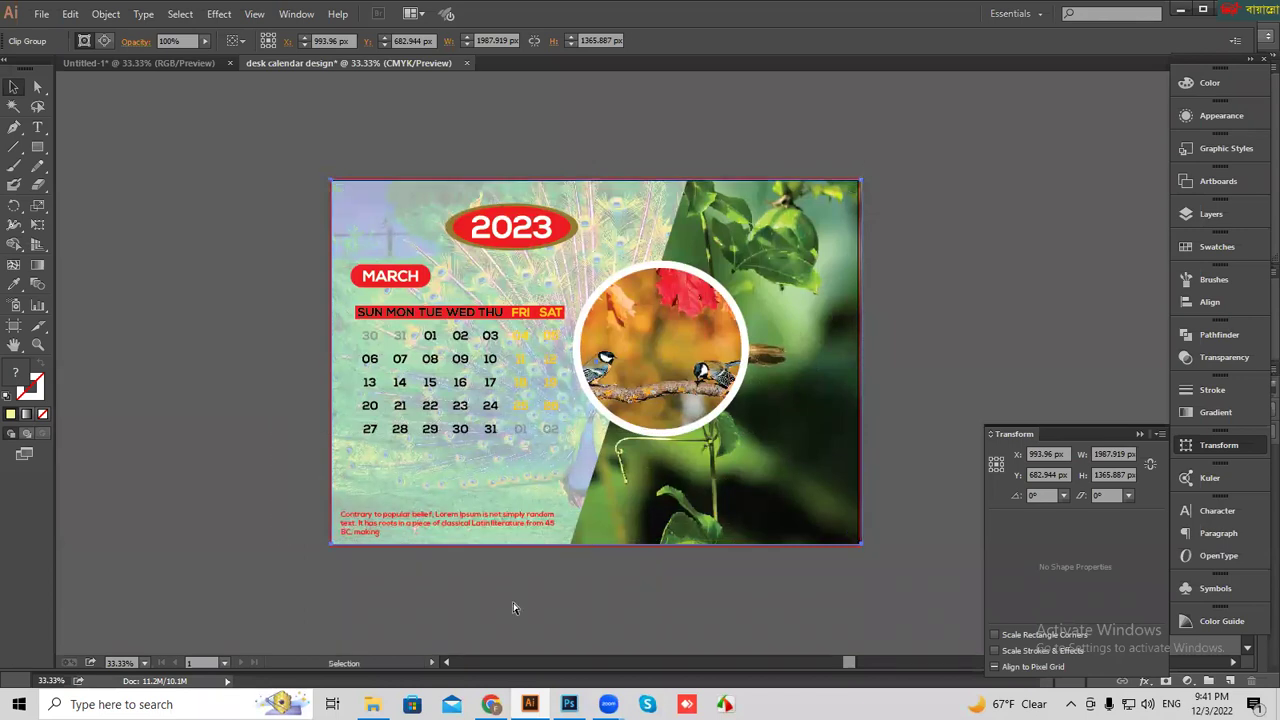
{"action": "left_click", "coordinate": [569, 704]}
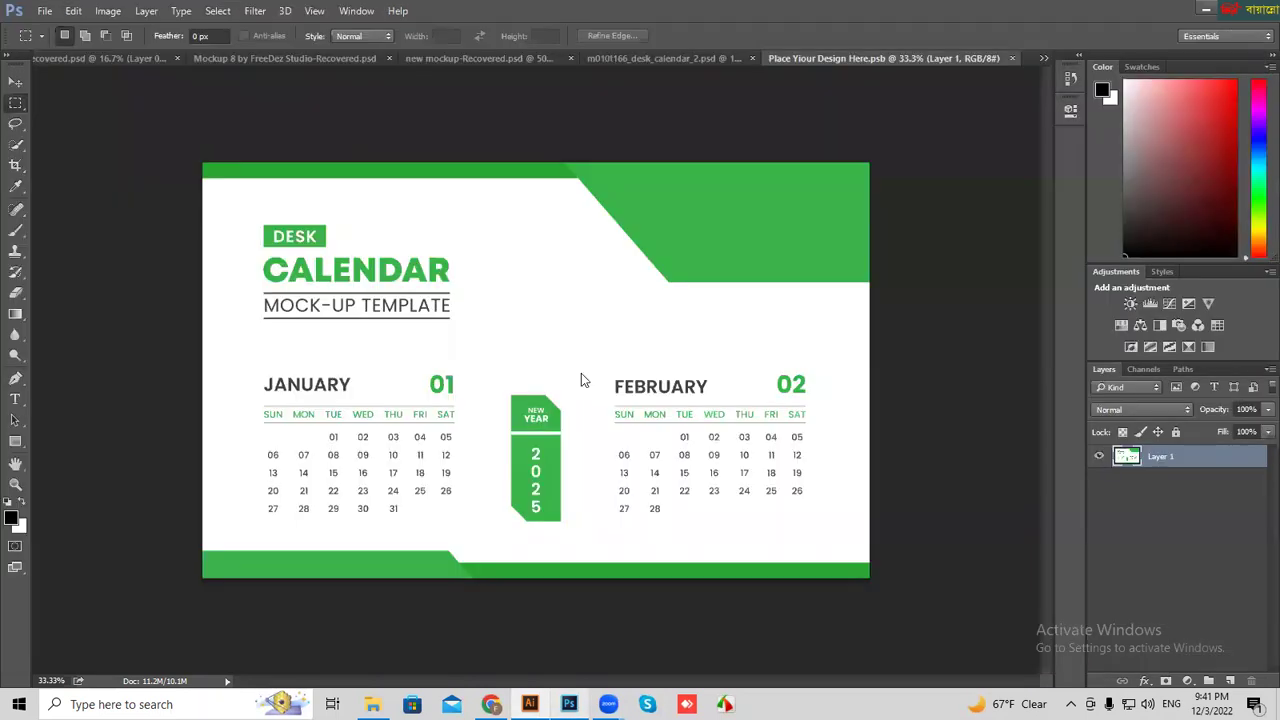
{"action": "key", "text": "ctrl+v"}
{"action": "left_click", "coordinate": [703, 229]}
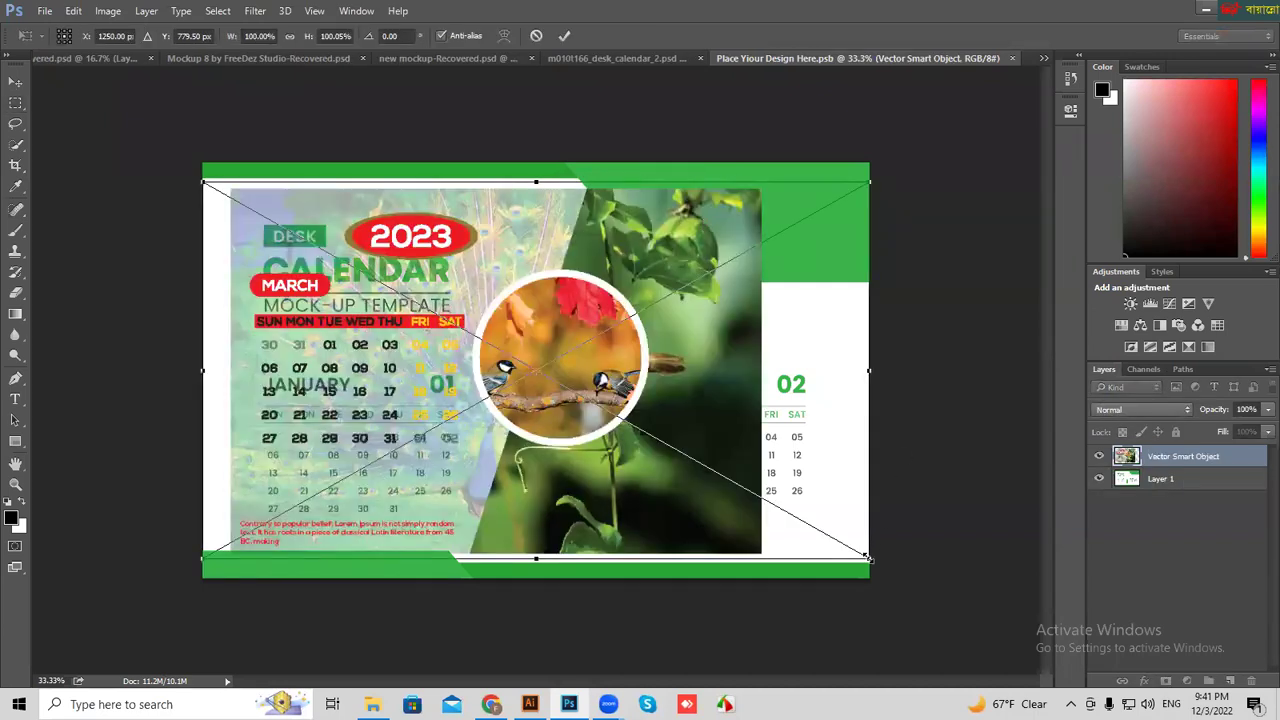
- Scale and position the pasted artwork to fill the canvas, about 126% by 120%
{"action": "left_click_drag", "start_coordinate": [868, 560], "coordinate": [942, 599]}
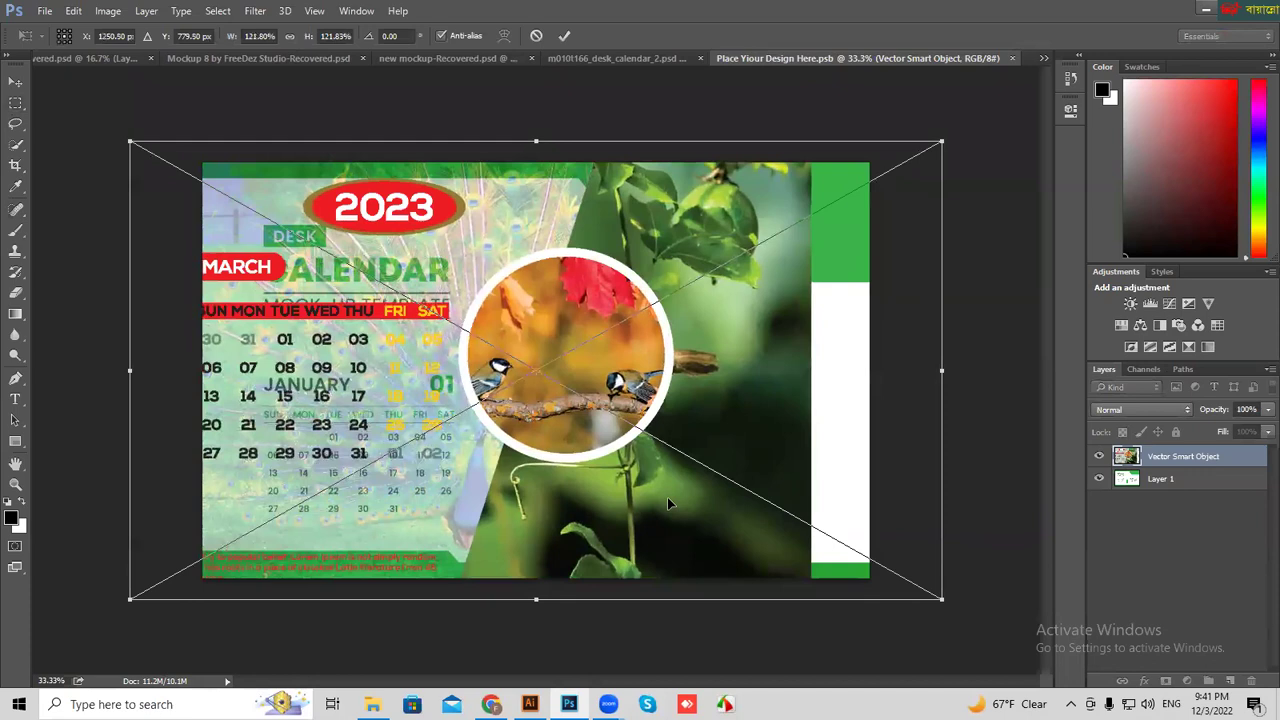
{"action": "left_click_drag", "start_coordinate": [669, 503], "coordinate": [714, 504]}
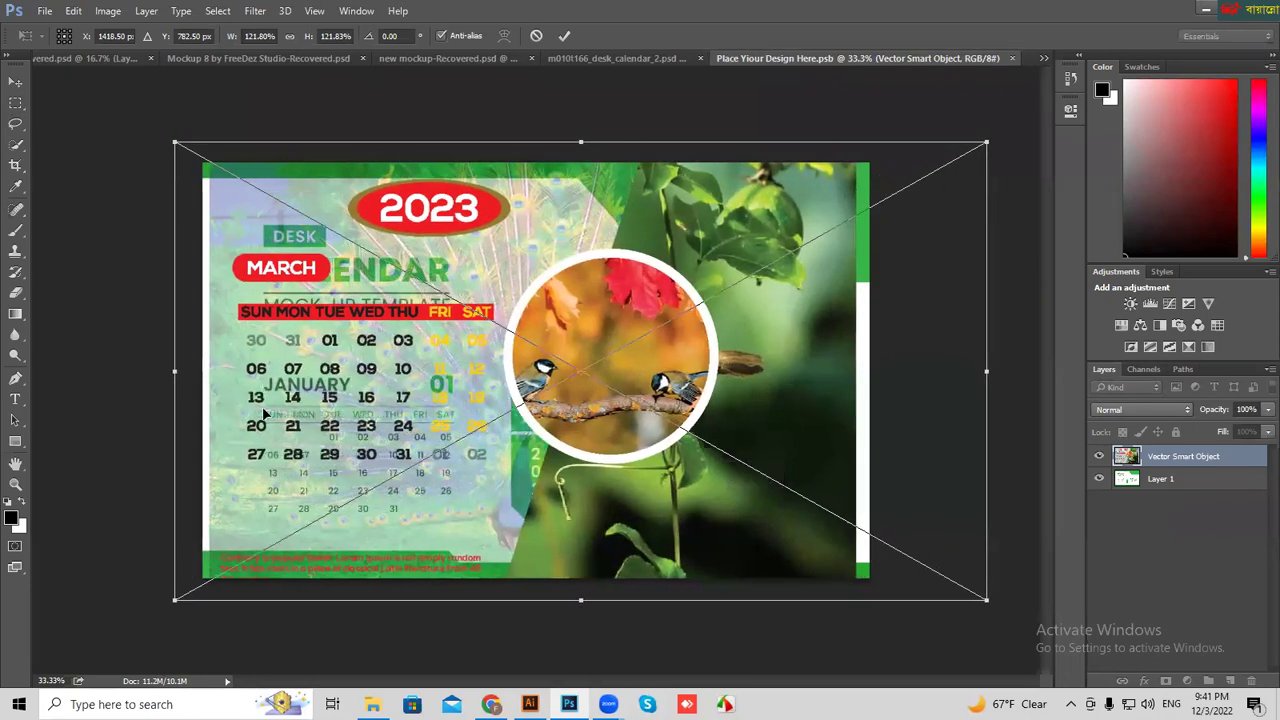
{"action": "left_click_drag", "start_coordinate": [175, 373], "coordinate": [143, 373]}
{"action": "left_click_drag", "start_coordinate": [487, 435], "coordinate": [513, 429]}
{"action": "left_click_drag", "start_coordinate": [593, 597], "coordinate": [592, 590]}
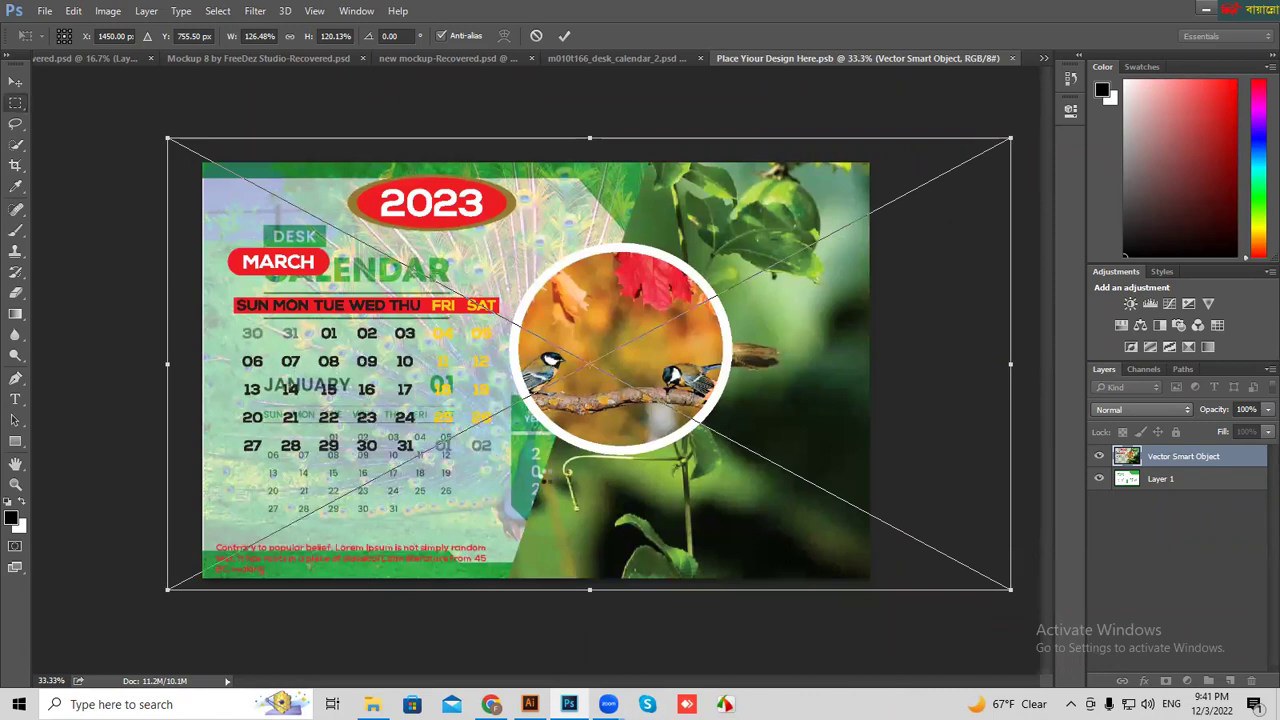
{"action": "key", "text": "Return"}
- Hide the old Layer 1, save the design file, and review the updated mockup
{"action": "left_click", "coordinate": [1096, 480]}
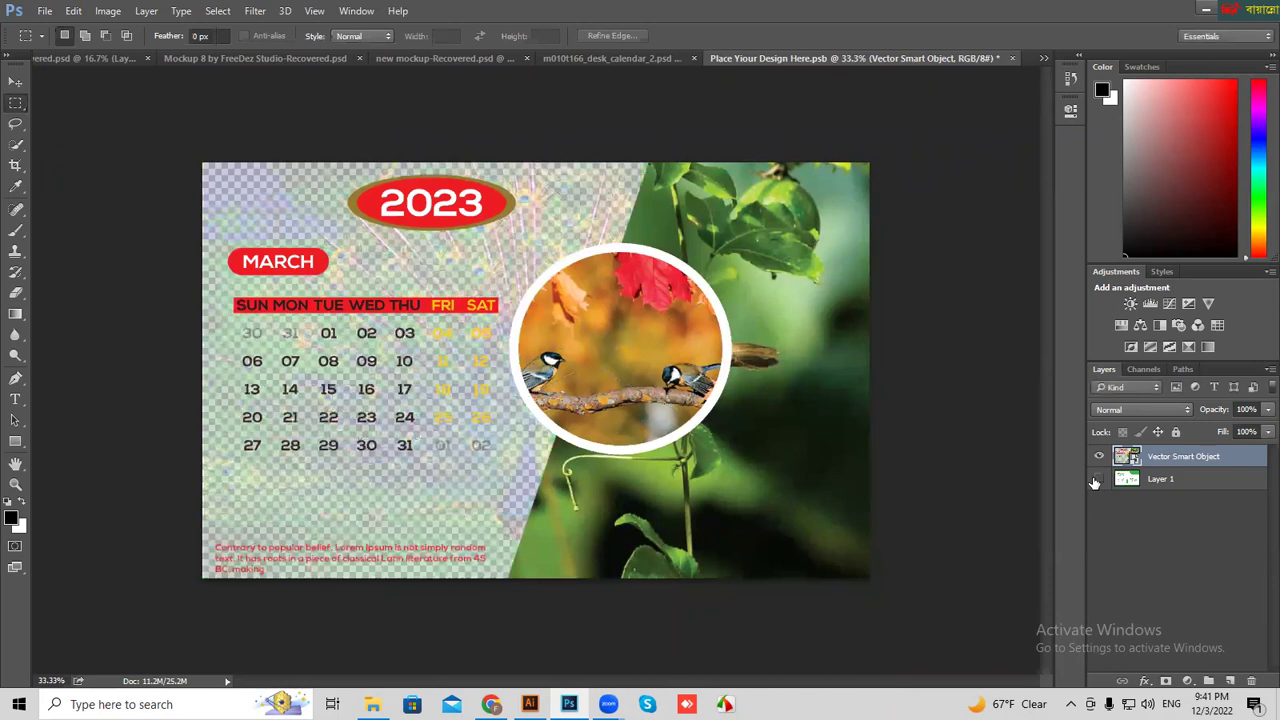
{"action": "left_click", "coordinate": [1097, 480]}
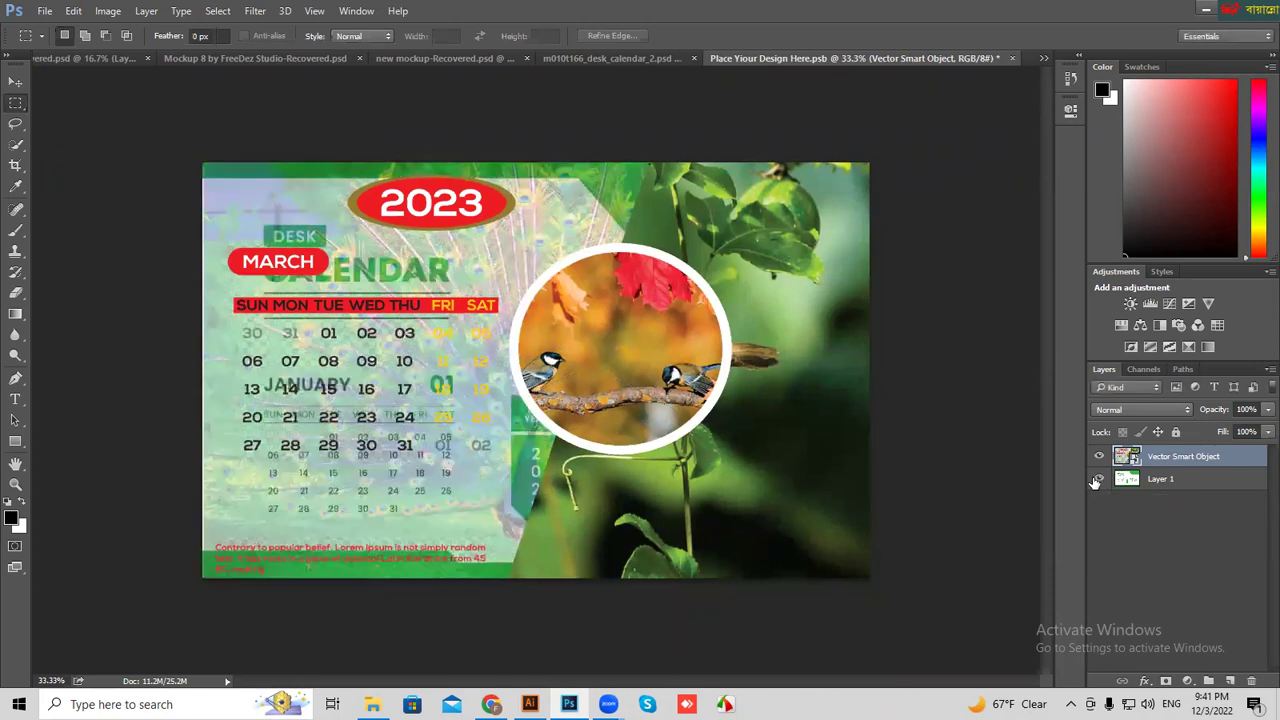
{"action": "left_click", "coordinate": [1097, 480]}
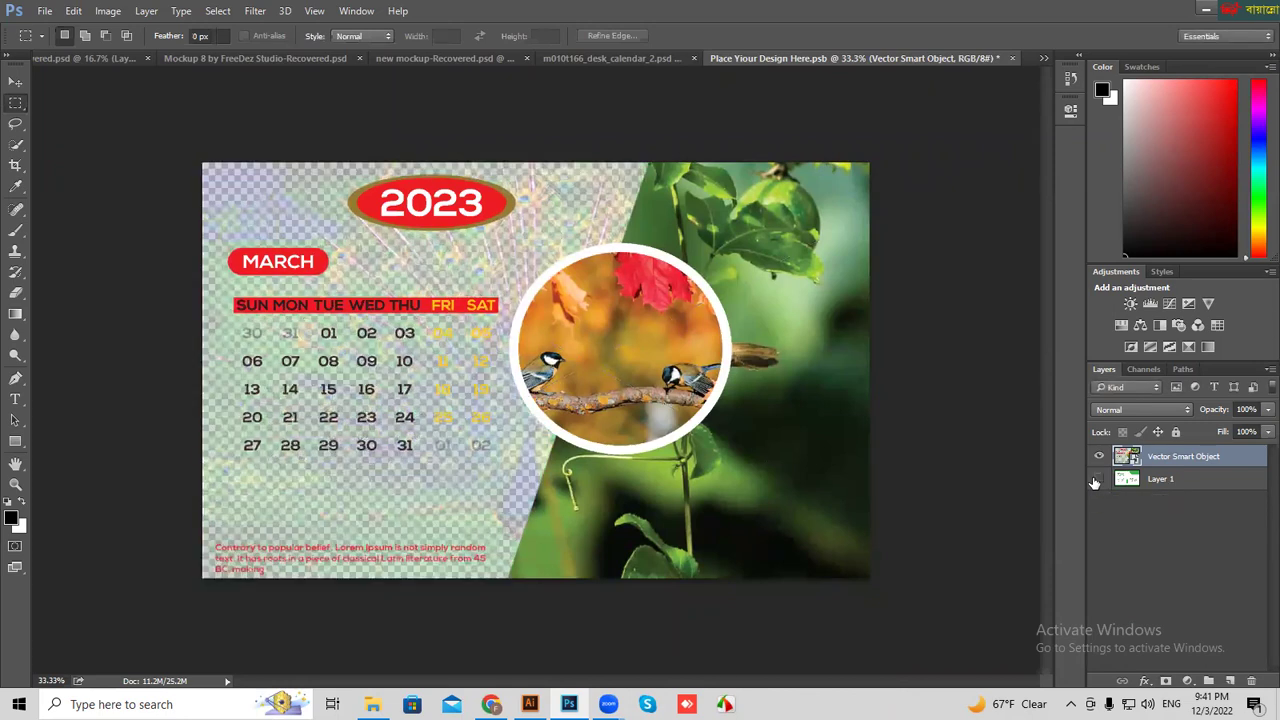
{"action": "key", "text": "ctrl+s"}
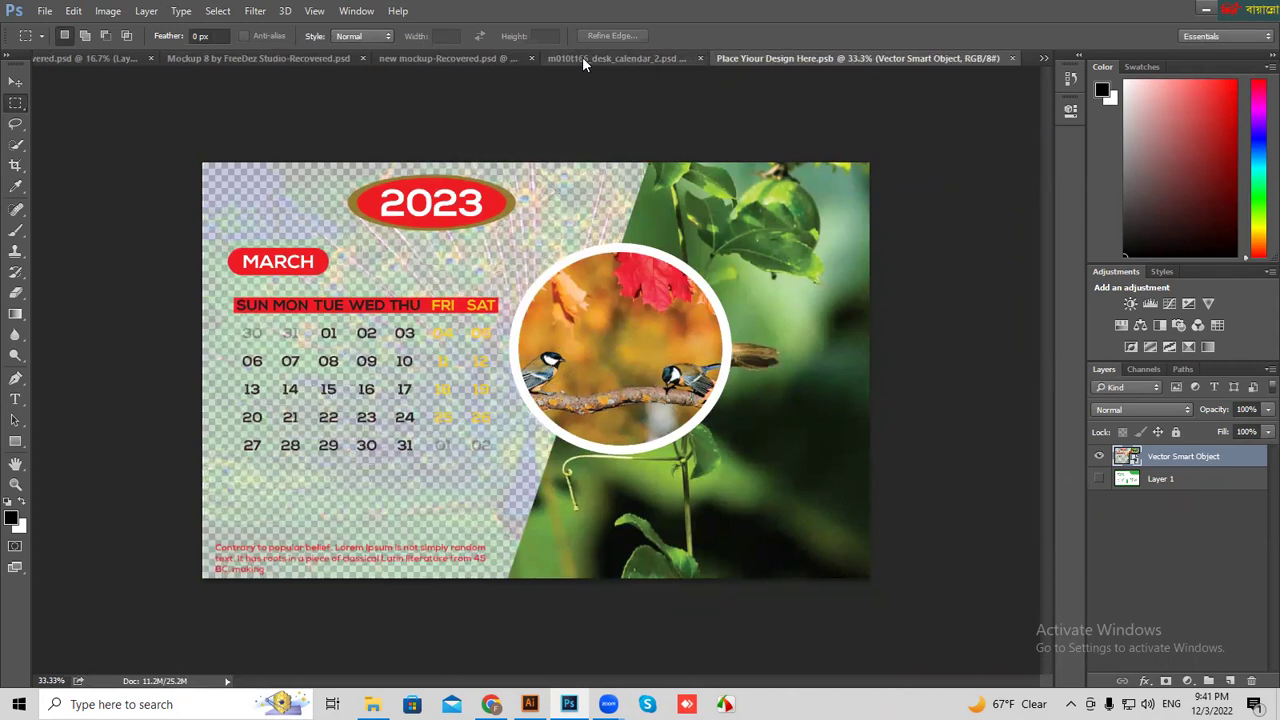
{"action": "left_click", "coordinate": [585, 59]}
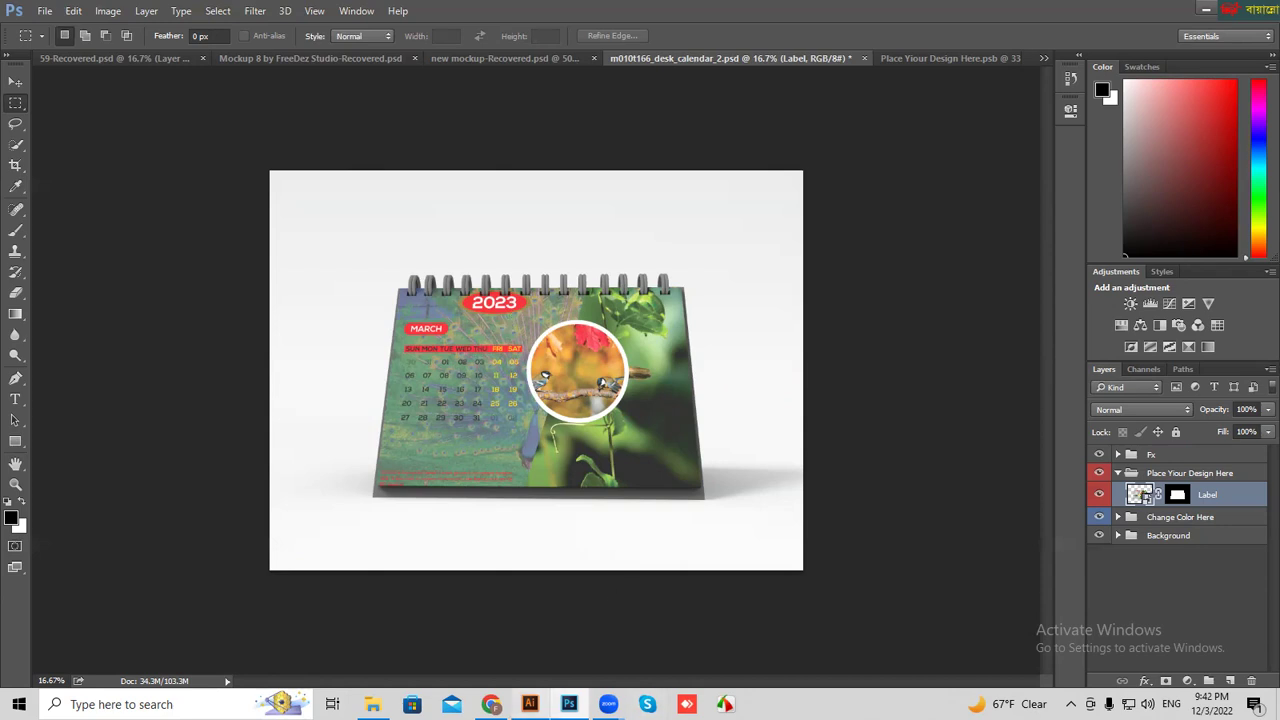
{"action": "left_click", "coordinate": [530, 704]}
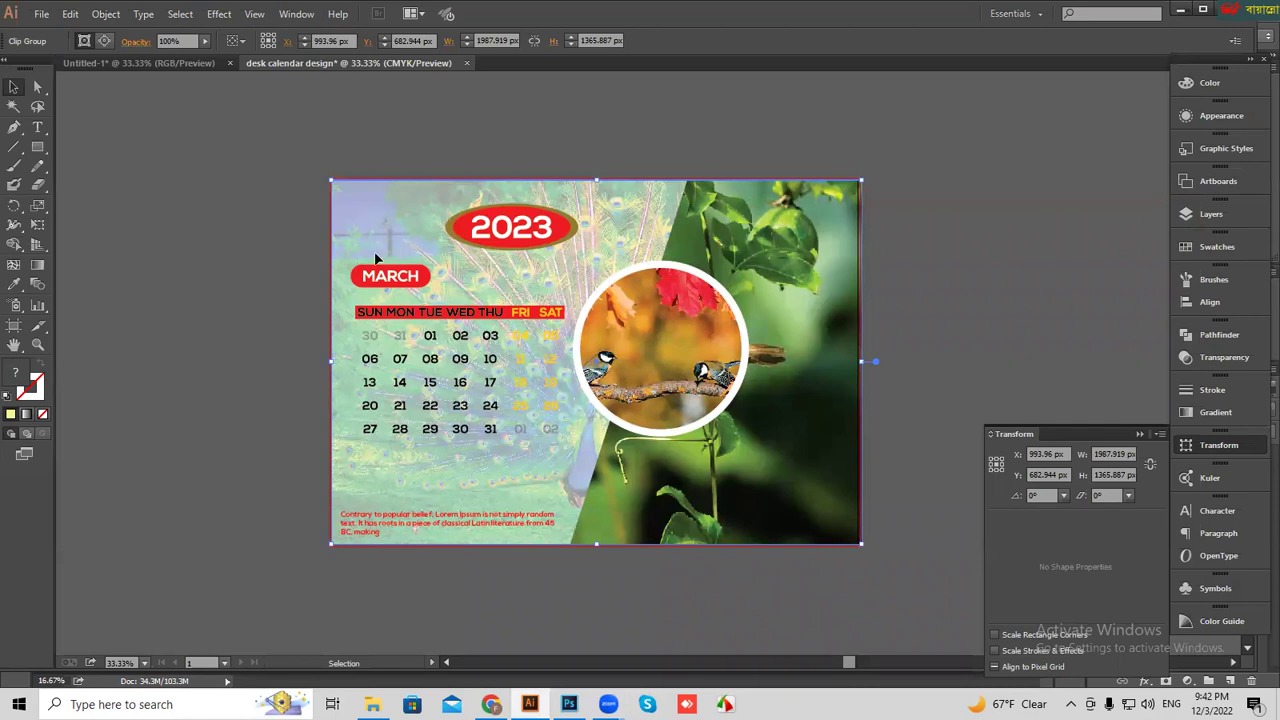
- Delete the faint peacock background image from the calendar artwork
{"action": "key", "text": "ctrl+a"}
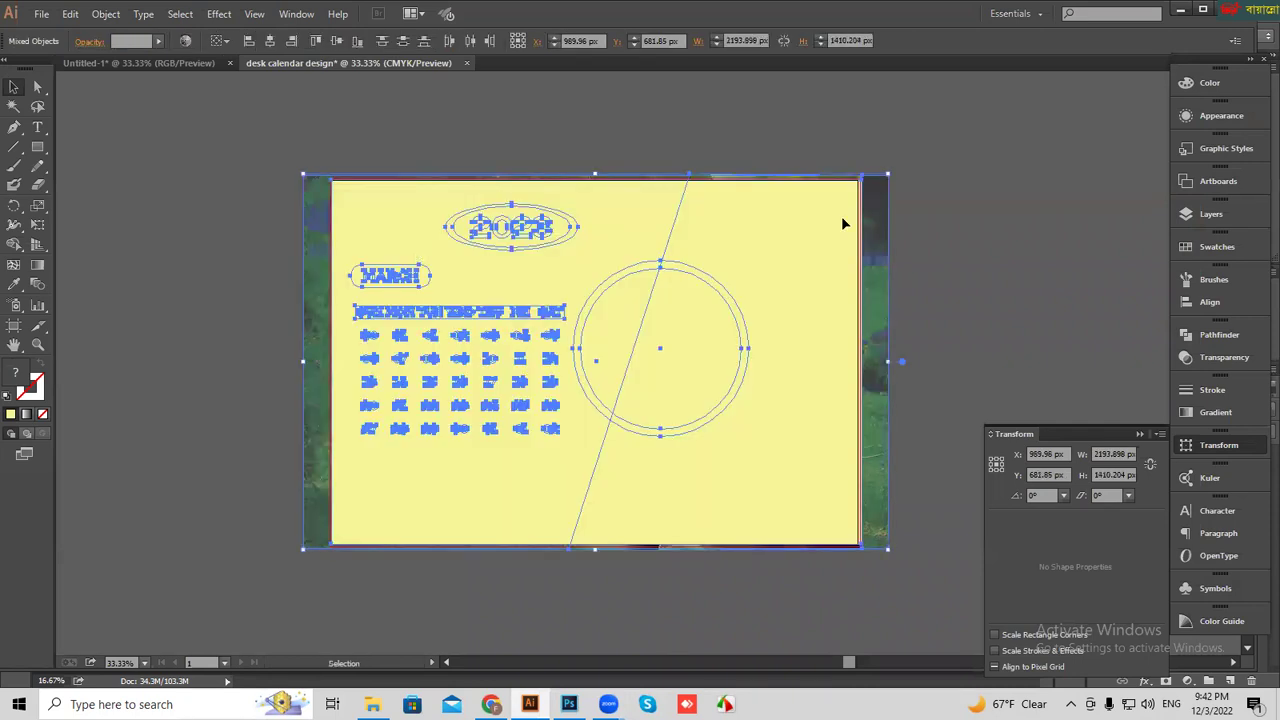
{"action": "key", "text": "ctrl+y"}
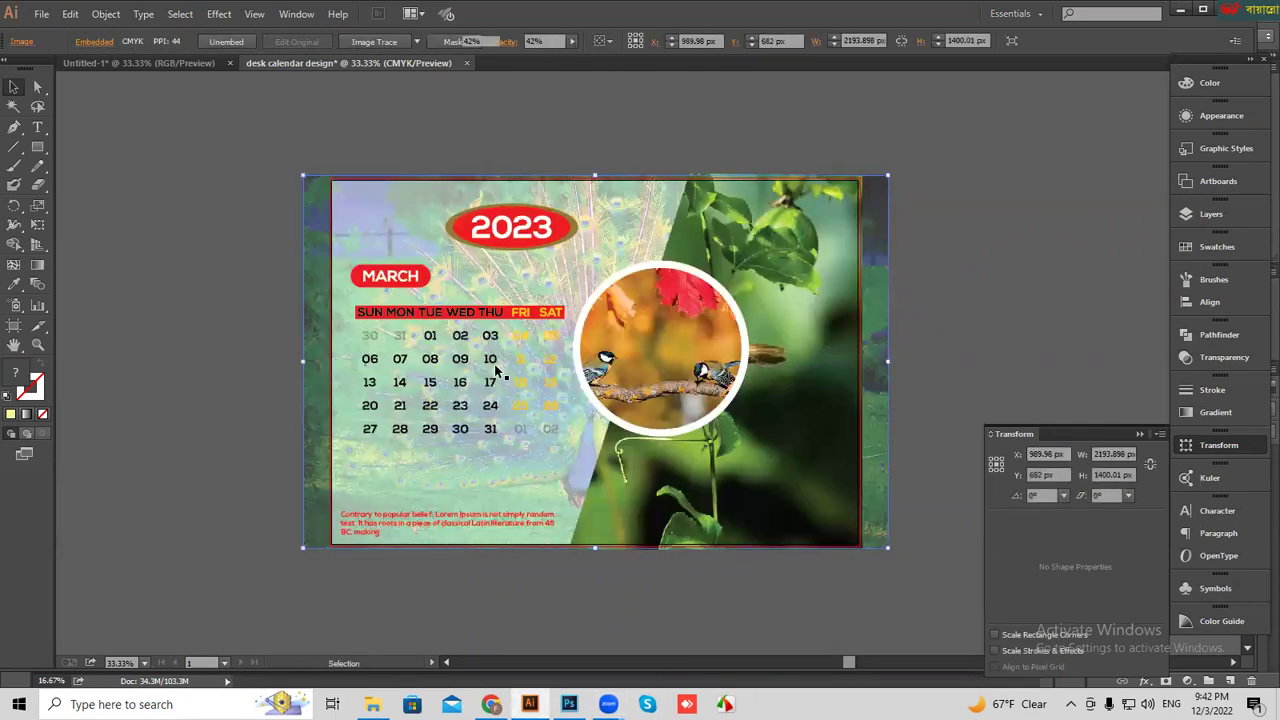
{"action": "key", "text": "Delete"}
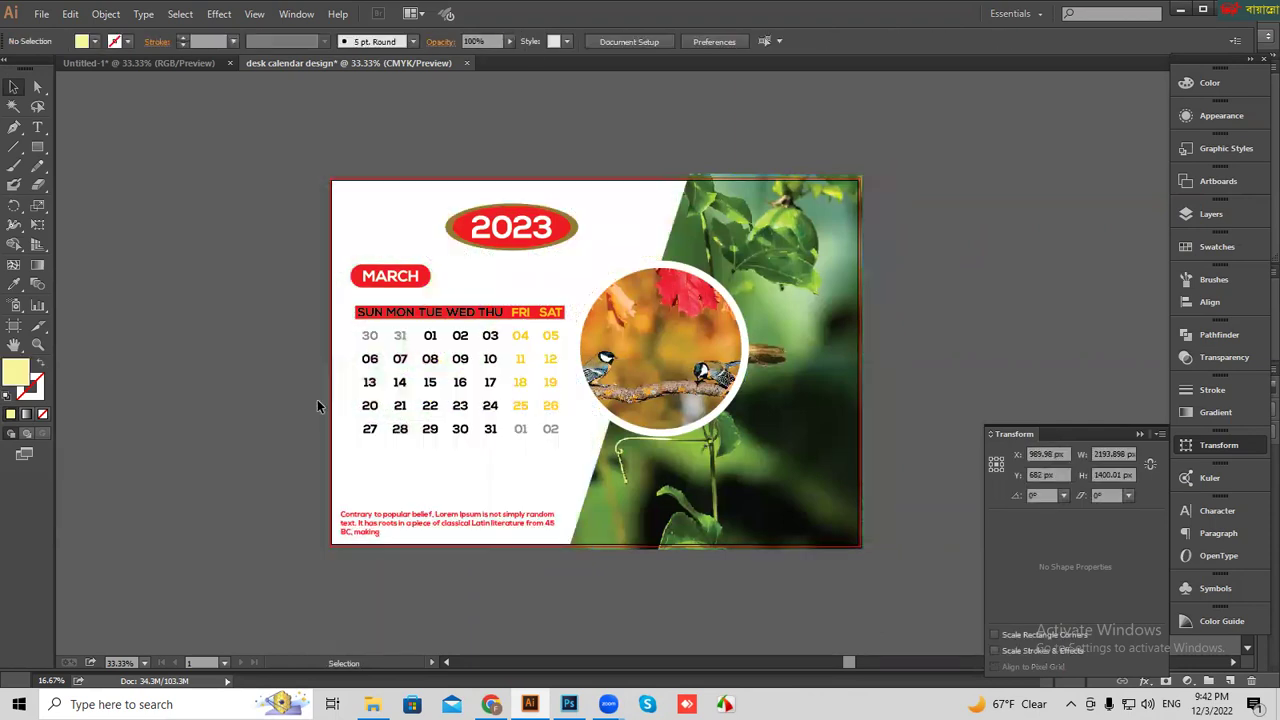
- Draw an artboard-sized white rectangle and send it behind the calendar
{"action": "left_click", "coordinate": [37, 146]}
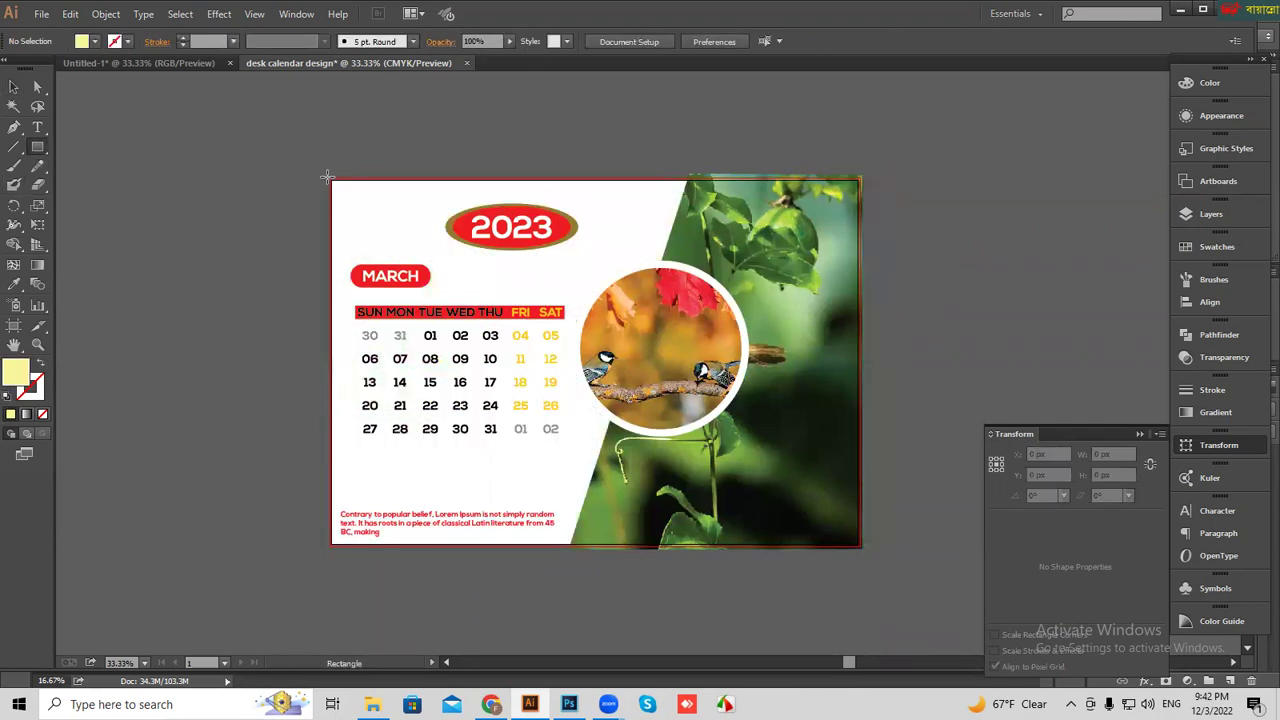
{"action": "left_click_drag", "start_coordinate": [329, 178], "coordinate": [862, 545]}
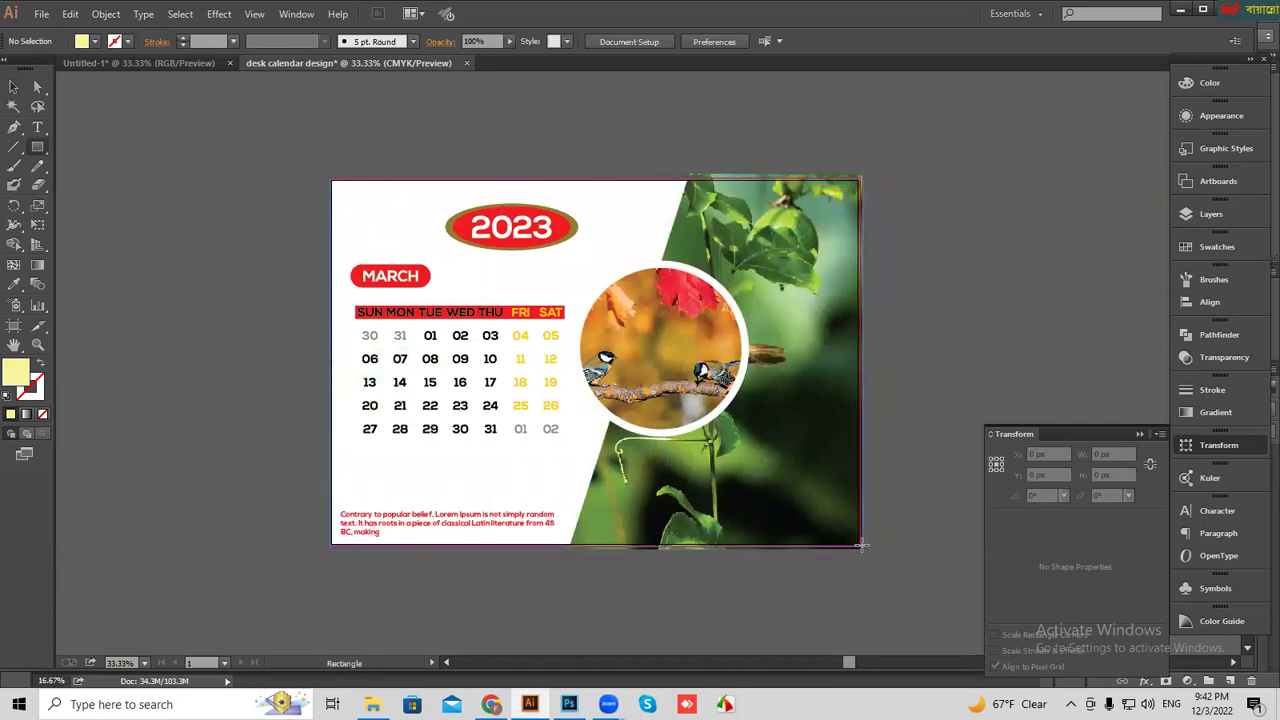
{"action": "left_click_drag", "start_coordinate": [766, 545], "coordinate": [862, 545]}
{"action": "right_click", "coordinate": [442, 319]}
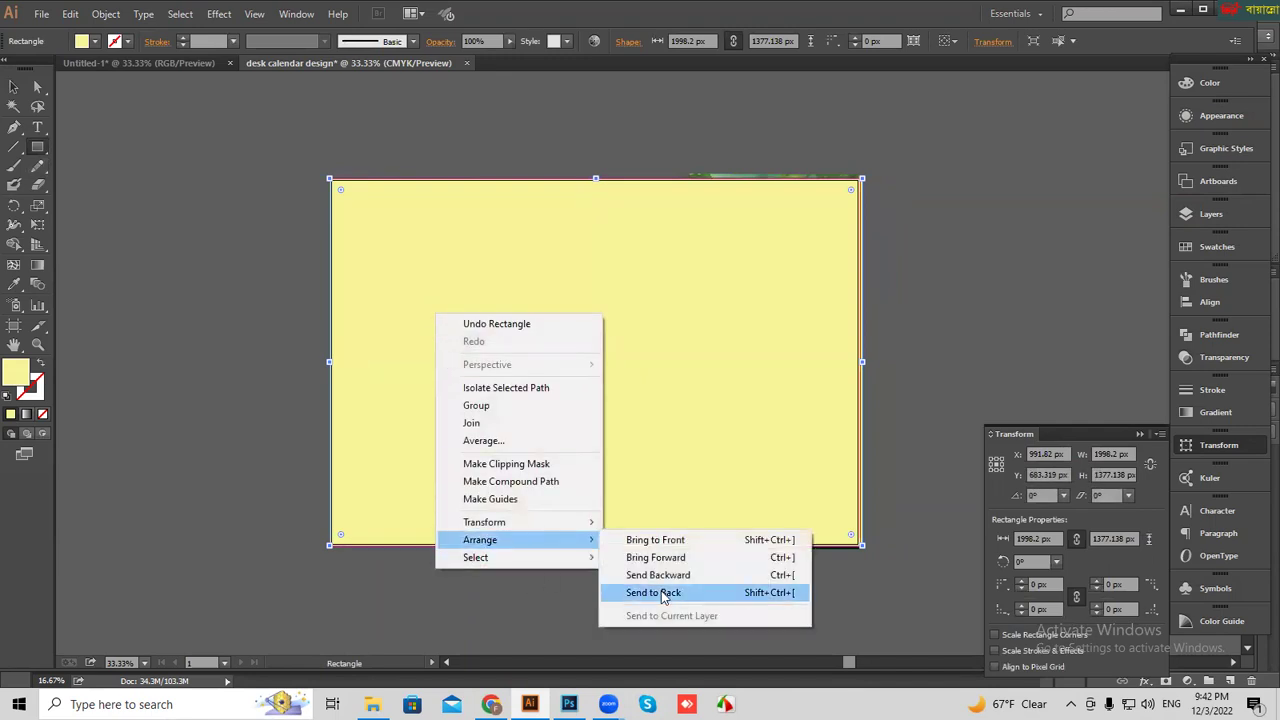
{"action": "left_click", "coordinate": [660, 592]}
{"action": "left_click", "coordinate": [1225, 82]}
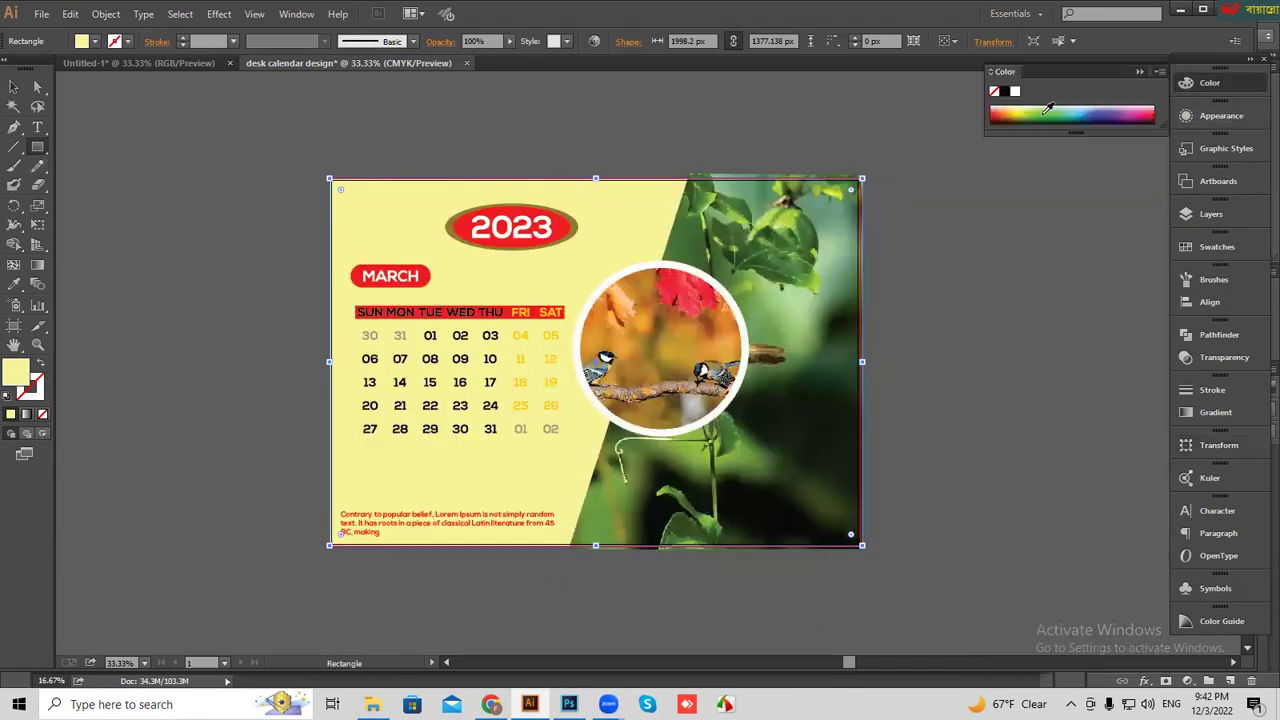
{"action": "left_click", "coordinate": [1012, 92]}
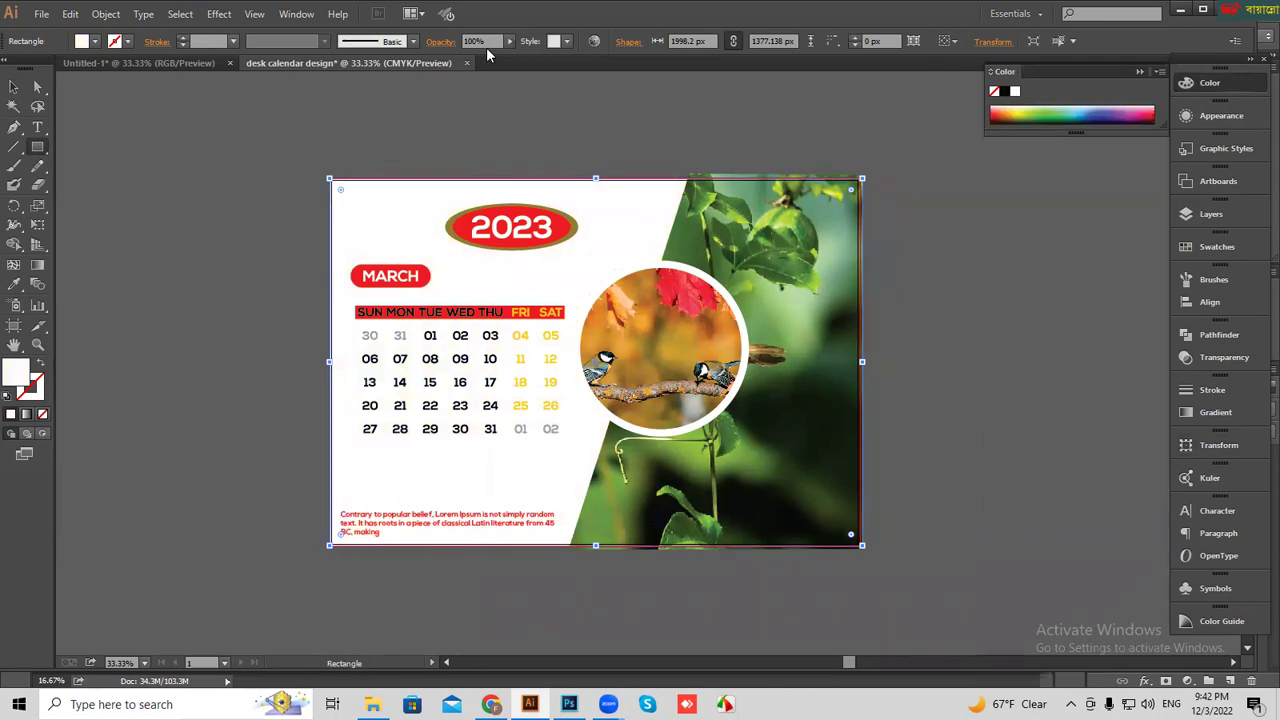
- Select all the calendar artwork and switch to Photoshop
{"action": "left_click", "coordinate": [13, 87]}
{"action": "mouse_move", "coordinate": [330, 153]}
{"action": "left_mouse_down"}
{"action": "mouse_move", "coordinate": [616, 430]}
{"action": "mouse_move", "coordinate": [893, 582]}
{"action": "left_mouse_up"}
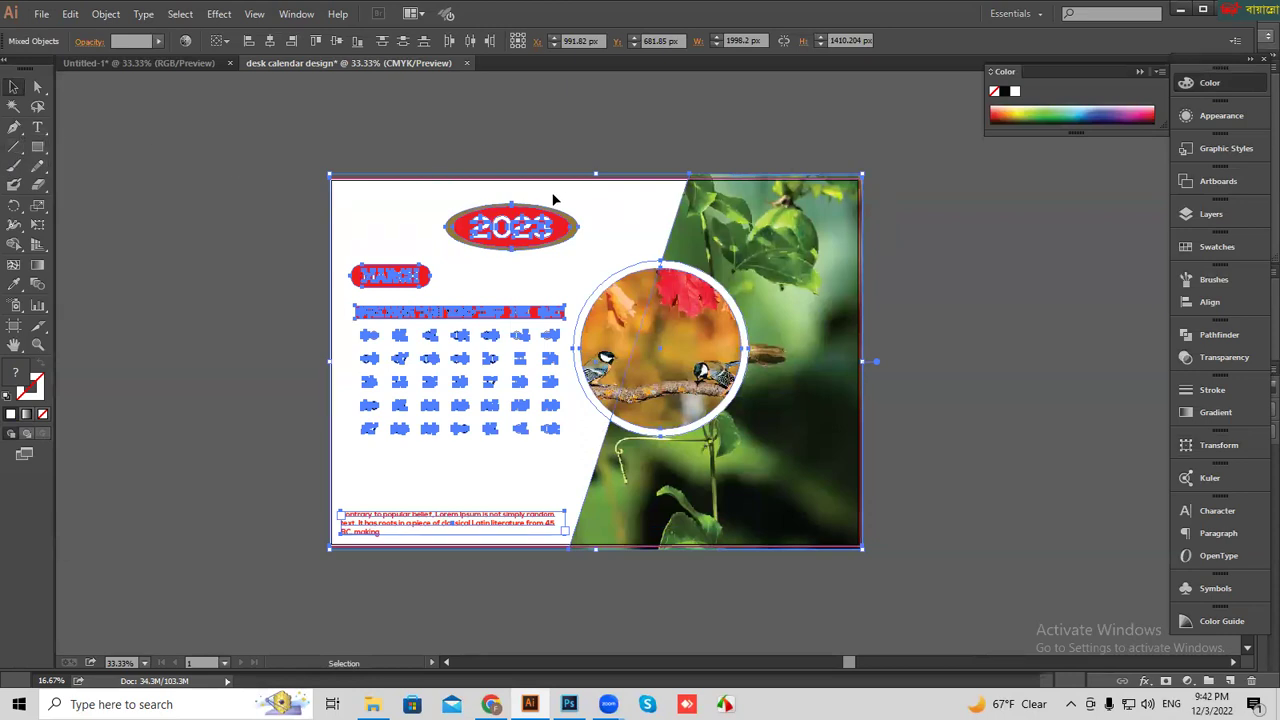
{"action": "left_click", "coordinate": [569, 704]}
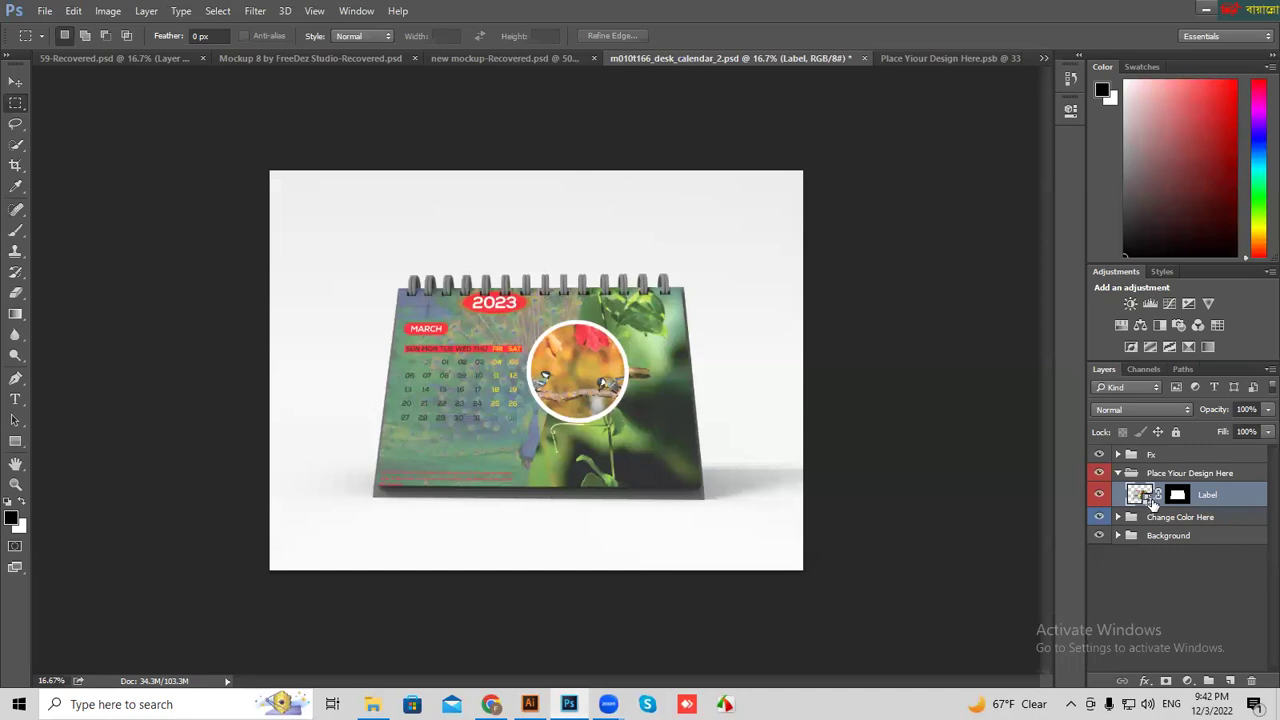
- Paste the white-panel calendar artwork into the design file as a smart object
{"action": "double_click", "coordinate": [1143, 495]}
{"action": "key", "text": "ctrl+v"}
{"action": "left_click", "coordinate": [690, 222]}
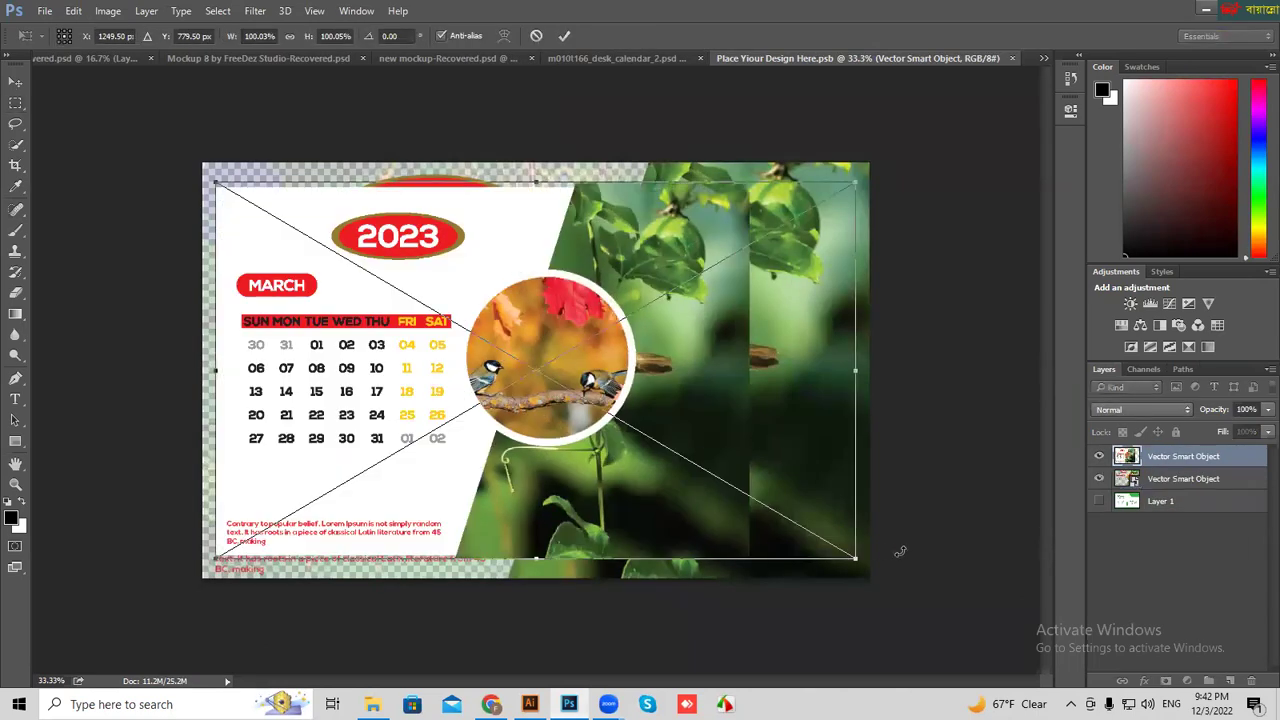
- Scale and move the artwork to fill the canvas, commit it, and save
{"action": "left_click_drag", "start_coordinate": [853, 560], "coordinate": [903, 582]}
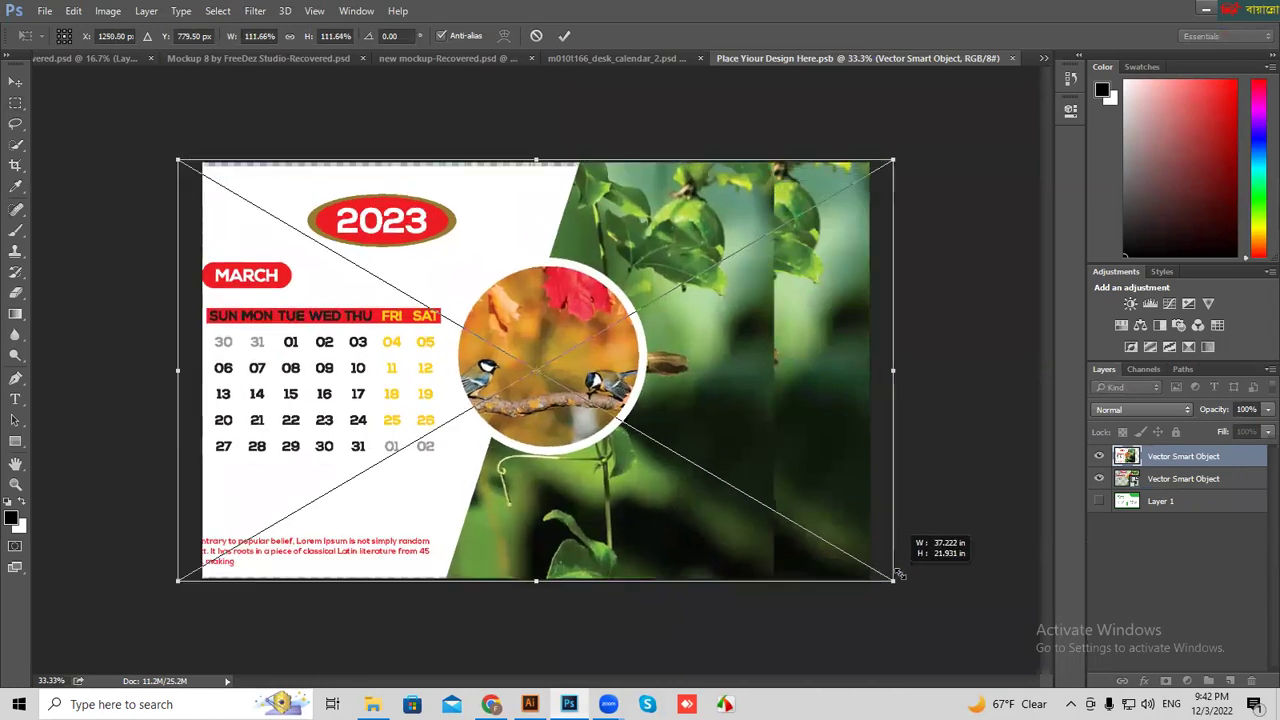
{"action": "left_click_drag", "start_coordinate": [697, 531], "coordinate": [735, 540]}
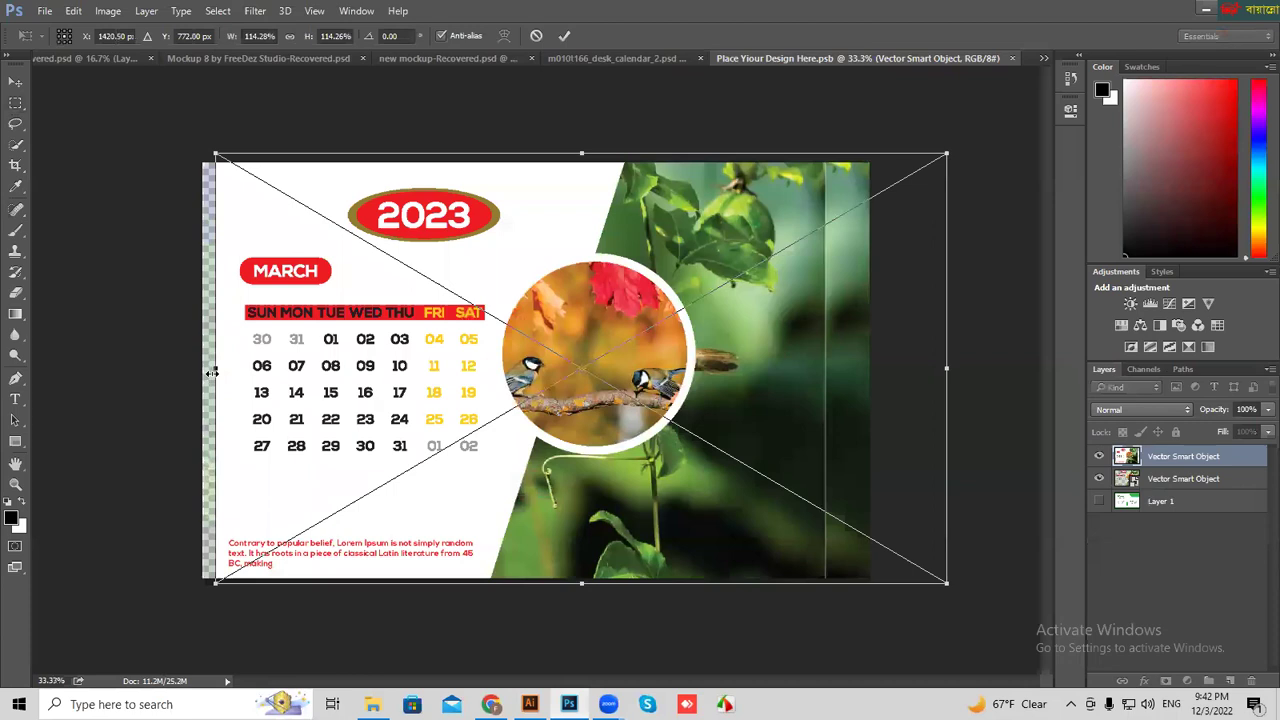
{"action": "left_click_drag", "start_coordinate": [207, 372], "coordinate": [203, 368]}
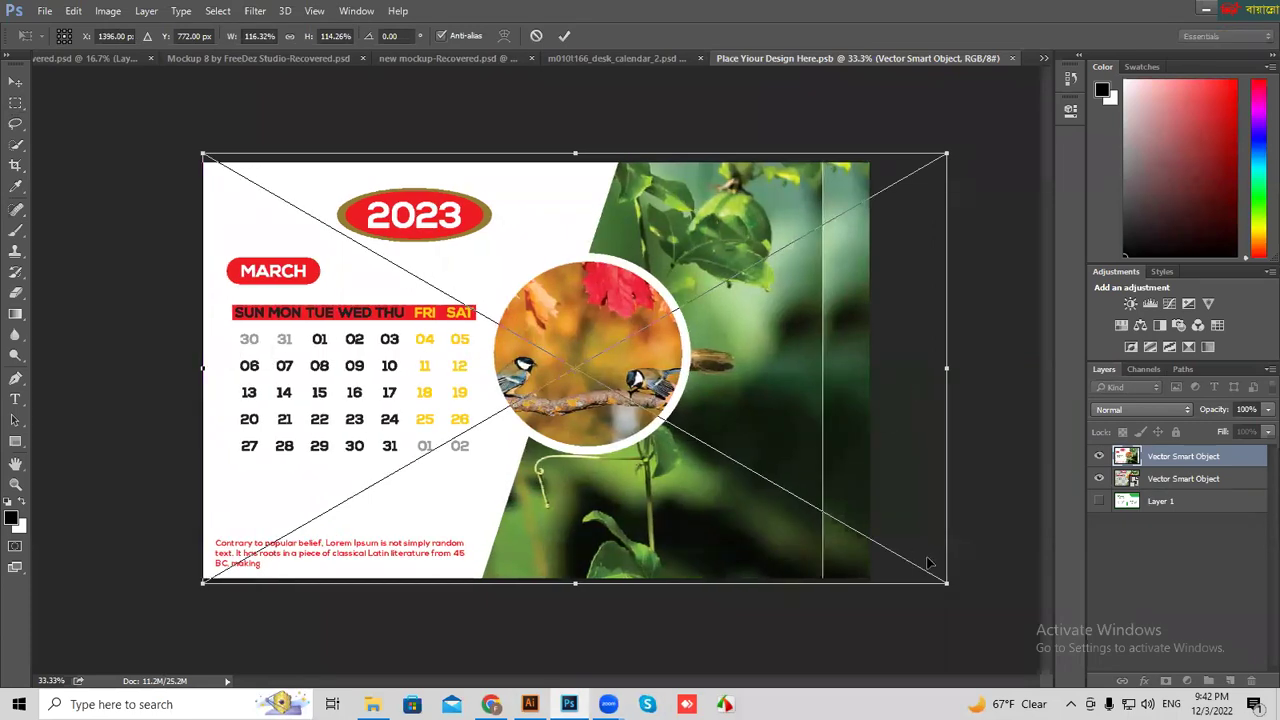
{"action": "left_click_drag", "start_coordinate": [946, 577], "coordinate": [962, 592]}
{"action": "left_click_drag", "start_coordinate": [746, 487], "coordinate": [758, 479]}
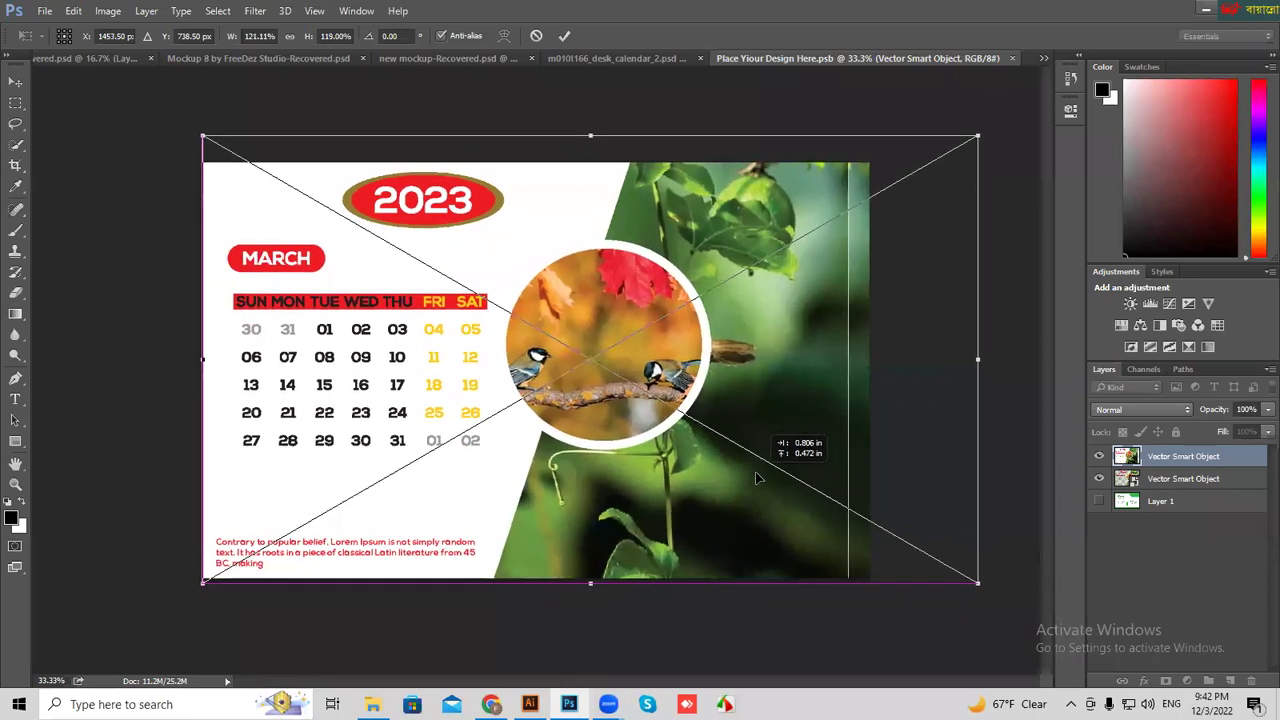
{"action": "left_click_drag", "start_coordinate": [983, 361], "coordinate": [960, 367]}
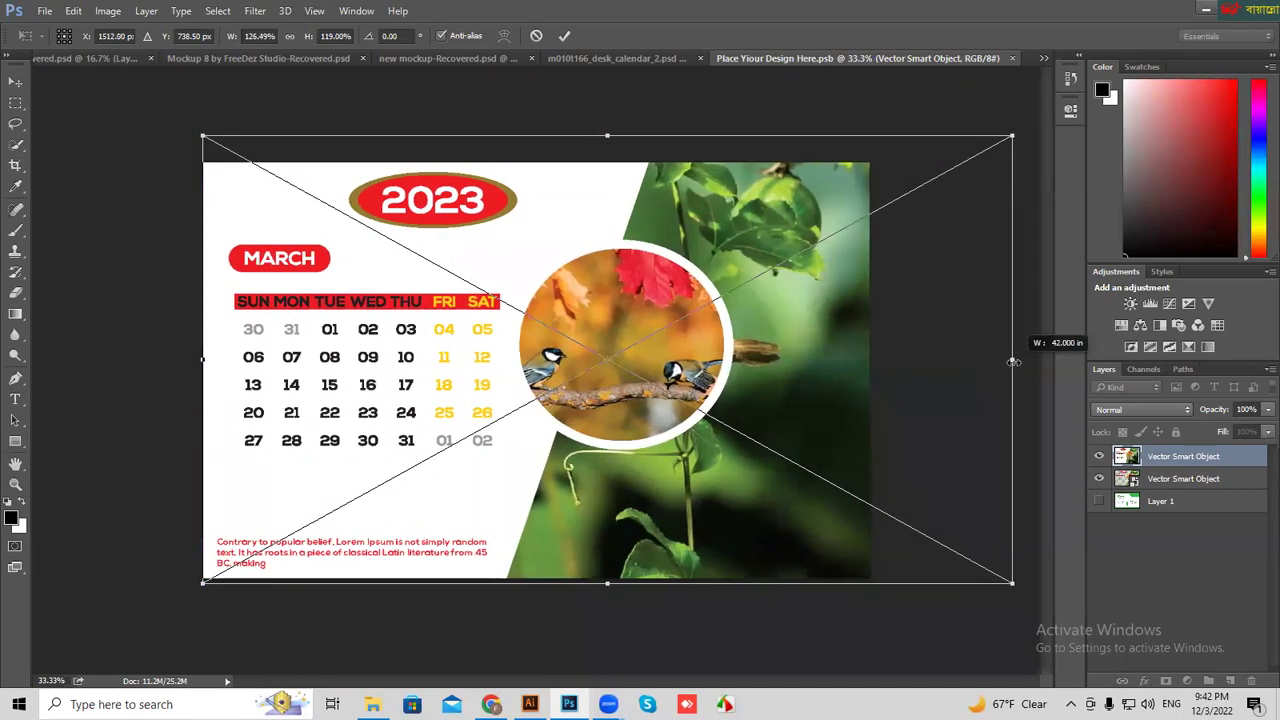
{"action": "left_click_drag", "start_coordinate": [623, 400], "coordinate": [665, 400]}
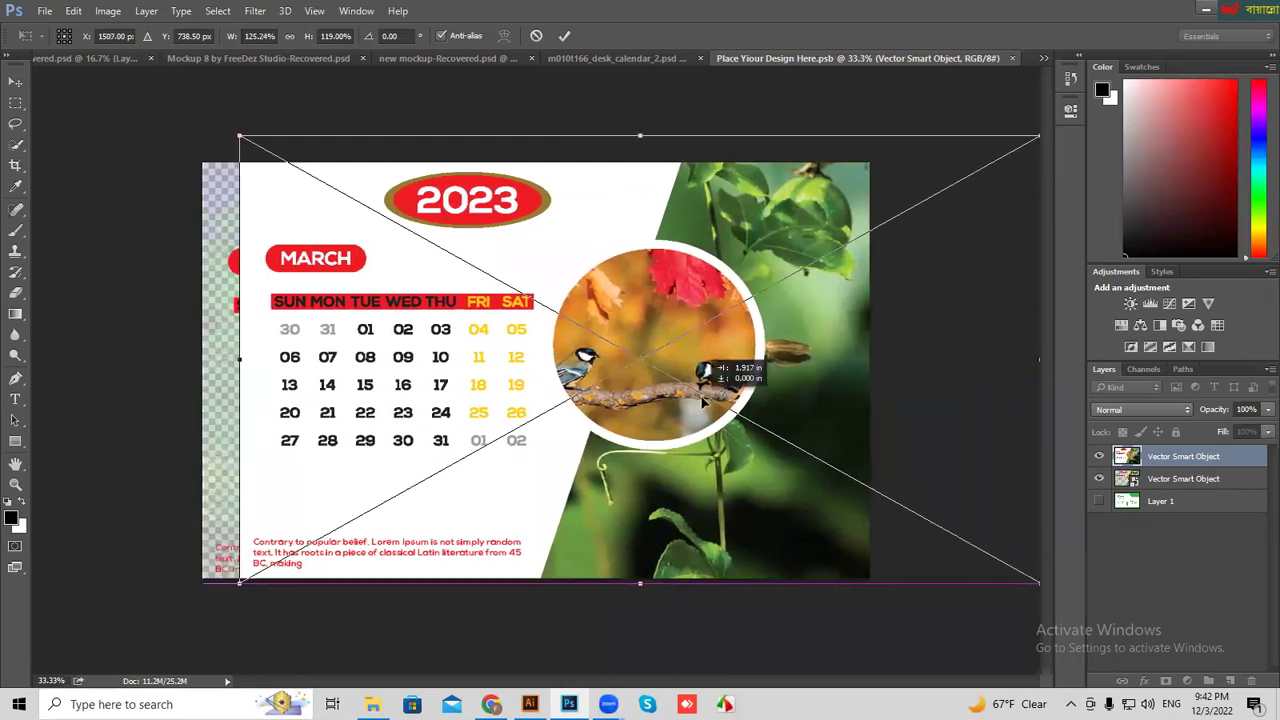
{"action": "key", "text": "ctrl+z"}
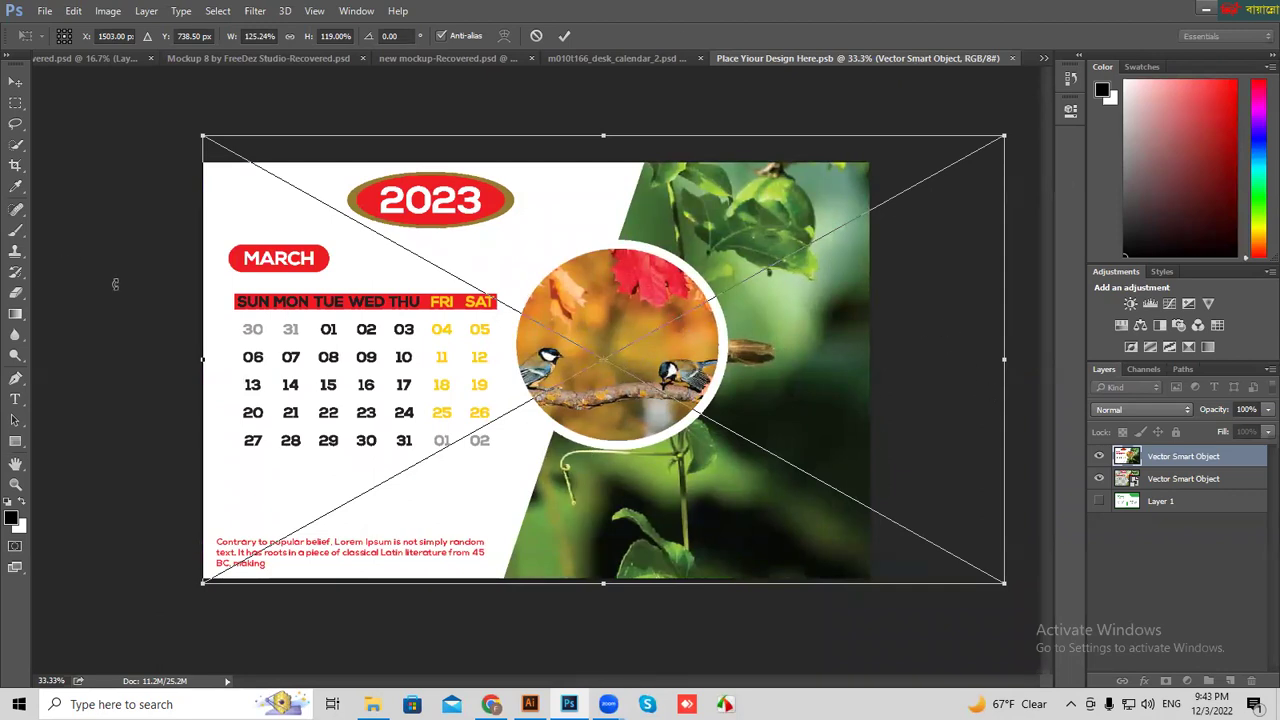
{"action": "left_click", "coordinate": [1100, 479]}
{"action": "key", "text": "ctrl+s"}
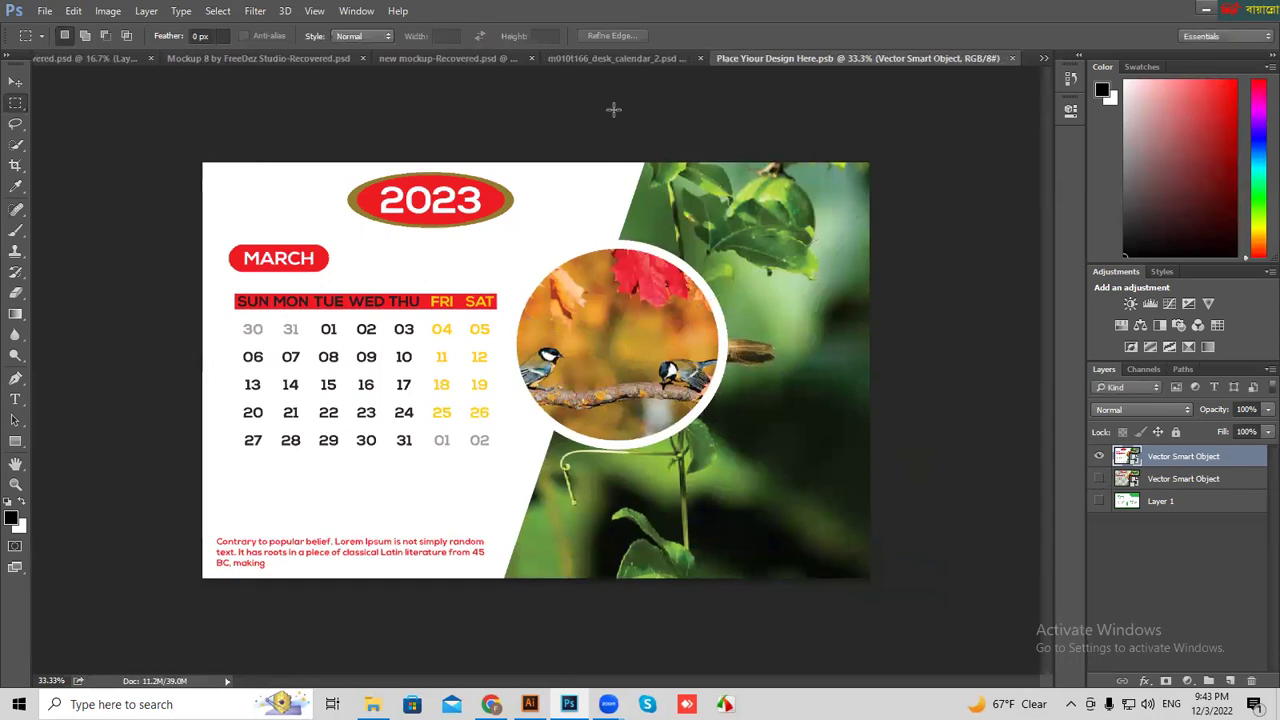
- Start a Save As of the desk calendar mockup with JPEG as the file type
{"action": "left_click", "coordinate": [603, 60]}
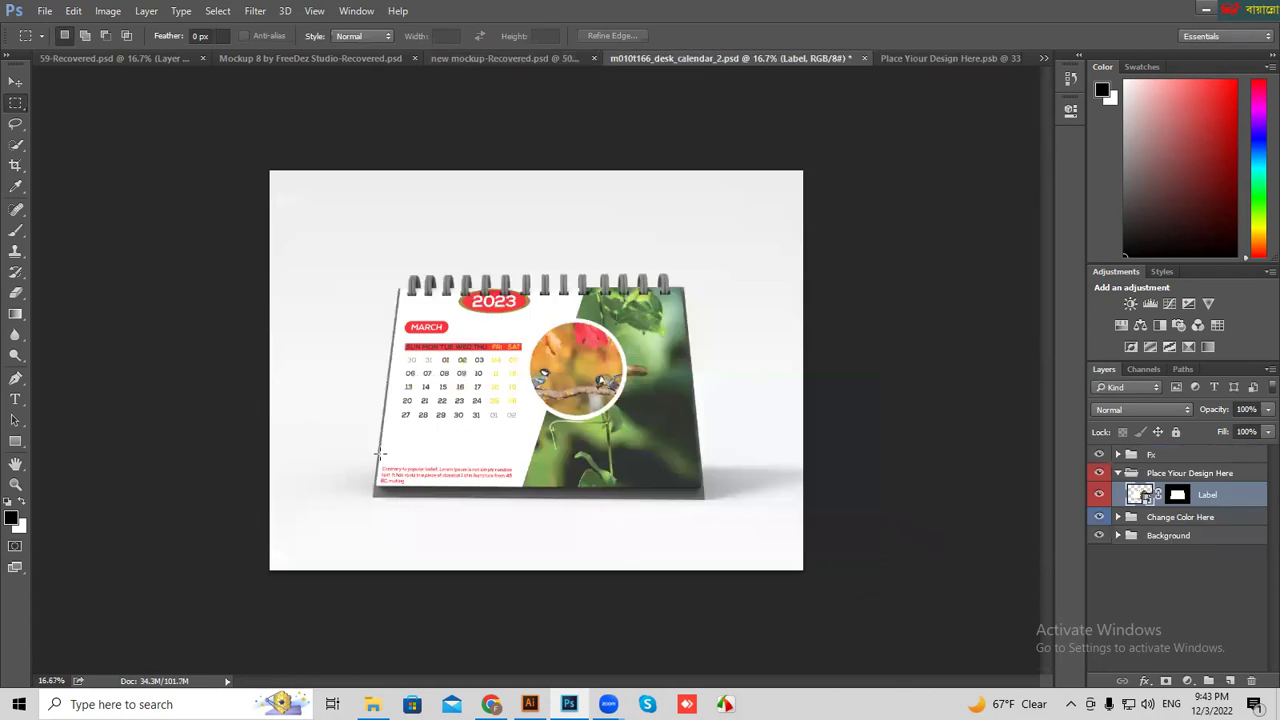
{"action": "left_click", "coordinate": [44, 11]}
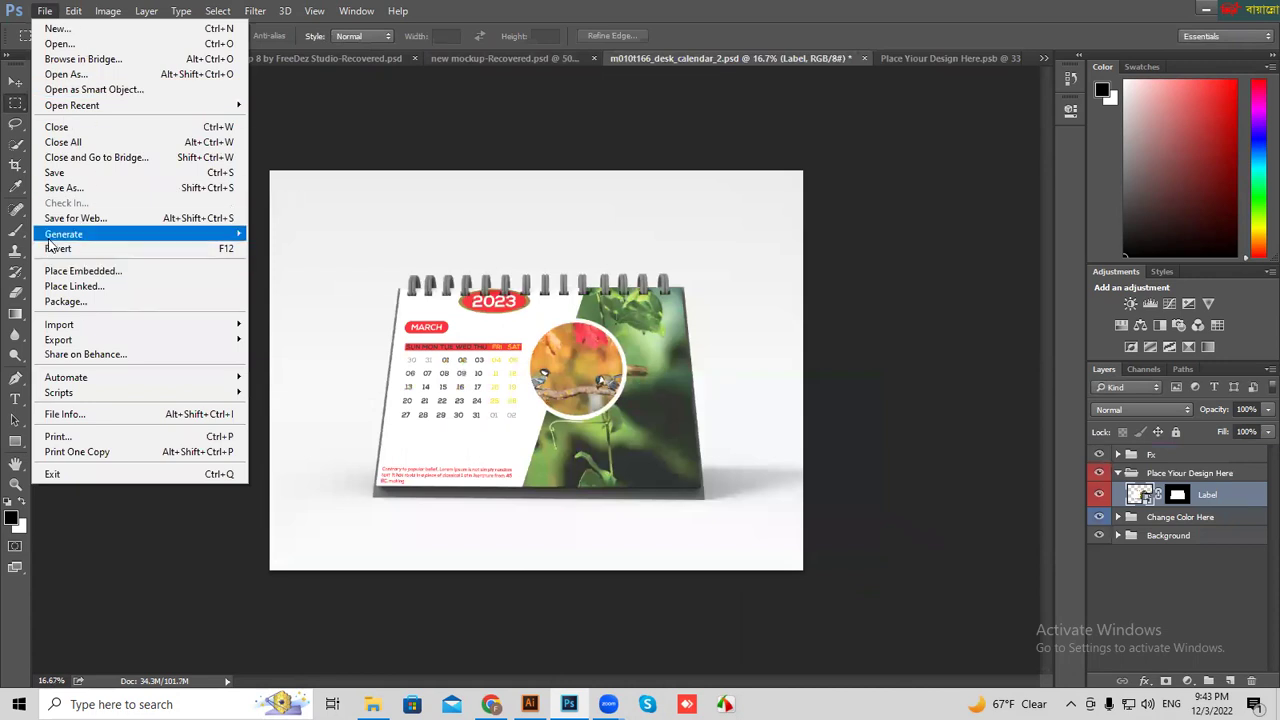
{"action": "left_click", "coordinate": [63, 188]}
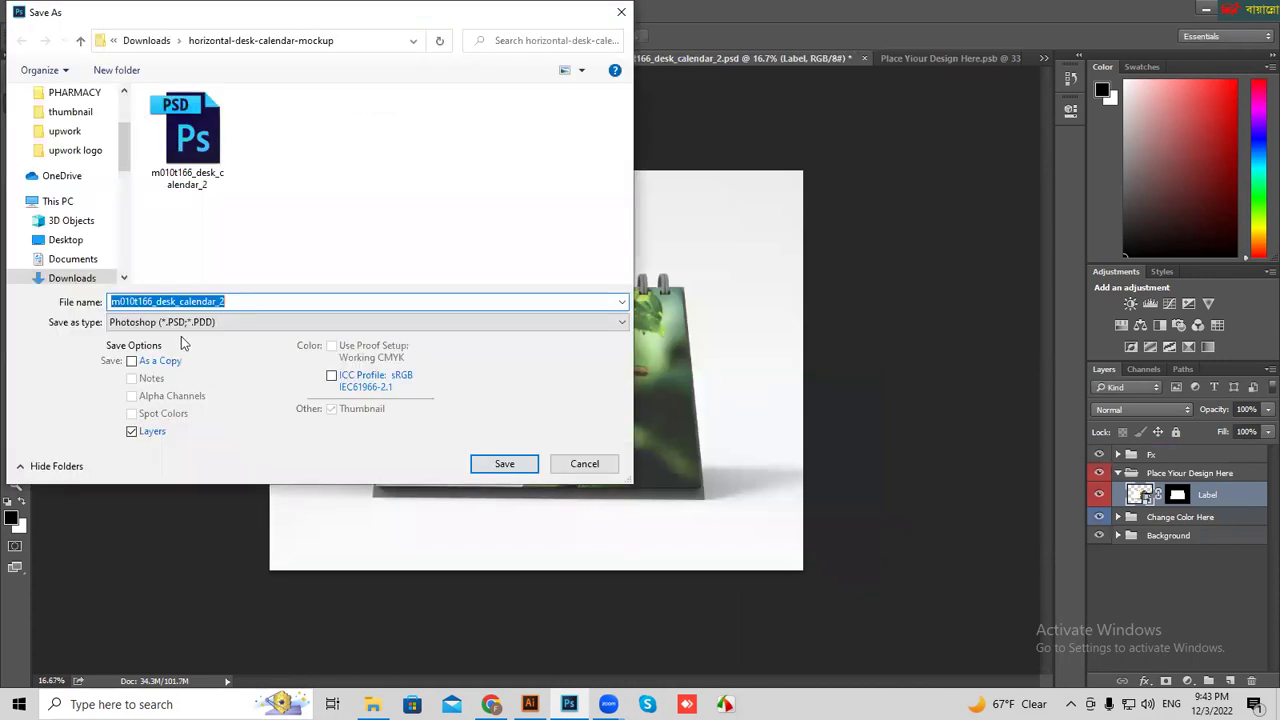
{"action": "left_click", "coordinate": [140, 322]}
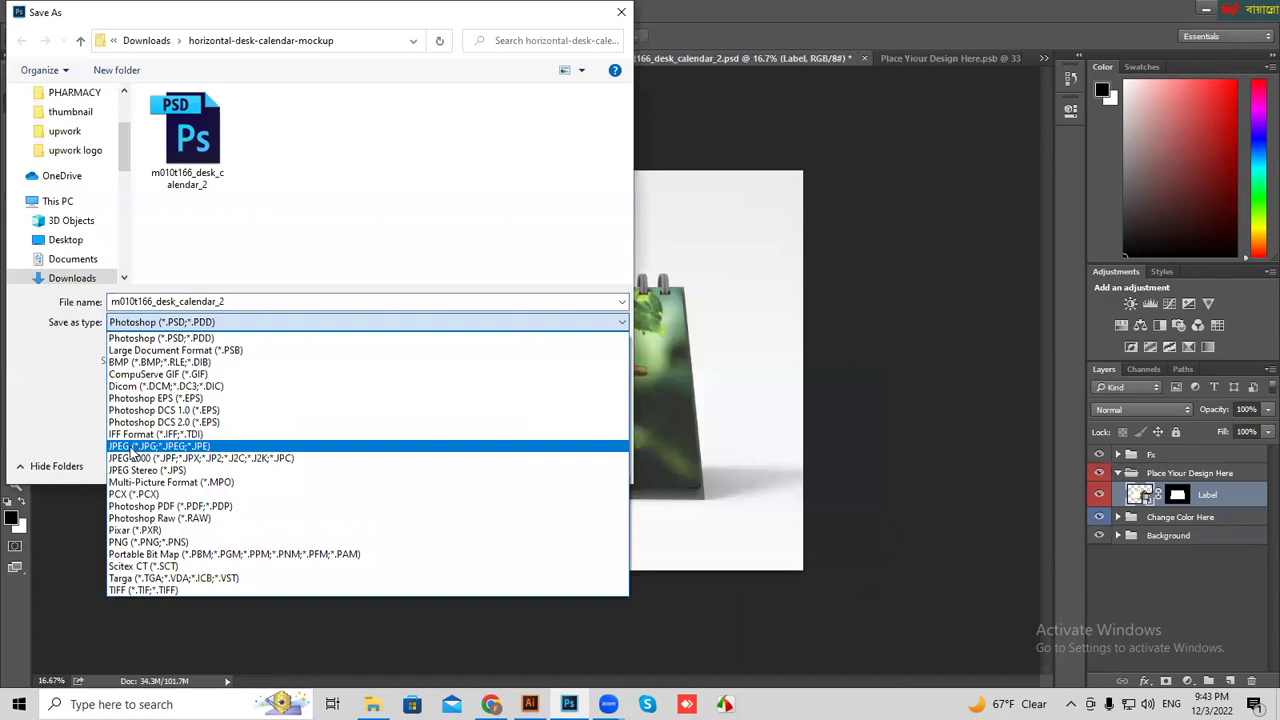
{"action": "left_click", "coordinate": [130, 446]}
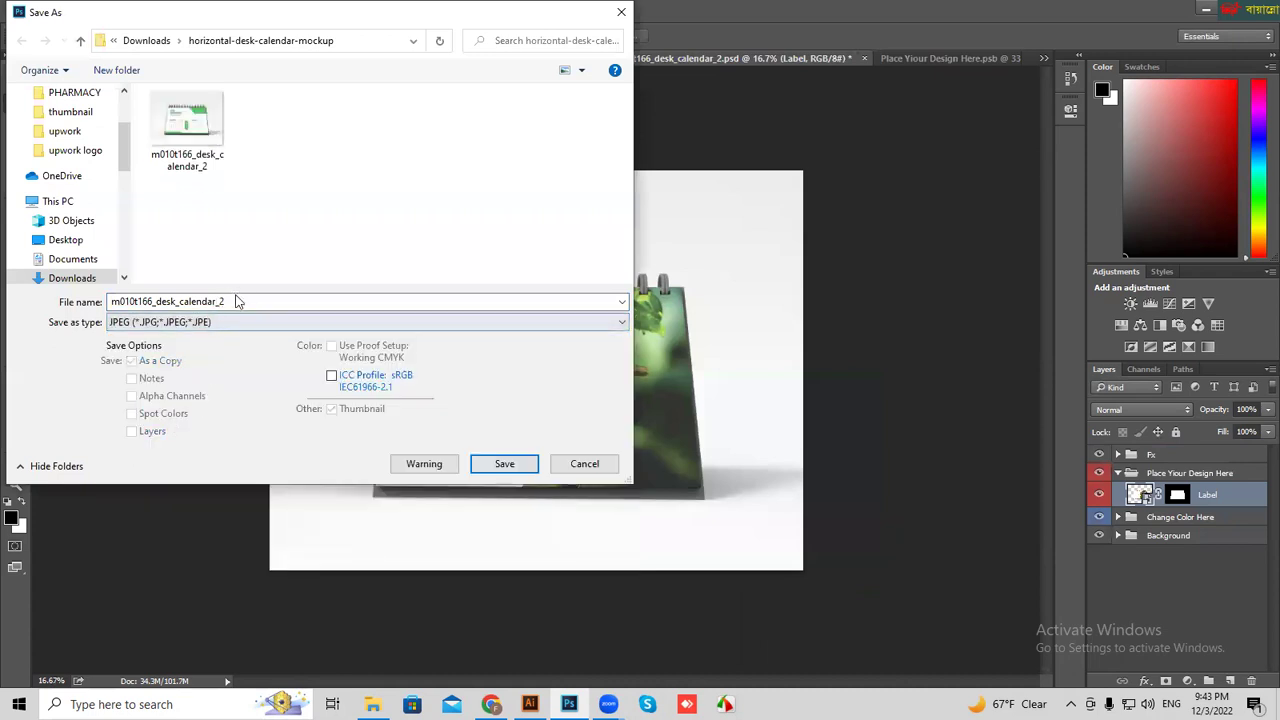
- Name the file CALENDAR and save it to the Desktop
{"action": "type", "text": "CALENDAR"}
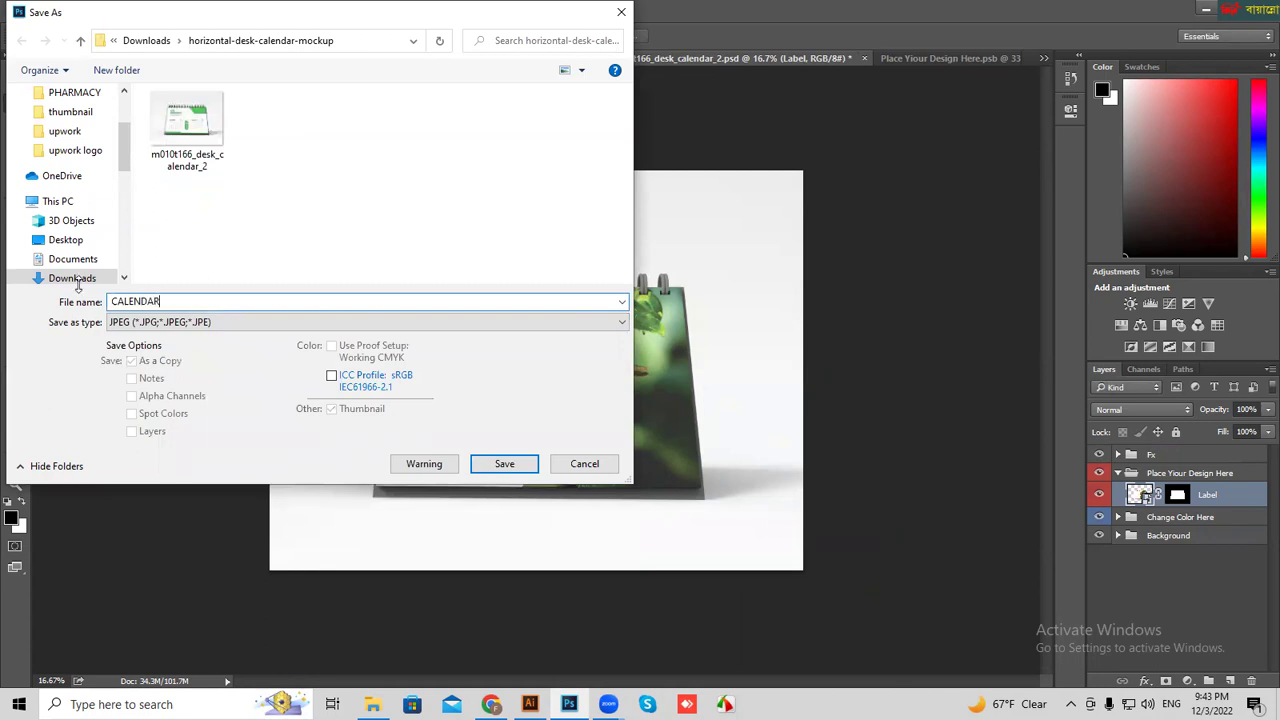
{"action": "scroll", "coordinate": [80, 240], "scroll_direction": "up", "scroll_amount": 3}
{"action": "scroll", "coordinate": [85, 190], "scroll_direction": "up", "scroll_amount": 1}
{"action": "left_click", "coordinate": [62, 124]}
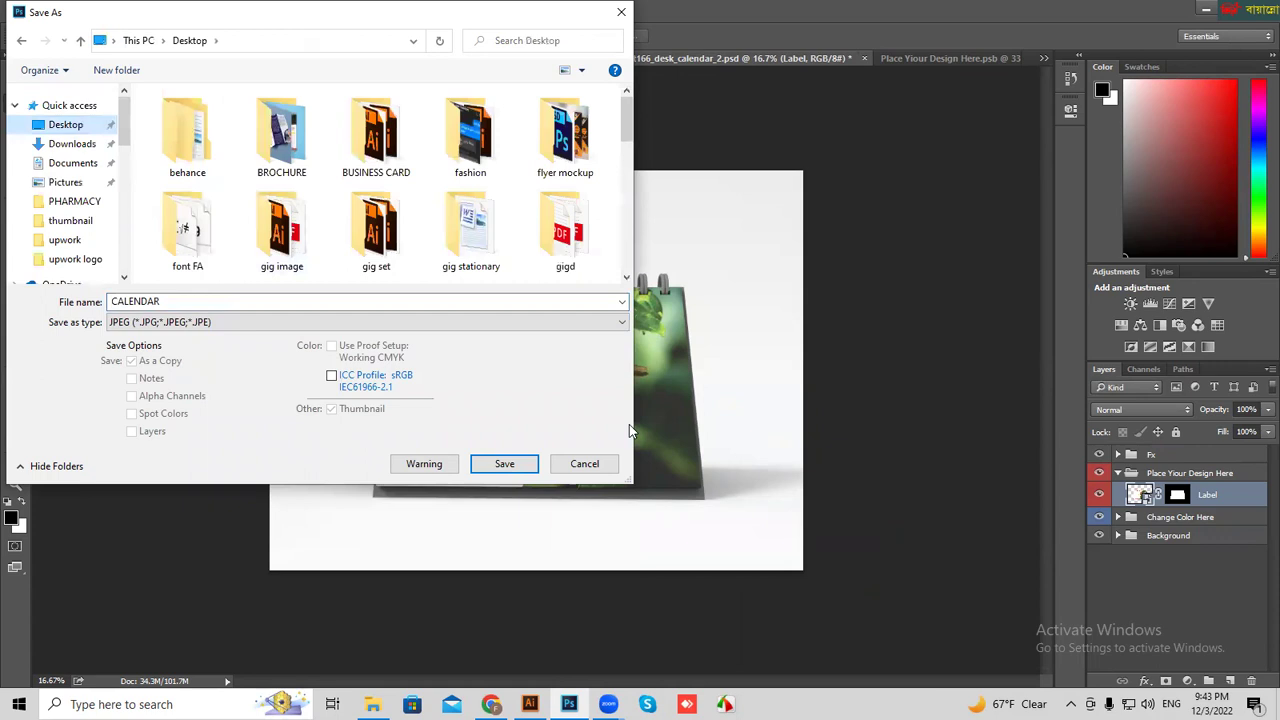
{"action": "left_click", "coordinate": [506, 465]}
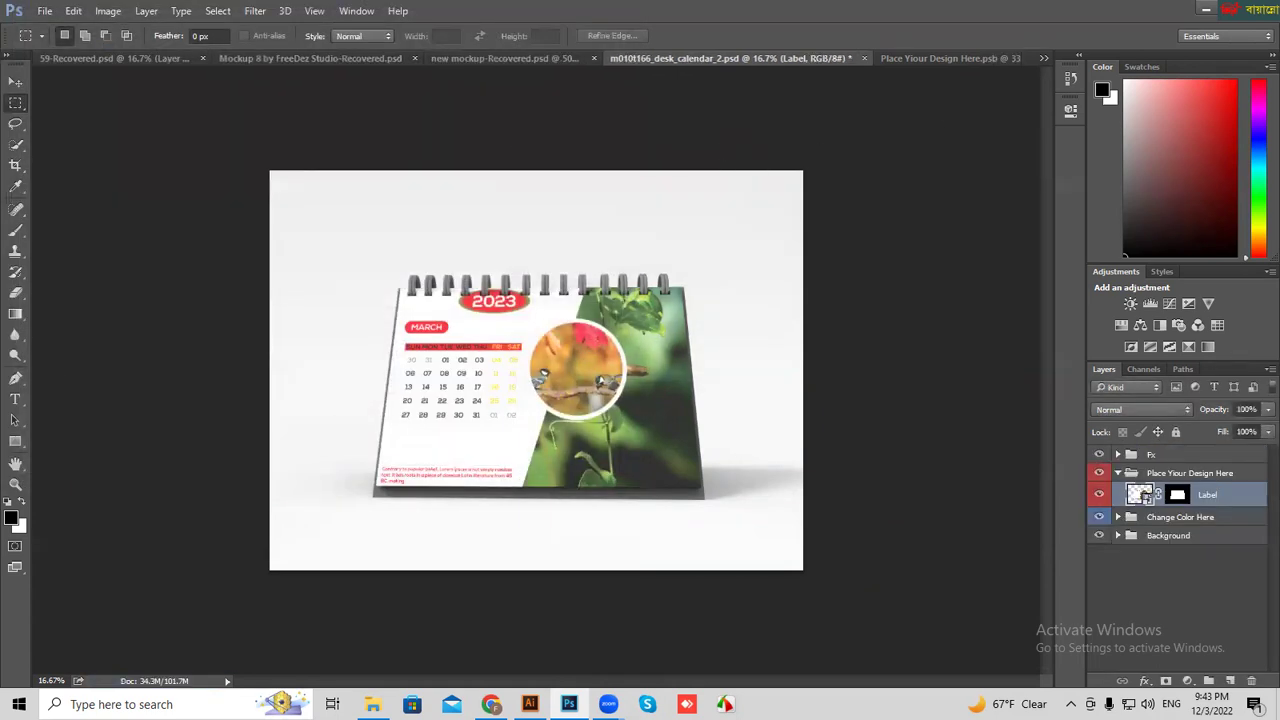
{"action": "left_click", "coordinate": [1206, 10]}
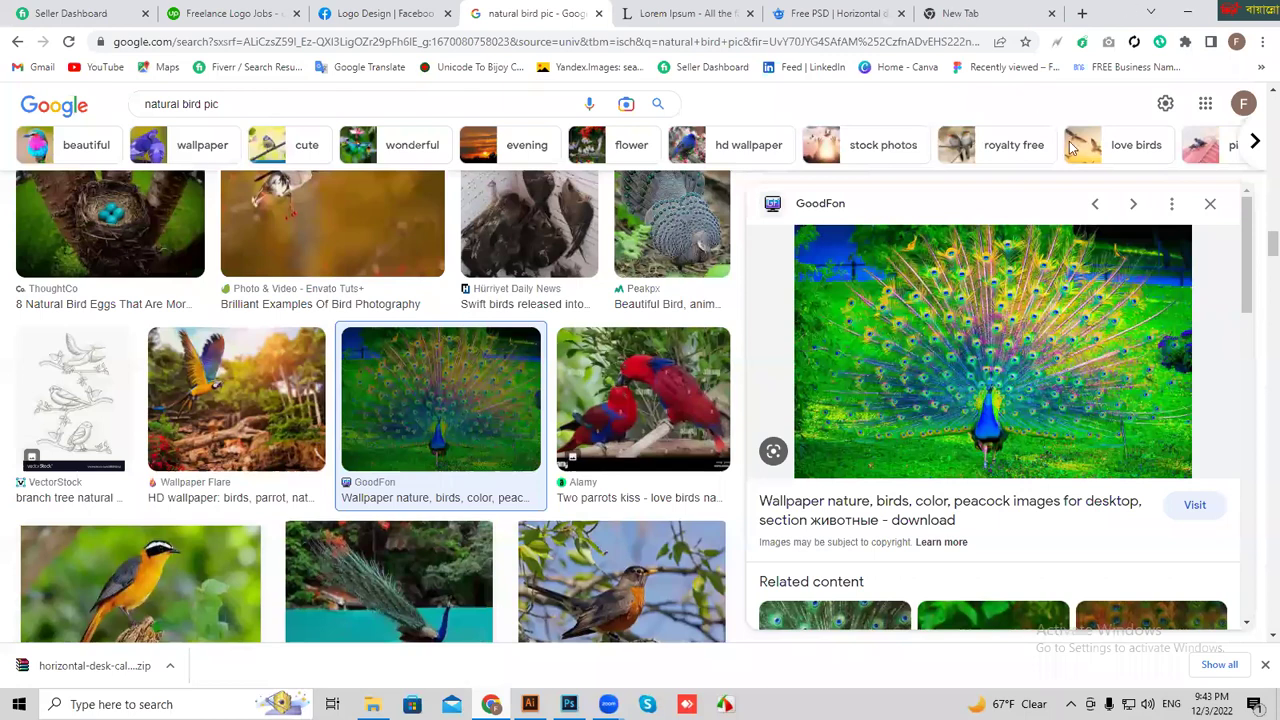
- Open Fiverr in a new tab and search for 'CALENDAR DESIGN'
{"action": "key", "text": "ctrl+9"}
{"action": "left_click", "coordinate": [538, 414]}
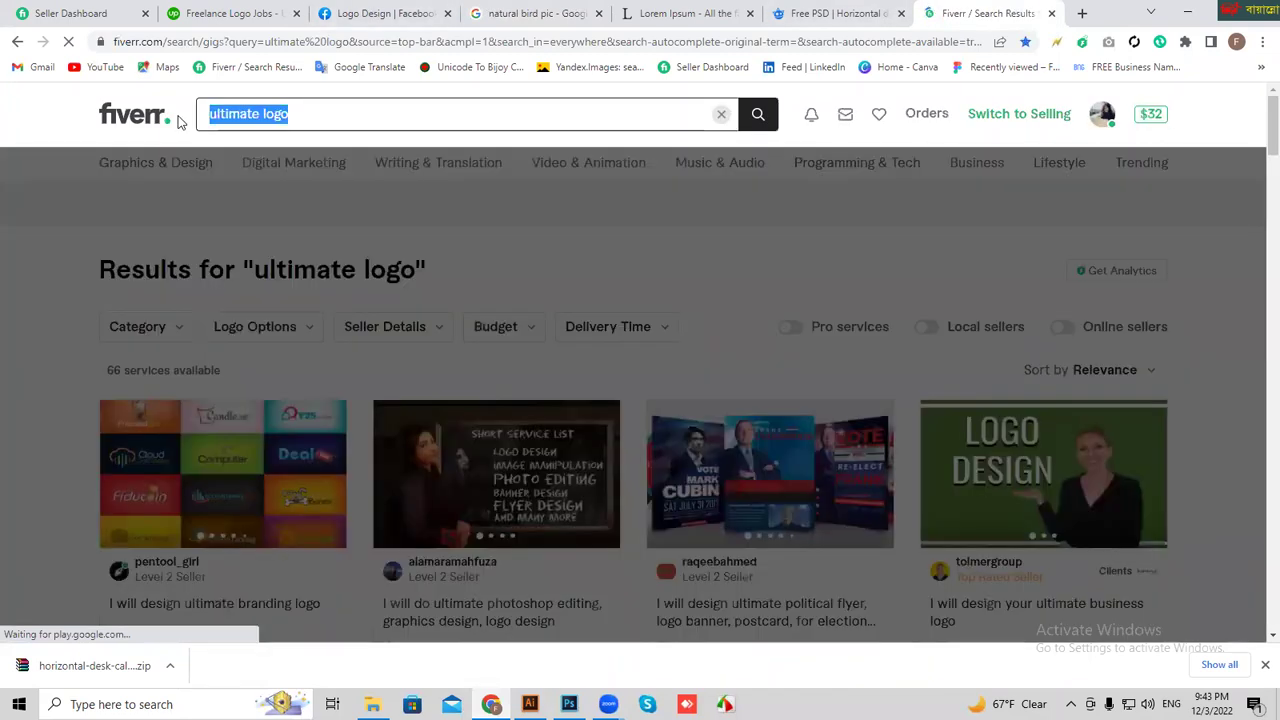
{"action": "type", "text": "CALENA"}
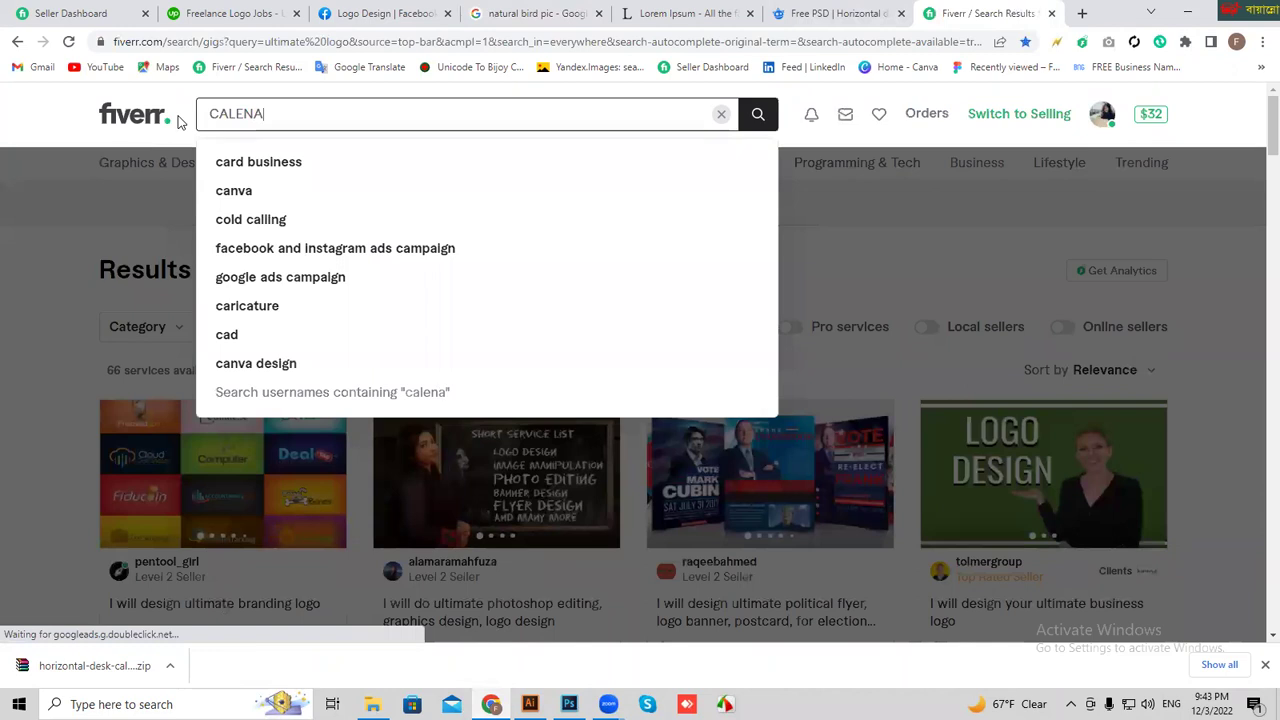
{"action": "key", "text": "BackSpace"}
{"action": "type", "text": "DAR DESIGN"}
{"action": "key", "text": "Return"}
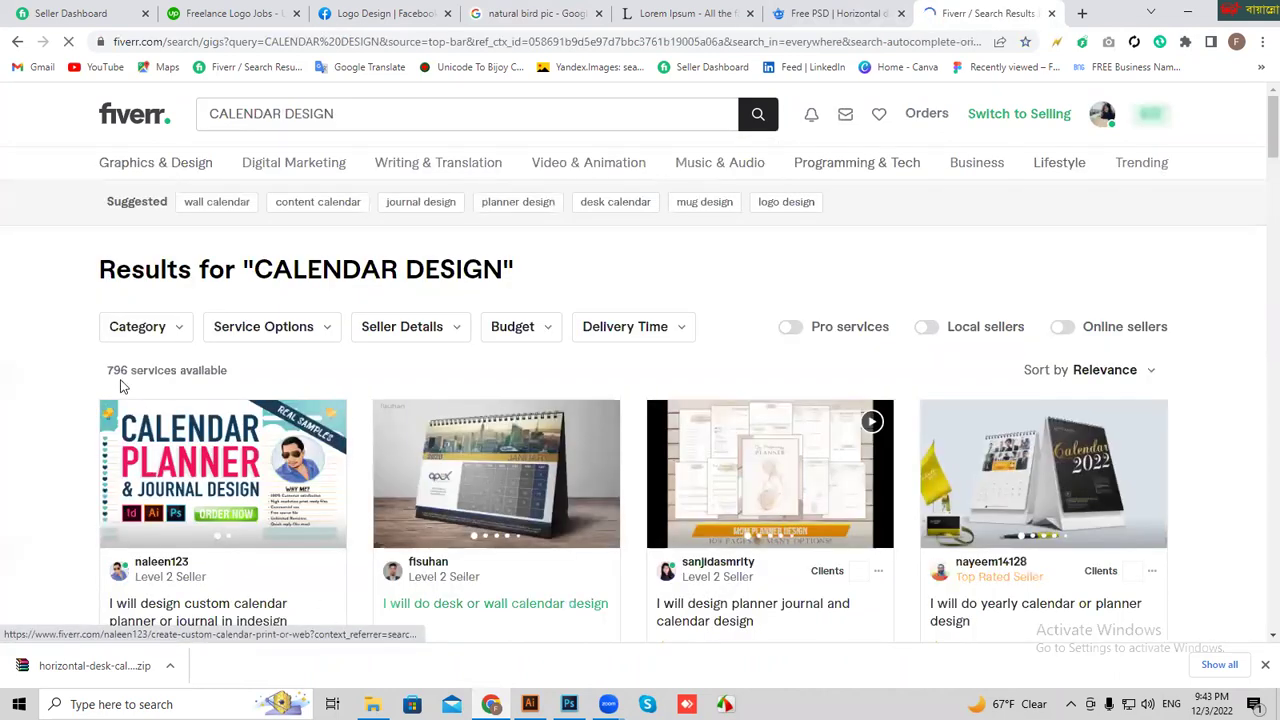
- Scroll through the results, highlighting the 796 services count
{"action": "left_click_drag", "start_coordinate": [129, 372], "coordinate": [104, 368]}
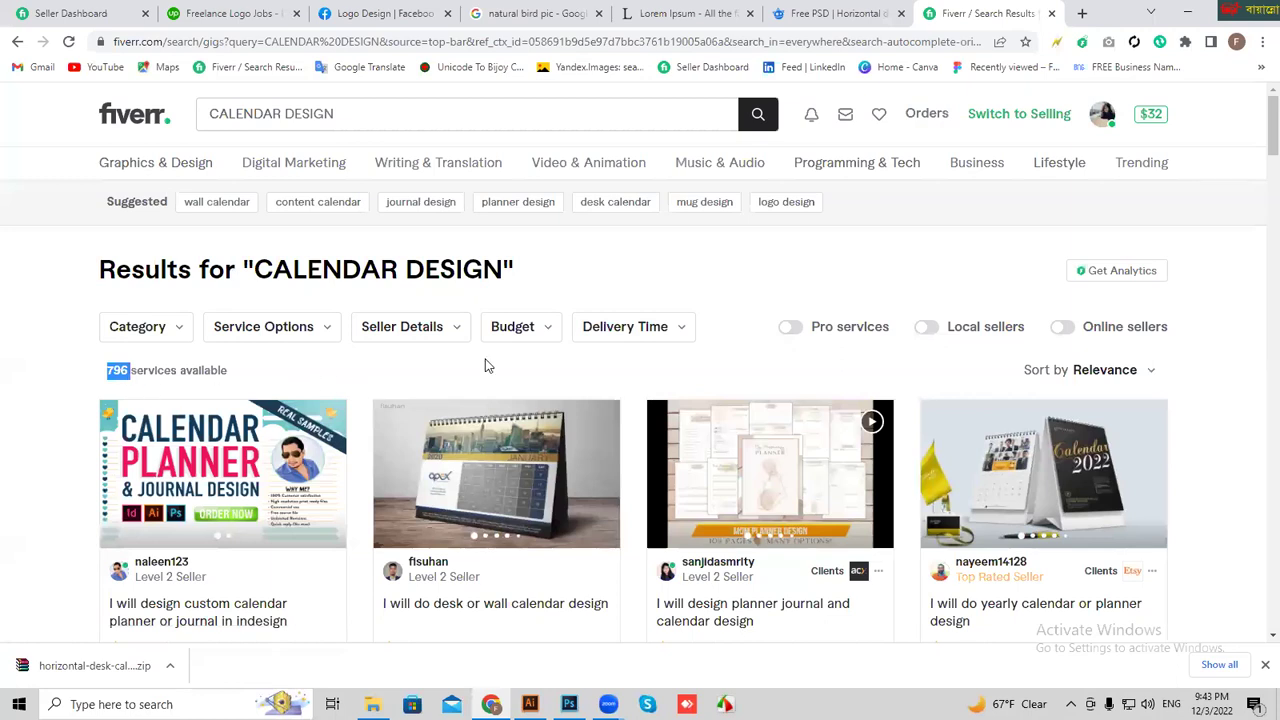
{"action": "left_click", "coordinate": [786, 370]}
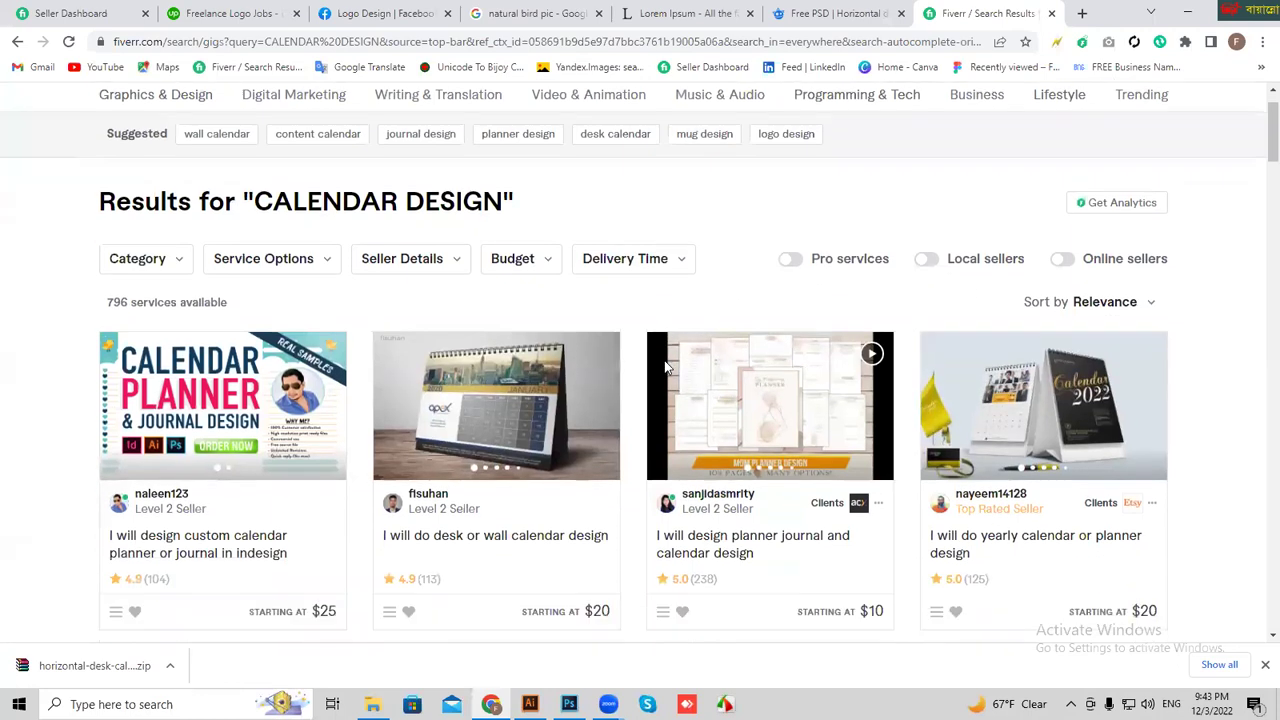
{"action": "scroll", "coordinate": [880, 400], "scroll_direction": "down", "scroll_amount": 2}
{"action": "scroll", "coordinate": [890, 420], "scroll_direction": "down", "scroll_amount": 1}
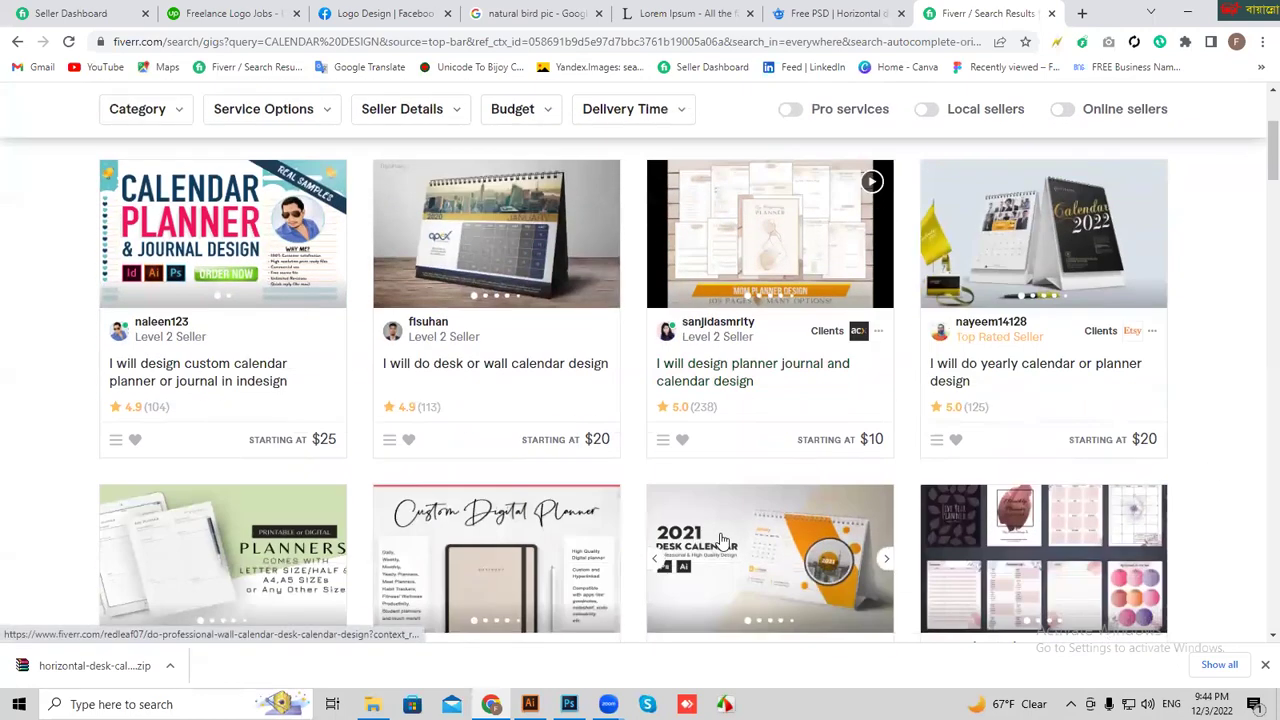
{"action": "scroll", "coordinate": [1171, 423], "scroll_direction": "down", "scroll_amount": 1}
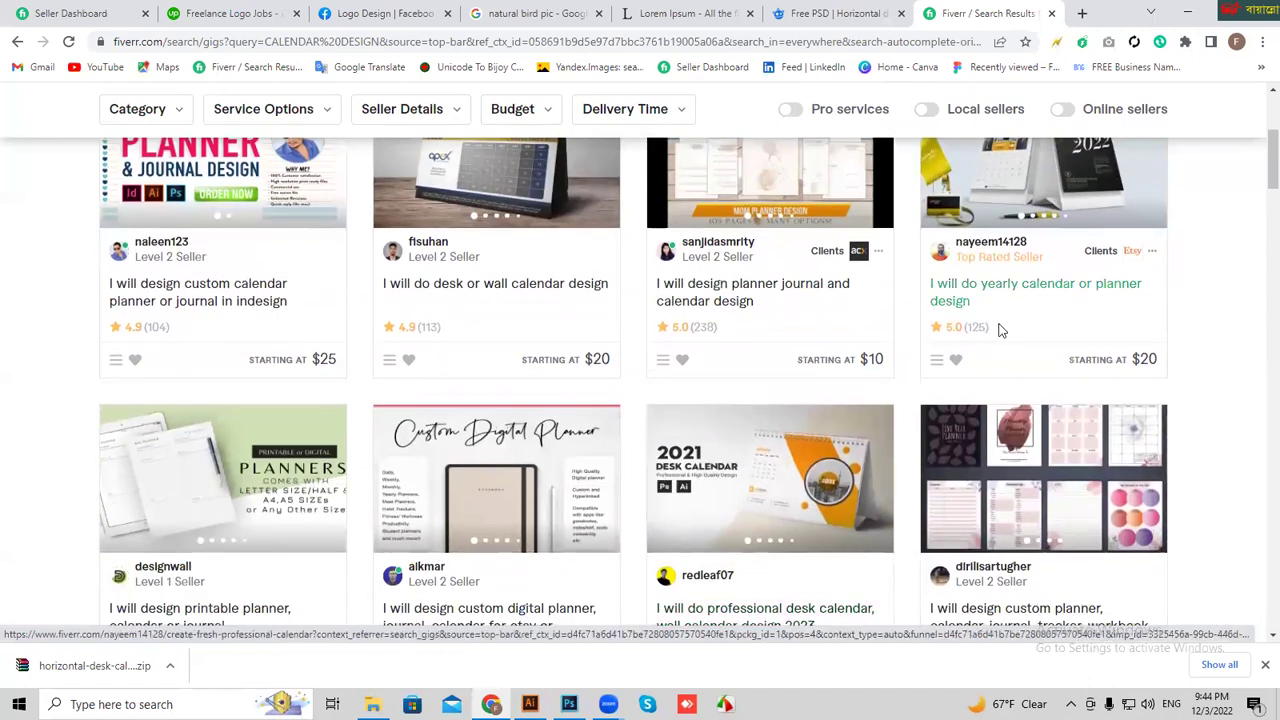
{"action": "scroll", "coordinate": [997, 345], "scroll_direction": "down", "scroll_amount": 4}
{"action": "scroll", "coordinate": [728, 371], "scroll_direction": "up", "scroll_amount": 4}
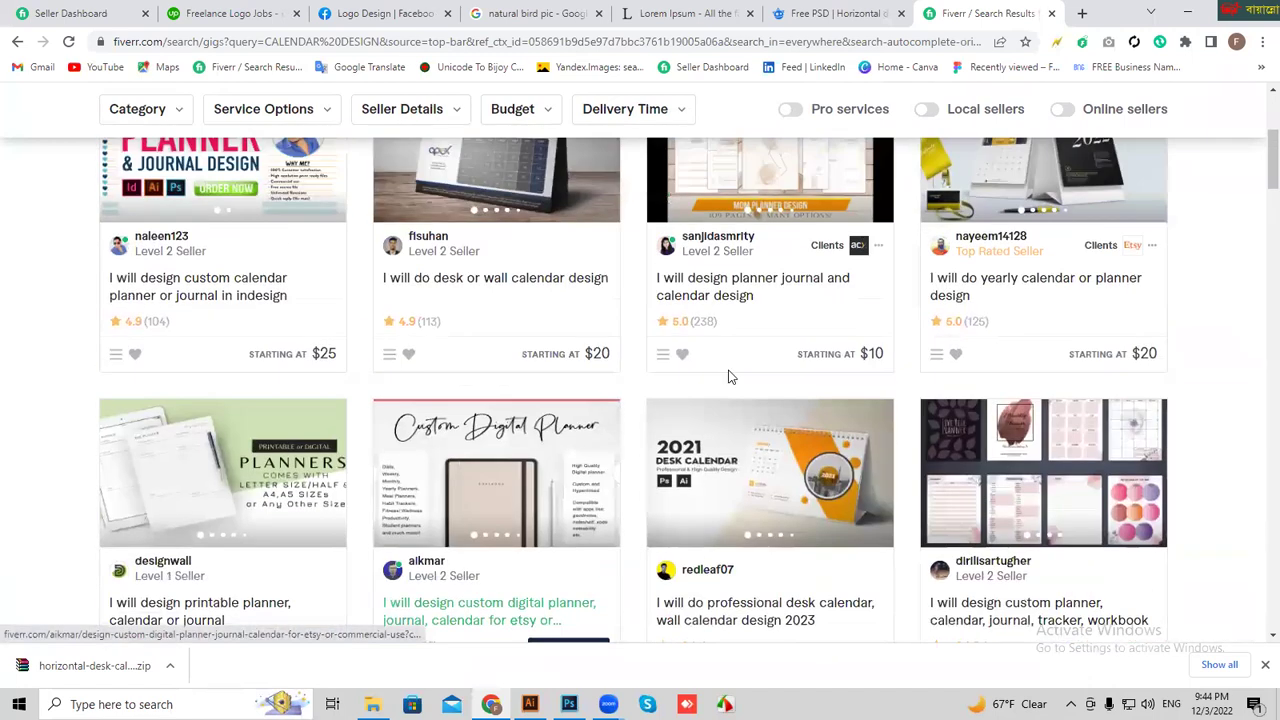
{"action": "scroll", "coordinate": [800, 352], "scroll_direction": "up", "scroll_amount": 2}
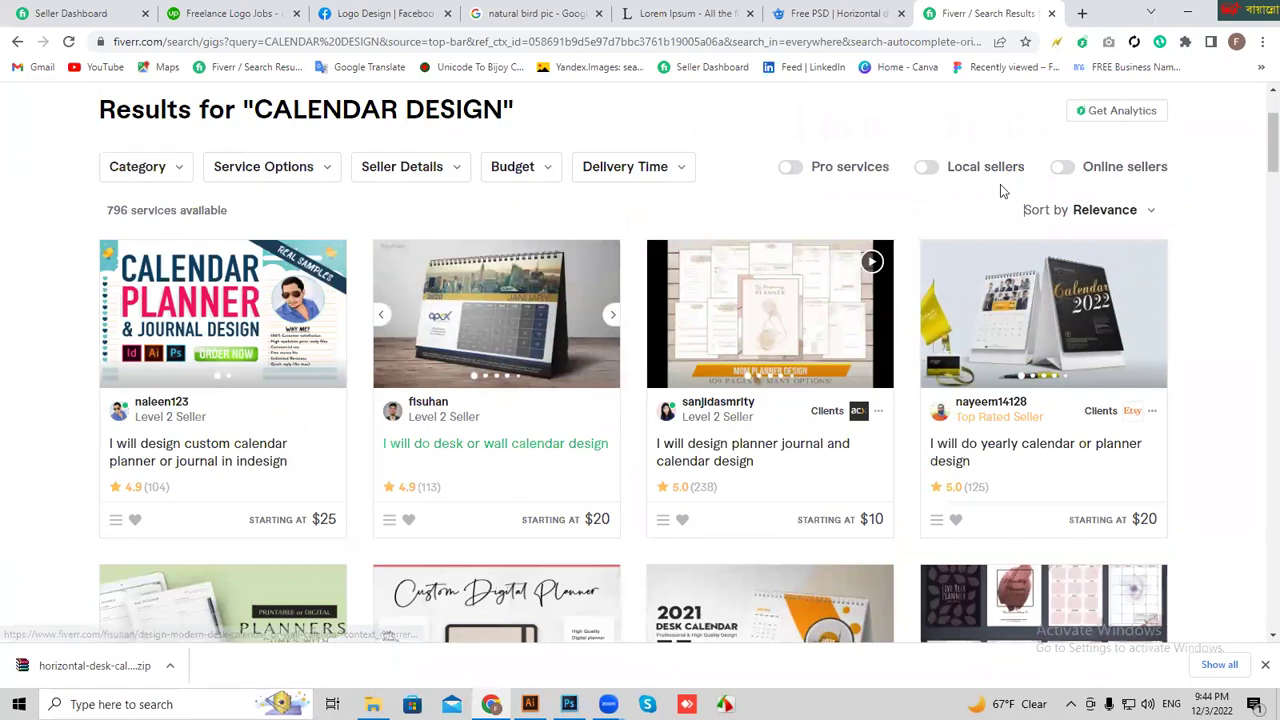
{"action": "scroll", "coordinate": [1258, 155], "scroll_direction": "up", "scroll_amount": 1}
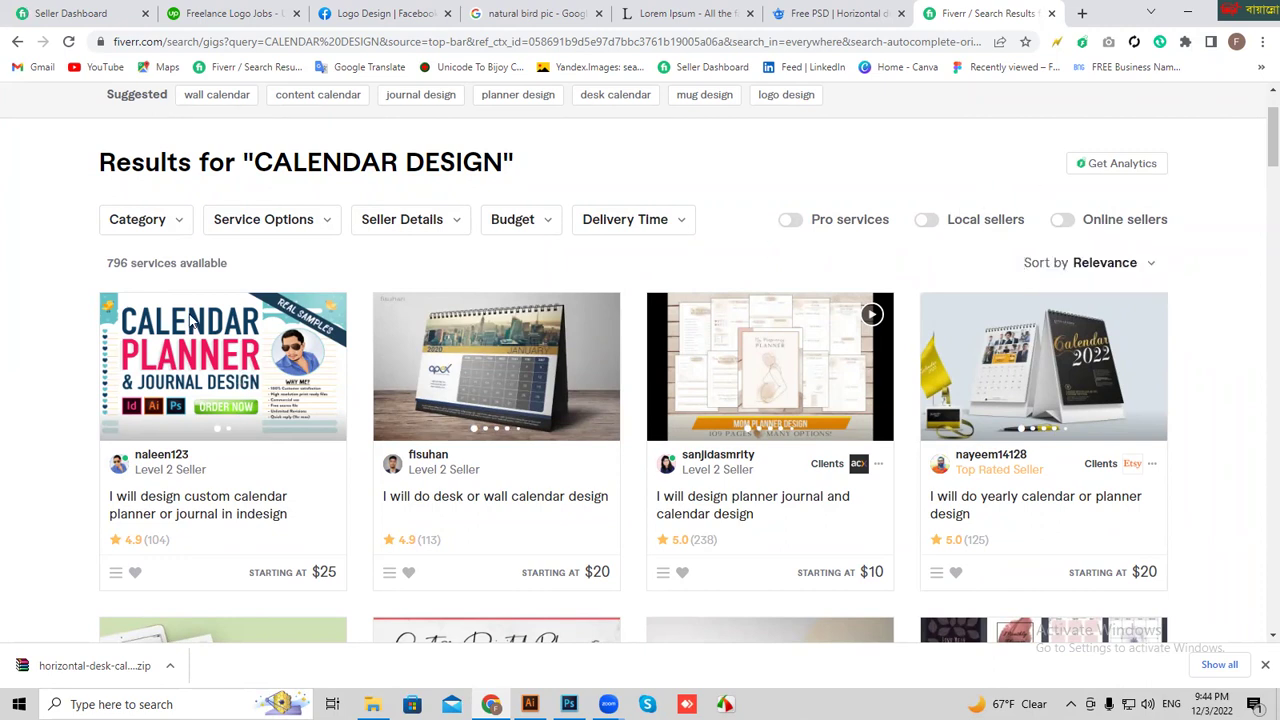
{"action": "left_click_drag", "start_coordinate": [129, 276], "coordinate": [104, 268]}
{"action": "left_click", "coordinate": [3, 421]}
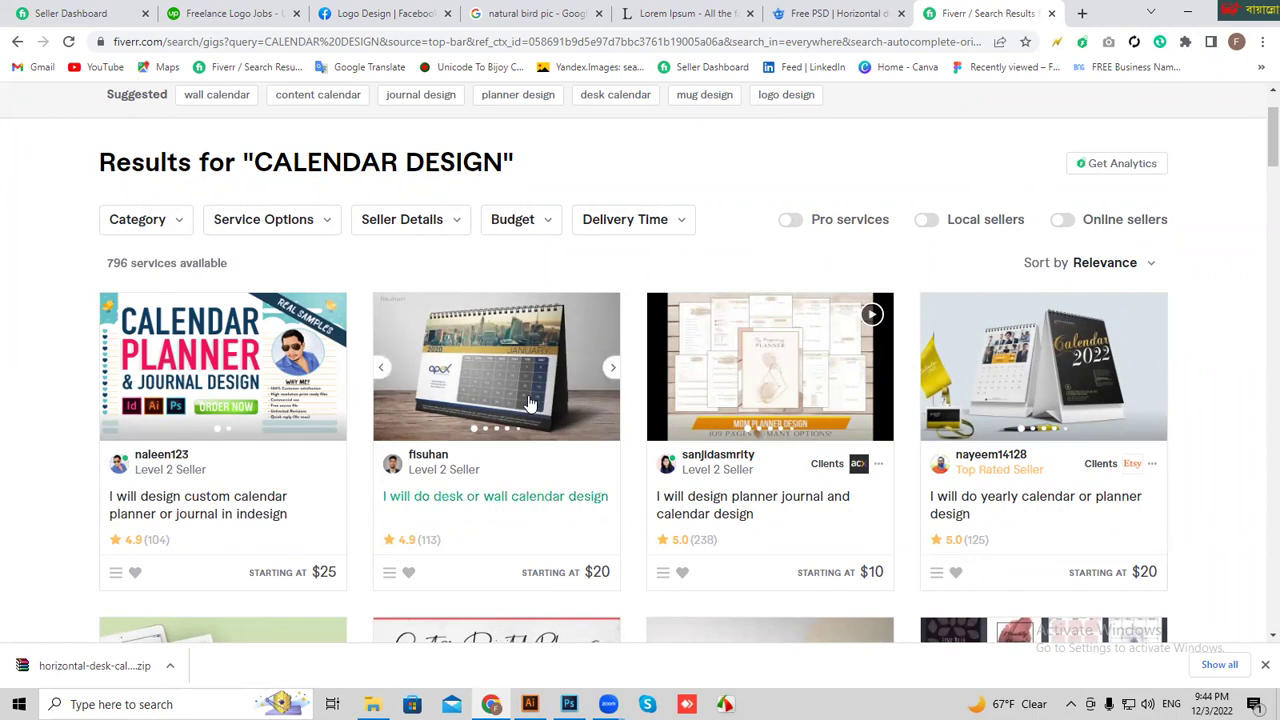
- Limit the calendar design results to local sellers in Bangladesh and browse them
{"action": "left_click", "coordinate": [926, 221]}
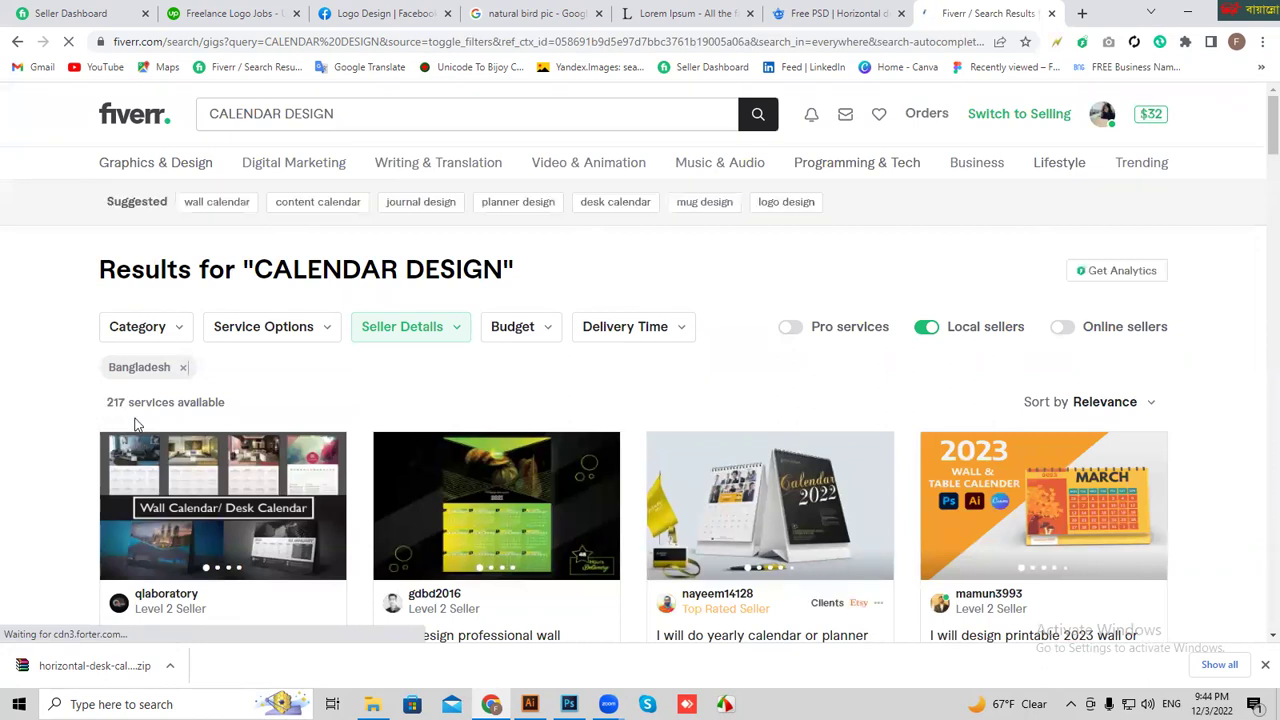
{"action": "scroll", "coordinate": [61, 434], "scroll_direction": "down", "scroll_amount": 3}
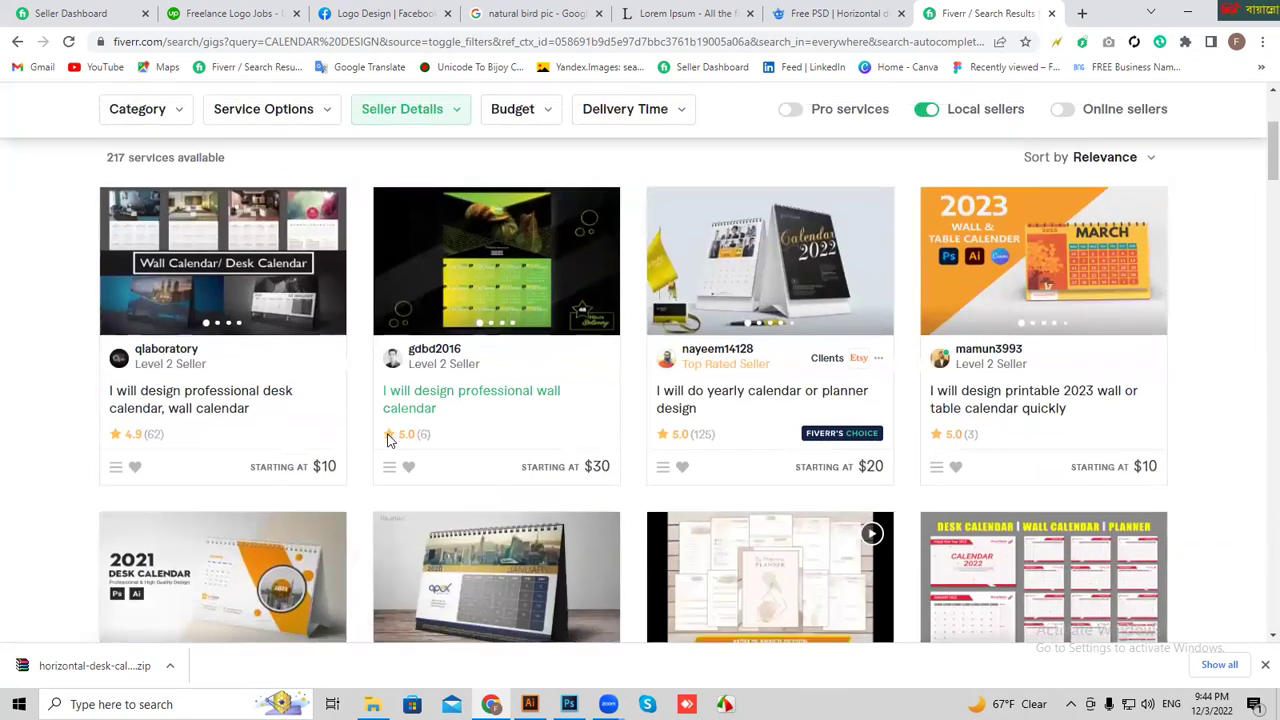
{"action": "scroll", "coordinate": [421, 468], "scroll_direction": "down", "scroll_amount": 2}
{"action": "scroll", "coordinate": [590, 552], "scroll_direction": "down", "scroll_amount": 3}
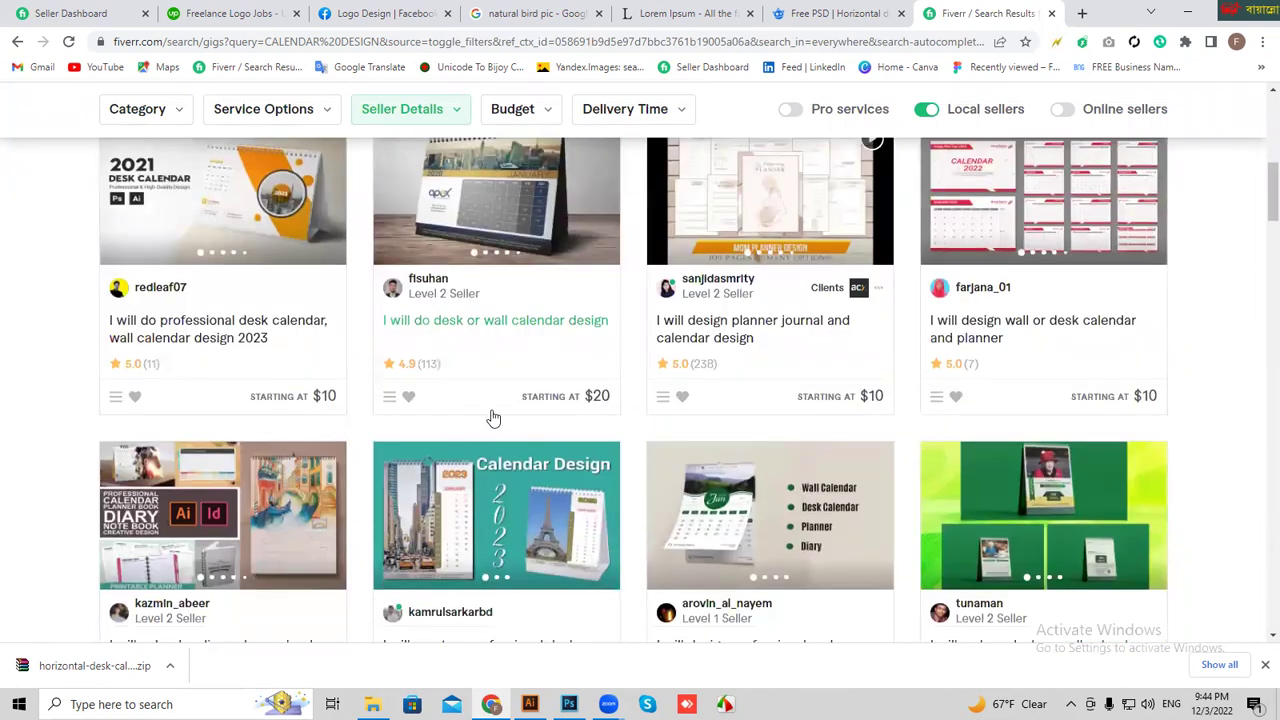
{"action": "scroll", "coordinate": [493, 418], "scroll_direction": "up", "scroll_amount": 3}
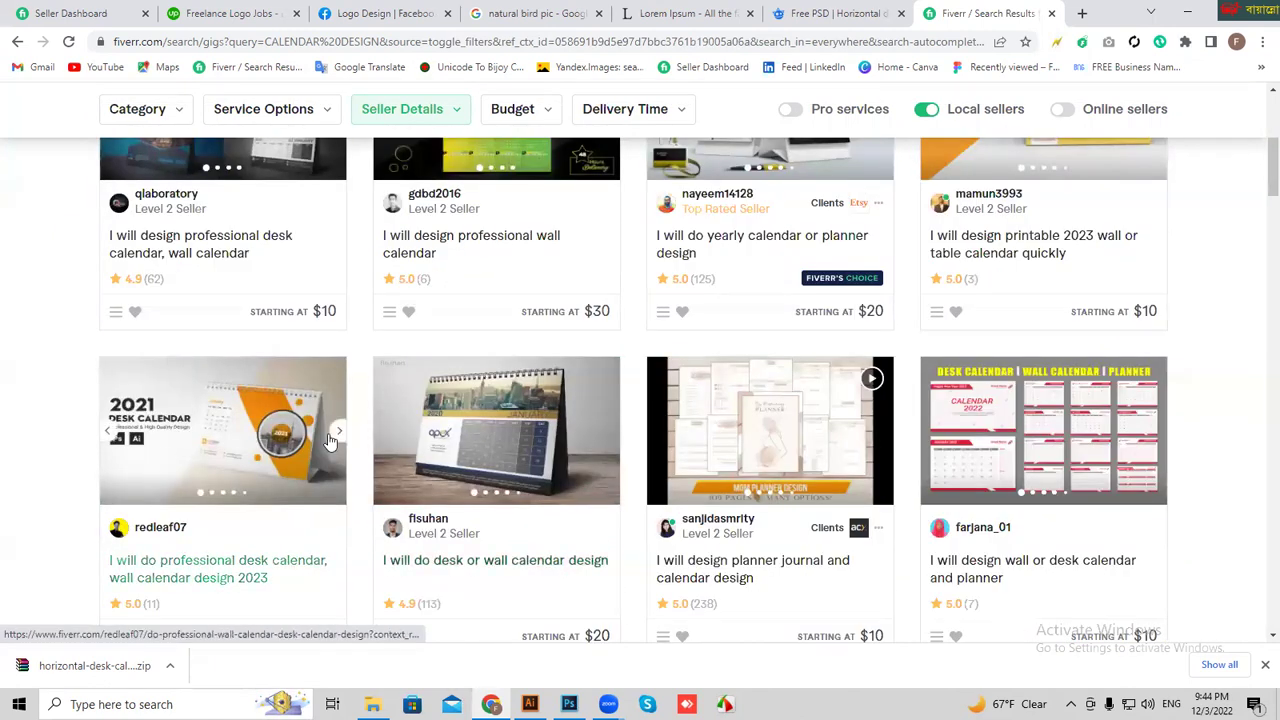
{"action": "scroll", "coordinate": [277, 466], "scroll_direction": "down", "scroll_amount": 5}
{"action": "scroll", "coordinate": [255, 466], "scroll_direction": "down", "scroll_amount": 1}
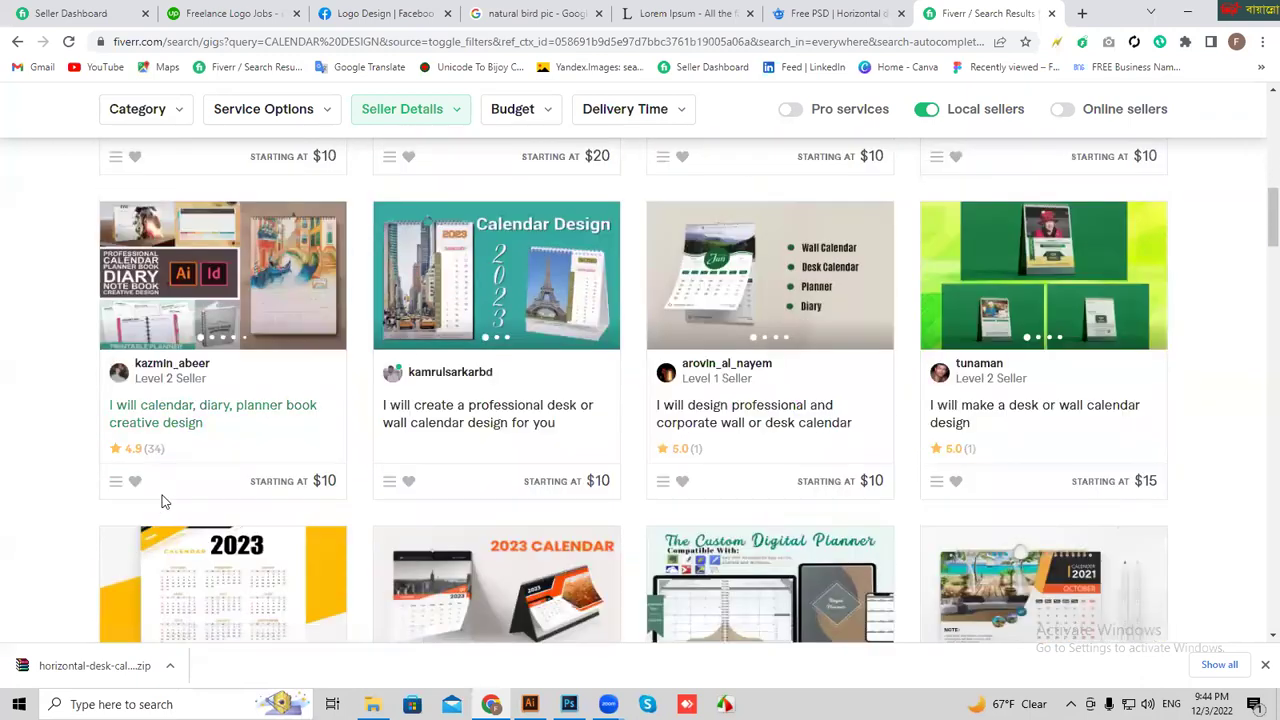
{"action": "scroll", "coordinate": [379, 496], "scroll_direction": "up", "scroll_amount": 5}
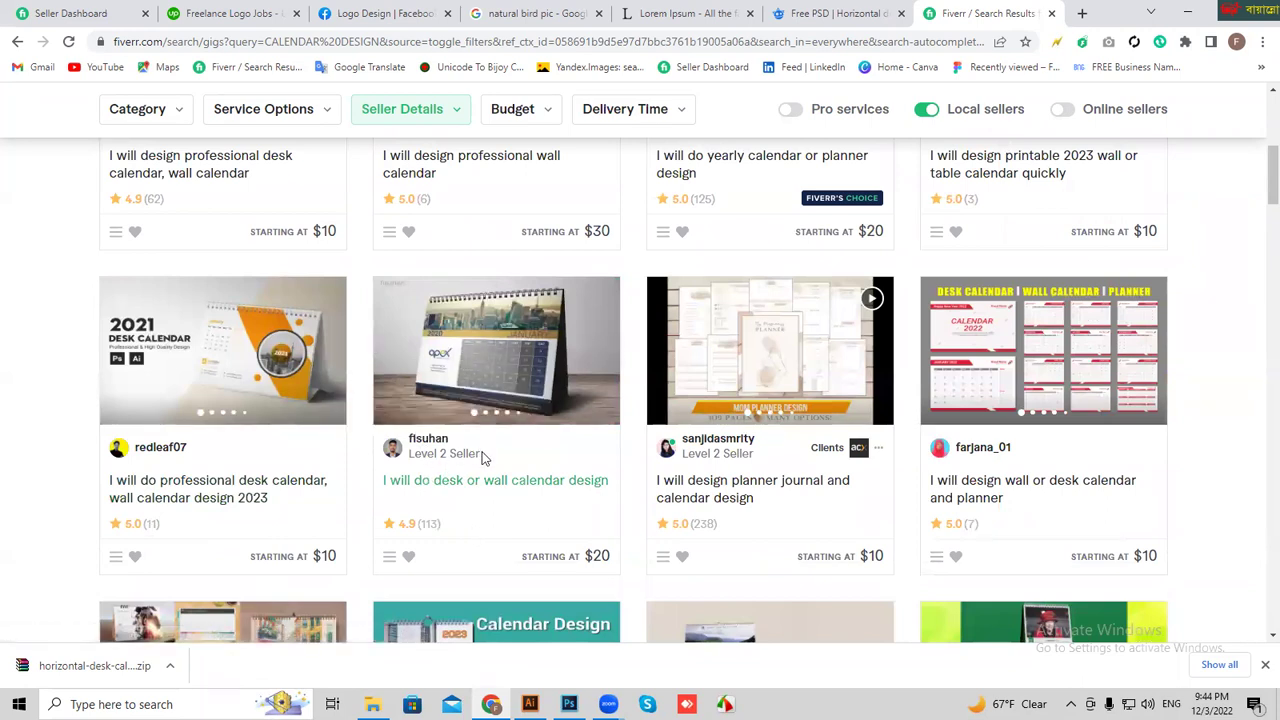
- Open the 'I will do desk or wall calendar design' gig
{"action": "left_click_drag", "start_coordinate": [481, 456], "coordinate": [393, 462]}
{"action": "left_click", "coordinate": [475, 548]}
{"action": "left_click", "coordinate": [480, 378]}
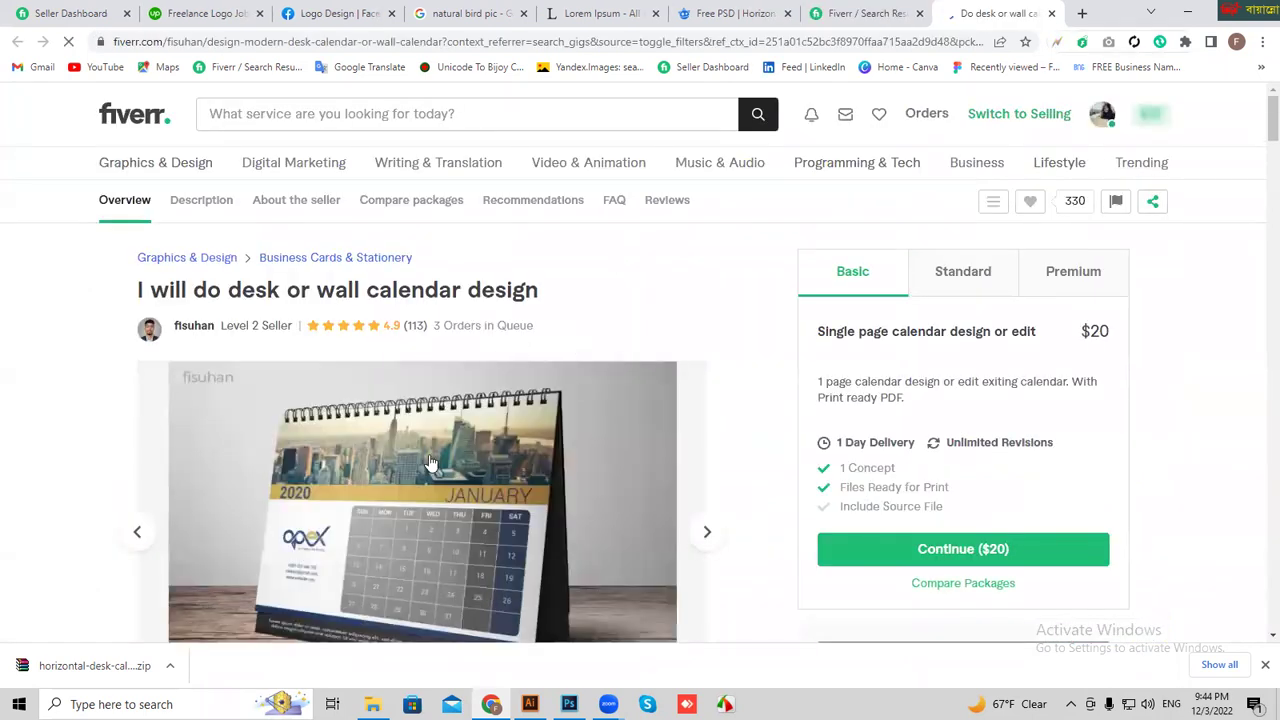
- Compare the gig's $20 Basic, $50 Standard and $80 Premium packages
{"action": "scroll", "coordinate": [1093, 163], "scroll_direction": "down", "scroll_amount": 1}
{"action": "left_click", "coordinate": [951, 208]}
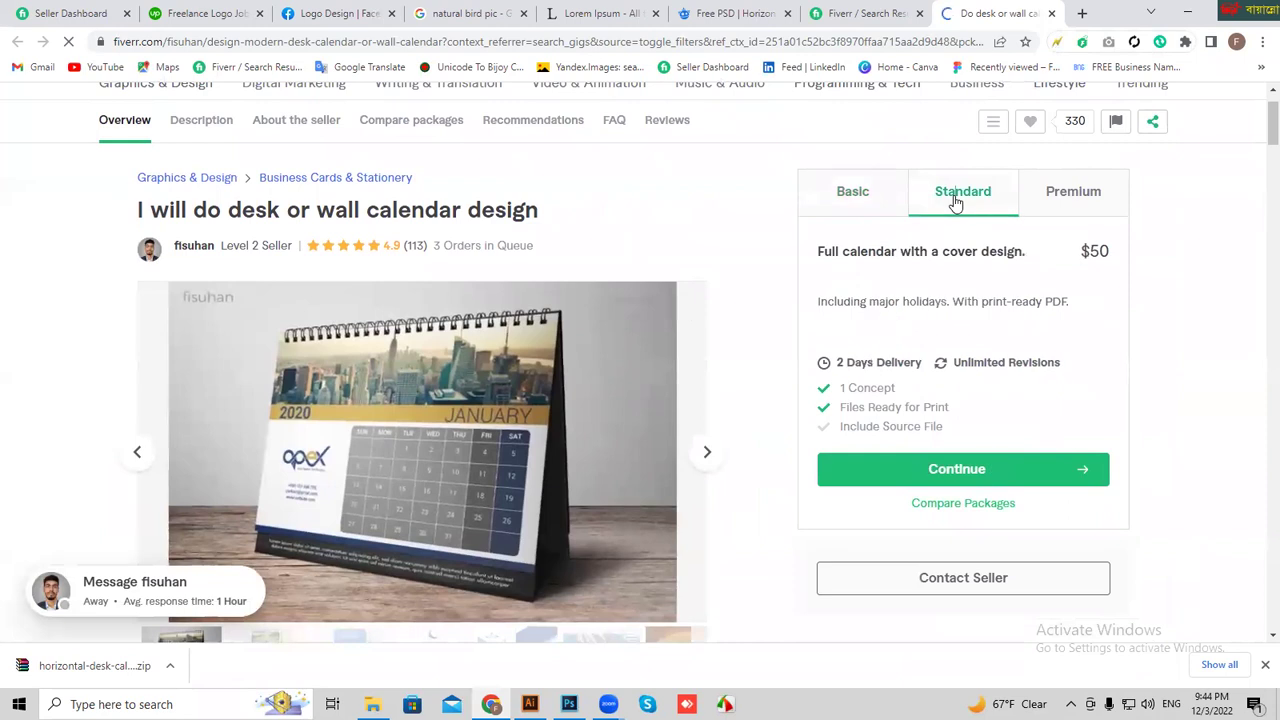
{"action": "left_click", "coordinate": [857, 207]}
{"action": "left_click", "coordinate": [1066, 200]}
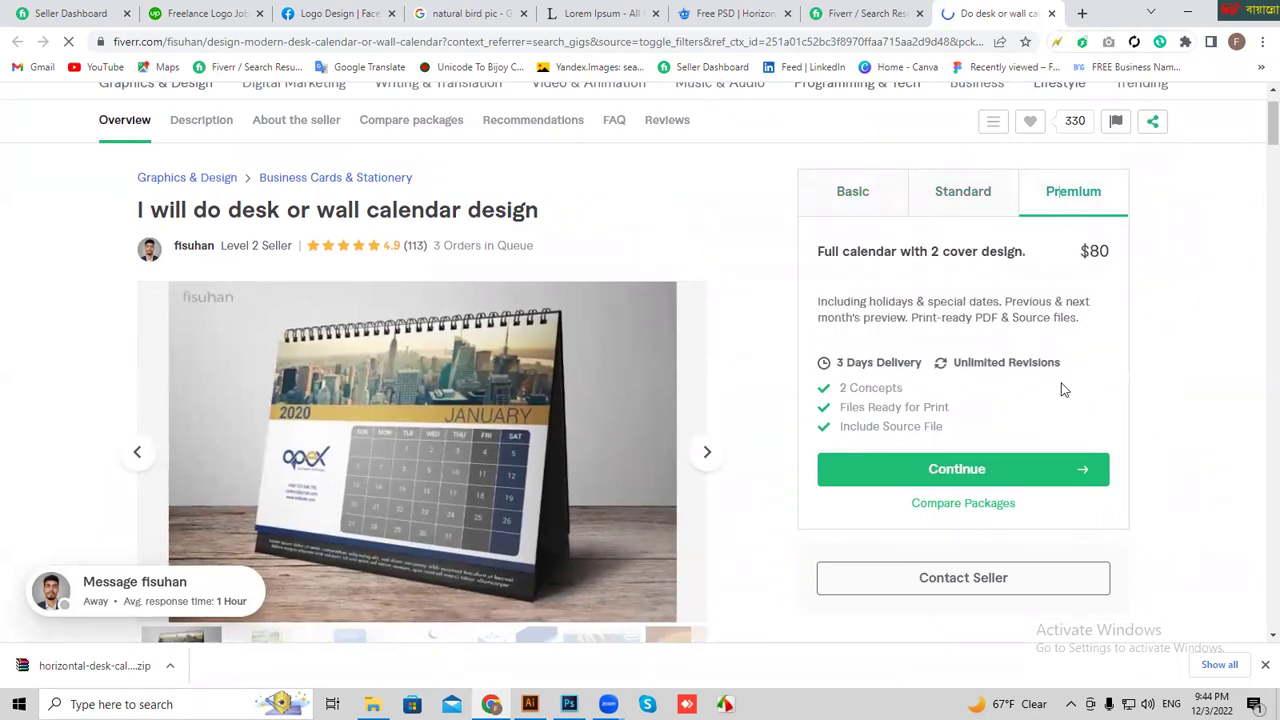
- Review the gig's description, package comparison and 4.9-star reviews, then return to search results
{"action": "scroll", "coordinate": [880, 397], "scroll_direction": "down", "scroll_amount": 4}
{"action": "scroll", "coordinate": [474, 443], "scroll_direction": "down", "scroll_amount": 4}
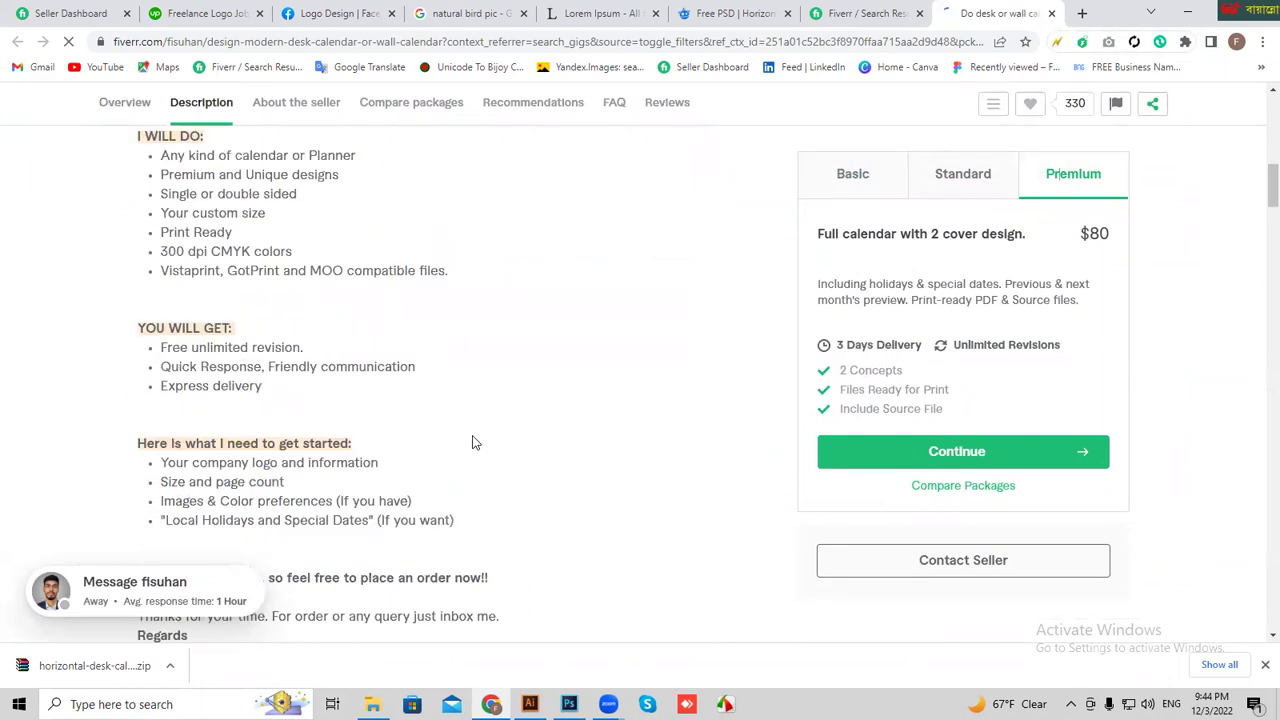
{"action": "scroll", "coordinate": [474, 437], "scroll_direction": "down", "scroll_amount": 1}
{"action": "scroll", "coordinate": [474, 437], "scroll_direction": "down", "scroll_amount": 3}
{"action": "scroll", "coordinate": [474, 437], "scroll_direction": "up", "scroll_amount": 4}
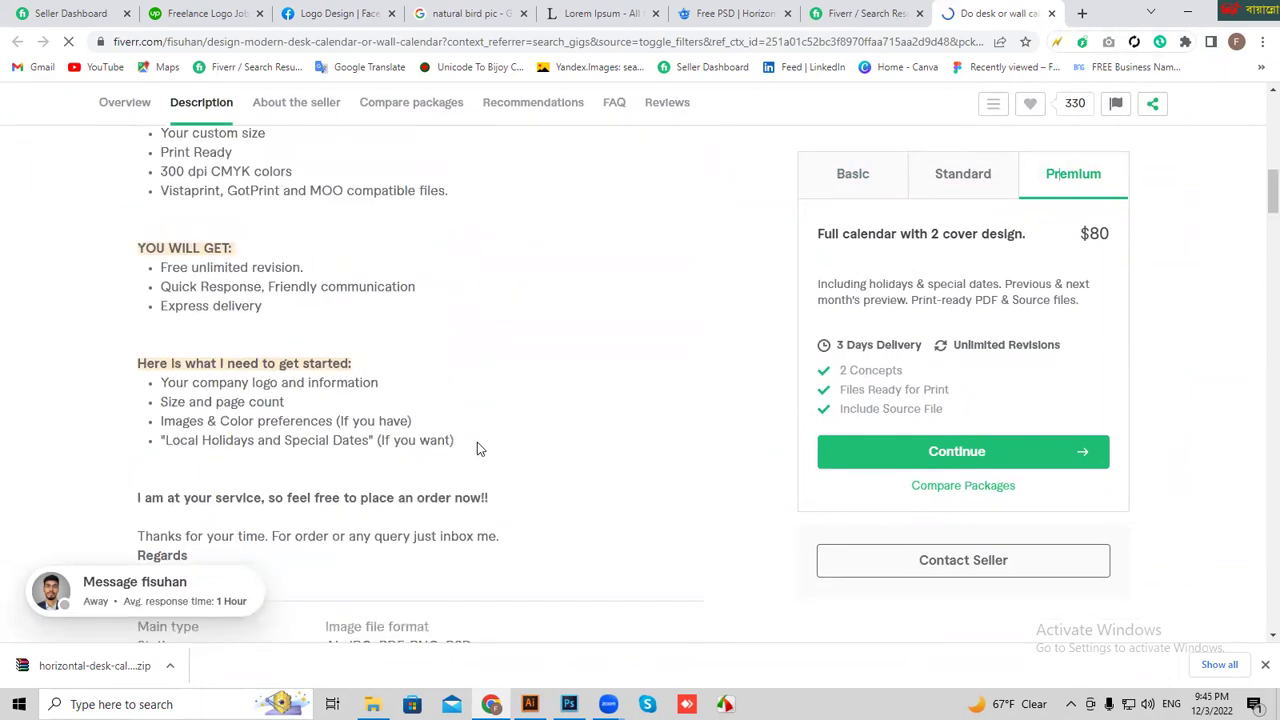
{"action": "scroll", "coordinate": [477, 442], "scroll_direction": "up", "scroll_amount": 3}
{"action": "scroll", "coordinate": [478, 445], "scroll_direction": "down", "scroll_amount": 5}
{"action": "scroll", "coordinate": [480, 449], "scroll_direction": "down", "scroll_amount": 5}
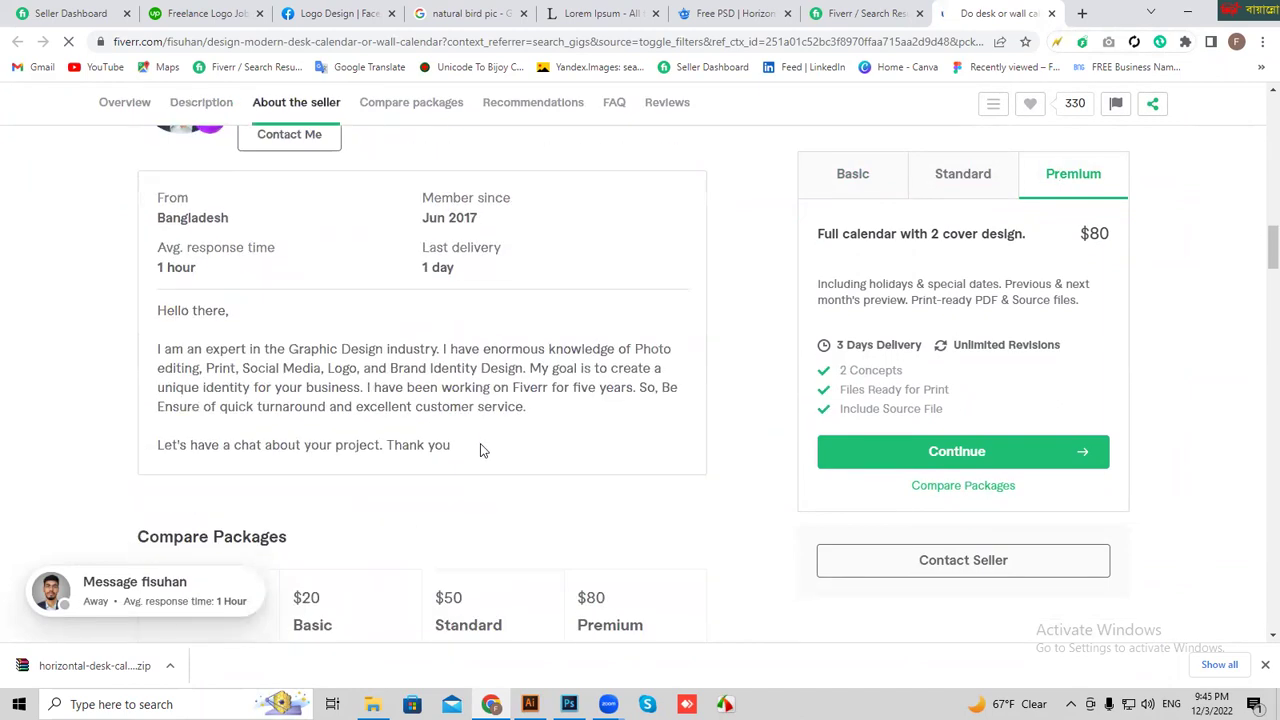
{"action": "scroll", "coordinate": [480, 450], "scroll_direction": "up", "scroll_amount": 3}
{"action": "scroll", "coordinate": [480, 450], "scroll_direction": "down", "scroll_amount": 4}
{"action": "scroll", "coordinate": [480, 450], "scroll_direction": "down", "scroll_amount": 4}
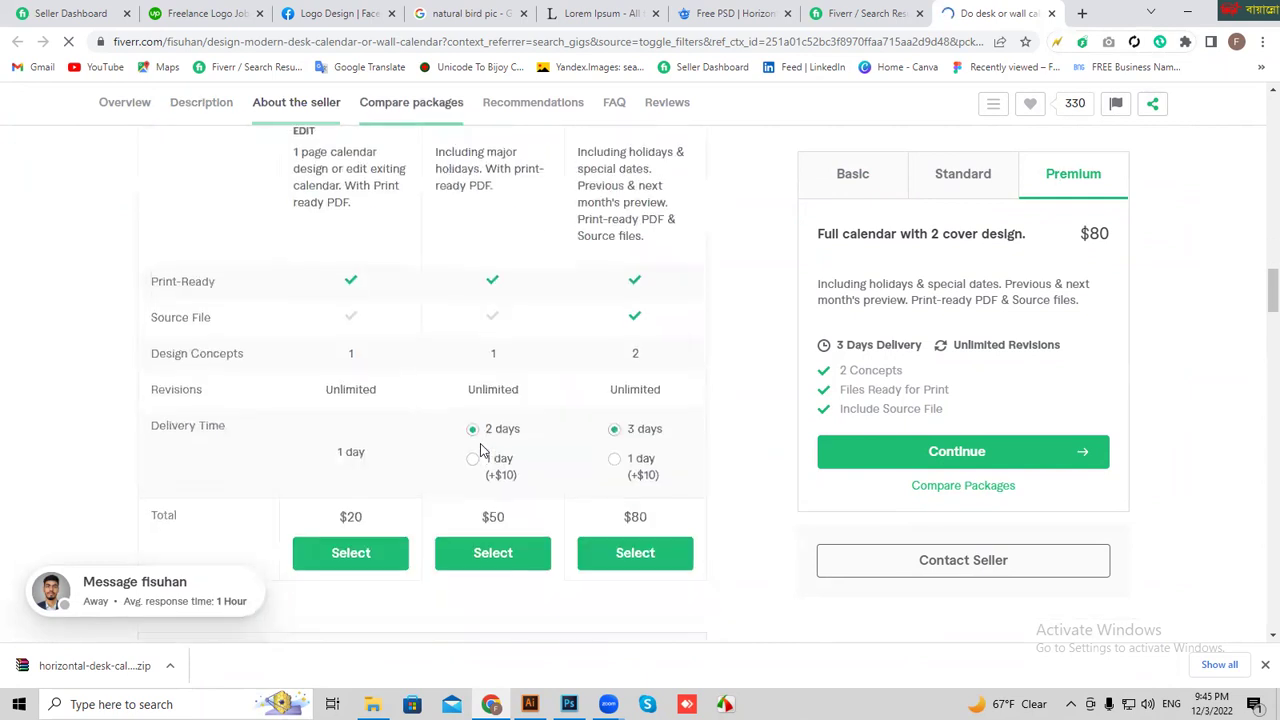
{"action": "scroll", "coordinate": [480, 450], "scroll_direction": "down", "scroll_amount": 4}
{"action": "scroll", "coordinate": [465, 455], "scroll_direction": "down", "scroll_amount": 5}
{"action": "scroll", "coordinate": [440, 455], "scroll_direction": "down", "scroll_amount": 3}
{"action": "scroll", "coordinate": [460, 448], "scroll_direction": "down", "scroll_amount": 3}
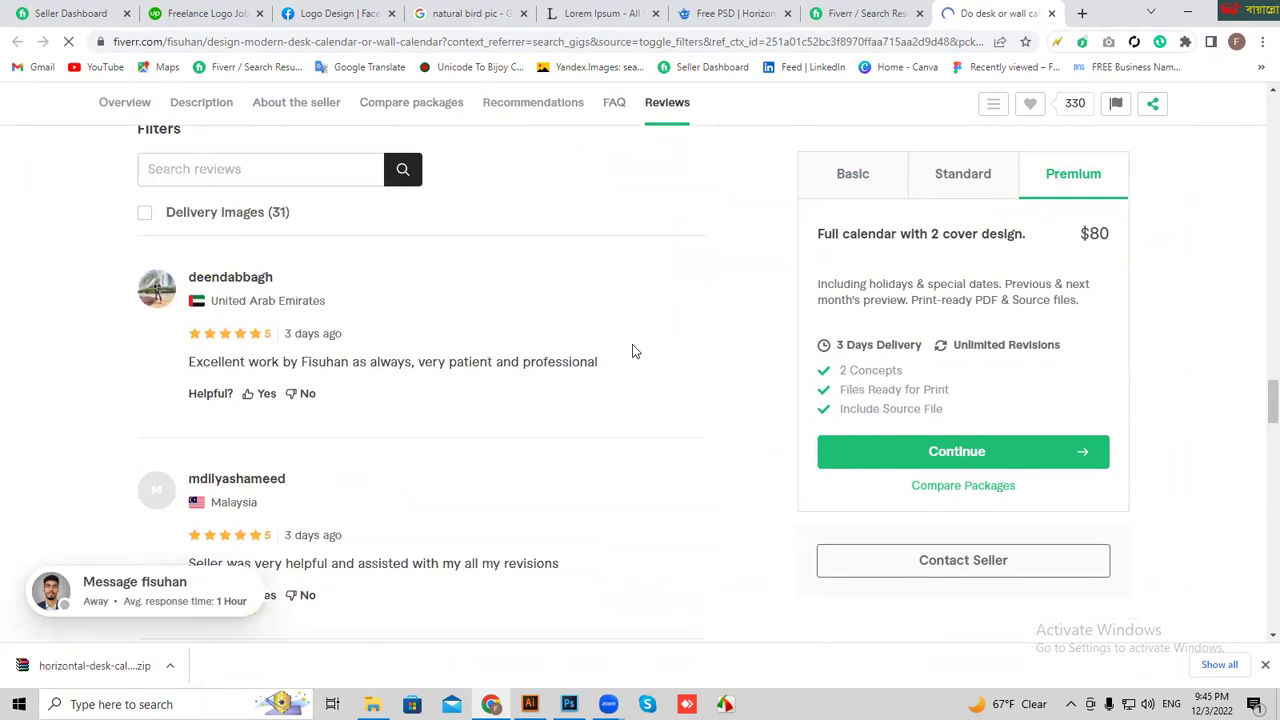
{"action": "scroll", "coordinate": [600, 370], "scroll_direction": "down", "scroll_amount": 3}
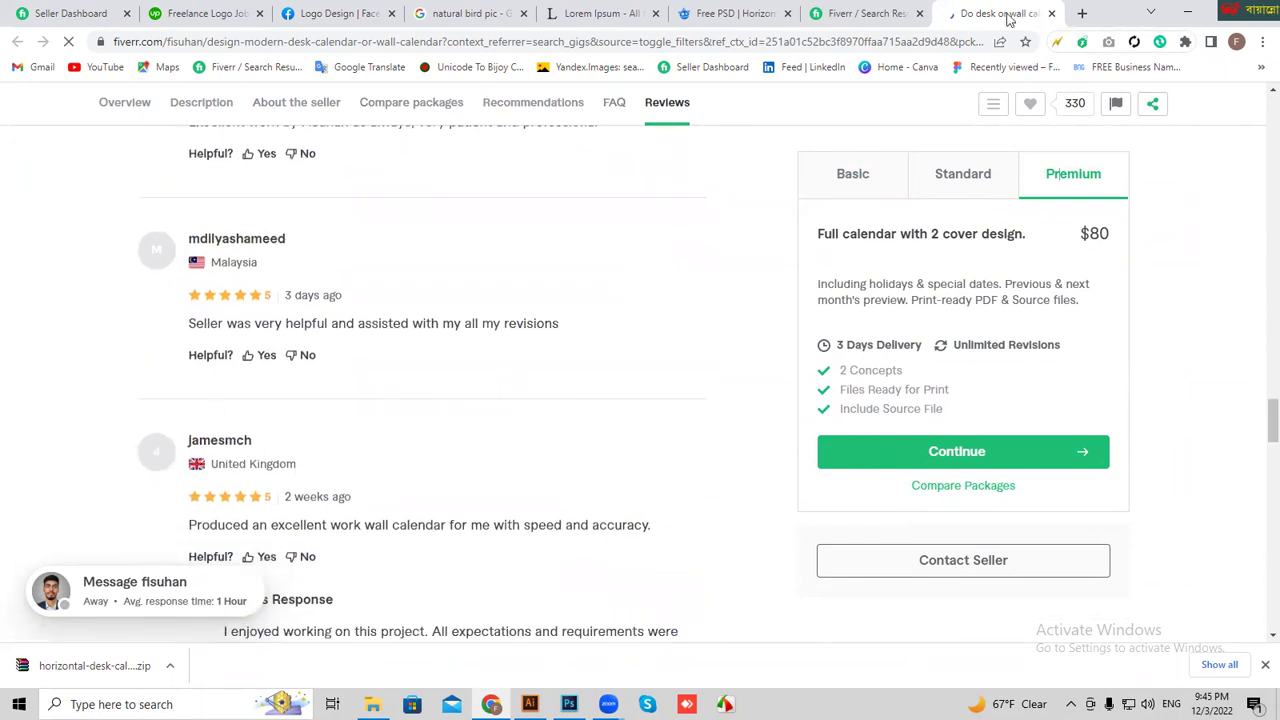
{"action": "left_click", "coordinate": [875, 14]}
- Scroll through the first page of local-seller CALENDAR DESIGN results to the pagination row
{"action": "scroll", "coordinate": [449, 423], "scroll_direction": "down", "scroll_amount": 3}
{"action": "scroll", "coordinate": [410, 437], "scroll_direction": "down", "scroll_amount": 2}
{"action": "scroll", "coordinate": [417, 503], "scroll_direction": "down", "scroll_amount": 3}
{"action": "scroll", "coordinate": [759, 484], "scroll_direction": "down", "scroll_amount": 1}
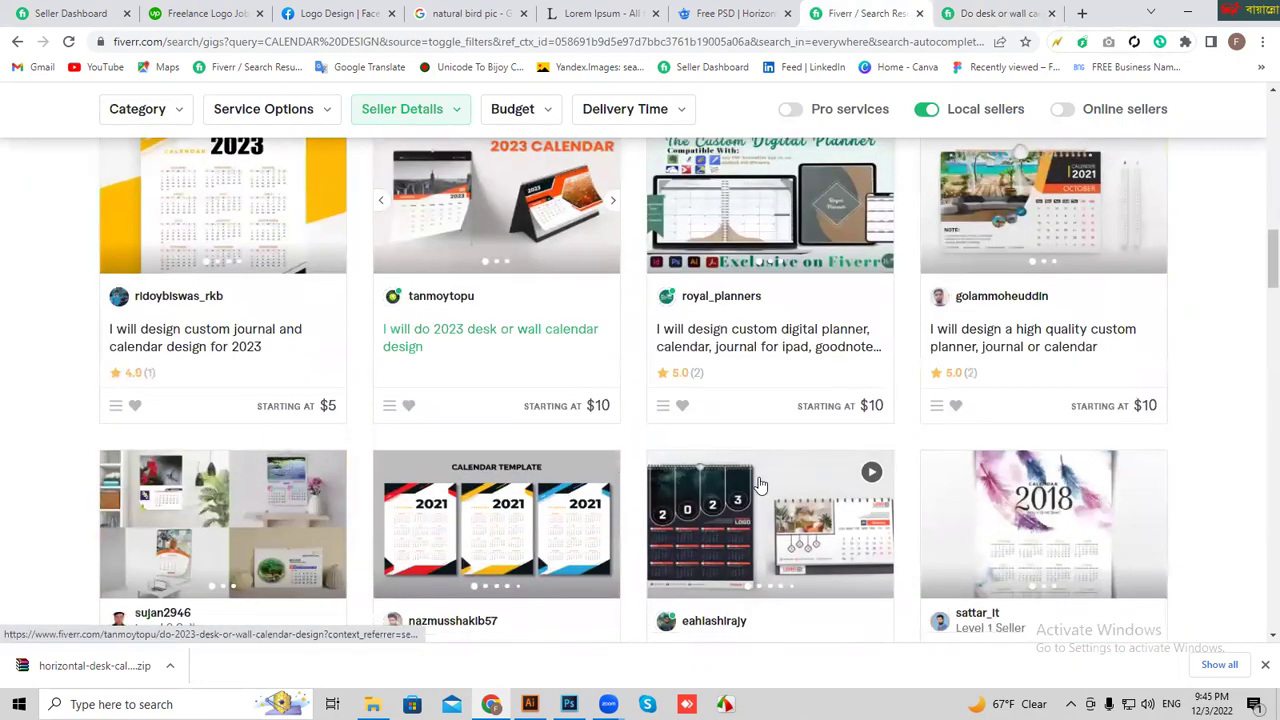
{"action": "scroll", "coordinate": [759, 484], "scroll_direction": "down", "scroll_amount": 2}
{"action": "scroll", "coordinate": [751, 483], "scroll_direction": "down", "scroll_amount": 3}
{"action": "scroll", "coordinate": [731, 480], "scroll_direction": "down", "scroll_amount": 4}
{"action": "scroll", "coordinate": [717, 477], "scroll_direction": "down", "scroll_amount": 3}
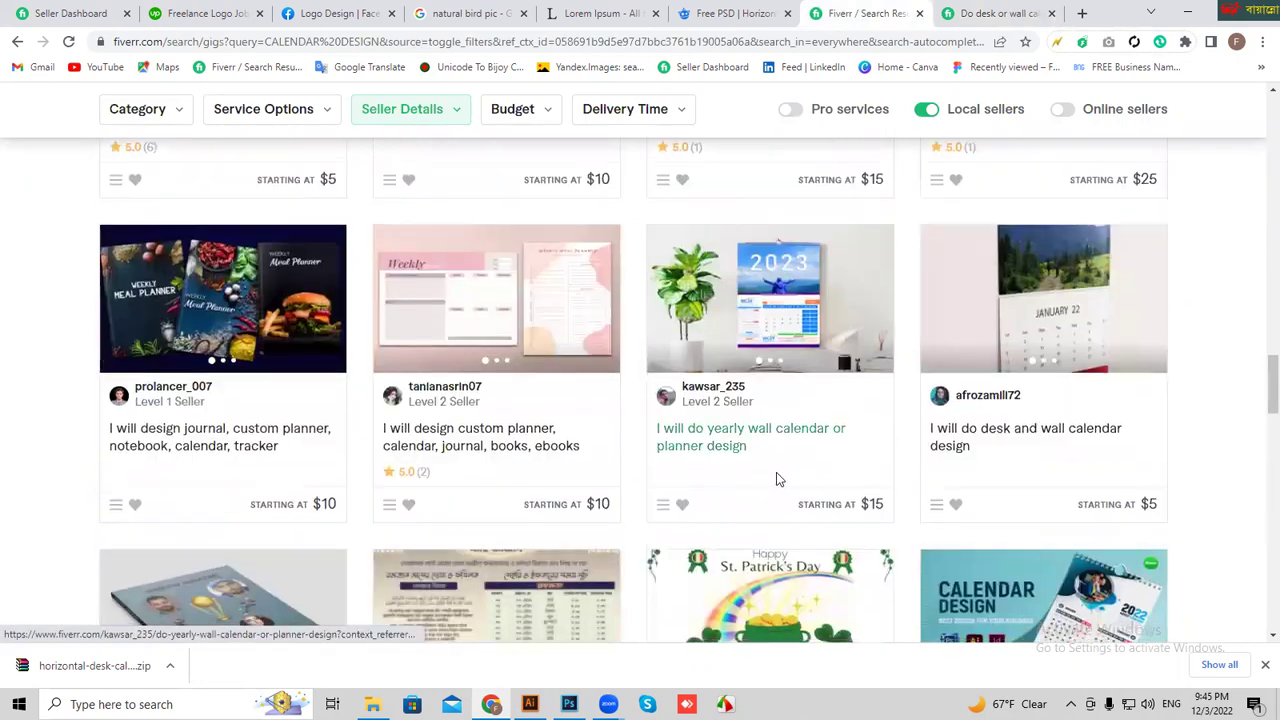
{"action": "scroll", "coordinate": [845, 540], "scroll_direction": "down", "scroll_amount": 3}
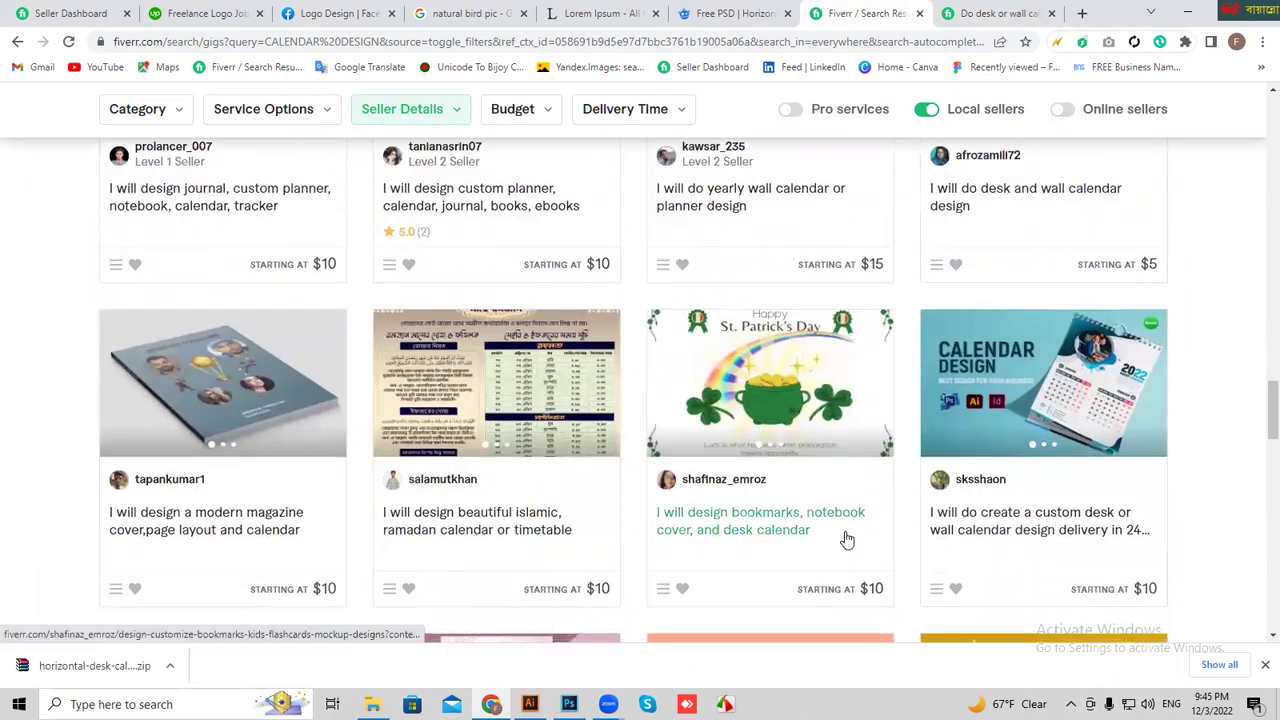
{"action": "scroll", "coordinate": [825, 530], "scroll_direction": "down", "scroll_amount": 4}
{"action": "scroll", "coordinate": [835, 518], "scroll_direction": "down", "scroll_amount": 2}
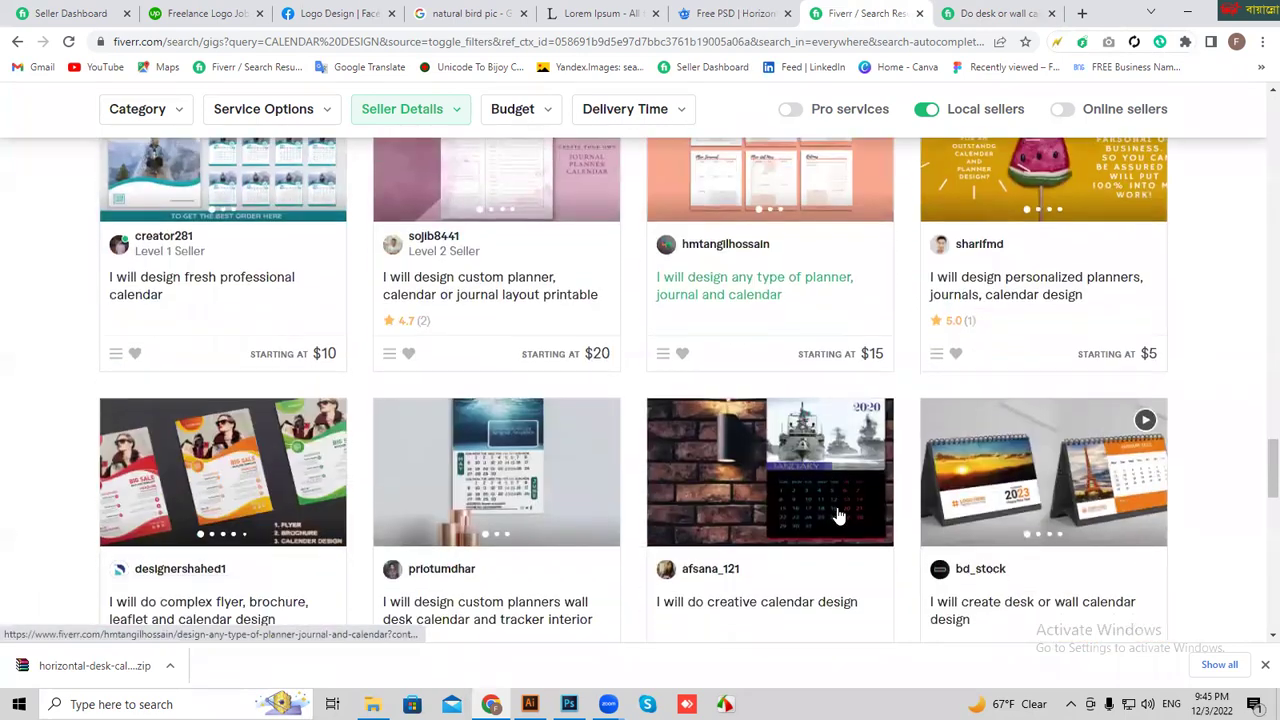
{"action": "scroll", "coordinate": [903, 528], "scroll_direction": "down", "scroll_amount": 2}
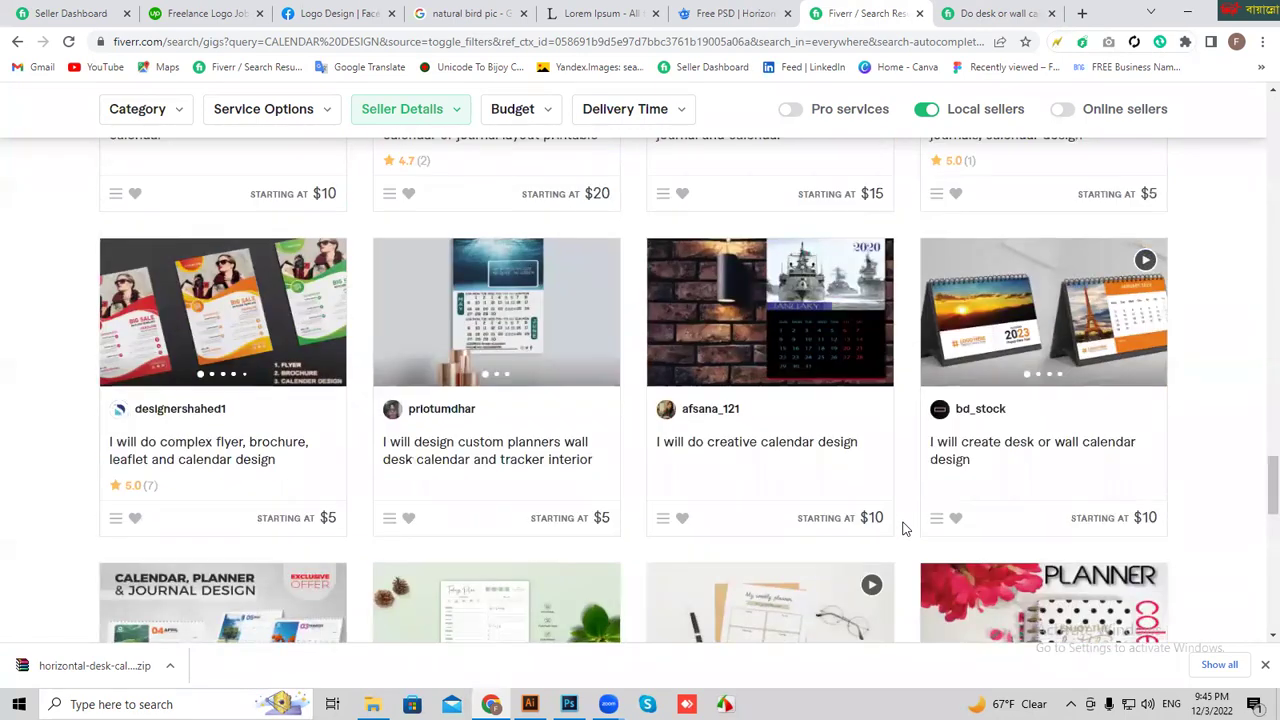
{"action": "scroll", "coordinate": [903, 528], "scroll_direction": "down", "scroll_amount": 2}
{"action": "scroll", "coordinate": [903, 528], "scroll_direction": "down", "scroll_amount": 4}
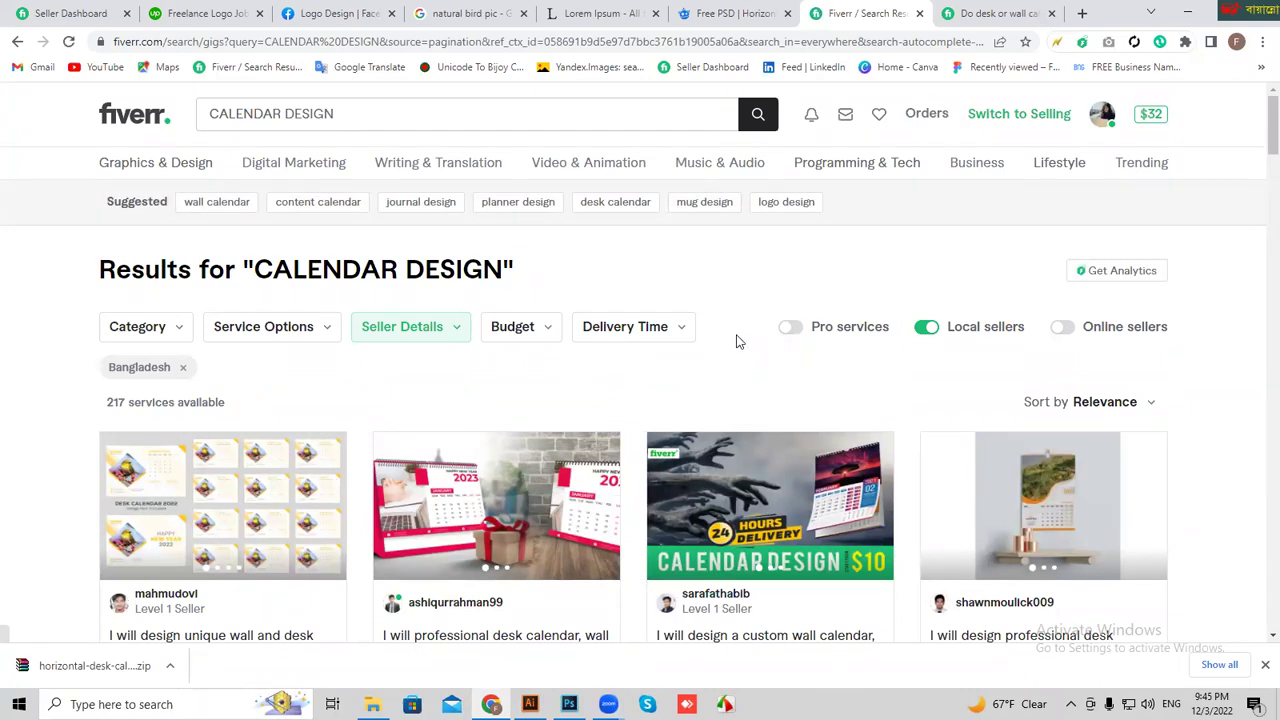
- Browse page 2 of the calendar design gig results
{"action": "scroll", "coordinate": [700, 349], "scroll_direction": "down", "scroll_amount": 1}
{"action": "scroll", "coordinate": [600, 355], "scroll_direction": "down", "scroll_amount": 2}
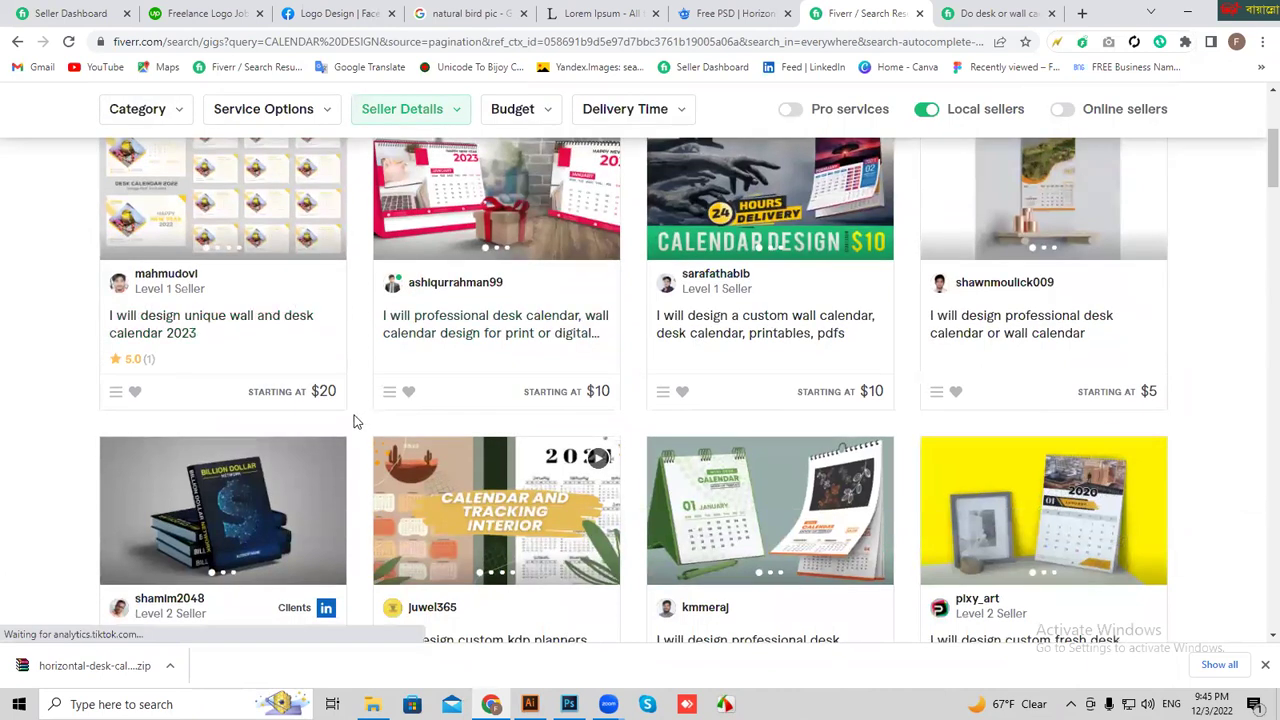
{"action": "scroll", "coordinate": [355, 420], "scroll_direction": "up", "scroll_amount": 1}
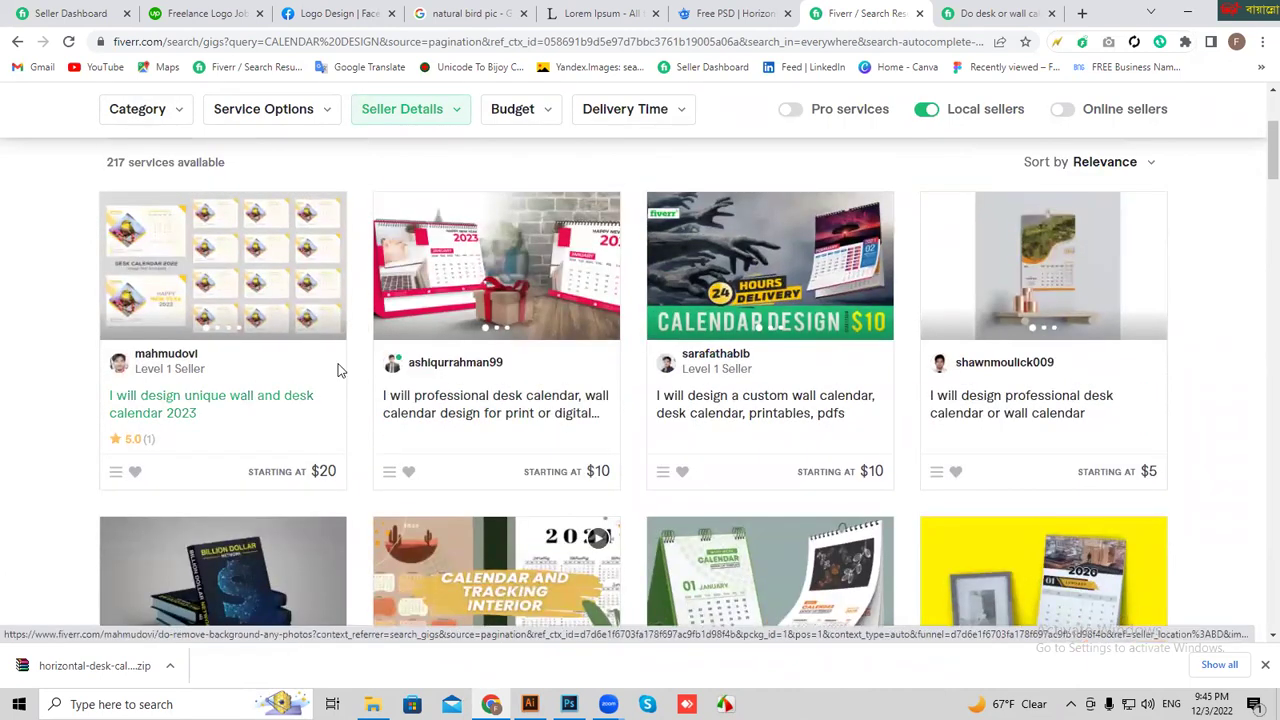
{"action": "mouse_move", "coordinate": [185, 275]}
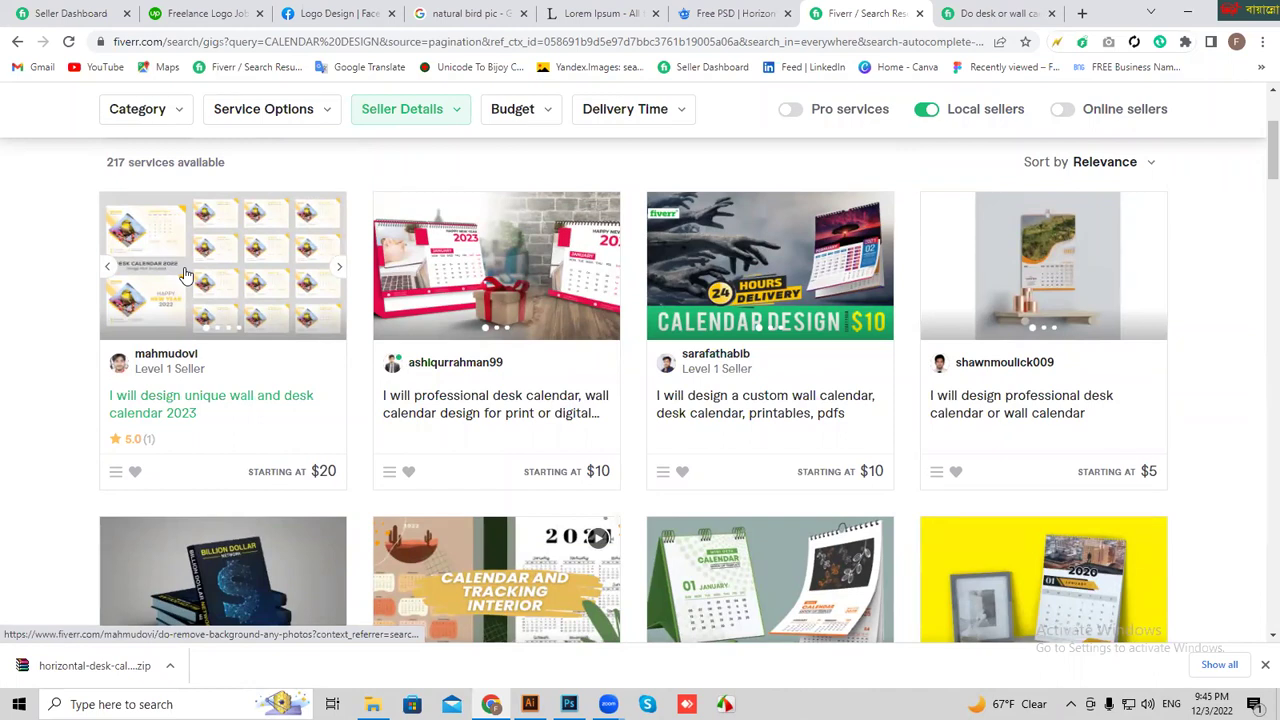
{"action": "scroll", "coordinate": [706, 457], "scroll_direction": "down", "scroll_amount": 4}
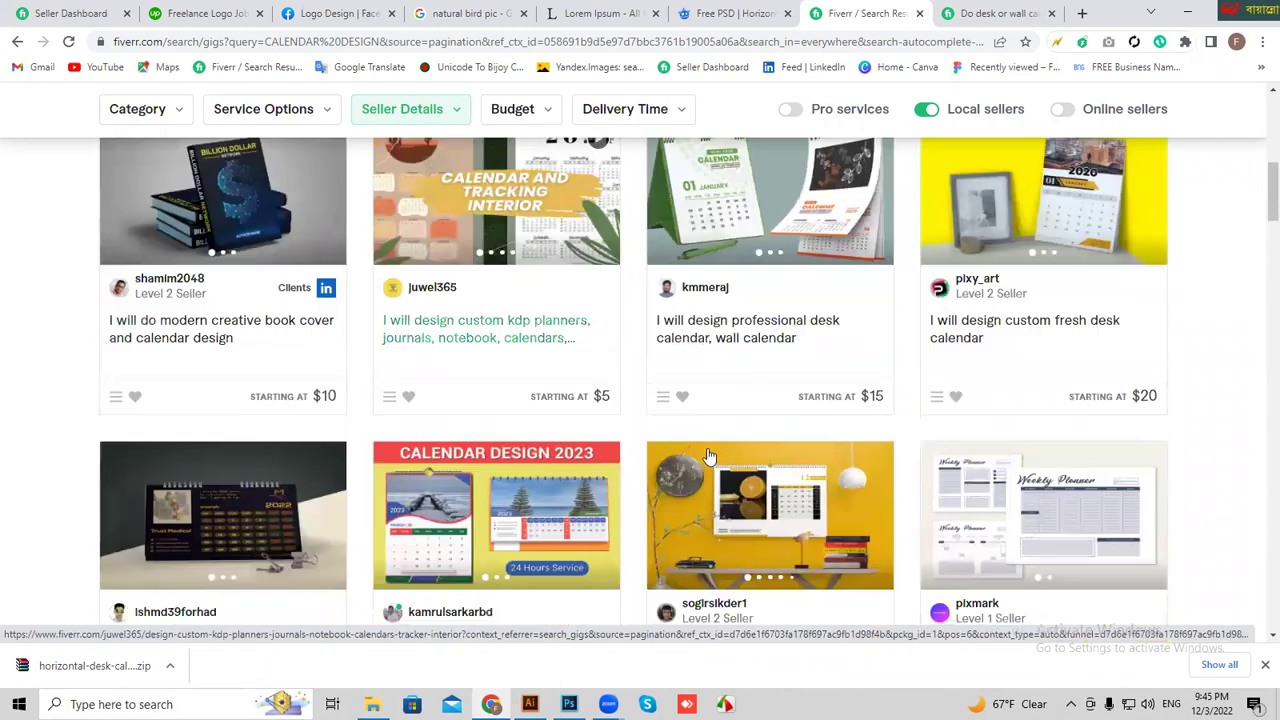
{"action": "scroll", "coordinate": [706, 457], "scroll_direction": "up", "scroll_amount": 2}
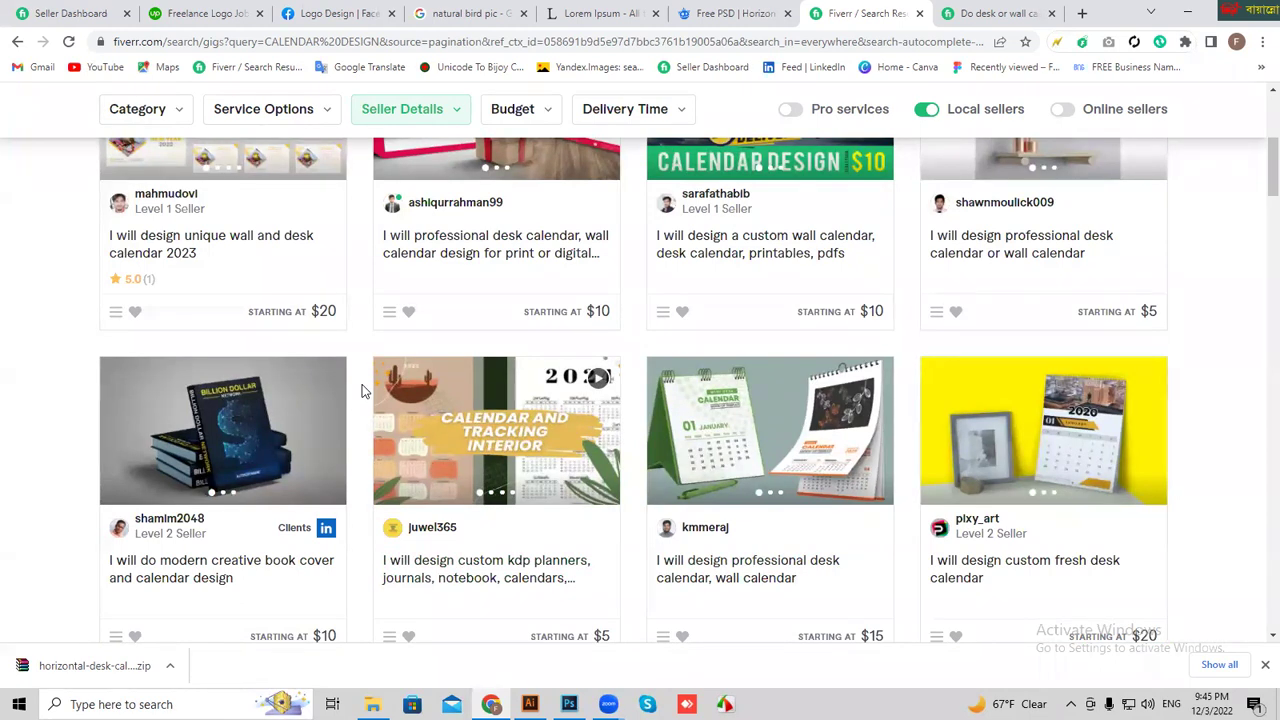
{"action": "scroll", "coordinate": [362, 390], "scroll_direction": "down", "scroll_amount": 5}
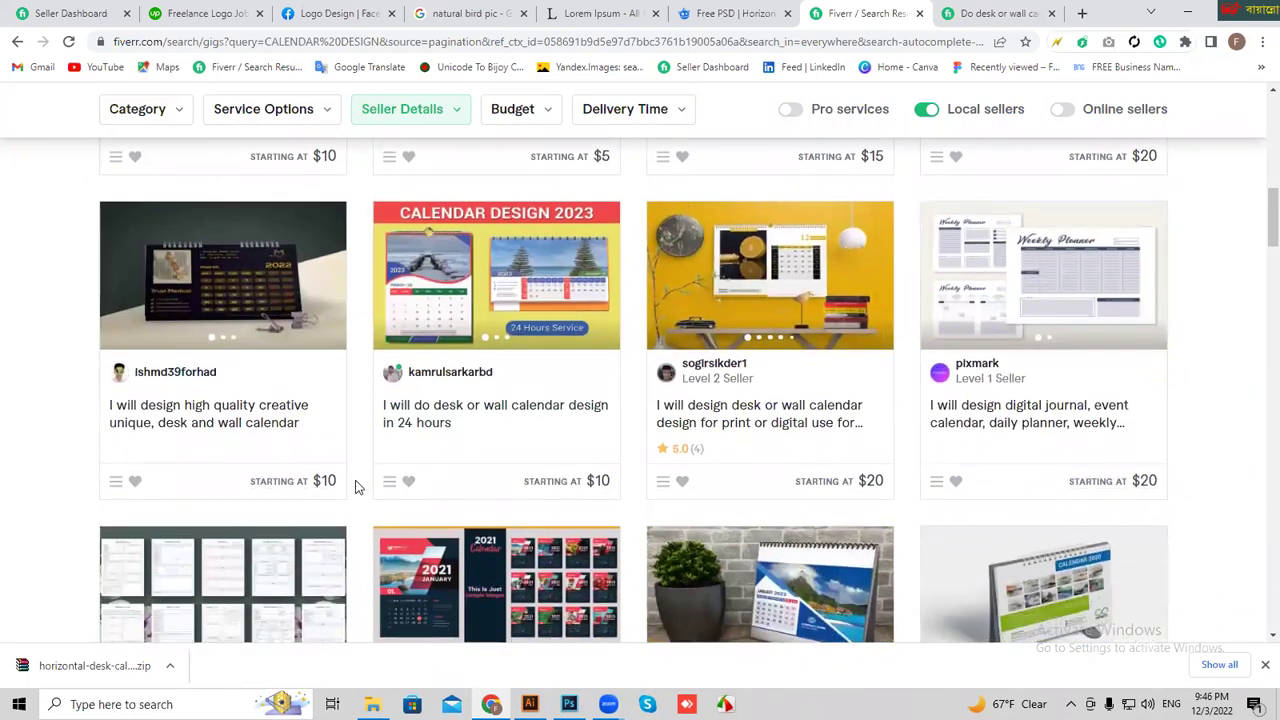
{"action": "scroll", "coordinate": [362, 490], "scroll_direction": "down", "scroll_amount": 2}
{"action": "scroll", "coordinate": [361, 500], "scroll_direction": "down", "scroll_amount": 1}
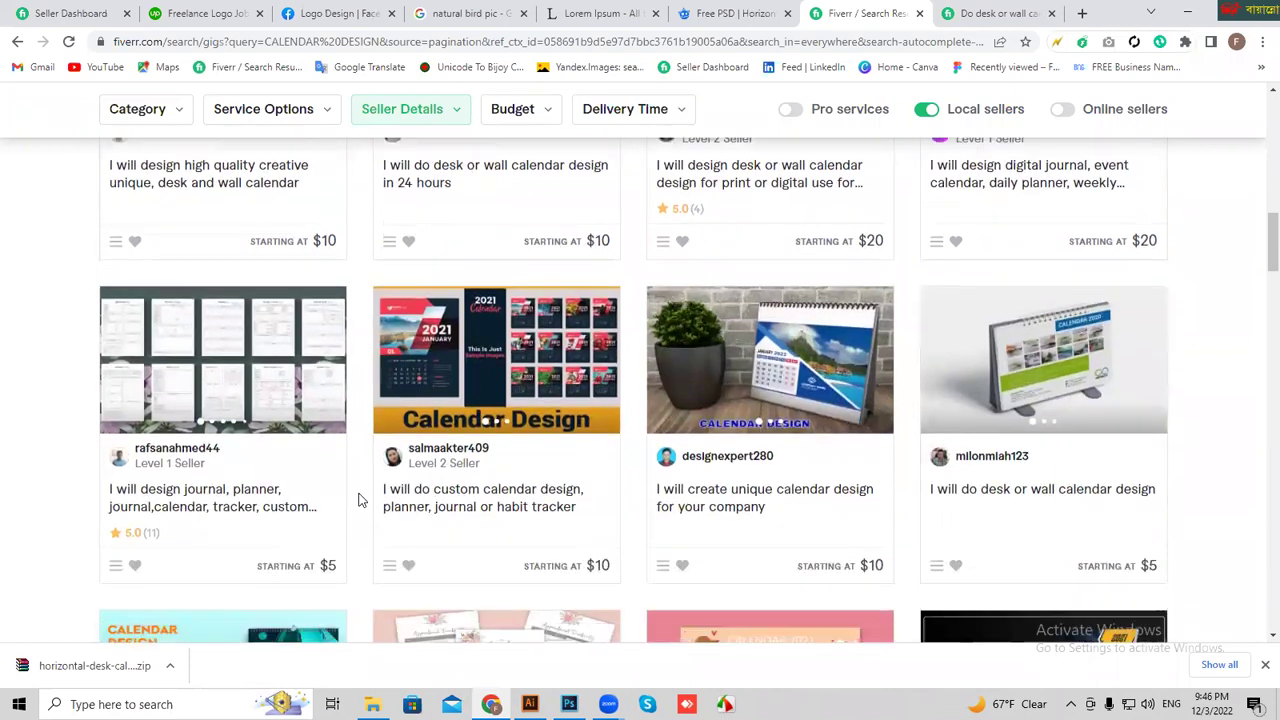
{"action": "scroll", "coordinate": [362, 500], "scroll_direction": "down", "scroll_amount": 2}
{"action": "scroll", "coordinate": [362, 540], "scroll_direction": "down", "scroll_amount": 3}
{"action": "scroll", "coordinate": [362, 540], "scroll_direction": "down", "scroll_amount": 3}
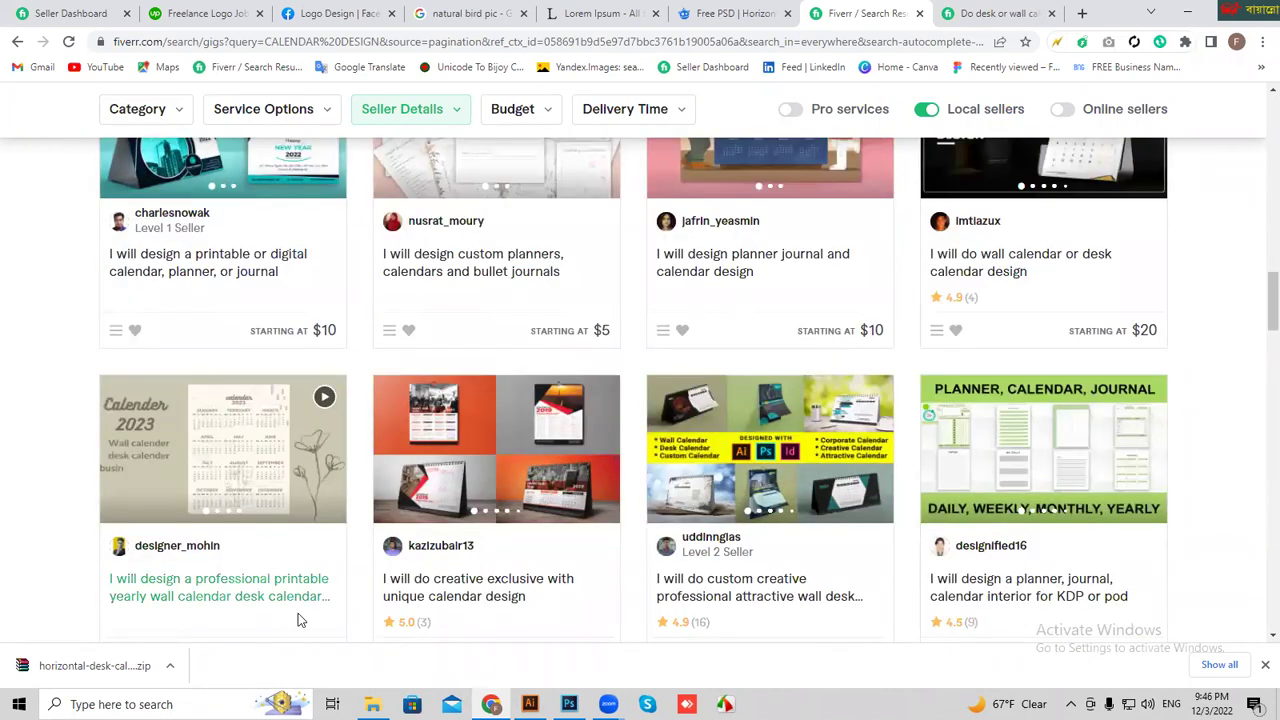
{"action": "scroll", "coordinate": [340, 575], "scroll_direction": "down", "scroll_amount": 3}
{"action": "scroll", "coordinate": [358, 560], "scroll_direction": "down", "scroll_amount": 3}
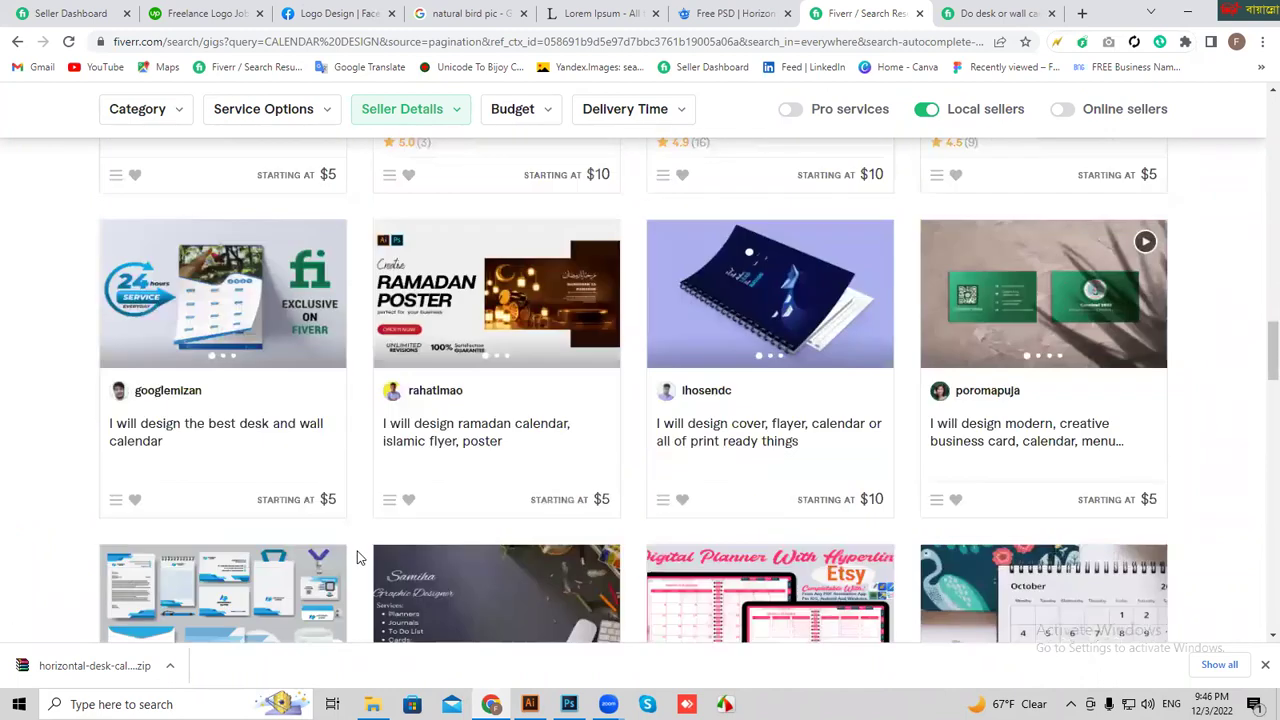
{"action": "scroll", "coordinate": [358, 558], "scroll_direction": "down", "scroll_amount": 3}
{"action": "scroll", "coordinate": [358, 558], "scroll_direction": "down", "scroll_amount": 5}
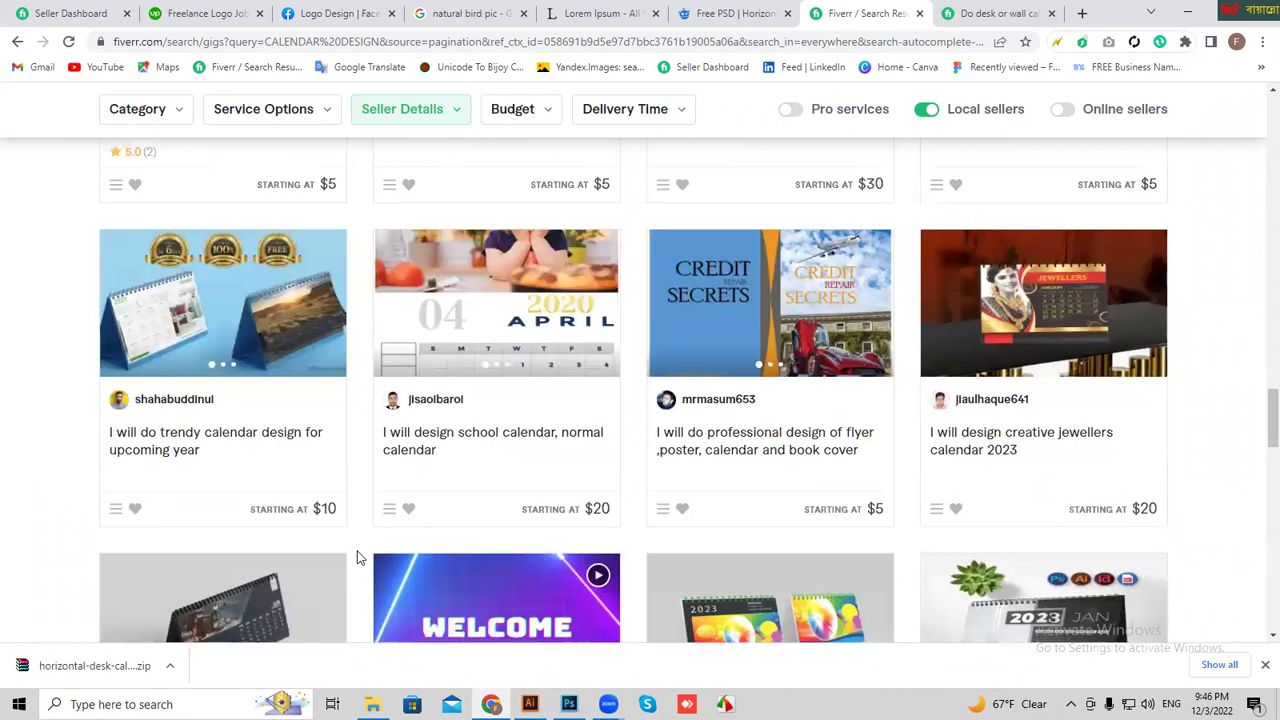
{"action": "scroll", "coordinate": [358, 558], "scroll_direction": "down", "scroll_amount": 3}
{"action": "left_click_drag", "start_coordinate": [1266, 445], "coordinate": [1266, 474]}
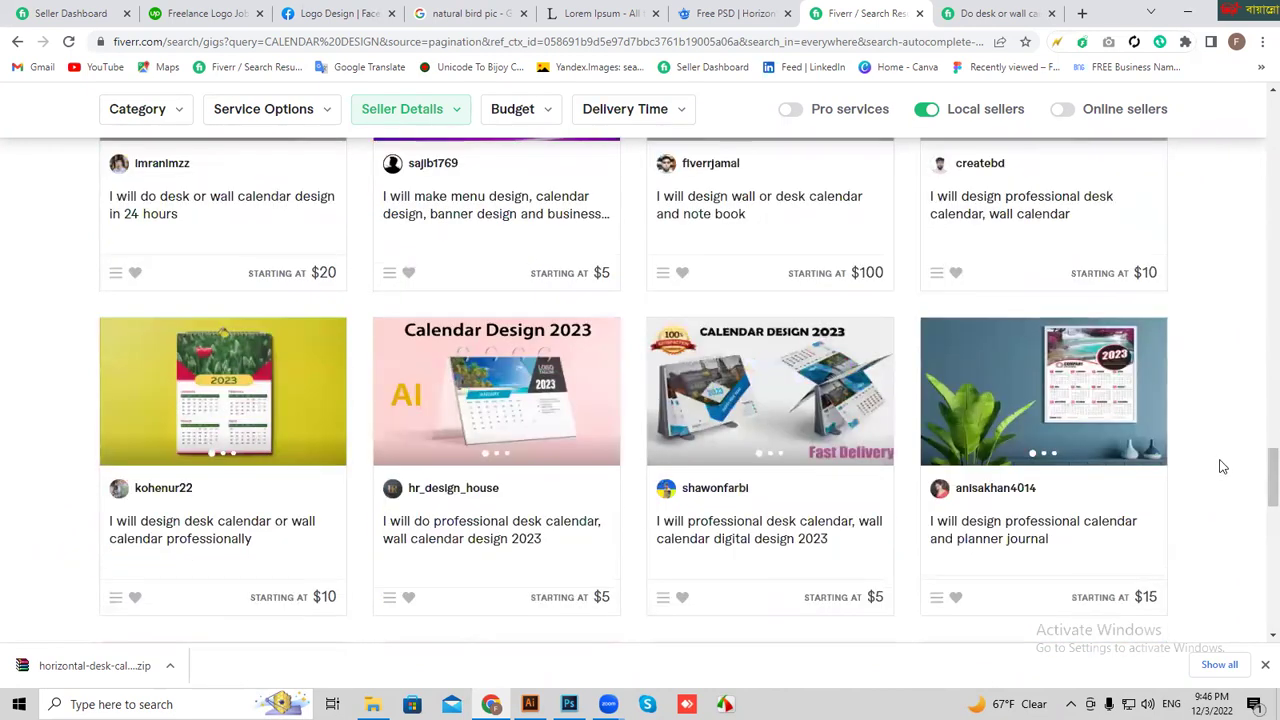
{"action": "mouse_move", "coordinate": [590, 510]}
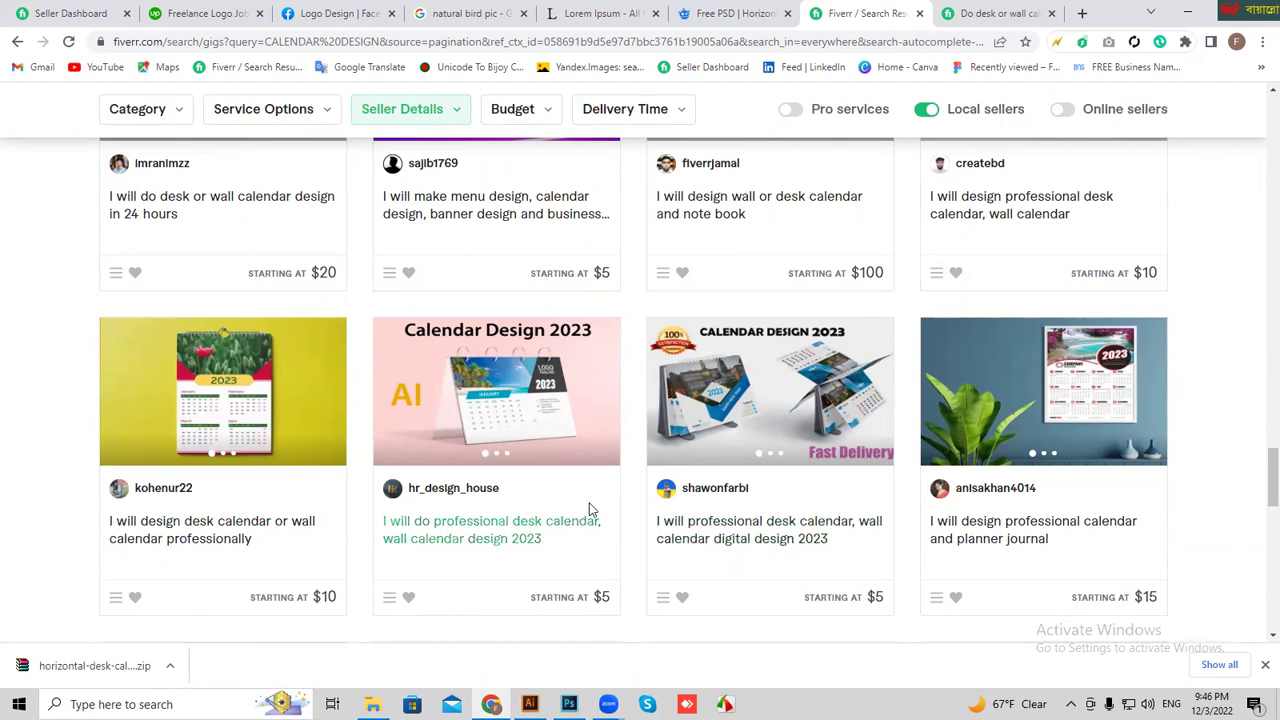
- Minimize Chrome, Photoshop and Illustrator to reveal the horizontal-desk-calendar-mockup folder
{"action": "left_click", "coordinate": [1187, 13]}
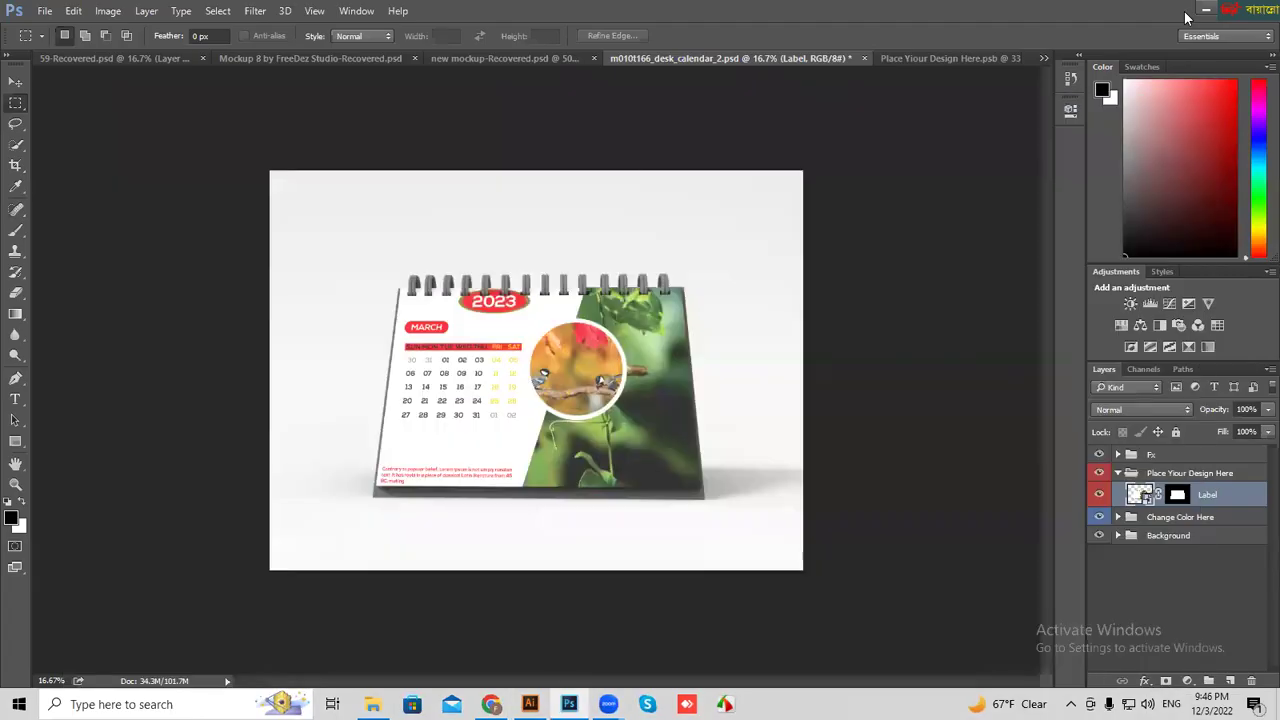
{"action": "left_click", "coordinate": [1205, 10]}
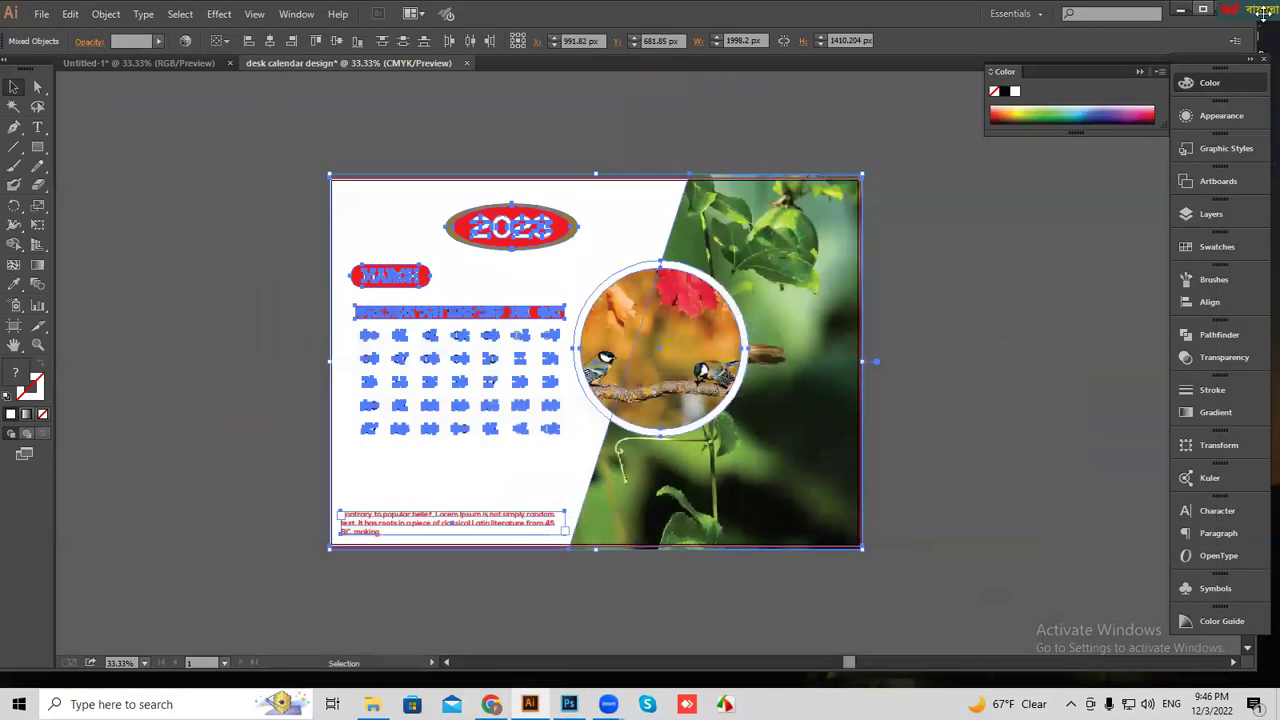
{"action": "left_click", "coordinate": [1180, 12]}
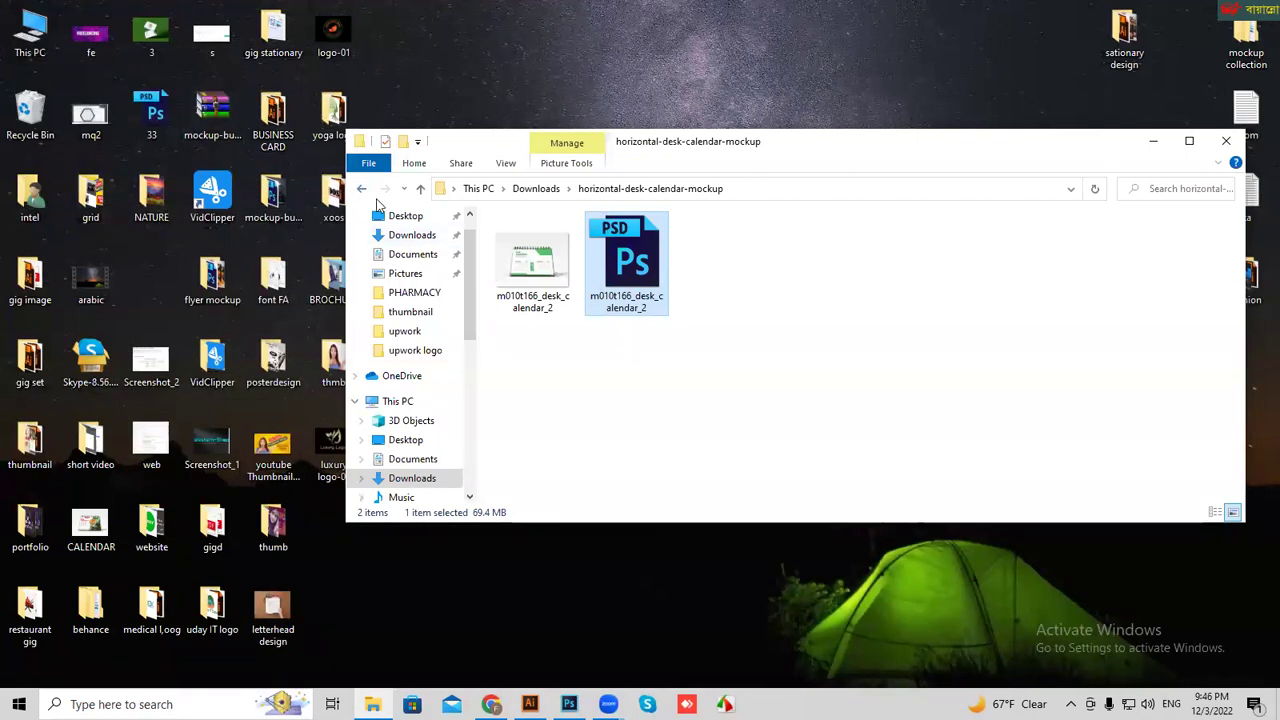
- Go back to Downloads, close File Explorer, and bring the Illustrator calendar design forward
{"action": "left_click", "coordinate": [400, 235]}
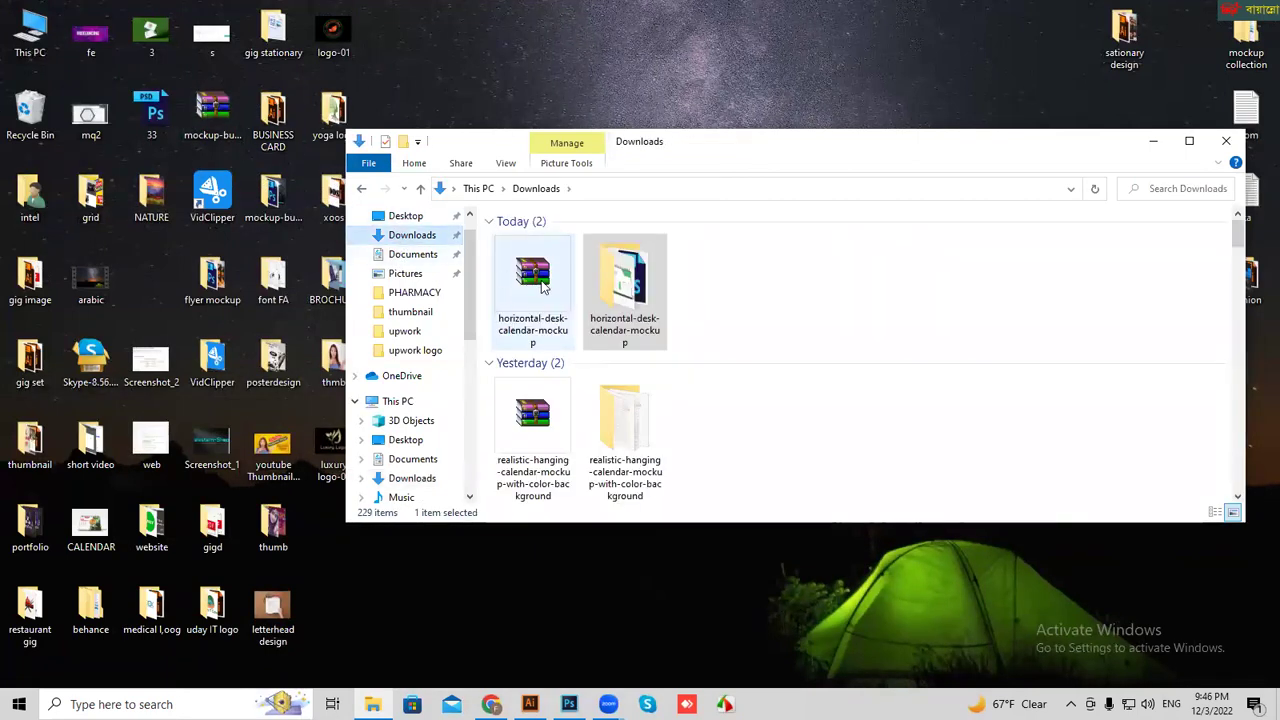
{"action": "left_click", "coordinate": [800, 277]}
{"action": "mouse_move", "coordinate": [533, 285]}
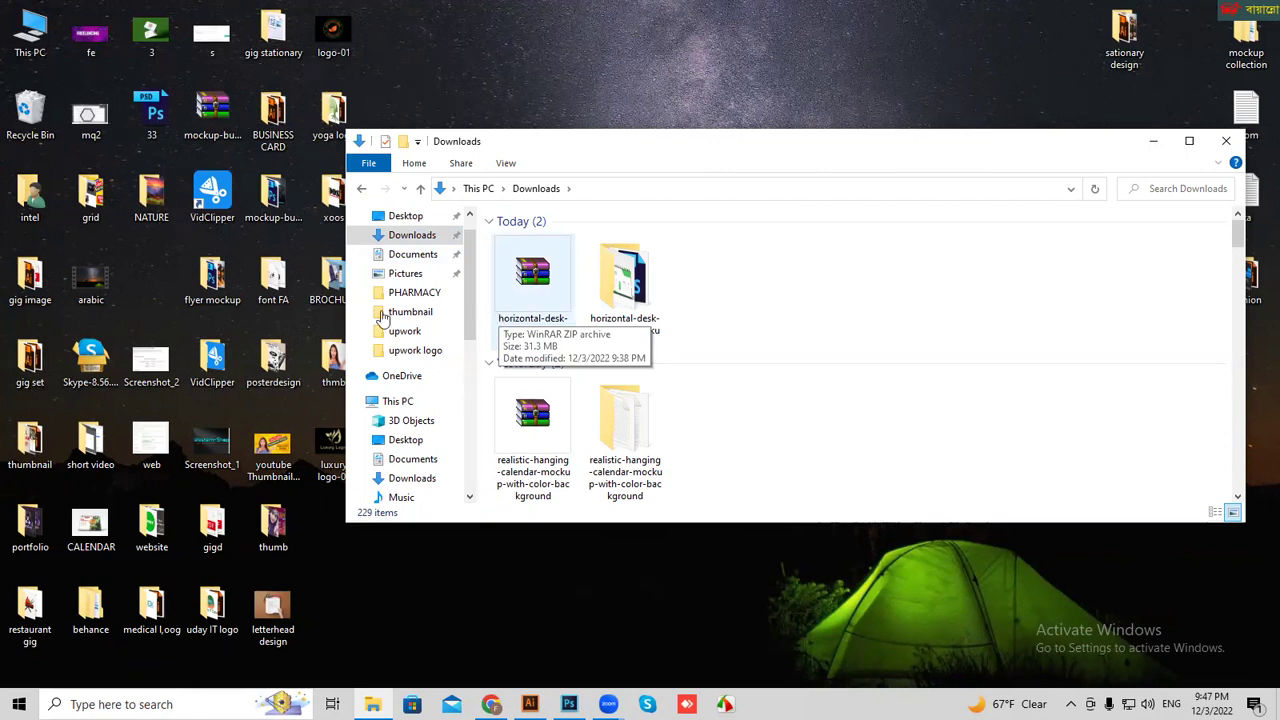
{"action": "left_click", "coordinate": [1229, 148]}
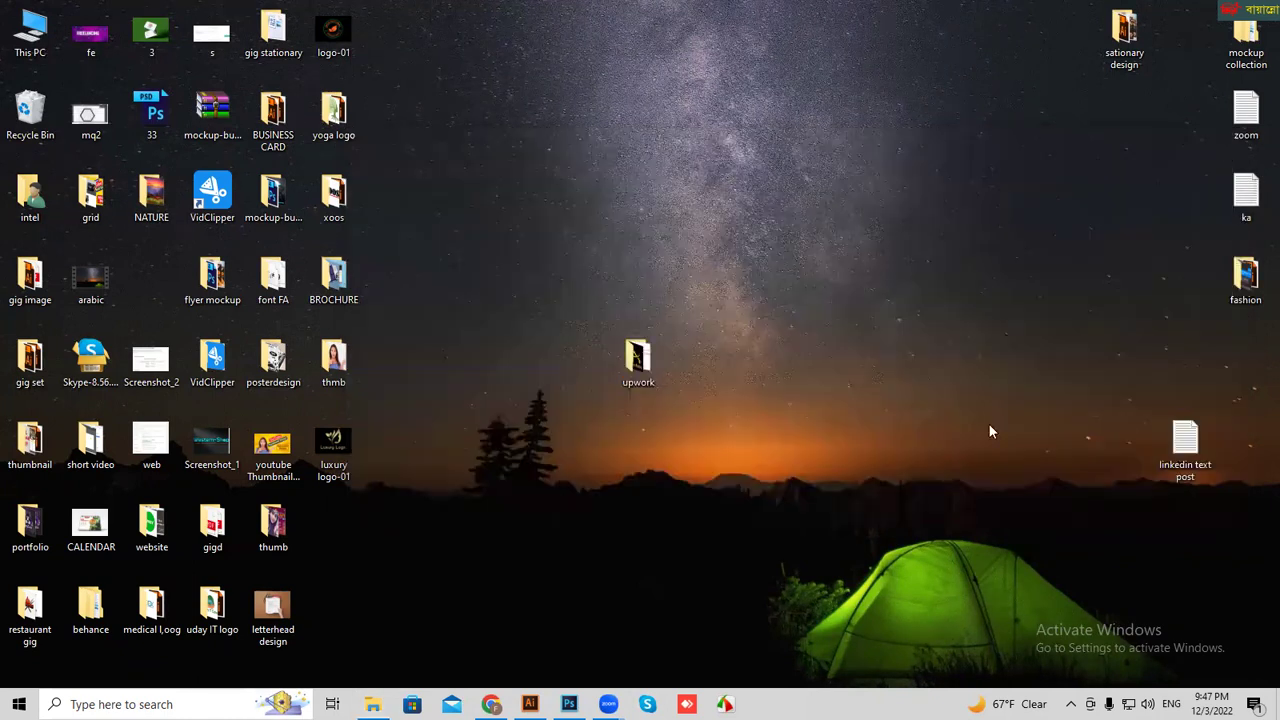
{"action": "left_click", "coordinate": [530, 704]}
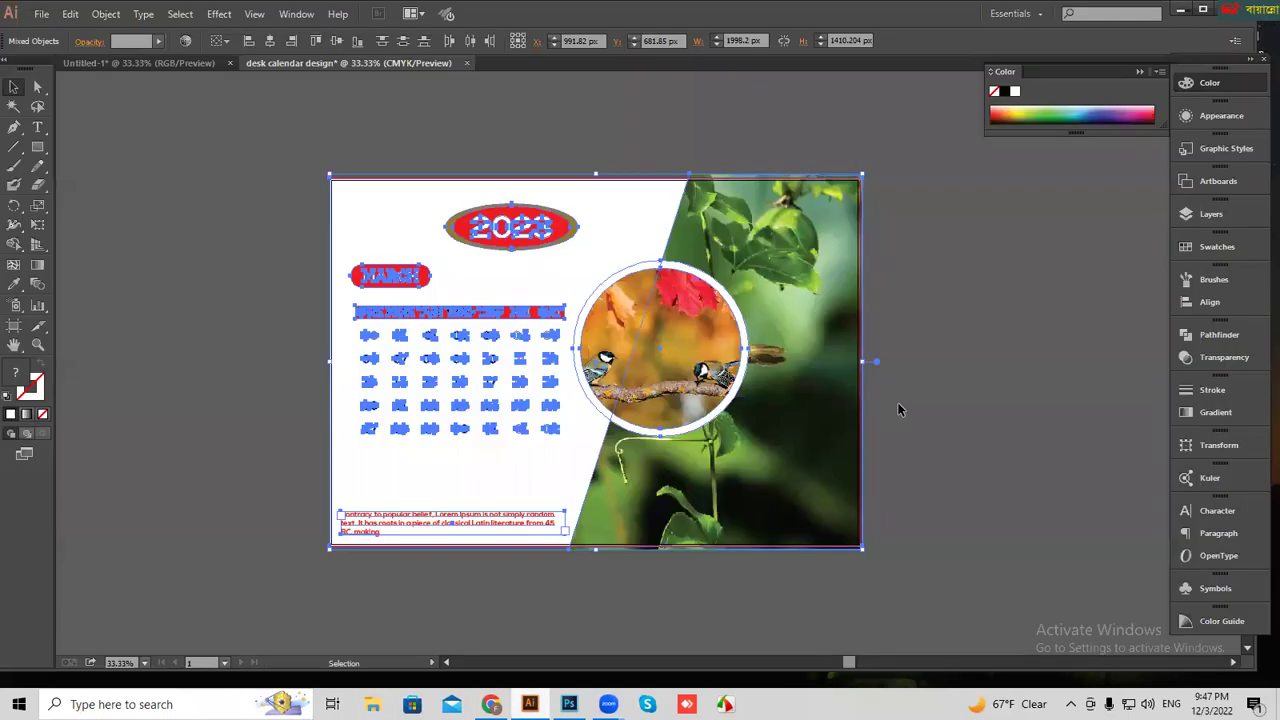
- Deselect the March 2023 calendar artwork to review it and collapse the Color panel
{"action": "left_click", "coordinate": [902, 431]}
{"action": "scroll", "coordinate": [902, 431], "scroll_direction": "up", "scroll_amount": 2}
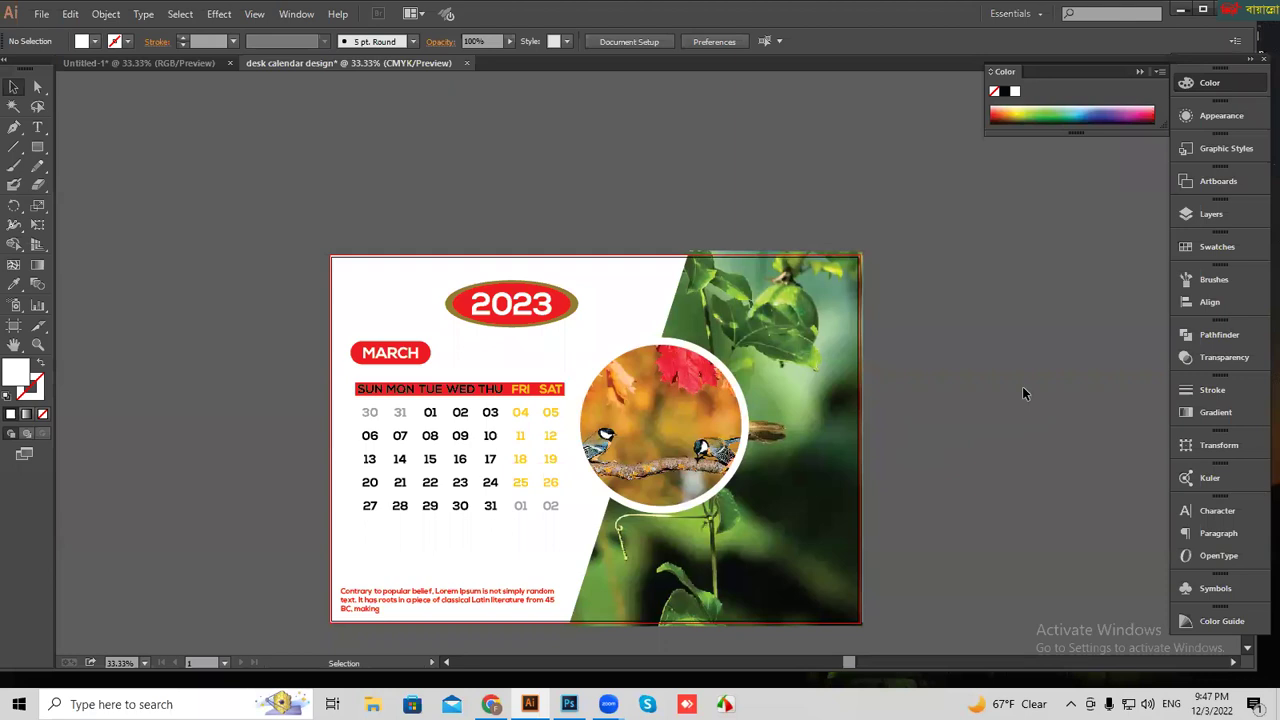
{"action": "scroll", "coordinate": [1022, 393], "scroll_direction": "down", "scroll_amount": 1}
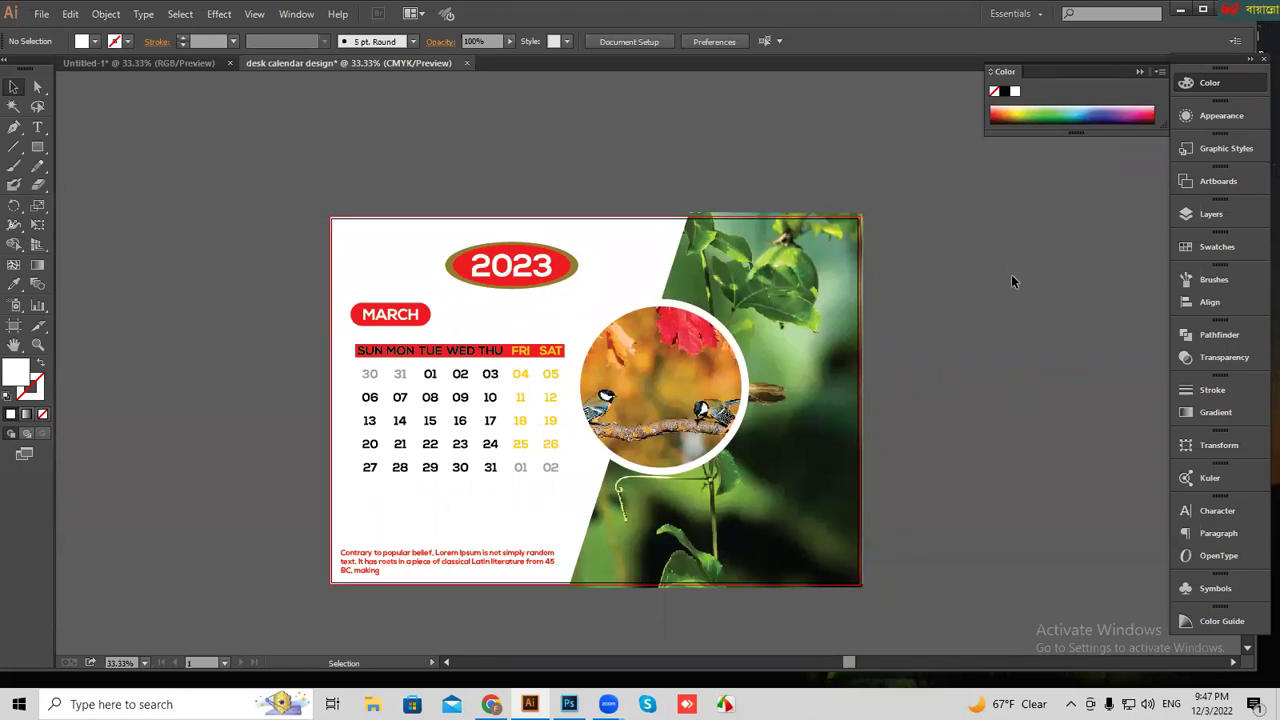
{"action": "left_click", "coordinate": [1139, 73]}
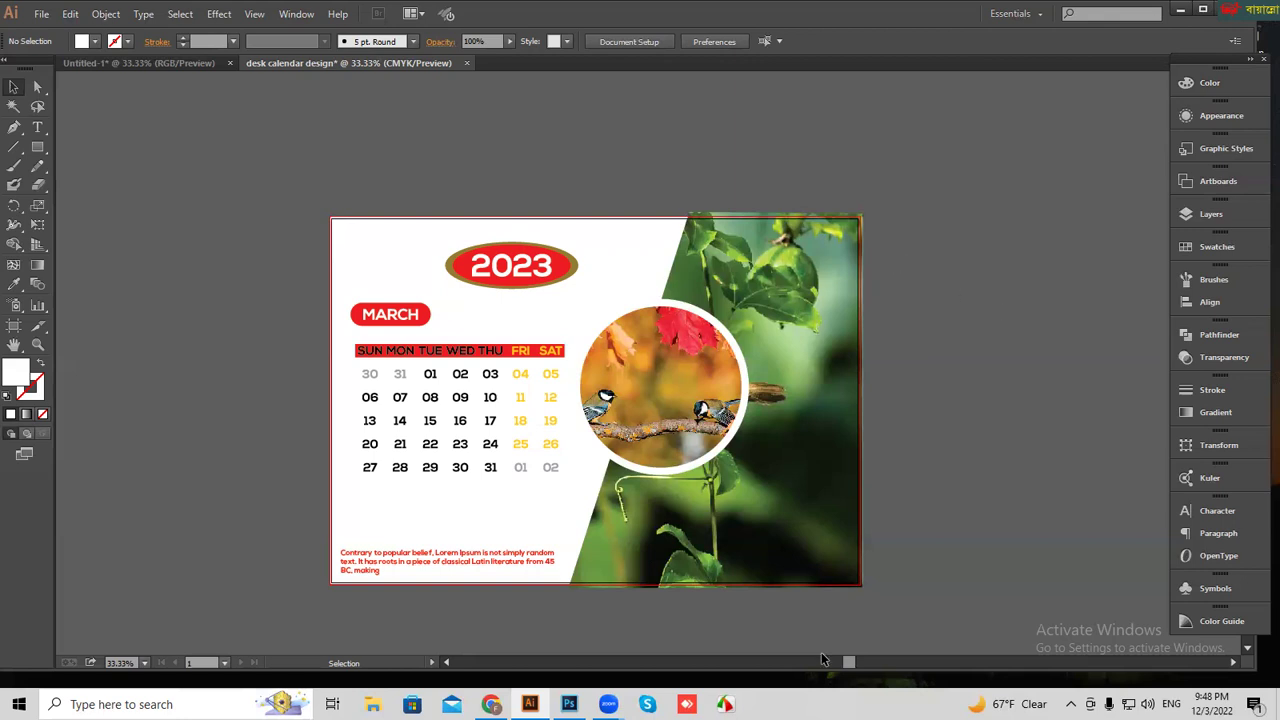
{"action": "key", "text": "alt+Tab"}
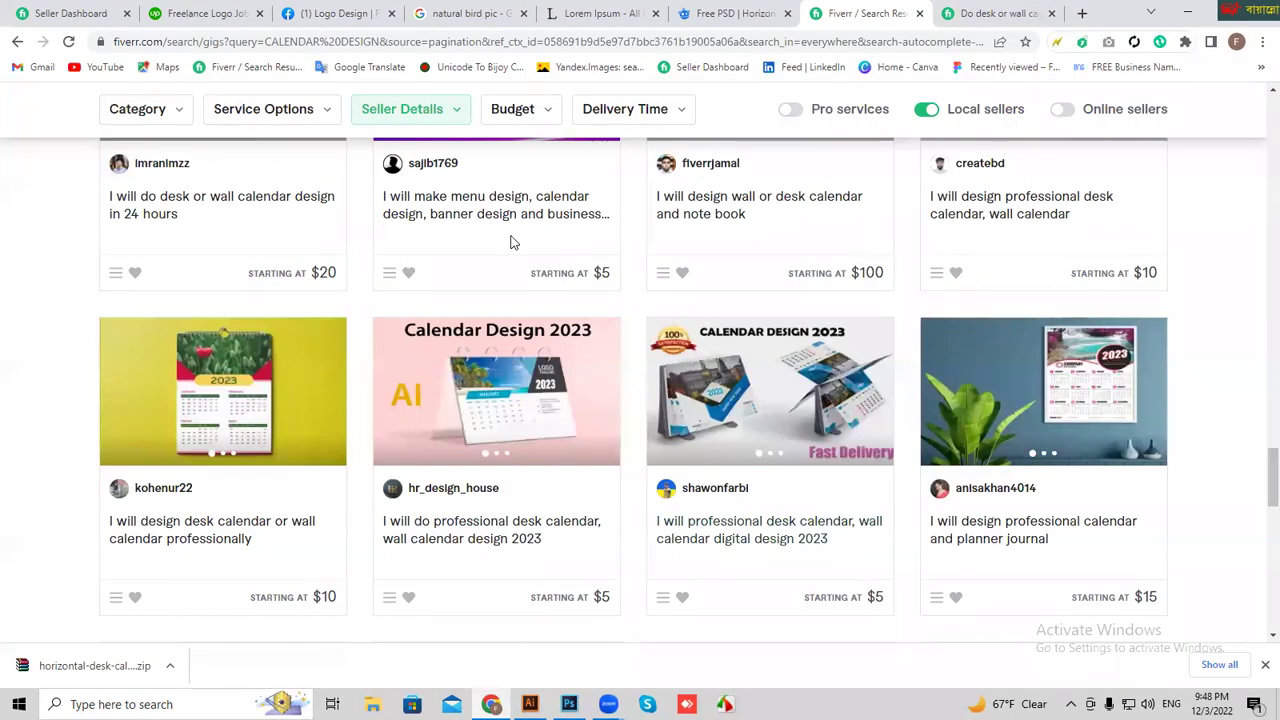
{"action": "scroll", "coordinate": [512, 320], "scroll_direction": "down", "scroll_amount": 5}
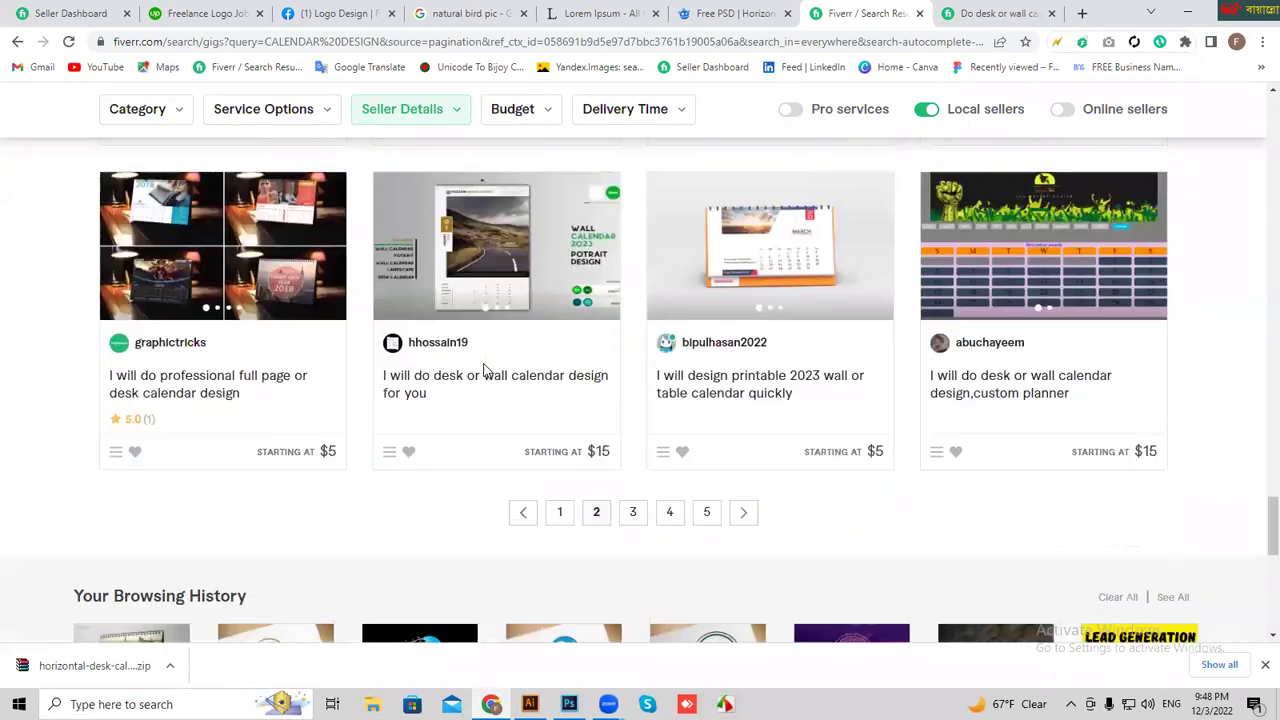
{"action": "scroll", "coordinate": [486, 366], "scroll_direction": "down", "scroll_amount": 2}
{"action": "scroll", "coordinate": [517, 415], "scroll_direction": "up", "scroll_amount": 2}
{"action": "scroll", "coordinate": [517, 415], "scroll_direction": "up", "scroll_amount": 2}
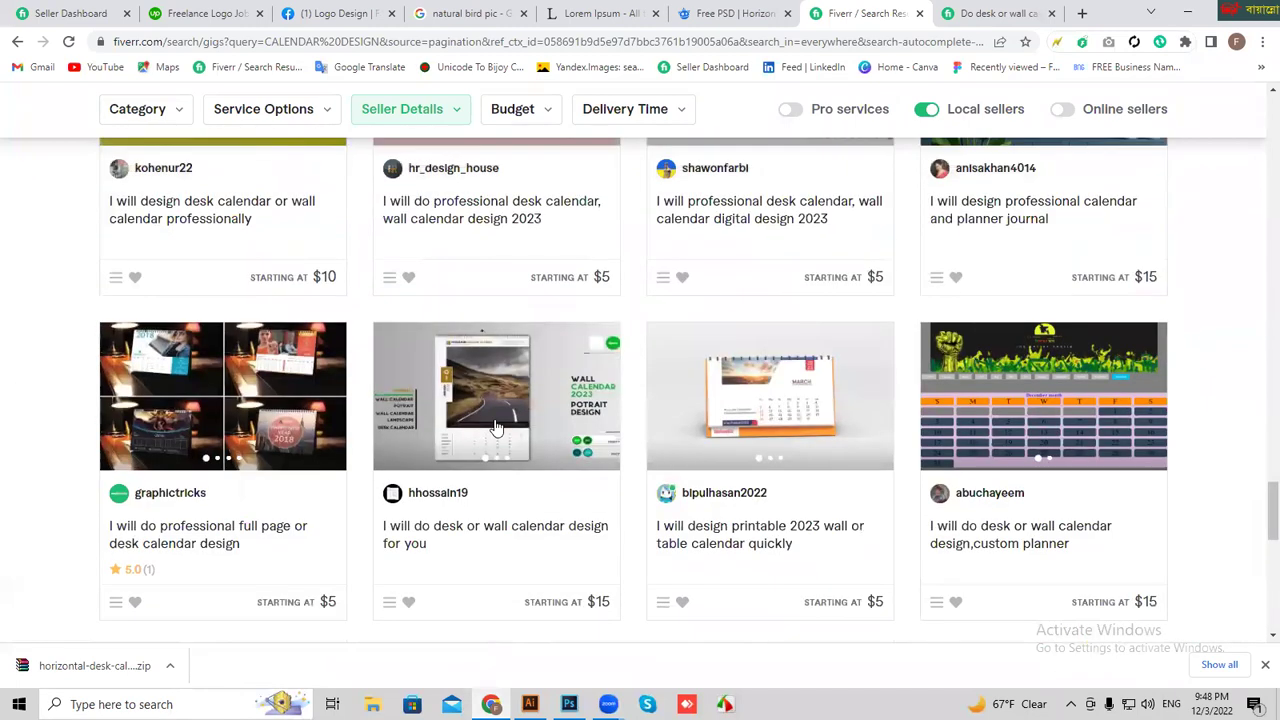
{"action": "scroll", "coordinate": [580, 400], "scroll_direction": "up", "scroll_amount": 2}
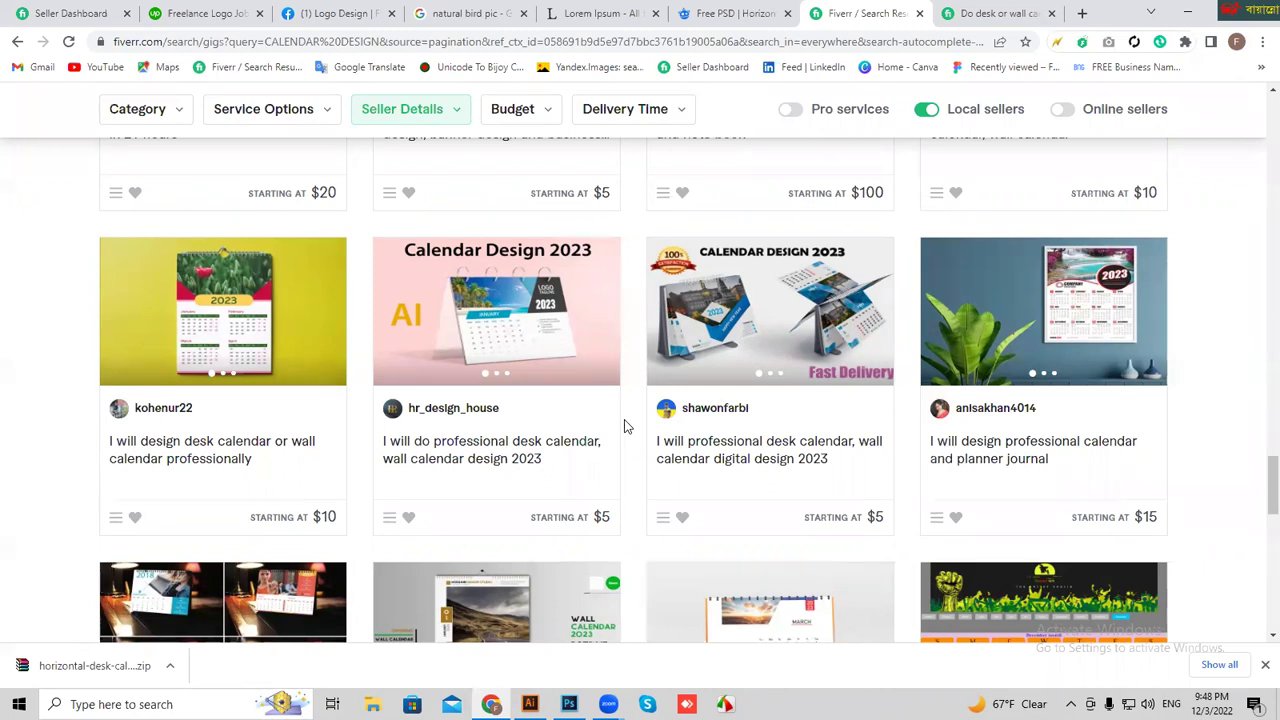
{"action": "scroll", "coordinate": [628, 425], "scroll_direction": "down", "scroll_amount": 1}
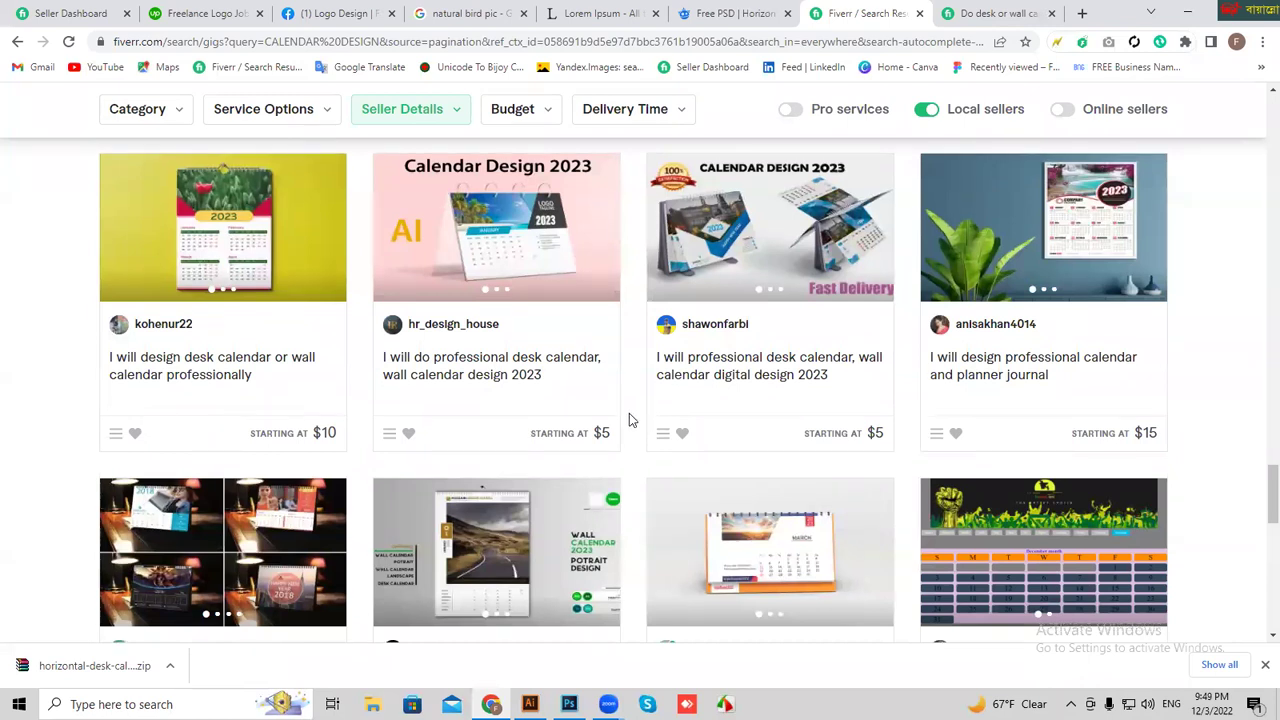
{"action": "scroll", "coordinate": [628, 418], "scroll_direction": "down", "scroll_amount": 5}
{"action": "scroll", "coordinate": [621, 408], "scroll_direction": "down", "scroll_amount": 8}
{"action": "scroll", "coordinate": [60, 330], "scroll_direction": "down", "scroll_amount": 5}
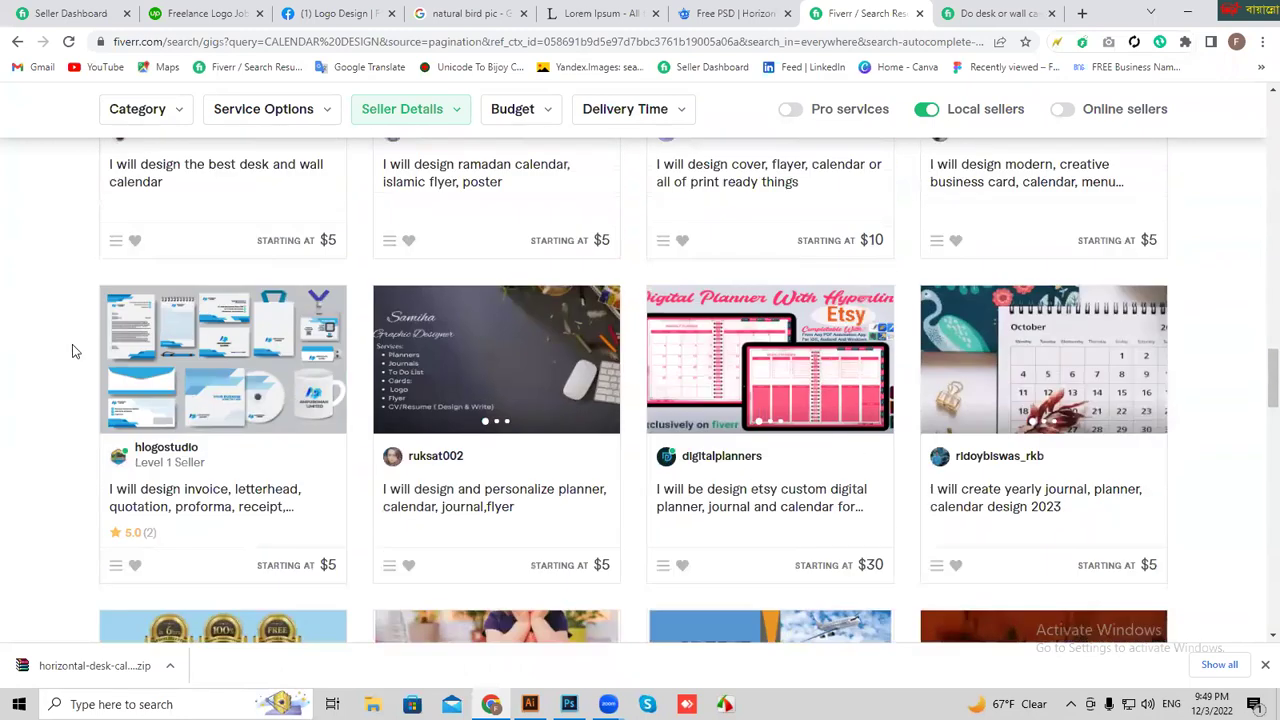
{"action": "scroll", "coordinate": [95, 380], "scroll_direction": "down", "scroll_amount": 5}
{"action": "scroll", "coordinate": [60, 420], "scroll_direction": "up", "scroll_amount": 5}
{"action": "scroll", "coordinate": [4, 340], "scroll_direction": "up", "scroll_amount": 10}
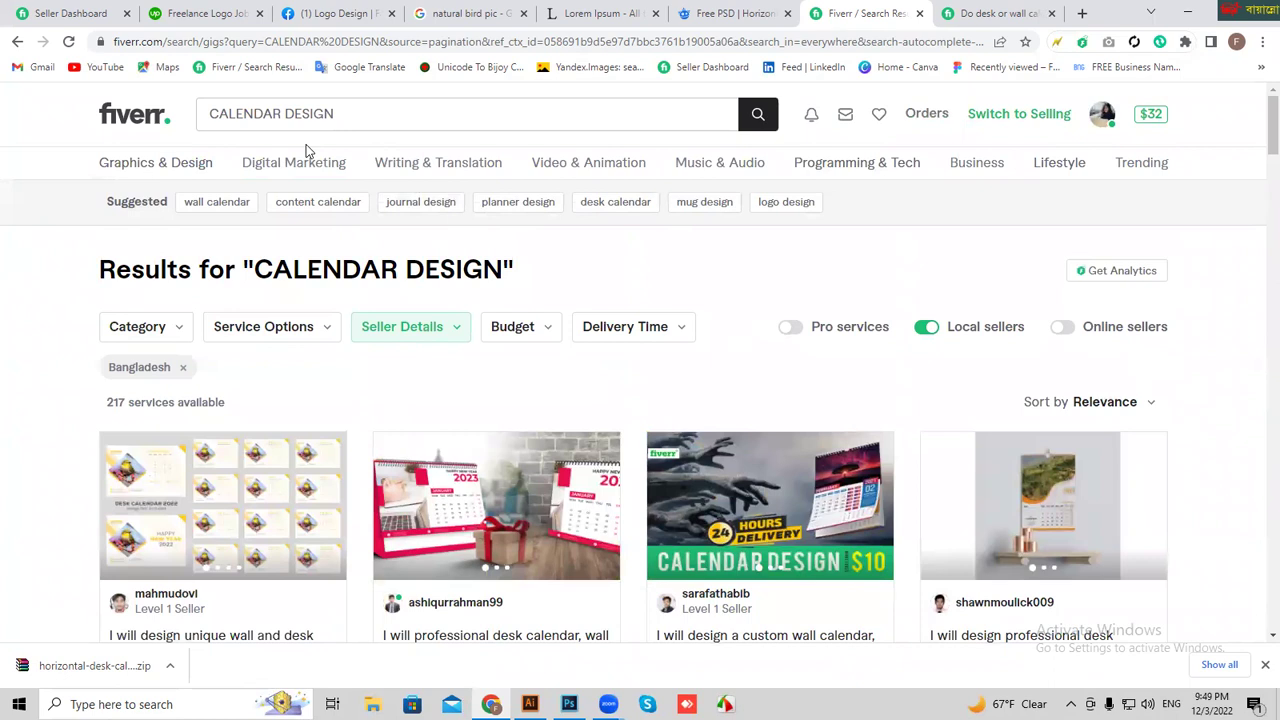
- Browse more Fiverr calendar gigs, then go to Freepik's Horizontal desk calendar mockup page
{"action": "scroll", "coordinate": [203, 371], "scroll_direction": "down", "scroll_amount": 2}
{"action": "scroll", "coordinate": [600, 450], "scroll_direction": "down", "scroll_amount": 2}
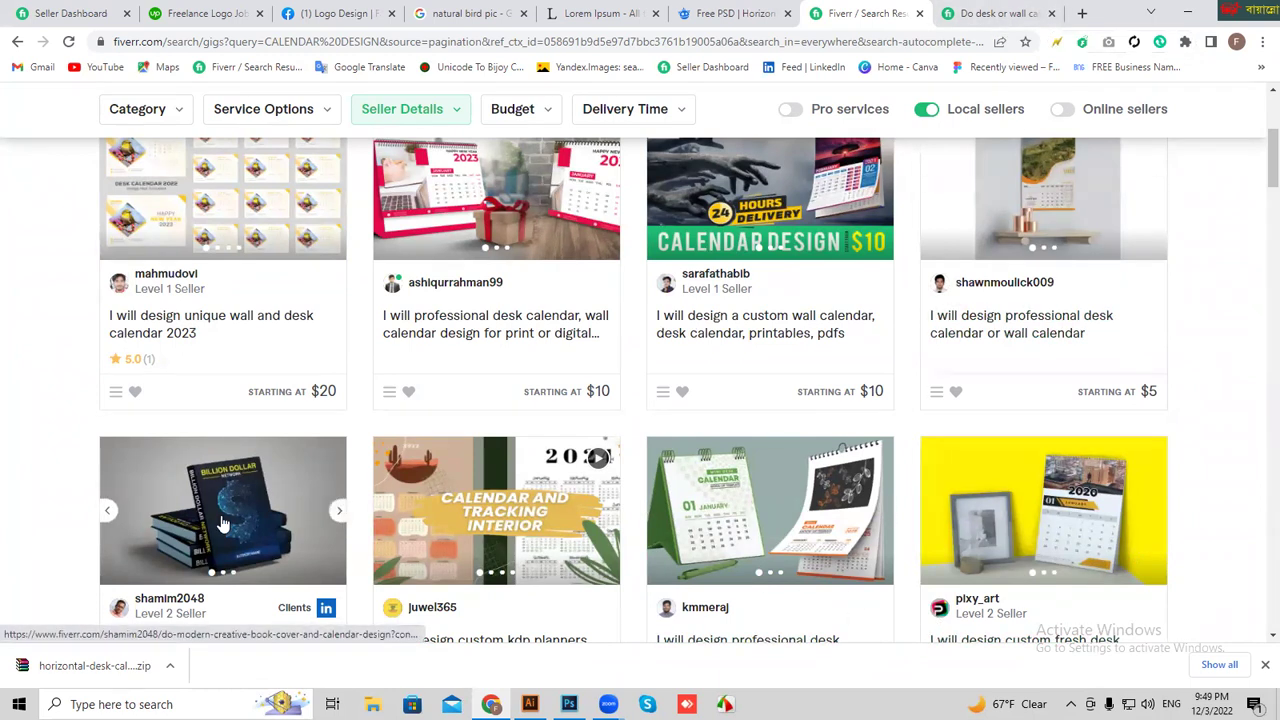
{"action": "scroll", "coordinate": [625, 435], "scroll_direction": "down", "scroll_amount": 2}
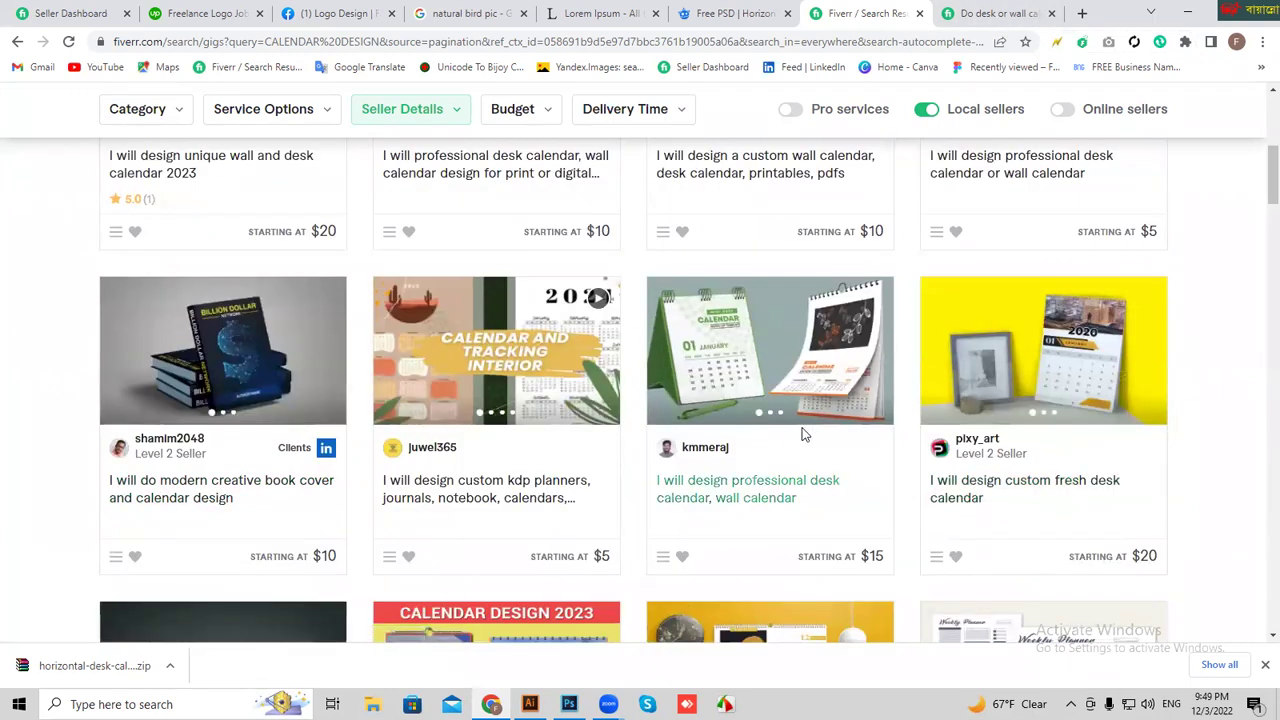
{"action": "scroll", "coordinate": [802, 433], "scroll_direction": "down", "scroll_amount": 1}
{"action": "scroll", "coordinate": [802, 433], "scroll_direction": "down", "scroll_amount": 3}
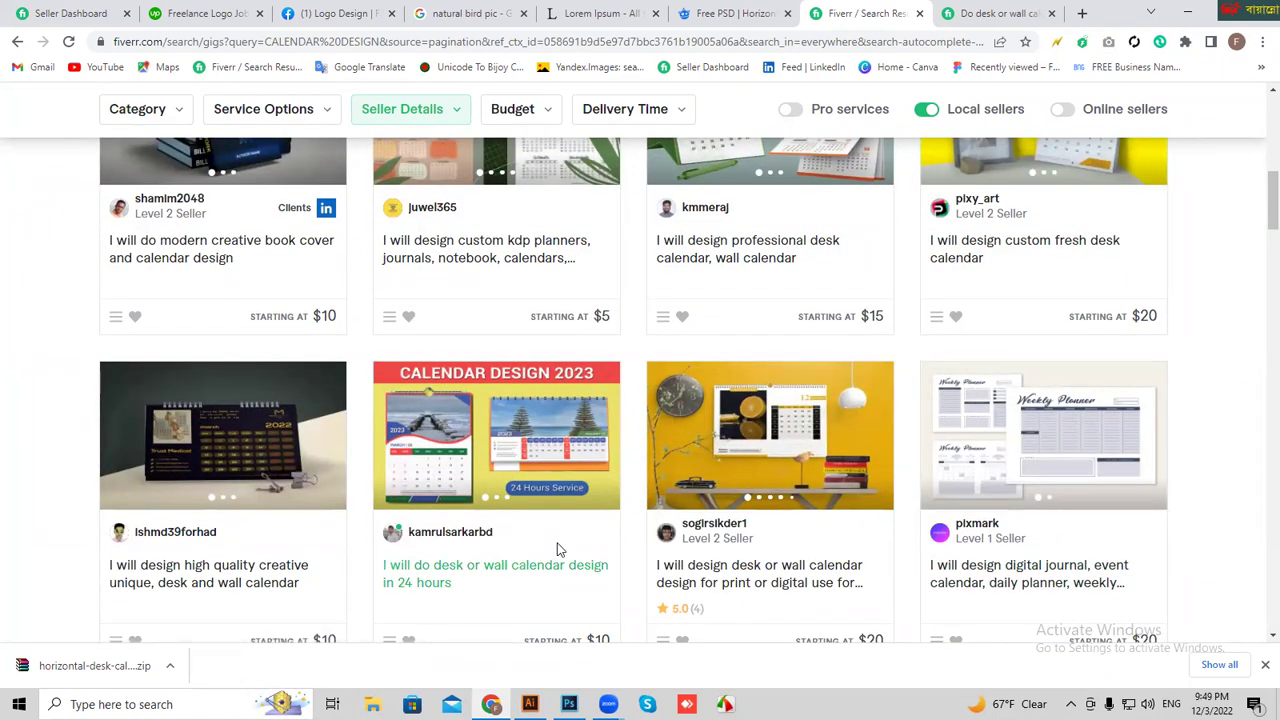
{"action": "scroll", "coordinate": [489, 640], "scroll_direction": "down", "scroll_amount": 2}
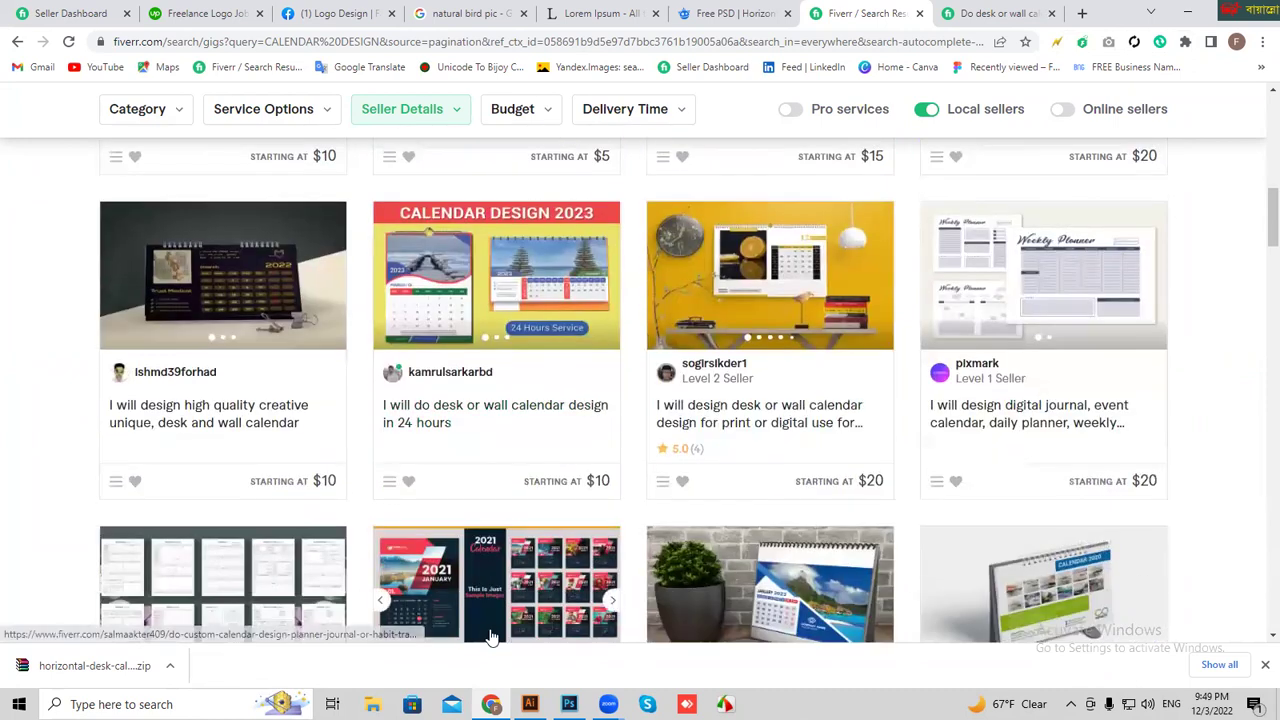
{"action": "scroll", "coordinate": [495, 625], "scroll_direction": "down", "scroll_amount": 2}
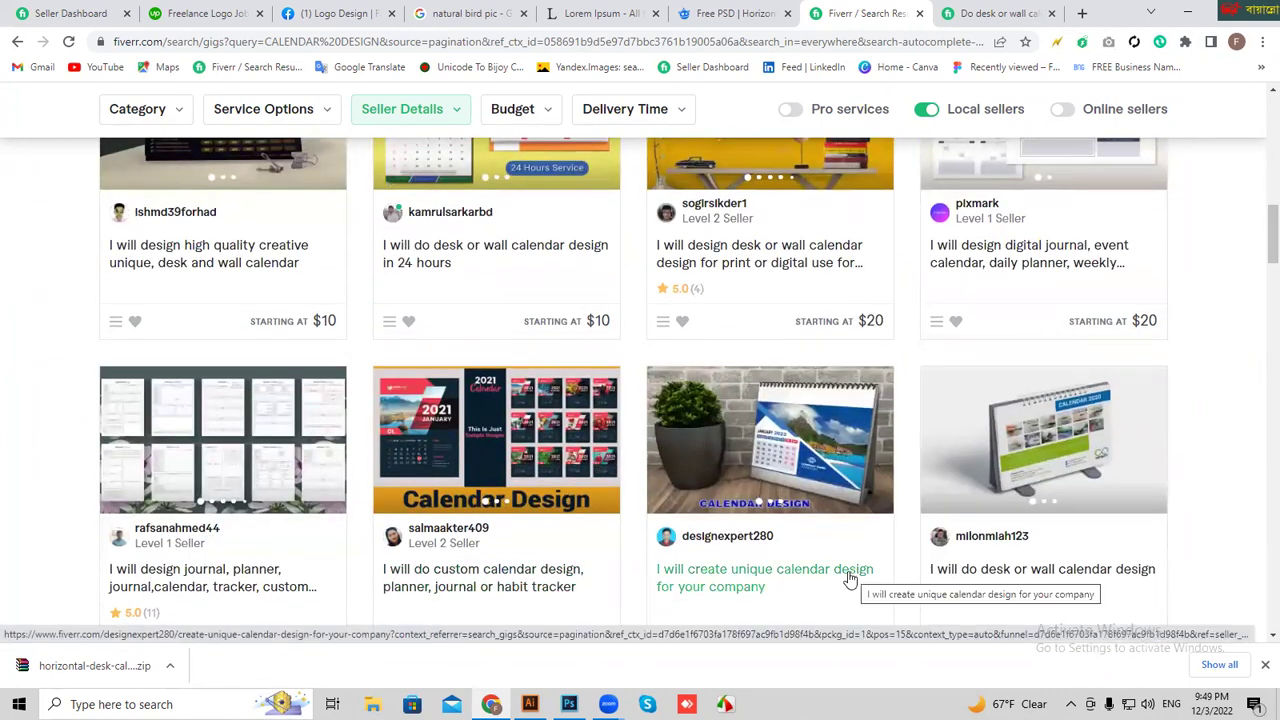
{"action": "scroll", "coordinate": [848, 578], "scroll_direction": "down", "scroll_amount": 3}
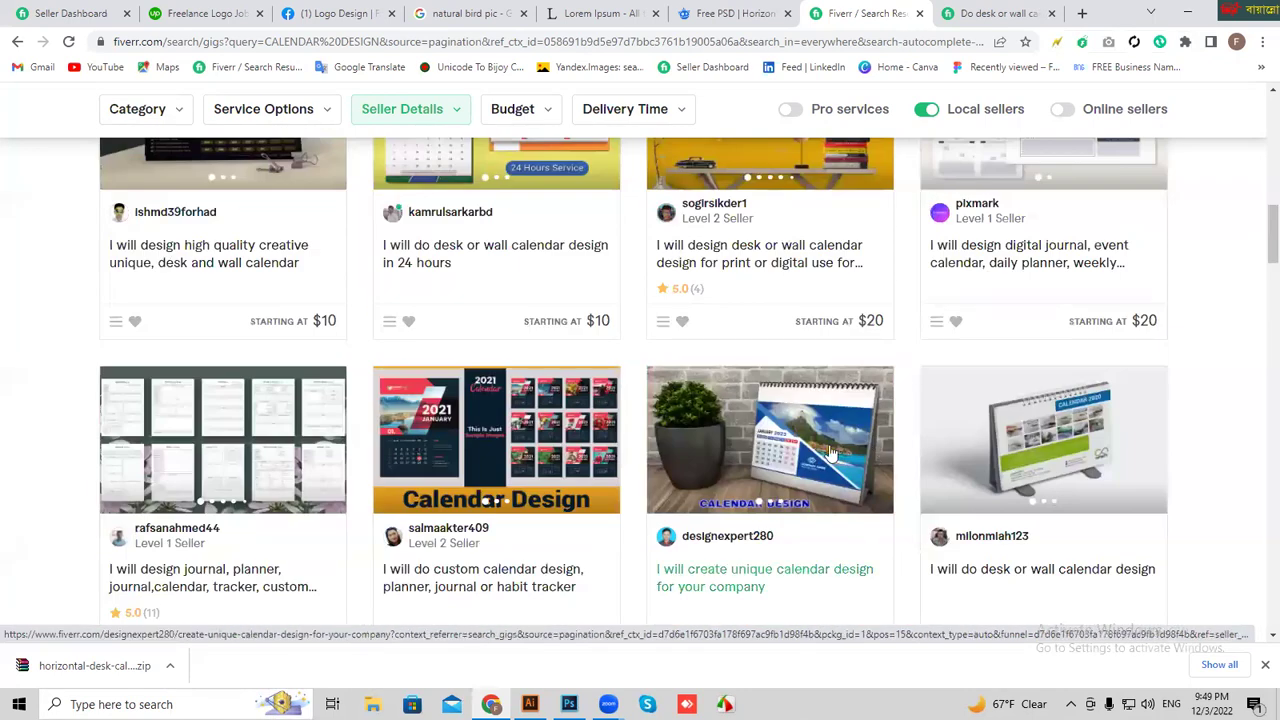
{"action": "mouse_move", "coordinate": [770, 440]}
{"action": "left_click", "coordinate": [712, 16]}
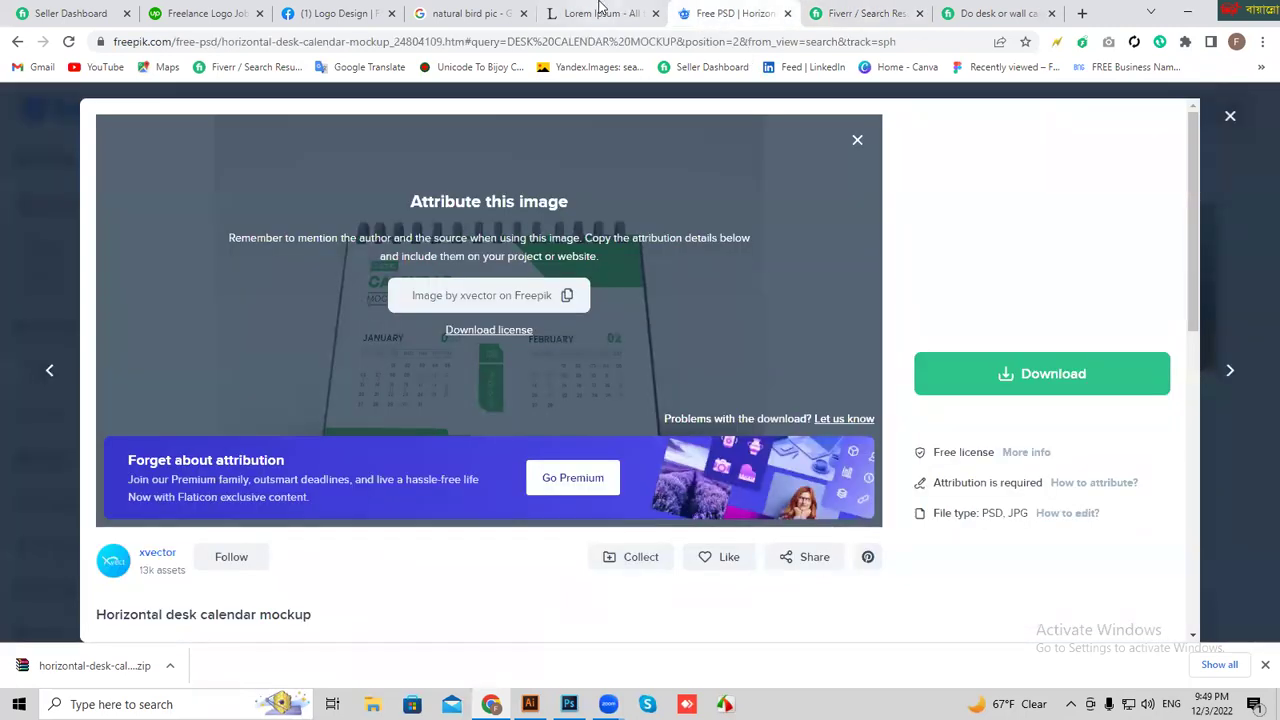
- Return to Freepik's desk calendar mockup results and dismiss the Premium promotion popup
{"action": "left_click", "coordinate": [17, 42]}
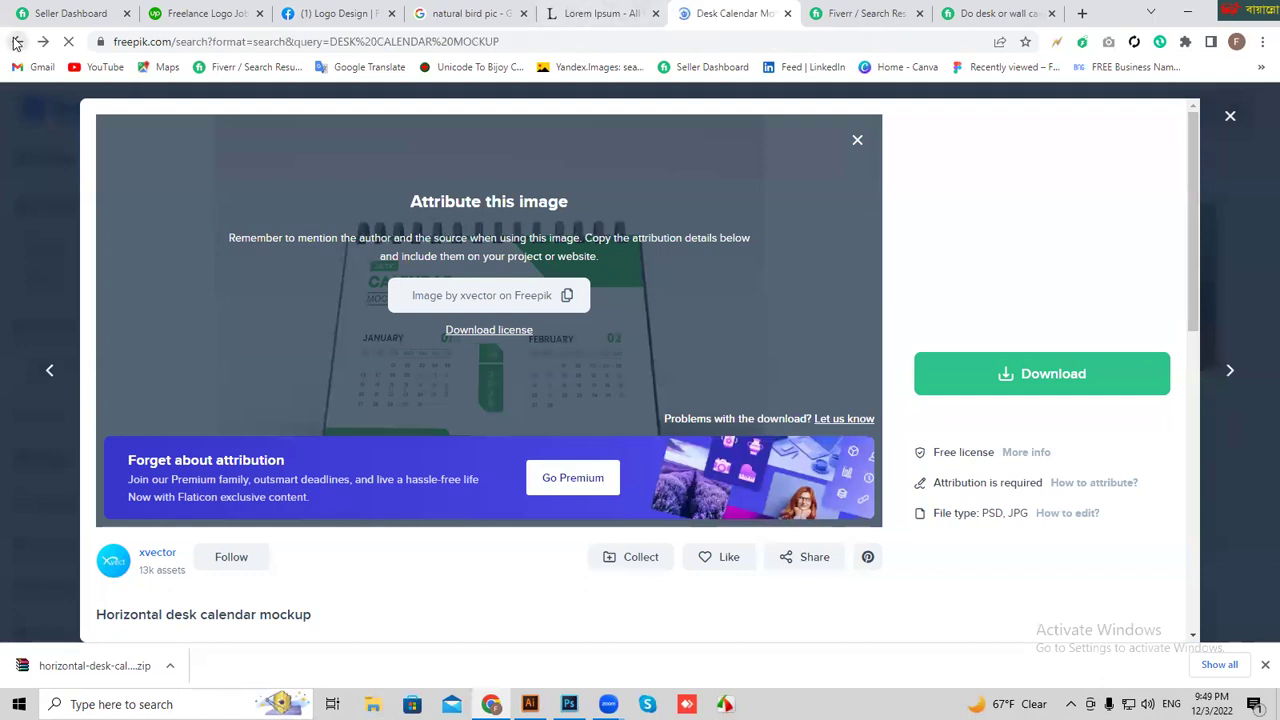
{"action": "scroll", "coordinate": [398, 580], "scroll_direction": "down", "scroll_amount": 3}
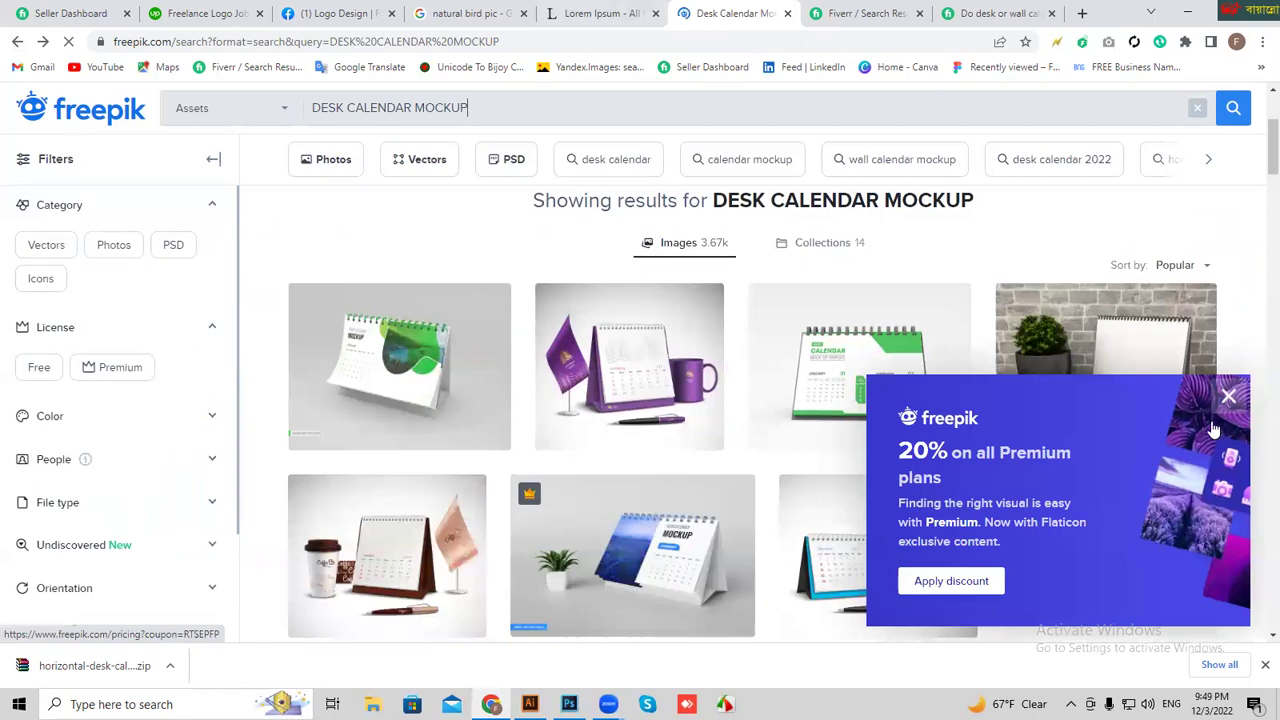
{"action": "left_click", "coordinate": [1228, 396]}
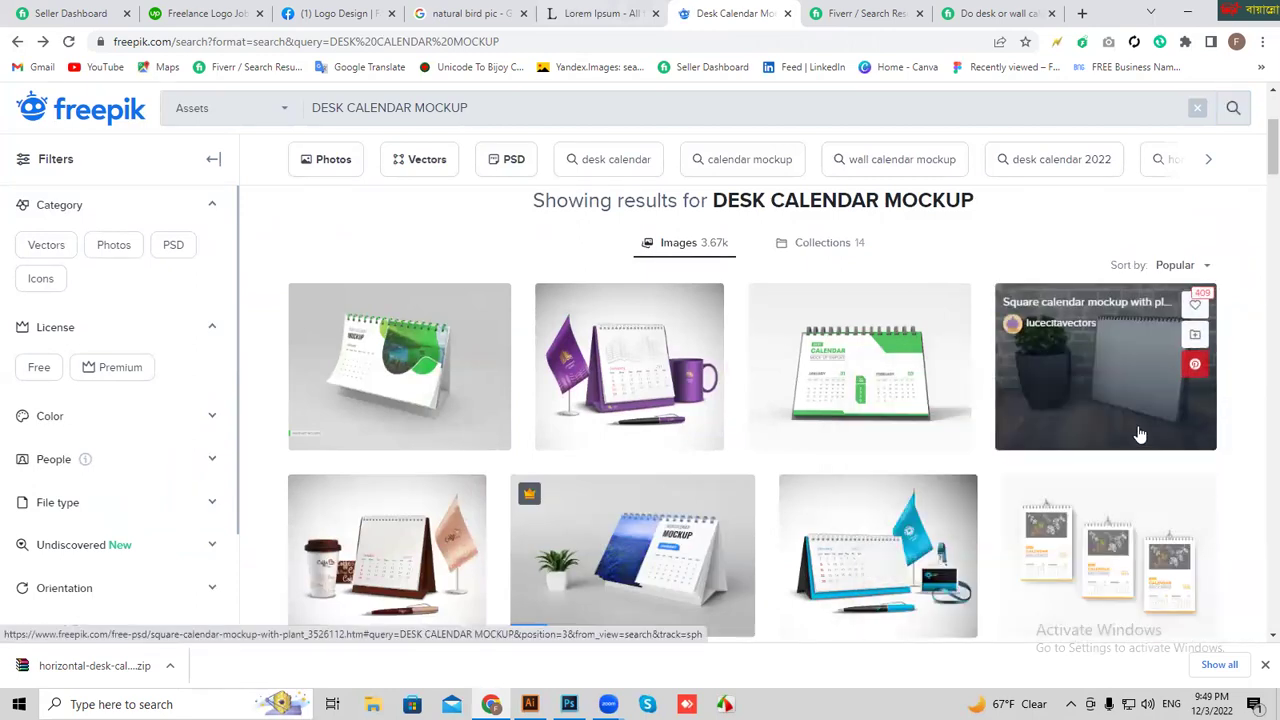
- Look through the desk calendar mockup results, then return to the Illustrator calendar design
{"action": "scroll", "coordinate": [1136, 430], "scroll_direction": "down", "scroll_amount": 2}
{"action": "scroll", "coordinate": [1136, 436], "scroll_direction": "down", "scroll_amount": 2}
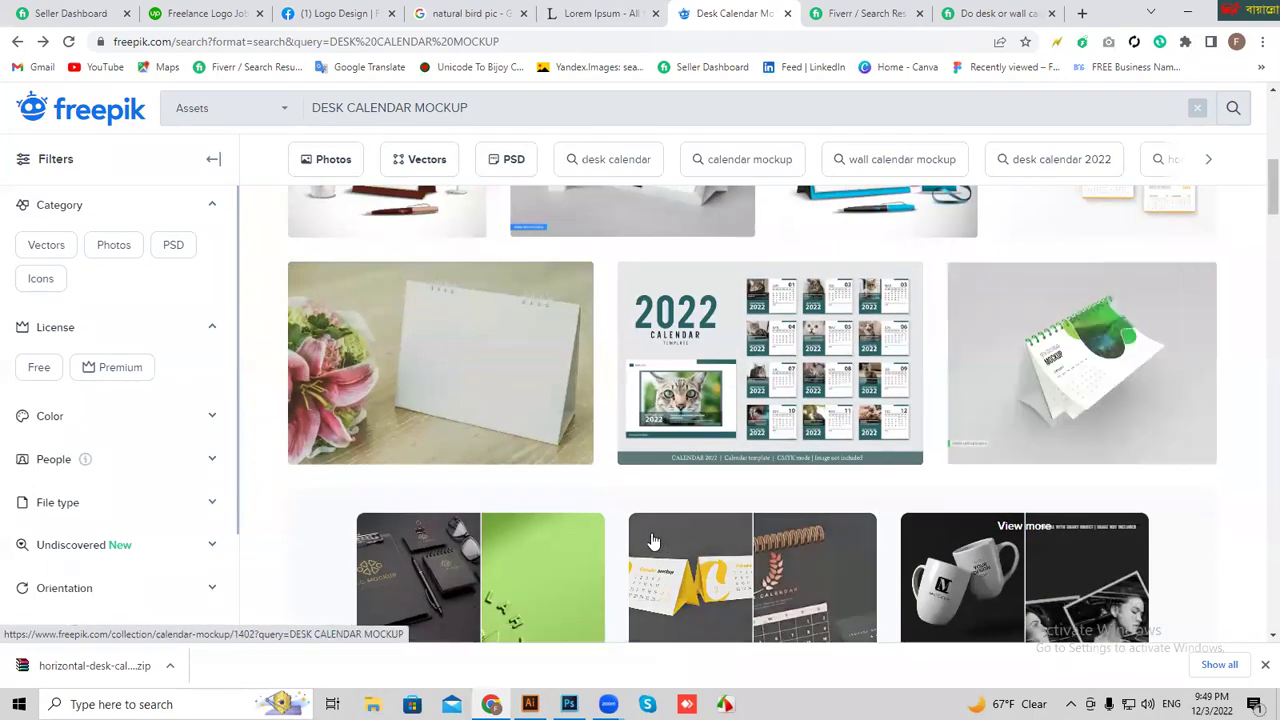
{"action": "scroll", "coordinate": [651, 541], "scroll_direction": "down", "scroll_amount": 1}
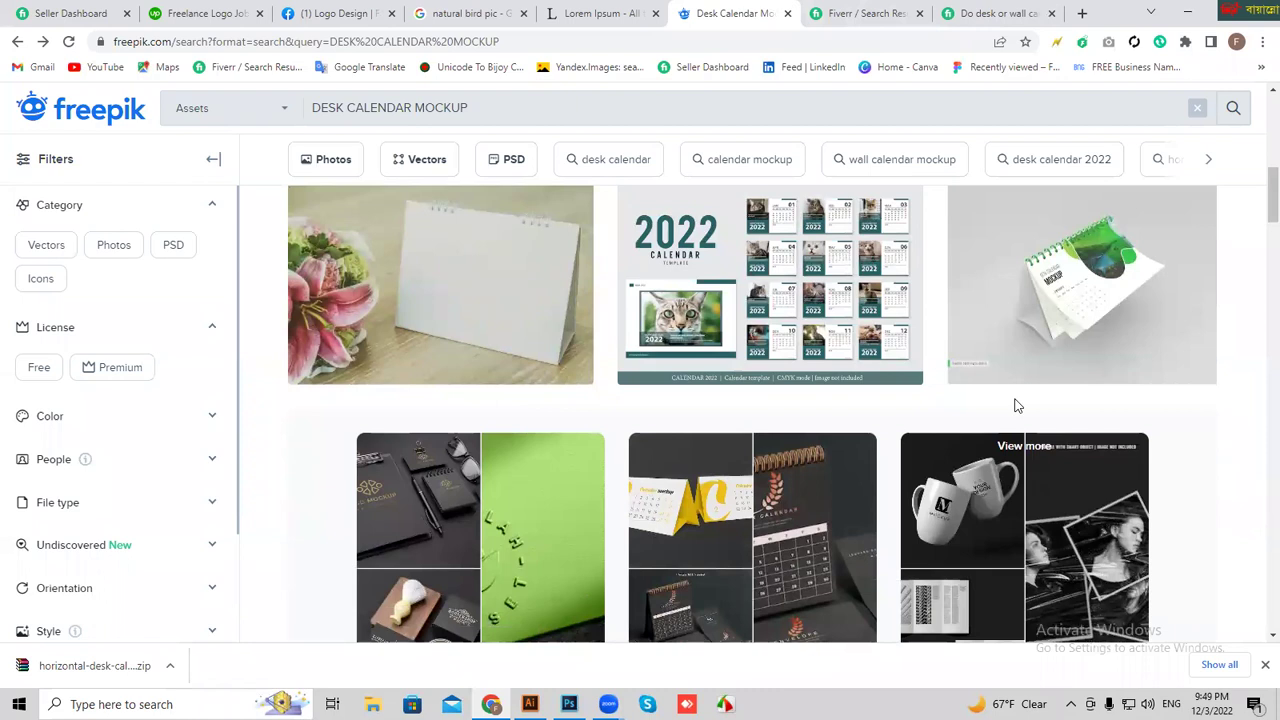
{"action": "scroll", "coordinate": [1016, 405], "scroll_direction": "down", "scroll_amount": 1}
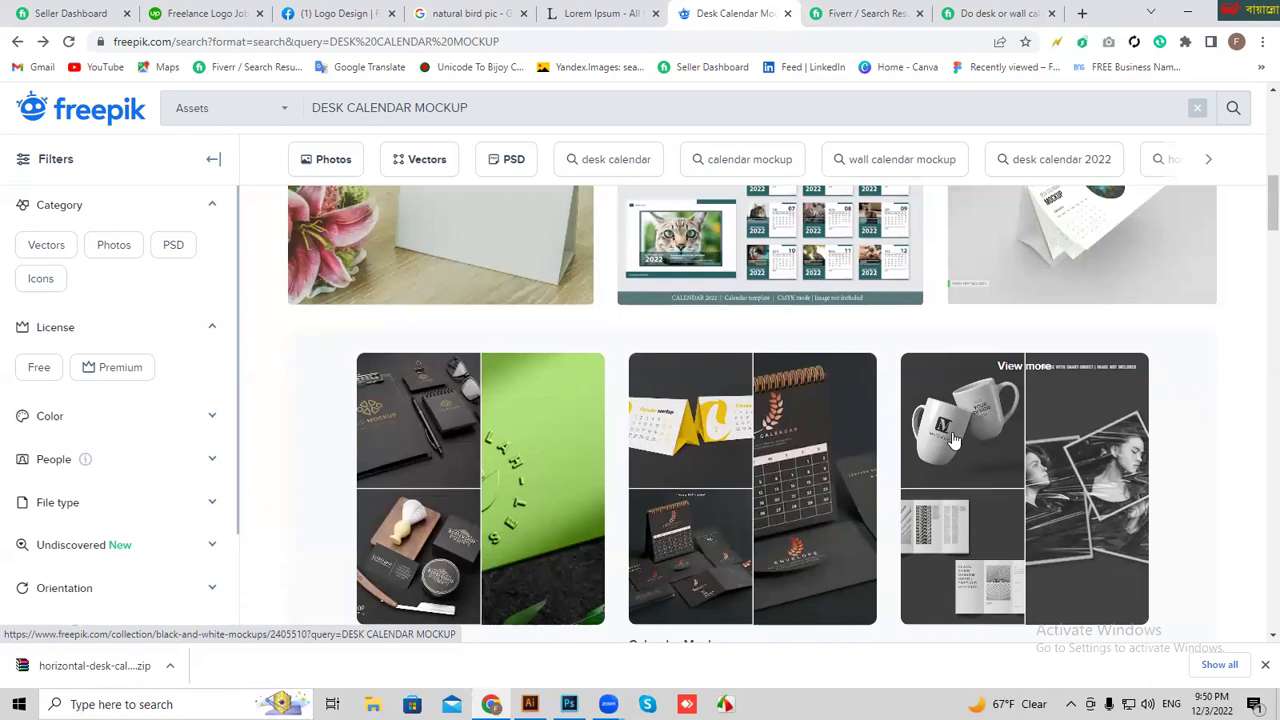
{"action": "scroll", "coordinate": [930, 460], "scroll_direction": "down", "scroll_amount": 2}
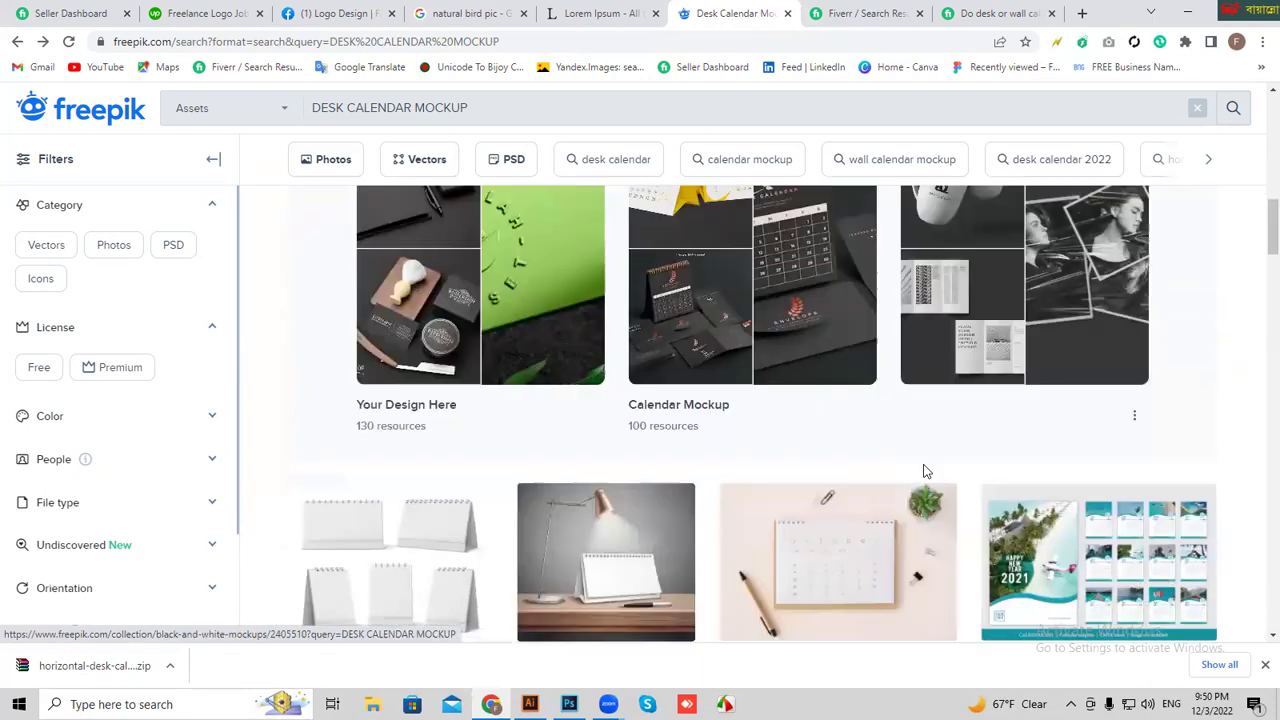
{"action": "scroll", "coordinate": [985, 516], "scroll_direction": "down", "scroll_amount": 1}
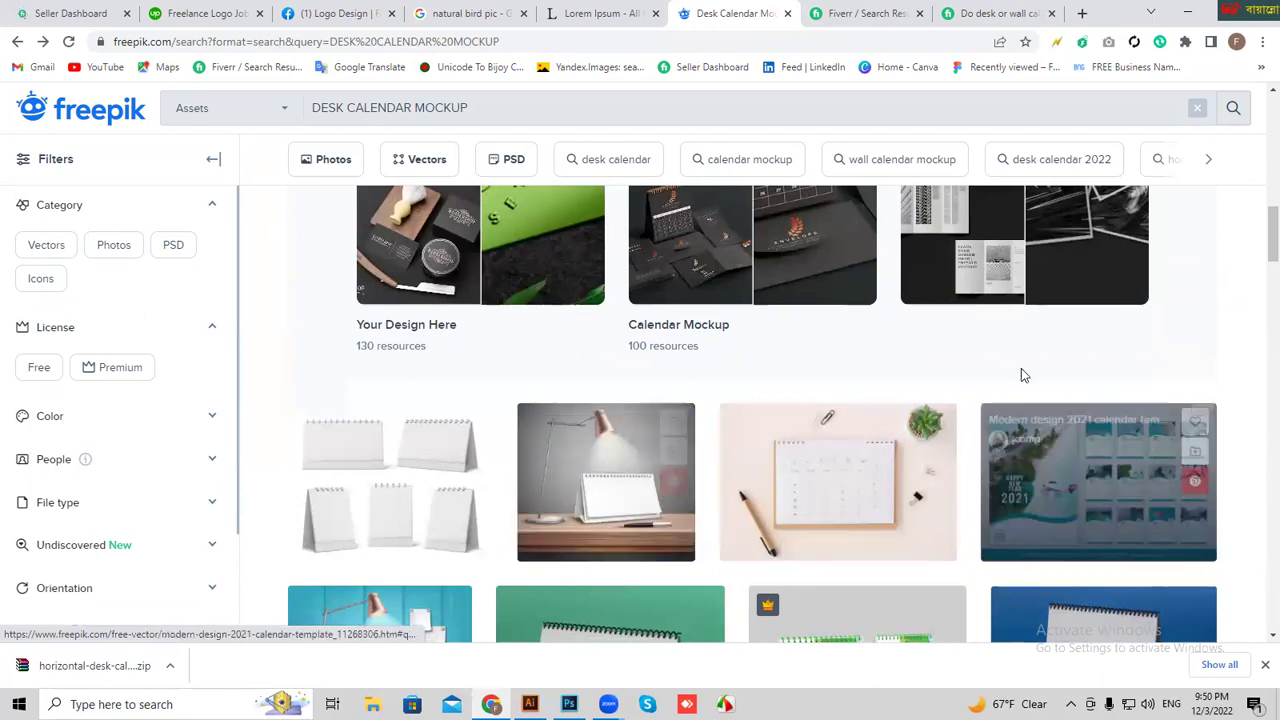
{"action": "scroll", "coordinate": [913, 466], "scroll_direction": "up", "scroll_amount": 1}
{"action": "scroll", "coordinate": [913, 466], "scroll_direction": "up", "scroll_amount": 2}
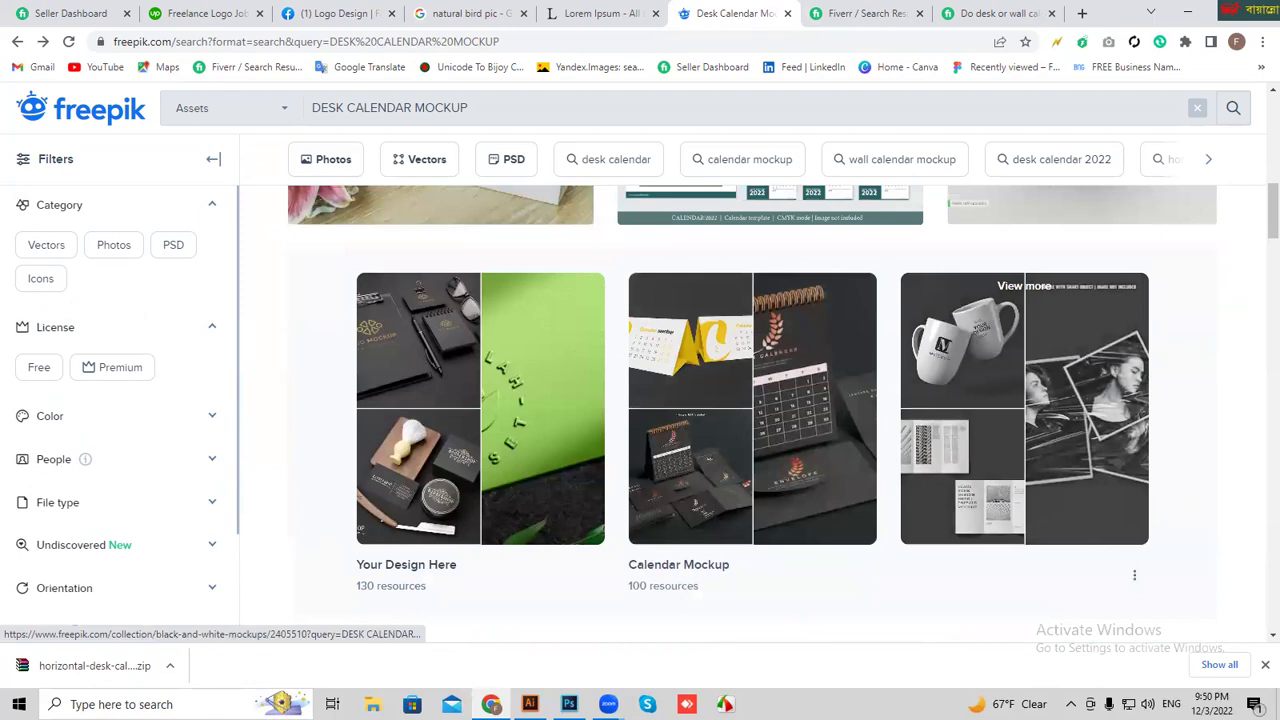
{"action": "key", "text": "alt+Tab"}
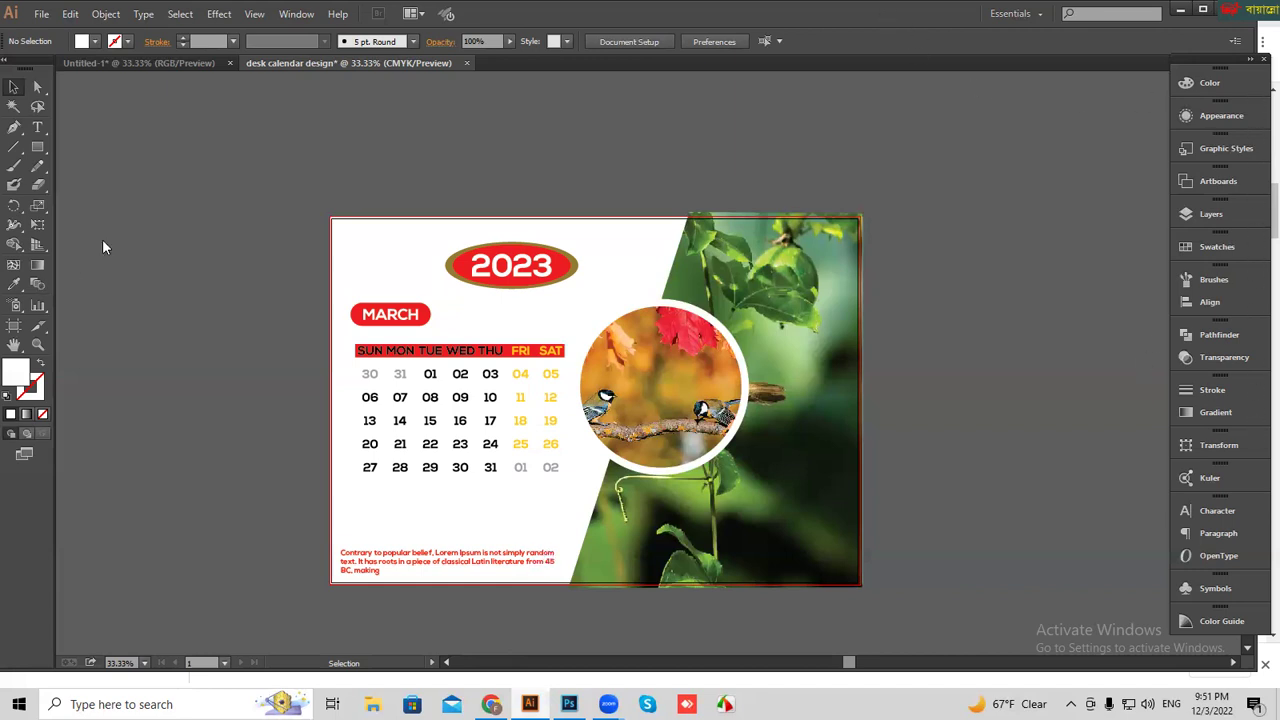
- Switch from the March 2023 calendar artboard back to Fiverr's CALENDAR DESIGN results
{"action": "key", "text": "alt+Tab"}
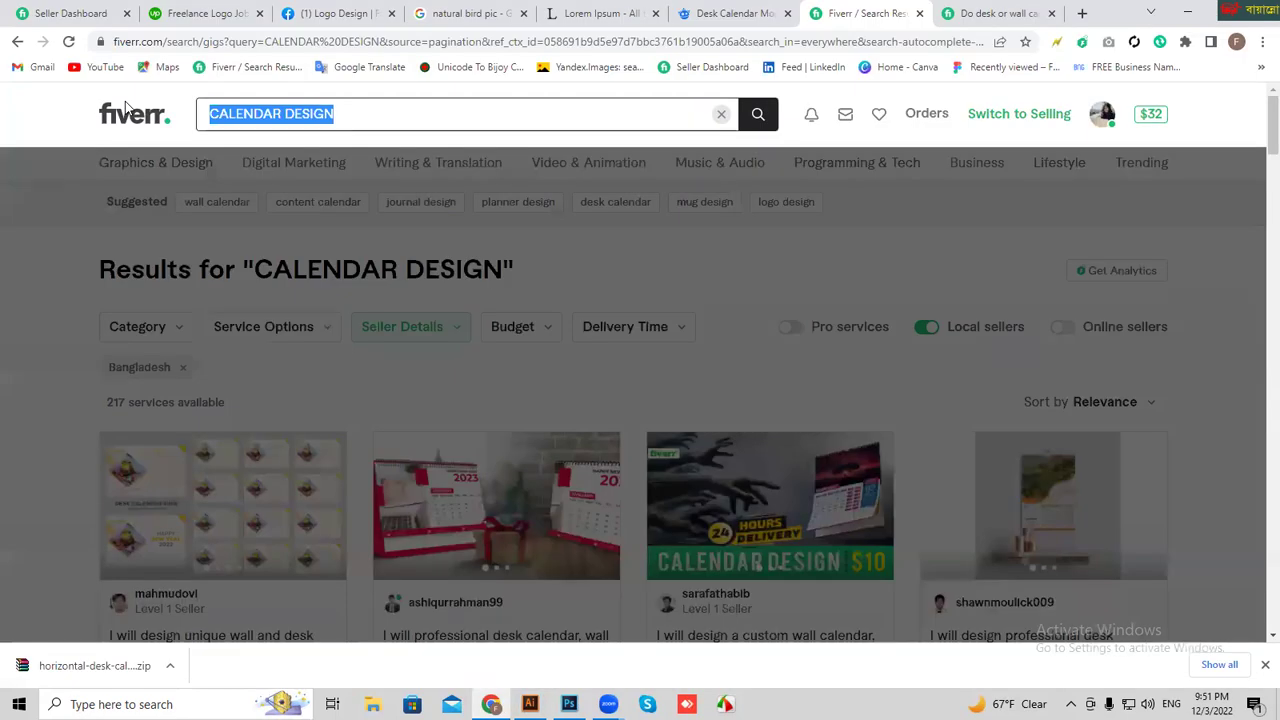
- Search Fiverr for LOGO DESIGN and limit results to local sellers
{"action": "type", "text": "LOGO DESIGN"}
{"action": "key", "text": "Return"}
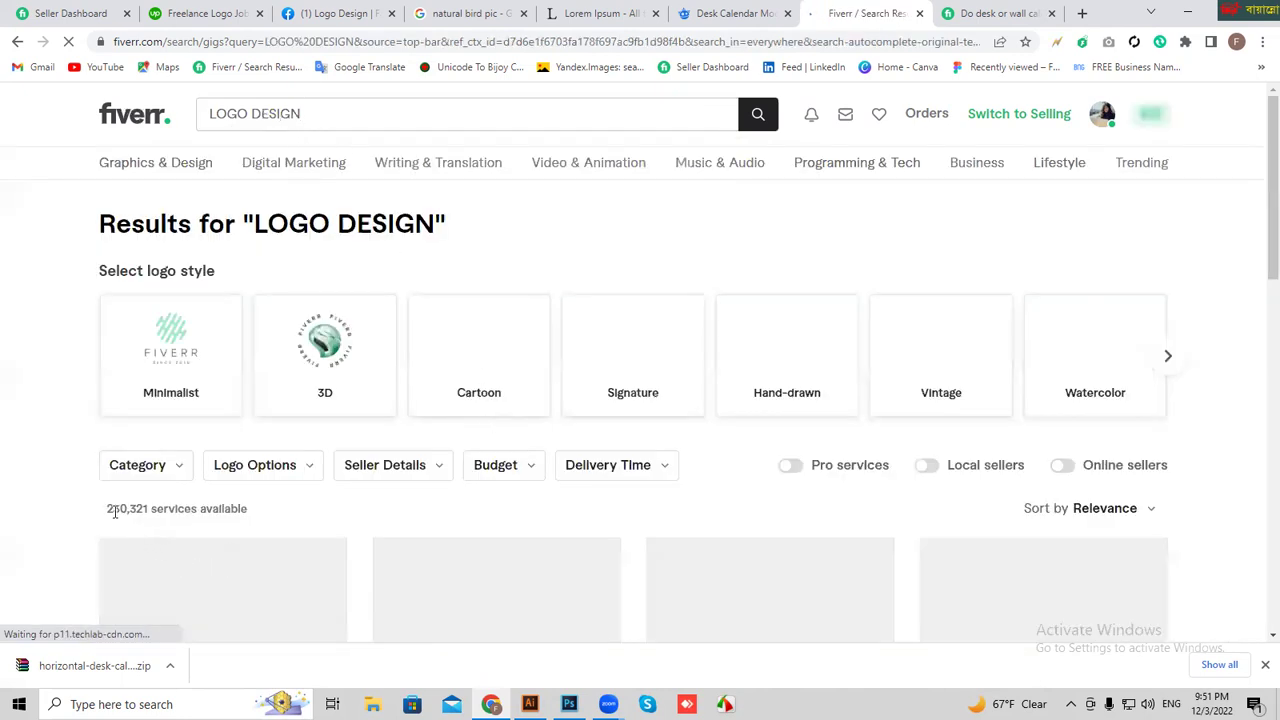
{"action": "left_click", "coordinate": [930, 466]}
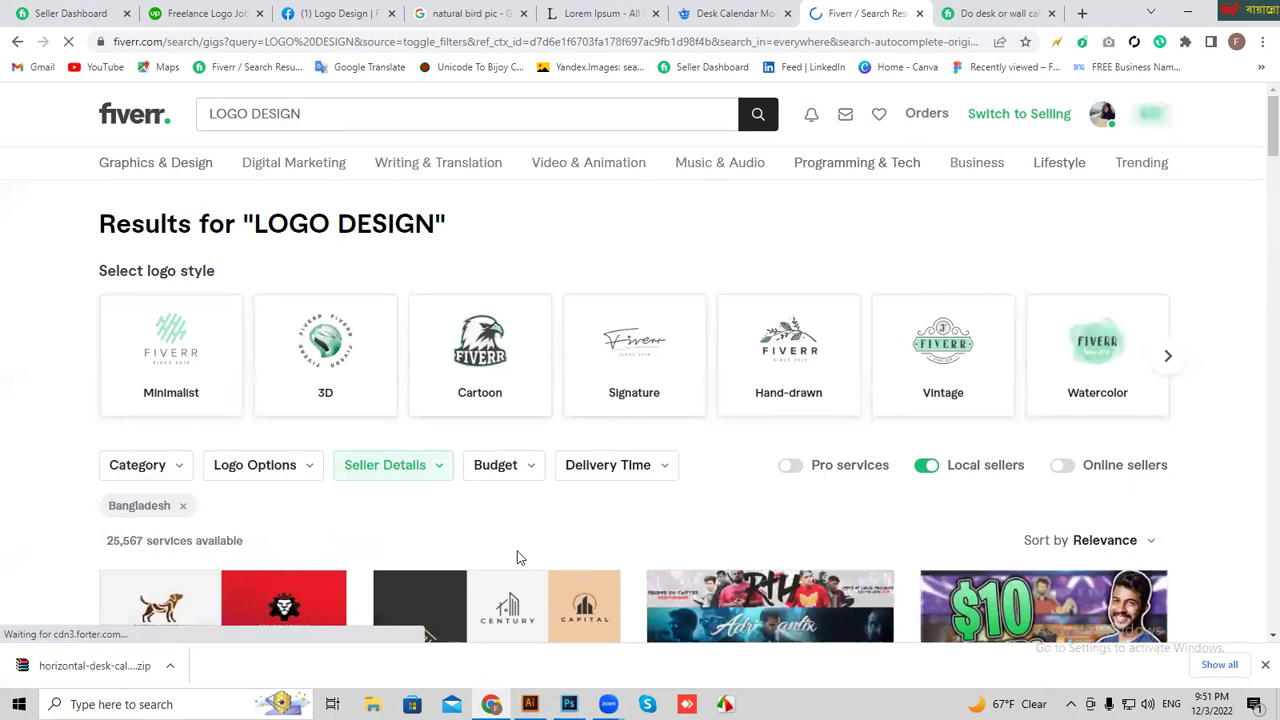
- Scroll through the local-seller logo design gigs priced from $10 to $50
{"action": "scroll", "coordinate": [515, 570], "scroll_direction": "down", "scroll_amount": 6}
{"action": "scroll", "coordinate": [515, 570], "scroll_direction": "down", "scroll_amount": 4}
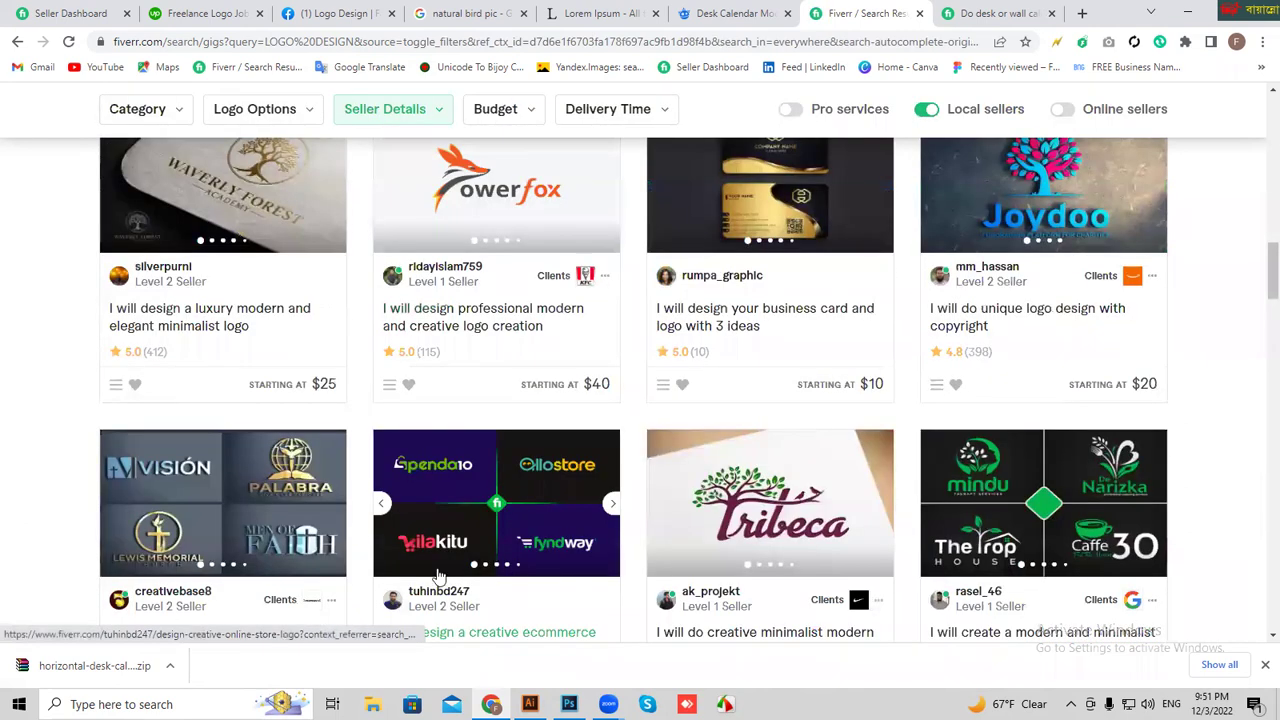
{"action": "scroll", "coordinate": [293, 590], "scroll_direction": "down", "scroll_amount": 3}
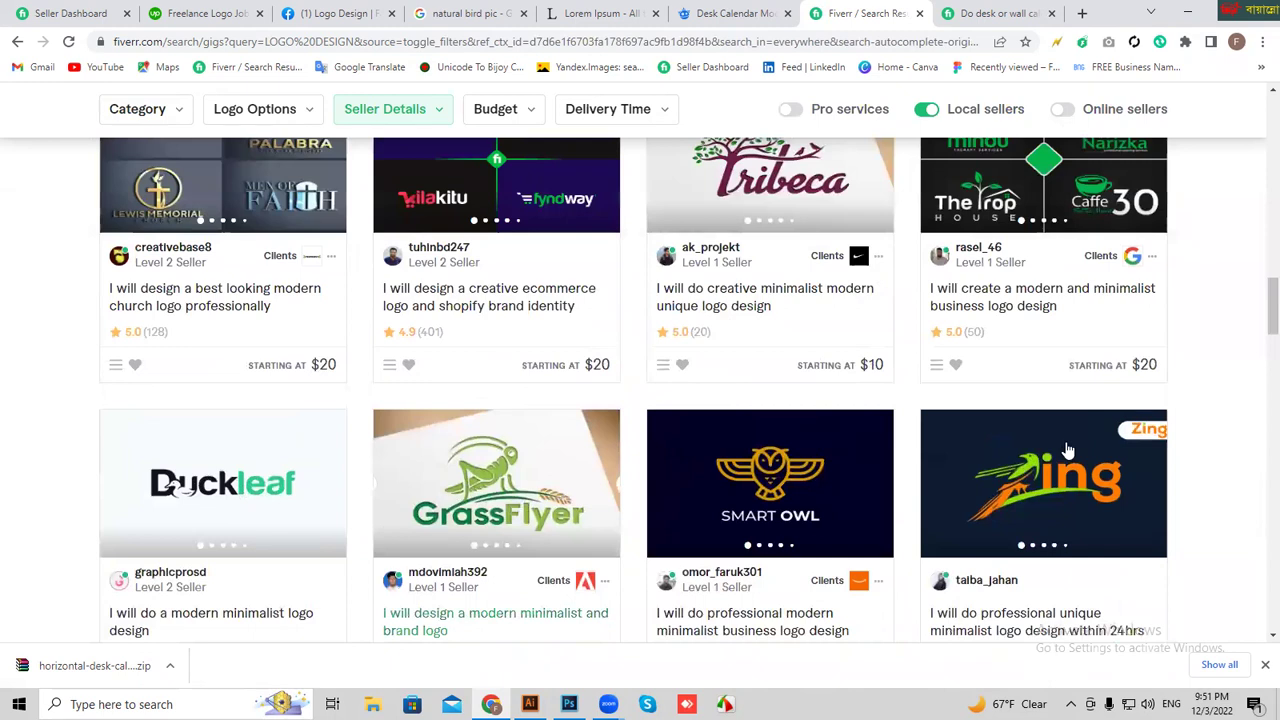
{"action": "scroll", "coordinate": [485, 520], "scroll_direction": "down", "scroll_amount": 7}
{"action": "scroll", "coordinate": [510, 460], "scroll_direction": "down", "scroll_amount": 2}
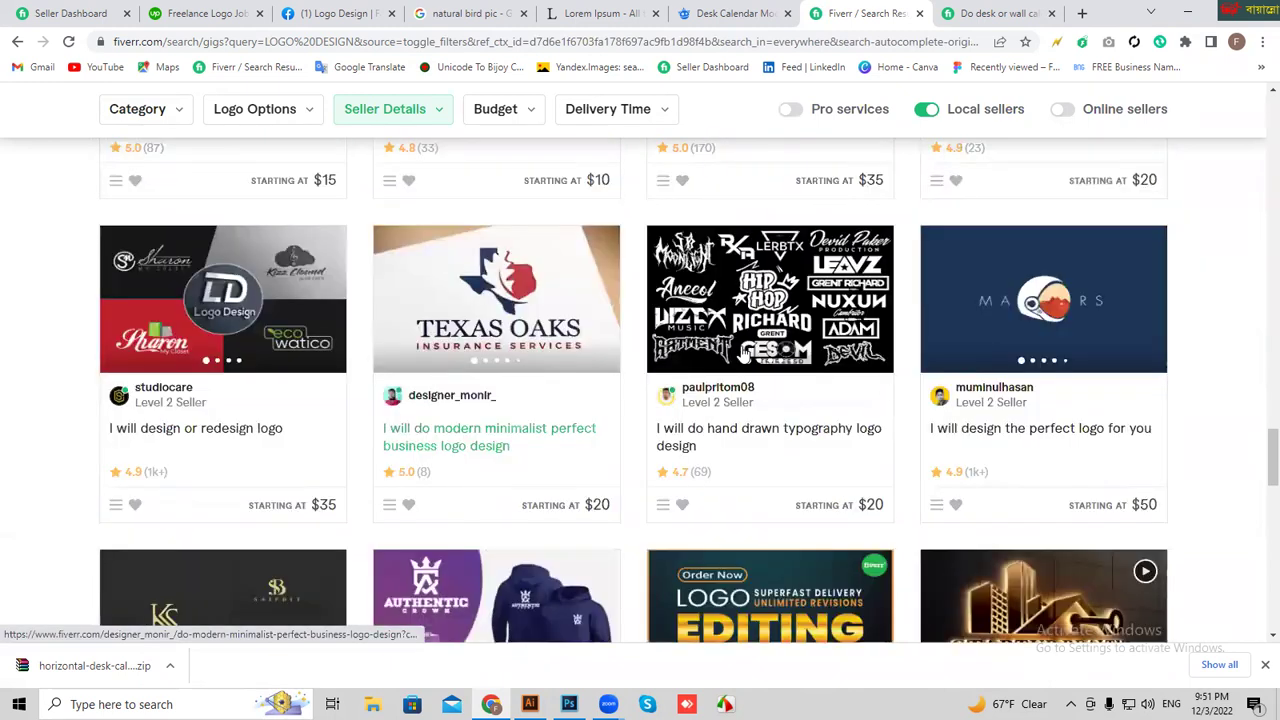
{"action": "scroll", "coordinate": [517, 451], "scroll_direction": "down", "scroll_amount": 3}
{"action": "scroll", "coordinate": [626, 363], "scroll_direction": "down", "scroll_amount": 2}
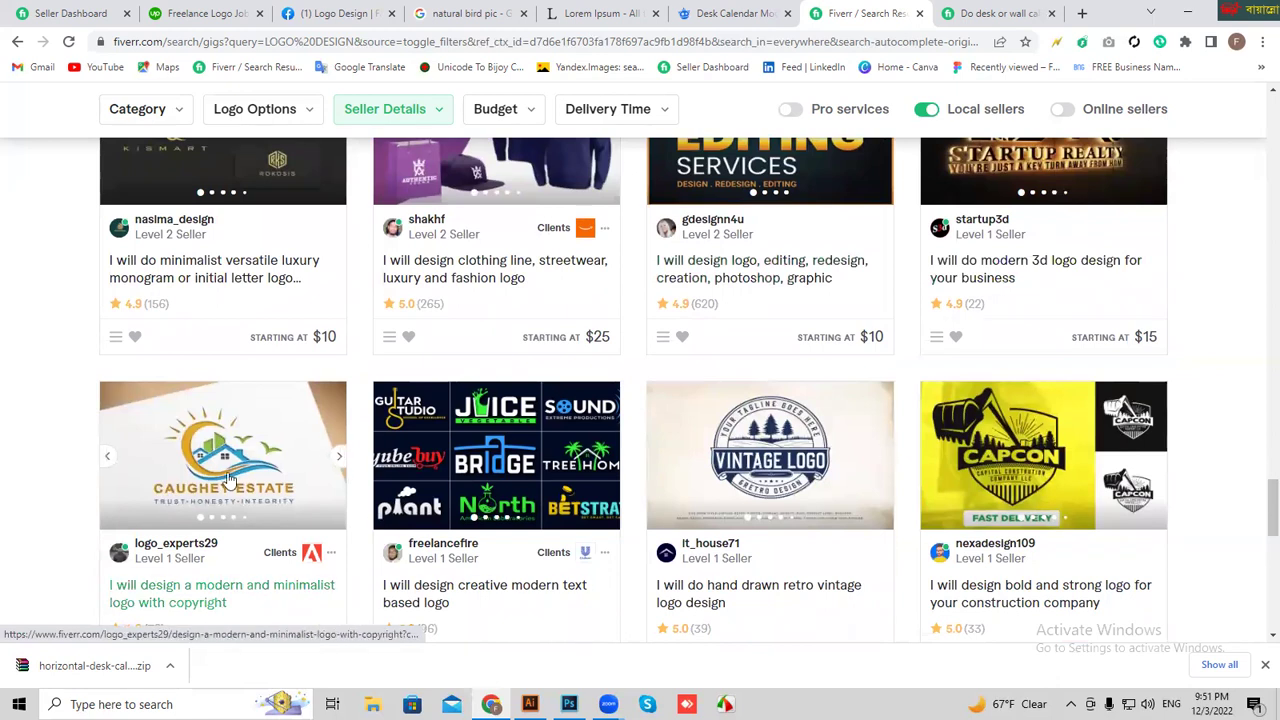
{"action": "scroll", "coordinate": [222, 488], "scroll_direction": "down", "scroll_amount": 4}
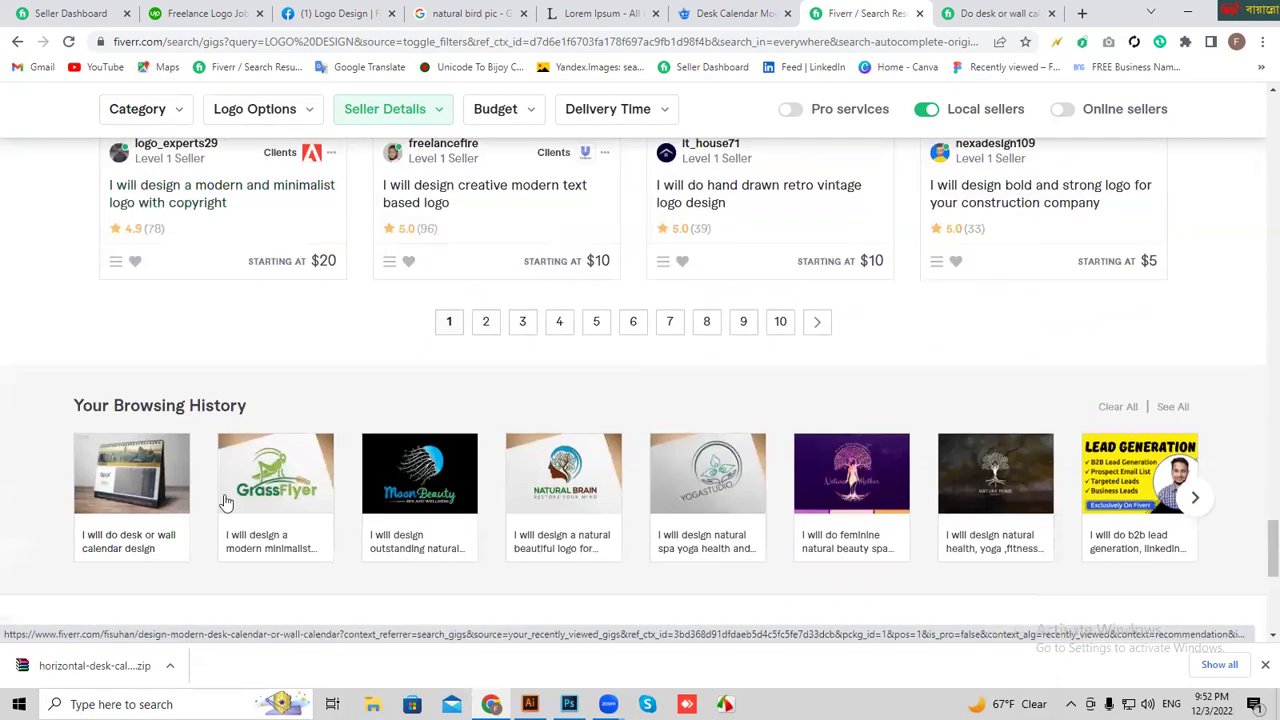
{"action": "scroll", "coordinate": [535, 347], "scroll_direction": "up", "scroll_amount": 4}
{"action": "scroll", "coordinate": [480, 400], "scroll_direction": "up", "scroll_amount": 4}
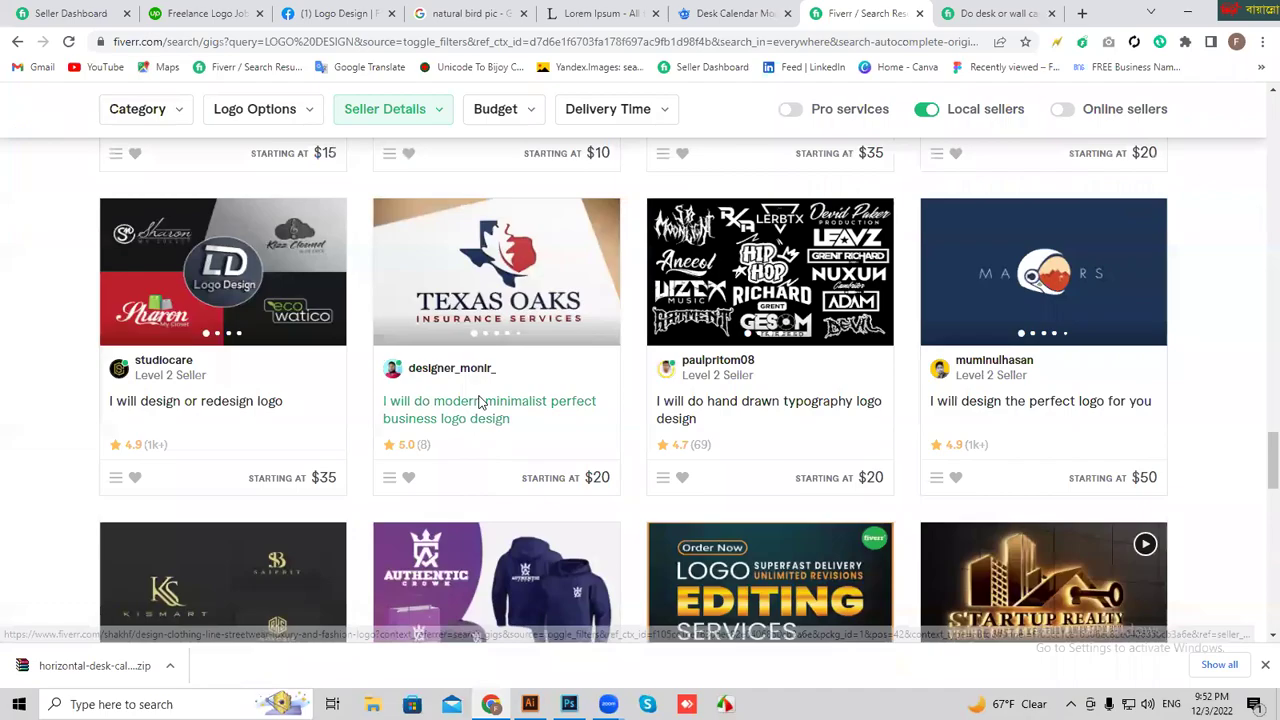